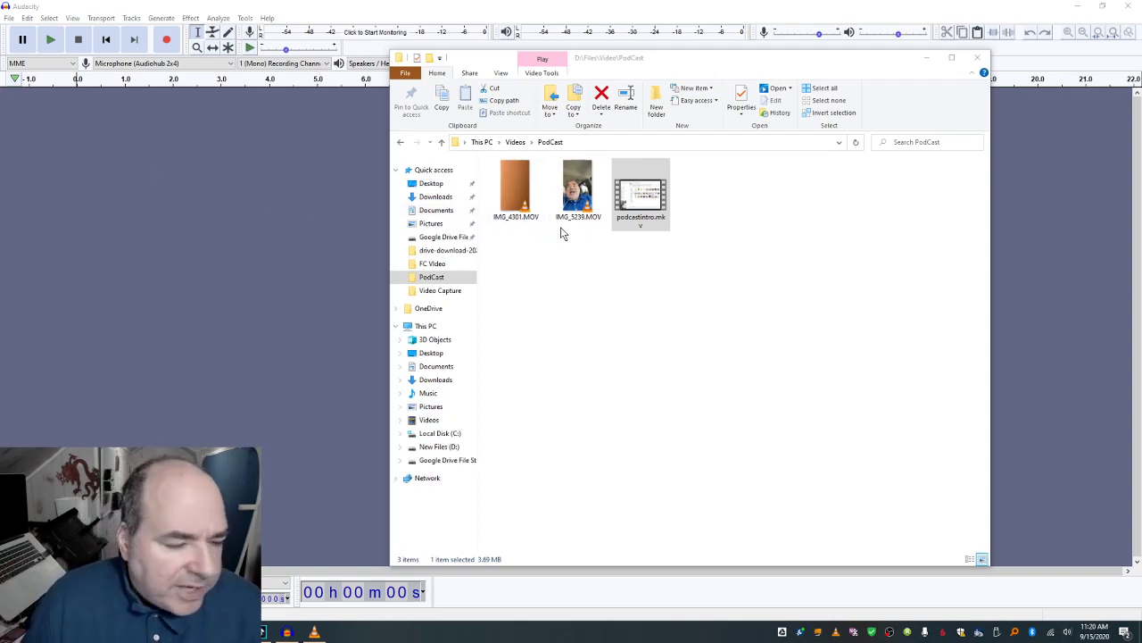
Step: Preview podcastintro.mkv and IMG_5239.MOV in the media player, then close them
{"action": "double_click", "coordinate": [645, 200]}
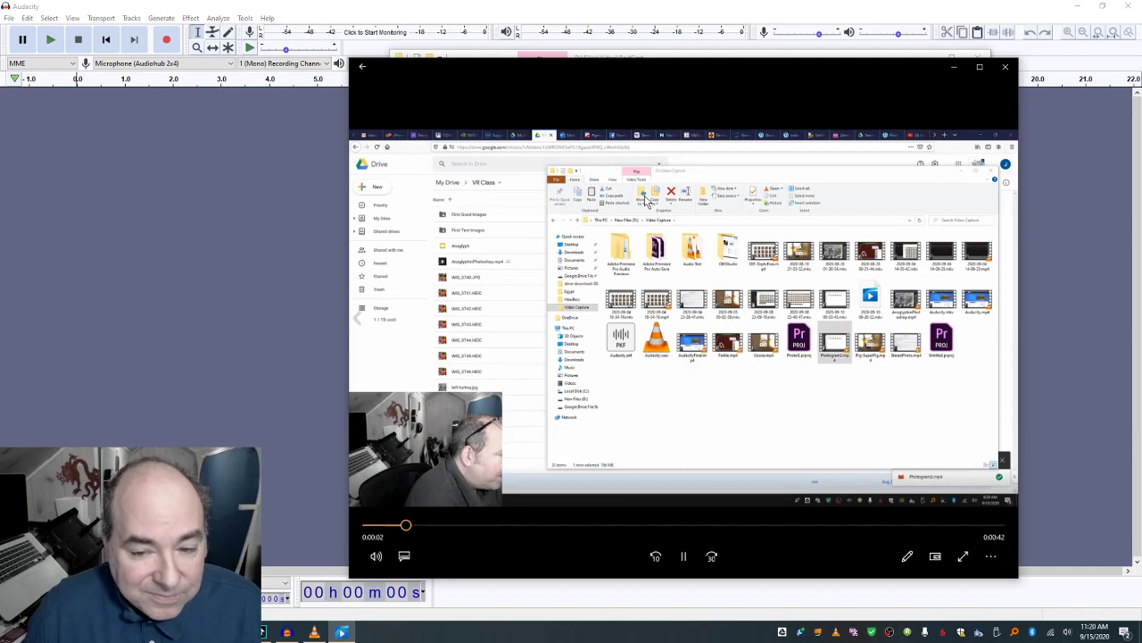
{"action": "left_click", "coordinate": [1005, 67]}
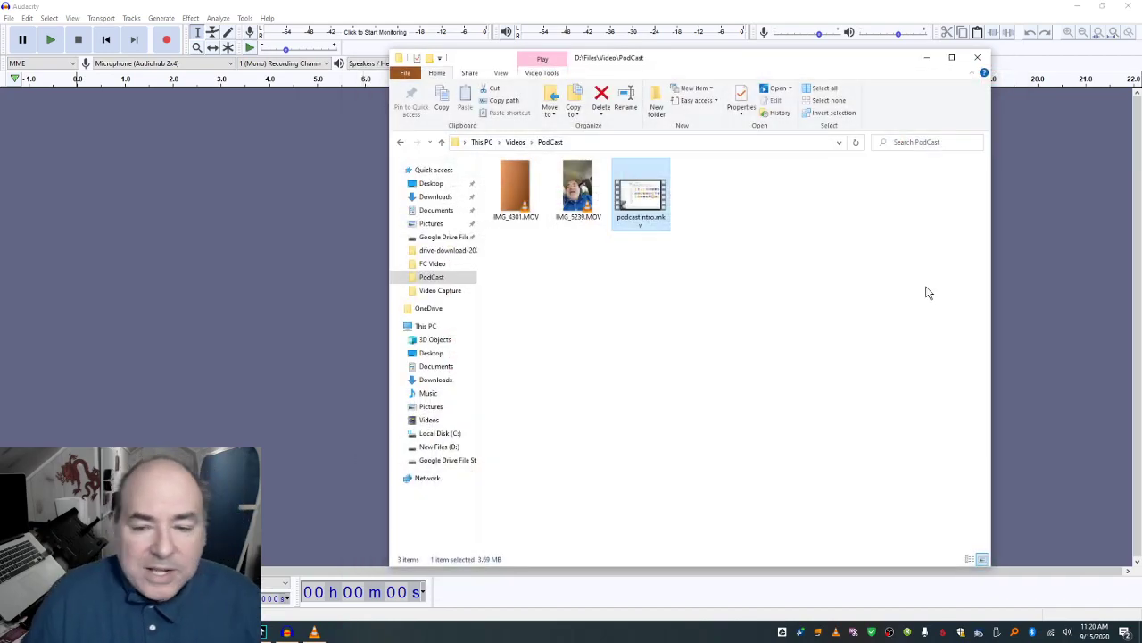
{"action": "left_click", "coordinate": [582, 189]}
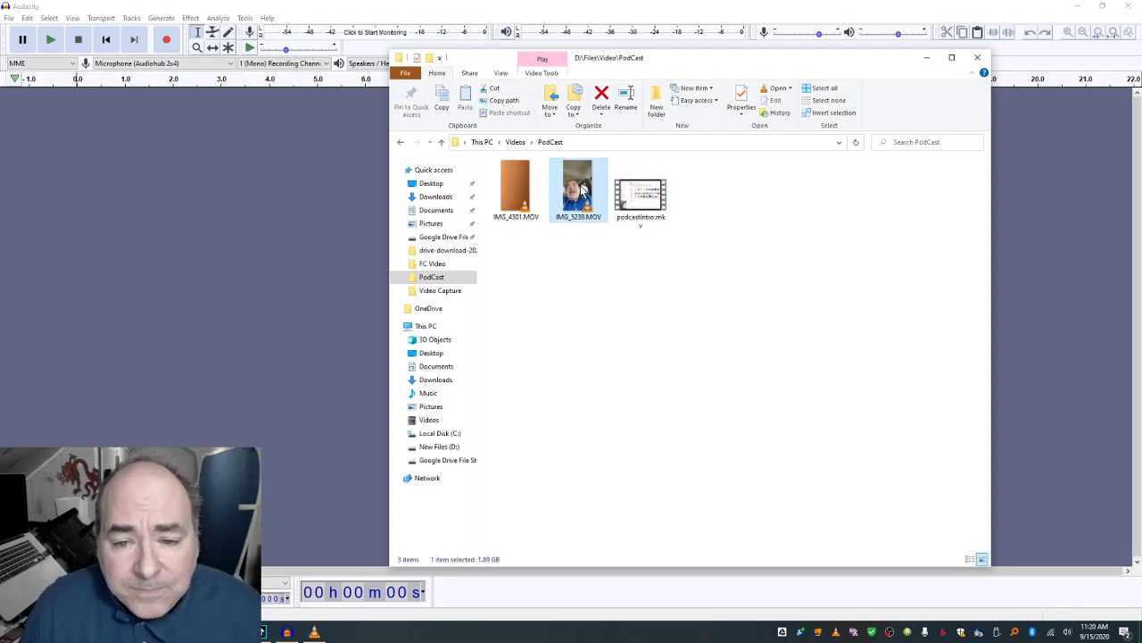
{"action": "left_click", "coordinate": [316, 628]}
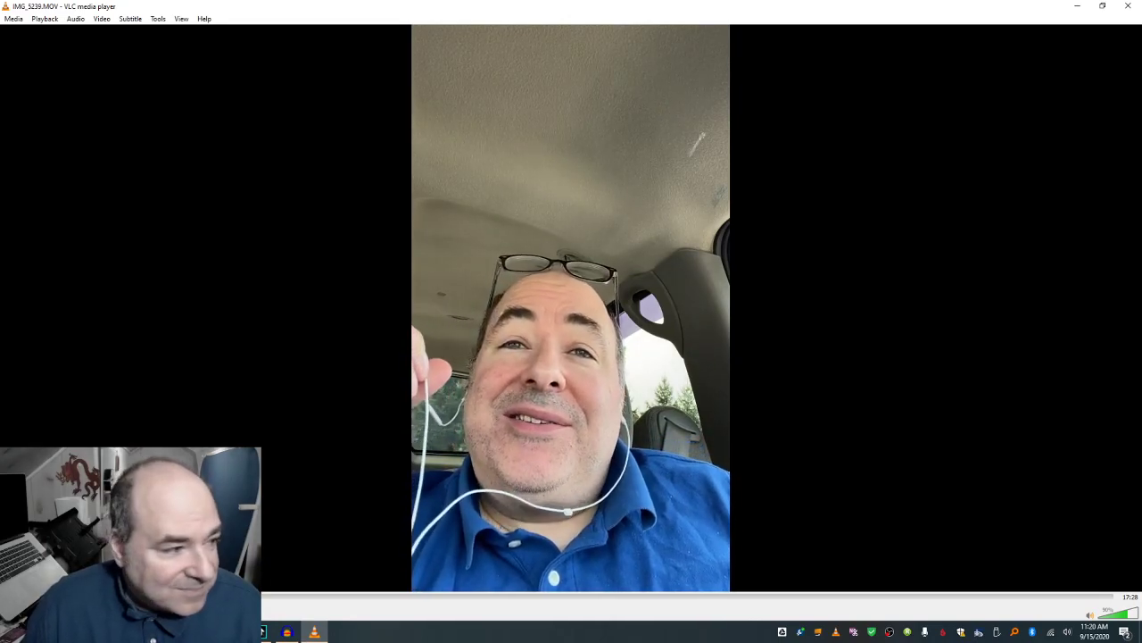
{"action": "left_click", "coordinate": [1137, 6]}
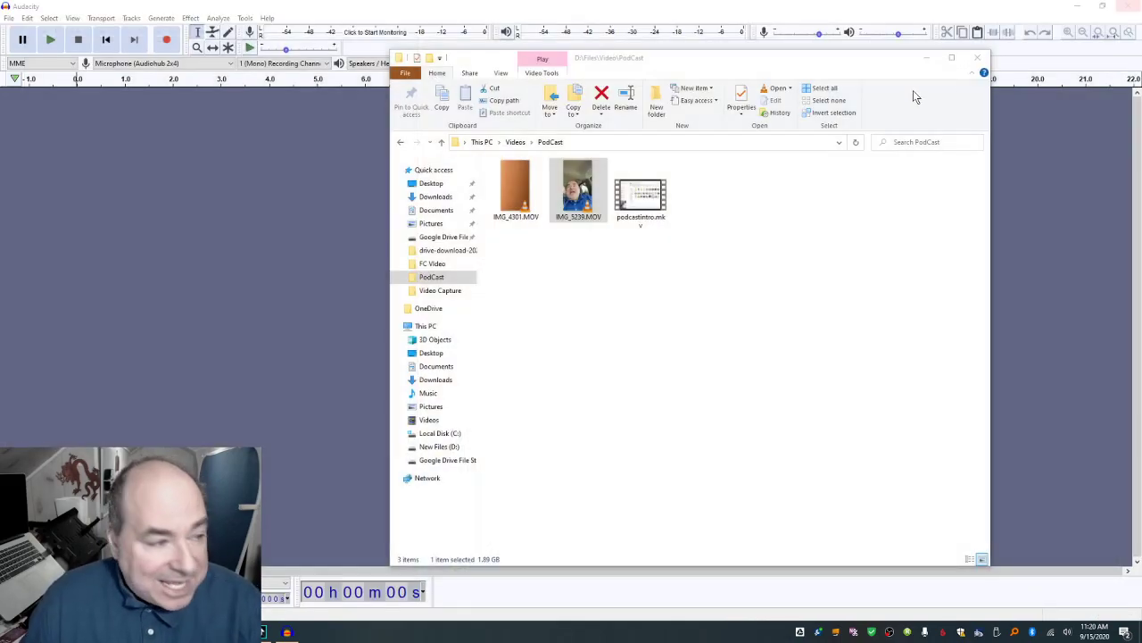
Step: Play IMG_4301.MOV from about a third of the way in, then close it
{"action": "left_click", "coordinate": [513, 193]}
{"action": "double_click", "coordinate": [512, 191]}
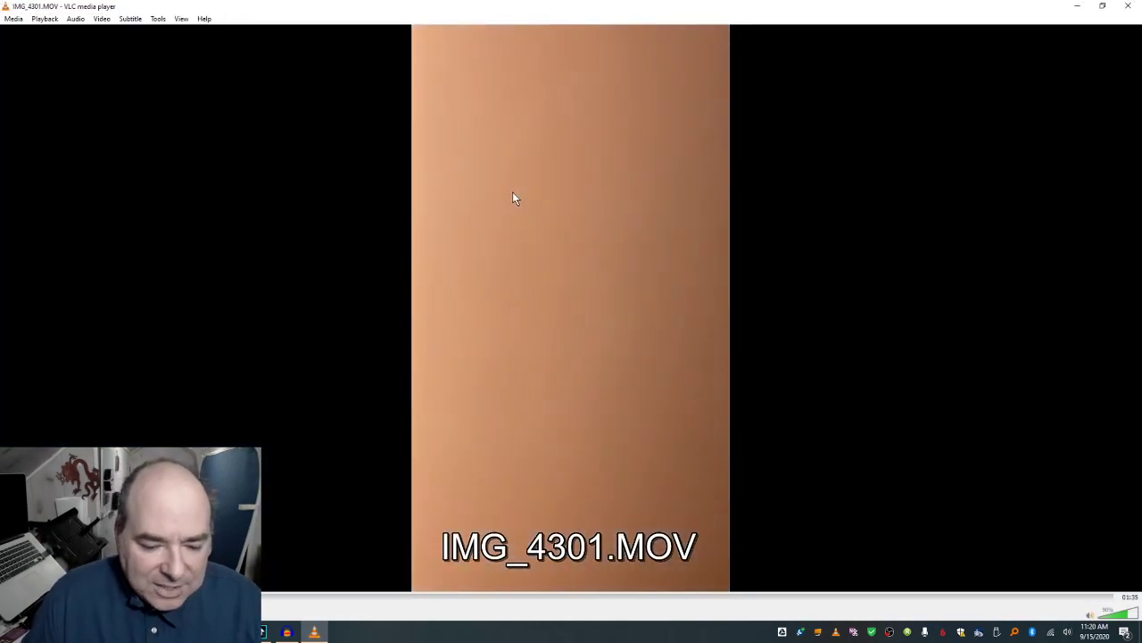
{"action": "left_click", "coordinate": [539, 598]}
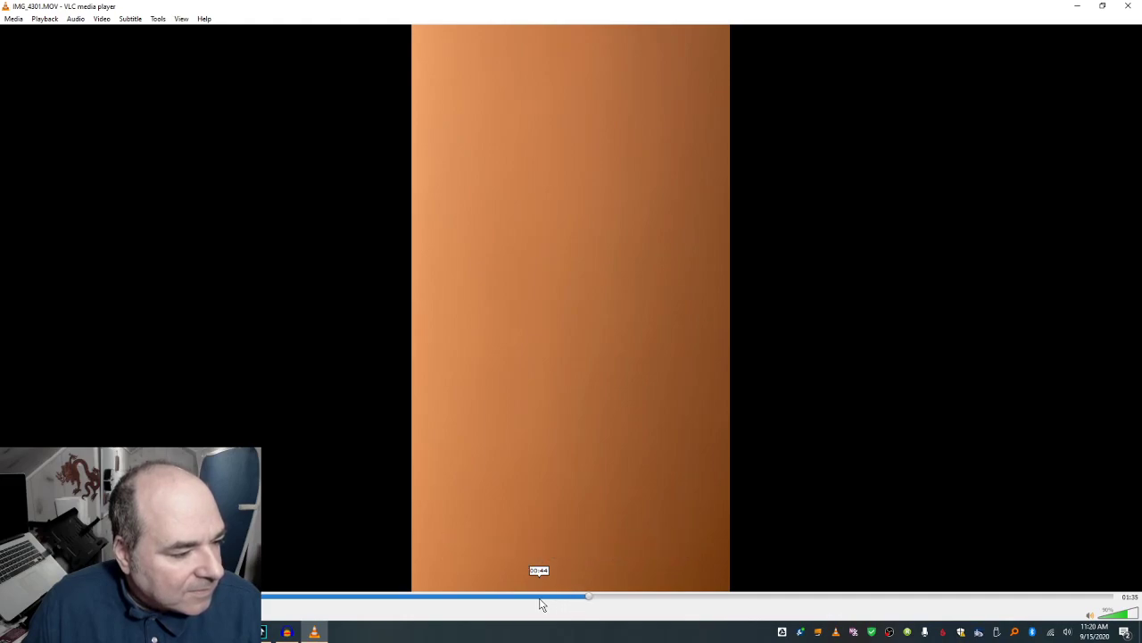
{"action": "left_click", "coordinate": [1127, 6]}
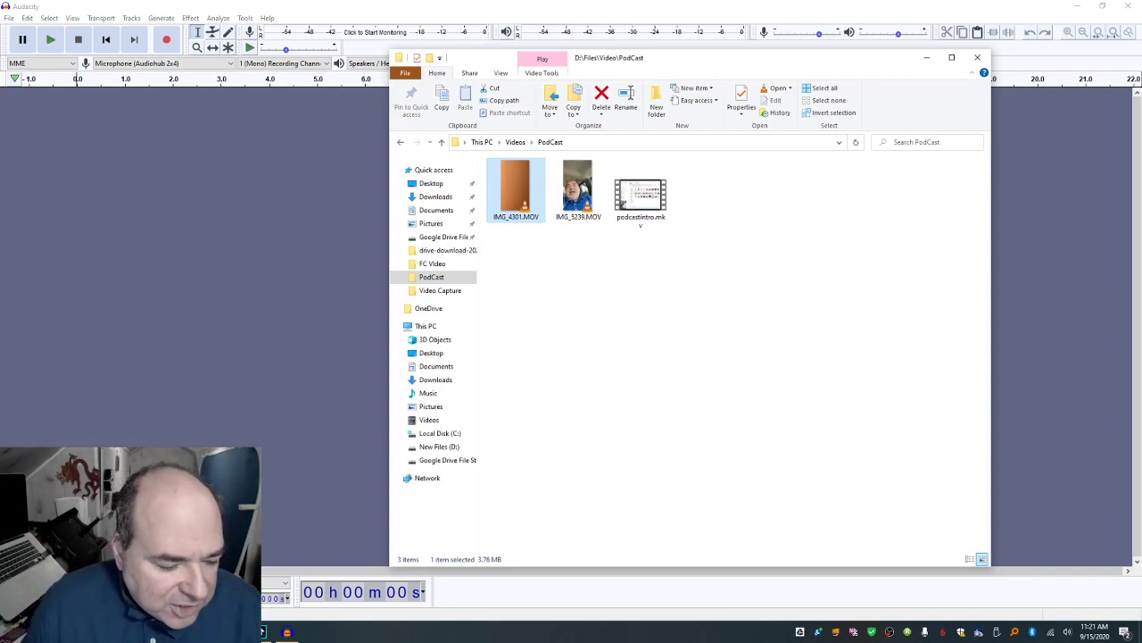
Step: Launch VLC media player from the Start search with 'vlc'
{"action": "key", "text": "super"}
{"action": "type", "text": "vlc"}
{"action": "key", "text": "Return"}
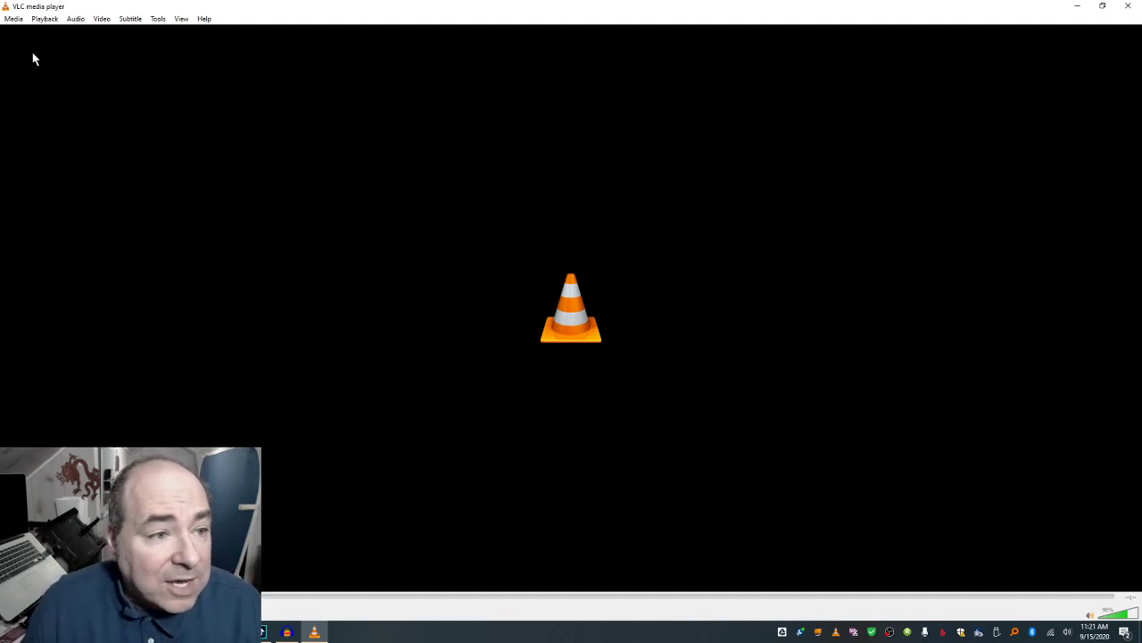
Step: Queue IMG_4301.MOV, IMG_5239.MOV and podcastintro.mkv in Convert / Save and choose Convert
{"action": "left_click", "coordinate": [15, 19]}
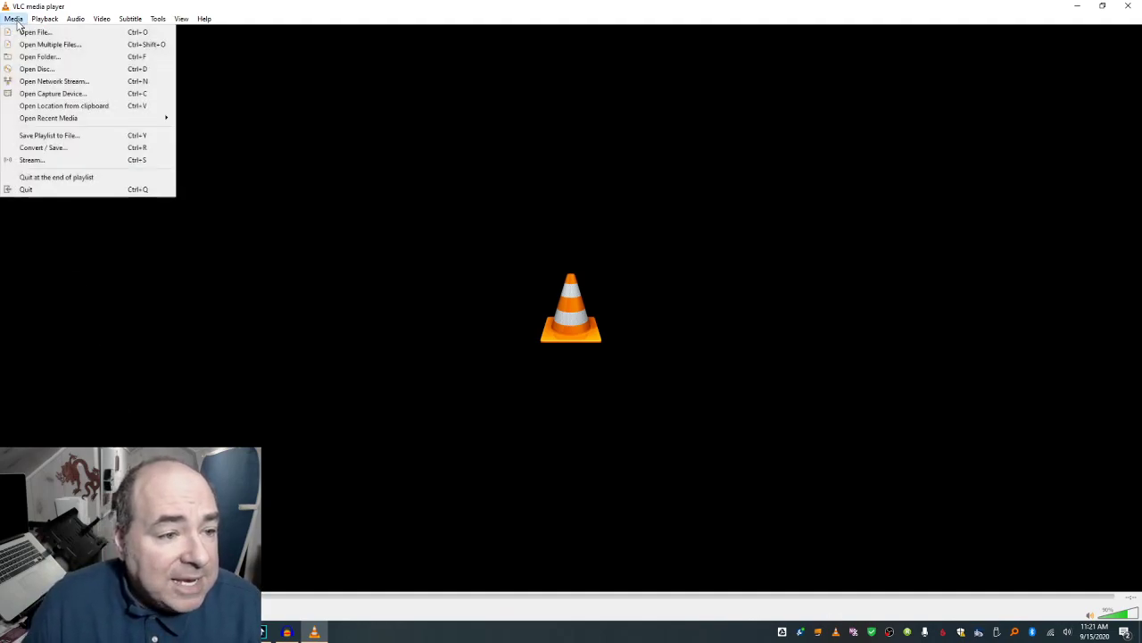
{"action": "left_click", "coordinate": [57, 150]}
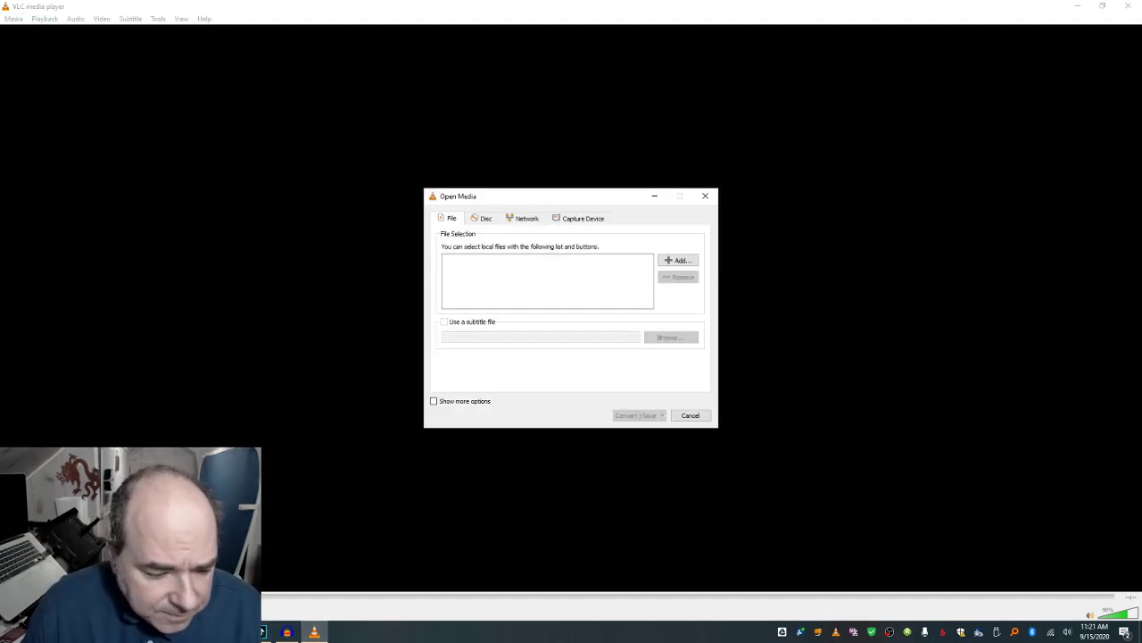
{"action": "left_click", "coordinate": [677, 260]}
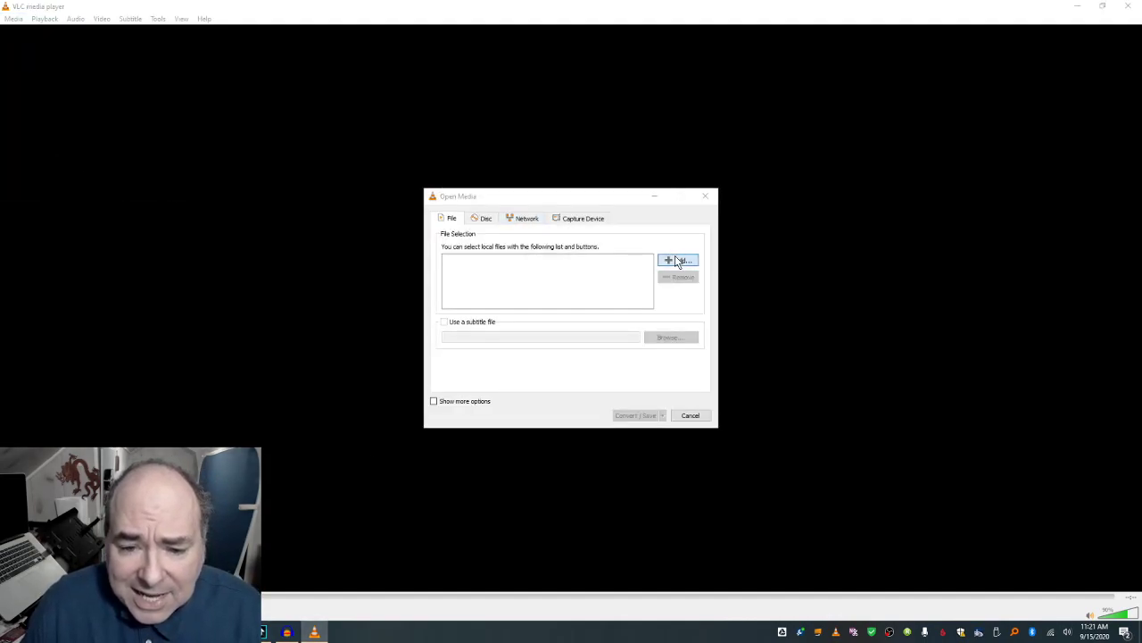
{"action": "left_click_drag", "start_coordinate": [769, 395], "coordinate": [555, 289]}
{"action": "left_click", "coordinate": [900, 507]}
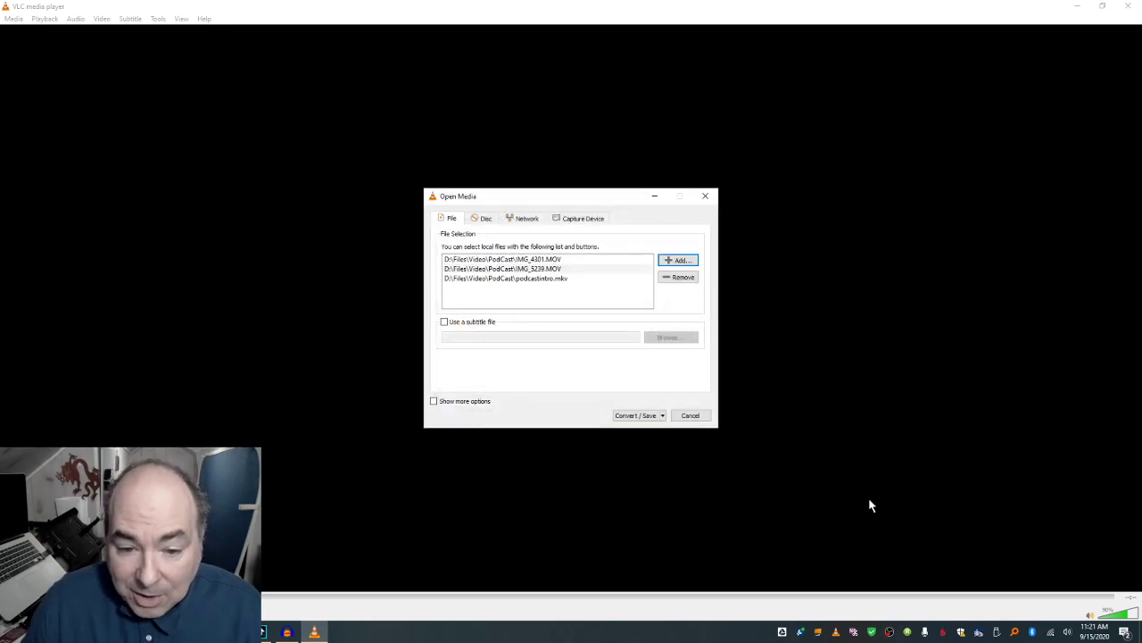
{"action": "left_click", "coordinate": [663, 417]}
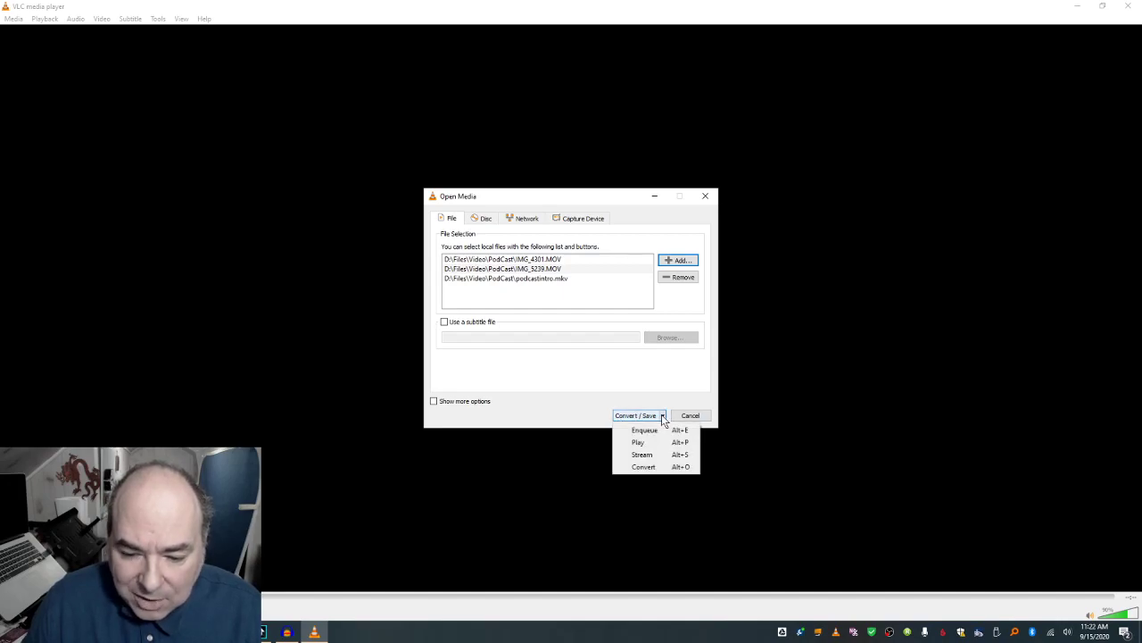
{"action": "left_click", "coordinate": [666, 468]}
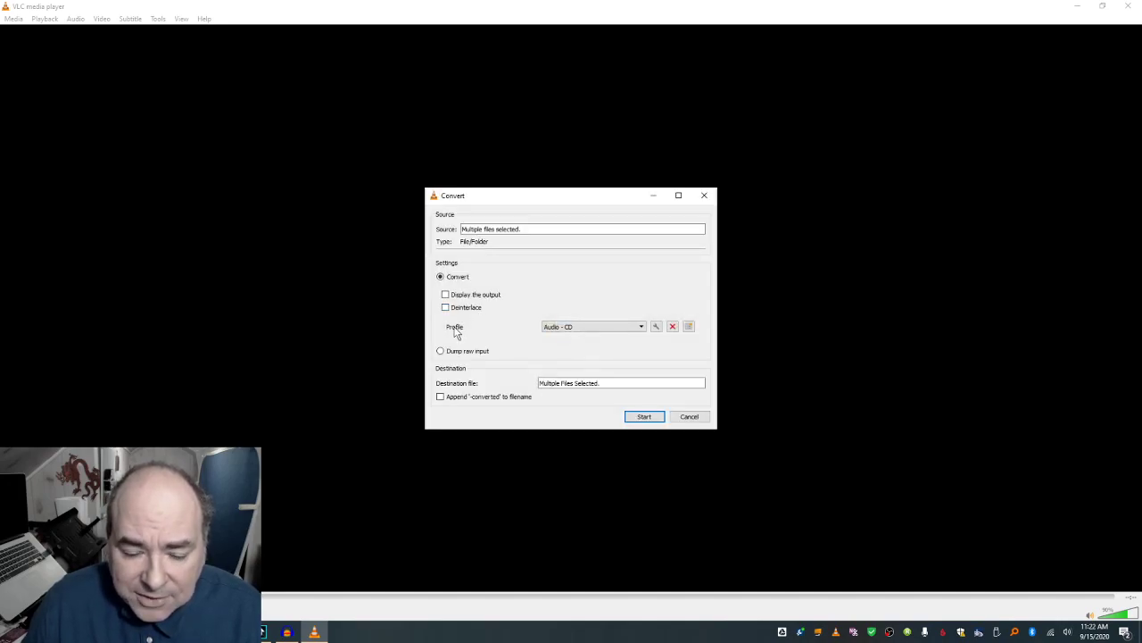
Step: Convert the three files with the Audio - CD profile, appending '-converted' to their names
{"action": "left_click", "coordinate": [642, 330]}
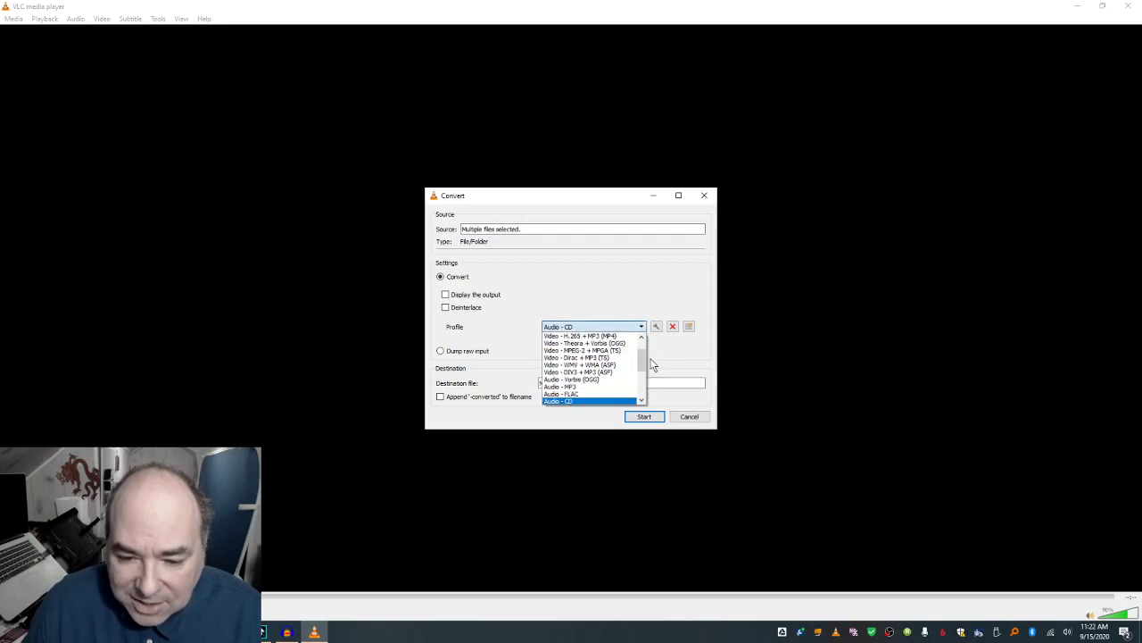
{"action": "left_click", "coordinate": [648, 361]}
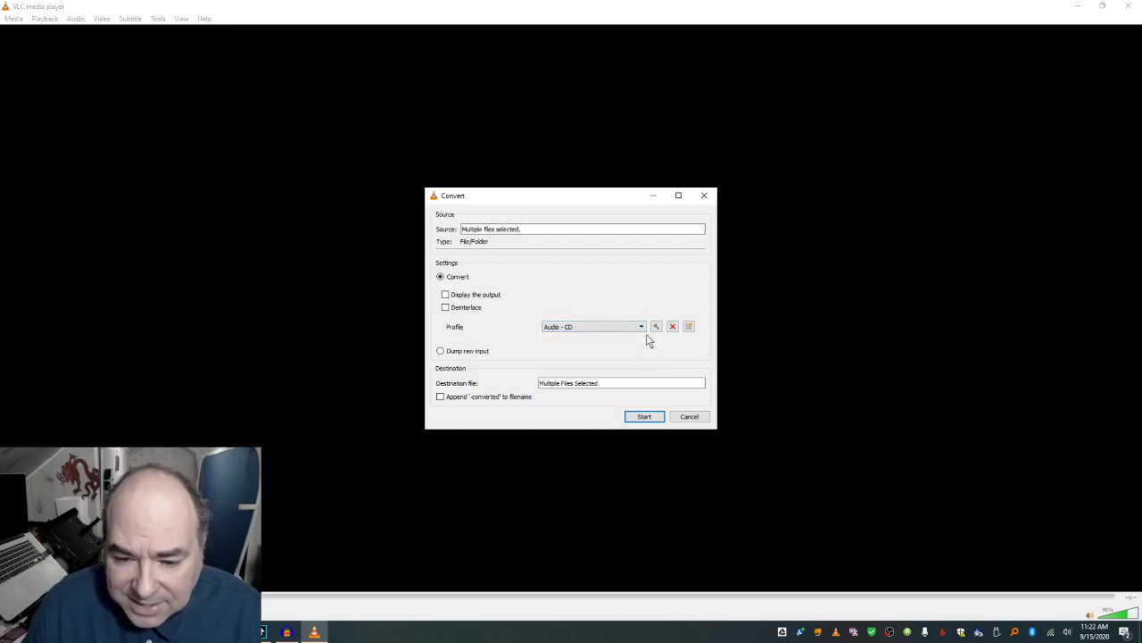
{"action": "left_click", "coordinate": [641, 329]}
{"action": "mouse_move", "coordinate": [643, 356]}
{"action": "left_mouse_down"}
{"action": "mouse_move", "coordinate": [649, 388]}
{"action": "mouse_move", "coordinate": [650, 368]}
{"action": "left_mouse_up"}
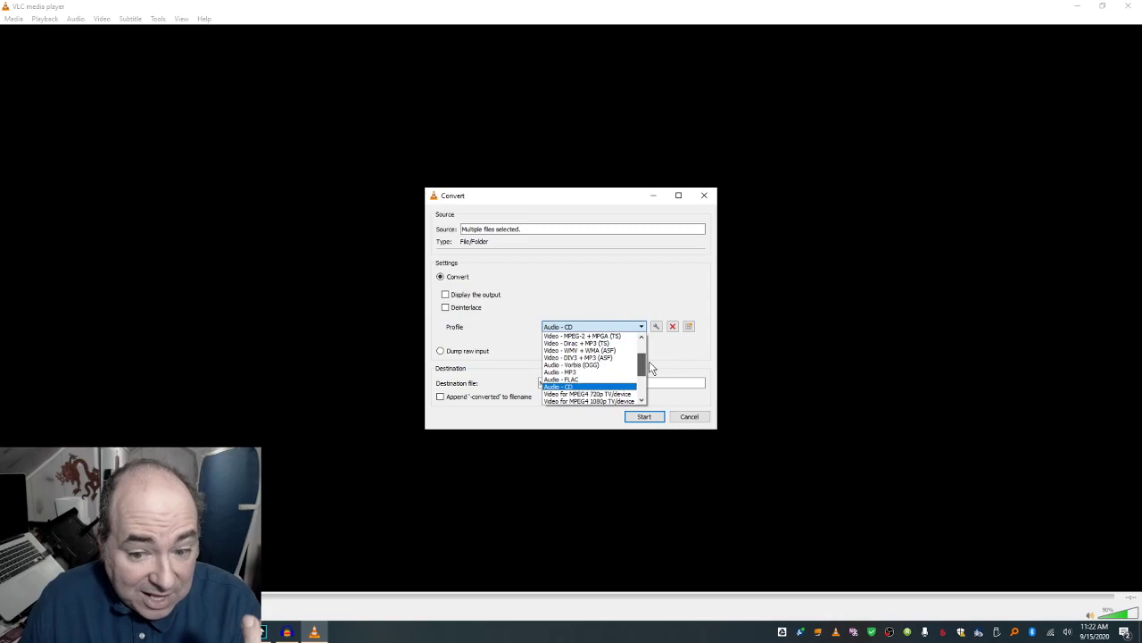
{"action": "left_click", "coordinate": [571, 387]}
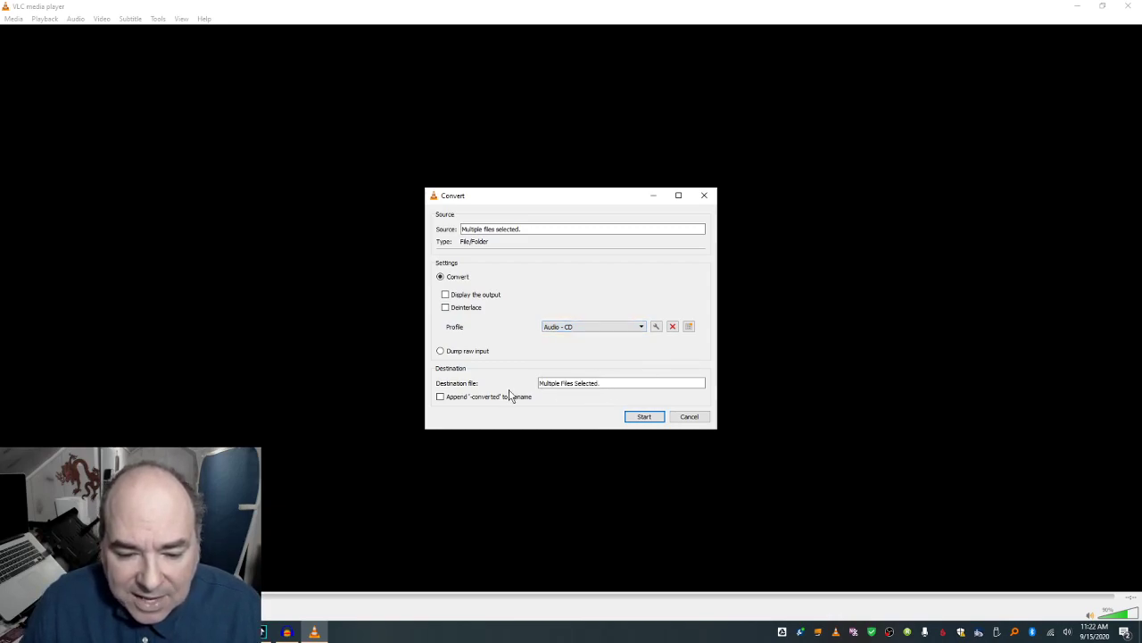
{"action": "left_click", "coordinate": [445, 398]}
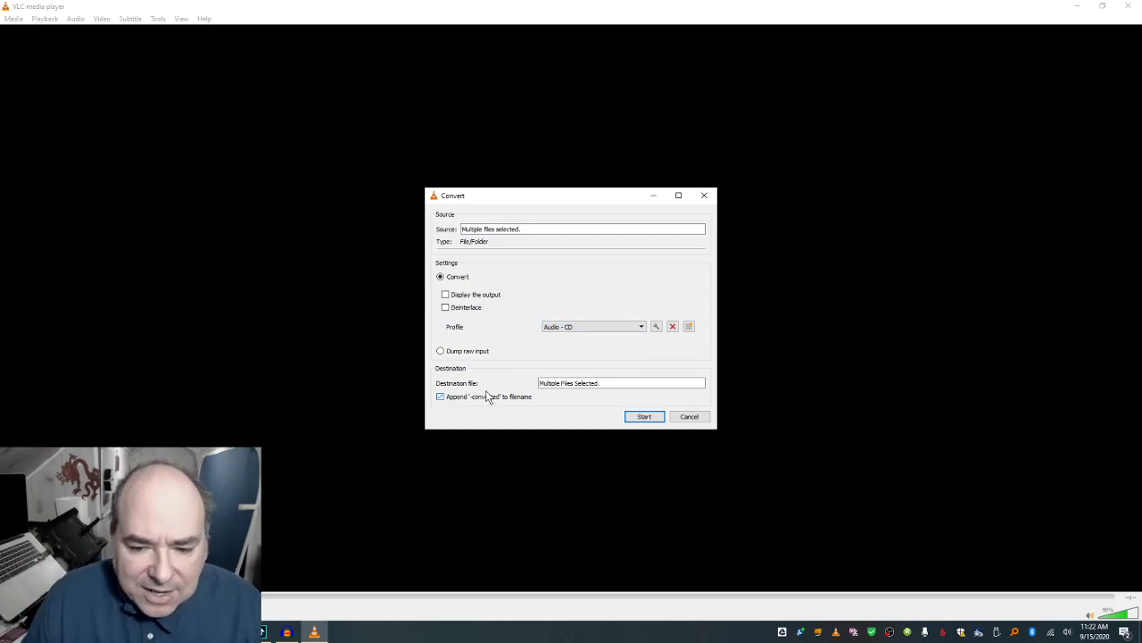
{"action": "left_click", "coordinate": [643, 416]}
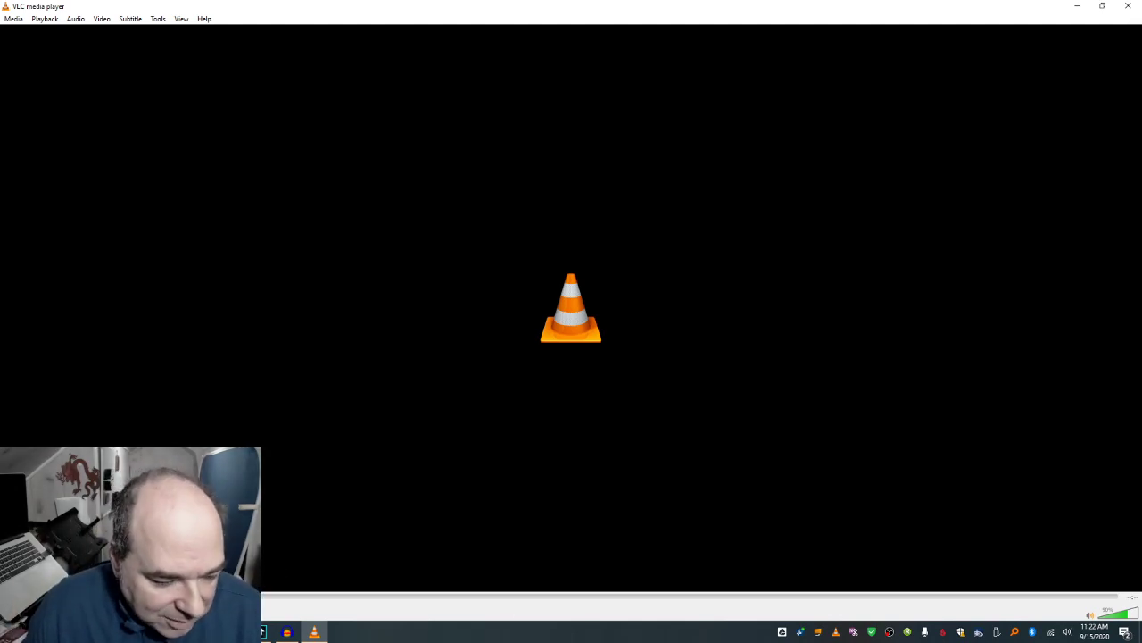
Step: Close VLC and load podcastintro-converted.wav from the PodCast folder into Audacity
{"action": "key", "text": "alt+Tab"}
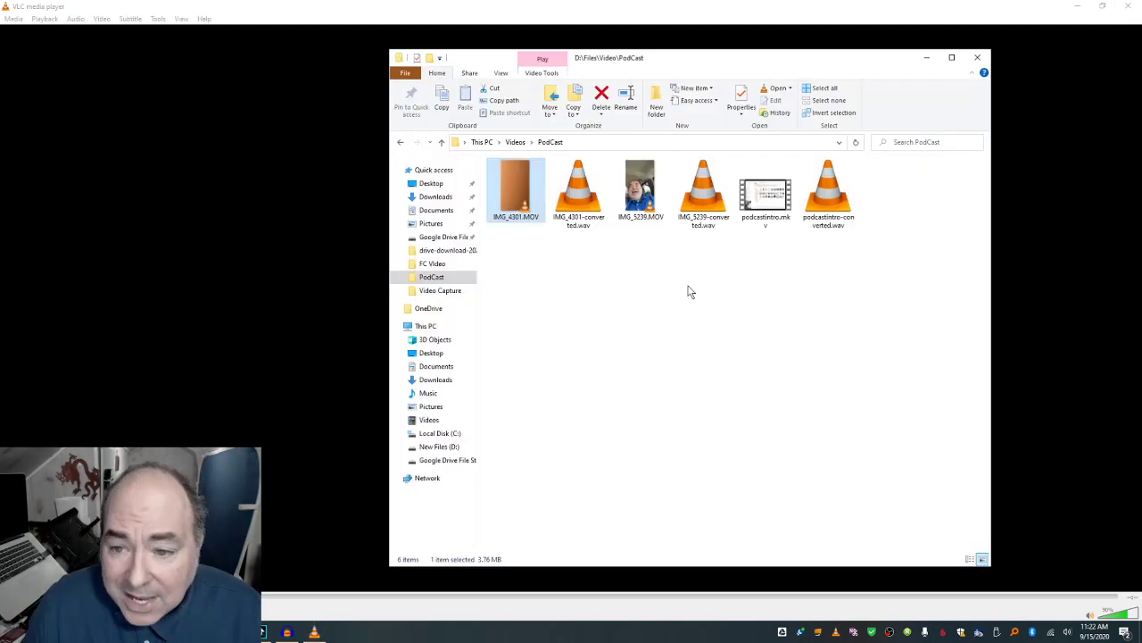
{"action": "left_click", "coordinate": [715, 278]}
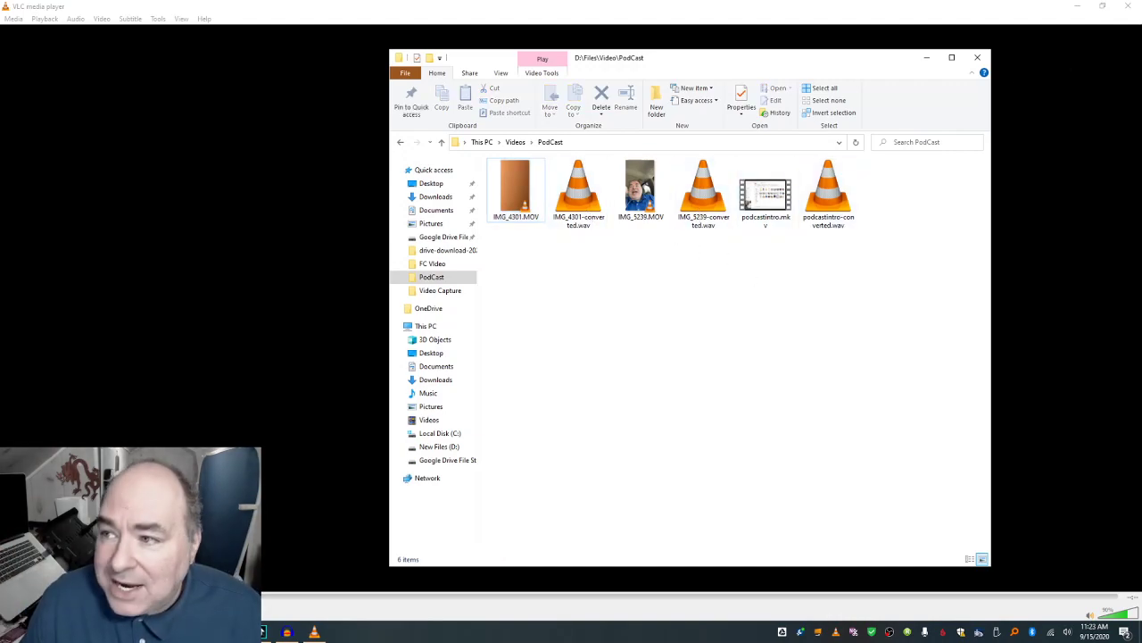
{"action": "left_click", "coordinate": [1136, 8]}
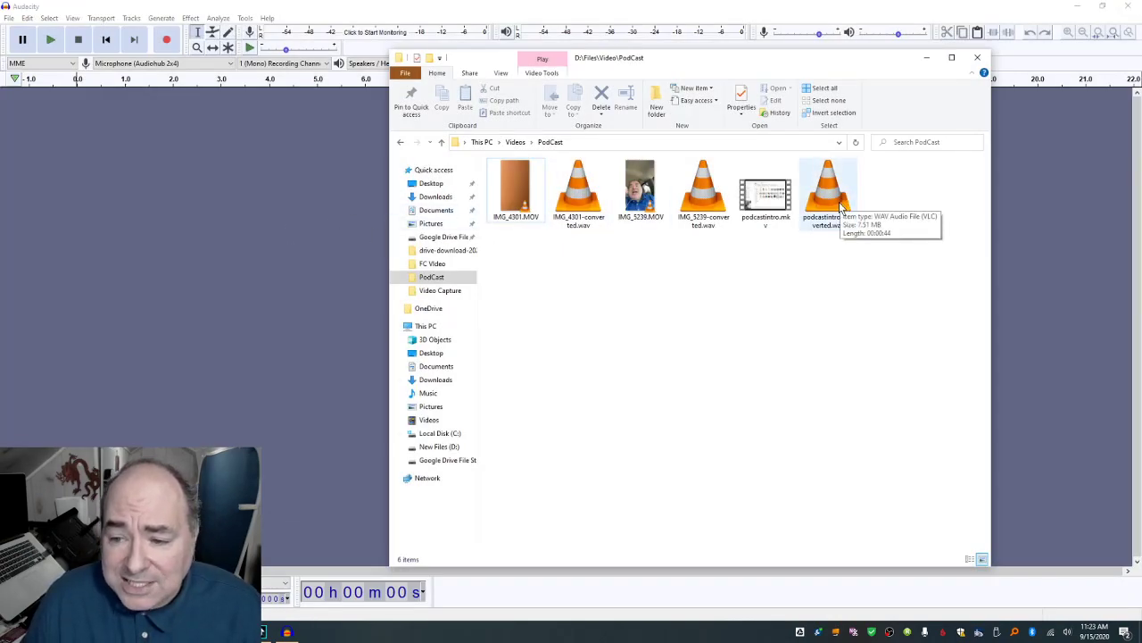
{"action": "left_click_drag", "start_coordinate": [828, 199], "coordinate": [278, 207]}
{"action": "left_click", "coordinate": [248, 307]}
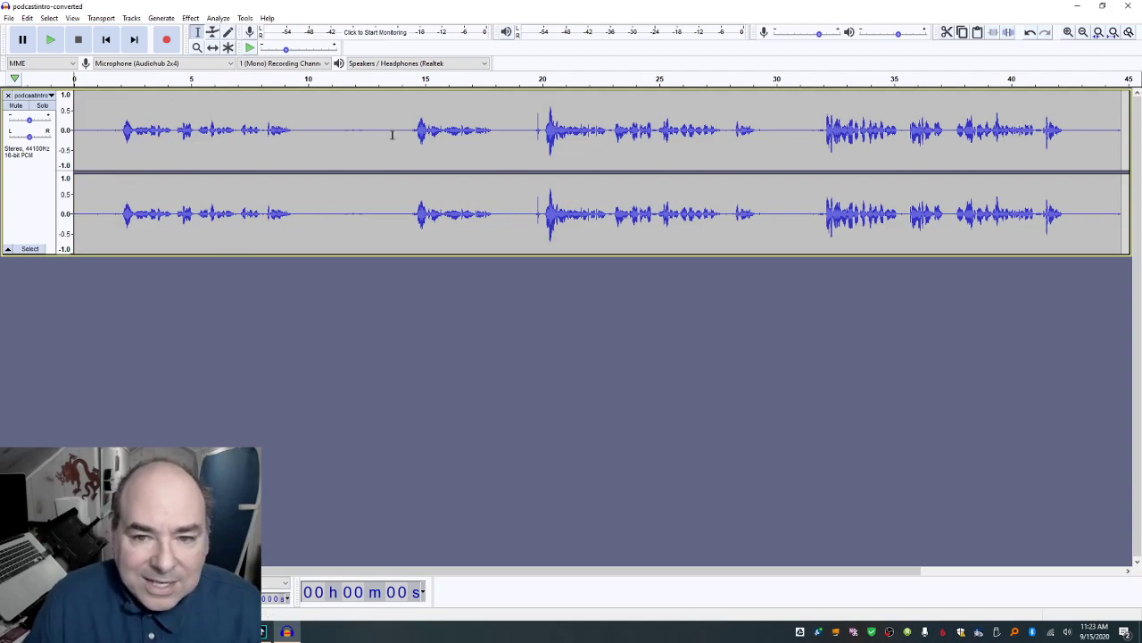
{"action": "left_click", "coordinate": [542, 142]}
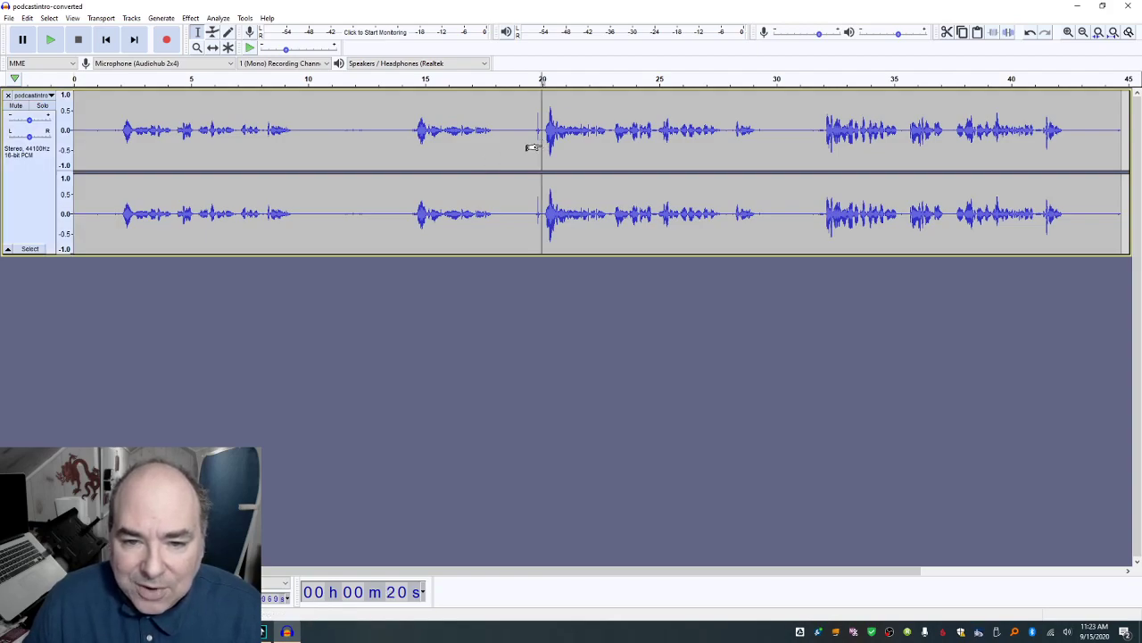
{"action": "key", "text": "space"}
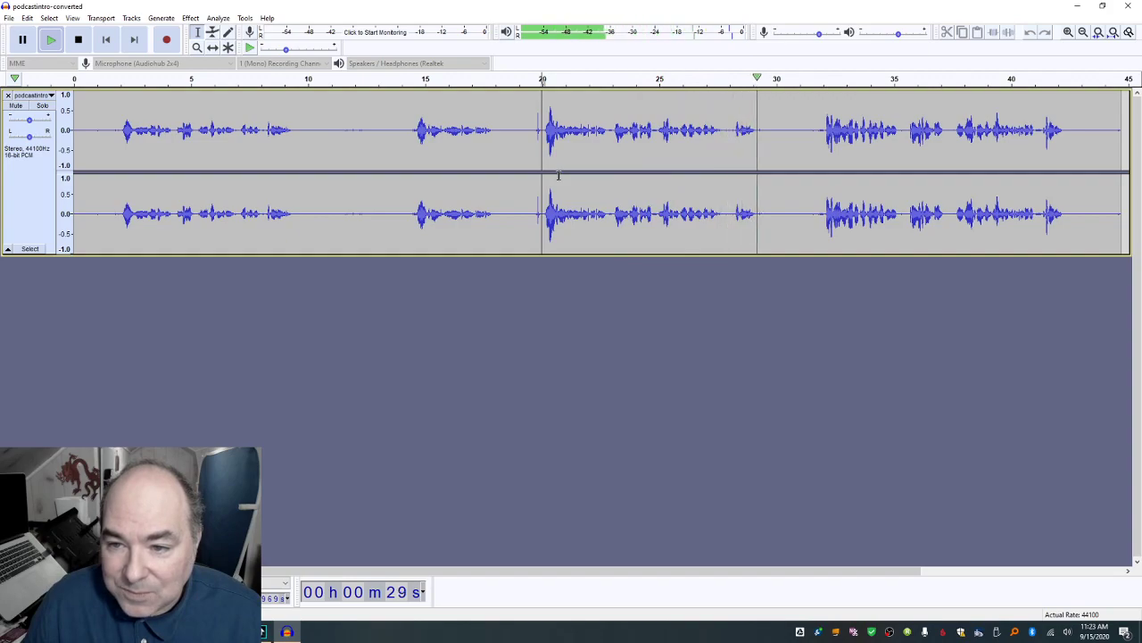
{"action": "key", "text": "space"}
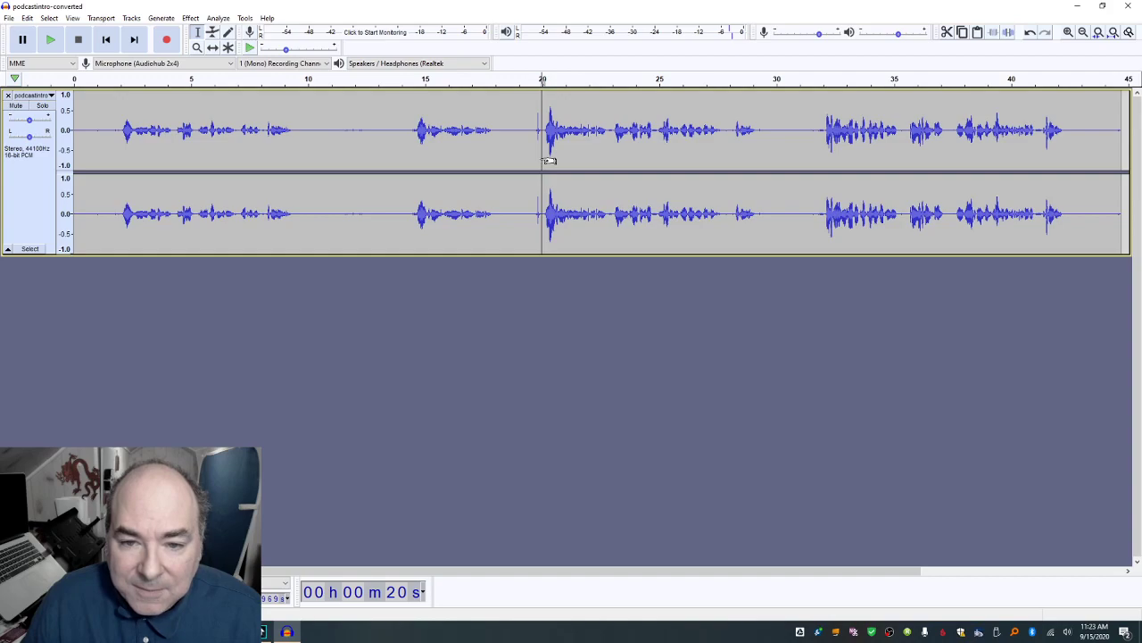
Step: Delete the first 20 seconds of audio and the trailing silence from about 23 s
{"action": "left_click_drag", "start_coordinate": [539, 160], "coordinate": [74, 161]}
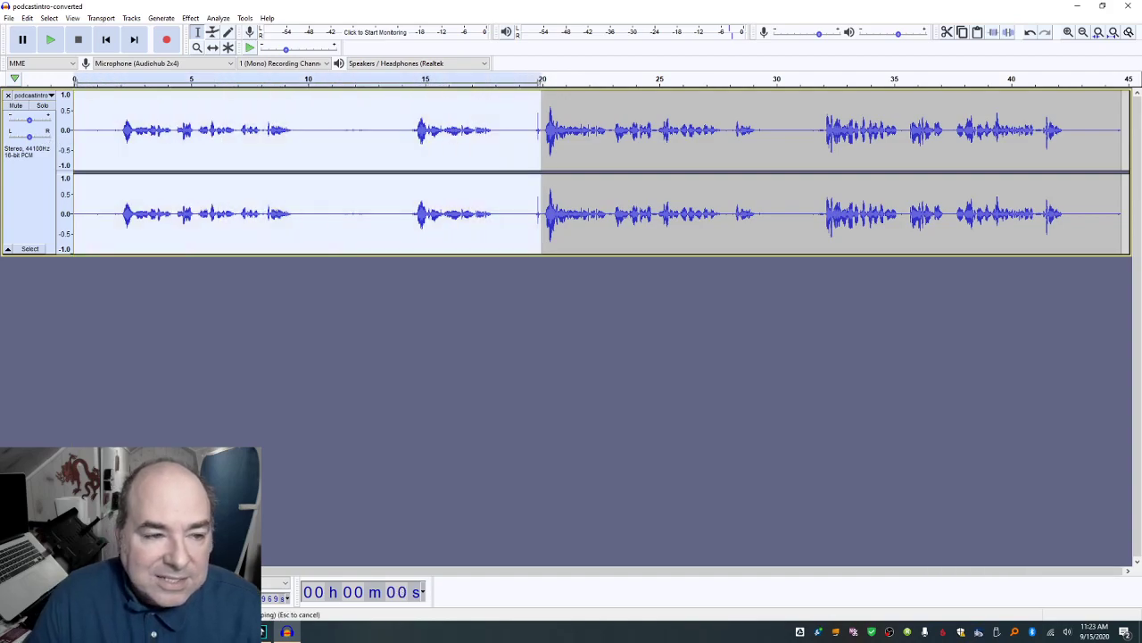
{"action": "key", "text": "Delete"}
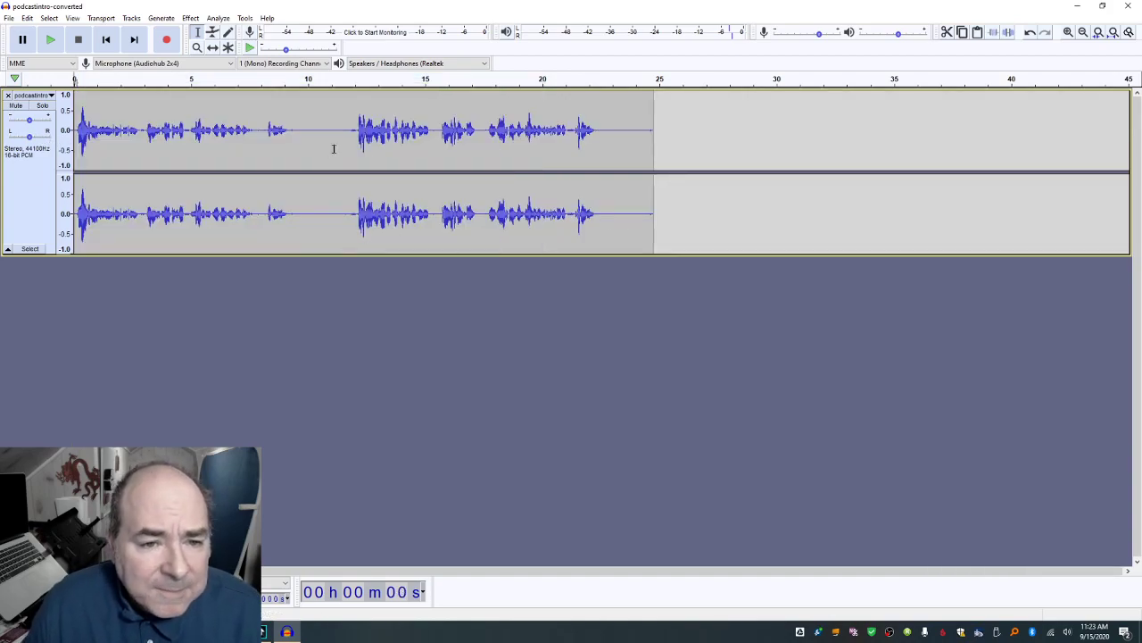
{"action": "left_click", "coordinate": [343, 146]}
{"action": "key", "text": "space"}
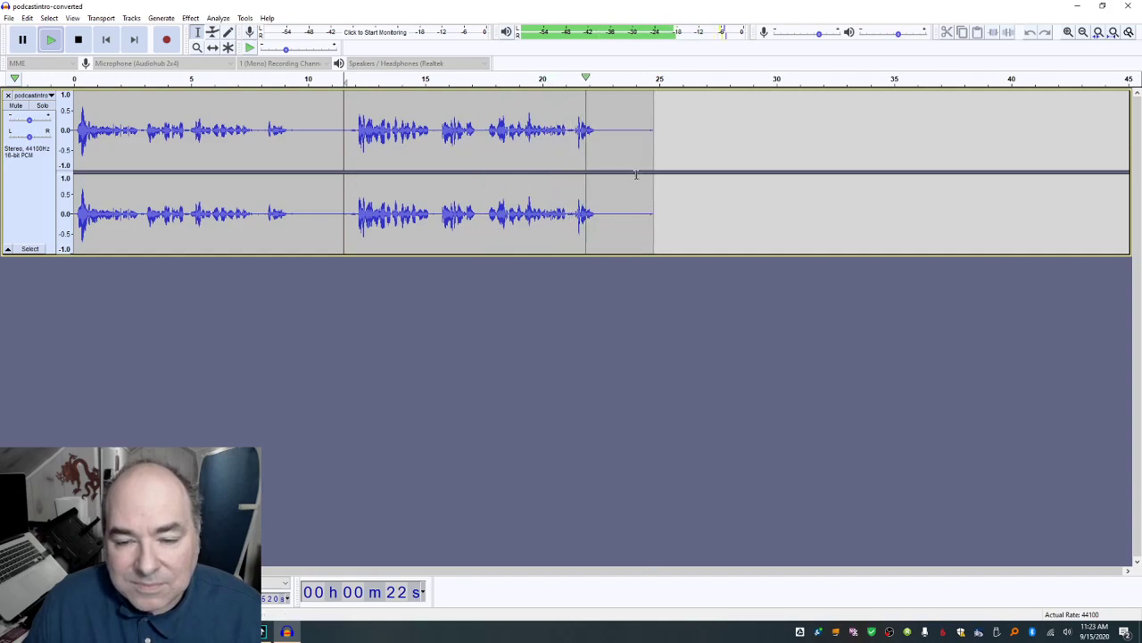
{"action": "key", "text": "space"}
{"action": "left_click_drag", "start_coordinate": [606, 168], "coordinate": [675, 181]}
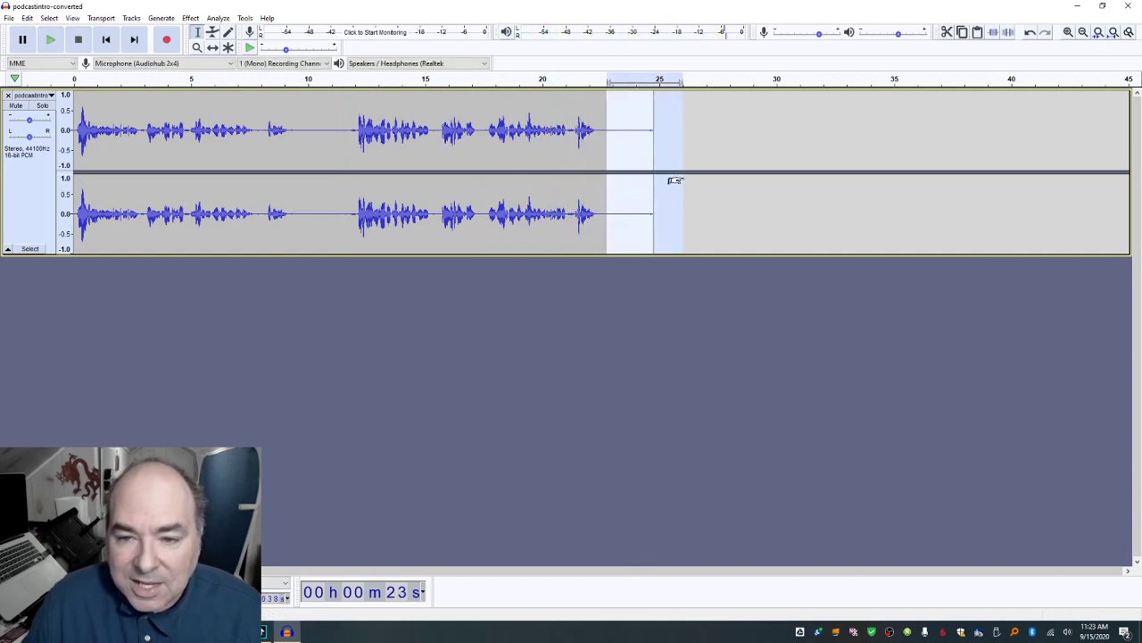
{"action": "key", "text": "Delete"}
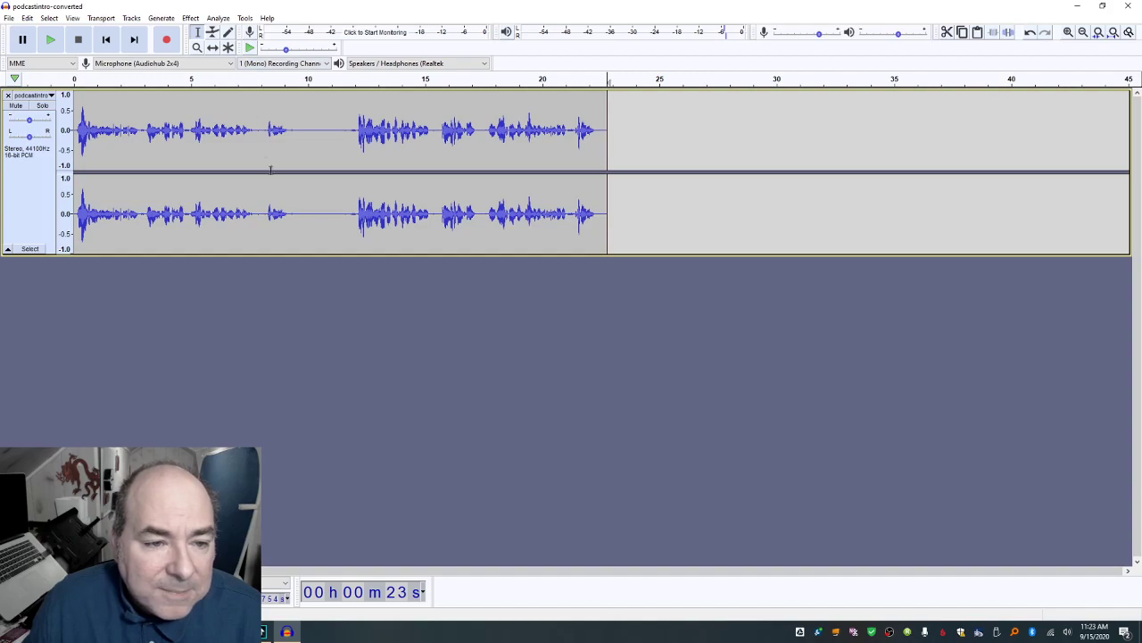
Step: Remove the short pauses near 9.1–9.5 s and 11.2 s, listening to check the joins
{"action": "left_click", "coordinate": [270, 152]}
{"action": "left_click", "coordinate": [283, 152]}
{"action": "left_click", "coordinate": [288, 156]}
{"action": "key", "text": "space"}
{"action": "key", "text": "space"}
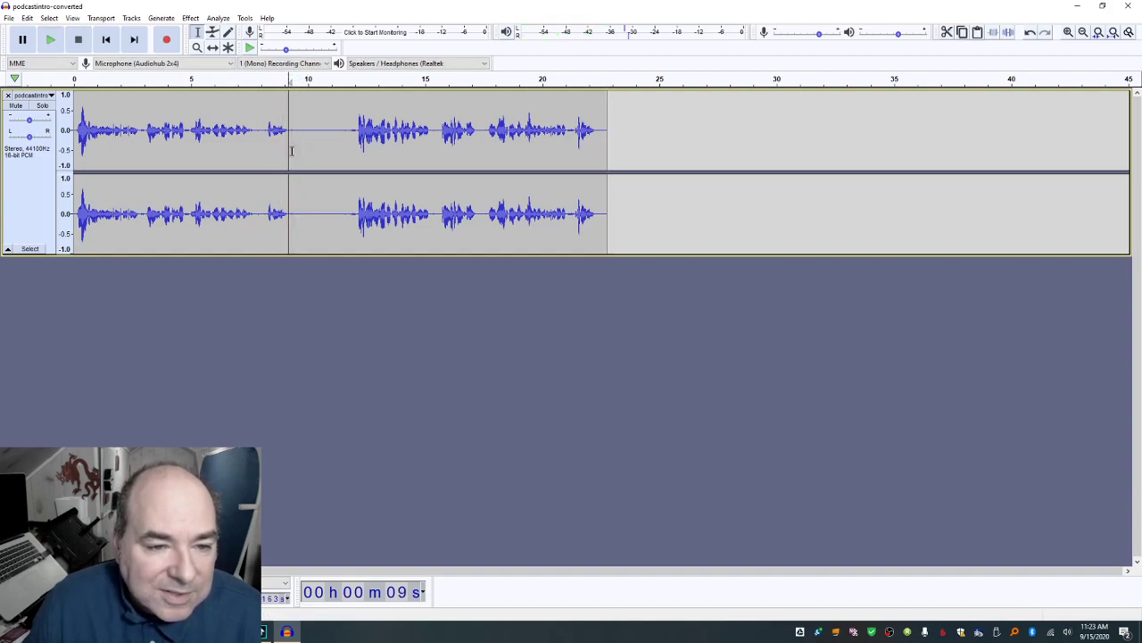
{"action": "left_click_drag", "start_coordinate": [286, 158], "coordinate": [298, 161]}
{"action": "key", "text": "Delete"}
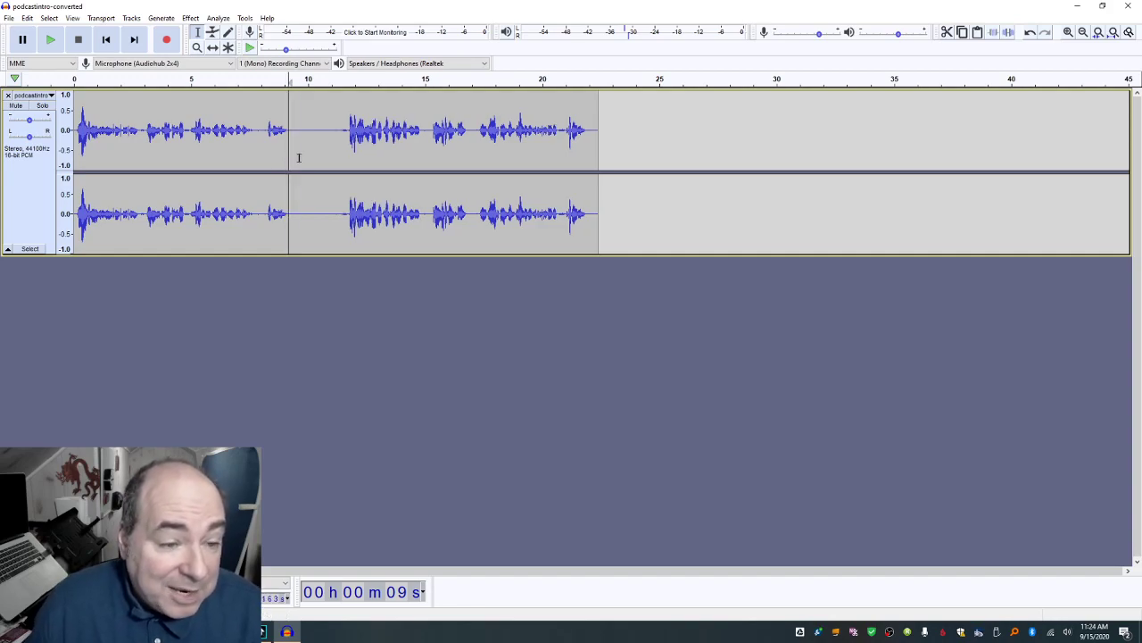
{"action": "left_click", "coordinate": [336, 144]}
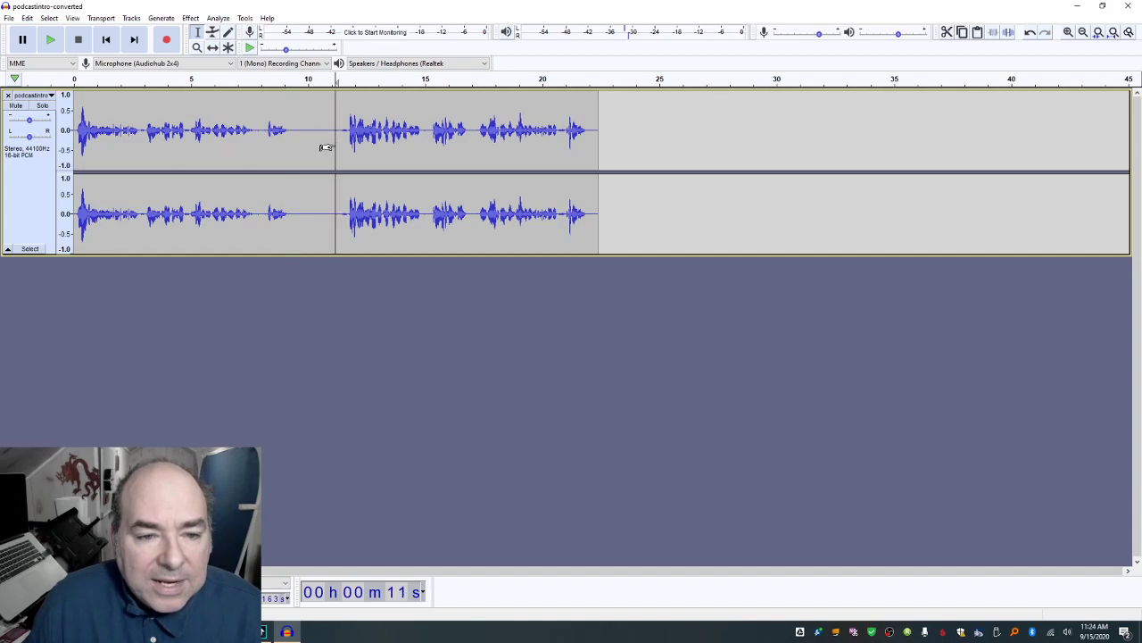
{"action": "left_click_drag", "start_coordinate": [342, 152], "coordinate": [336, 156]}
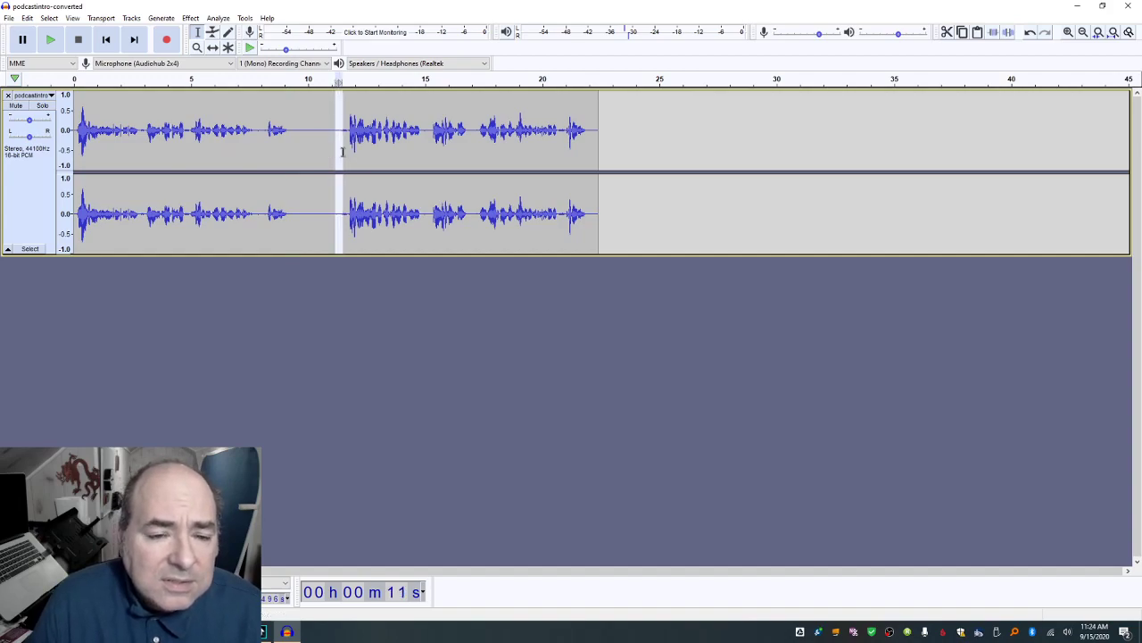
{"action": "key", "text": "Delete"}
{"action": "key", "text": "space"}
{"action": "key", "text": "space"}
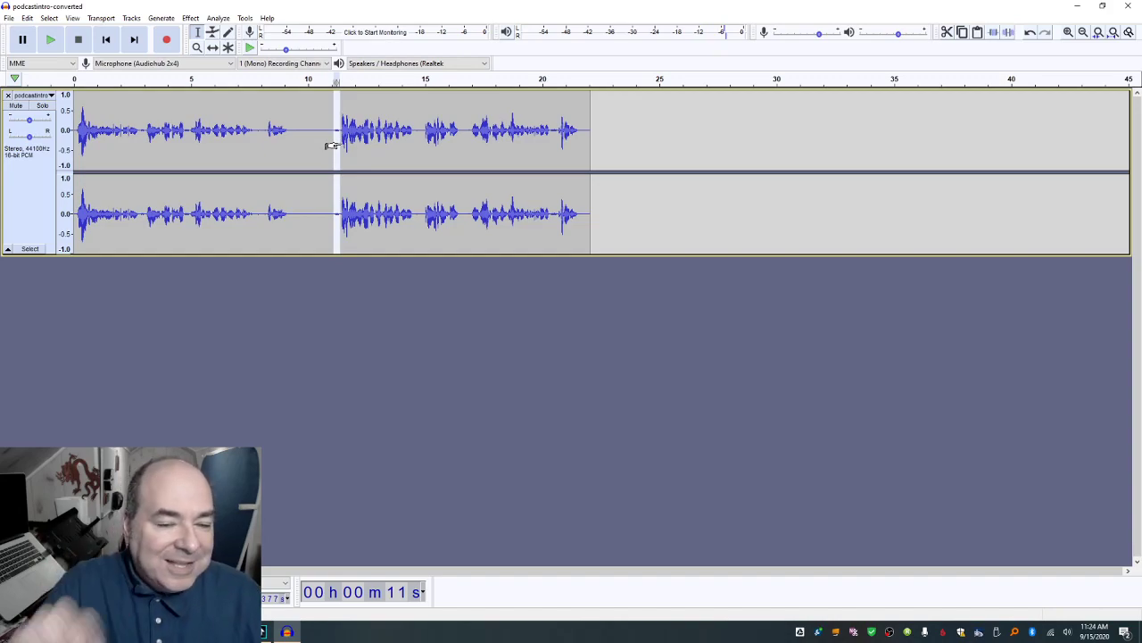
{"action": "key", "text": "Delete"}
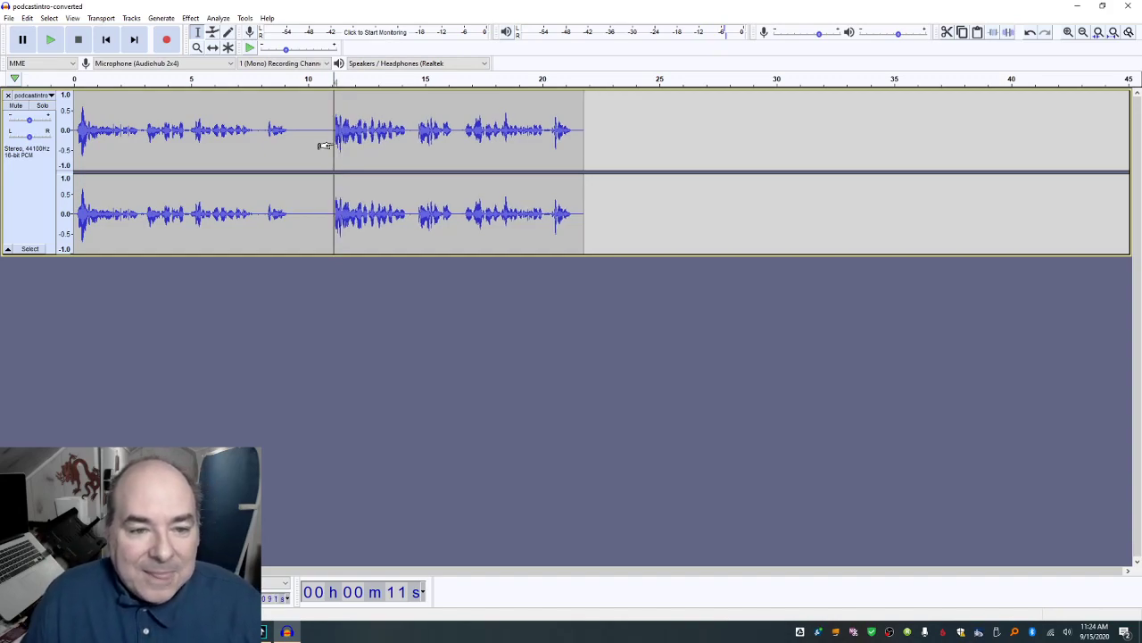
{"action": "key", "text": "space"}
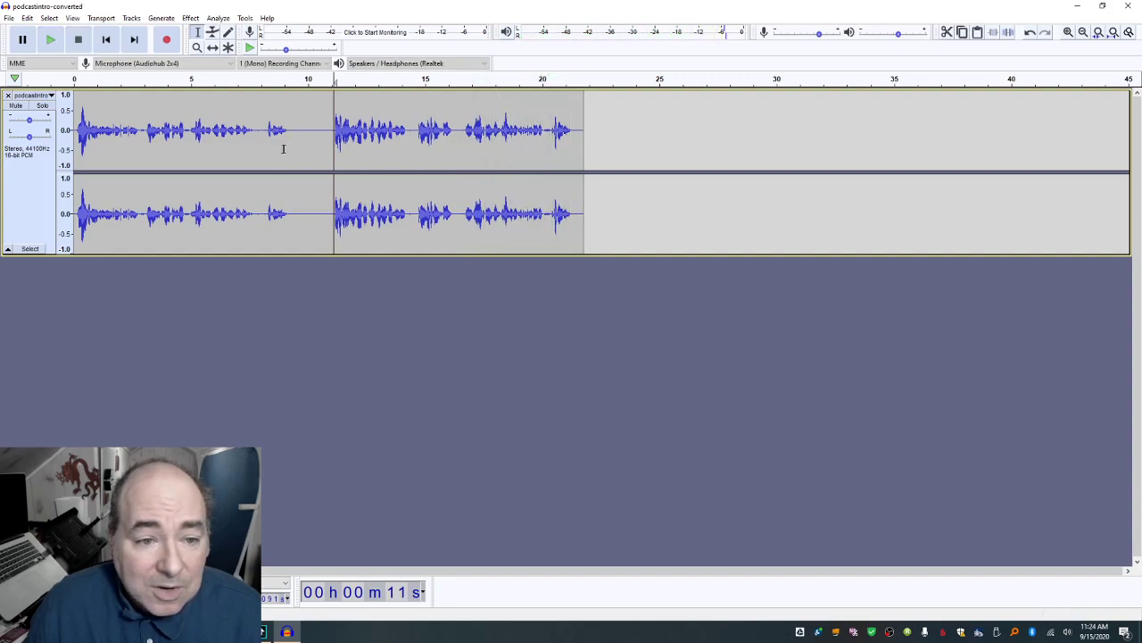
Step: Cut the first 9 seconds and paste them into a new project
{"action": "left_click_drag", "start_coordinate": [295, 144], "coordinate": [54, 156]}
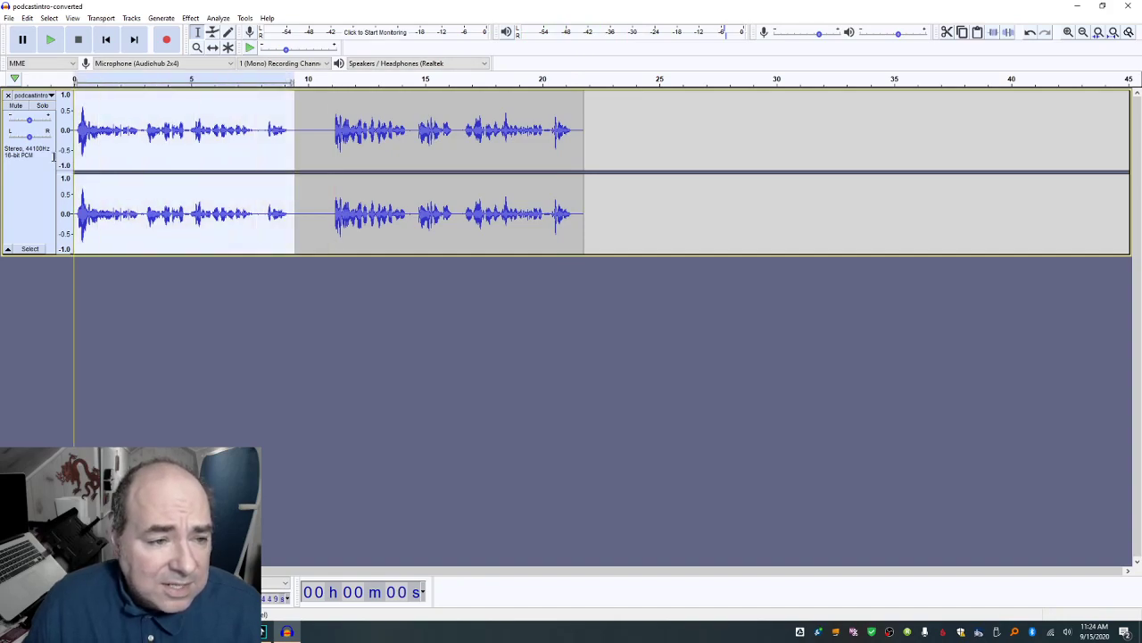
{"action": "key", "text": "Delete"}
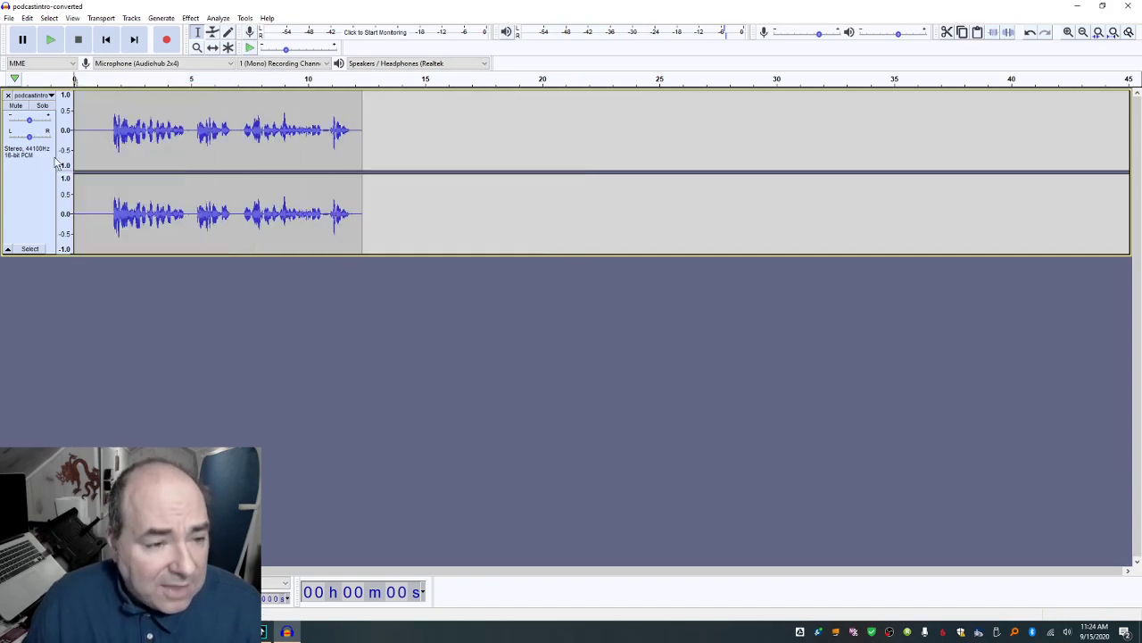
{"action": "left_click", "coordinate": [15, 21]}
{"action": "left_click", "coordinate": [15, 30]}
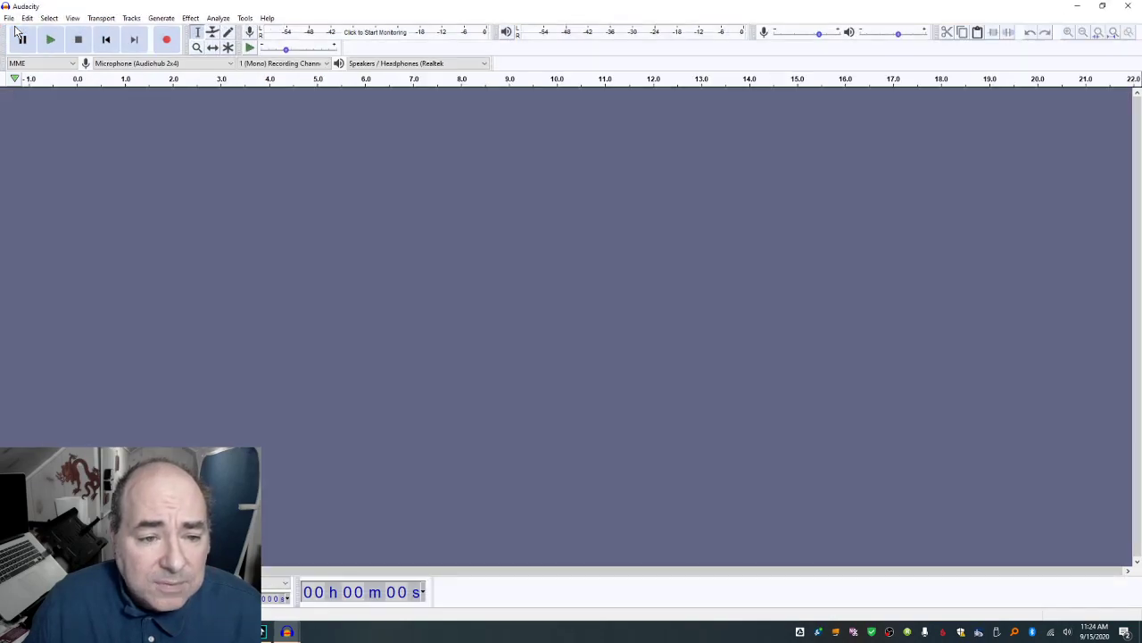
{"action": "key", "text": "ctrl+v"}
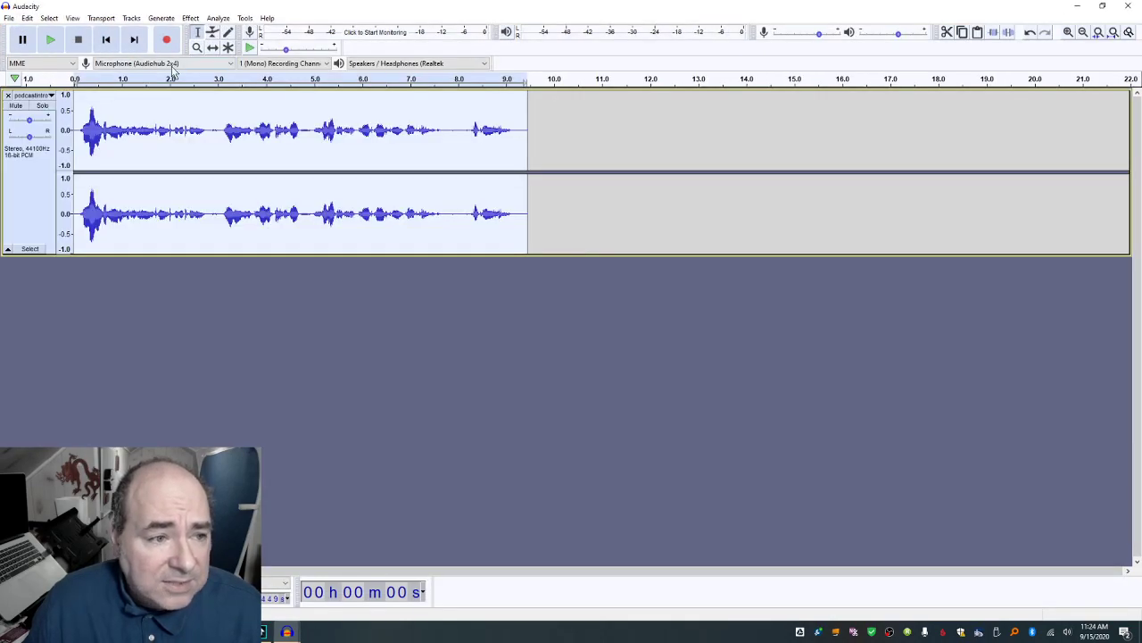
Step: Try saving the new project, cancel the warning, and bring up the open project windows
{"action": "key", "text": "ctrl+s"}
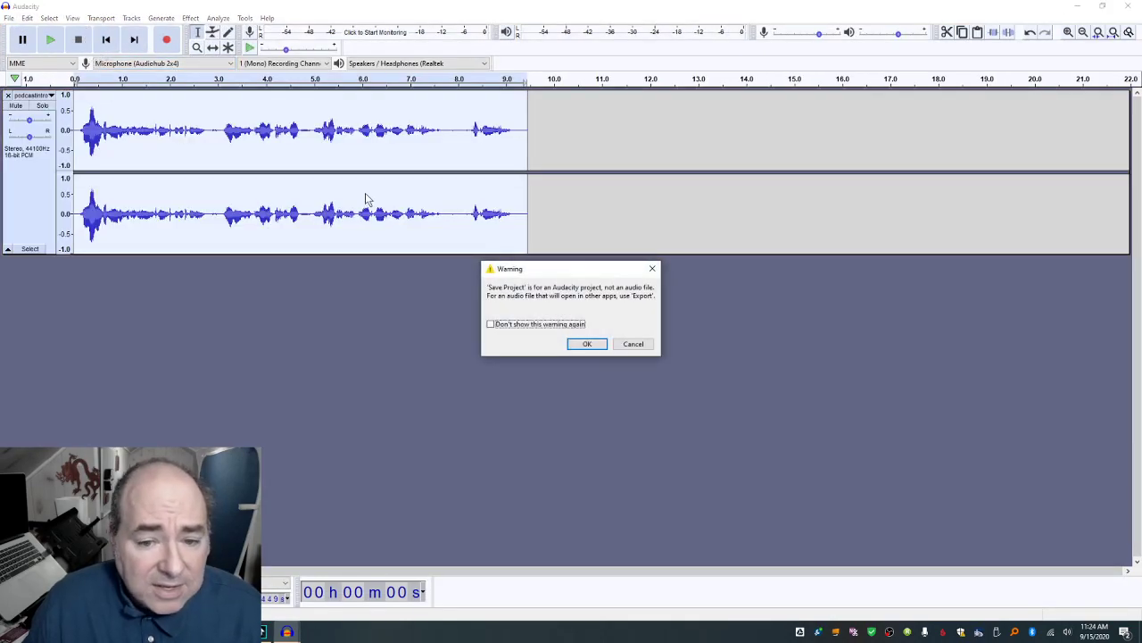
{"action": "left_click", "coordinate": [633, 343]}
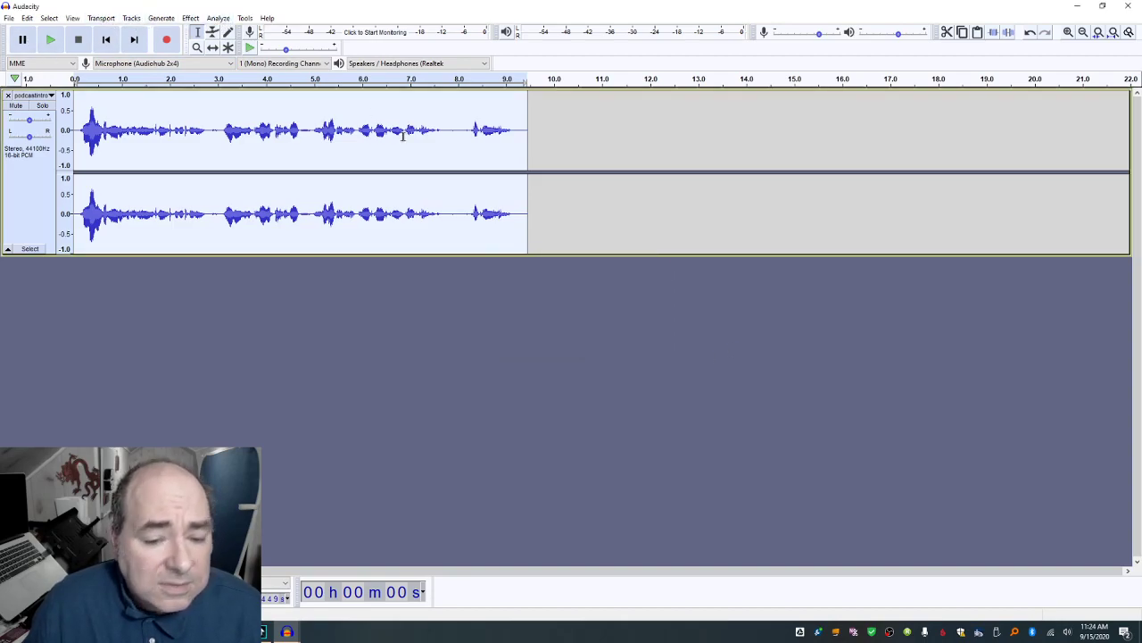
{"action": "left_click", "coordinate": [288, 632]}
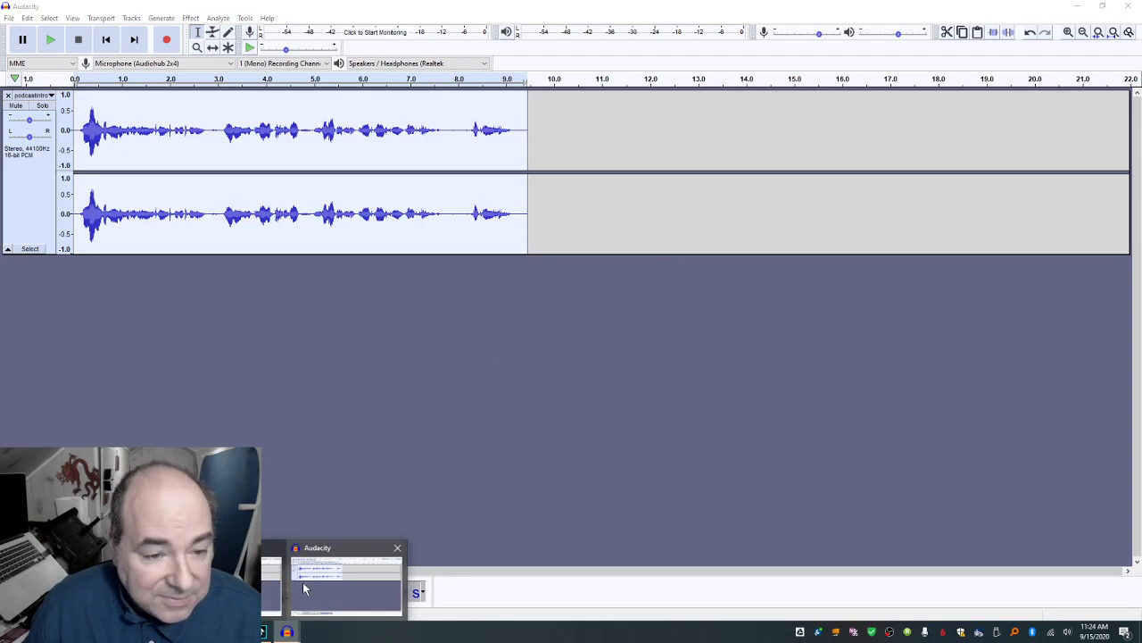
Step: In the podcastintro-converted project, delete the leading silence and play back the result
{"action": "left_click", "coordinate": [300, 596]}
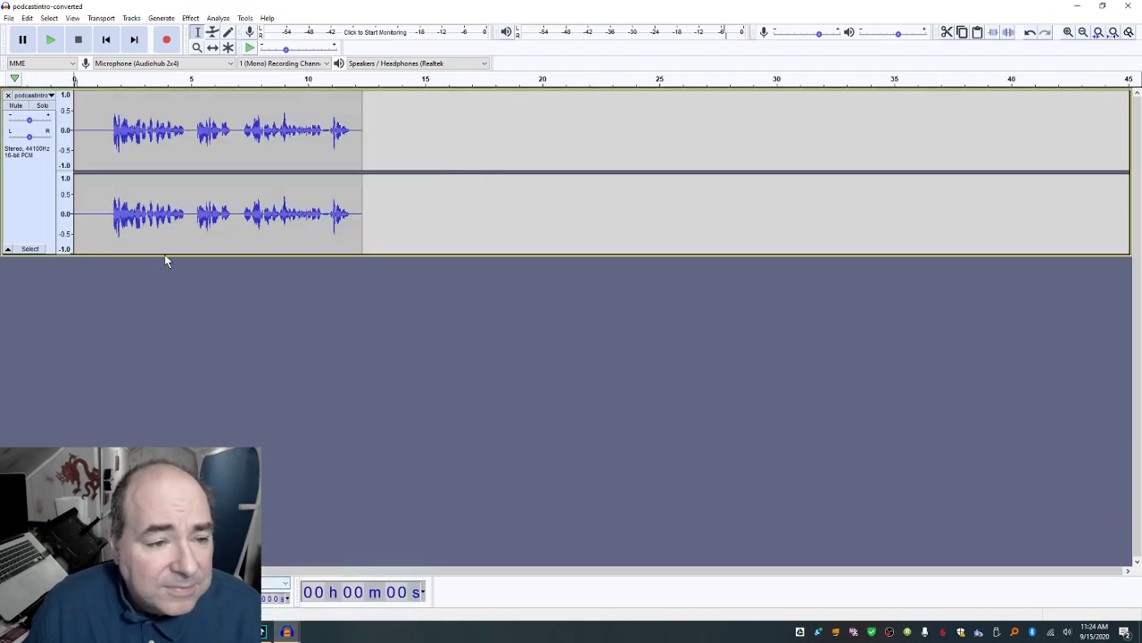
{"action": "left_click_drag", "start_coordinate": [110, 159], "coordinate": [75, 160]}
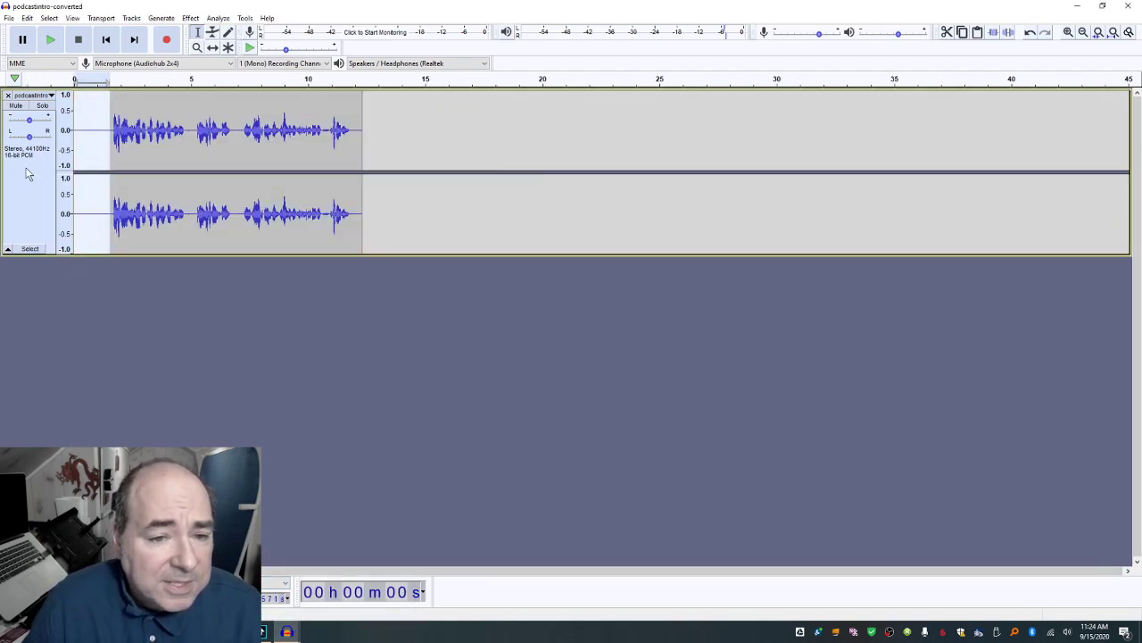
{"action": "key", "text": "Delete"}
{"action": "key", "text": "space"}
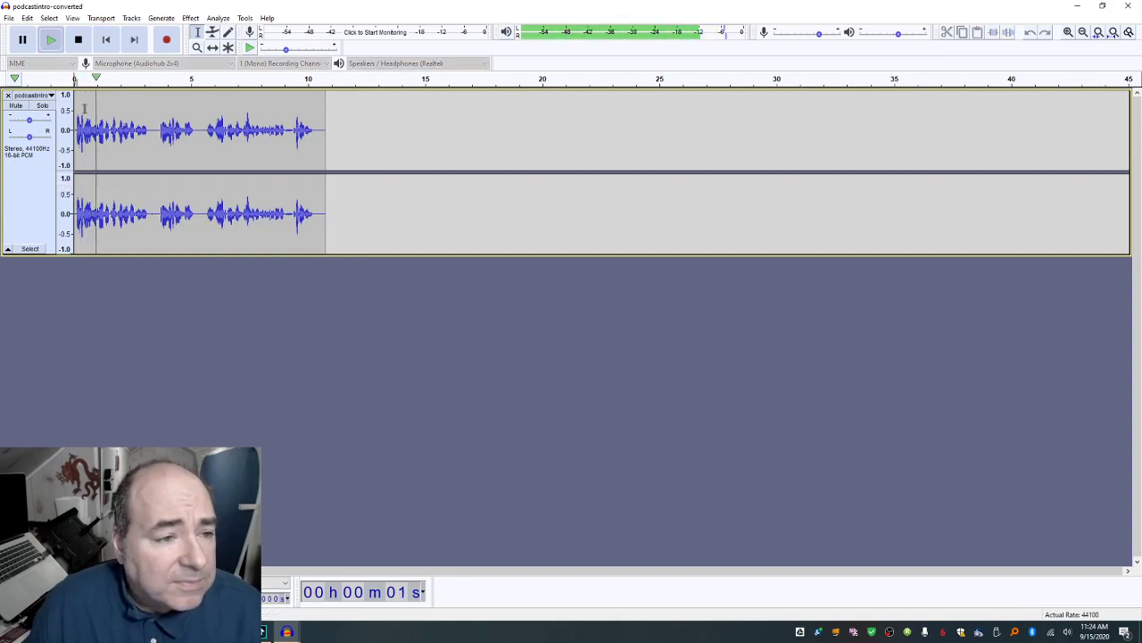
{"action": "key", "text": "space"}
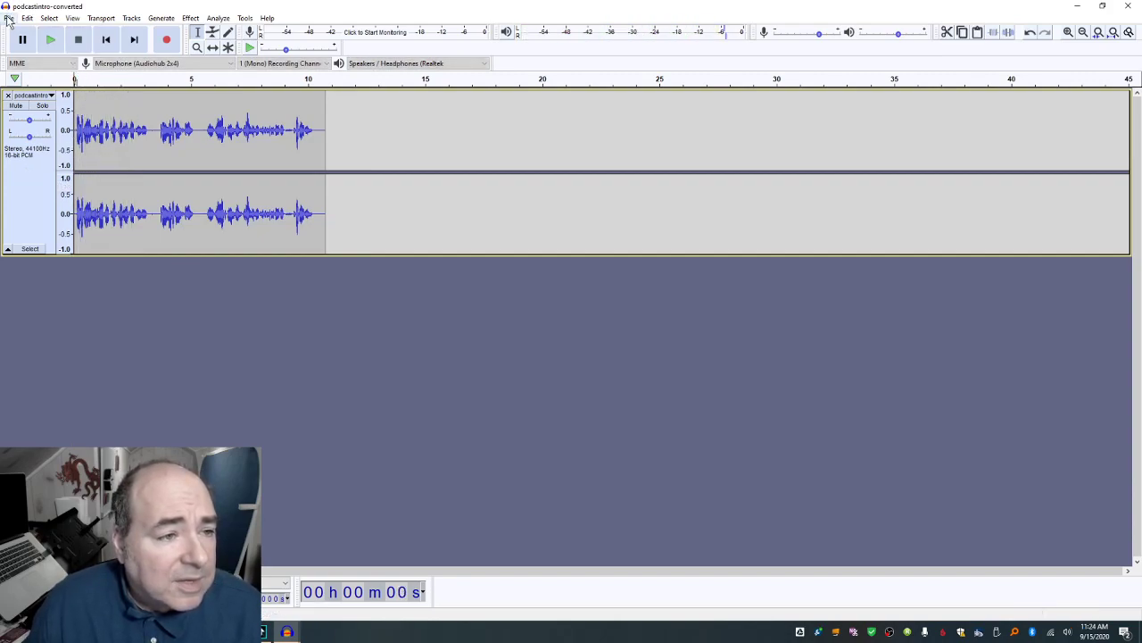
Step: Export the clip as a WAV named 'Podcast' and close the project
{"action": "left_click", "coordinate": [8, 17]}
{"action": "mouse_move", "coordinate": [41, 100]}
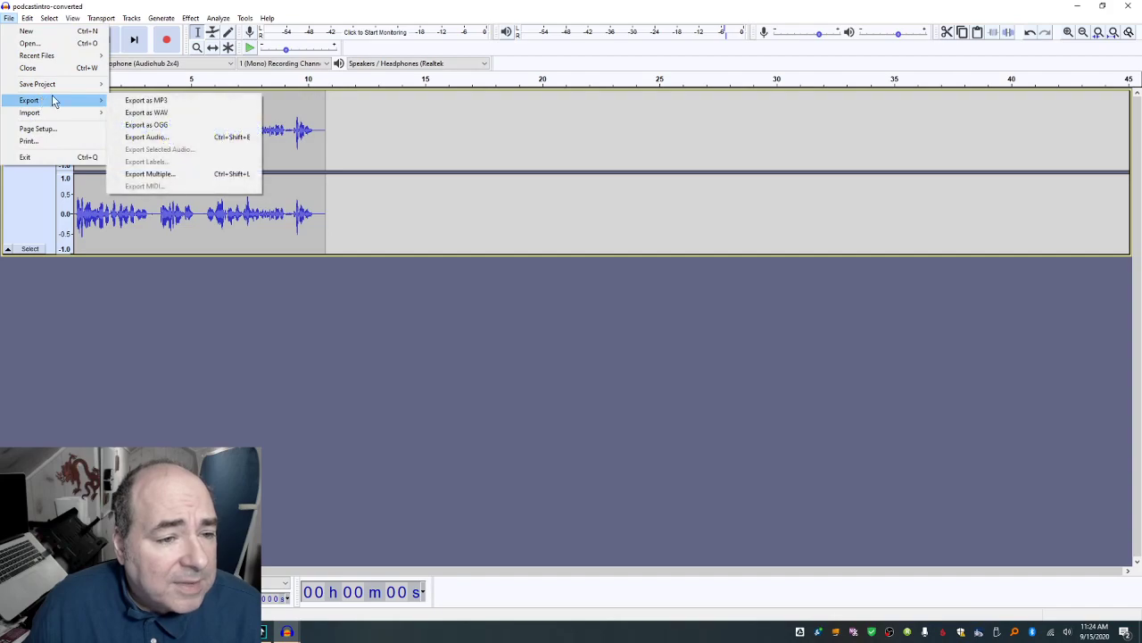
{"action": "left_click", "coordinate": [147, 113]}
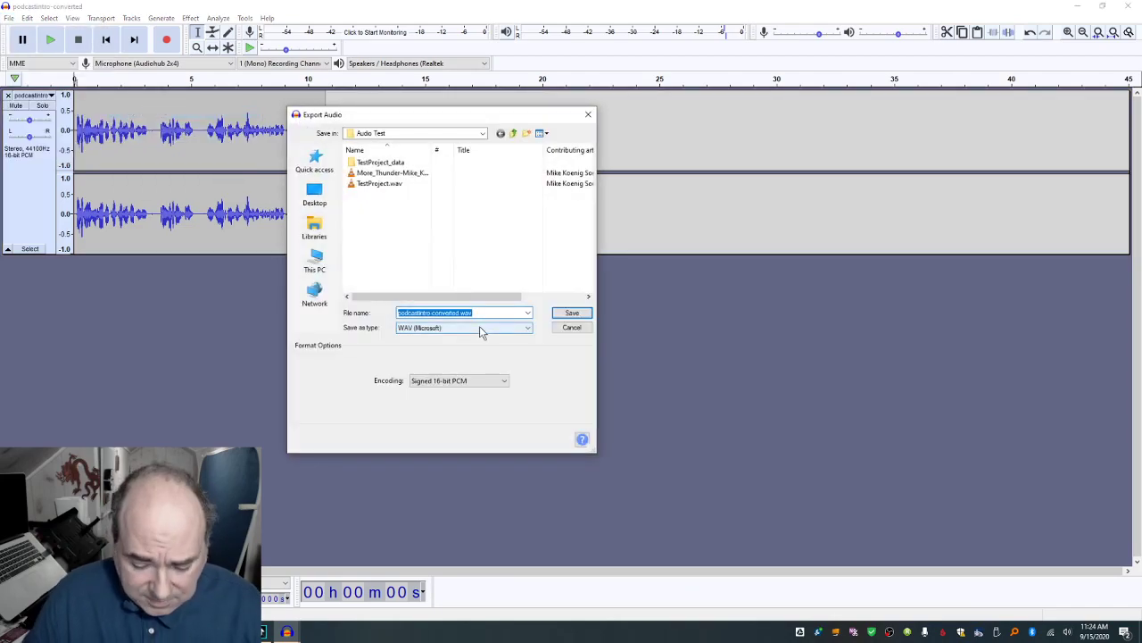
{"action": "type", "text": "Podcast end"}
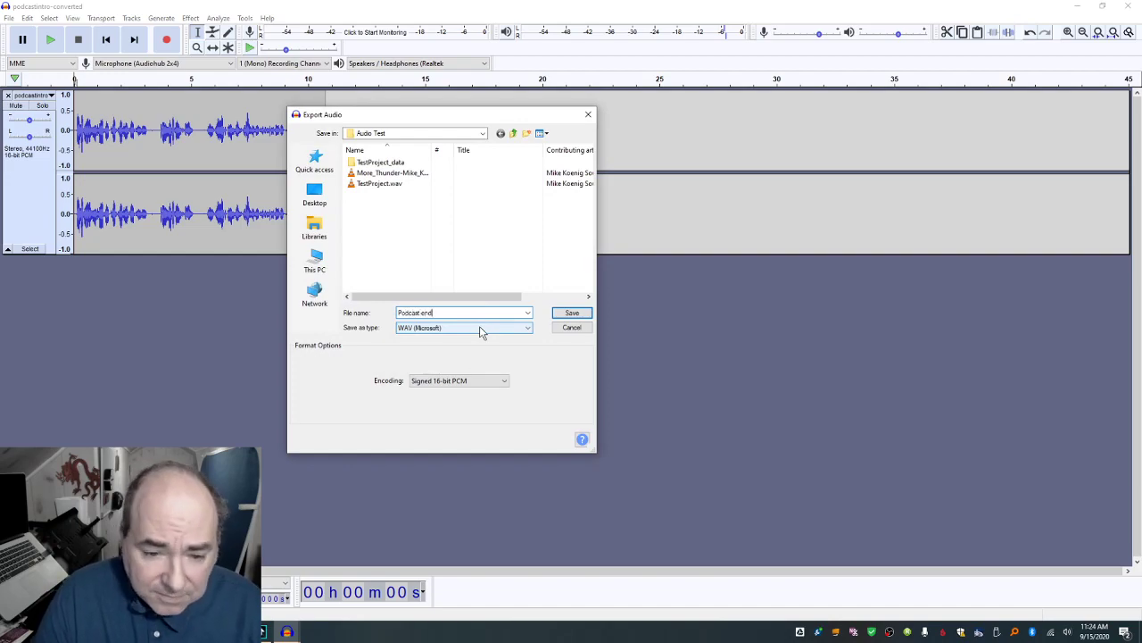
{"action": "key", "text": "Return"}
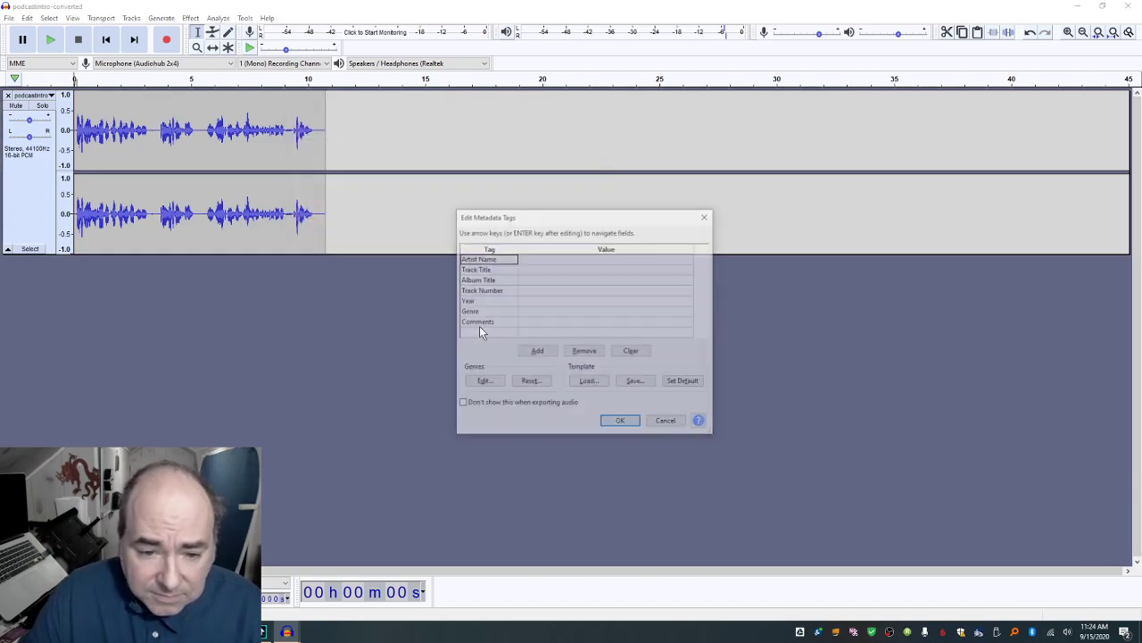
{"action": "left_click", "coordinate": [620, 423]}
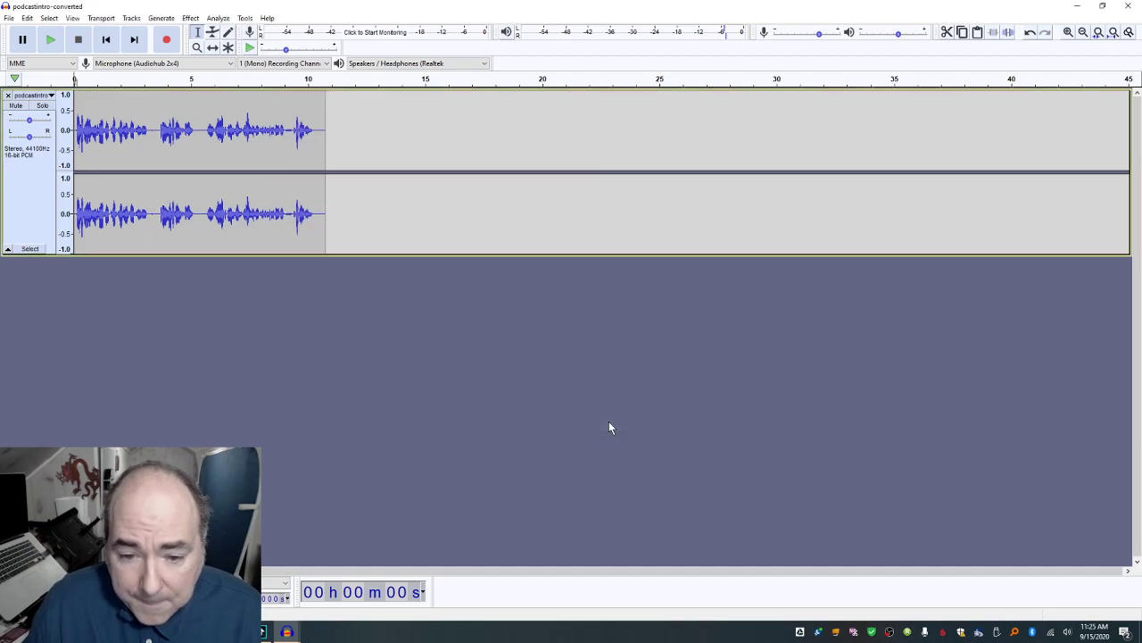
{"action": "key", "text": "ctrl+w"}
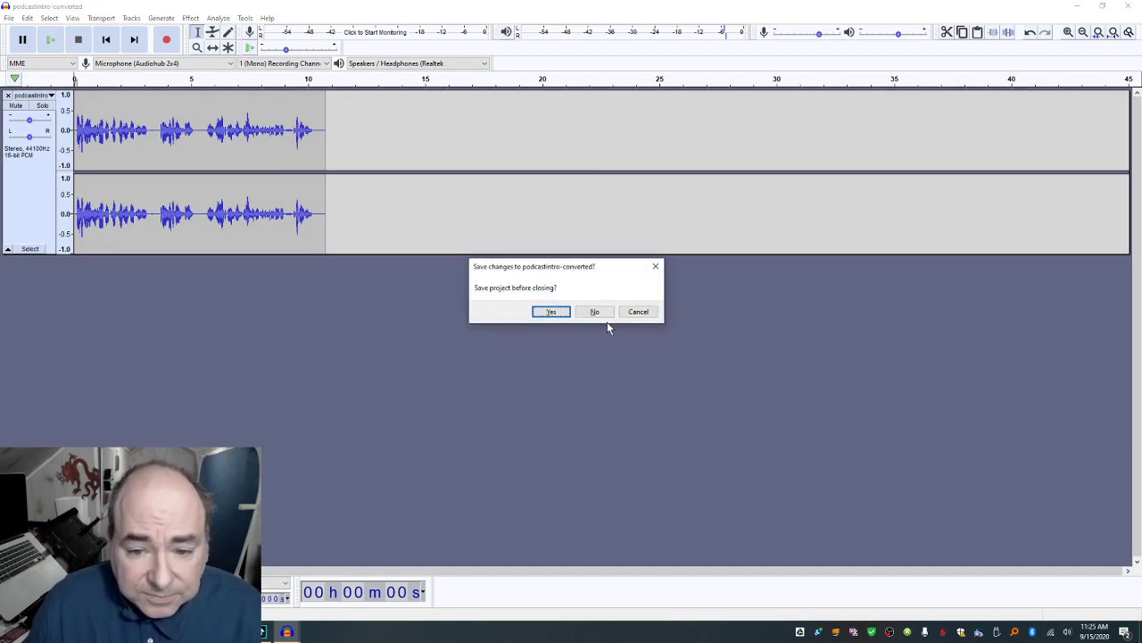
Step: Close the podcastintro-converted project without saving and play the 9.5-second intro clip
{"action": "left_click", "coordinate": [598, 312]}
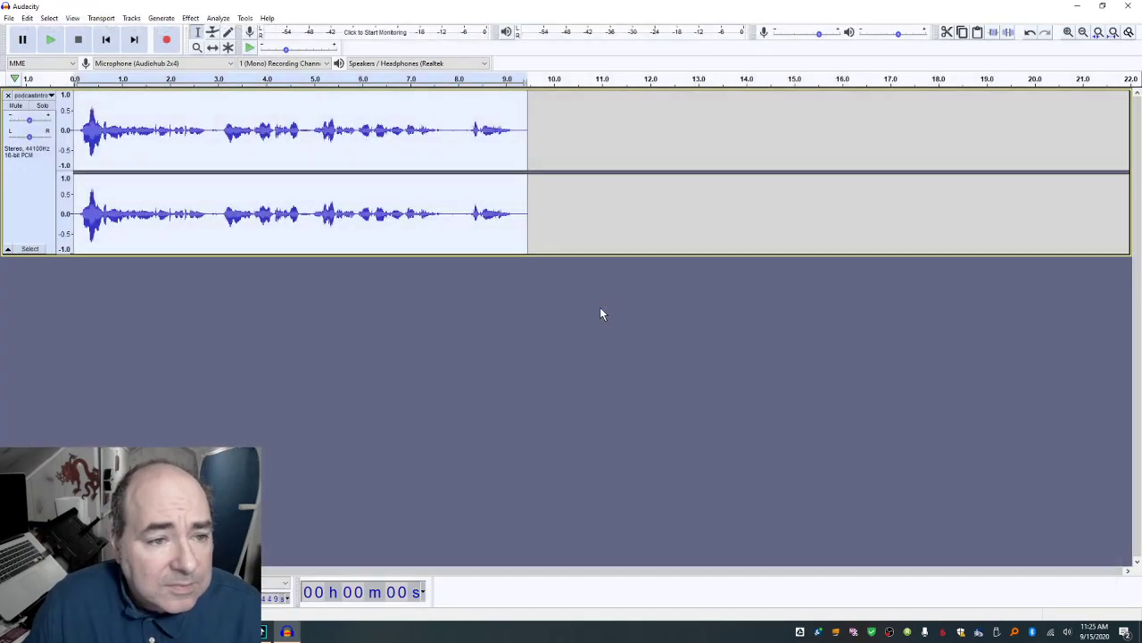
{"action": "key", "text": "space"}
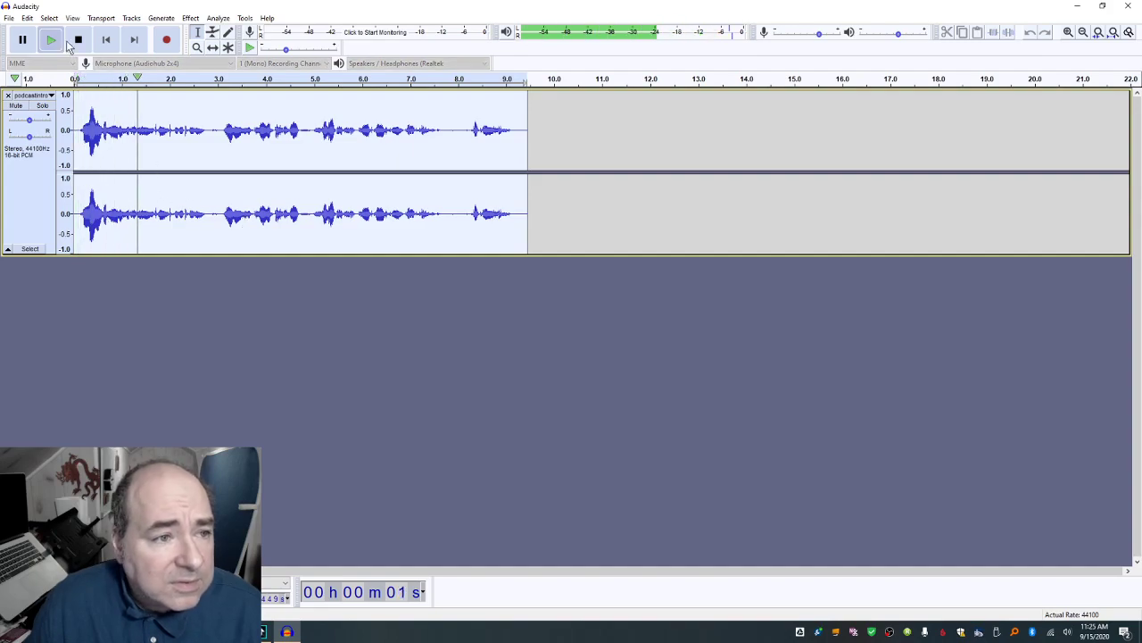
{"action": "key", "text": "space"}
Step: Export the intro clip as WAV 'podcast-bigin', then close the project without saving
{"action": "left_click", "coordinate": [10, 19]}
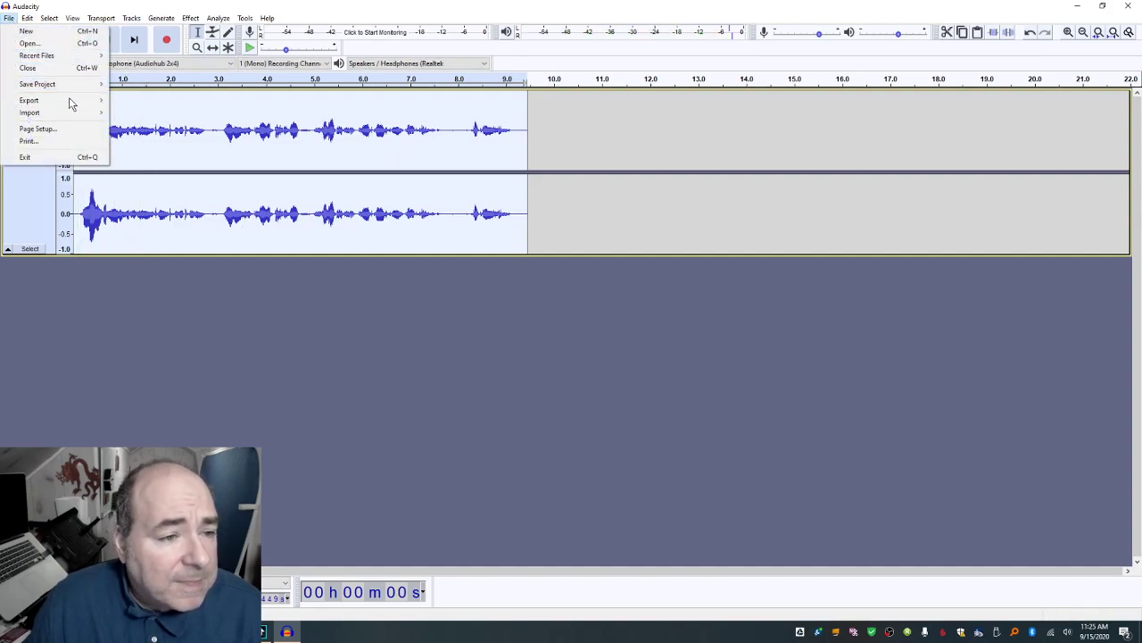
{"action": "mouse_move", "coordinate": [72, 102]}
{"action": "left_click", "coordinate": [145, 113]}
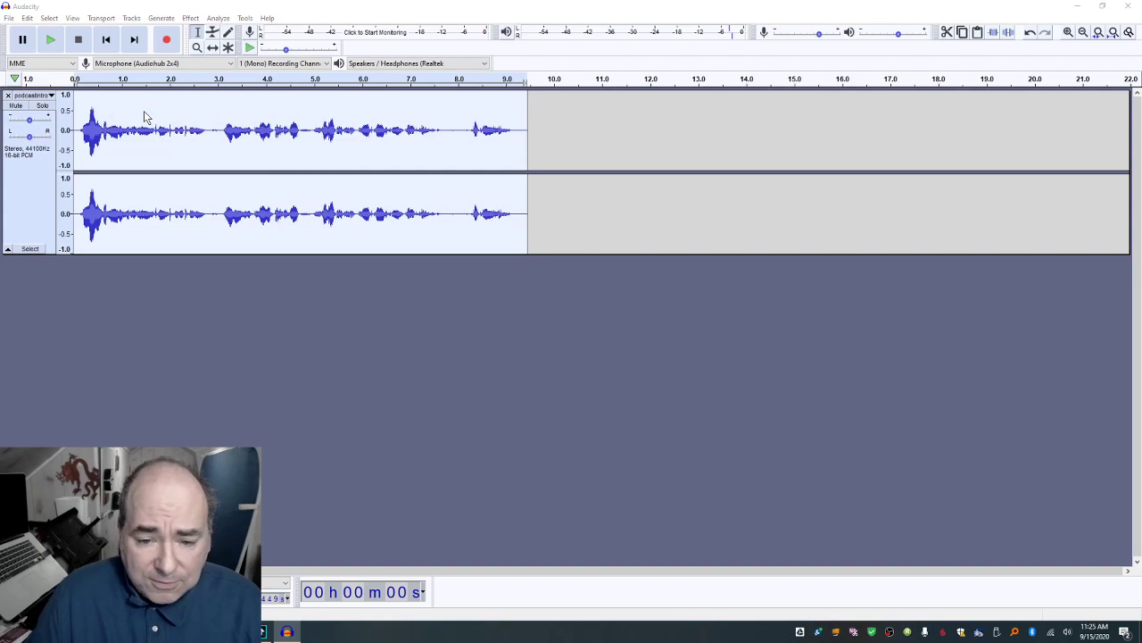
{"action": "type", "text": "podc"}
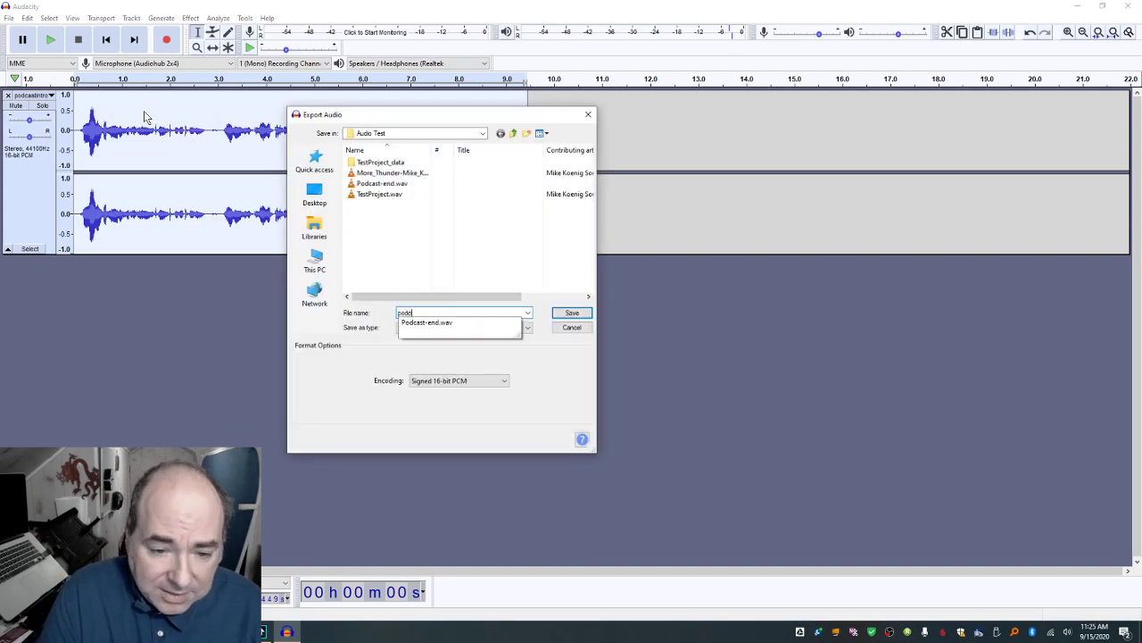
{"action": "type", "text": "ast-bigin"}
{"action": "key", "text": "Return"}
{"action": "key", "text": "Return"}
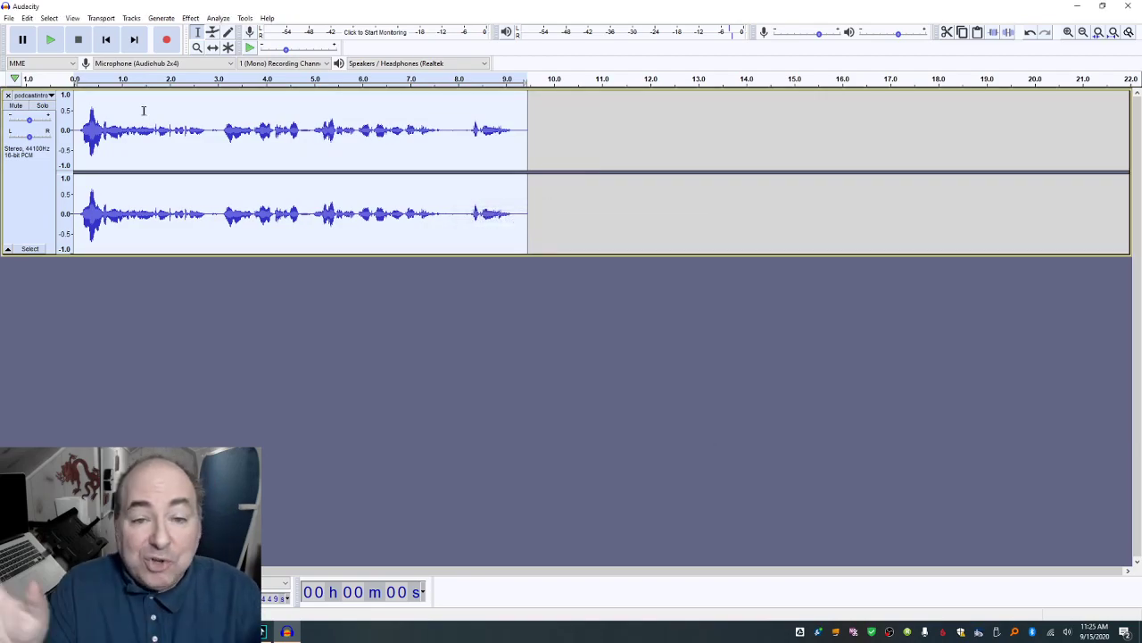
{"action": "key", "text": "ctrl+w"}
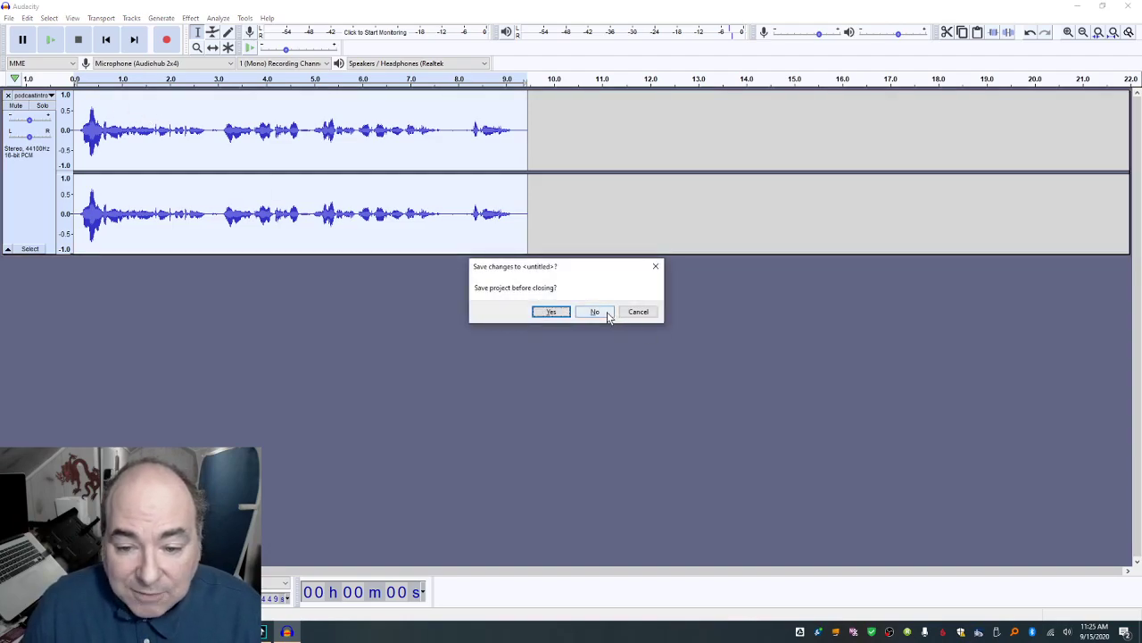
{"action": "left_click", "coordinate": [607, 313]}
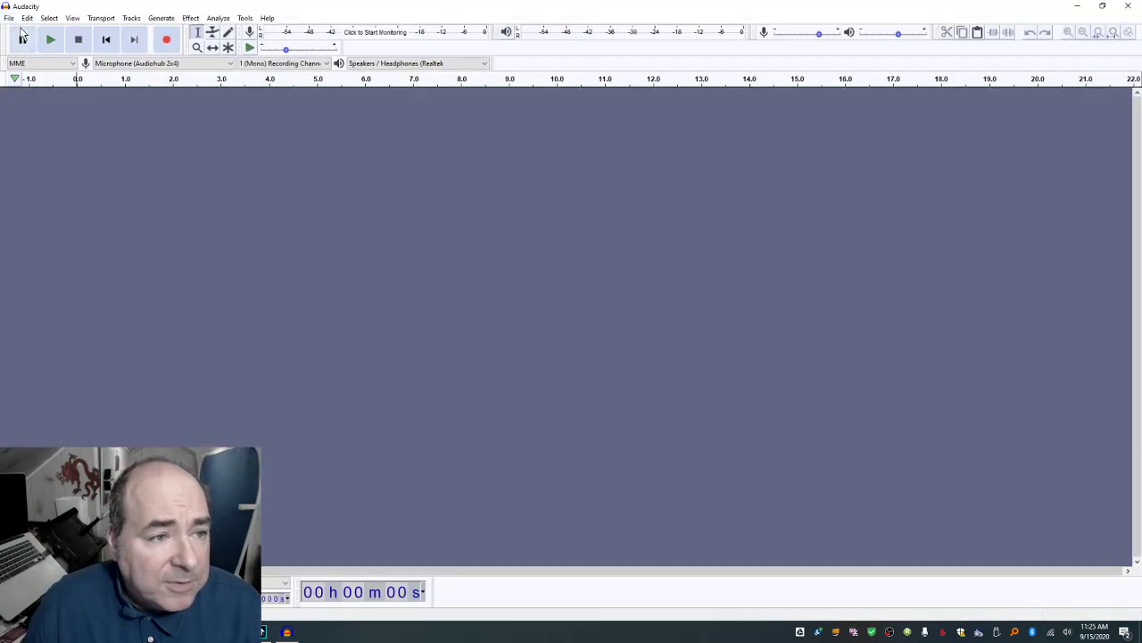
Step: Load IMG_5239-converted.wav from the PodCast folder into Audacity
{"action": "left_click", "coordinate": [144, 632]}
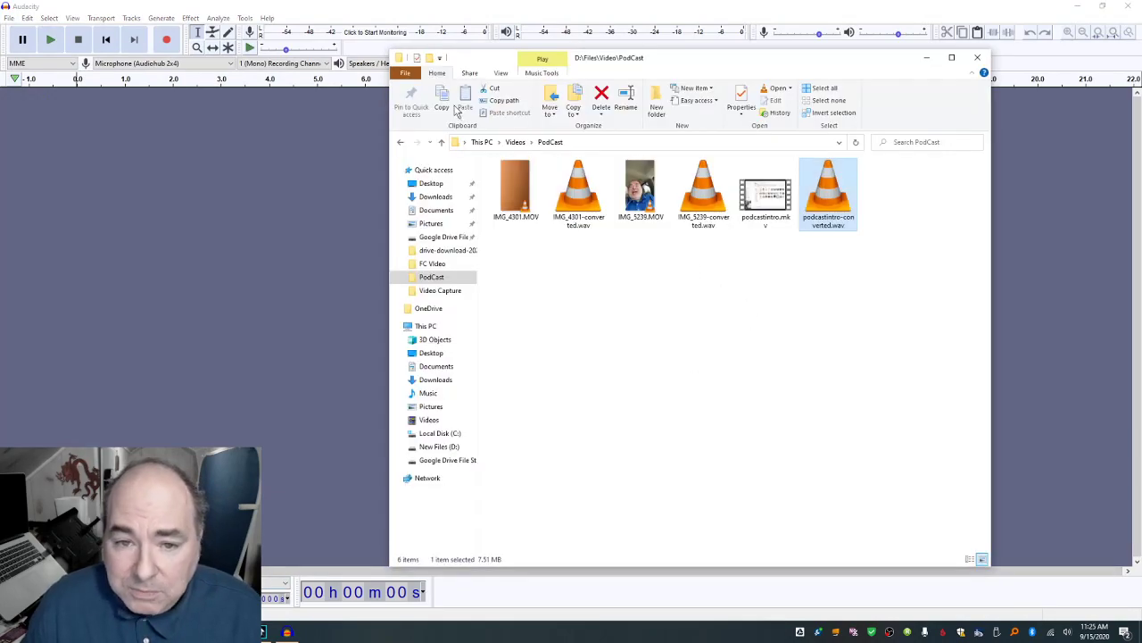
{"action": "left_click", "coordinate": [515, 142]}
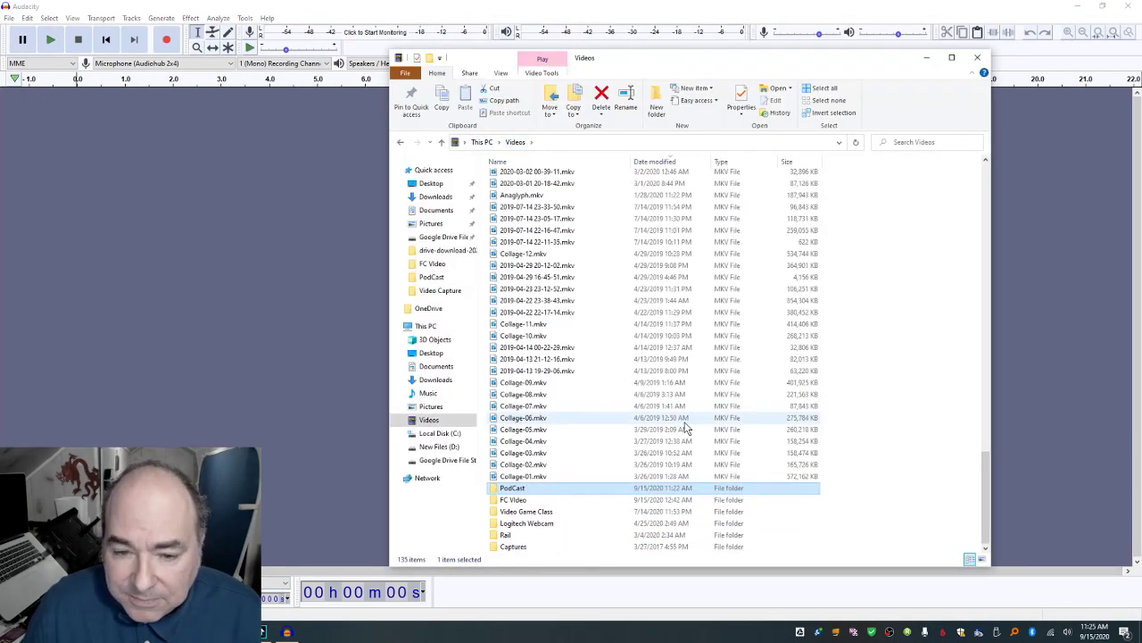
{"action": "scroll", "coordinate": [688, 432], "scroll_direction": "up", "scroll_amount": 5}
{"action": "scroll", "coordinate": [685, 429], "scroll_direction": "up", "scroll_amount": 20}
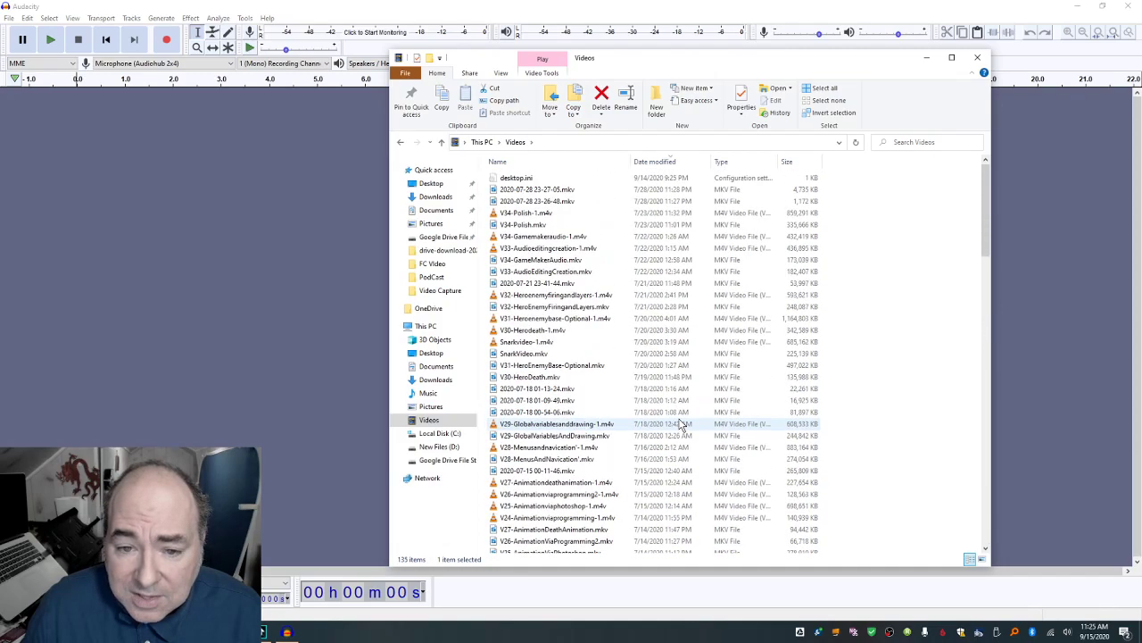
{"action": "scroll", "coordinate": [680, 427], "scroll_direction": "down", "scroll_amount": 3}
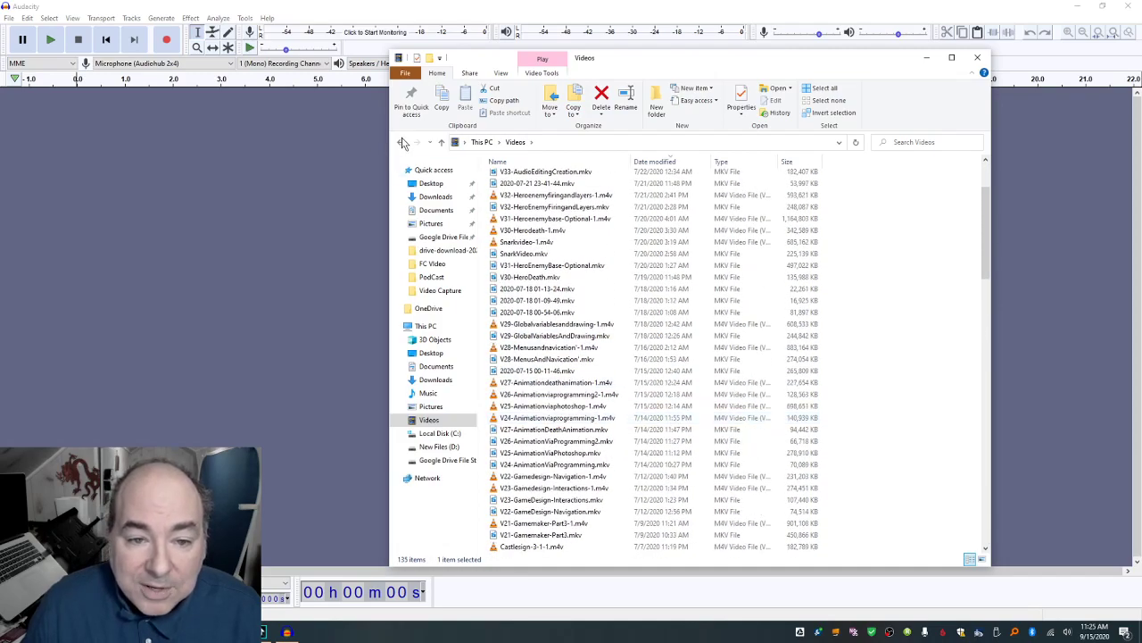
{"action": "left_click", "coordinate": [400, 142]}
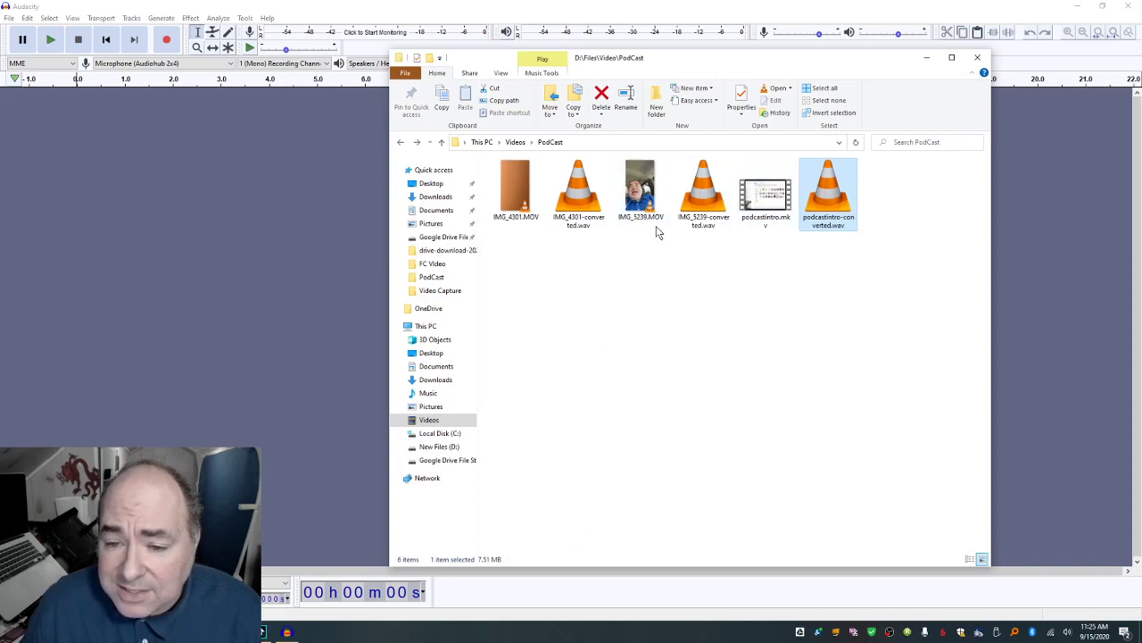
{"action": "left_click_drag", "start_coordinate": [702, 196], "coordinate": [309, 254]}
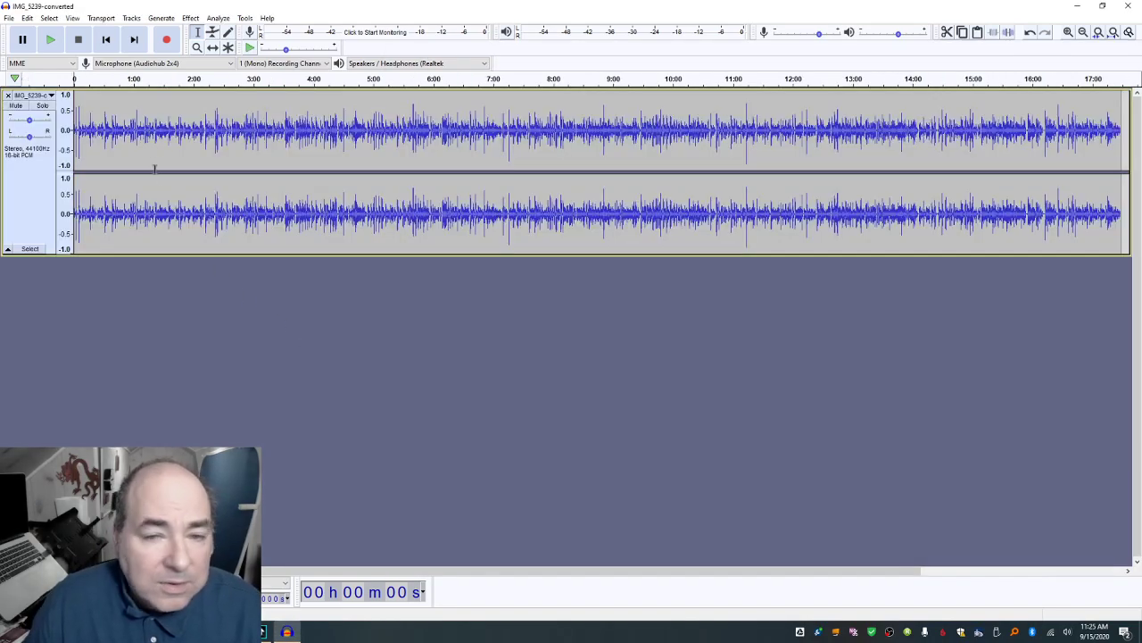
Step: Zoom in on the start and delete the short opening sound burst, then replay
{"action": "left_click", "coordinate": [1069, 33]}
{"action": "left_click", "coordinate": [1069, 33]}
{"action": "left_click", "coordinate": [1069, 33]}
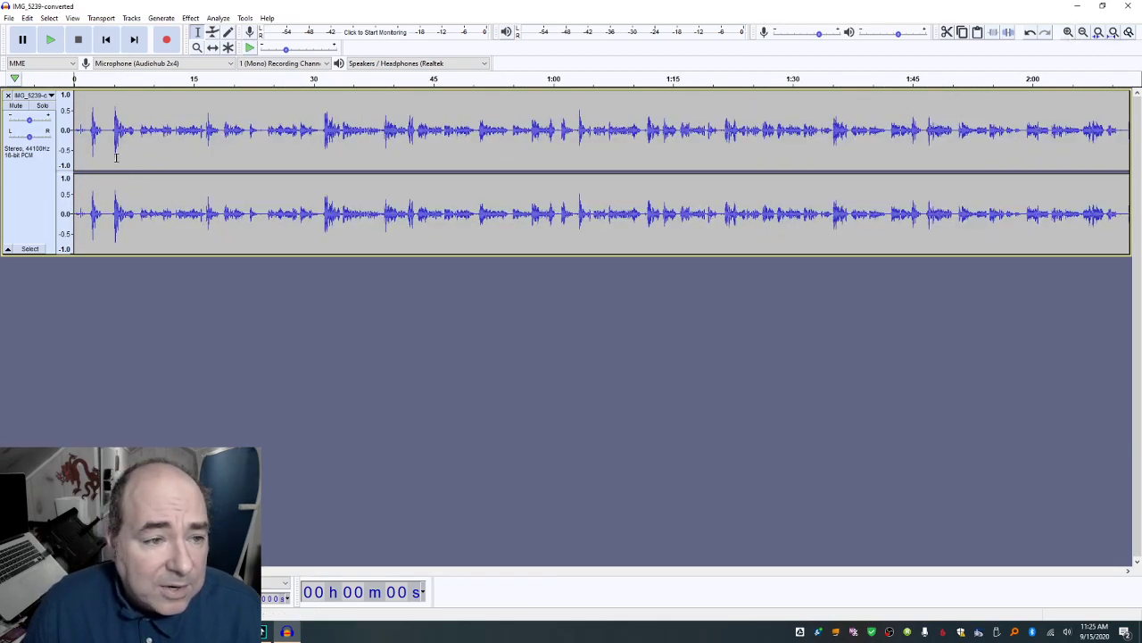
{"action": "key", "text": "space"}
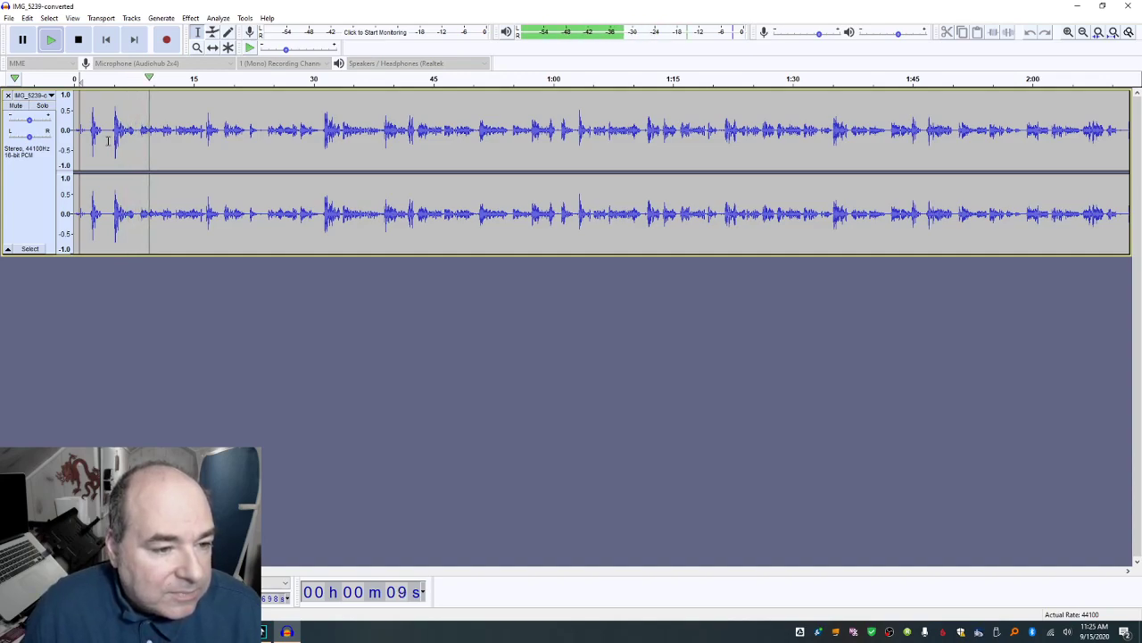
{"action": "key", "text": "space"}
{"action": "left_click_drag", "start_coordinate": [108, 141], "coordinate": [15, 154]}
{"action": "key", "text": "Delete"}
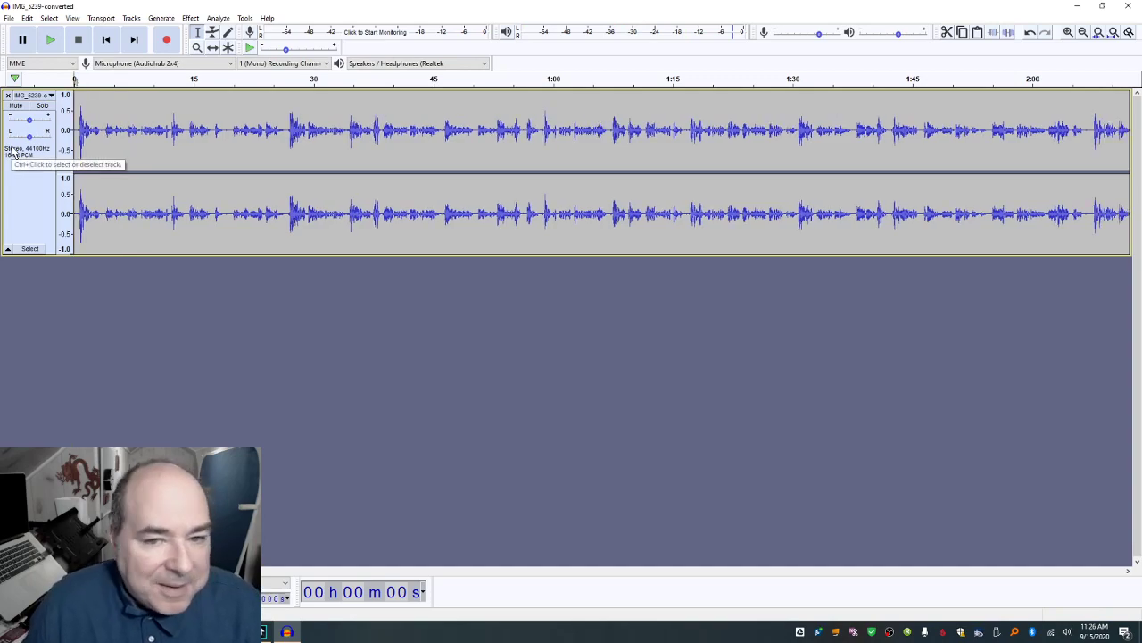
{"action": "key", "text": "space"}
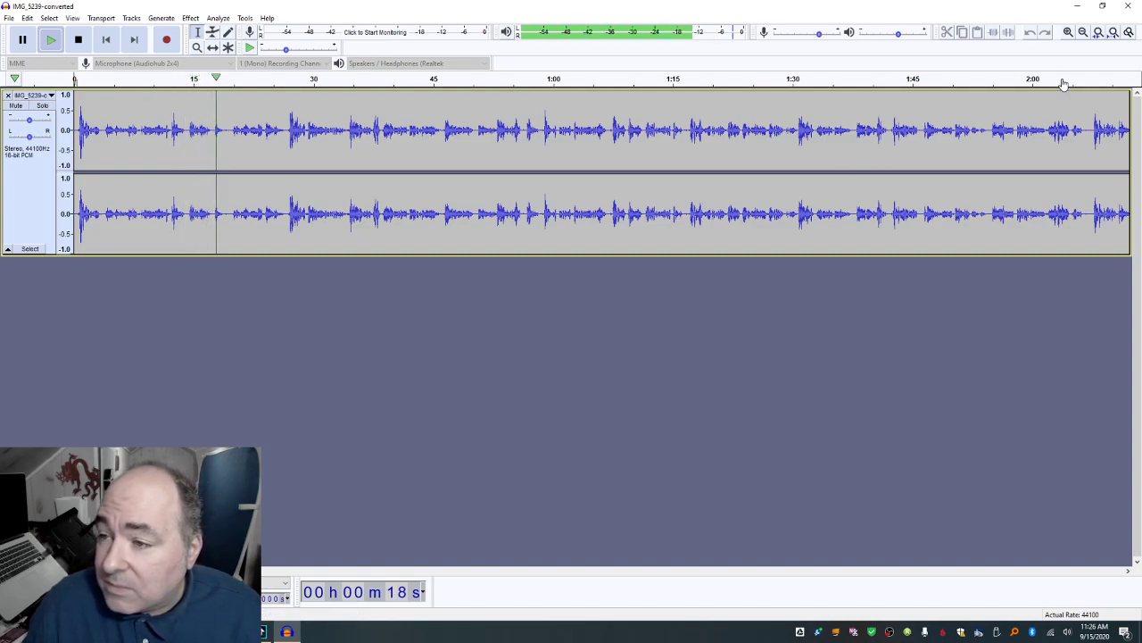
Step: Audition the ending of the recording from around 16:36 and 17:12
{"action": "left_click", "coordinate": [1083, 32]}
{"action": "left_click", "coordinate": [1083, 32]}
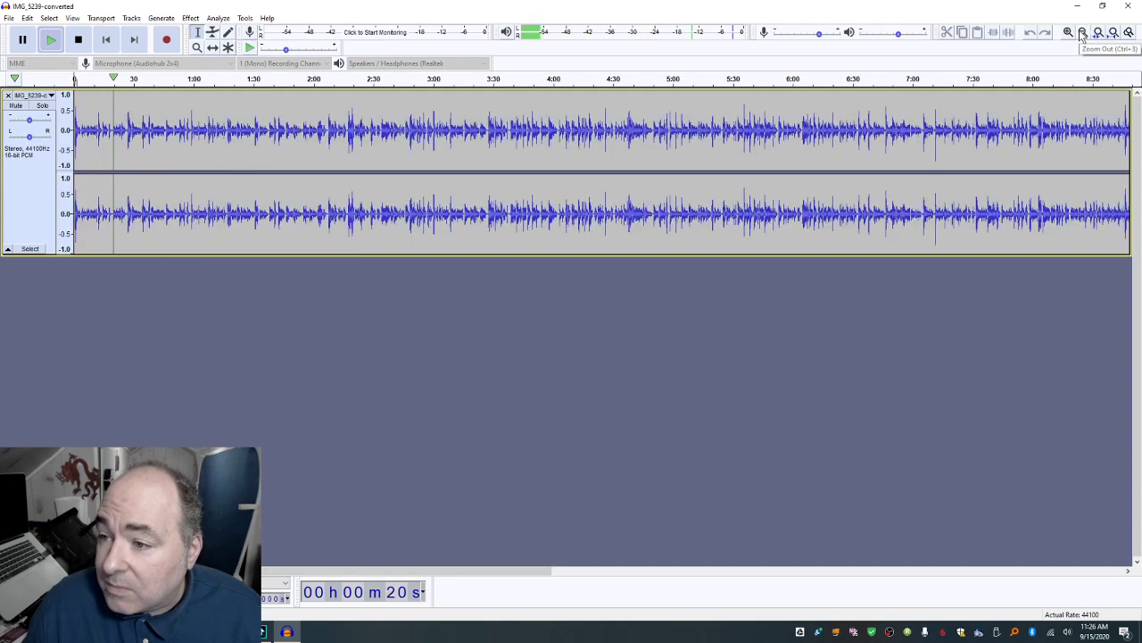
{"action": "left_click", "coordinate": [1083, 33]}
{"action": "left_click", "coordinate": [1070, 143]}
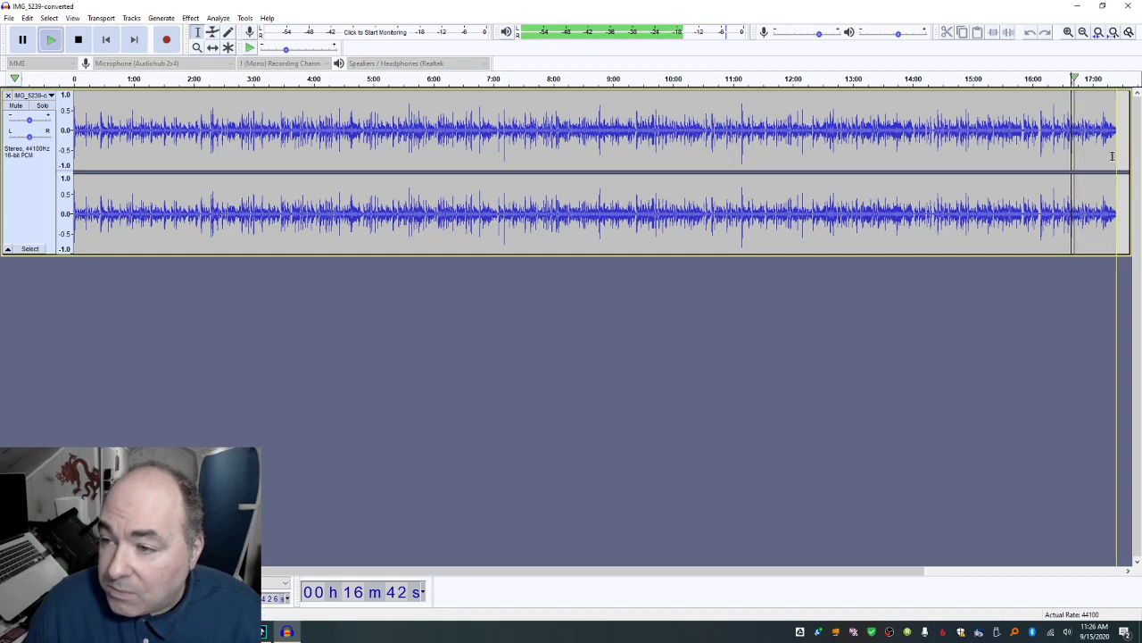
{"action": "key", "text": "space"}
{"action": "left_click", "coordinate": [1104, 158]}
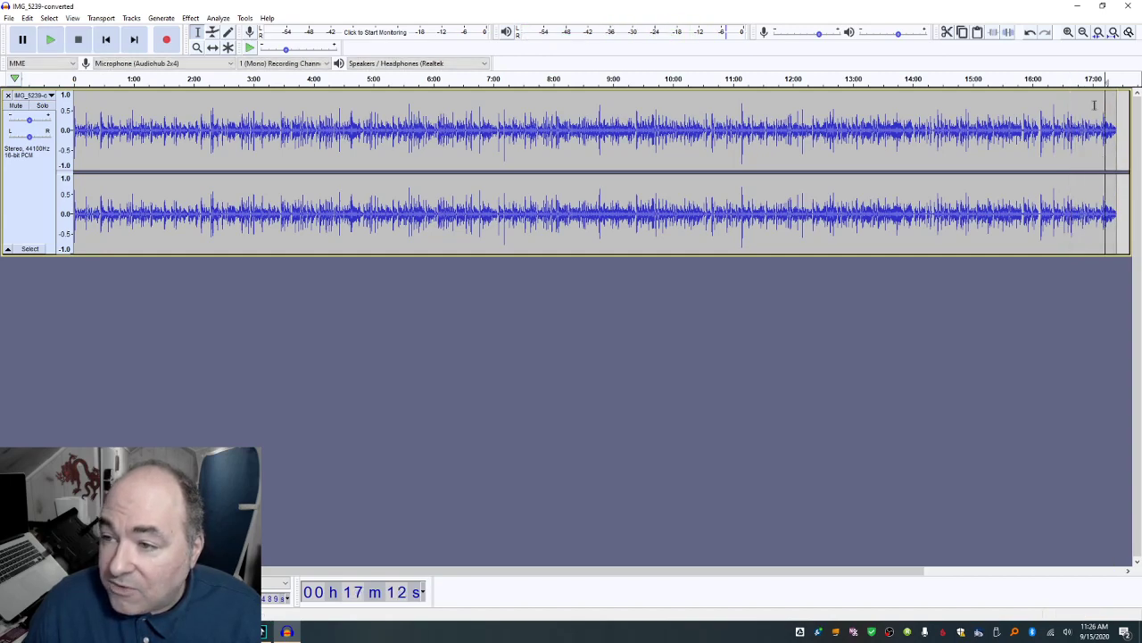
{"action": "left_click", "coordinate": [1069, 32]}
{"action": "left_click", "coordinate": [1069, 32]}
{"action": "left_click", "coordinate": [1069, 32]}
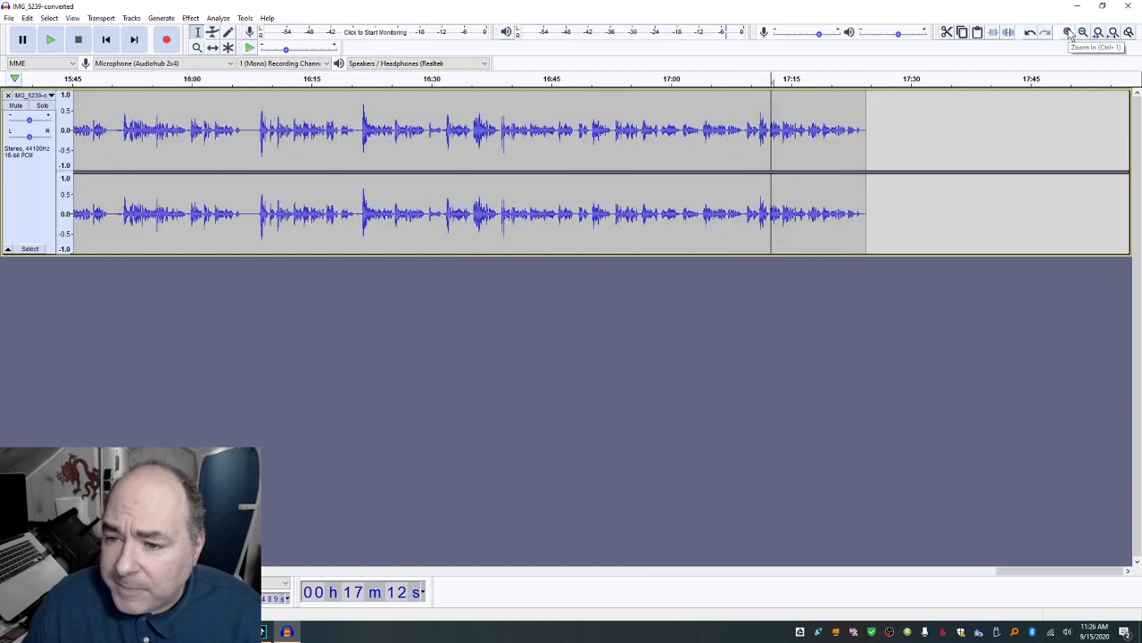
{"action": "key", "text": "space"}
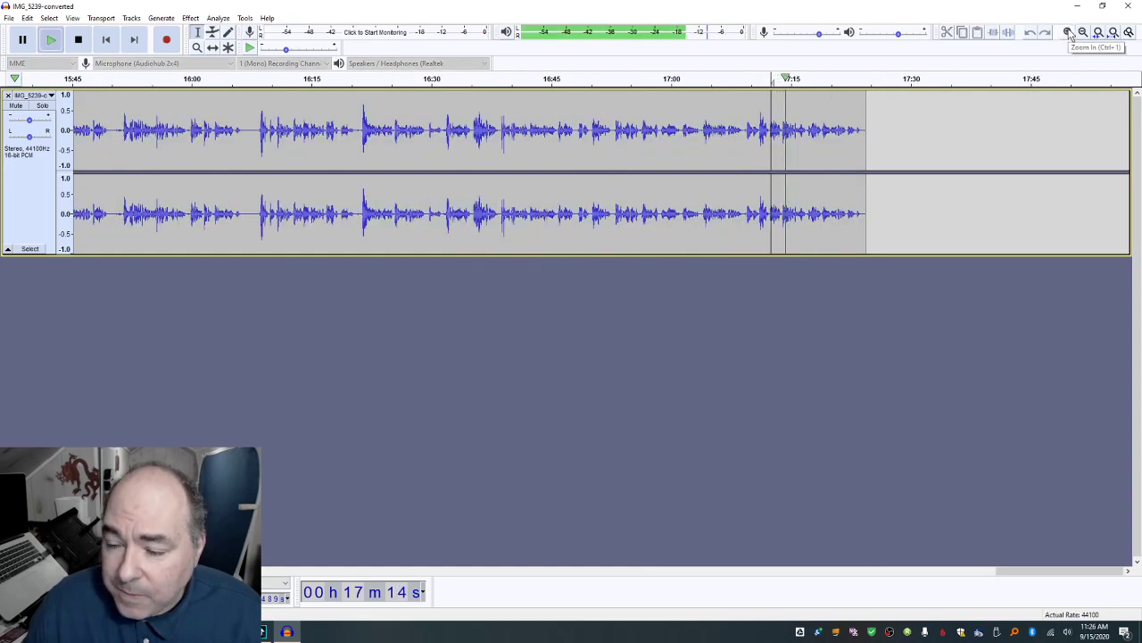
{"action": "key", "text": "space"}
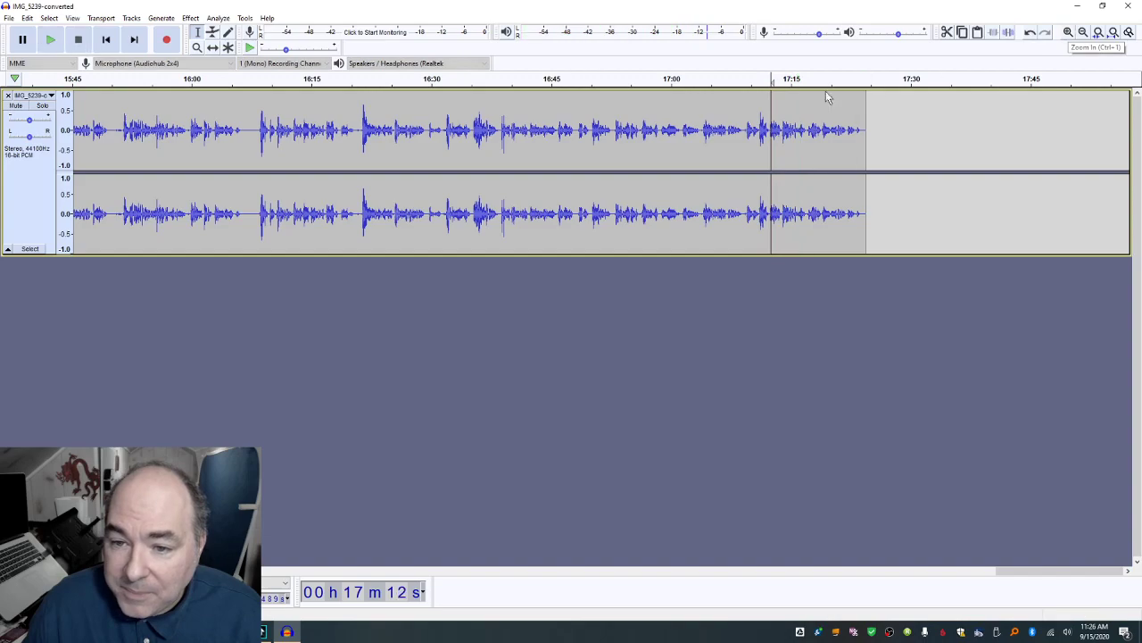
Step: Play from about 16:00, then delete everything from 16:08 to the end of the IMG_5239 track
{"action": "left_click", "coordinate": [191, 145]}
{"action": "key", "text": "space"}
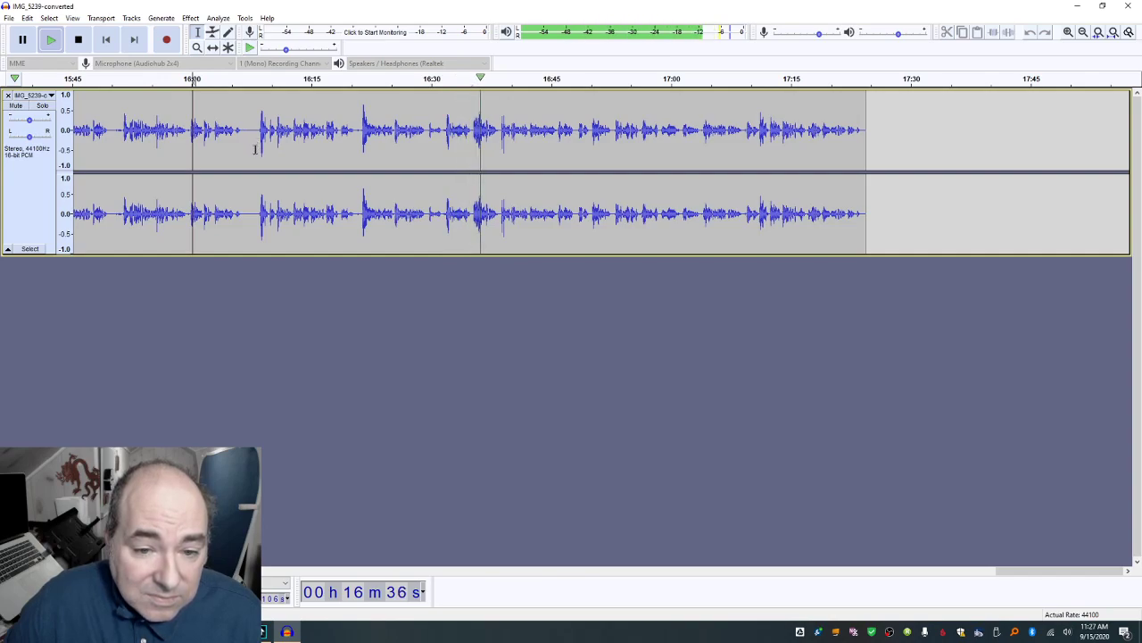
{"action": "left_click_drag", "start_coordinate": [256, 150], "coordinate": [445, 149]}
{"action": "left_click_drag", "start_coordinate": [523, 151], "coordinate": [877, 178]}
{"action": "key", "text": "Delete"}
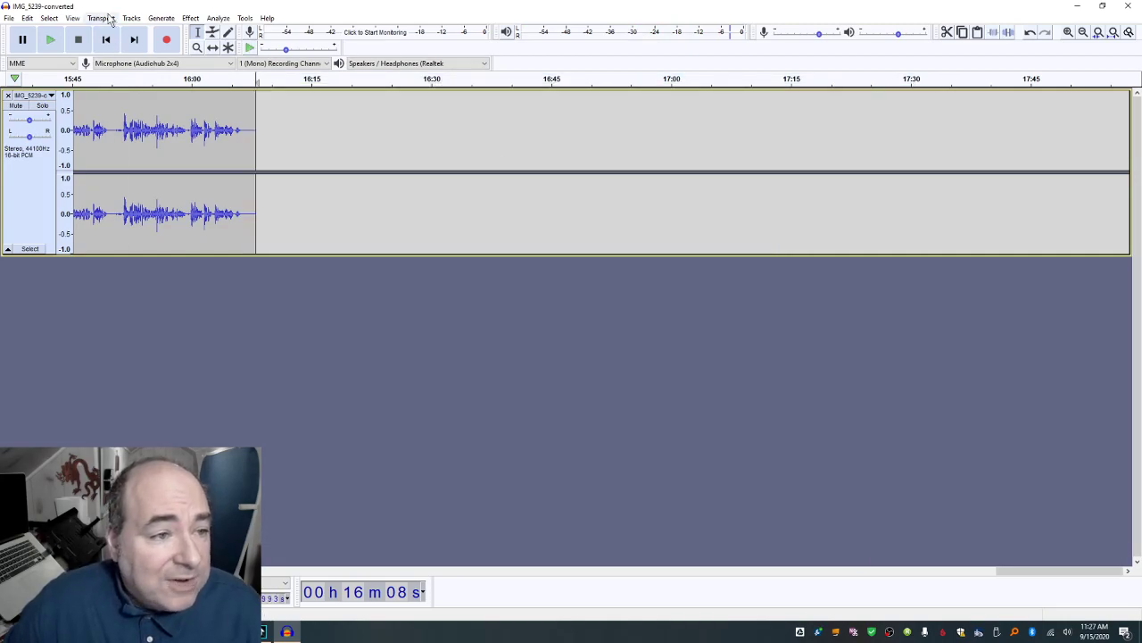
Step: Open a new empty project window and fit the whole clip into view
{"action": "left_click", "coordinate": [13, 17]}
{"action": "left_click", "coordinate": [25, 32]}
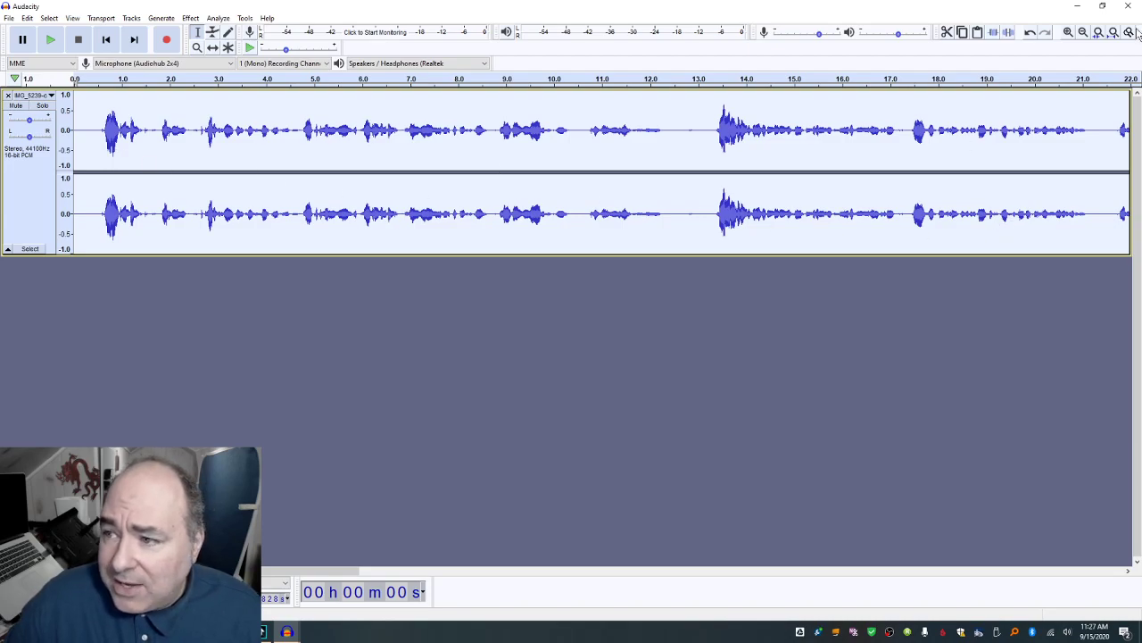
{"action": "left_click", "coordinate": [1098, 32]}
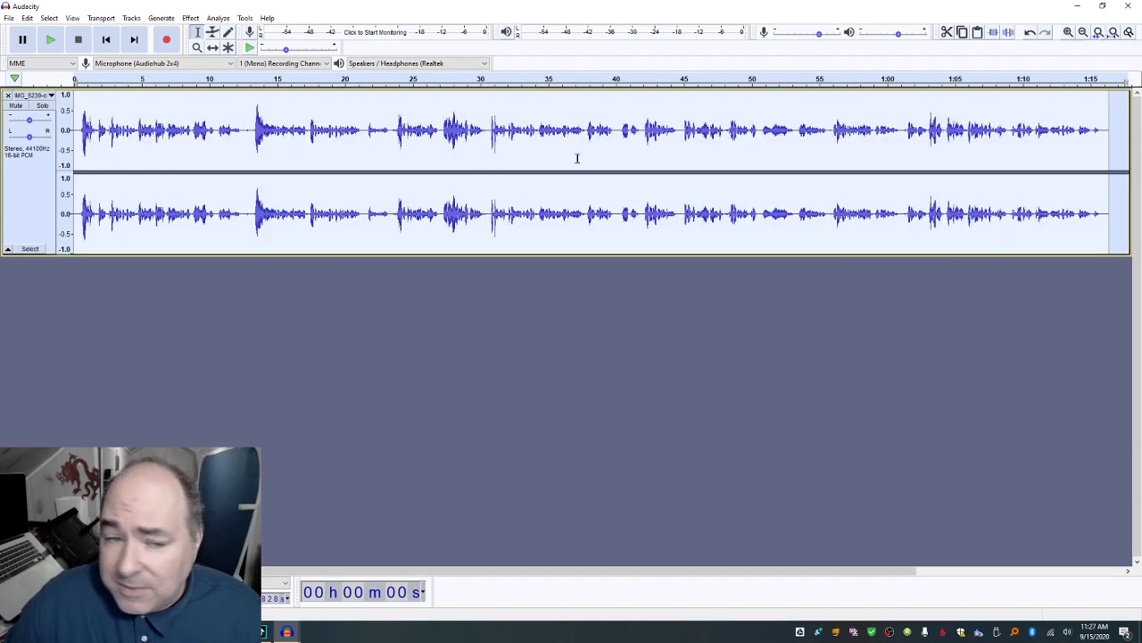
Step: Export the trimmed clip as the WAV 'Podcast innerending' with empty metadata, and close the untitled window
{"action": "left_click", "coordinate": [8, 19]}
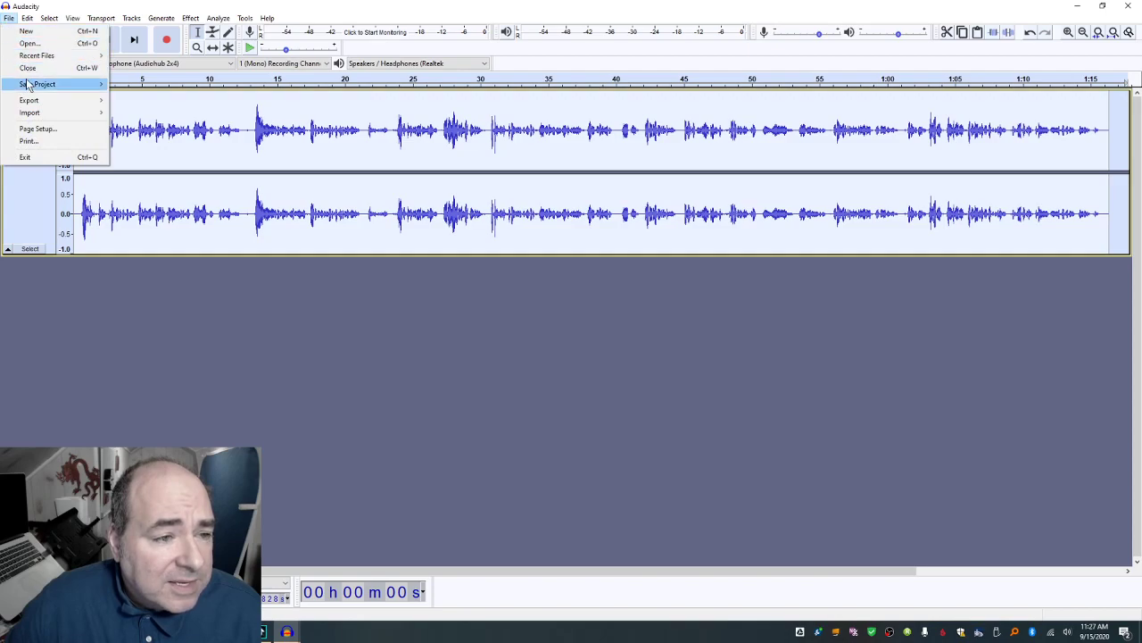
{"action": "mouse_move", "coordinate": [53, 100]}
{"action": "left_click", "coordinate": [138, 113]}
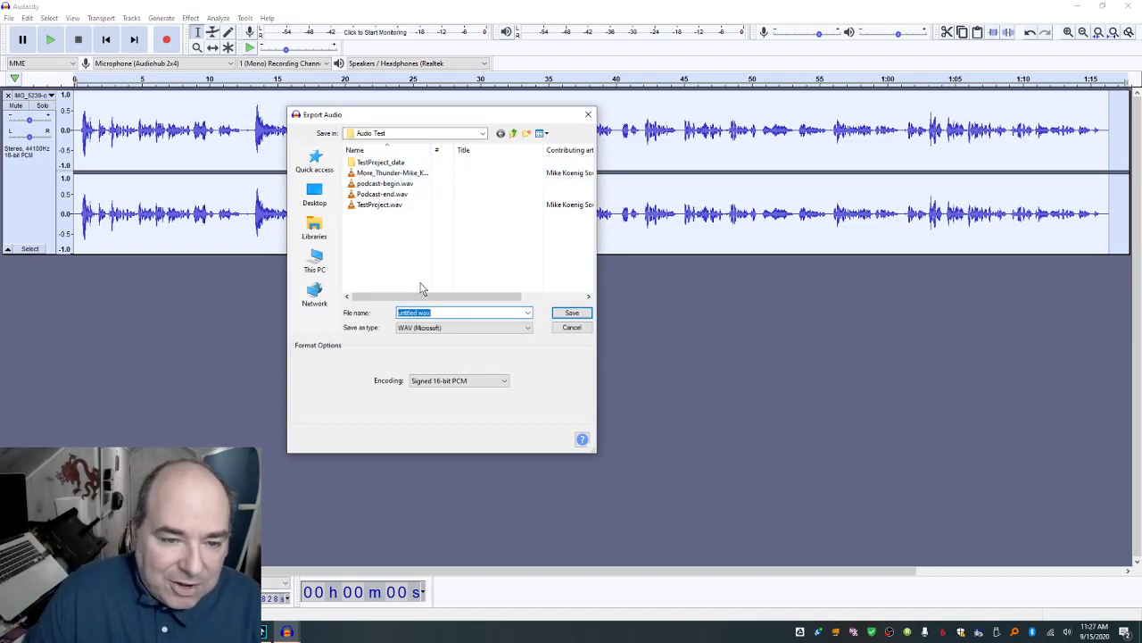
{"action": "type", "text": "Podcast"}
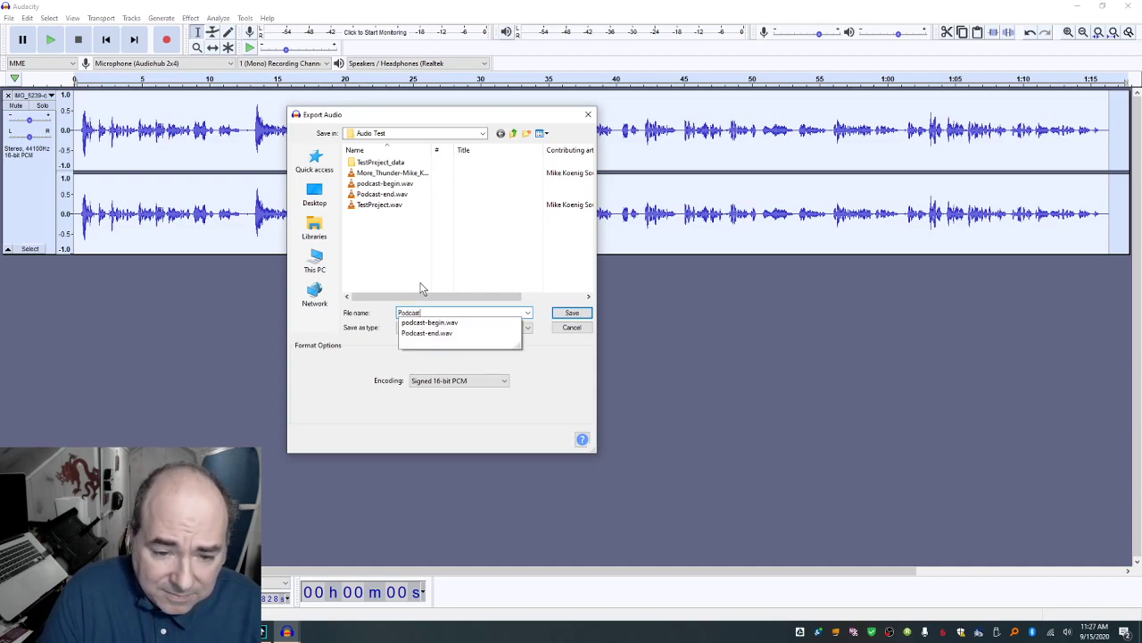
{"action": "type", "text": " innere"}
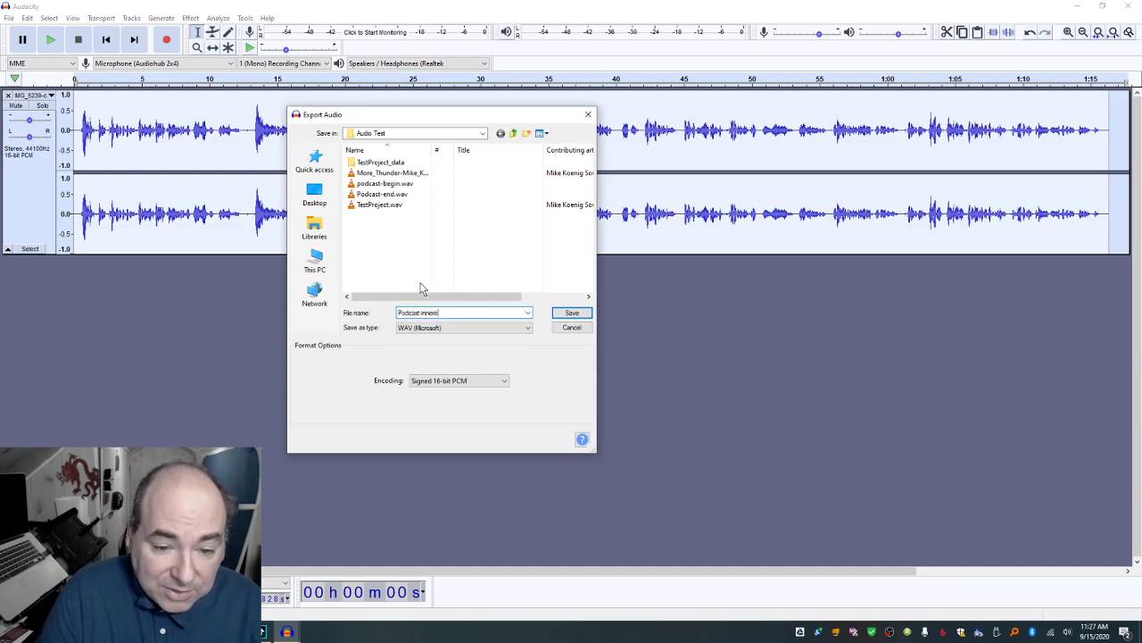
{"action": "type", "text": "nding"}
{"action": "key", "text": "Return"}
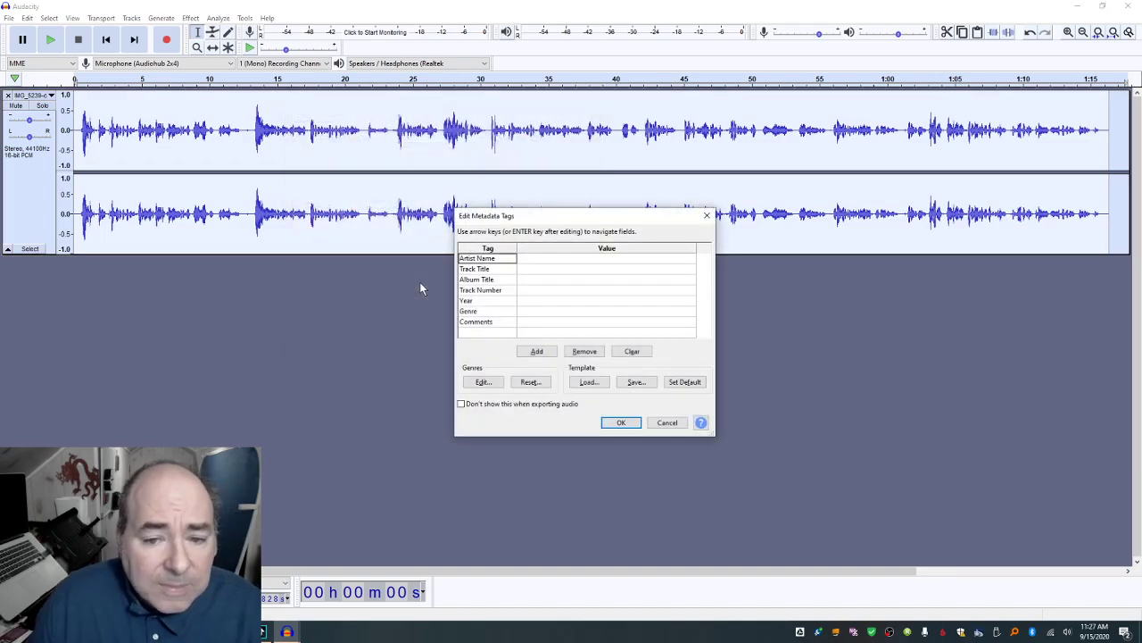
{"action": "key", "text": "Return"}
{"action": "key", "text": "ctrl+w"}
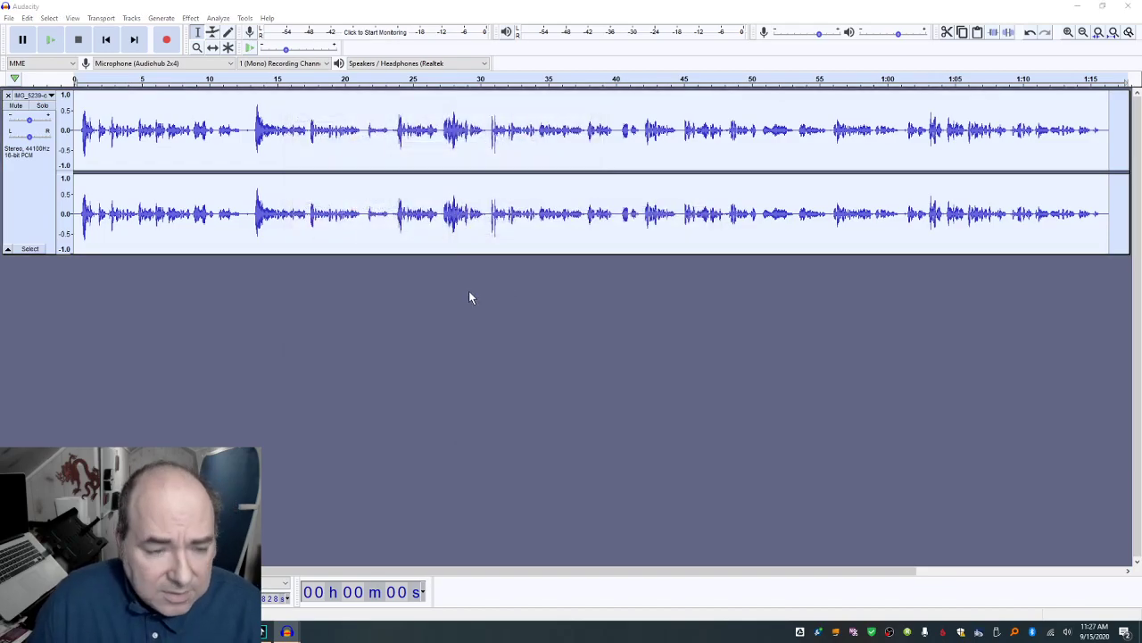
Step: Discard the untitled project, then audition and delete the short leftover tail at the clip's end
{"action": "left_click", "coordinate": [593, 311]}
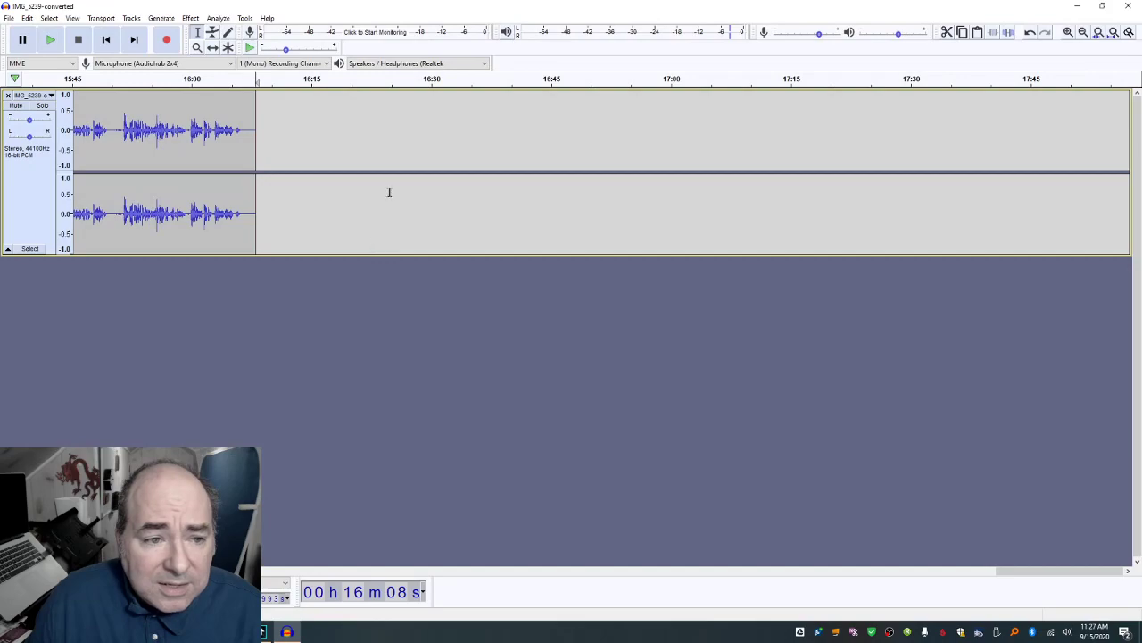
{"action": "left_click", "coordinate": [216, 166]}
{"action": "key", "text": "space"}
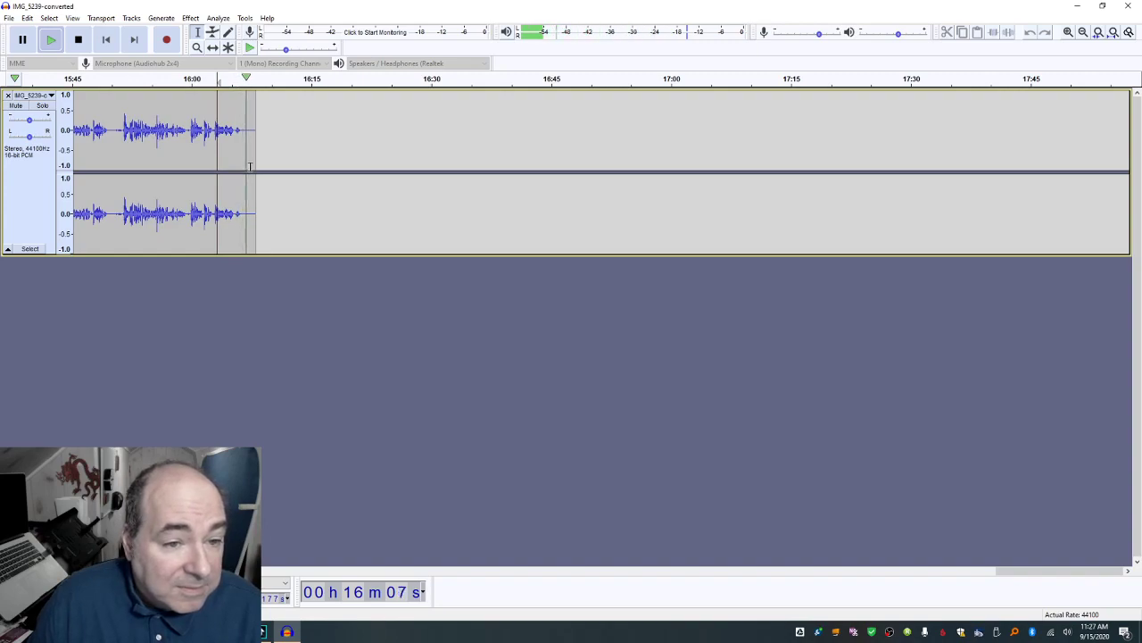
{"action": "key", "text": "space"}
{"action": "left_click_drag", "start_coordinate": [248, 167], "coordinate": [267, 173]}
{"action": "key", "text": "Delete"}
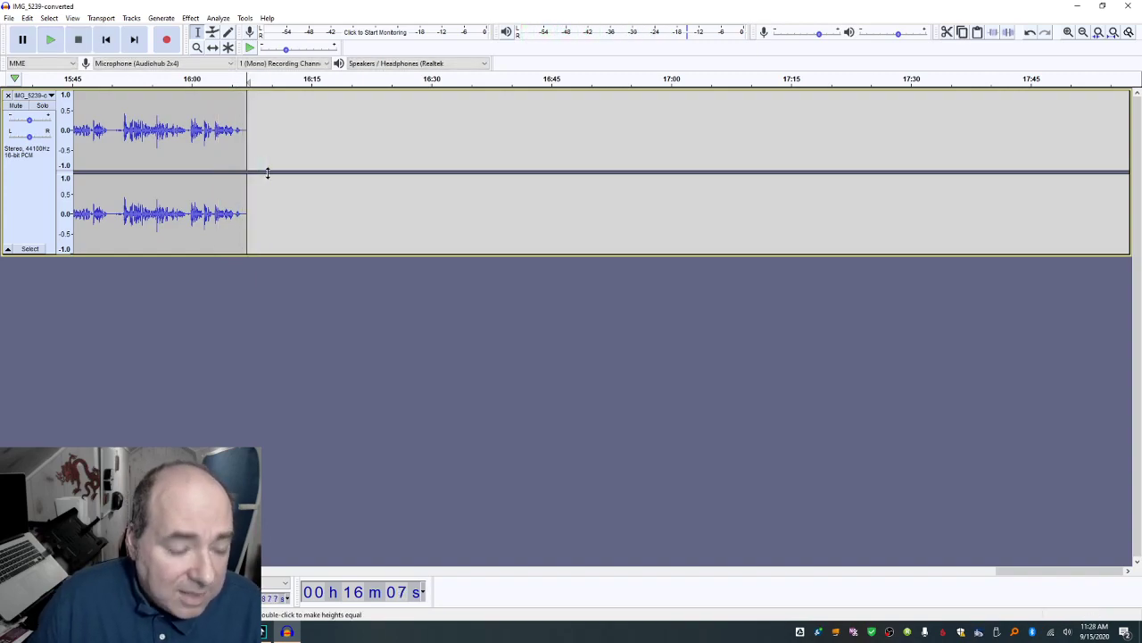
Step: Export the clip as the WAV podcast-middle with default metadata, then close the IMG_5239-converted project
{"action": "left_click", "coordinate": [9, 18]}
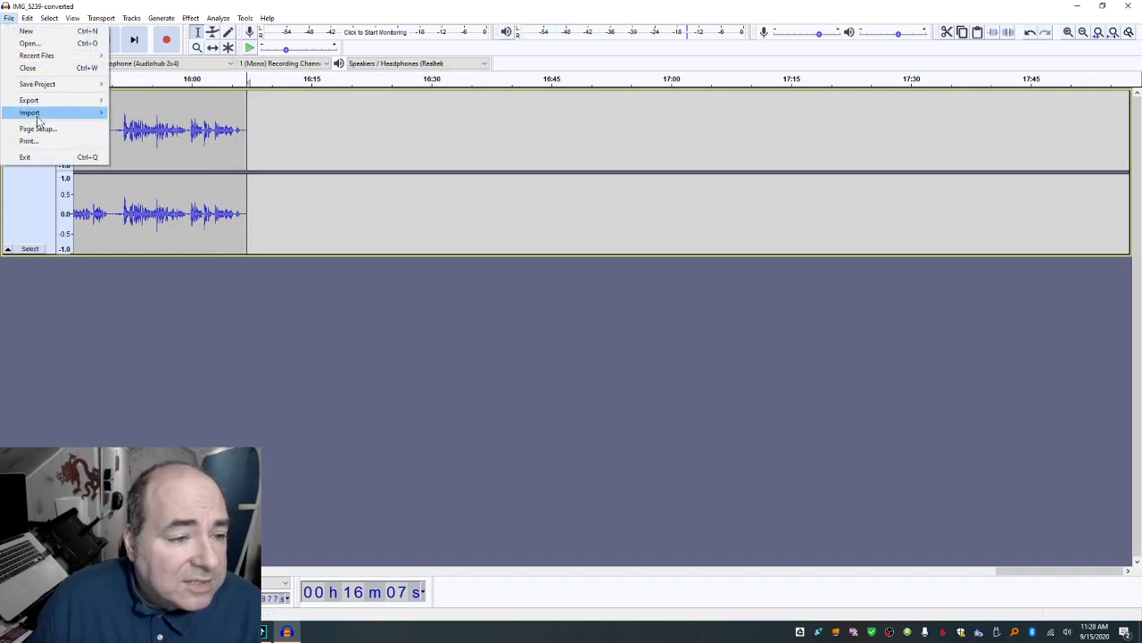
{"action": "mouse_move", "coordinate": [44, 102]}
{"action": "left_click", "coordinate": [165, 113]}
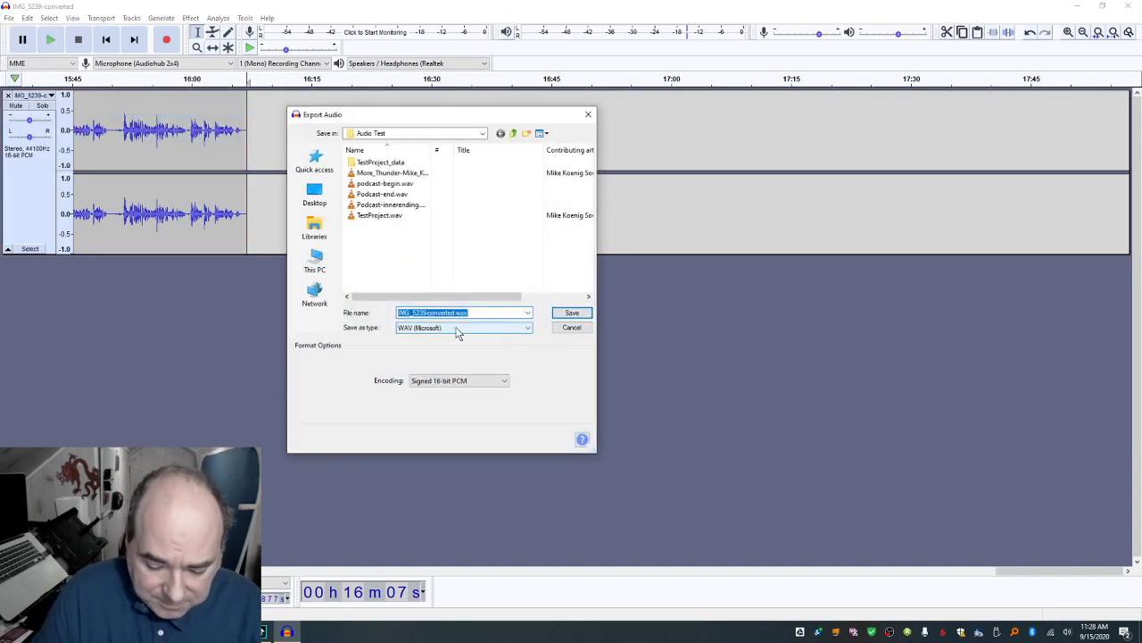
{"action": "type", "text": "podcast-mic"}
{"action": "key", "text": "Return"}
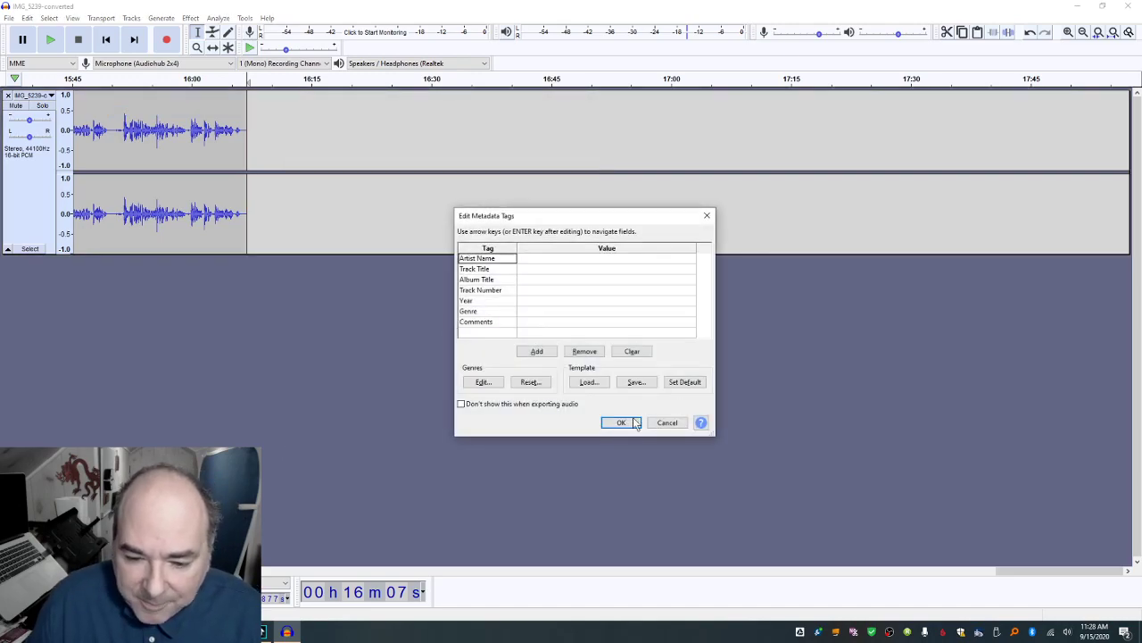
{"action": "left_click", "coordinate": [633, 423]}
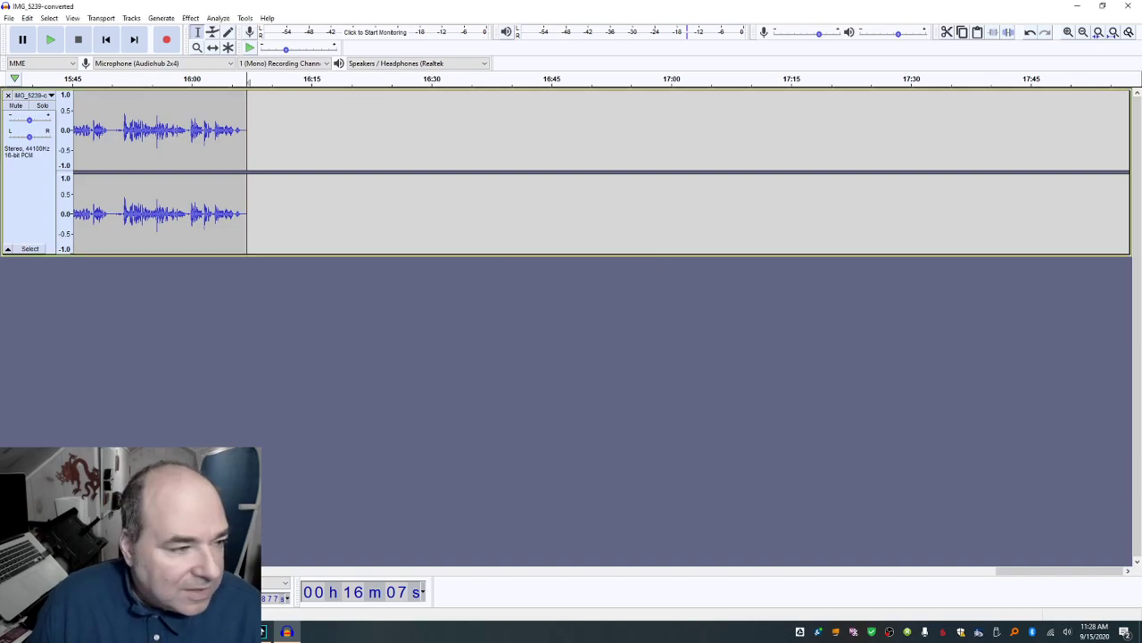
{"action": "key", "text": "ctrl+w"}
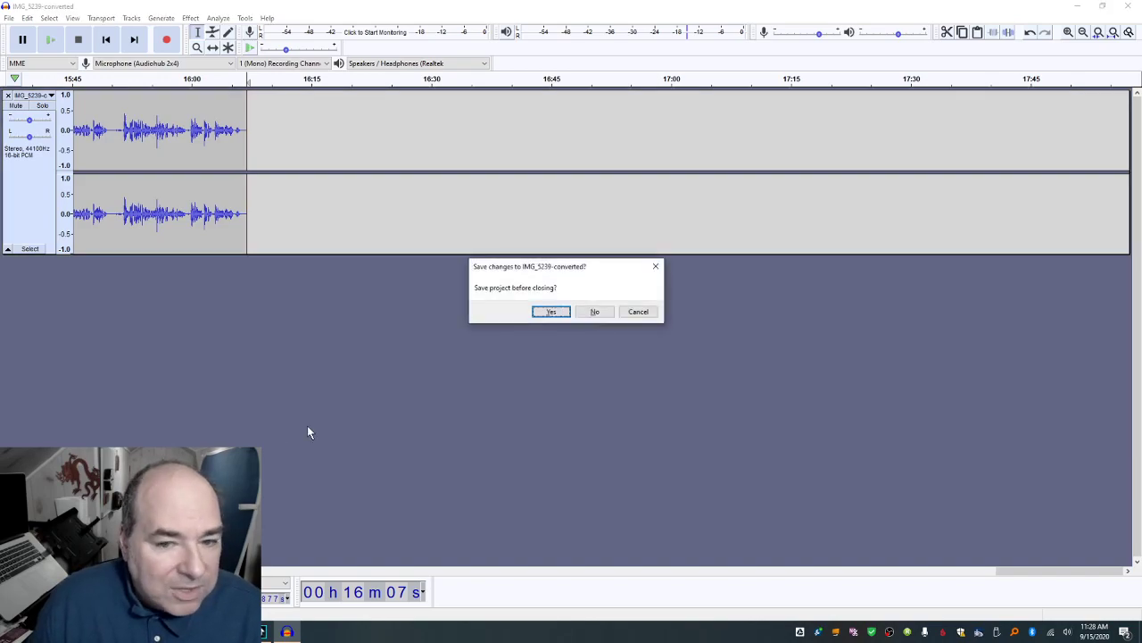
Step: Copy podcast-begin through podcast-middle from Audio Test into PodCast, then import IMG_4301-converted.wav into Audacity
{"action": "left_click", "coordinate": [594, 312]}
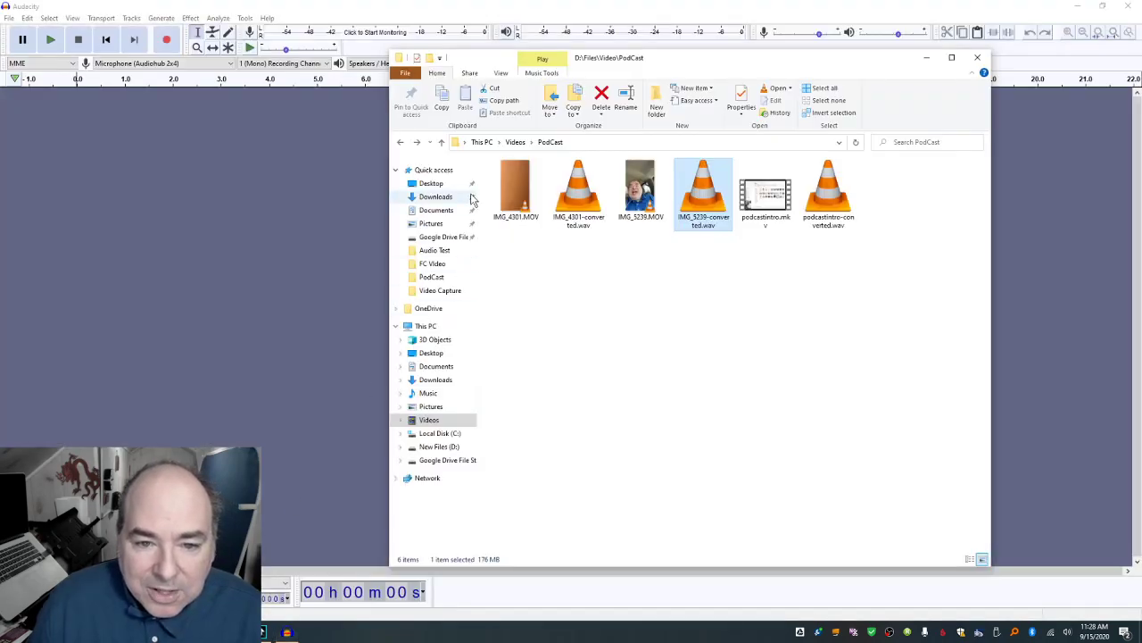
{"action": "left_click", "coordinate": [454, 251]}
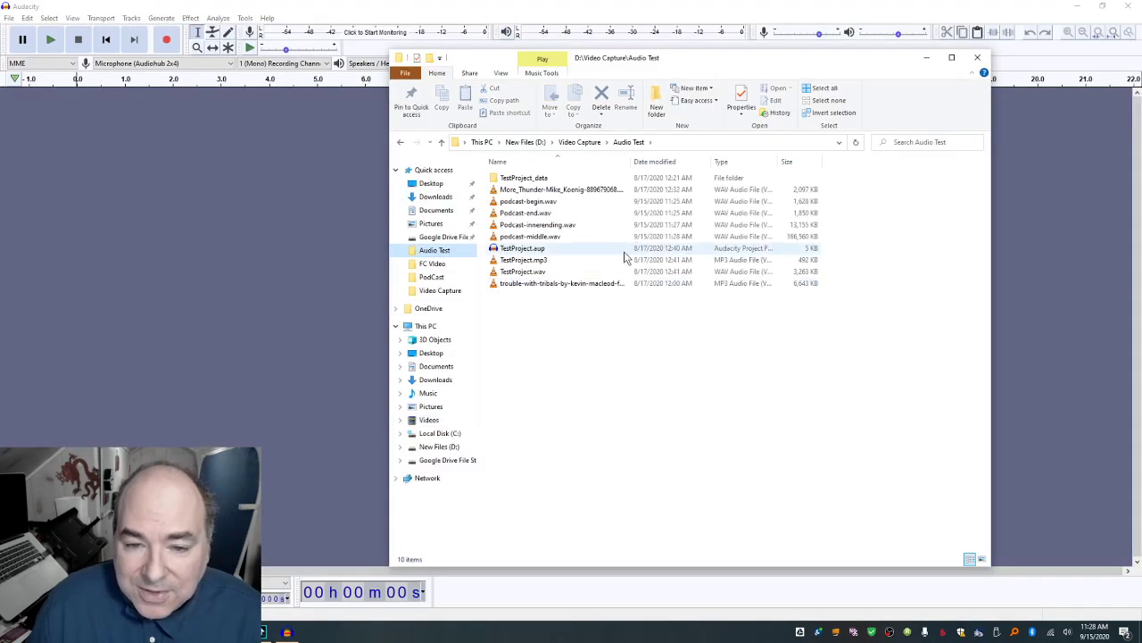
{"action": "left_click", "coordinate": [560, 202]}
{"action": "left_click", "coordinate": [555, 238], "text": "shift"}
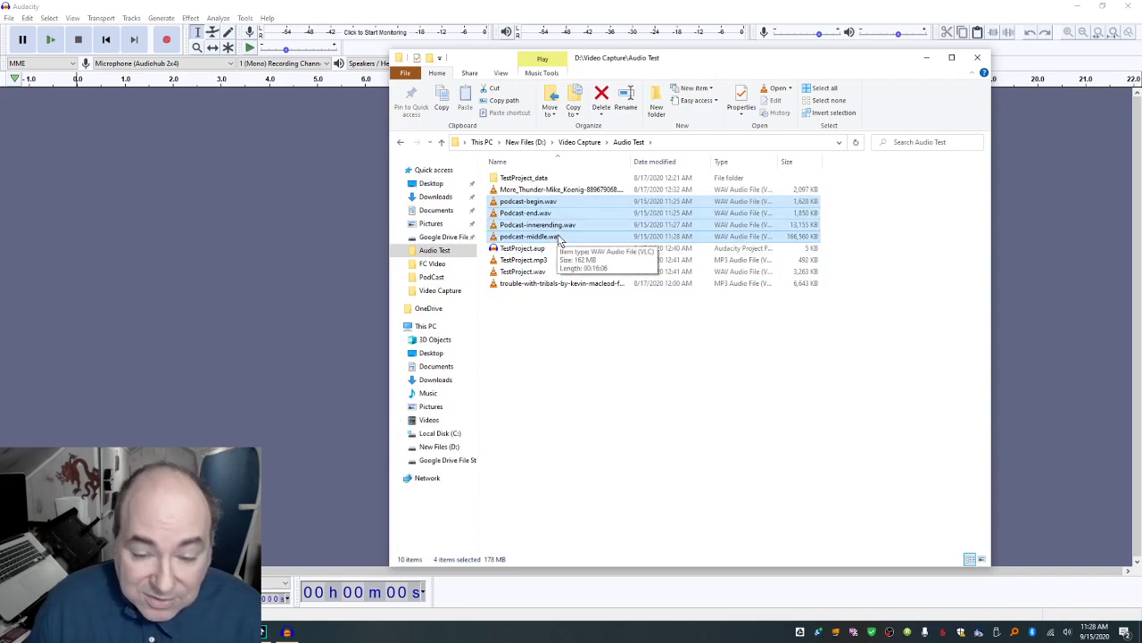
{"action": "left_click", "coordinate": [400, 143]}
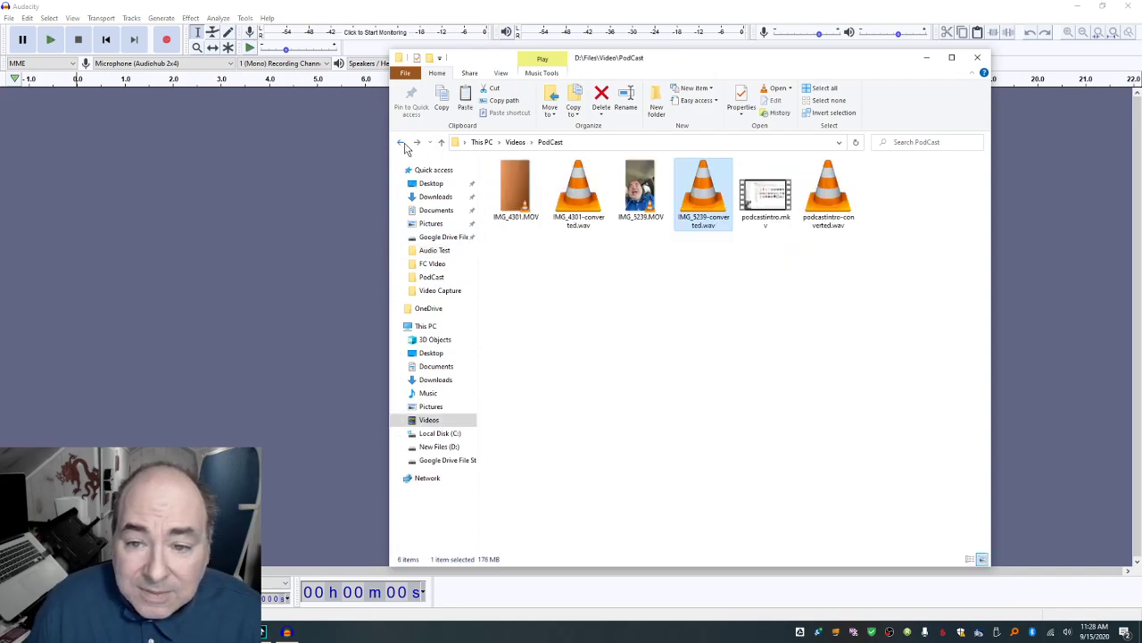
{"action": "key", "text": "ctrl+v"}
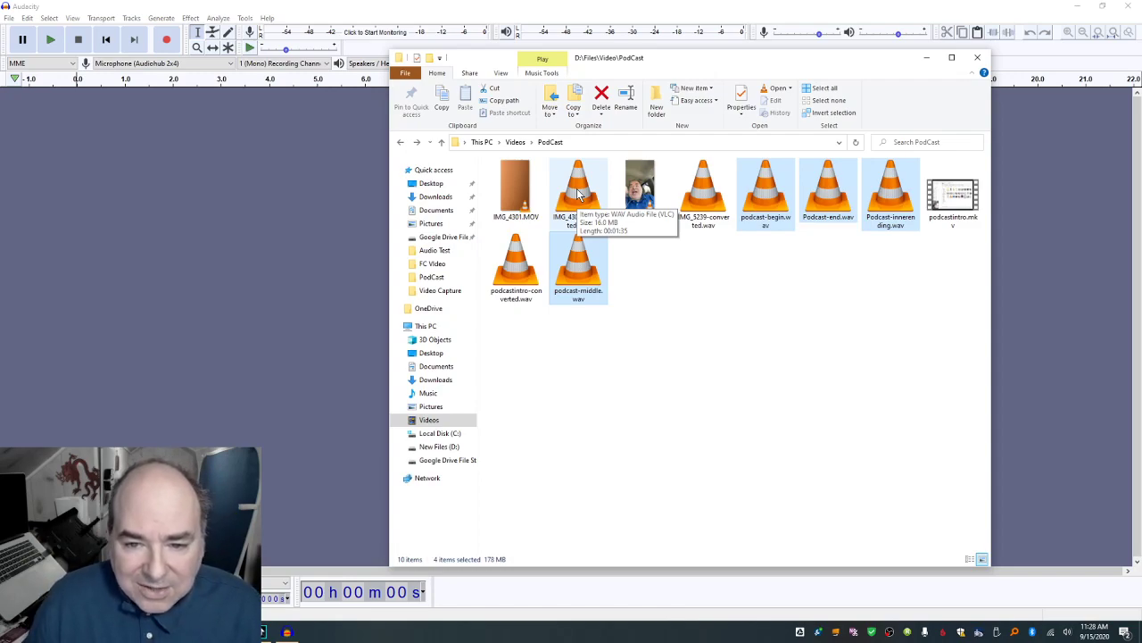
{"action": "left_click_drag", "start_coordinate": [578, 194], "coordinate": [296, 252]}
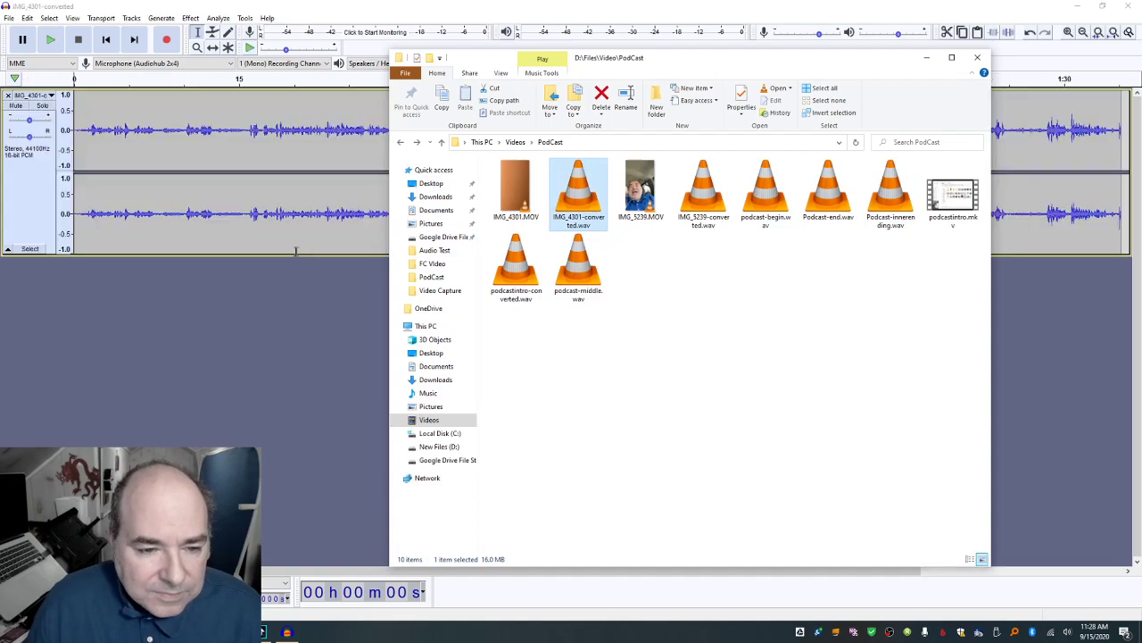
Step: Listen to the imported IMG_4301-converted recording, then start a new blank project
{"action": "left_click", "coordinate": [288, 297]}
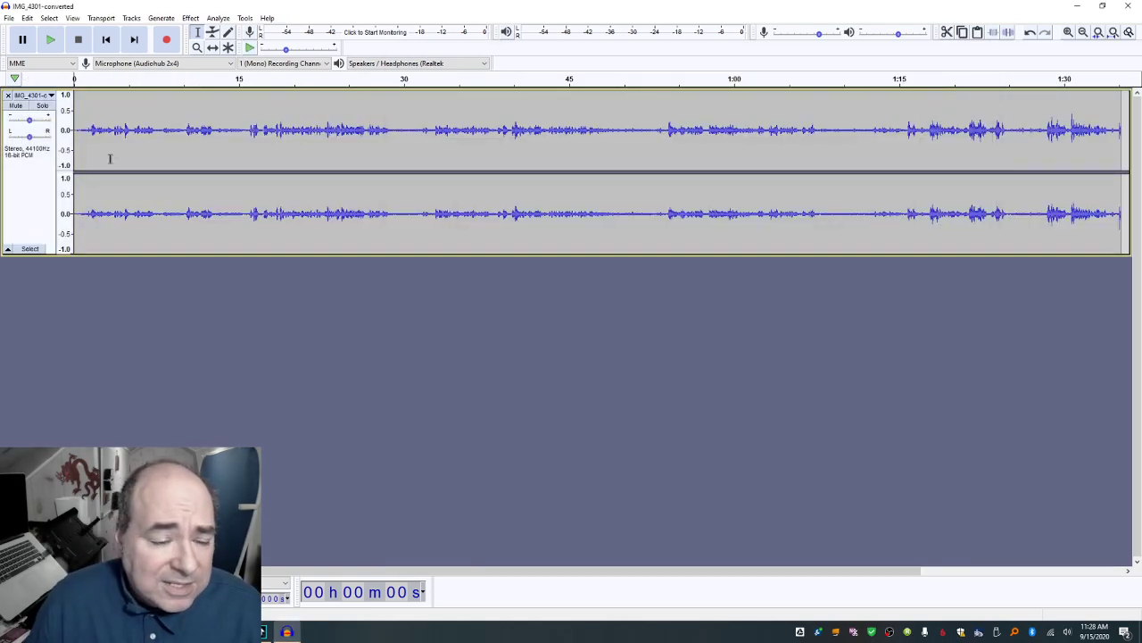
{"action": "key", "text": "space"}
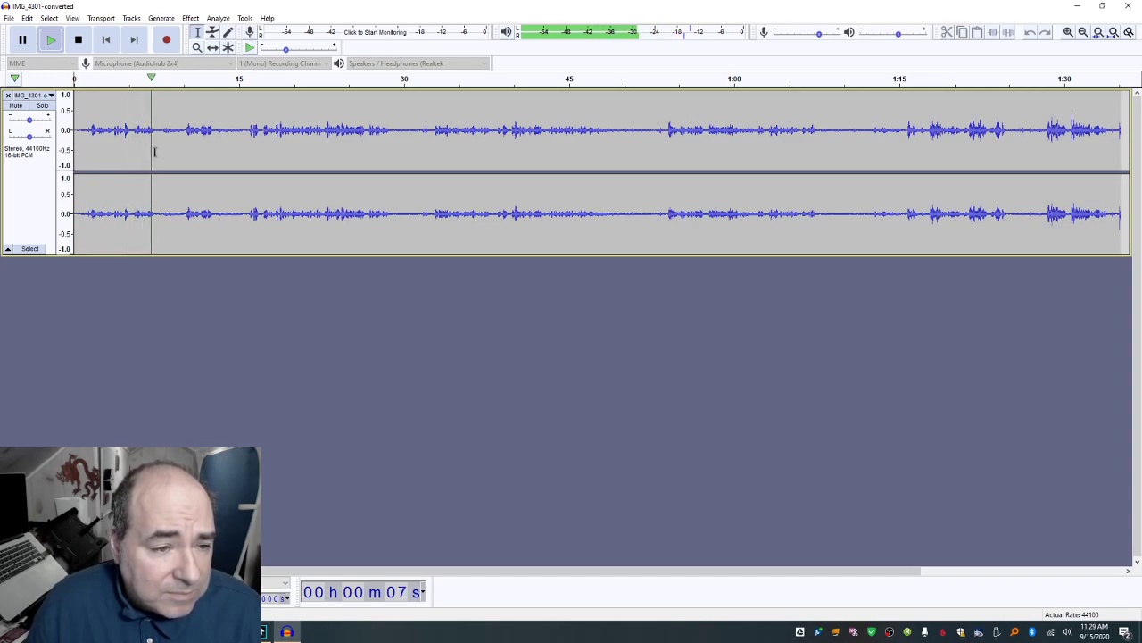
{"action": "key", "text": "space"}
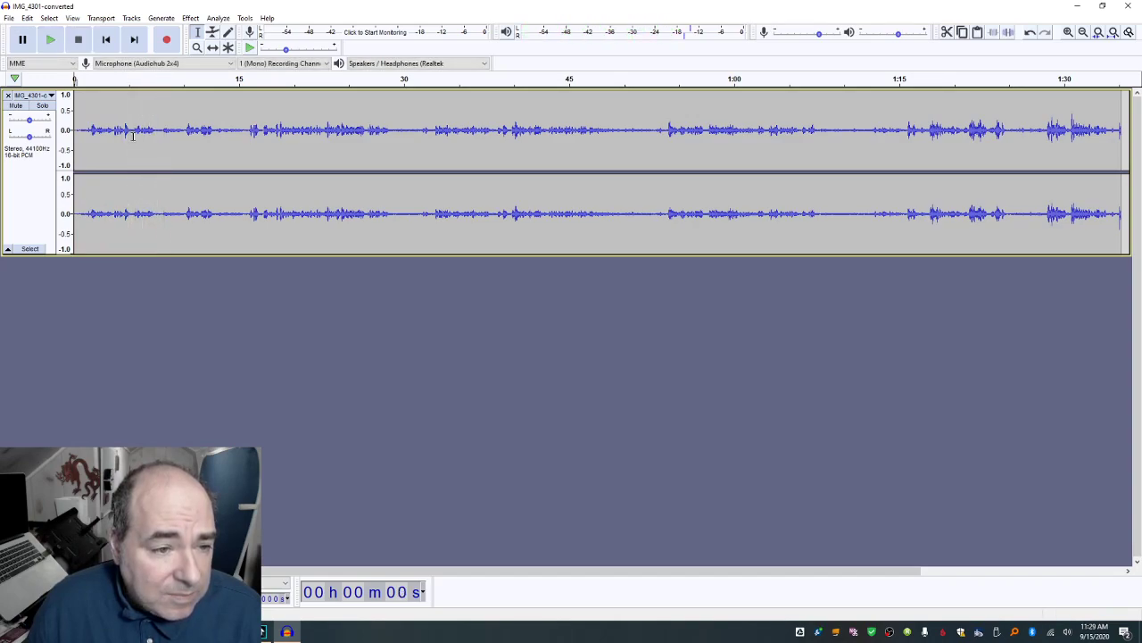
{"action": "left_click", "coordinate": [129, 136]}
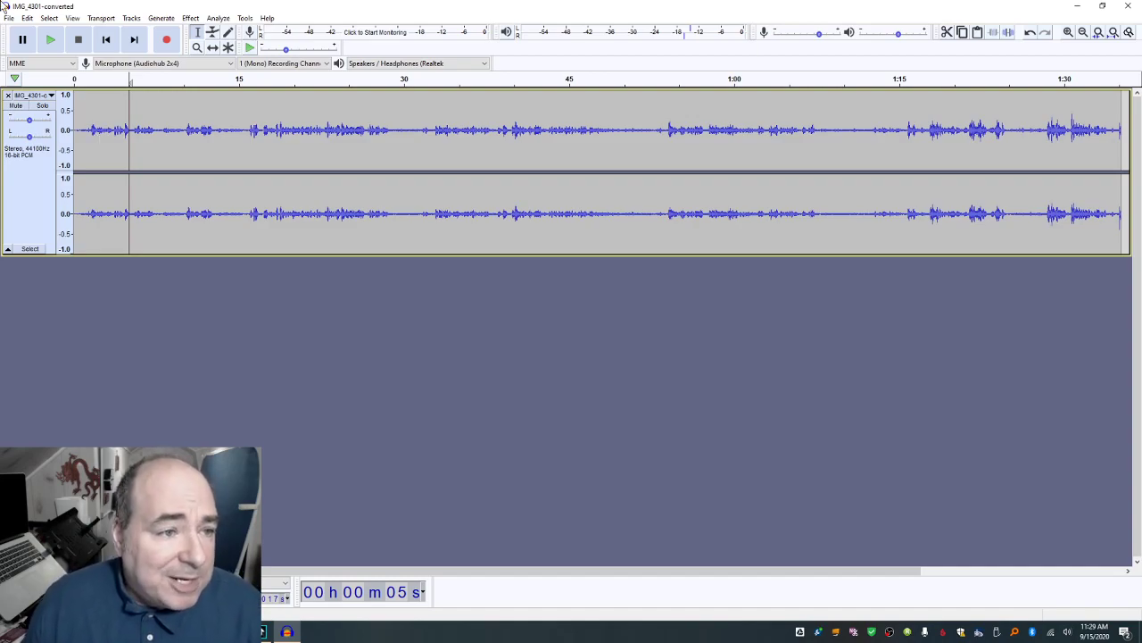
{"action": "left_click", "coordinate": [9, 18]}
{"action": "left_click", "coordinate": [17, 31]}
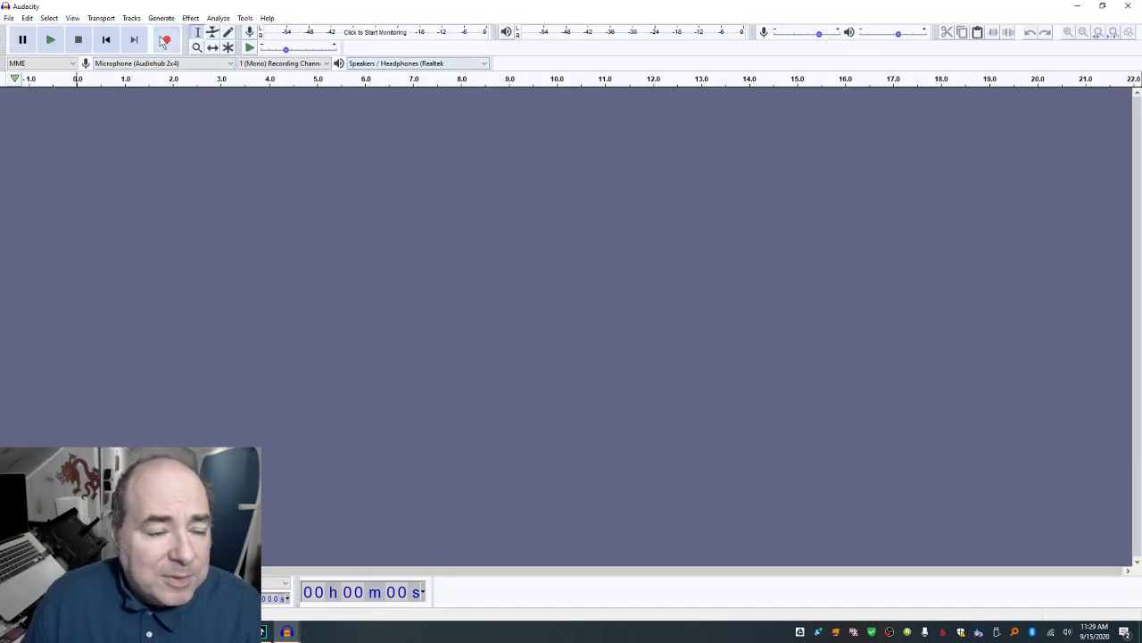
Step: Record a mono microphone clip, then cut its quiet opening and the 6.0–6.9 s tail
{"action": "left_click", "coordinate": [169, 39]}
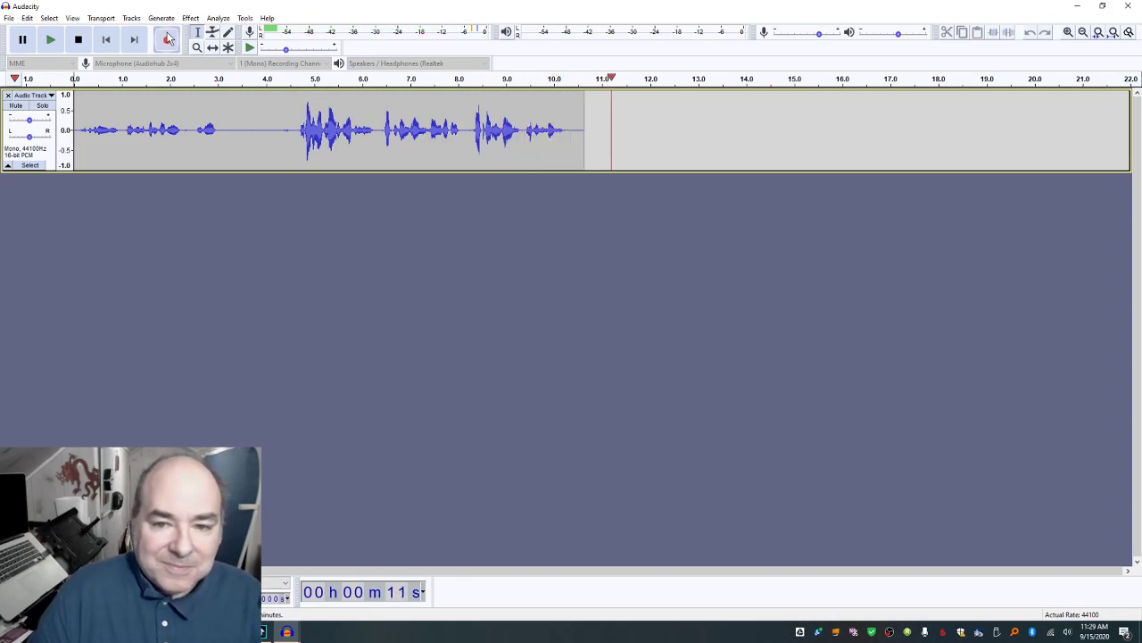
{"action": "key", "text": "space"}
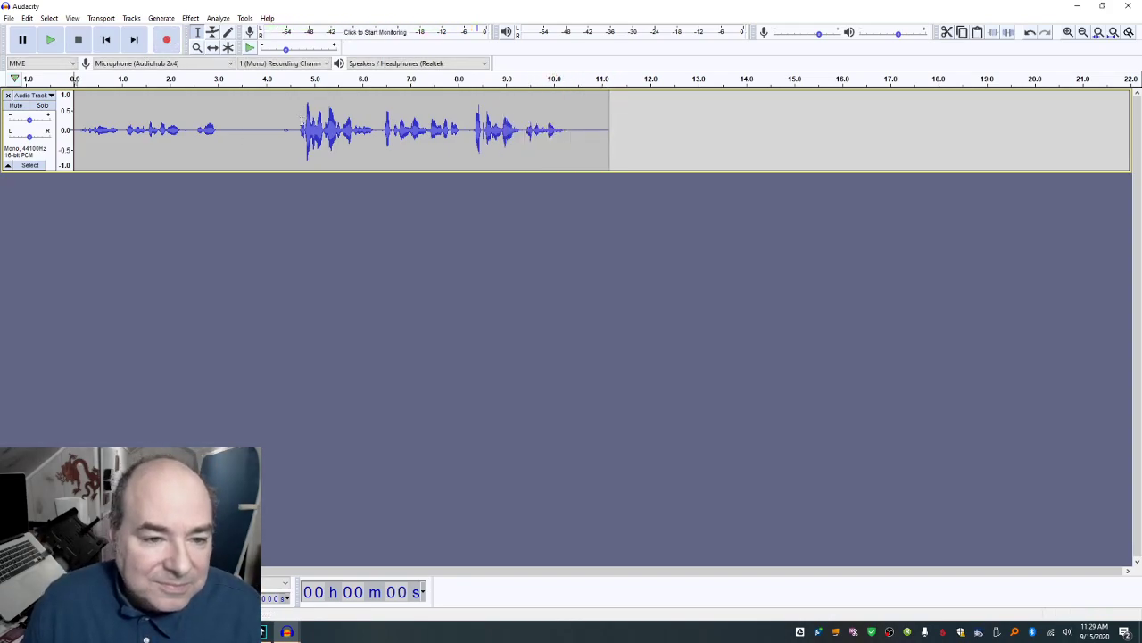
{"action": "left_click_drag", "start_coordinate": [297, 129], "coordinate": [4, 111]}
{"action": "key", "text": "Delete"}
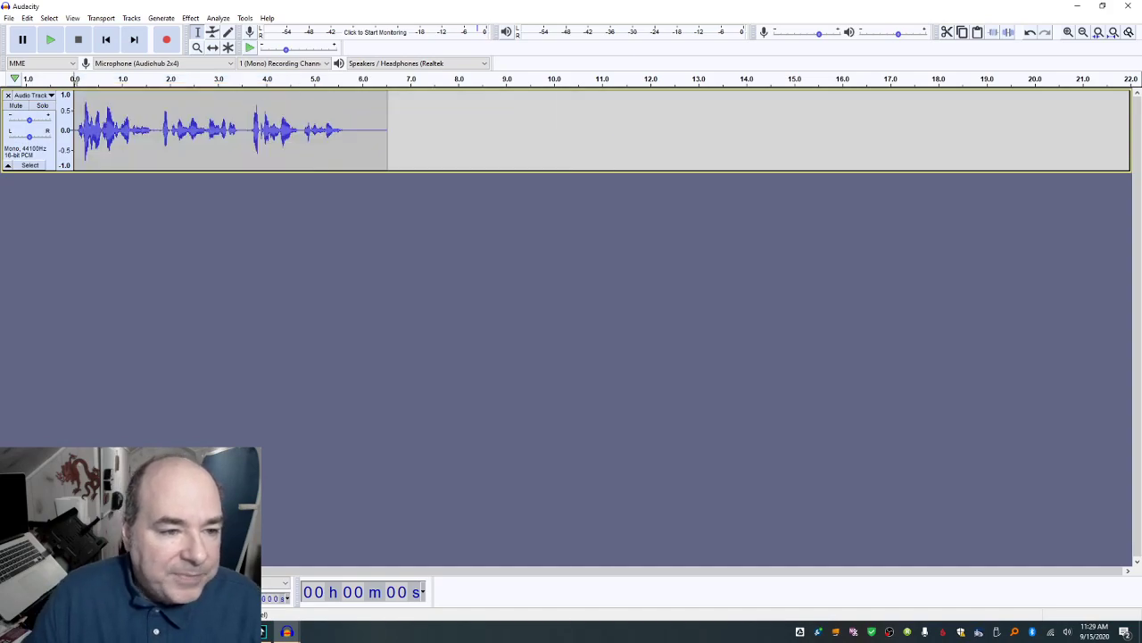
{"action": "key", "text": "space"}
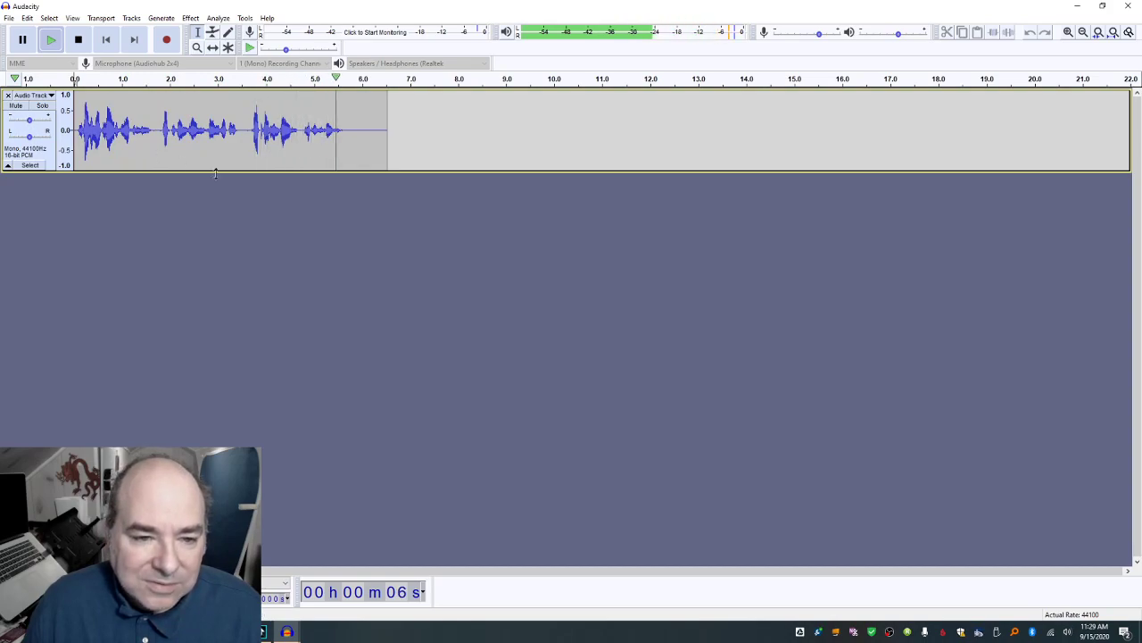
{"action": "left_click_drag", "start_coordinate": [357, 129], "coordinate": [430, 135]}
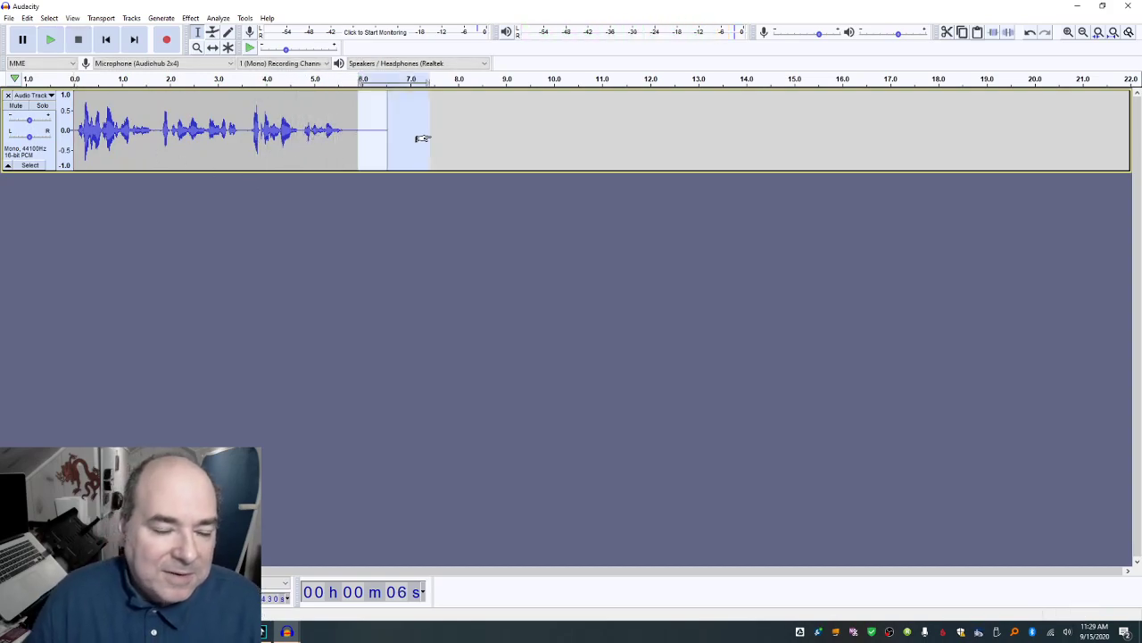
{"action": "key", "text": "Delete"}
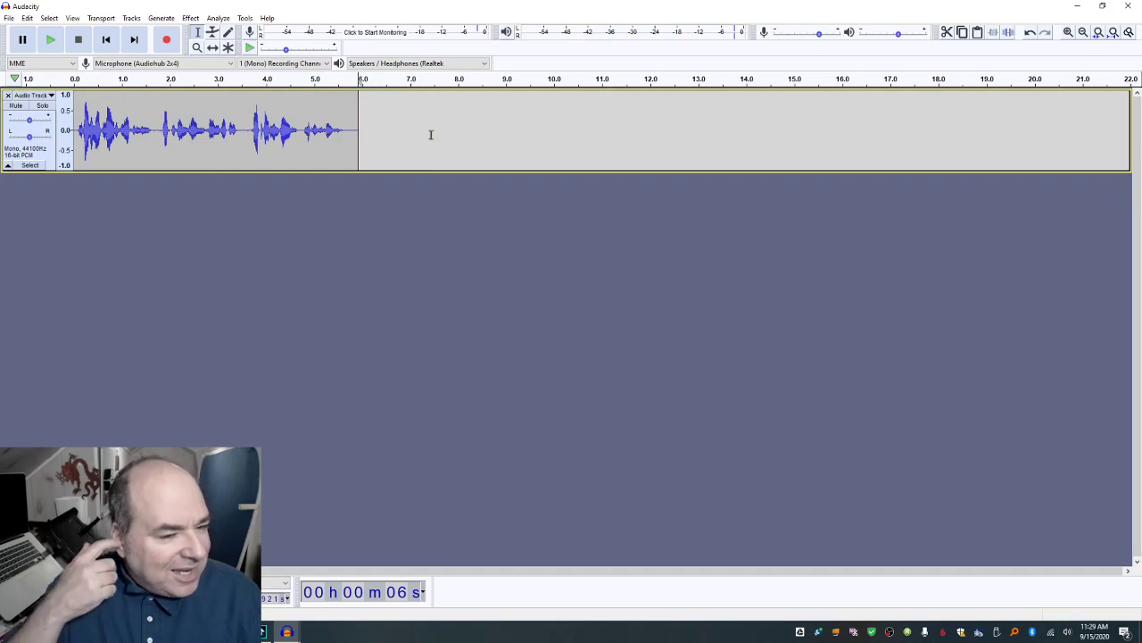
Step: Export the trimmed recording as WAV c01 into Libraries > Videos > PodCast, then close the project
{"action": "left_click", "coordinate": [8, 18]}
{"action": "mouse_move", "coordinate": [107, 104]}
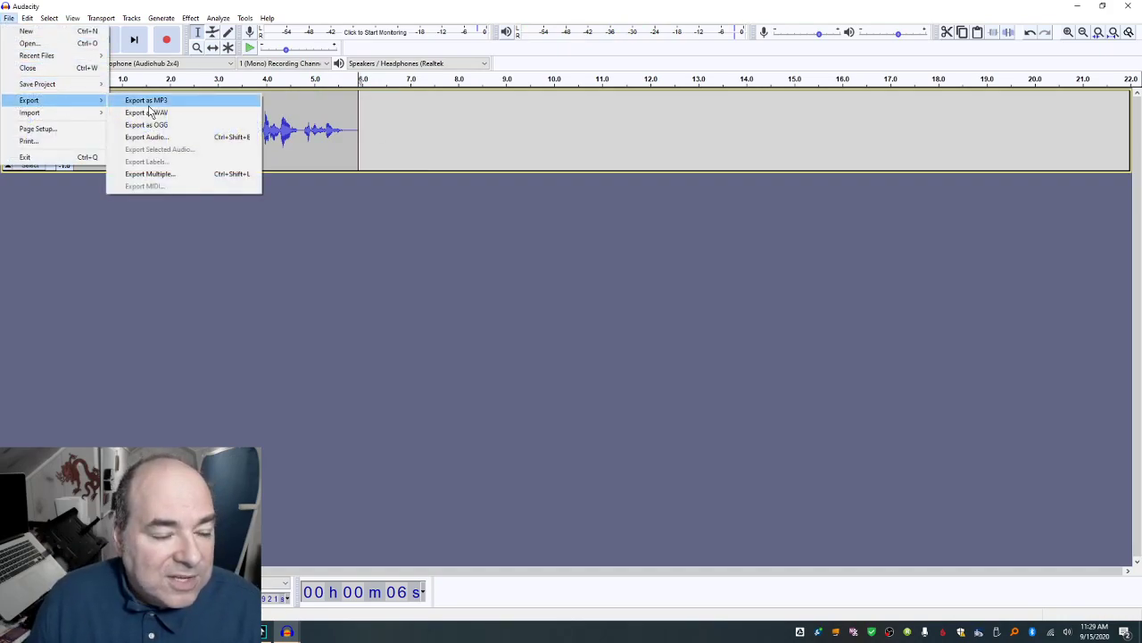
{"action": "left_click", "coordinate": [147, 113]}
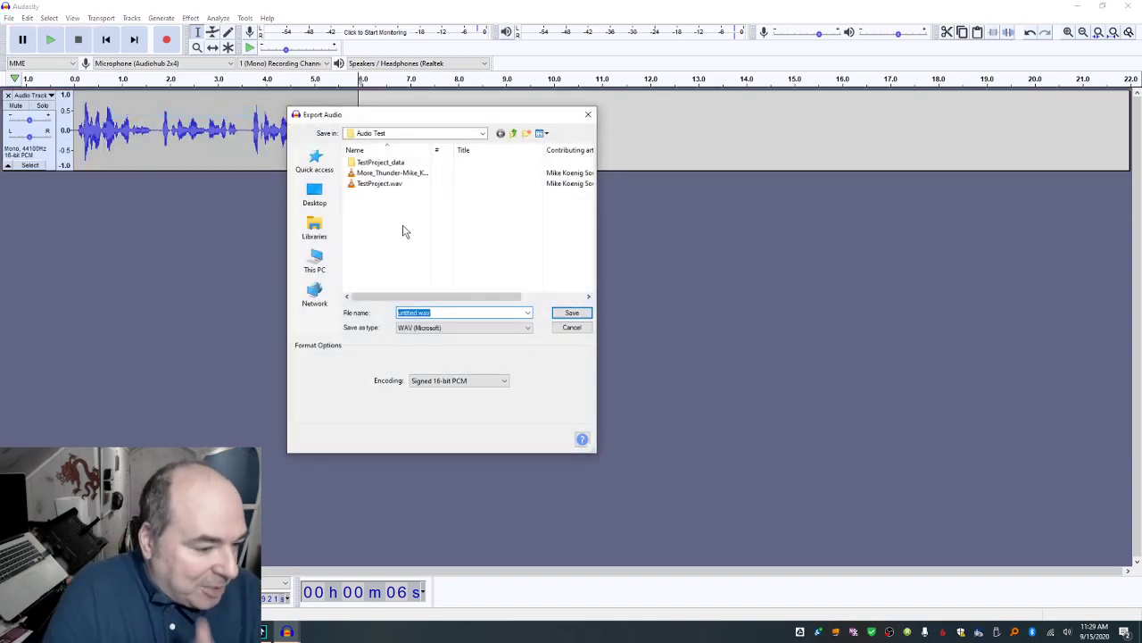
{"action": "left_click", "coordinate": [406, 133]}
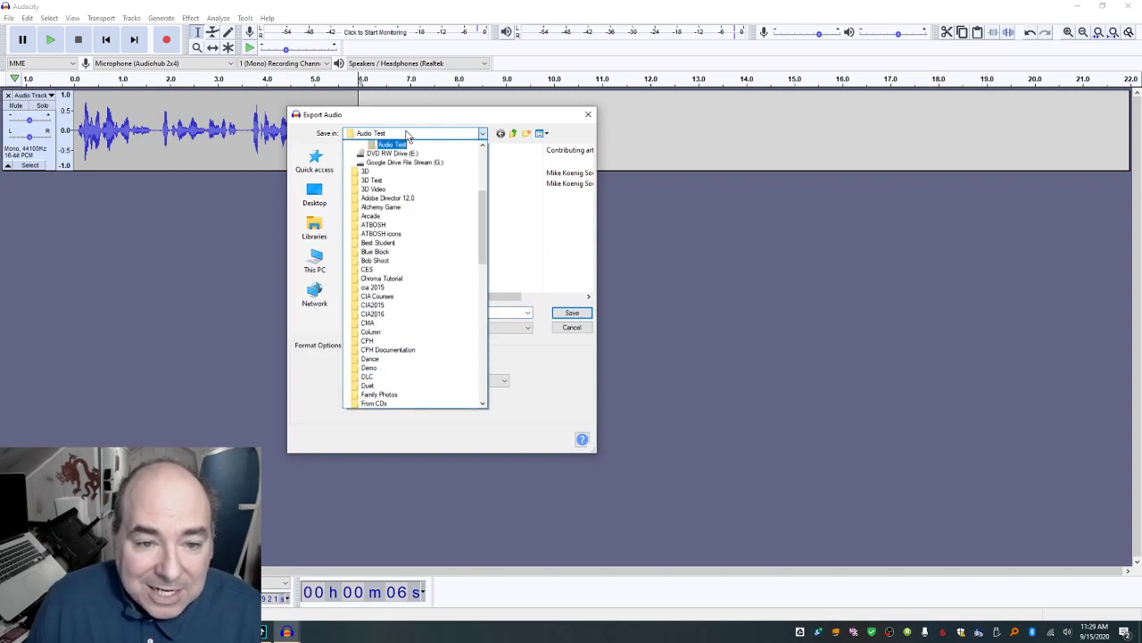
{"action": "left_click", "coordinate": [316, 242]}
{"action": "left_click", "coordinate": [315, 230]}
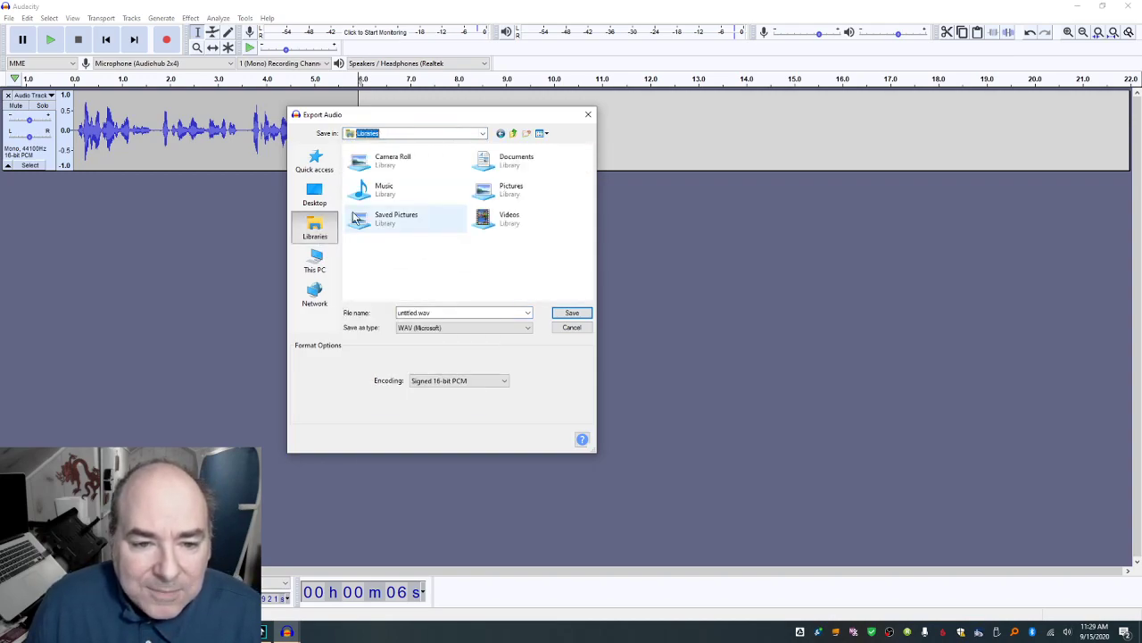
{"action": "double_click", "coordinate": [530, 228]}
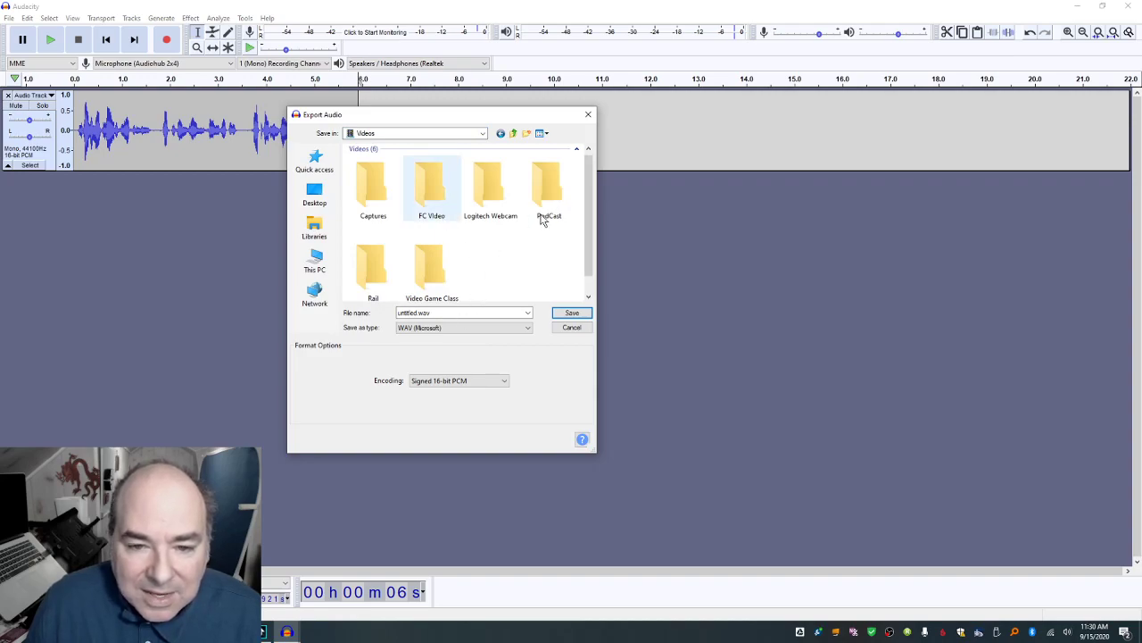
{"action": "double_click", "coordinate": [547, 205]}
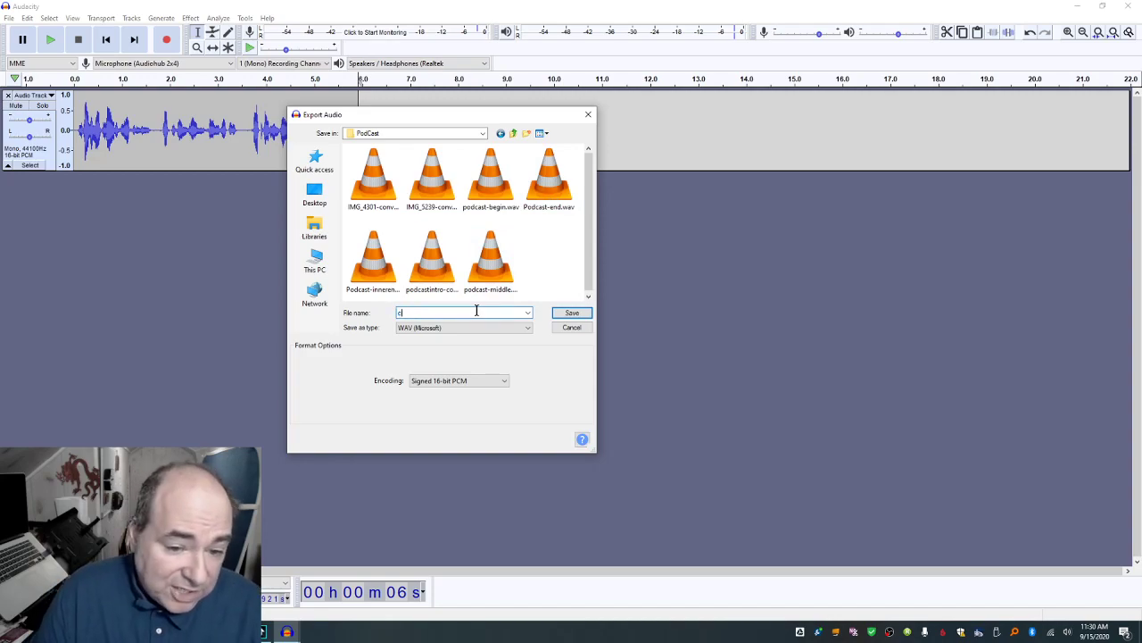
{"action": "key", "text": "Return"}
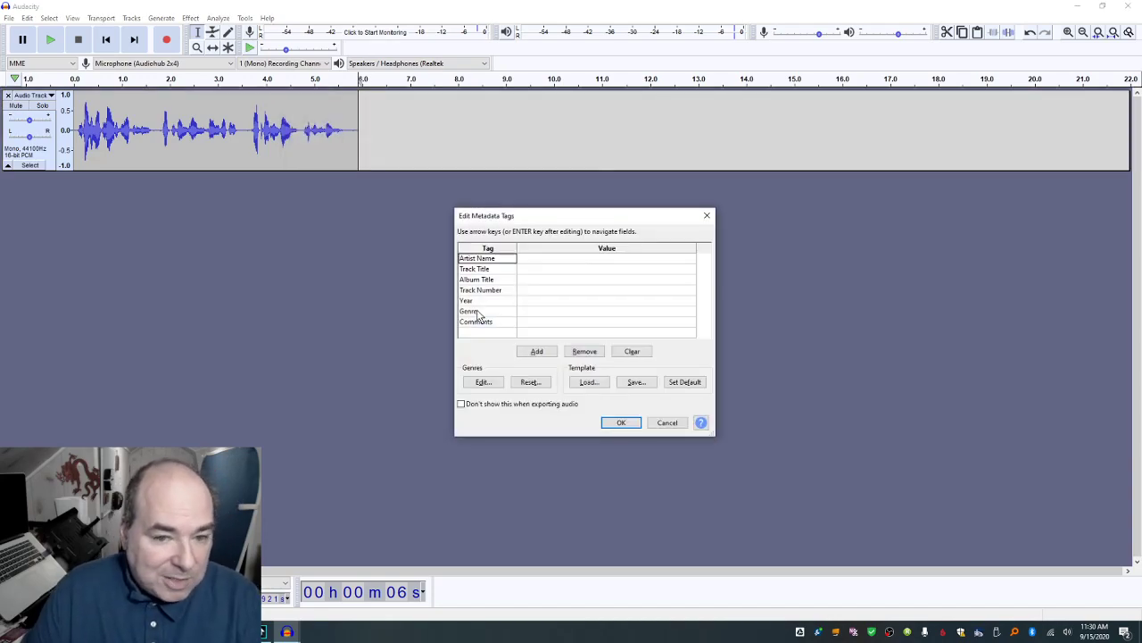
{"action": "left_click", "coordinate": [616, 425]}
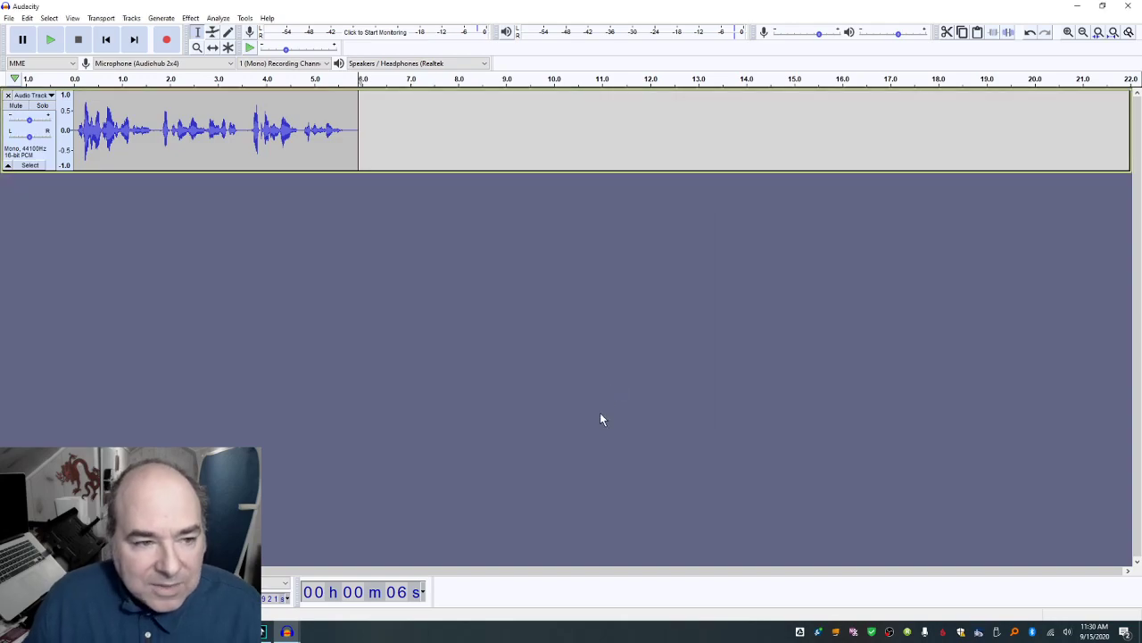
{"action": "key", "text": "ctrl+w"}
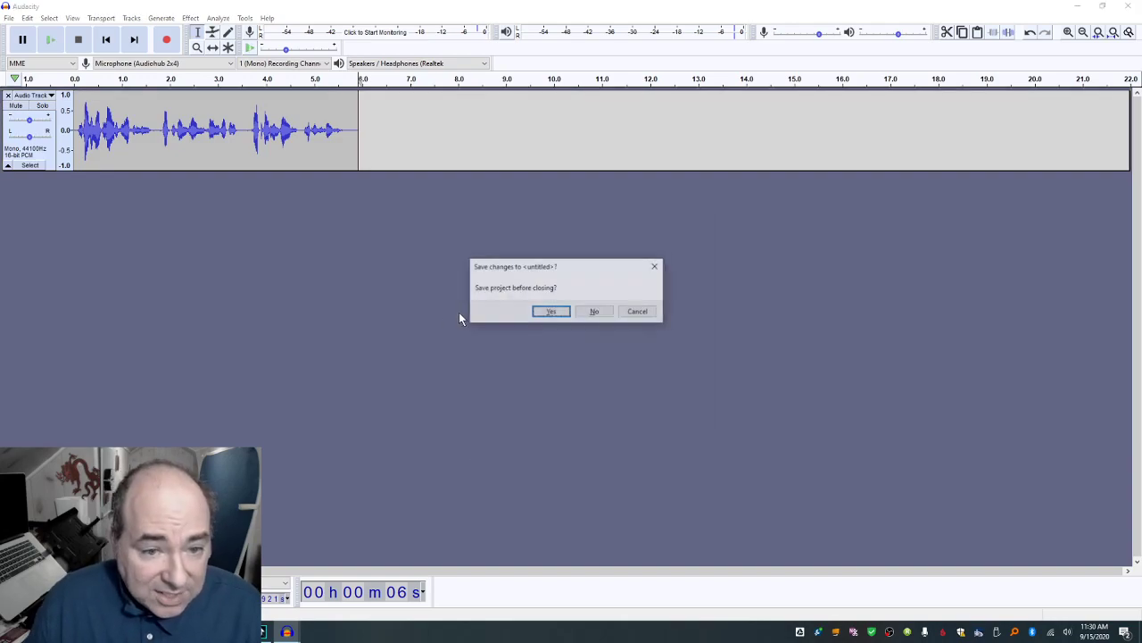
Step: Discard the previous project and zoom IMG_4301-converted to show its first 12 seconds
{"action": "left_click", "coordinate": [595, 311]}
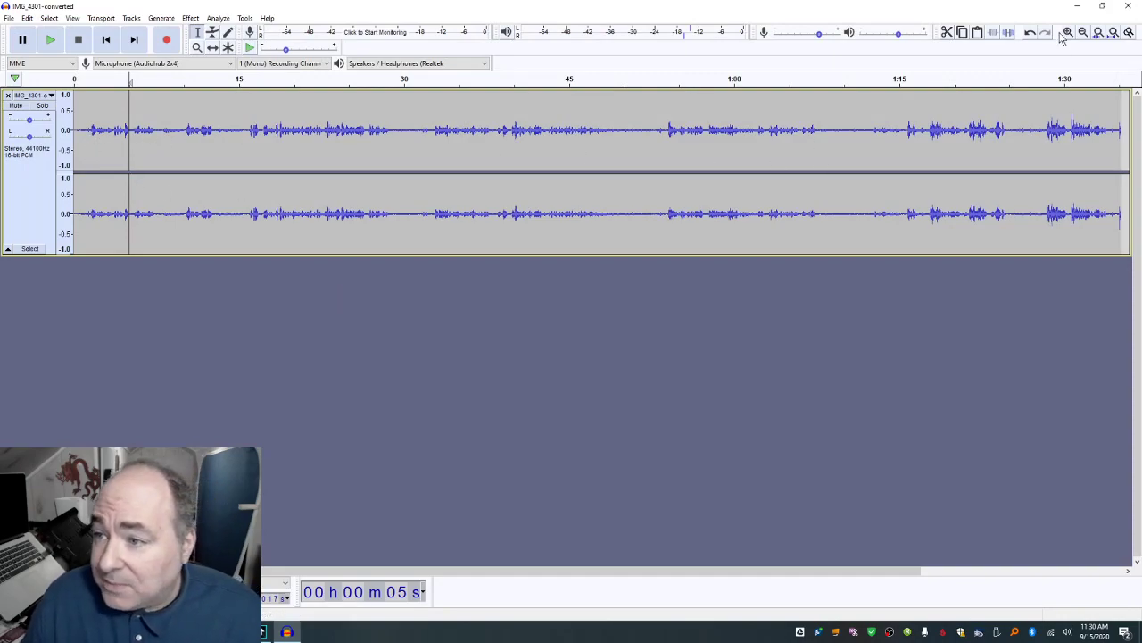
{"action": "left_click", "coordinate": [1113, 33]}
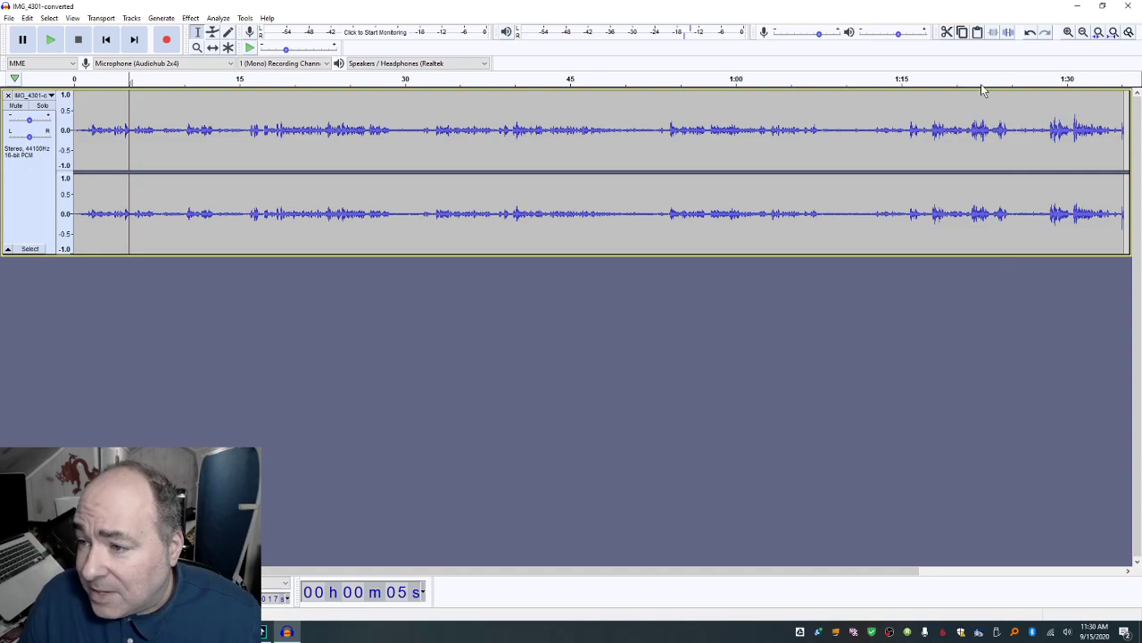
{"action": "left_click", "coordinate": [1068, 33]}
{"action": "left_click", "coordinate": [1069, 34]}
{"action": "left_click", "coordinate": [1069, 33]}
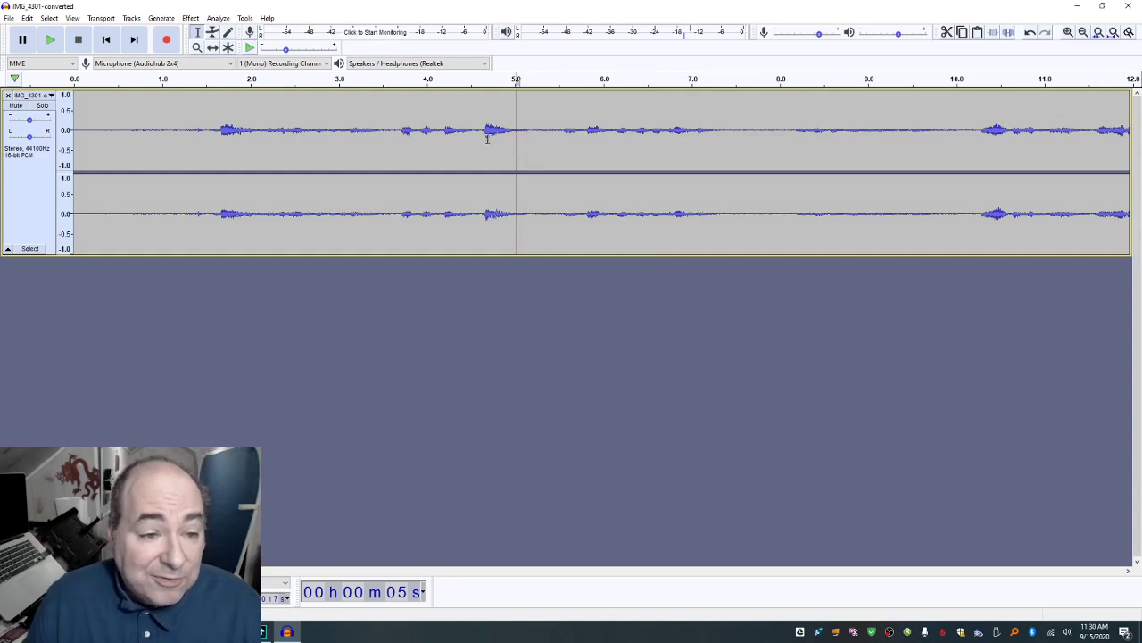
Step: Audition the opening from 1 second and around 5.45 seconds to find where speech begins
{"action": "left_click", "coordinate": [158, 152]}
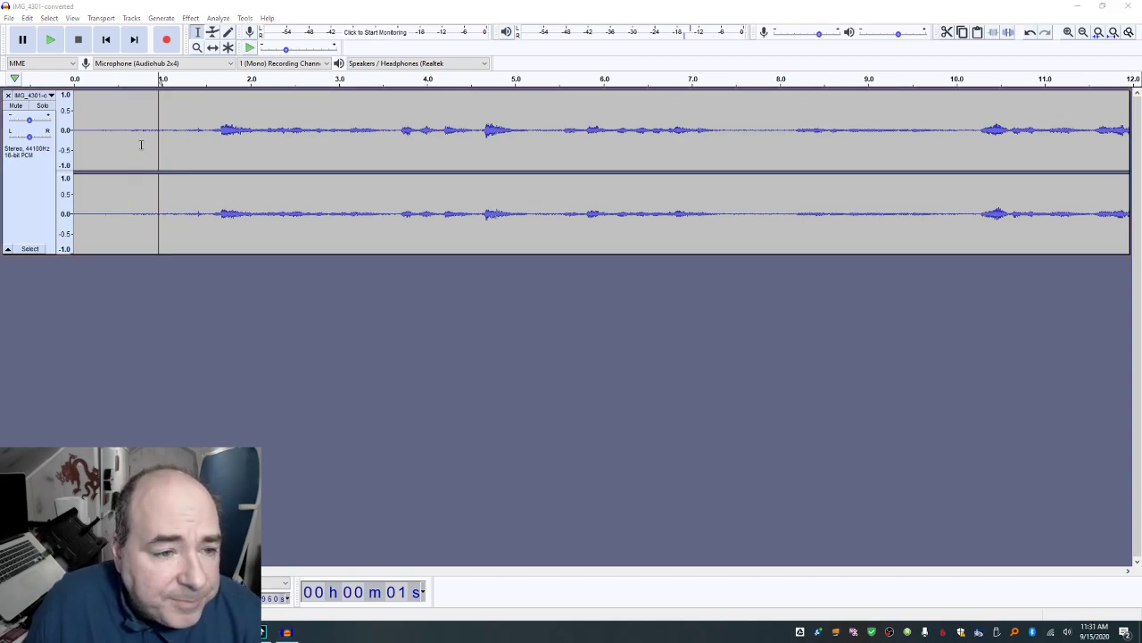
{"action": "left_click", "coordinate": [146, 150]}
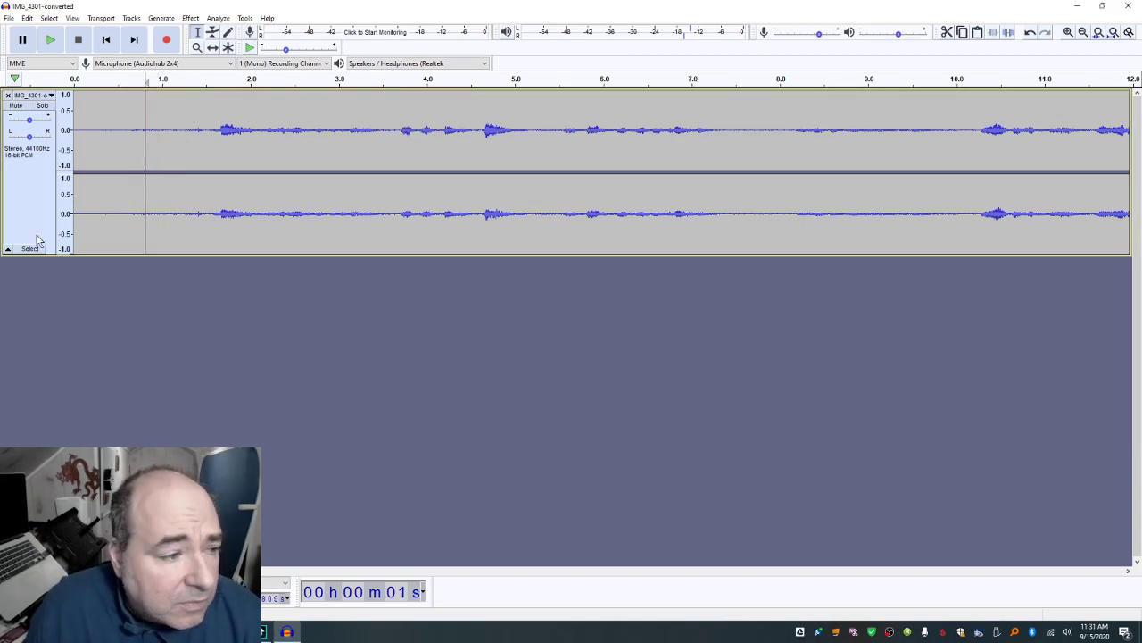
{"action": "left_click", "coordinate": [159, 158]}
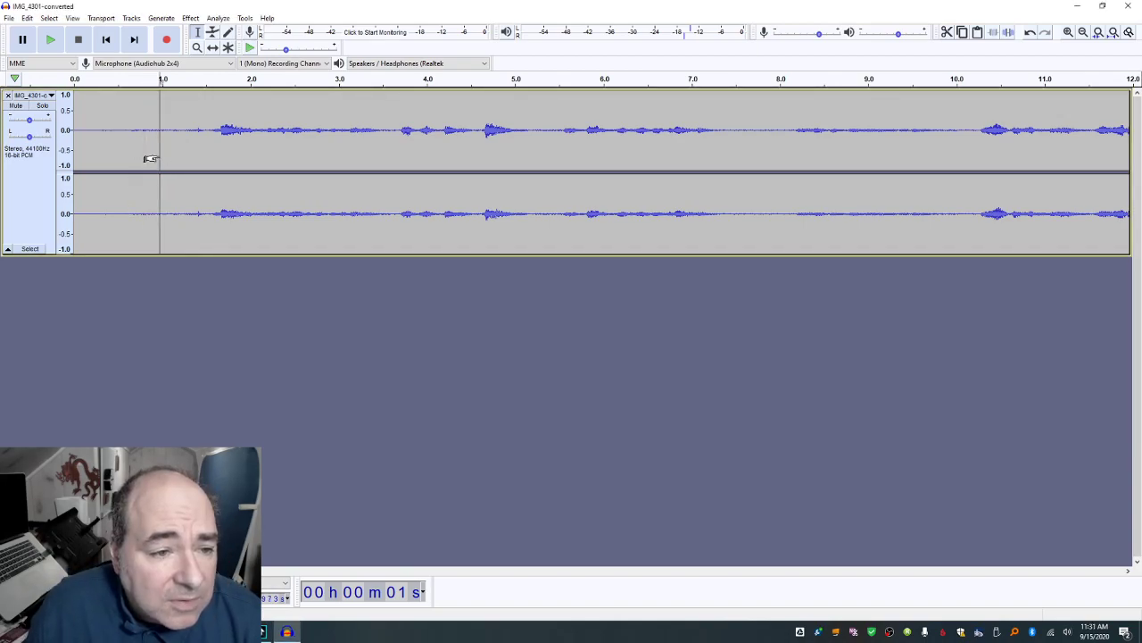
{"action": "key", "text": "space"}
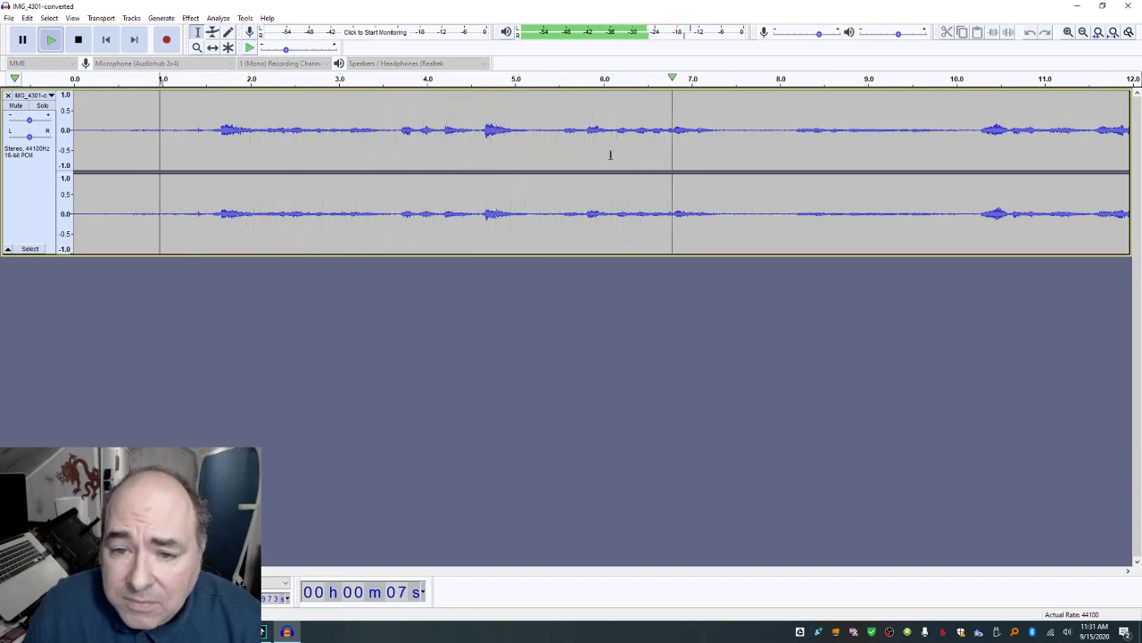
{"action": "key", "text": "space"}
{"action": "left_click", "coordinate": [556, 141]}
{"action": "key", "text": "space"}
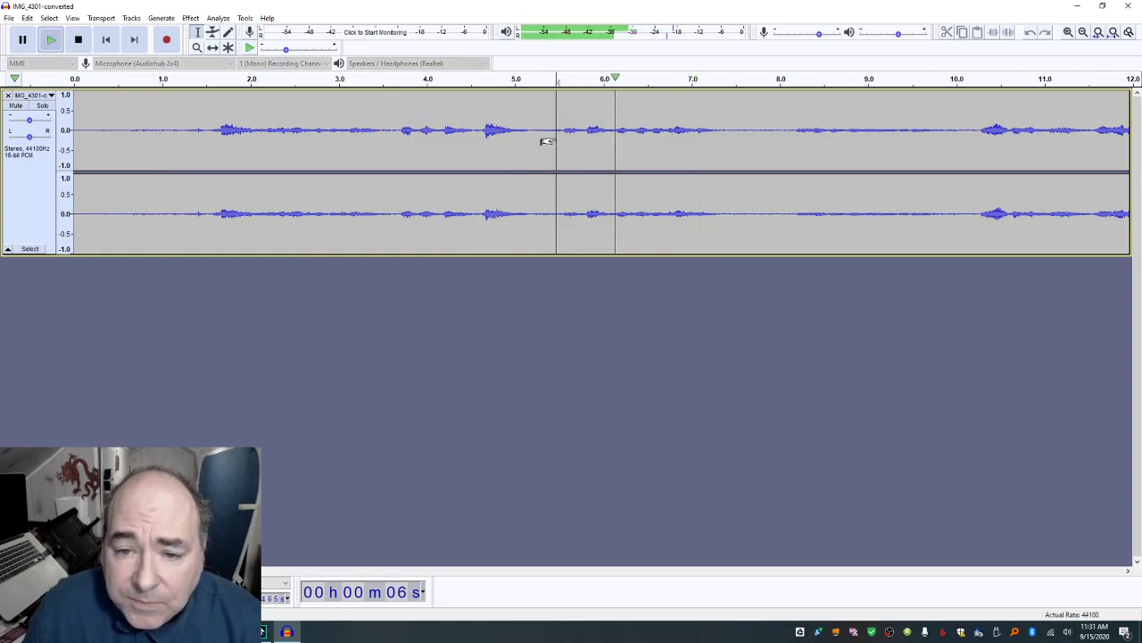
{"action": "key", "text": "space"}
{"action": "left_click", "coordinate": [562, 134]}
{"action": "left_click", "coordinate": [532, 138]}
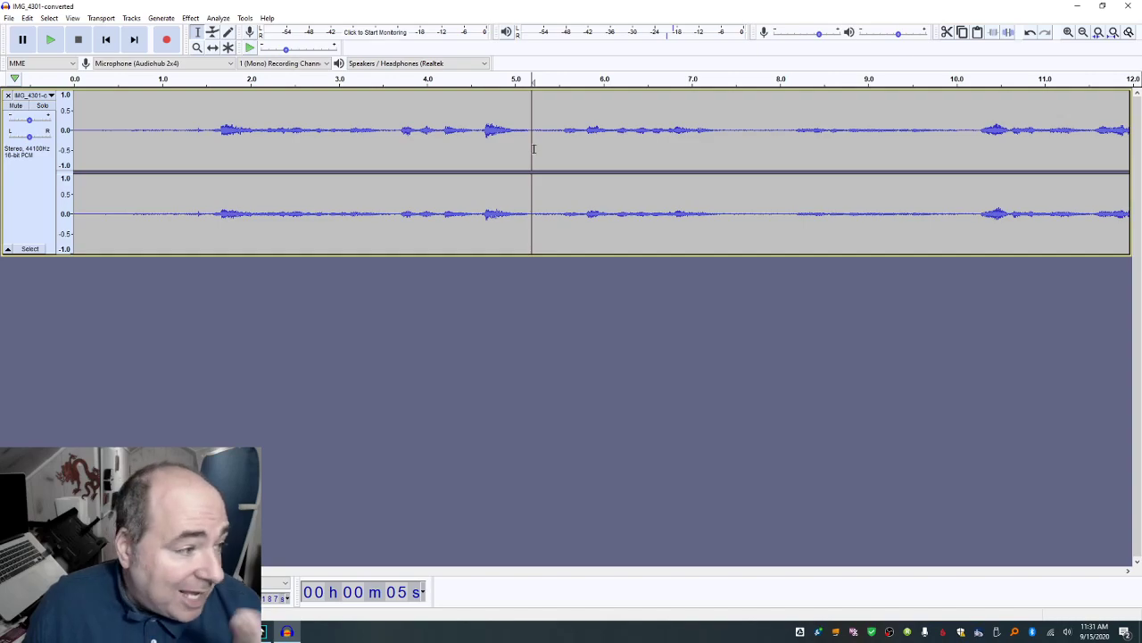
Step: Delete the first 5.1 seconds, then another half second of lead-in, and replay the start
{"action": "left_click_drag", "start_coordinate": [534, 148], "coordinate": [75, 145]}
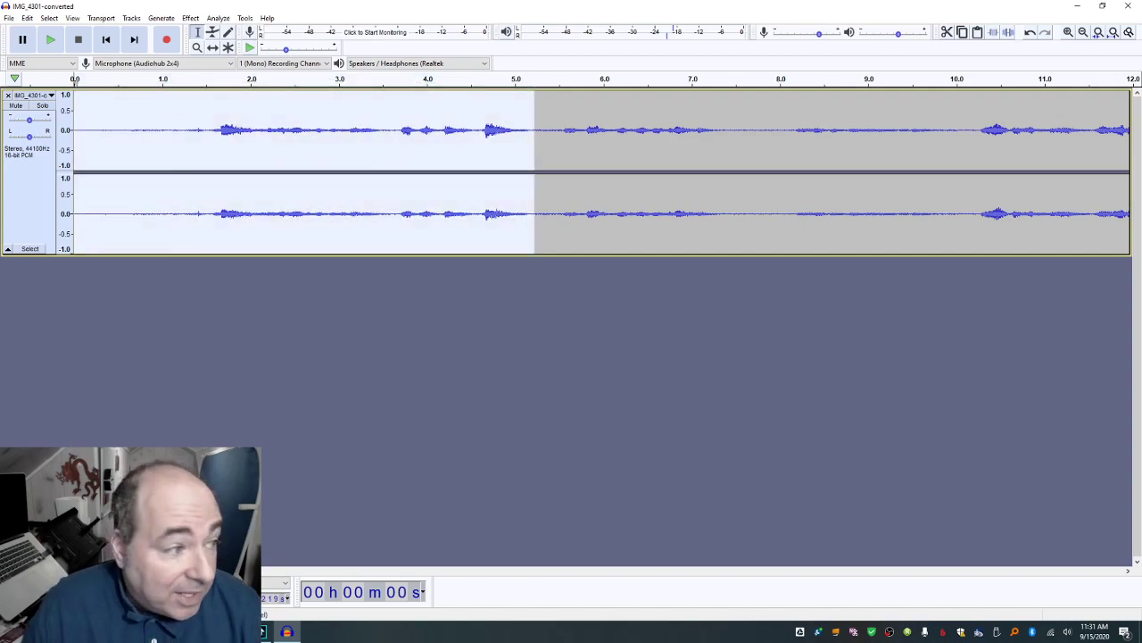
{"action": "key", "text": "Delete"}
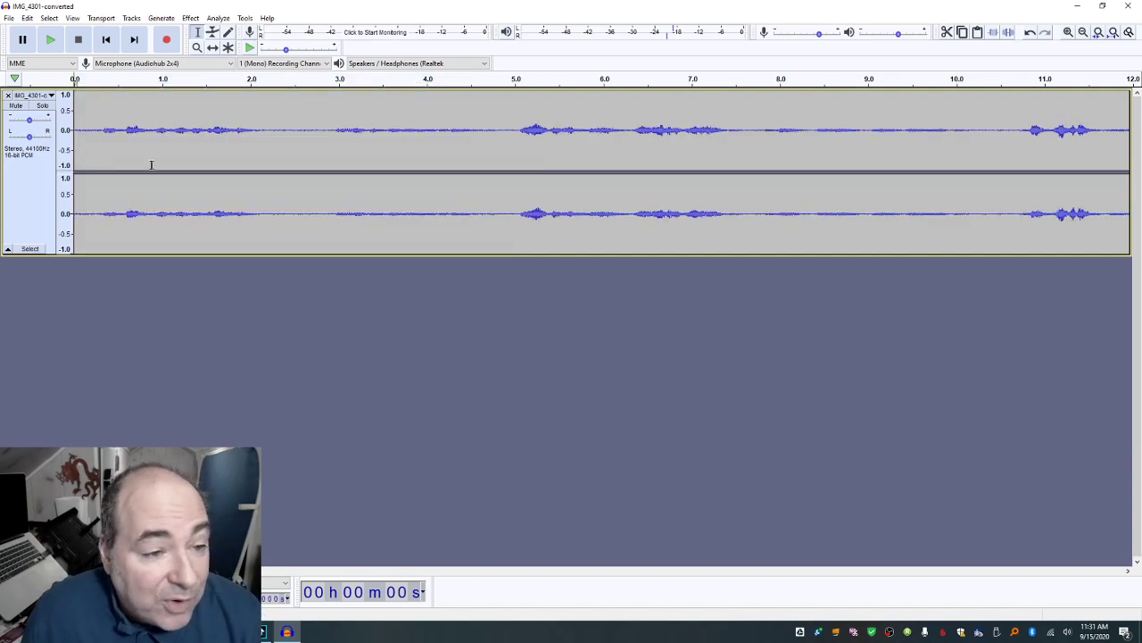
{"action": "key", "text": "space"}
{"action": "key", "text": "space"}
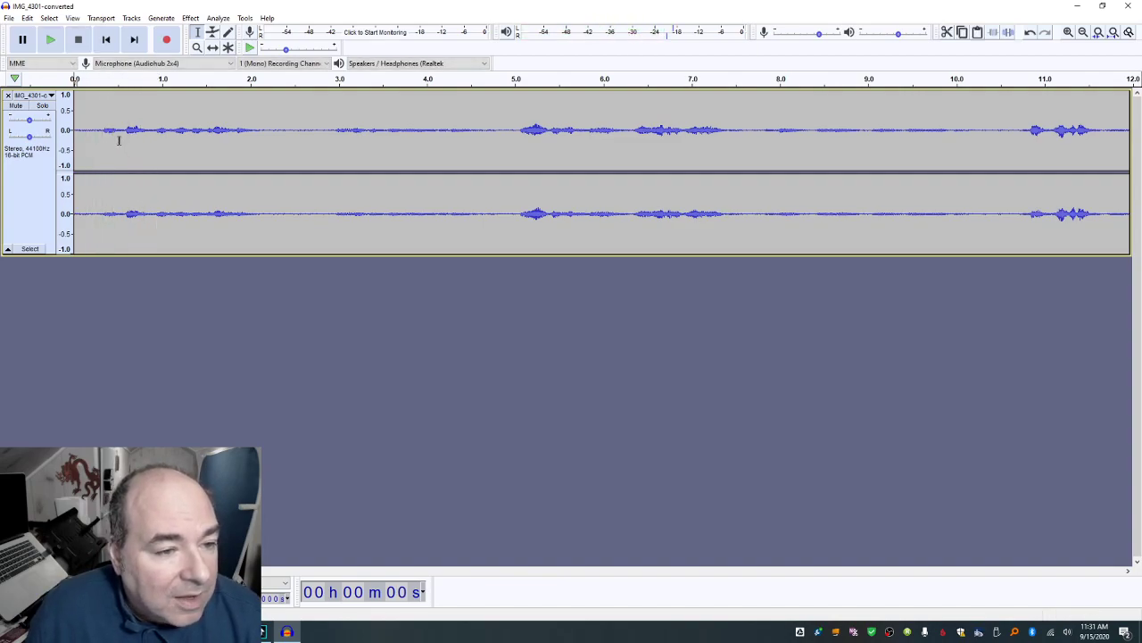
{"action": "left_click_drag", "start_coordinate": [124, 136], "coordinate": [73, 136]}
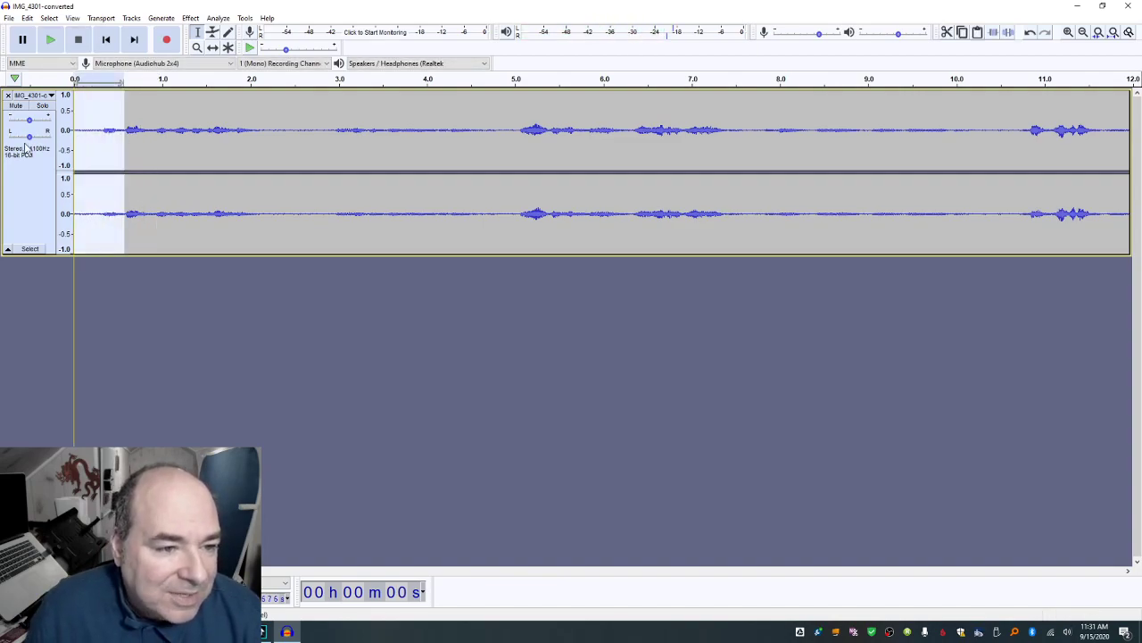
{"action": "key", "text": "Delete"}
{"action": "key", "text": "space"}
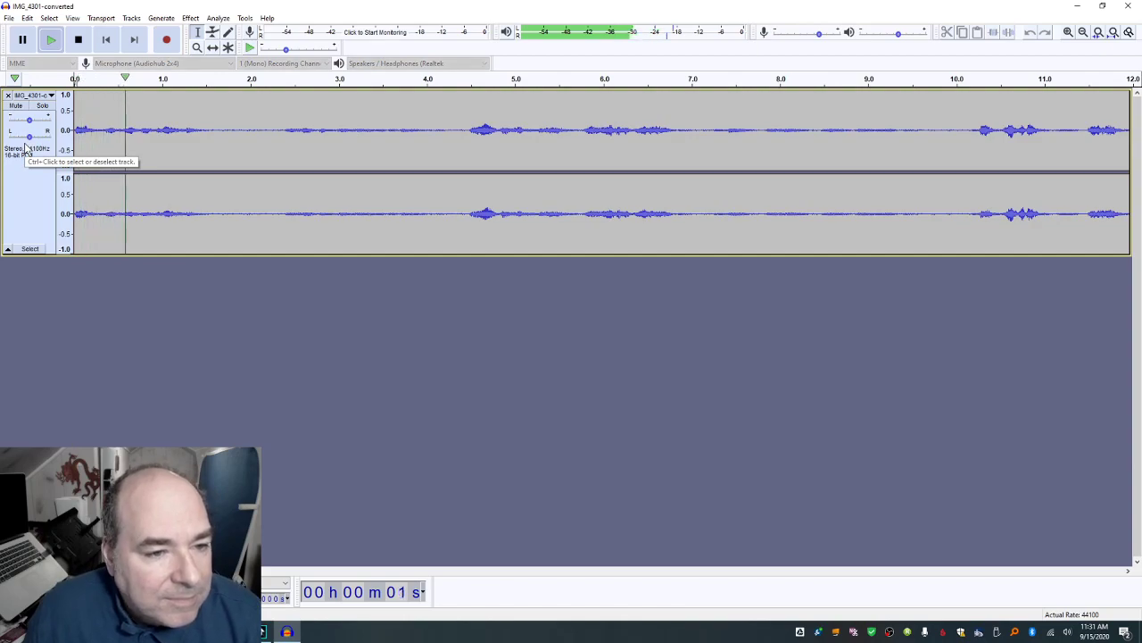
{"action": "key", "text": "space"}
Step: Audition the clip from 1.6 s, from the start, and from 1.1 s to locate the pause
{"action": "left_click", "coordinate": [214, 138]}
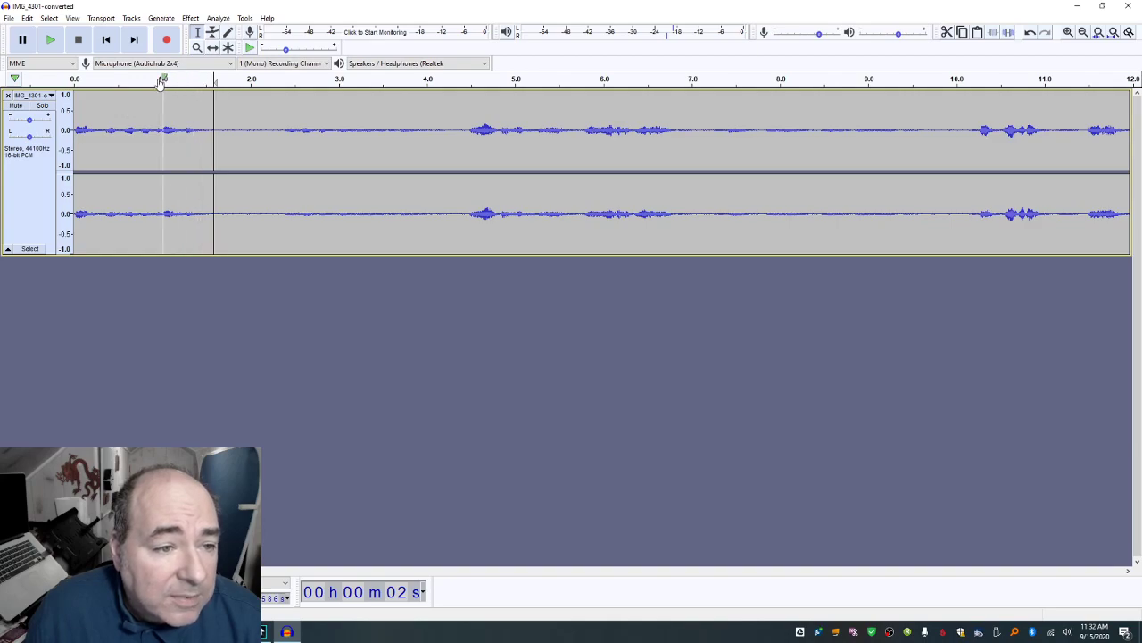
{"action": "key", "text": "space"}
{"action": "left_click", "coordinate": [84, 112]}
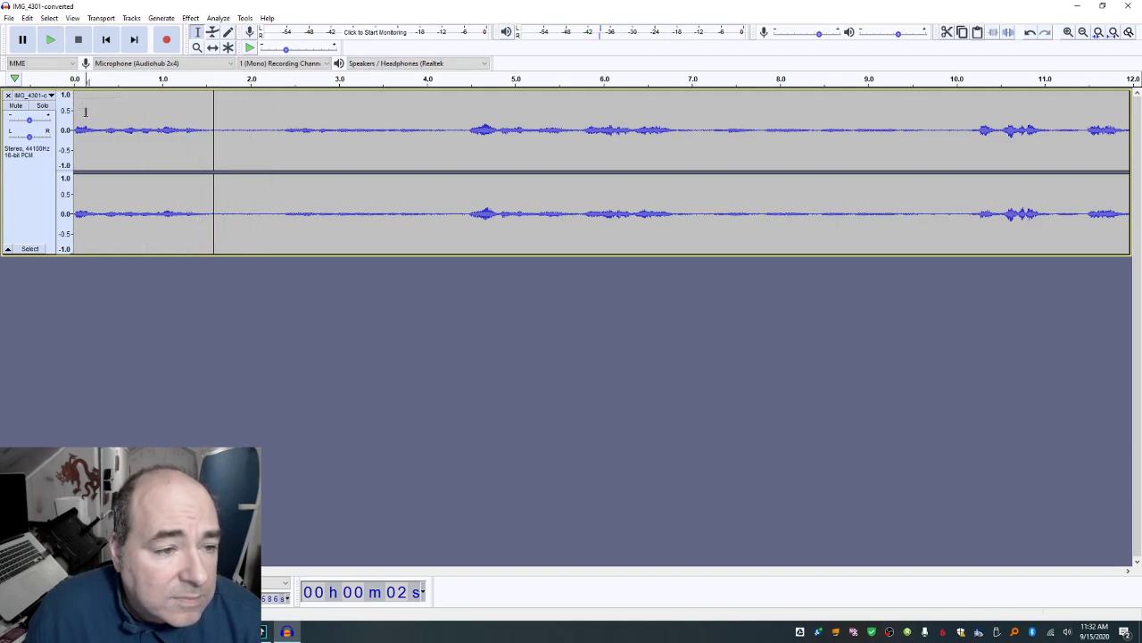
{"action": "left_click", "coordinate": [78, 118]}
{"action": "key", "text": "space"}
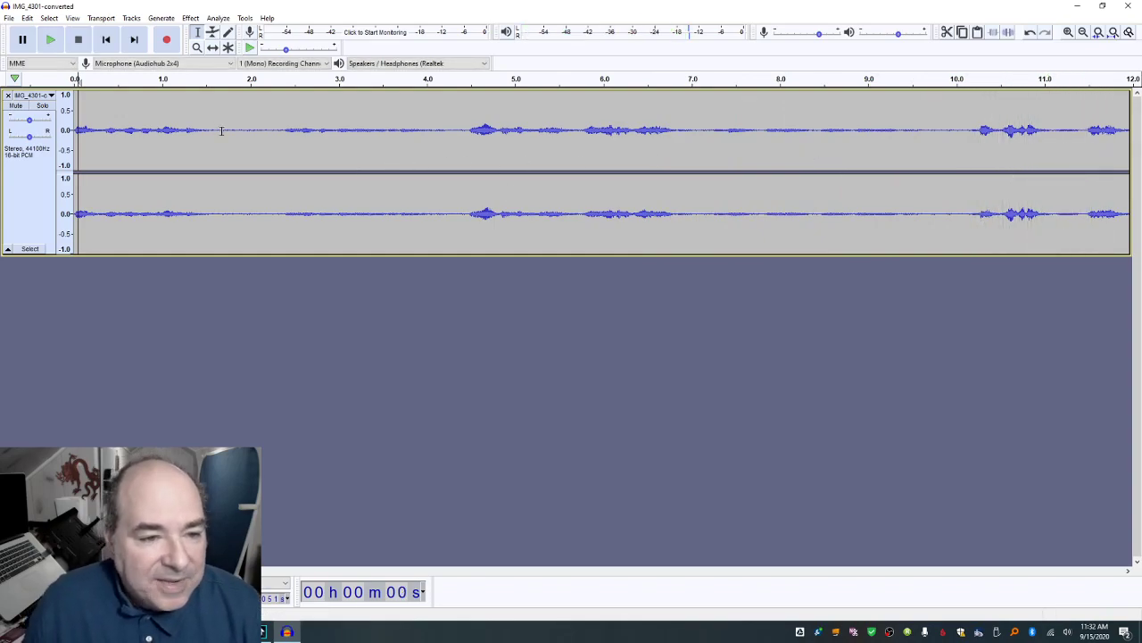
{"action": "left_click", "coordinate": [173, 132]}
{"action": "key", "text": "space"}
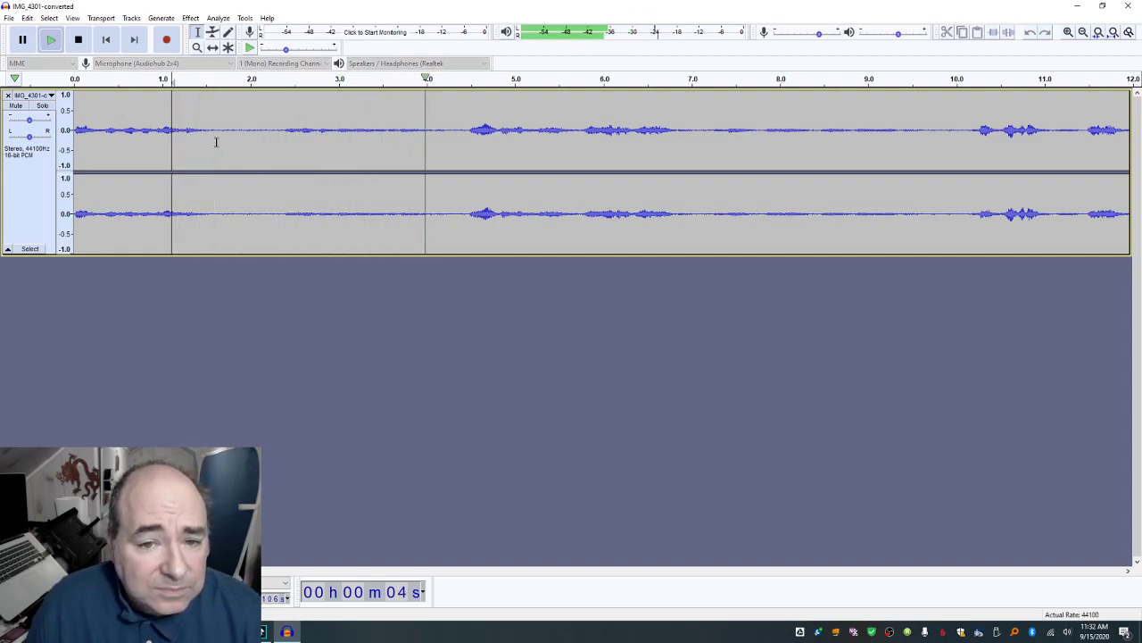
{"action": "key", "text": "space"}
Step: Cut the pause from 1.6 to 2.25 seconds and replay from 1 second to check it
{"action": "left_click", "coordinate": [214, 147]}
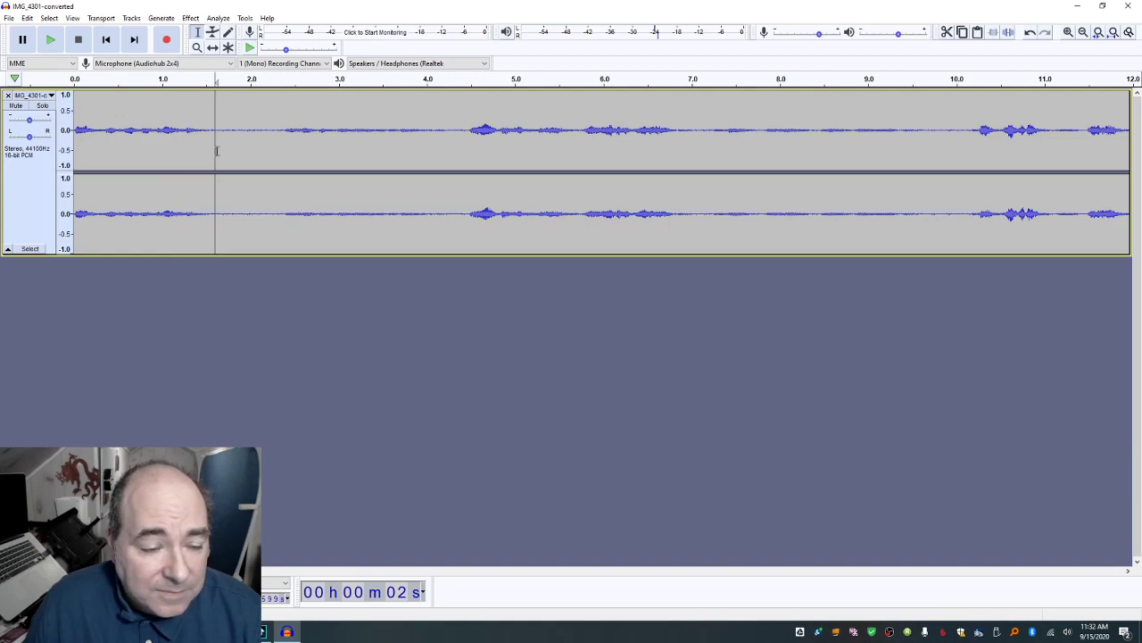
{"action": "left_click_drag", "start_coordinate": [216, 150], "coordinate": [273, 153]}
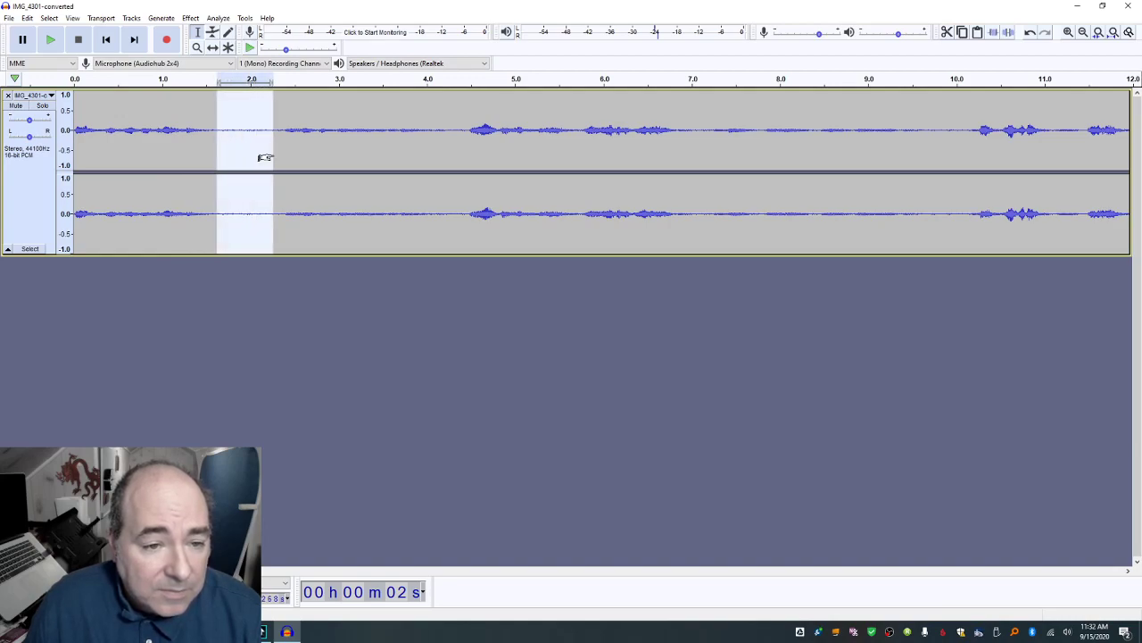
{"action": "key", "text": "Delete"}
{"action": "left_click", "coordinate": [158, 150]}
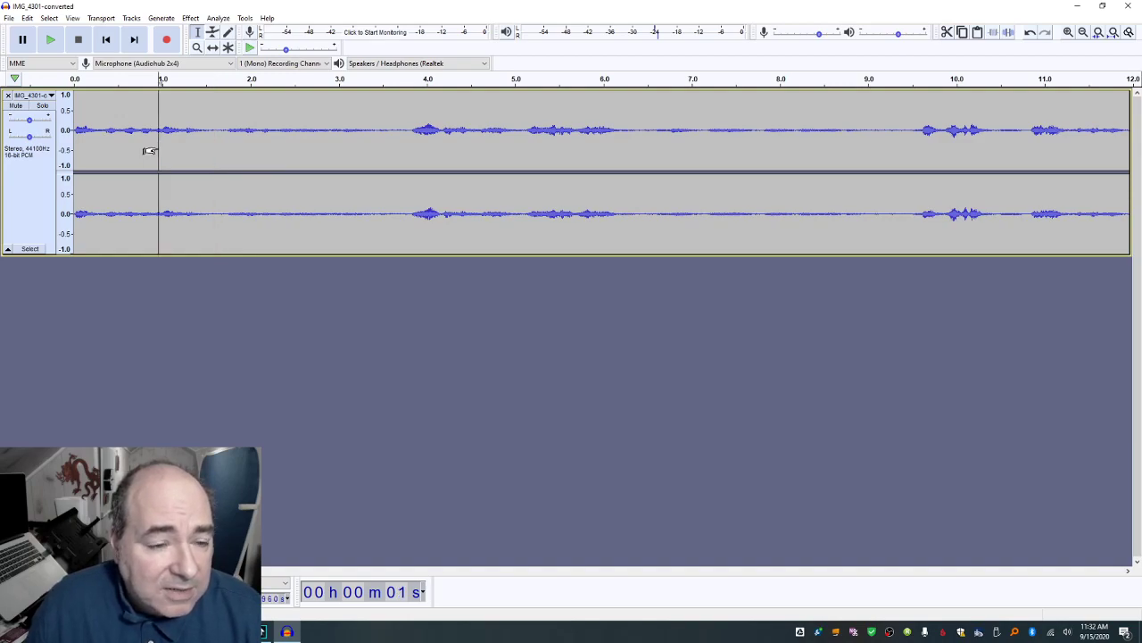
{"action": "key", "text": "space"}
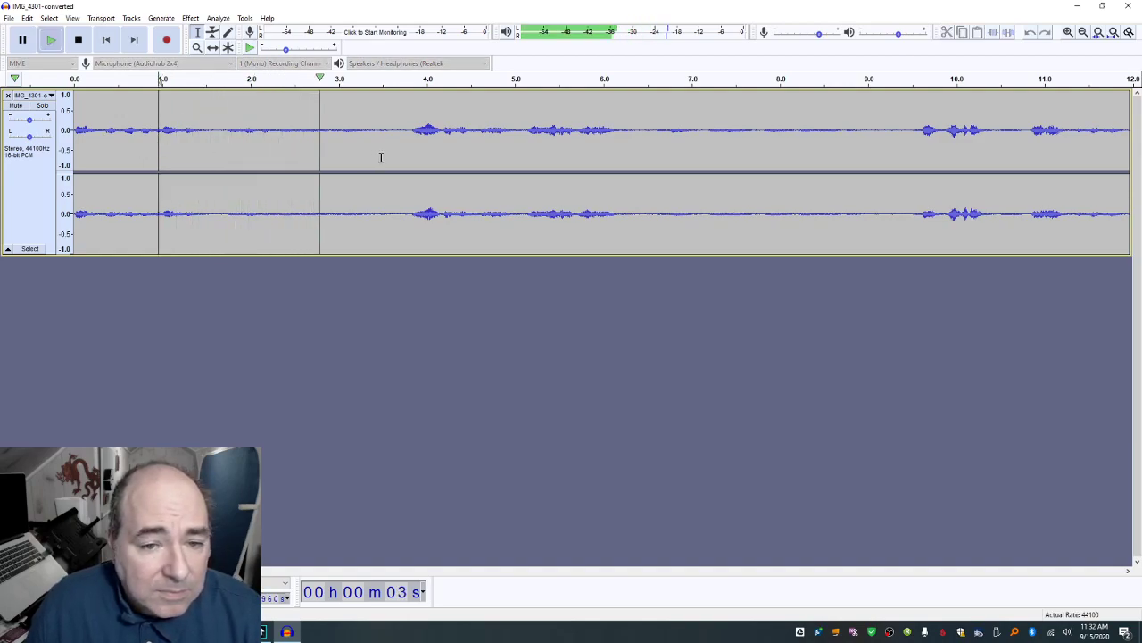
{"action": "key", "text": "space"}
{"action": "left_click", "coordinate": [408, 138]}
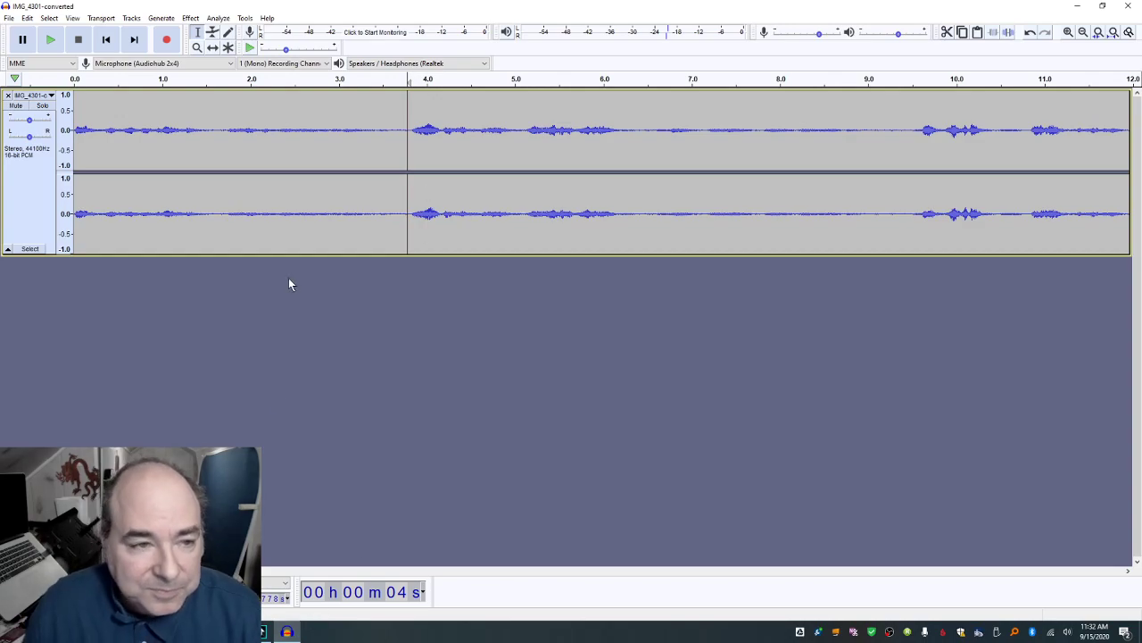
{"action": "left_click", "coordinate": [9, 19]}
Step: Start a new blank project and record a microphone clip, pausing once and resuming
{"action": "left_click", "coordinate": [24, 39]}
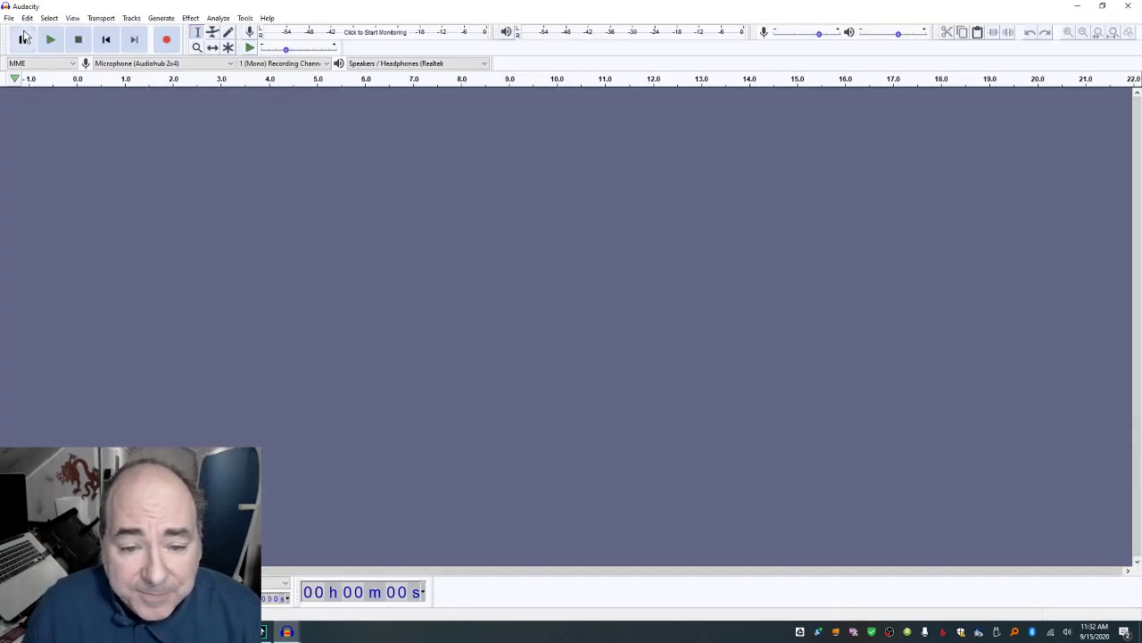
{"action": "left_click", "coordinate": [166, 41]}
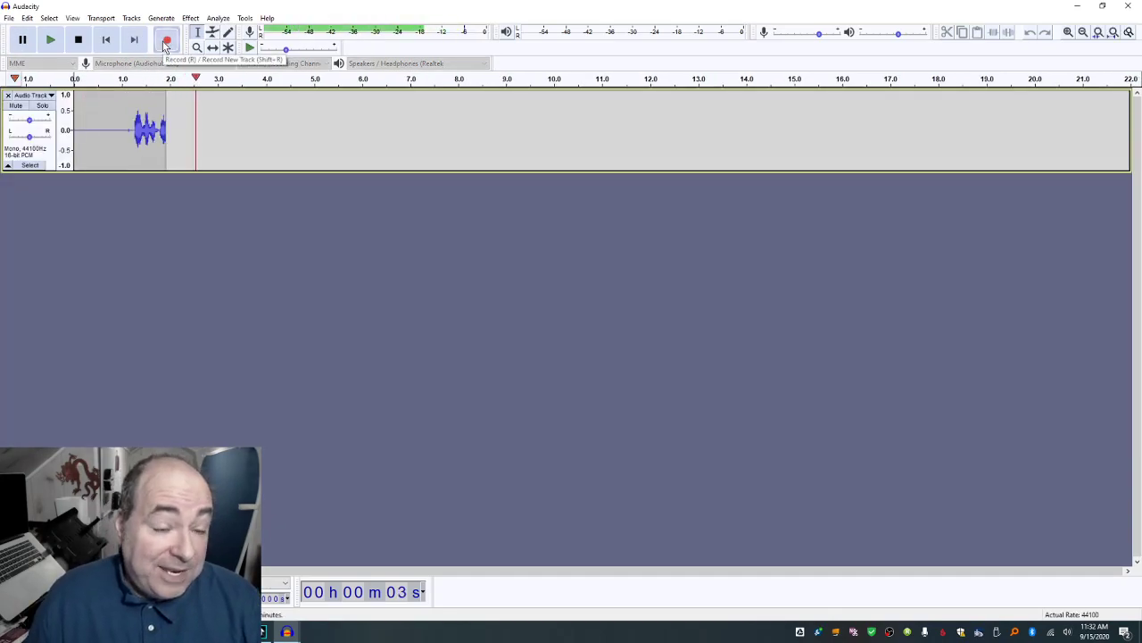
{"action": "key", "text": "space"}
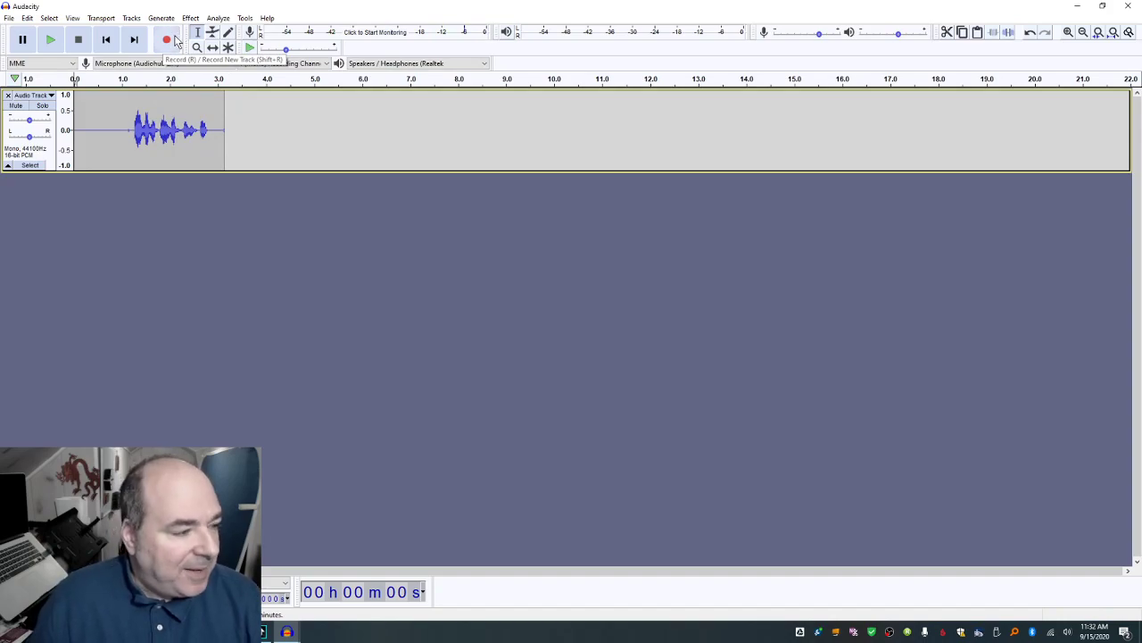
{"action": "left_click", "coordinate": [175, 41]}
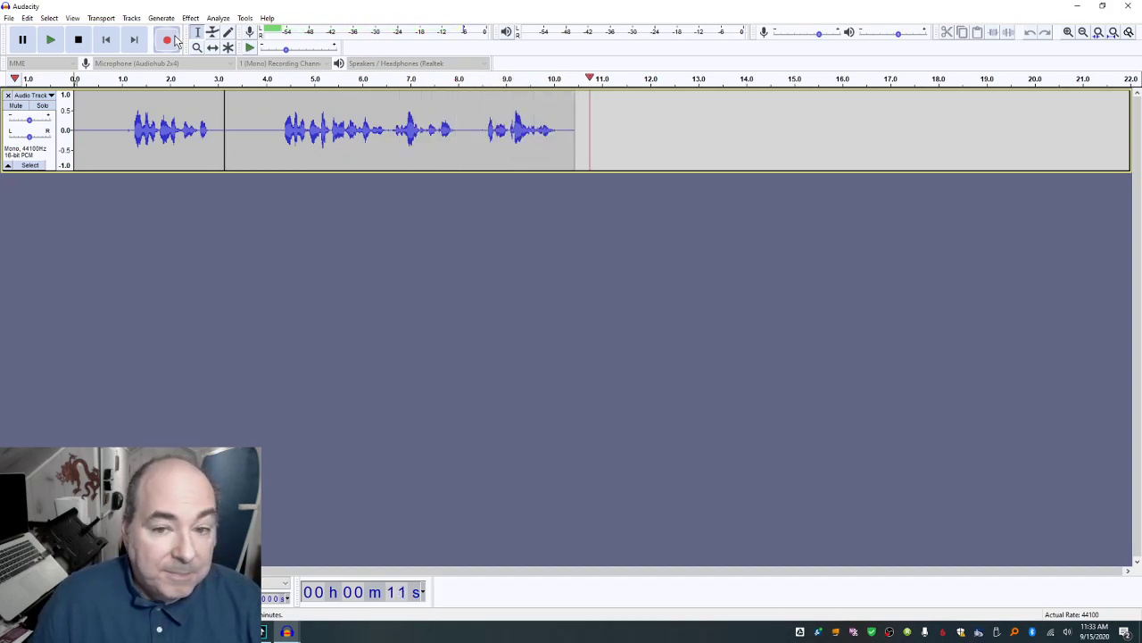
{"action": "key", "text": "space"}
Step: Trim the first 4.2 seconds and the audio after about 6 seconds, then play the clip
{"action": "left_click_drag", "start_coordinate": [277, 129], "coordinate": [75, 129]}
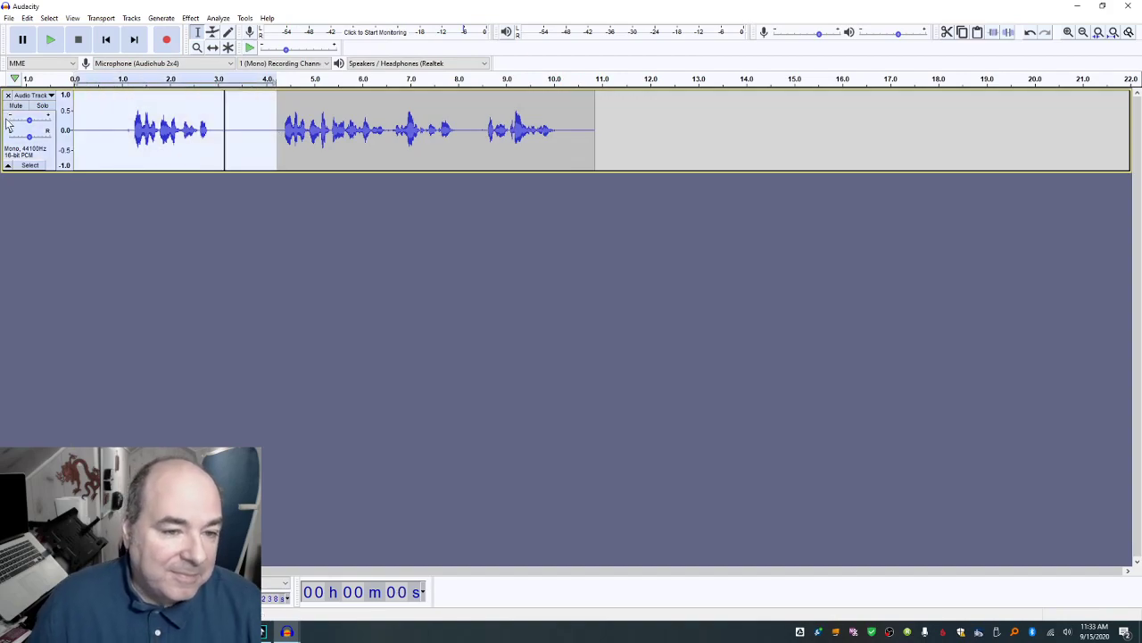
{"action": "key", "text": "Delete"}
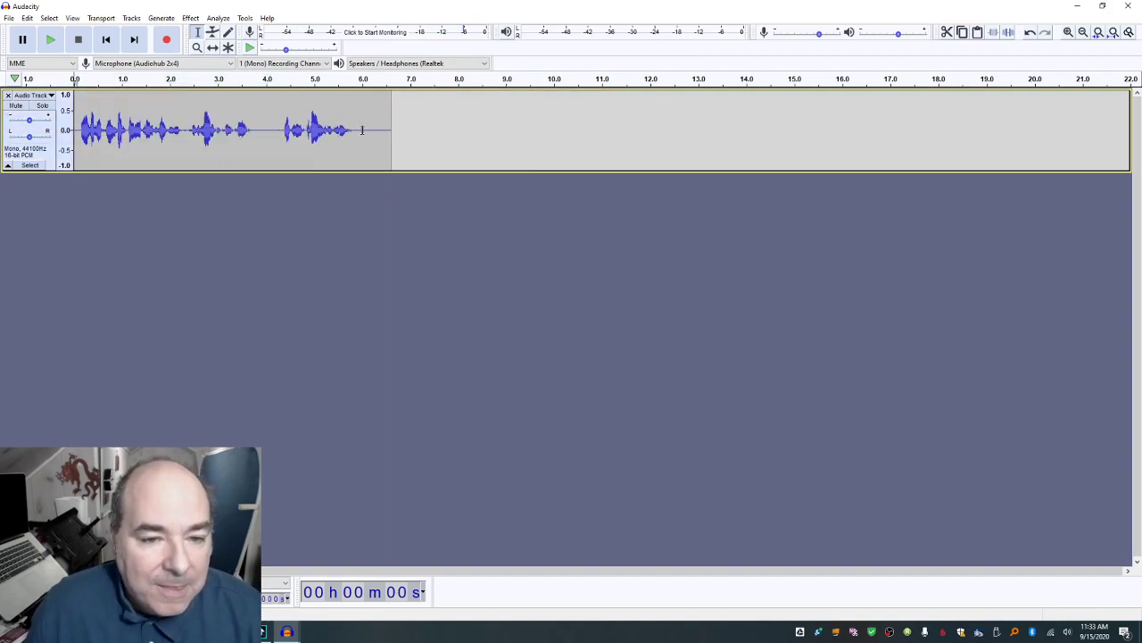
{"action": "left_click_drag", "start_coordinate": [363, 130], "coordinate": [396, 134]}
{"action": "key", "text": "Delete"}
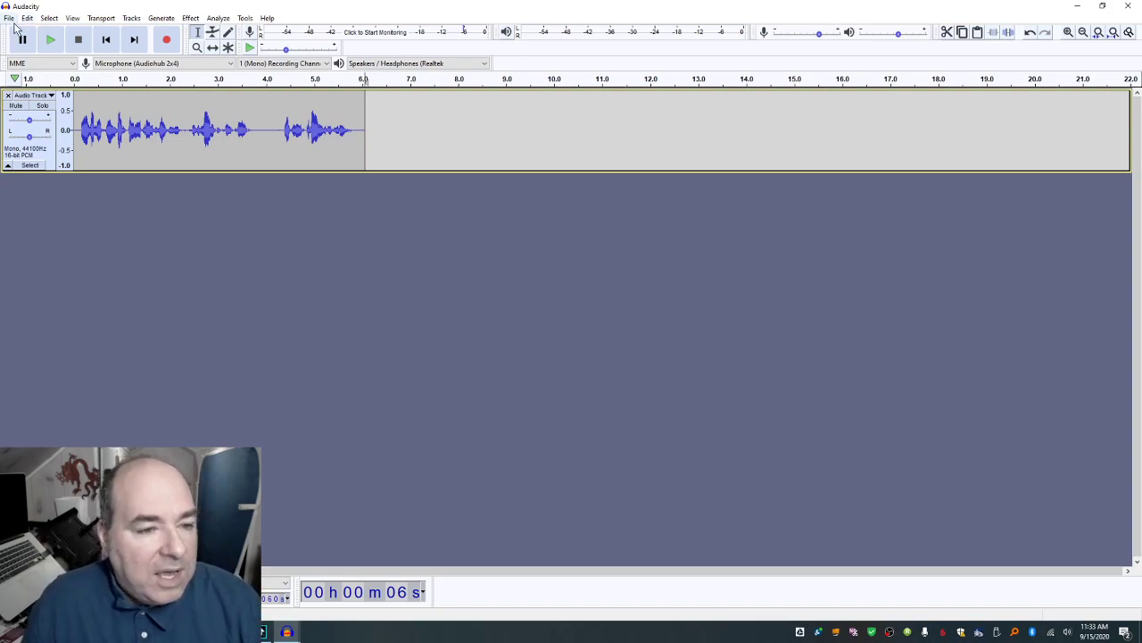
{"action": "left_click", "coordinate": [78, 119]}
{"action": "key", "text": "space"}
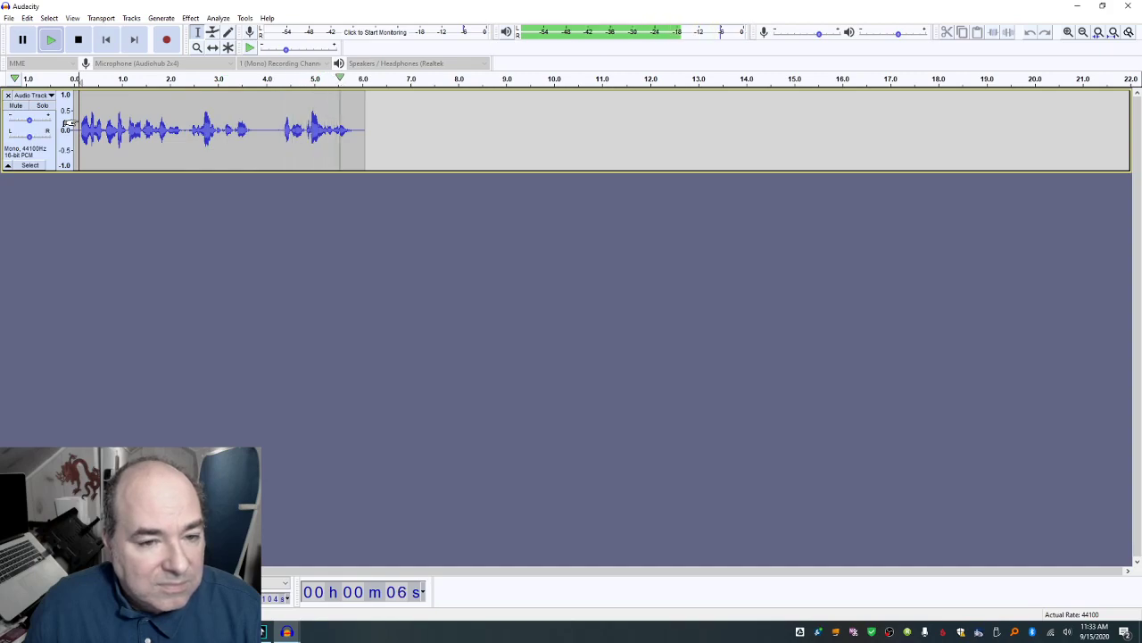
Step: Export the clip as c02 WAV into PodCast and close its untitled project without saving
{"action": "left_click", "coordinate": [10, 20]}
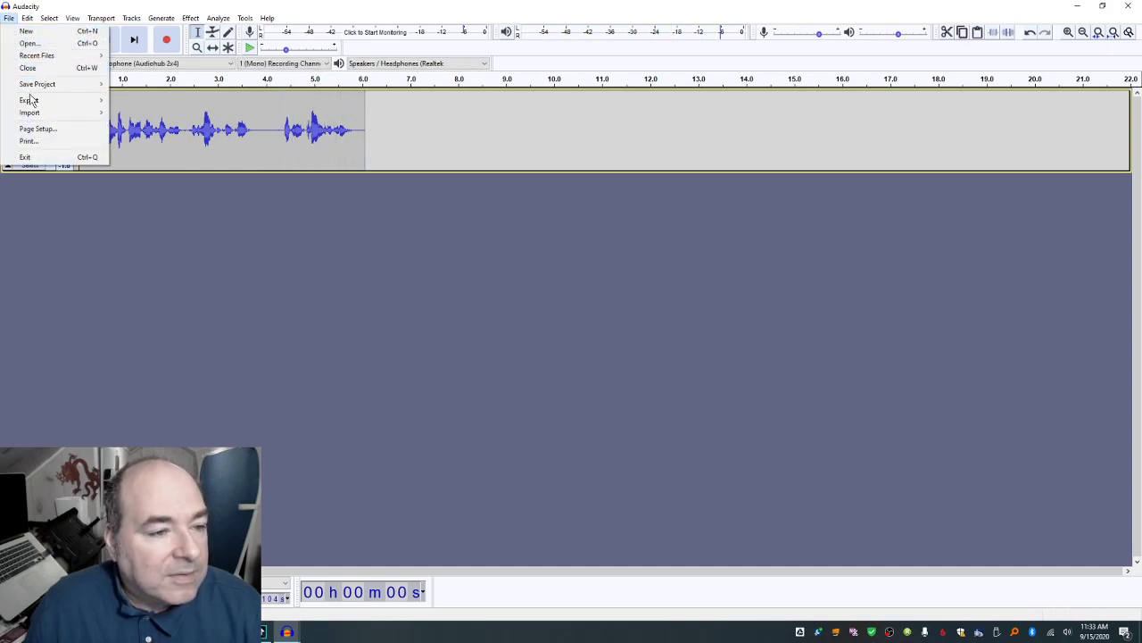
{"action": "mouse_move", "coordinate": [51, 102]}
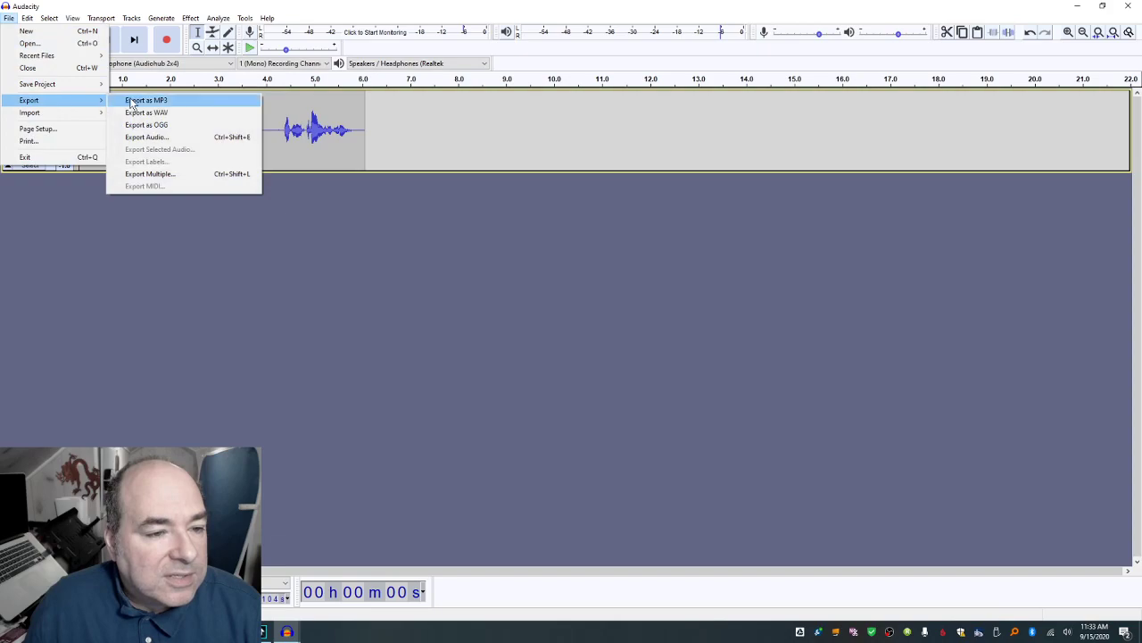
{"action": "left_click", "coordinate": [147, 112]}
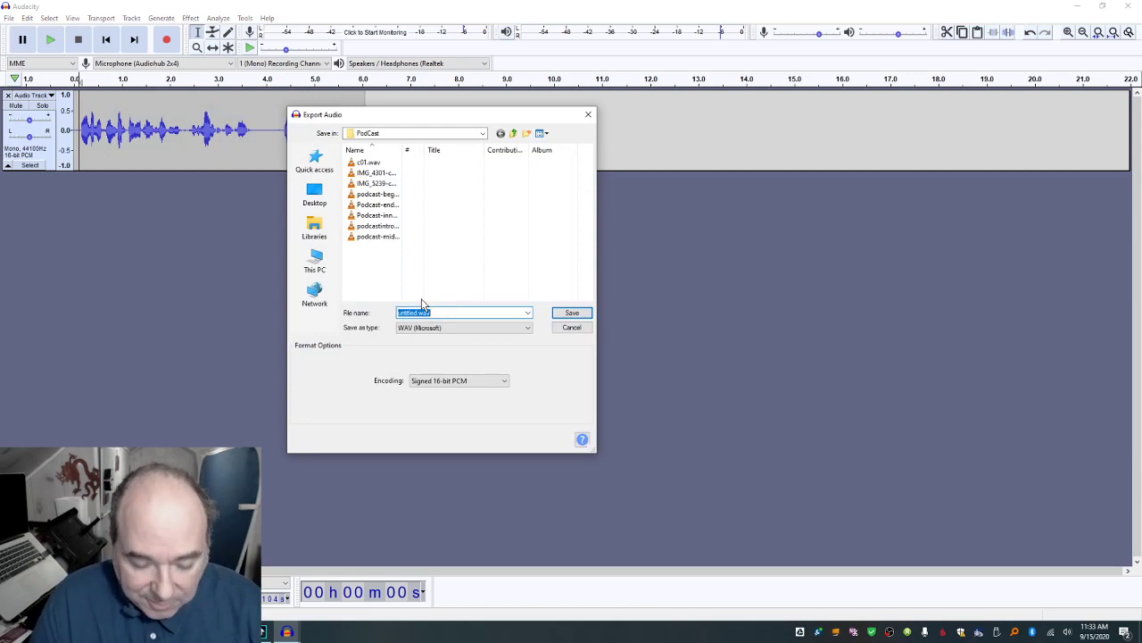
{"action": "type", "text": "c02"}
{"action": "key", "text": "Return"}
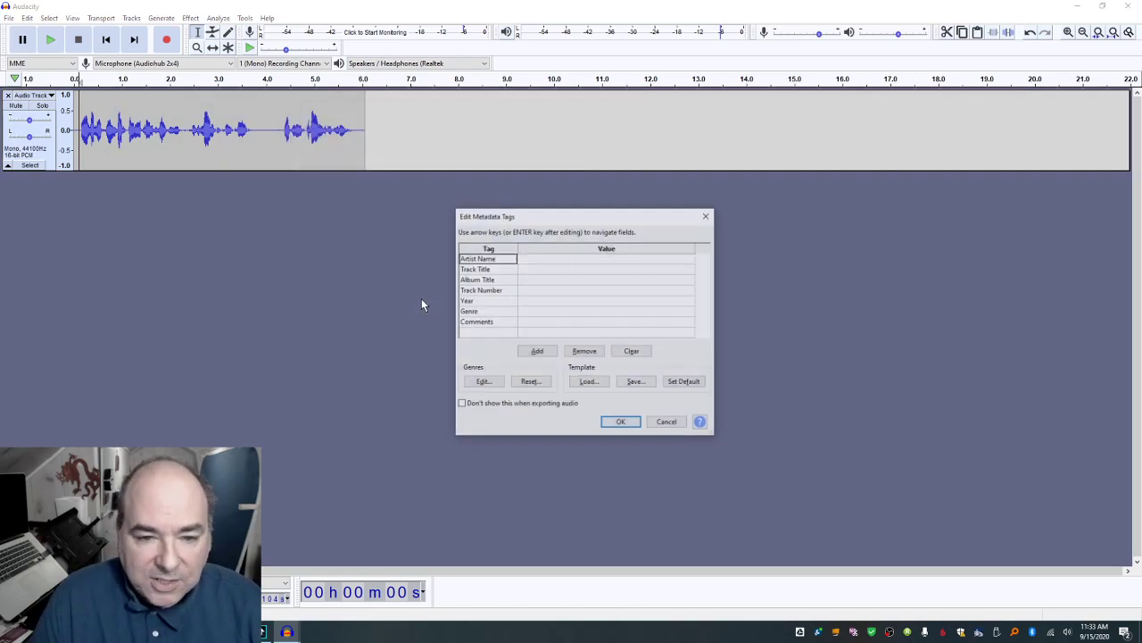
{"action": "key", "text": "Return"}
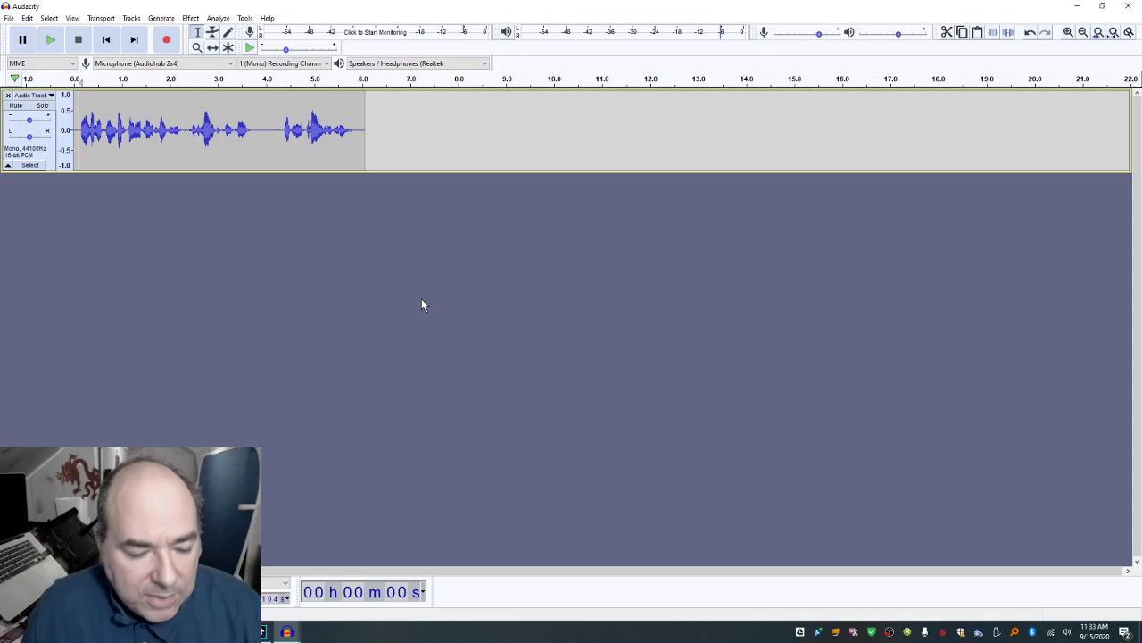
{"action": "key", "text": "ctrl+w"}
{"action": "left_click", "coordinate": [594, 313]}
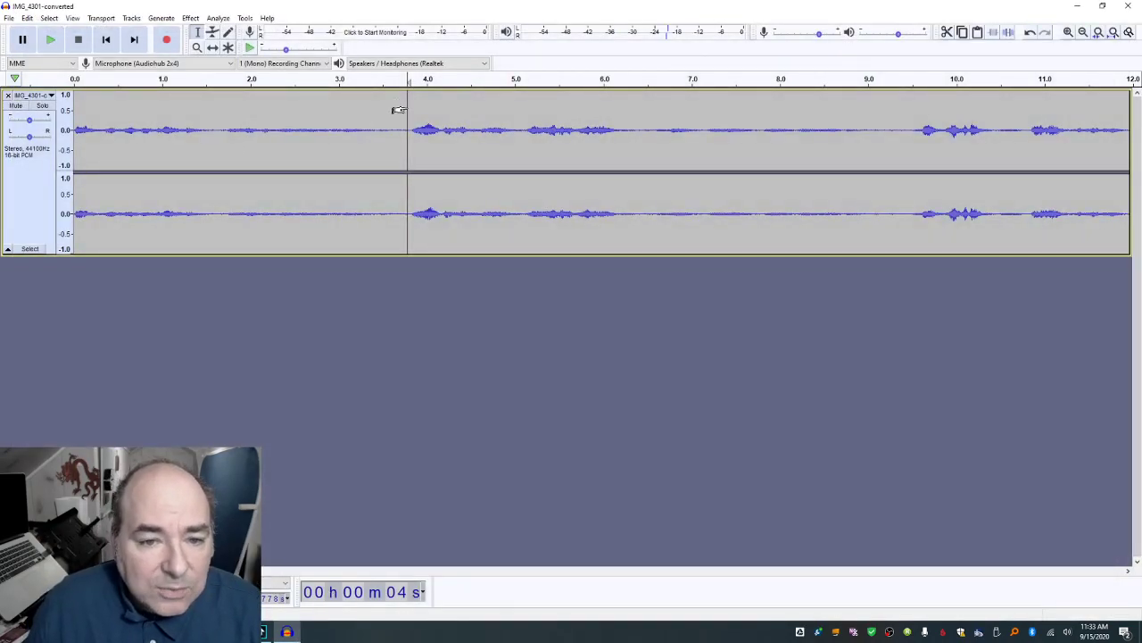
Step: Cut the first 3.77 seconds of IMG_4301-converted and paste them into a new project
{"action": "left_click_drag", "start_coordinate": [409, 112], "coordinate": [21, 108]}
{"action": "key", "text": "Delete"}
{"action": "left_click", "coordinate": [8, 18]}
{"action": "left_click", "coordinate": [30, 41]}
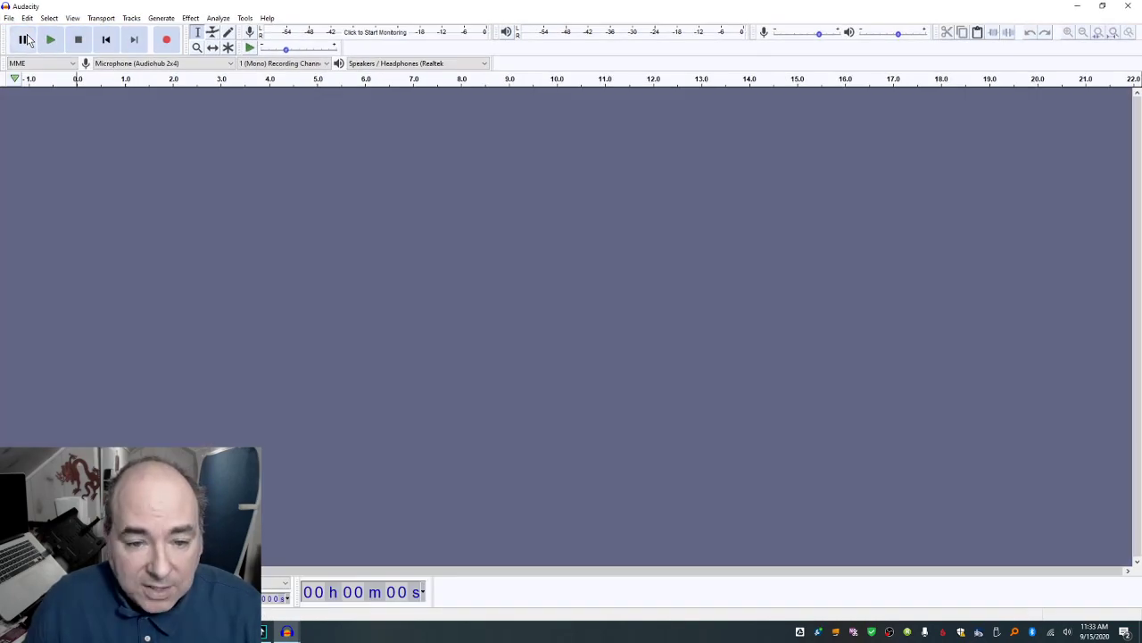
{"action": "key", "text": "ctrl+v"}
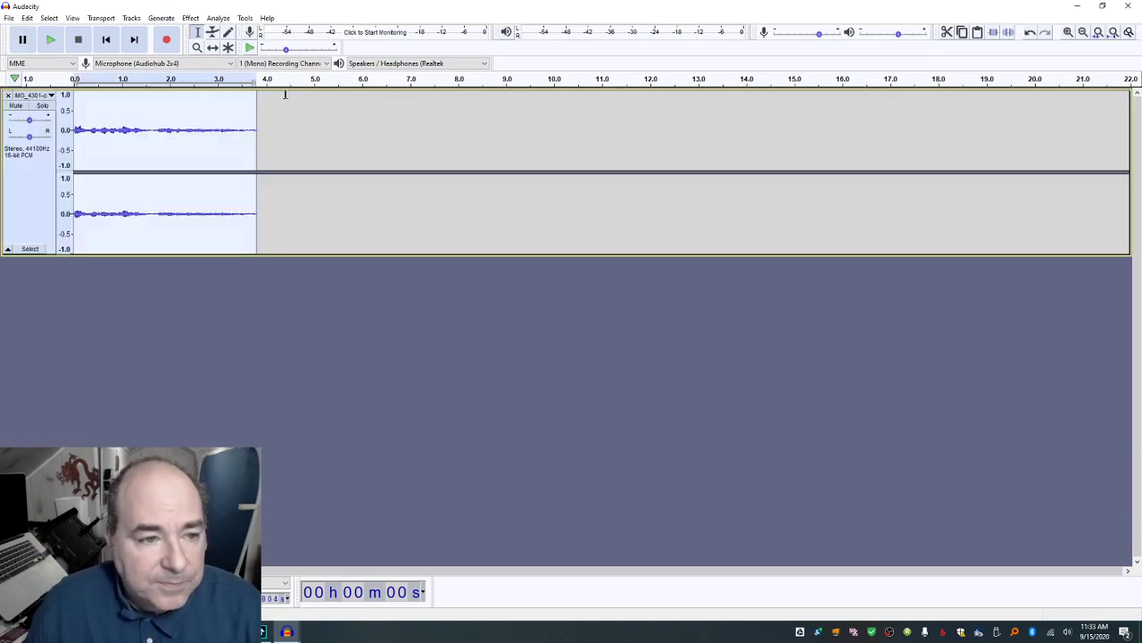
Step: Export the pasted clip as c02 WAV and close the untitled project unsaved
{"action": "left_click", "coordinate": [9, 19]}
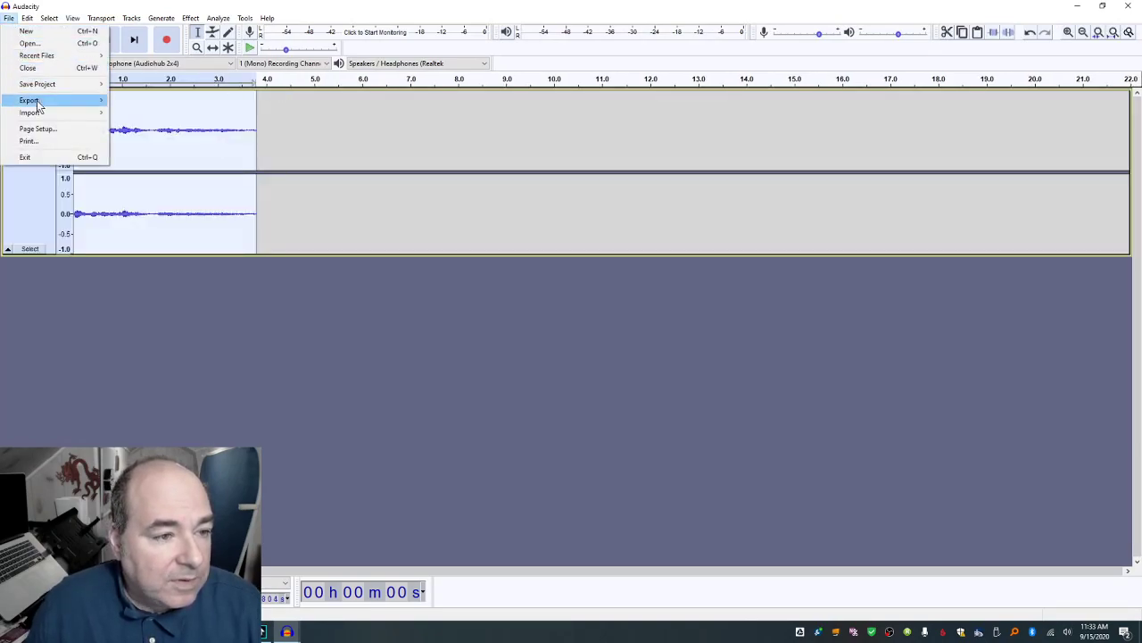
{"action": "mouse_move", "coordinate": [89, 100]}
{"action": "left_click", "coordinate": [155, 114]}
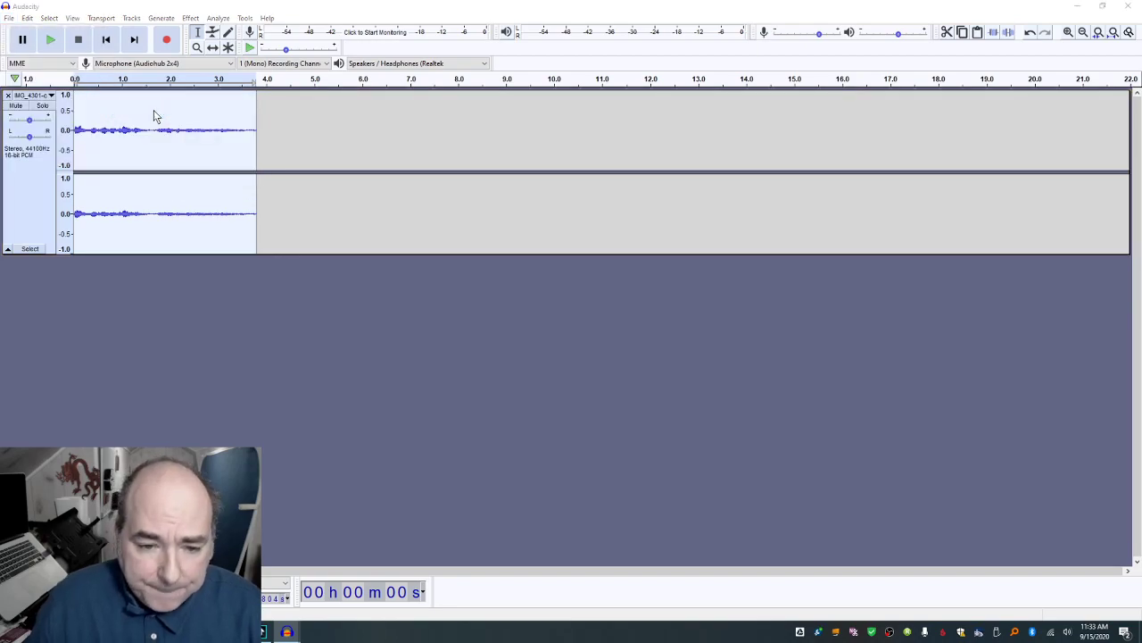
{"action": "type", "text": "c02"}
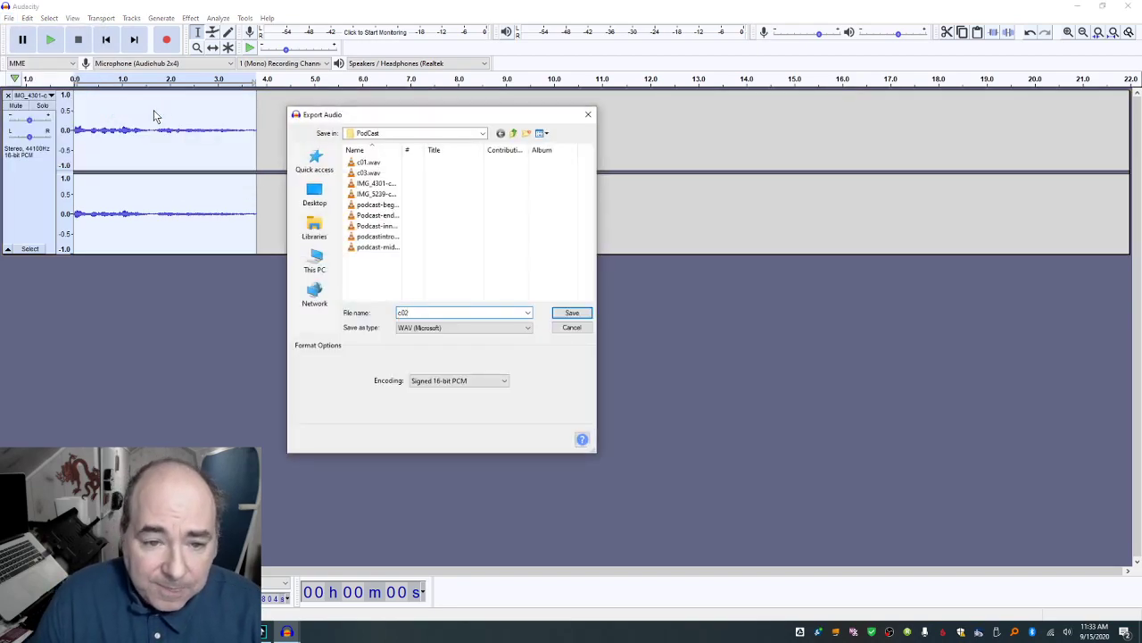
{"action": "key", "text": "Return"}
{"action": "key", "text": "Return"}
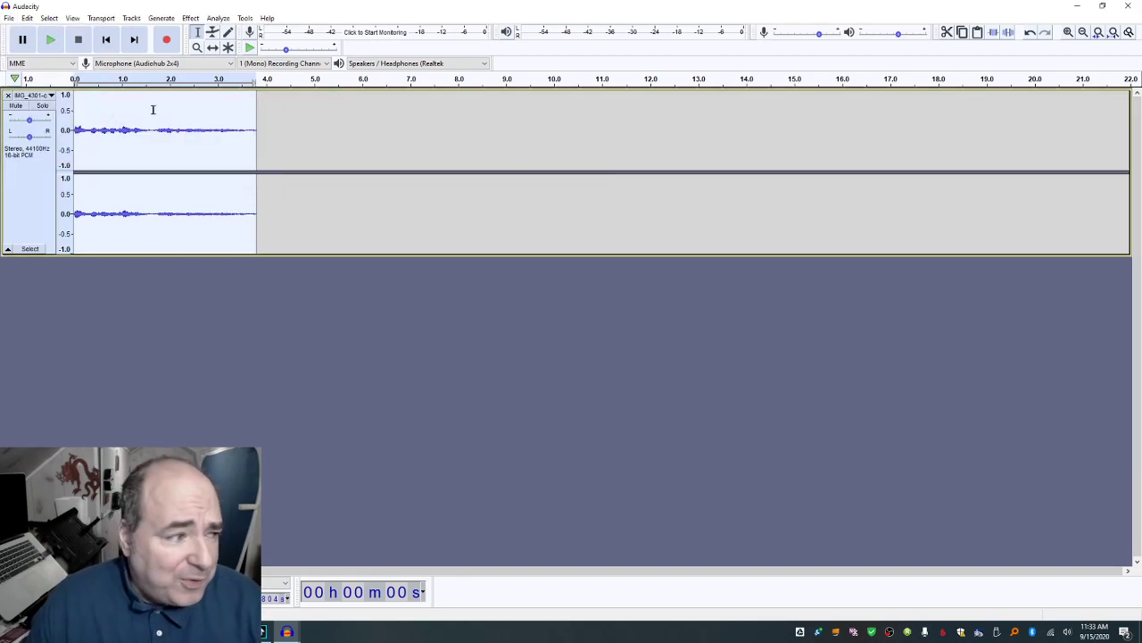
{"action": "key", "text": "ctrl+w"}
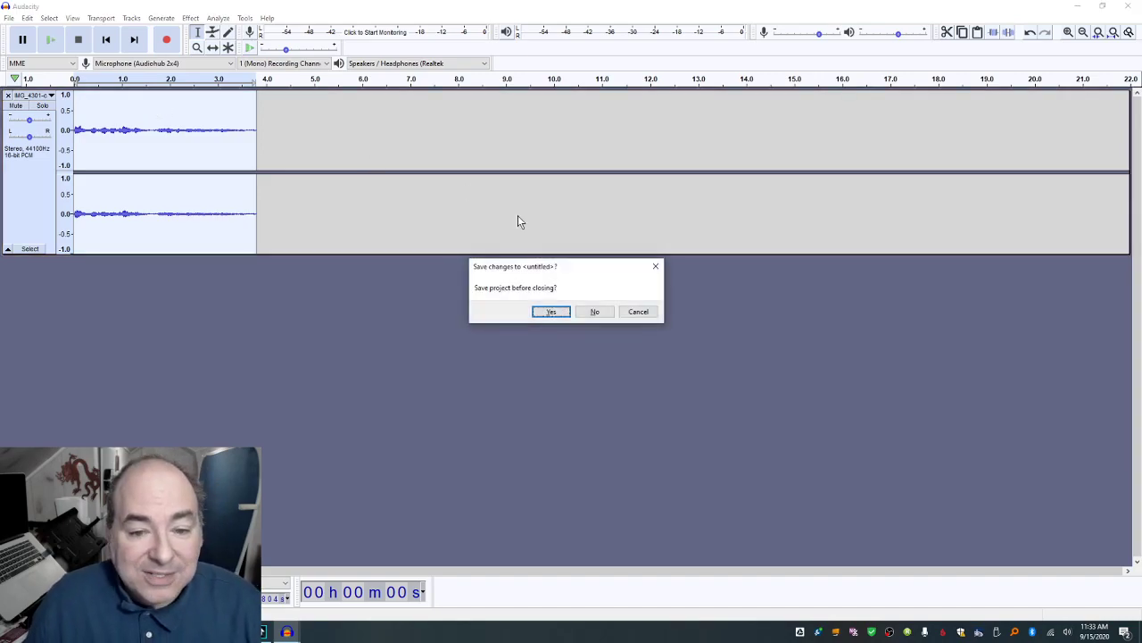
{"action": "left_click", "coordinate": [588, 313]}
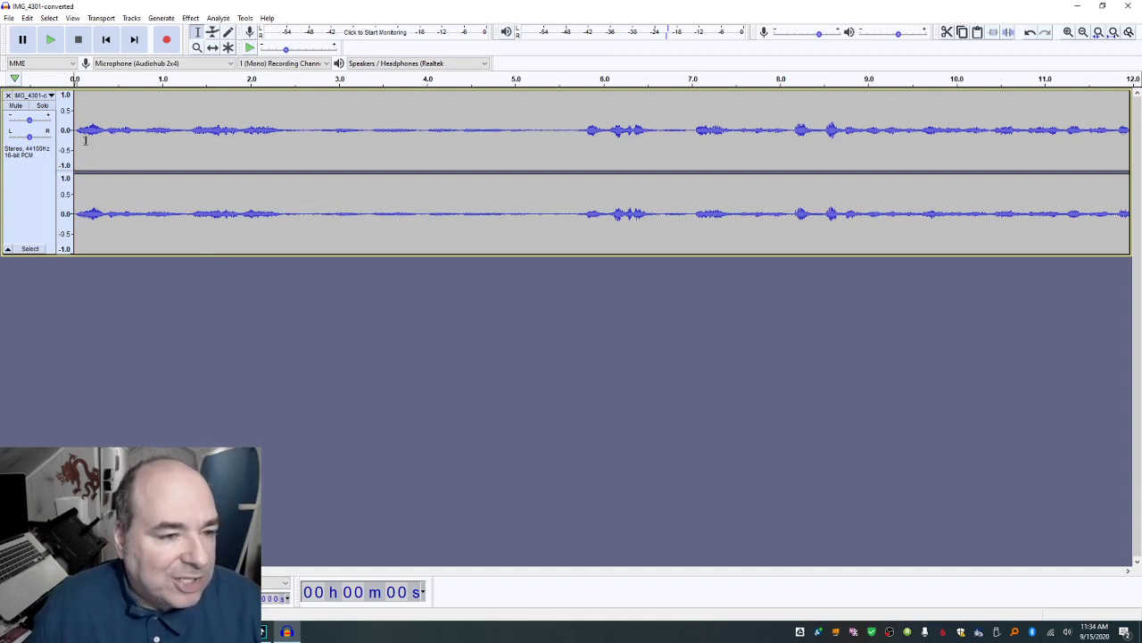
Step: Play IMG_4301-converted and zoom to fit its full 1:25 length in the window
{"action": "key", "text": "space"}
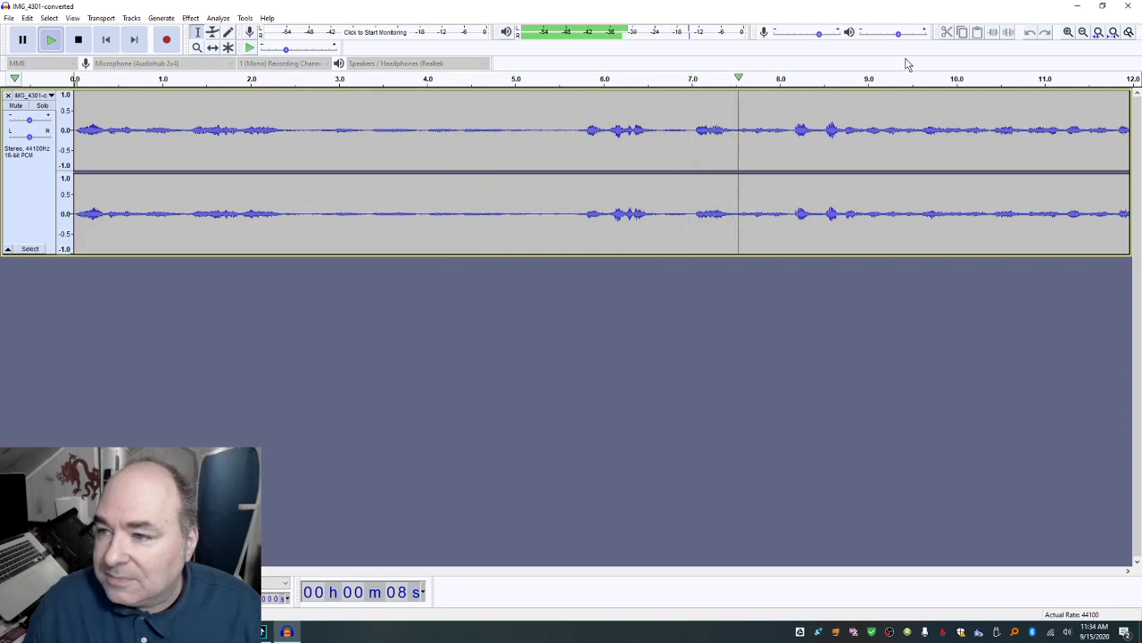
{"action": "key", "text": "ctrl+f"}
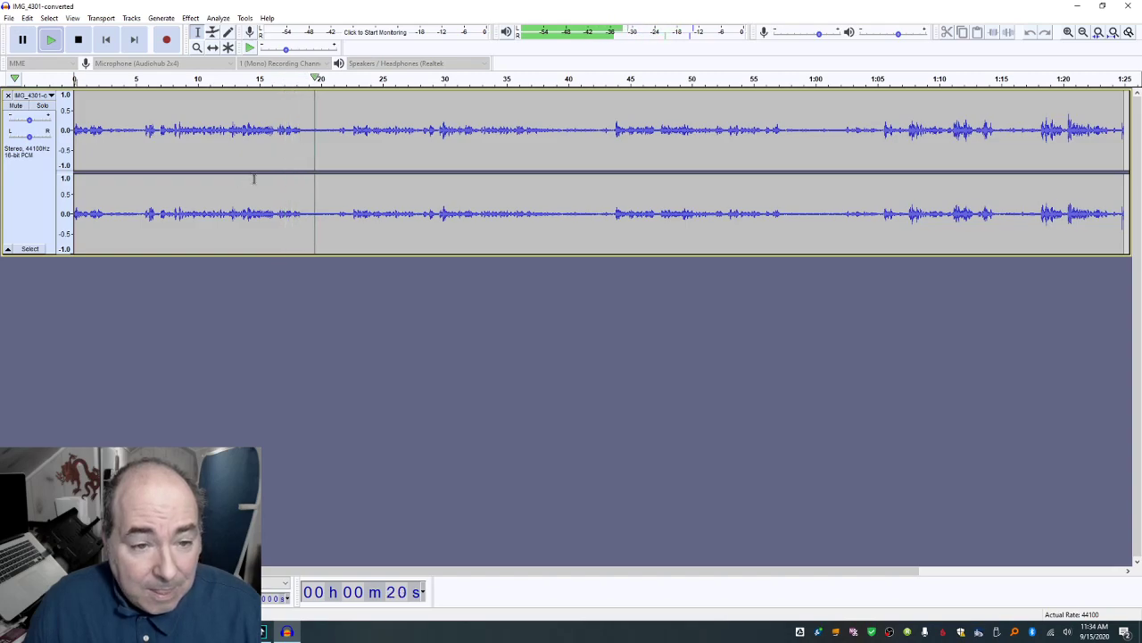
Step: Audition the recording around 16 seconds to pin down the cut point
{"action": "key", "text": "space"}
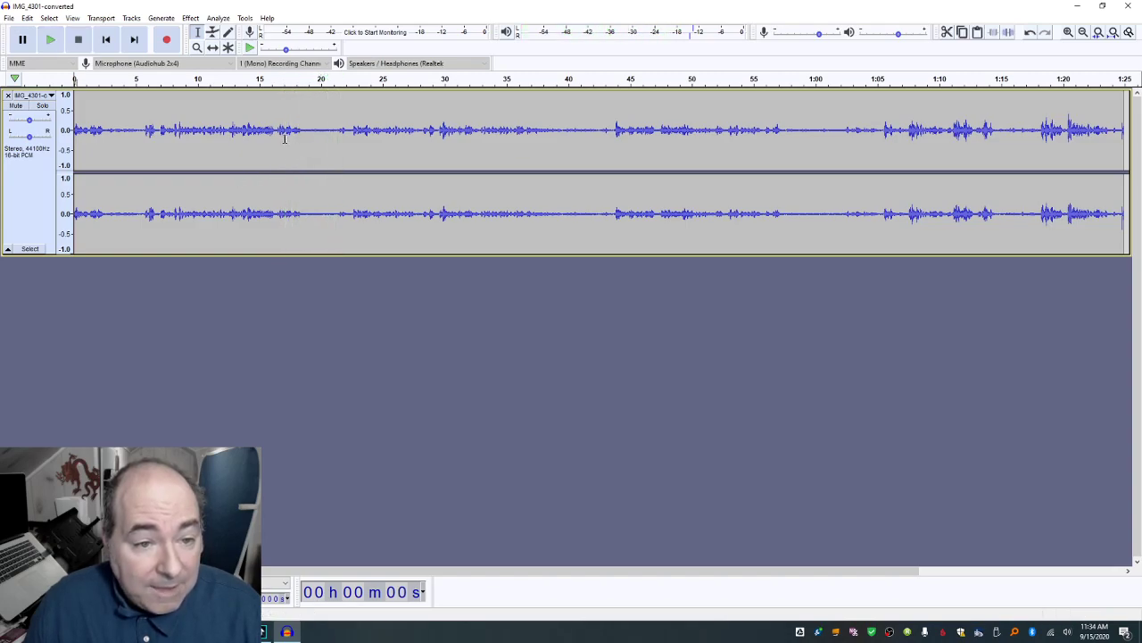
{"action": "left_click", "coordinate": [276, 130]}
{"action": "key", "text": "space"}
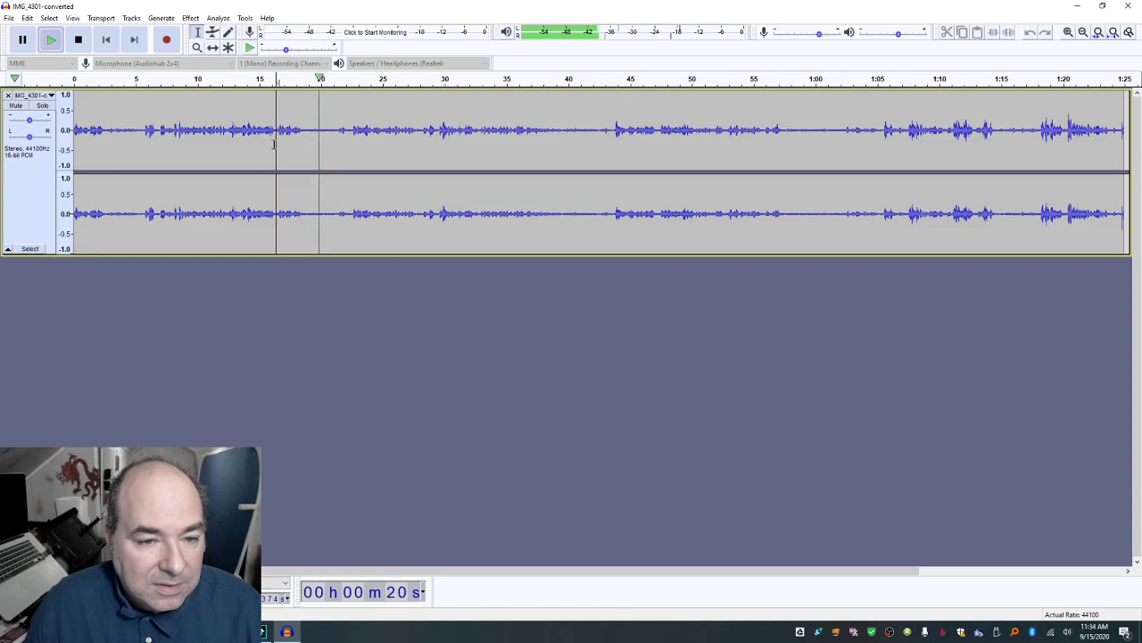
{"action": "key", "text": "space"}
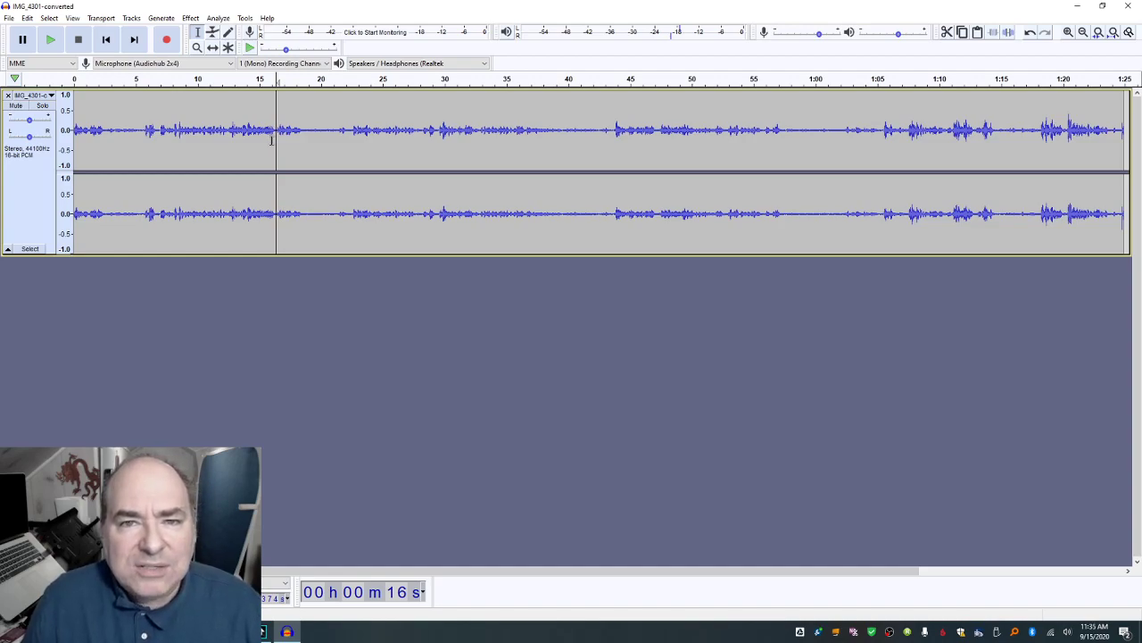
{"action": "left_click", "coordinate": [270, 147]}
{"action": "key", "text": "space"}
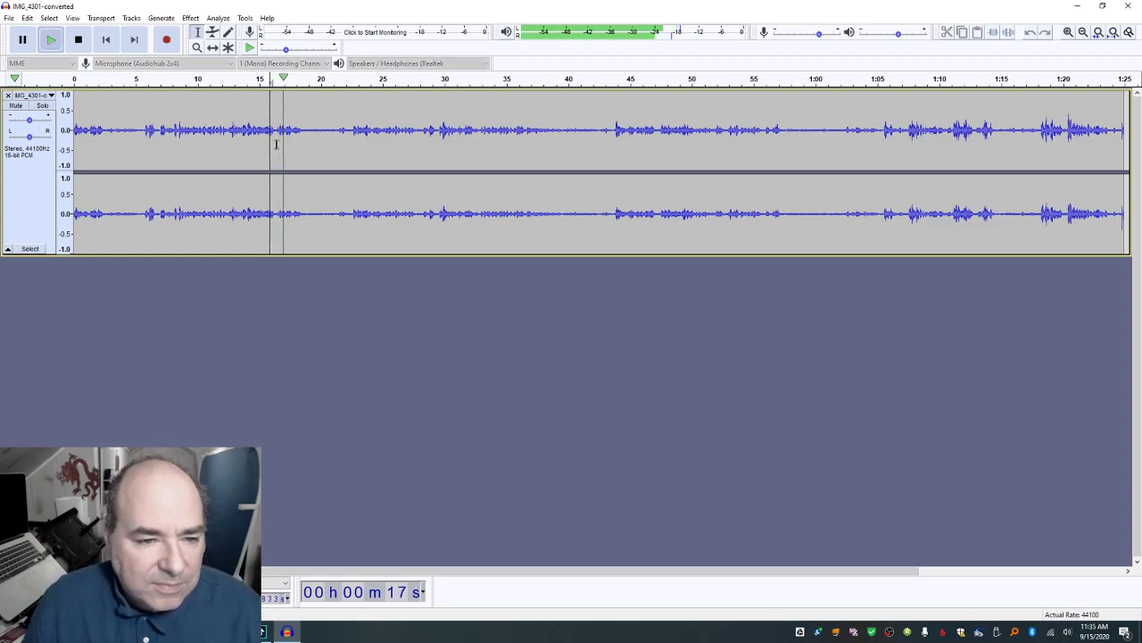
{"action": "left_click", "coordinate": [275, 144]}
{"action": "key", "text": "space"}
{"action": "key", "text": "space"}
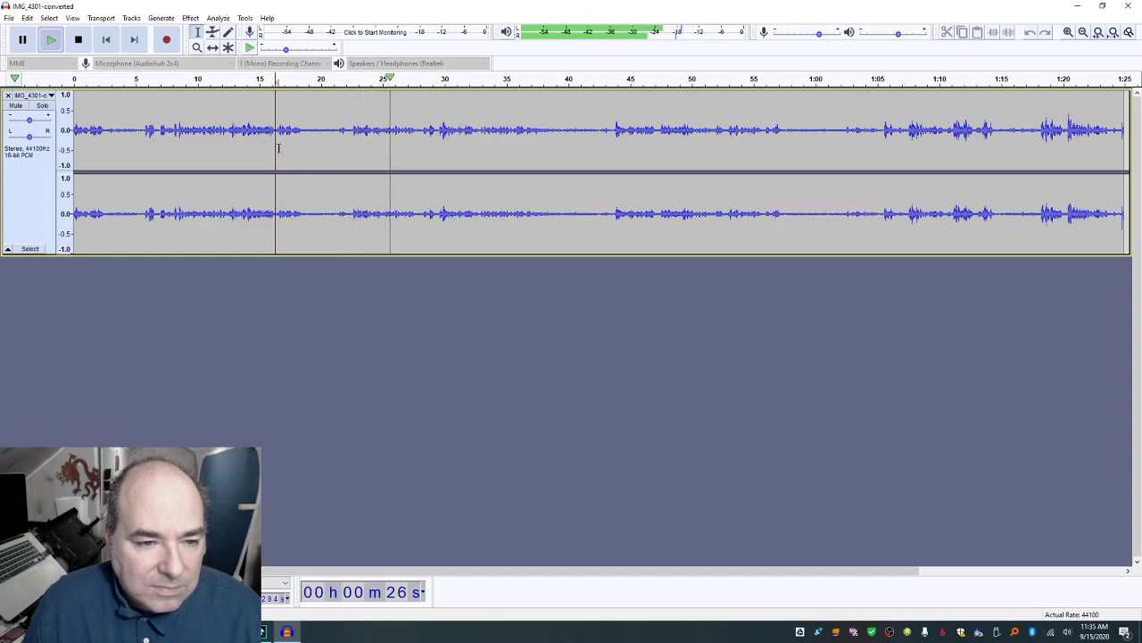
Step: Select and delete the roughly 13-second stretch from 16.5 to 29.5 seconds
{"action": "left_click_drag", "start_coordinate": [276, 151], "coordinate": [446, 164]}
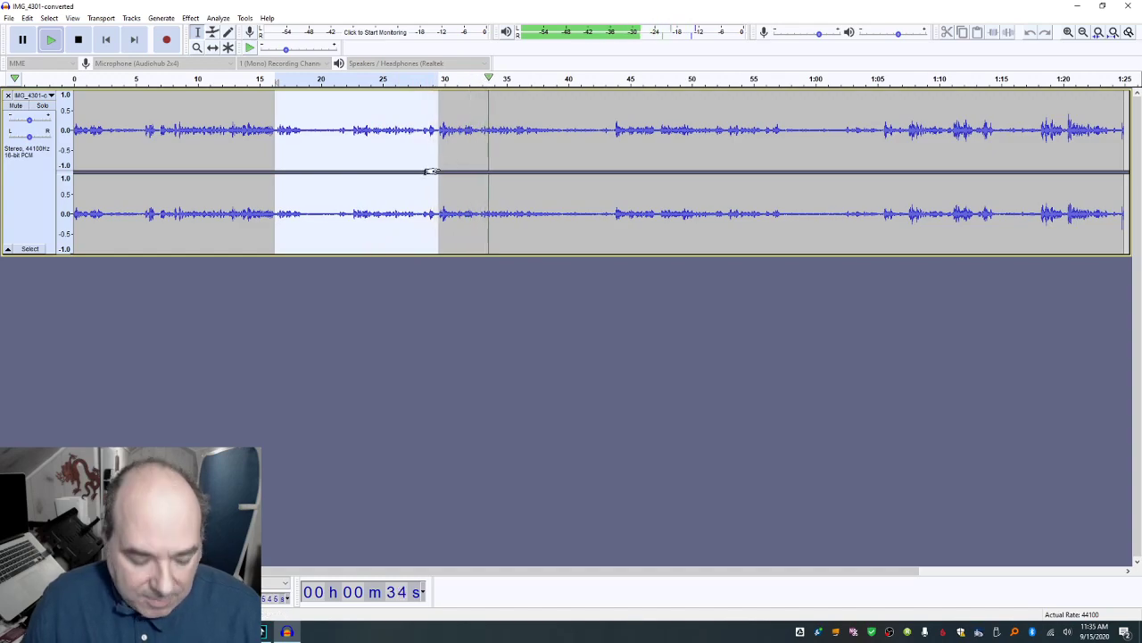
{"action": "key", "text": "space"}
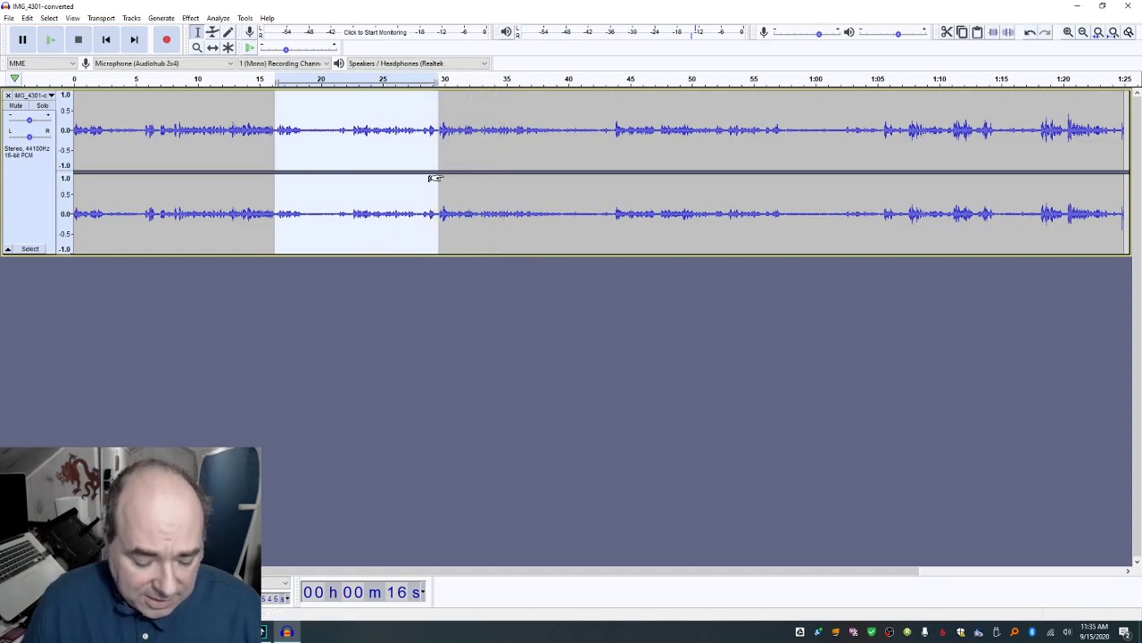
{"action": "key", "text": "Delete"}
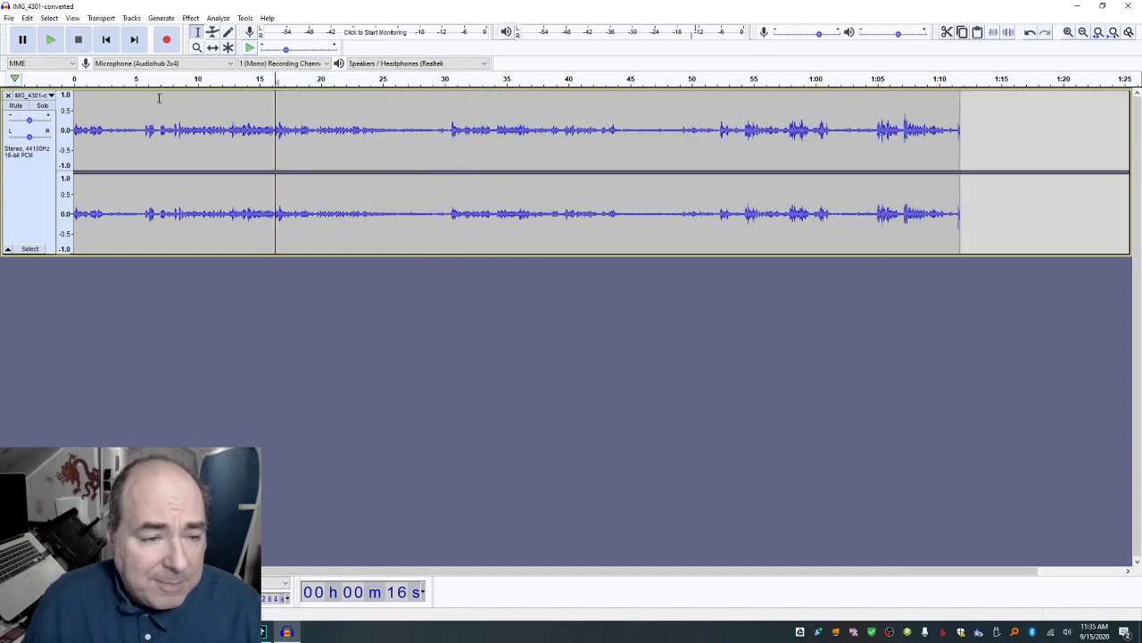
Step: Paste the clip into a new empty project and play it
{"action": "left_click", "coordinate": [9, 20]}
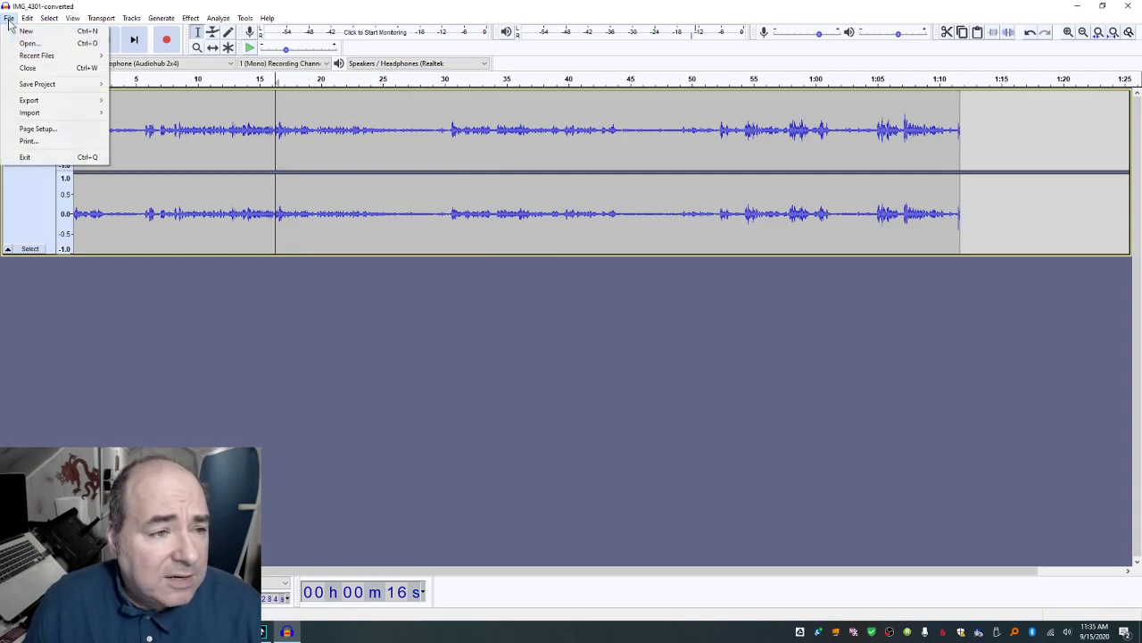
{"action": "left_click", "coordinate": [29, 32]}
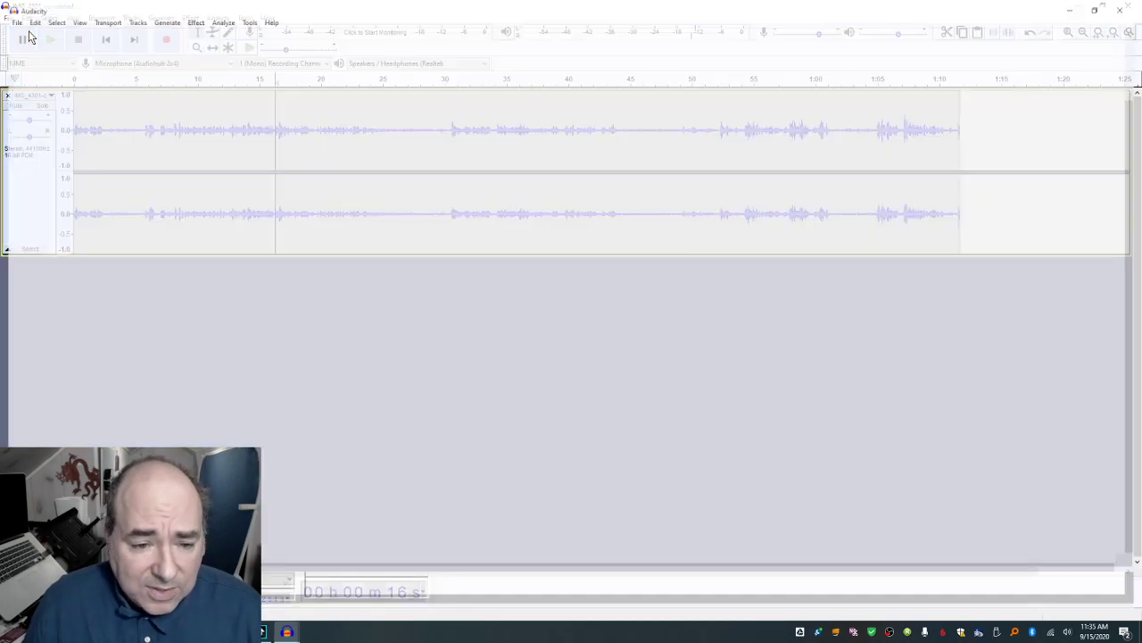
{"action": "key", "text": "ctrl+v"}
{"action": "key", "text": "space"}
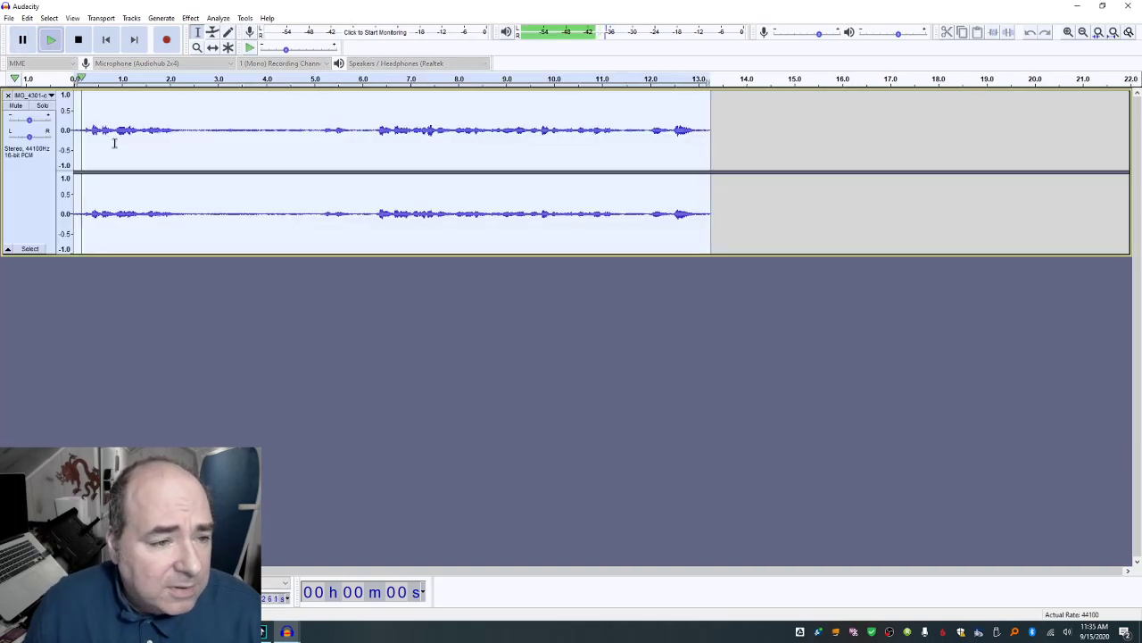
{"action": "key", "text": "space"}
Step: Trim the clip's lead-in, including a final 0.12-second opening sliver
{"action": "left_click_drag", "start_coordinate": [84, 133], "coordinate": [40, 141]}
{"action": "key", "text": "Delete"}
{"action": "key", "text": "space"}
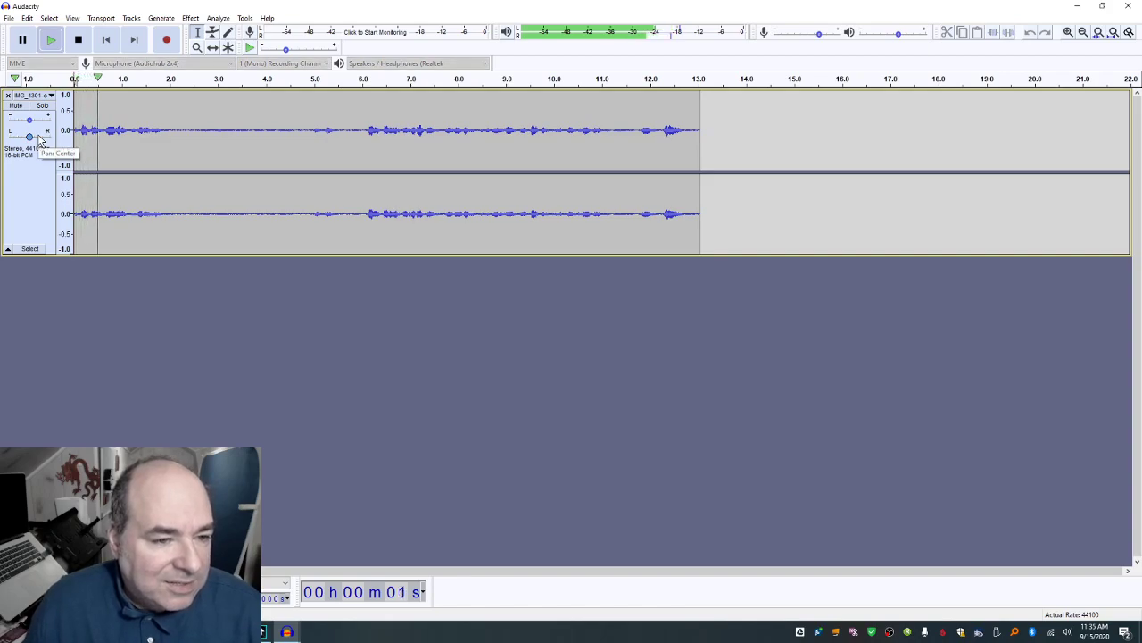
{"action": "key", "text": "space"}
{"action": "key", "text": "space"}
{"action": "key", "text": "space"}
{"action": "key", "text": "space"}
{"action": "key", "text": "space"}
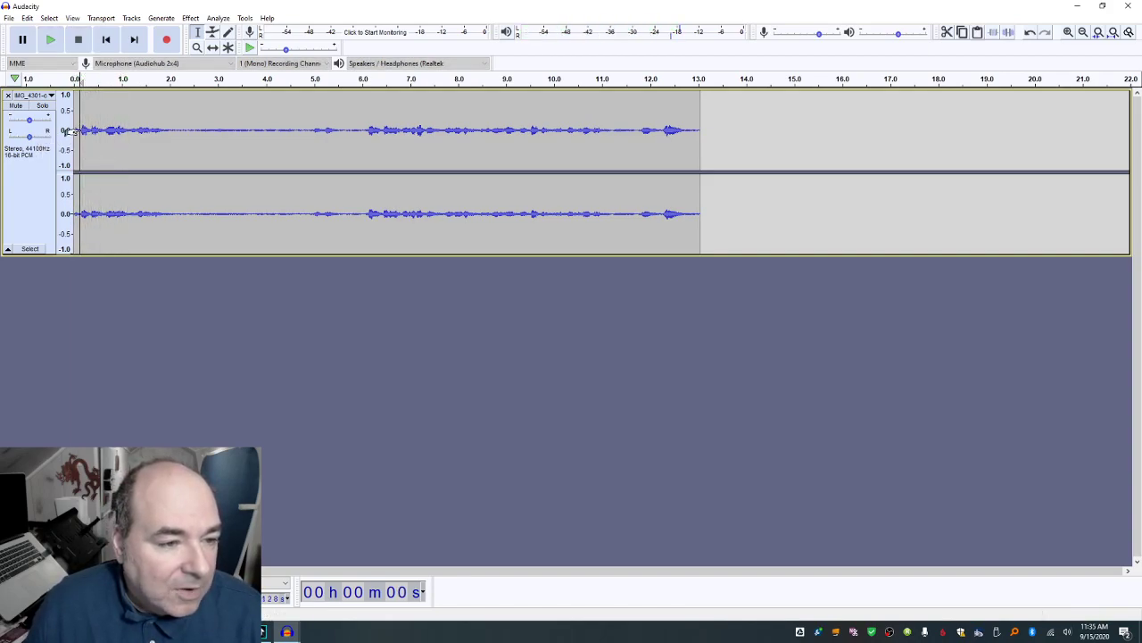
{"action": "left_click", "coordinate": [1069, 33]}
{"action": "left_click", "coordinate": [1068, 33]}
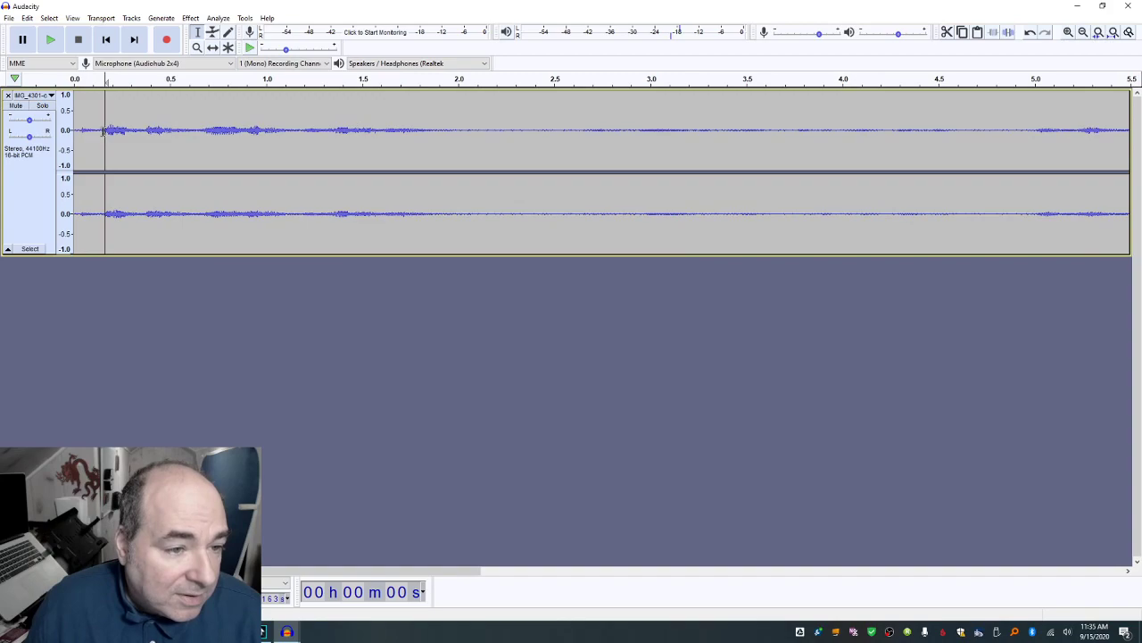
{"action": "left_click_drag", "start_coordinate": [98, 135], "coordinate": [29, 135]}
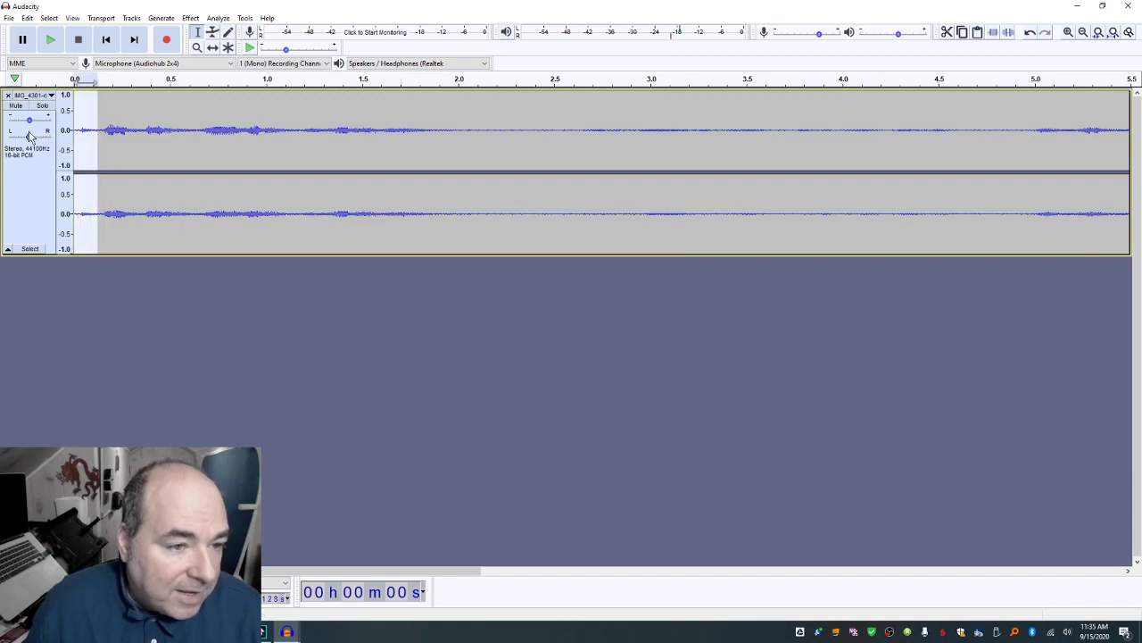
{"action": "key", "text": "Delete"}
{"action": "key", "text": "space"}
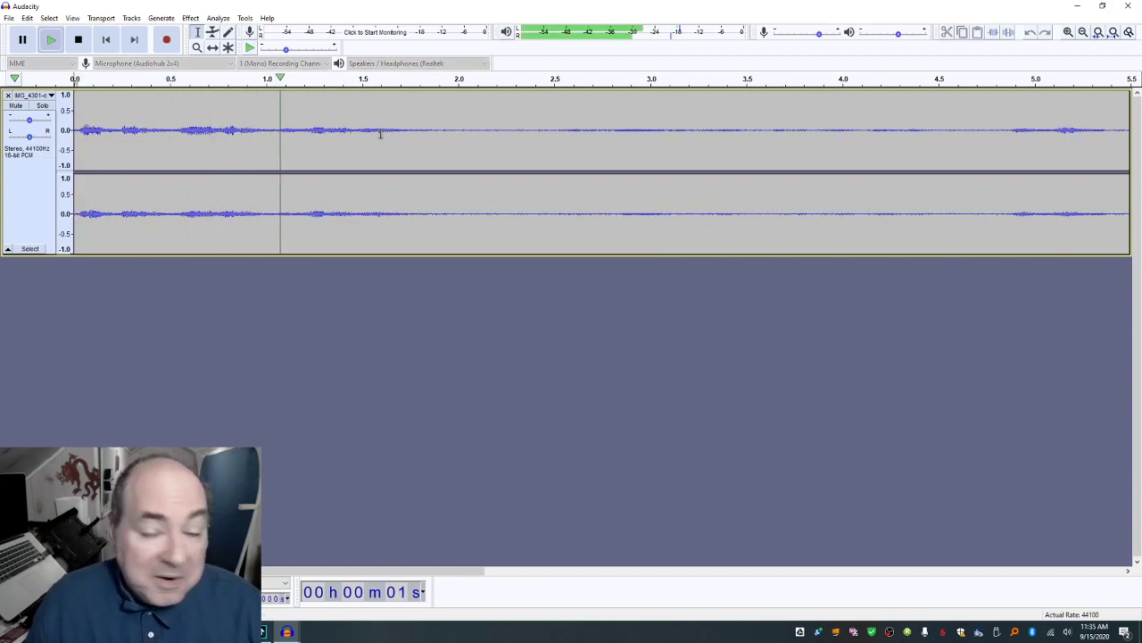
{"action": "left_click", "coordinate": [1115, 33]}
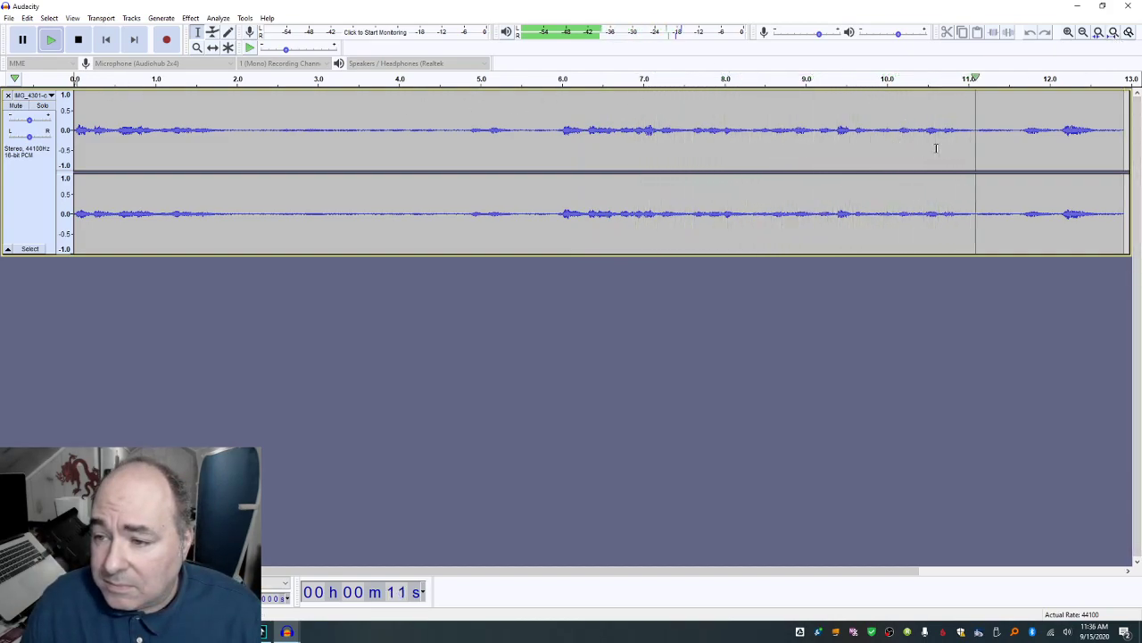
{"action": "key", "text": "space"}
Step: Delete everything after 11.15 seconds and replay from 5.75 seconds to check the ending
{"action": "left_click", "coordinate": [972, 131]}
{"action": "key", "text": "space"}
{"action": "key", "text": "space"}
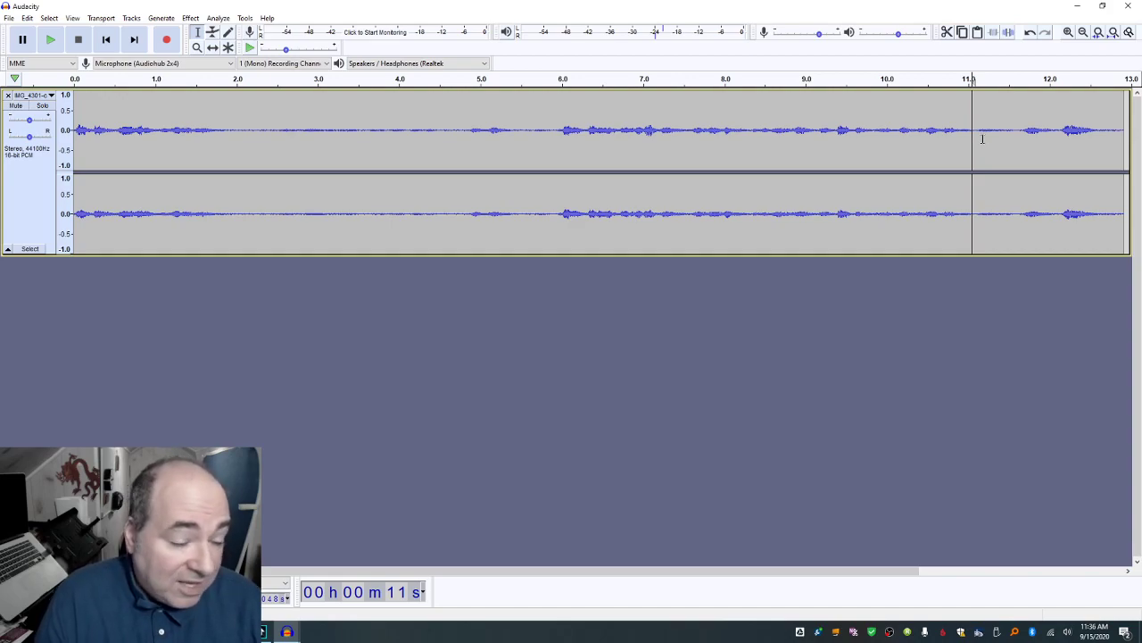
{"action": "left_click", "coordinate": [818, 147]}
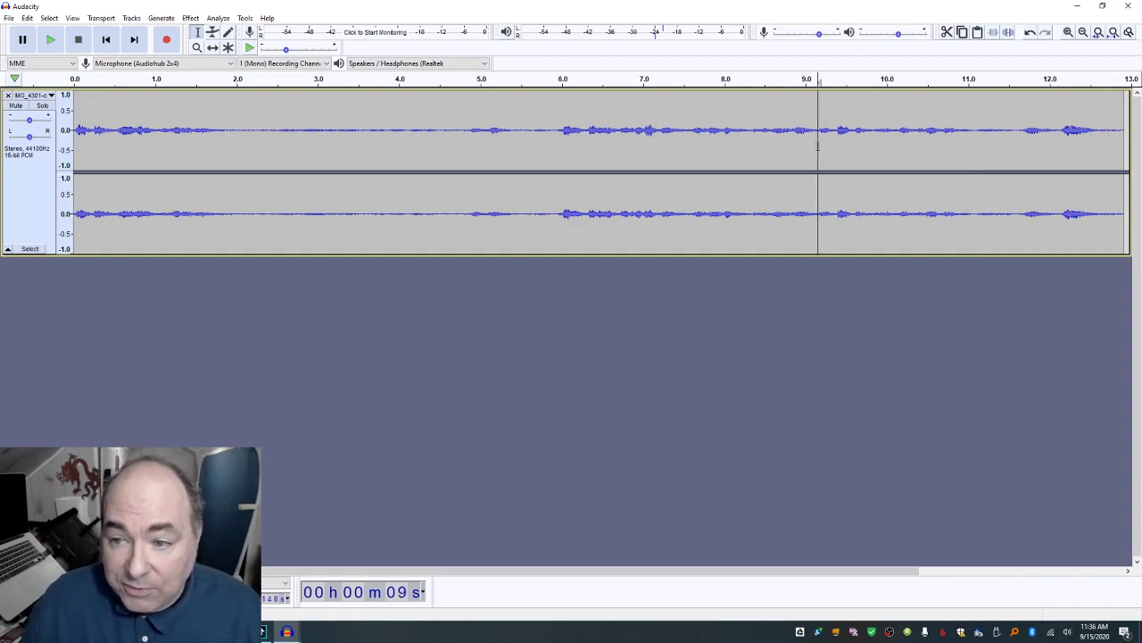
{"action": "key", "text": "space"}
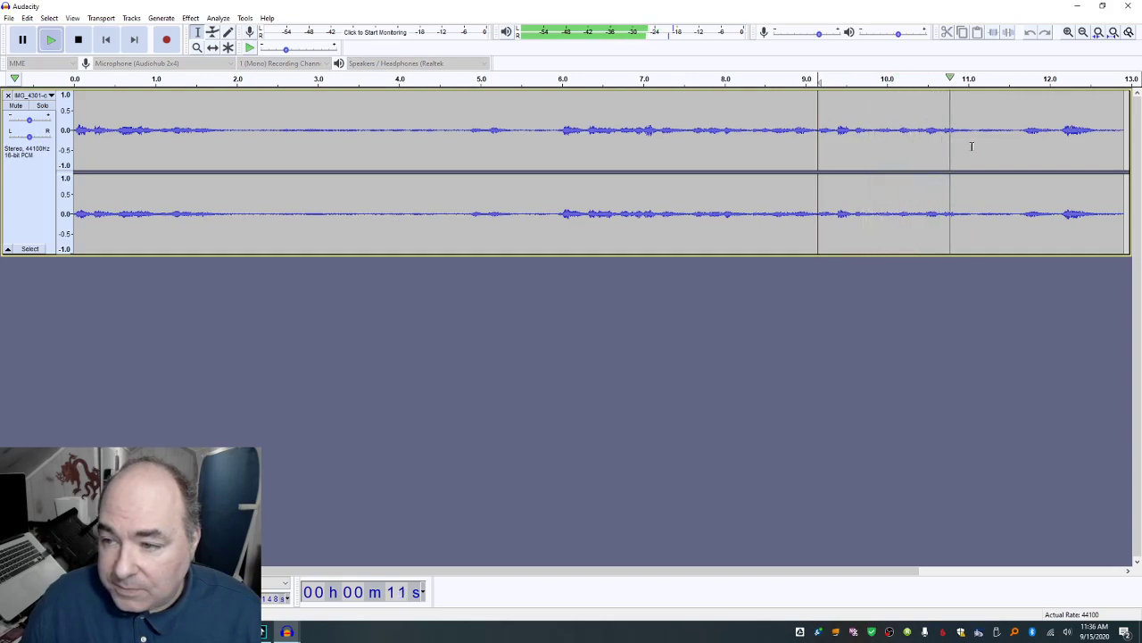
{"action": "key", "text": "space"}
{"action": "left_click", "coordinate": [981, 145]}
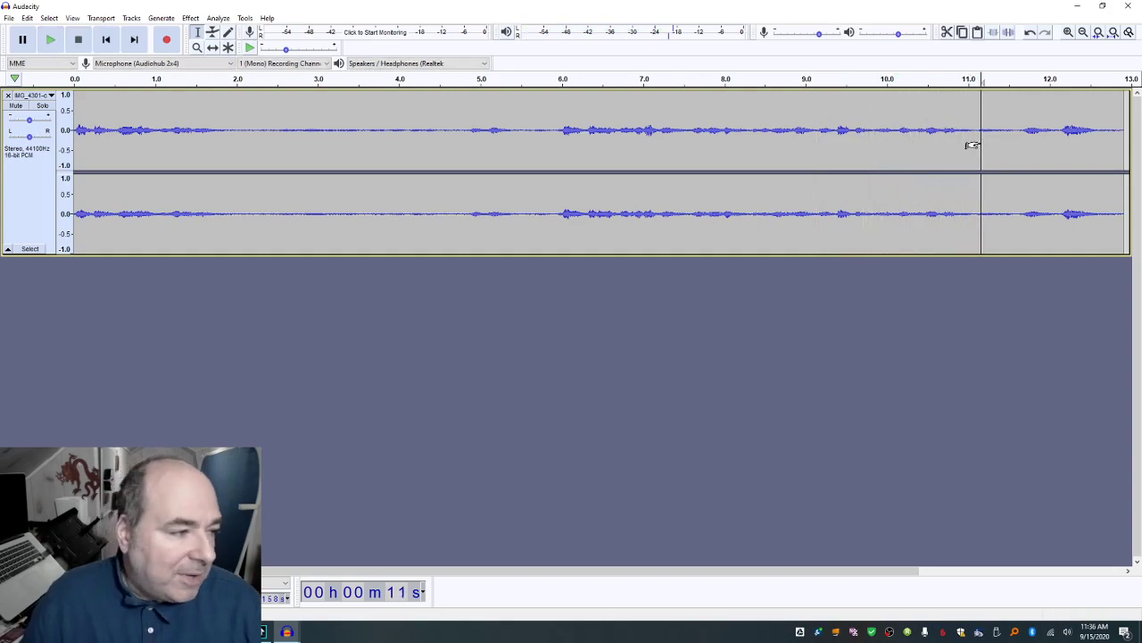
{"action": "key", "text": "space"}
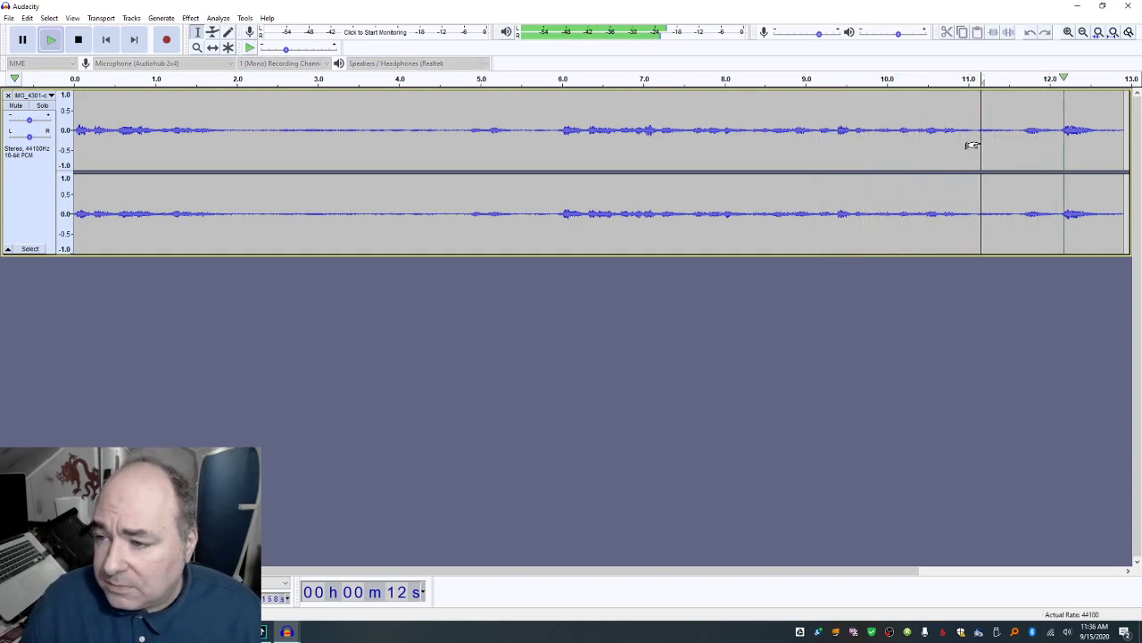
{"action": "left_click_drag", "start_coordinate": [981, 145], "coordinate": [1141, 145]}
{"action": "key", "text": "Delete"}
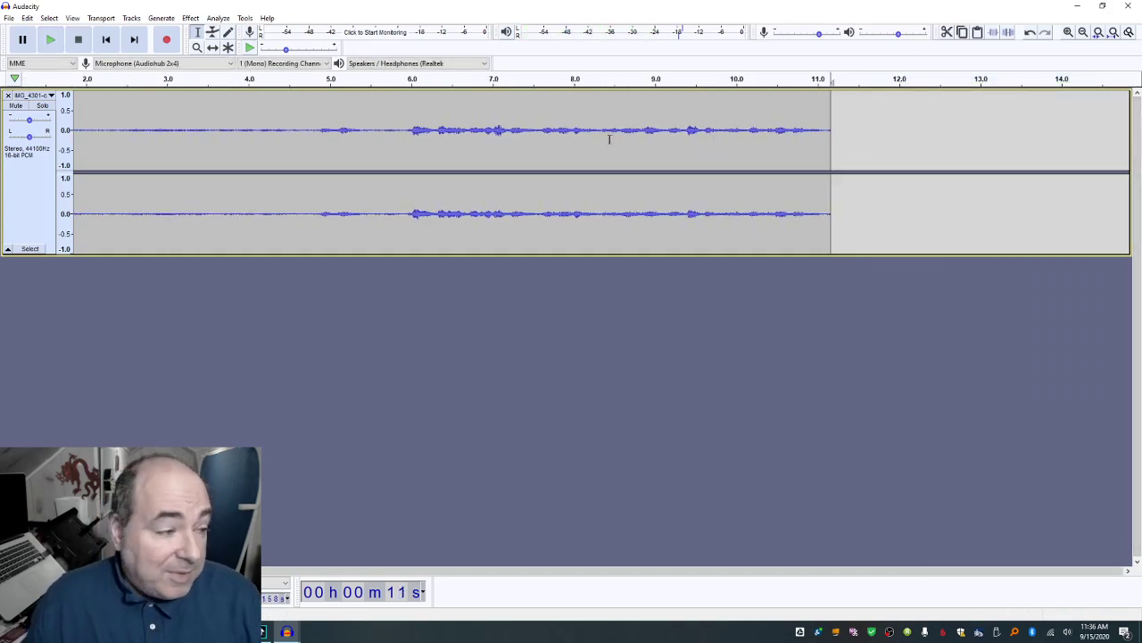
{"action": "left_click", "coordinate": [391, 159]}
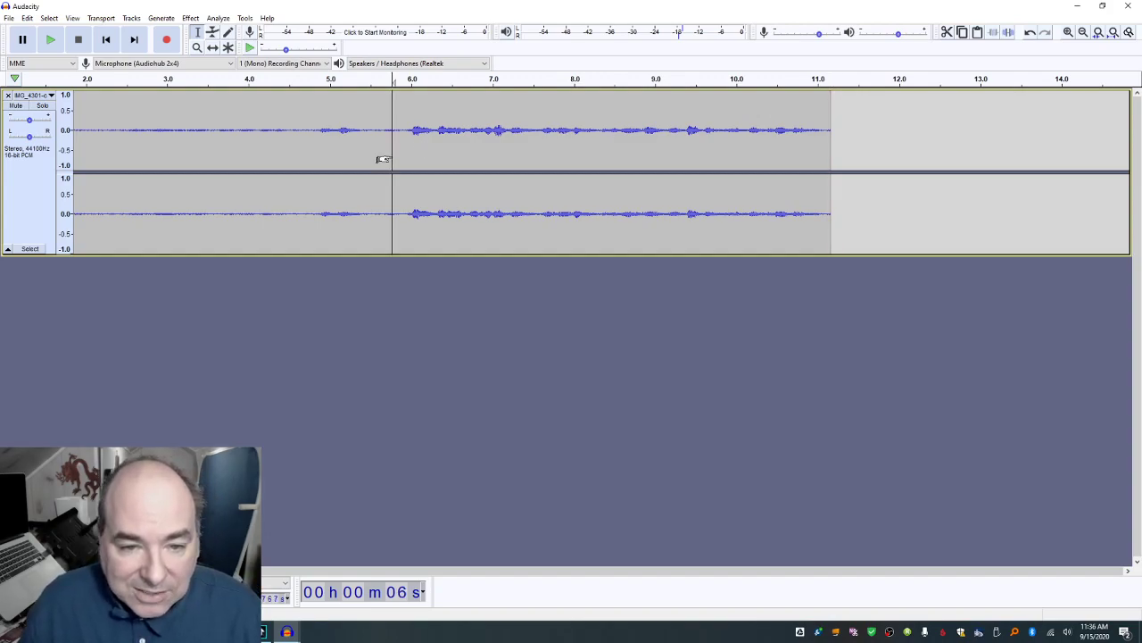
{"action": "key", "text": "space"}
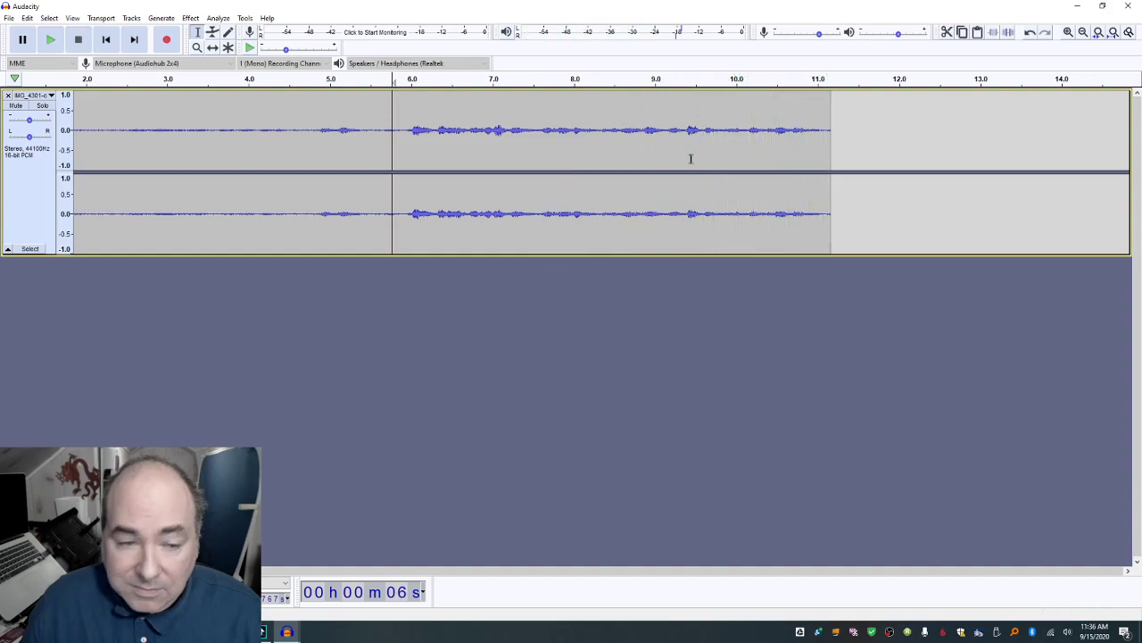
Step: Export the trimmed clip as c04 WAV into PodCast and close the project unsaved
{"action": "left_click", "coordinate": [8, 18]}
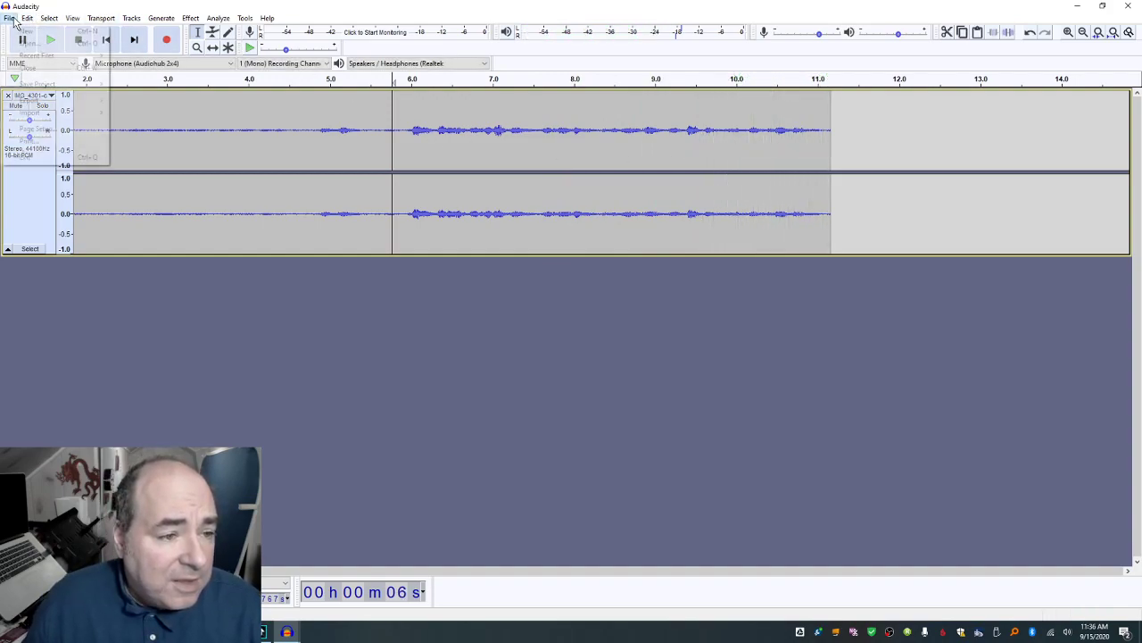
{"action": "mouse_move", "coordinate": [82, 110]}
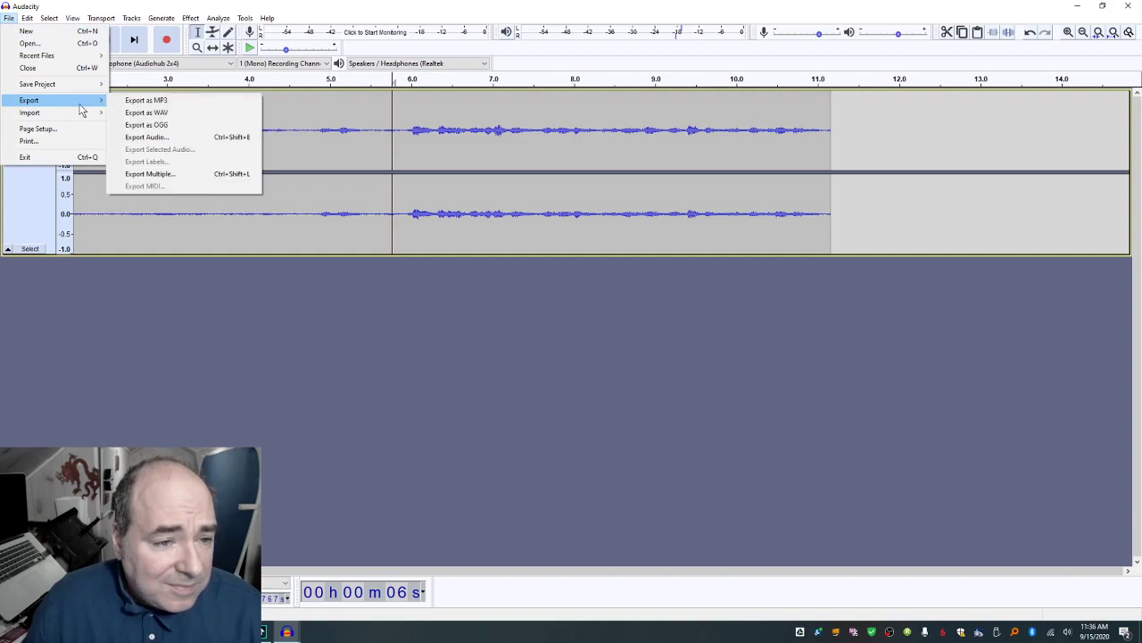
{"action": "left_click", "coordinate": [134, 102]}
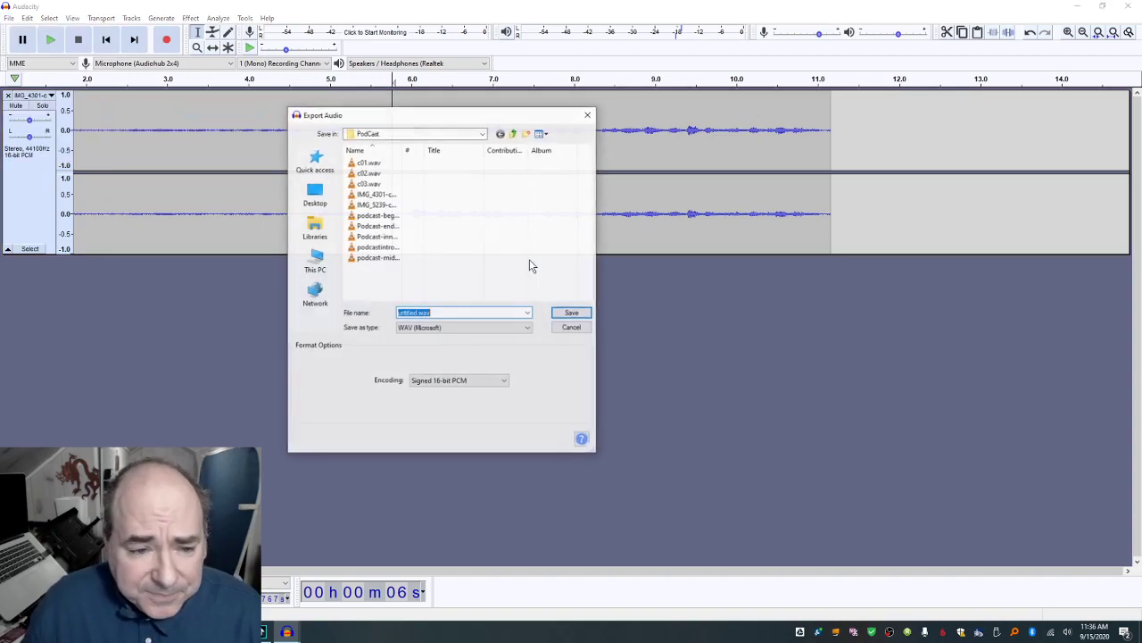
{"action": "type", "text": "c04"}
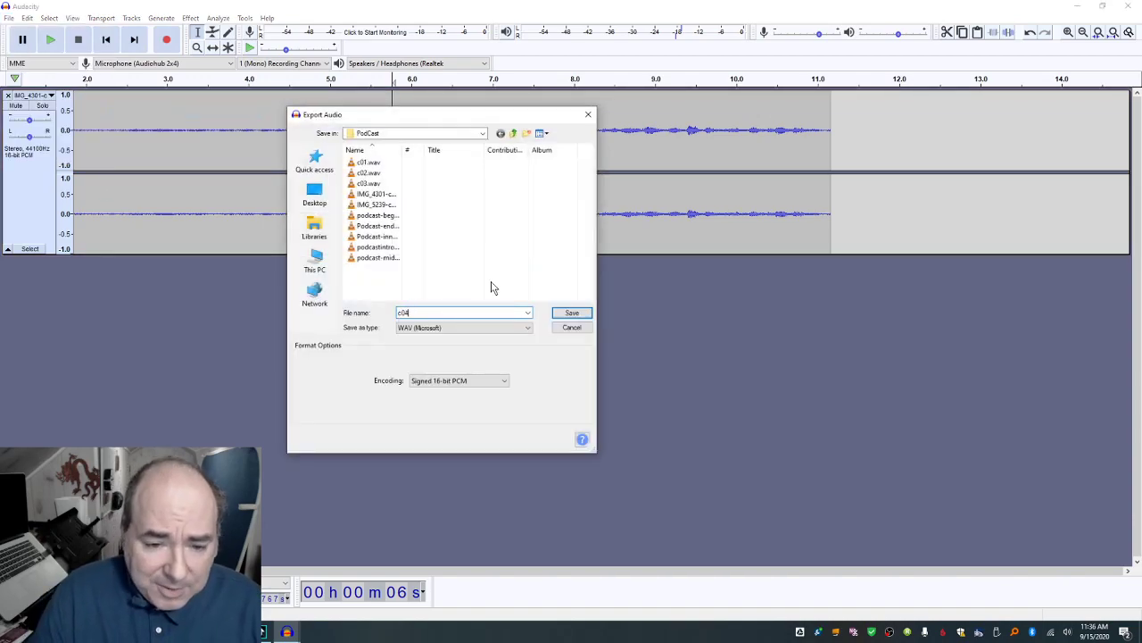
{"action": "key", "text": "Return"}
{"action": "key", "text": "Return"}
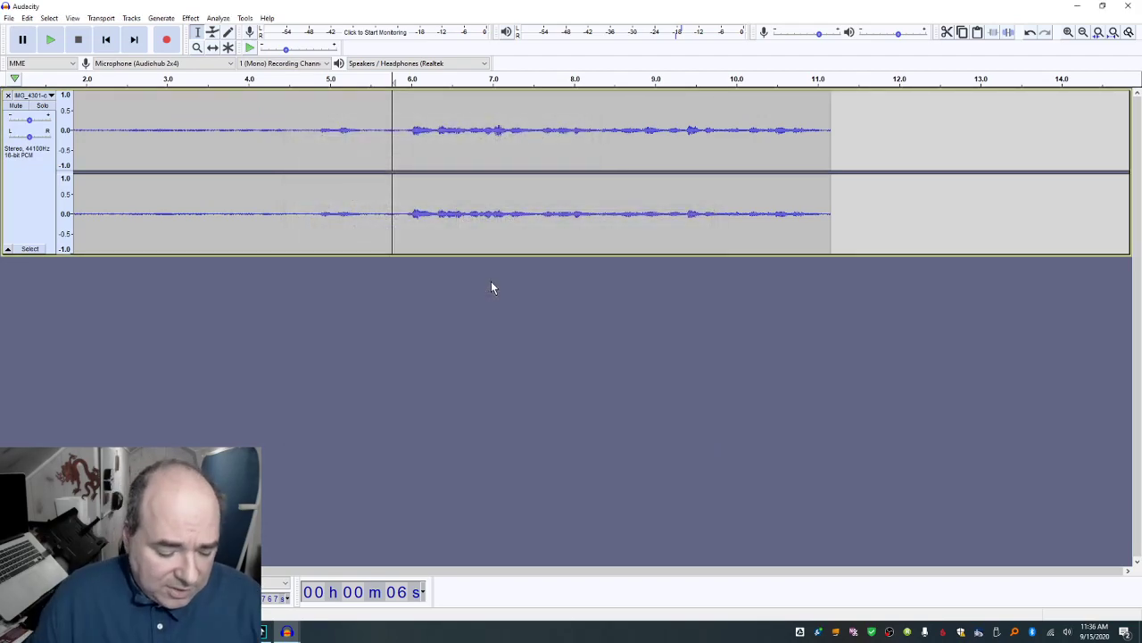
{"action": "key", "text": "ctrl+w"}
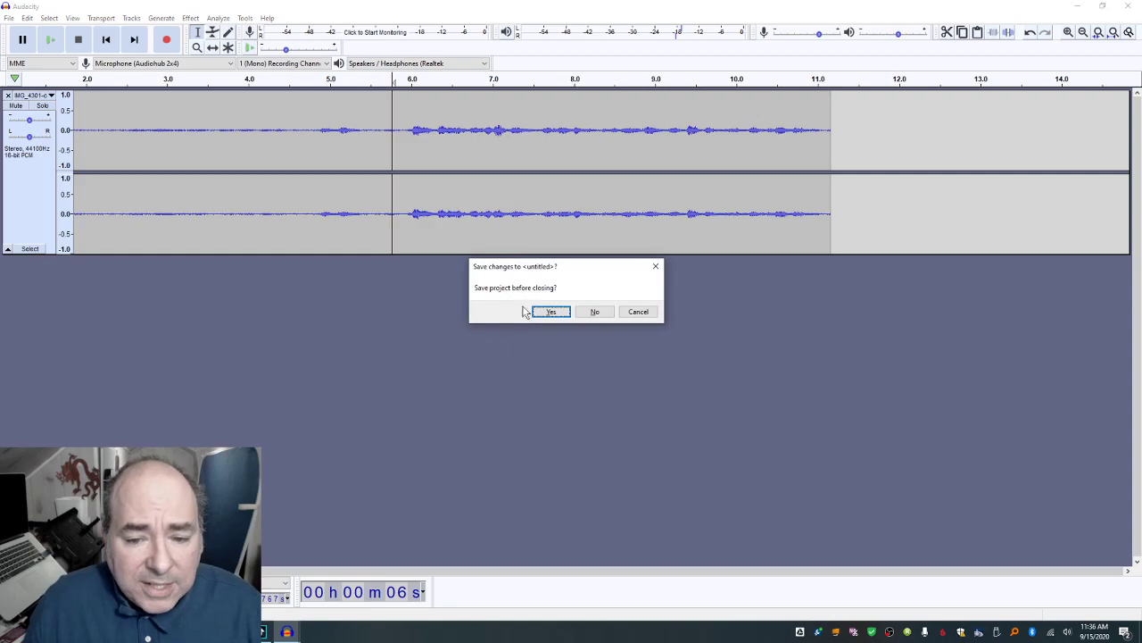
{"action": "left_click", "coordinate": [596, 311]}
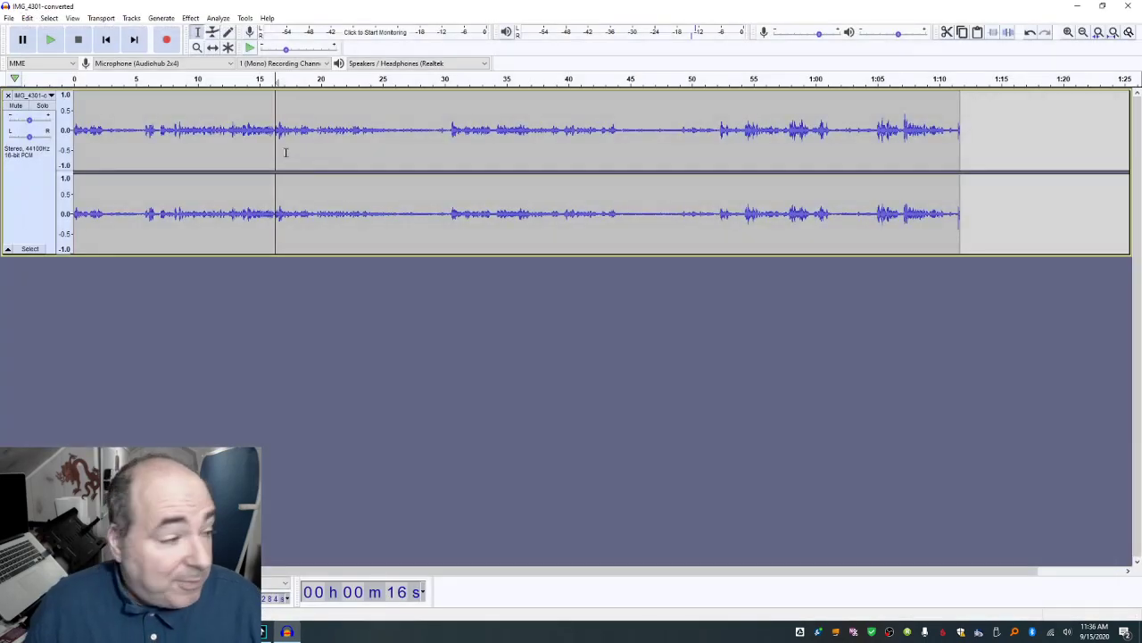
Step: Review IMG_4301-converted by playing from 16 seconds, 50 seconds and 1:05
{"action": "key", "text": "space"}
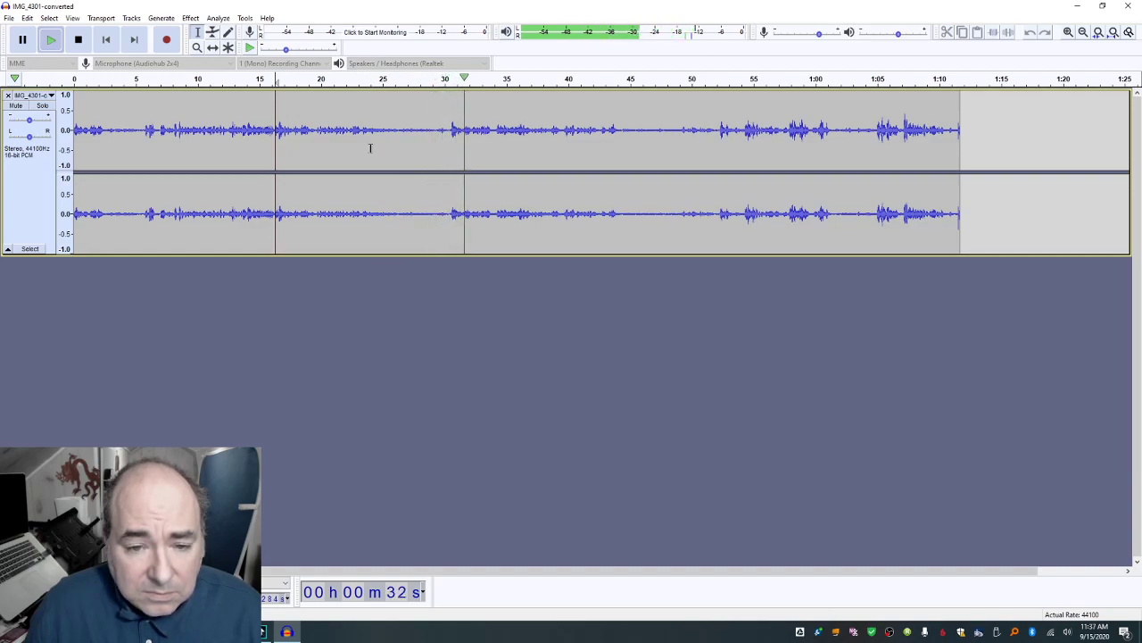
{"action": "key", "text": "space"}
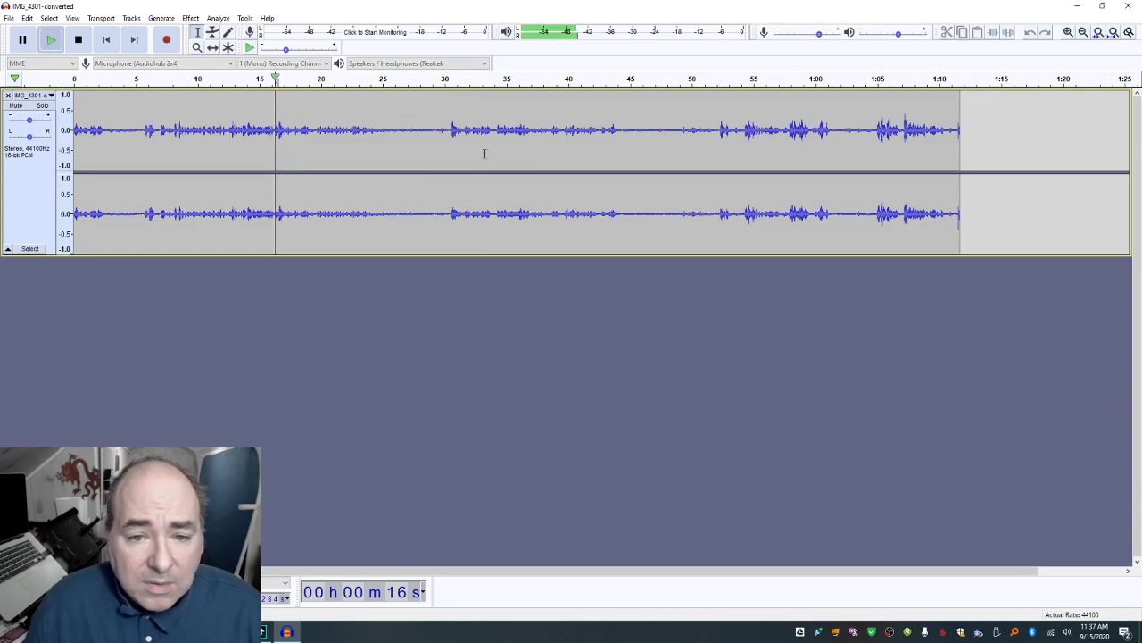
{"action": "key", "text": "space"}
{"action": "key", "text": "space"}
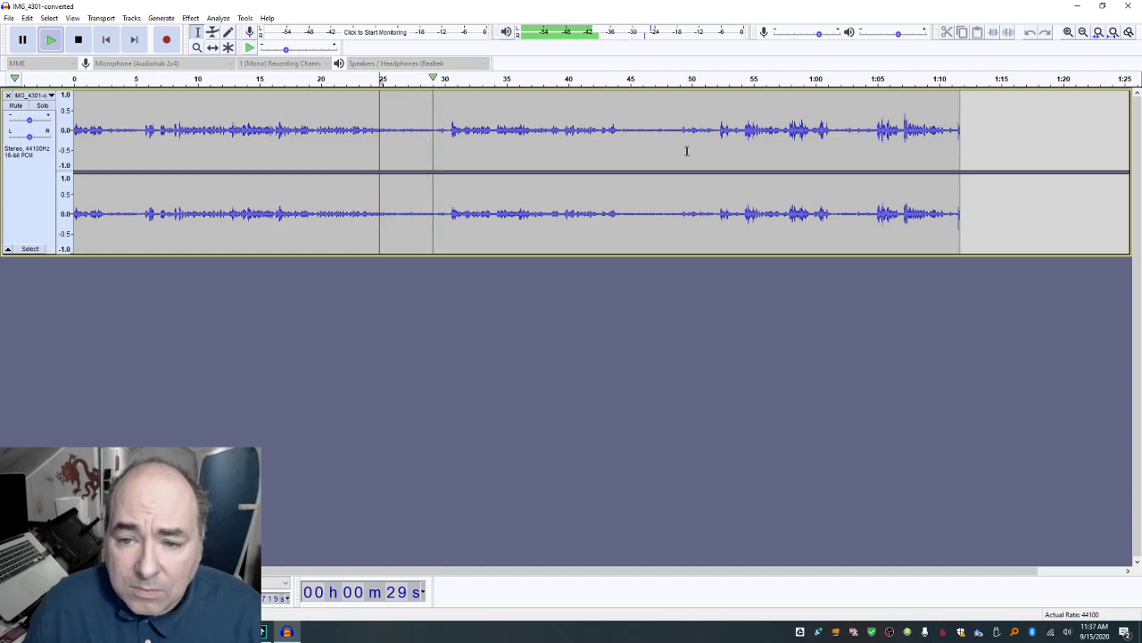
{"action": "left_click", "coordinate": [694, 164]}
{"action": "key", "text": "space"}
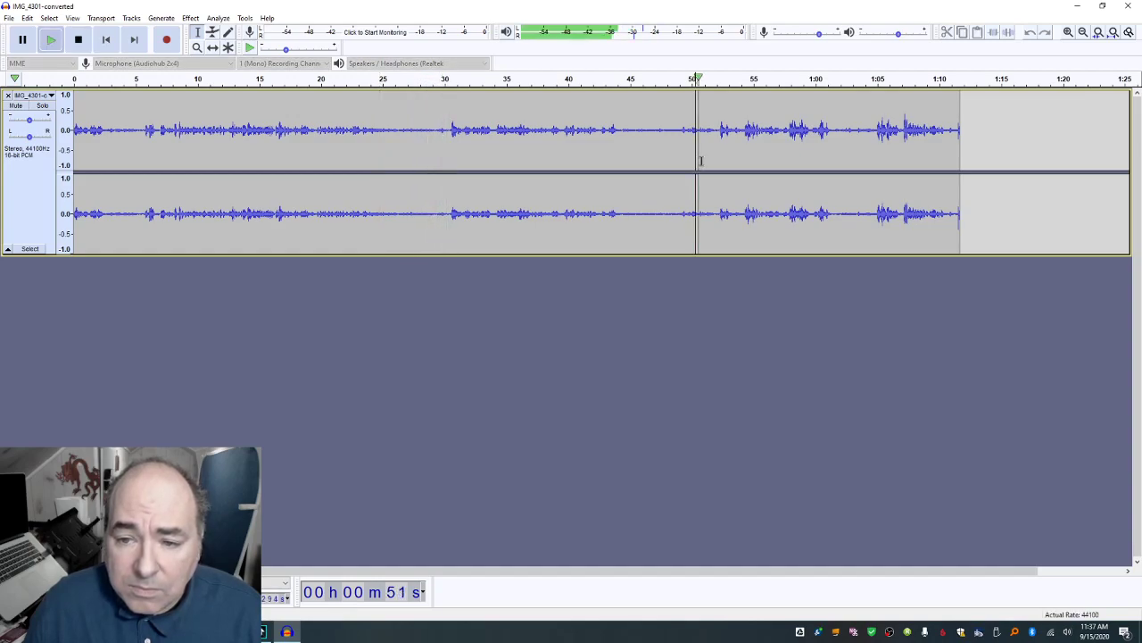
{"action": "key", "text": "space"}
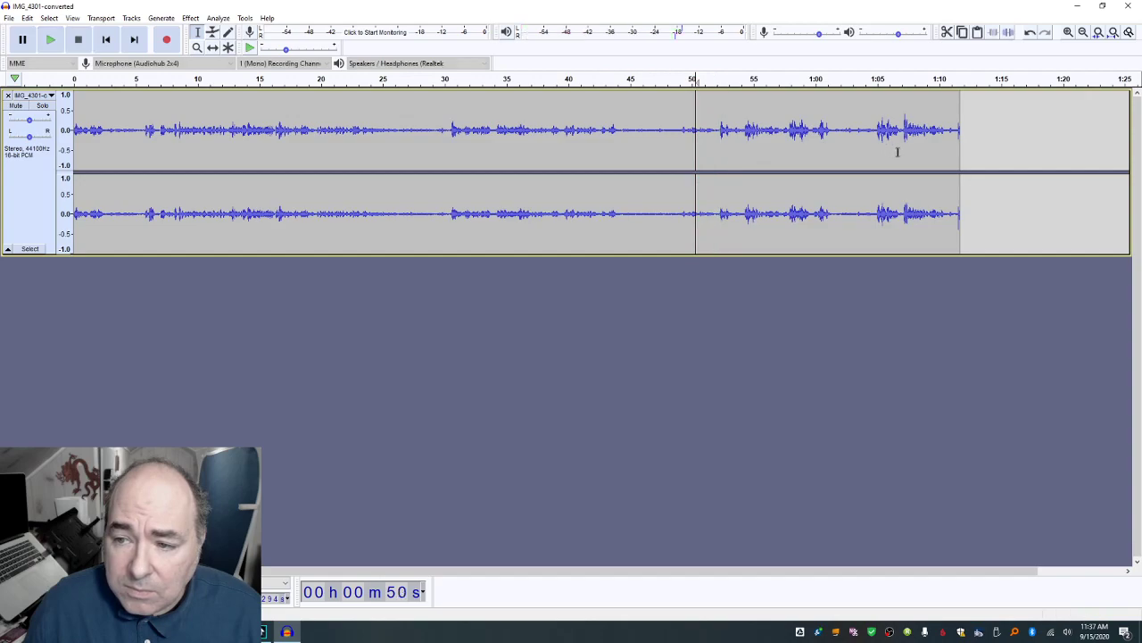
{"action": "left_click", "coordinate": [879, 149]}
{"action": "key", "text": "space"}
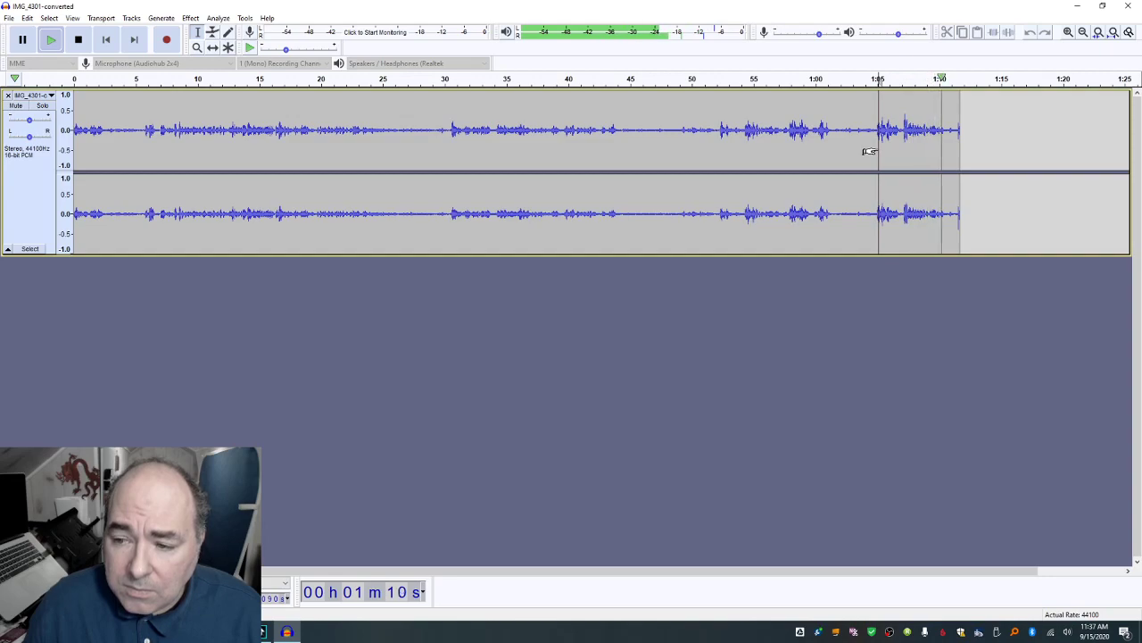
{"action": "key", "text": "space"}
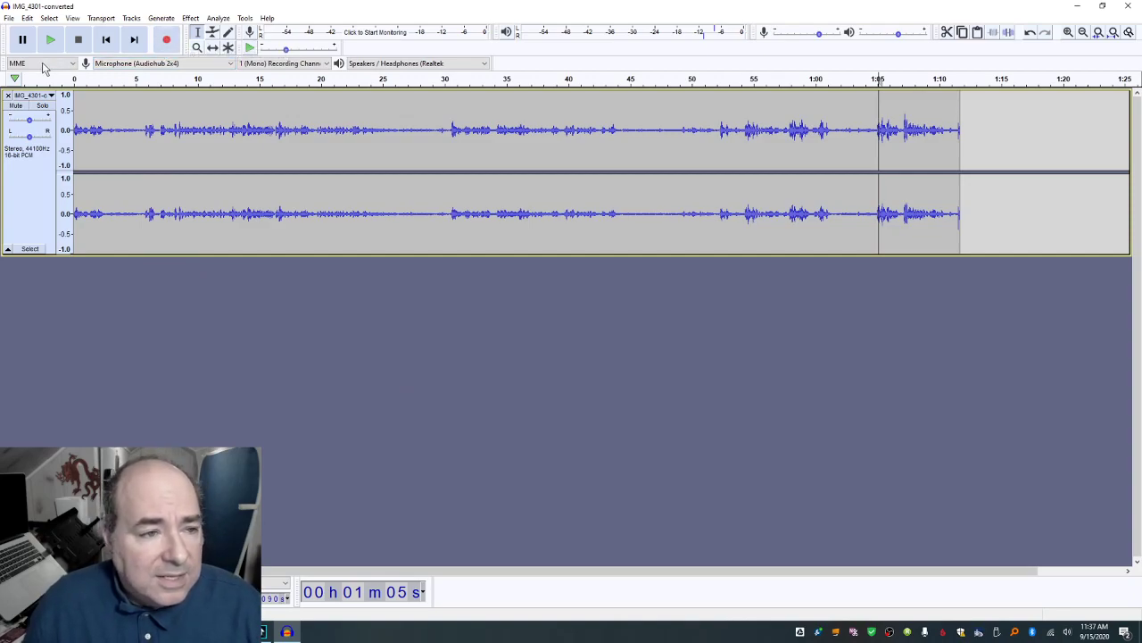
{"action": "left_click", "coordinate": [11, 18]}
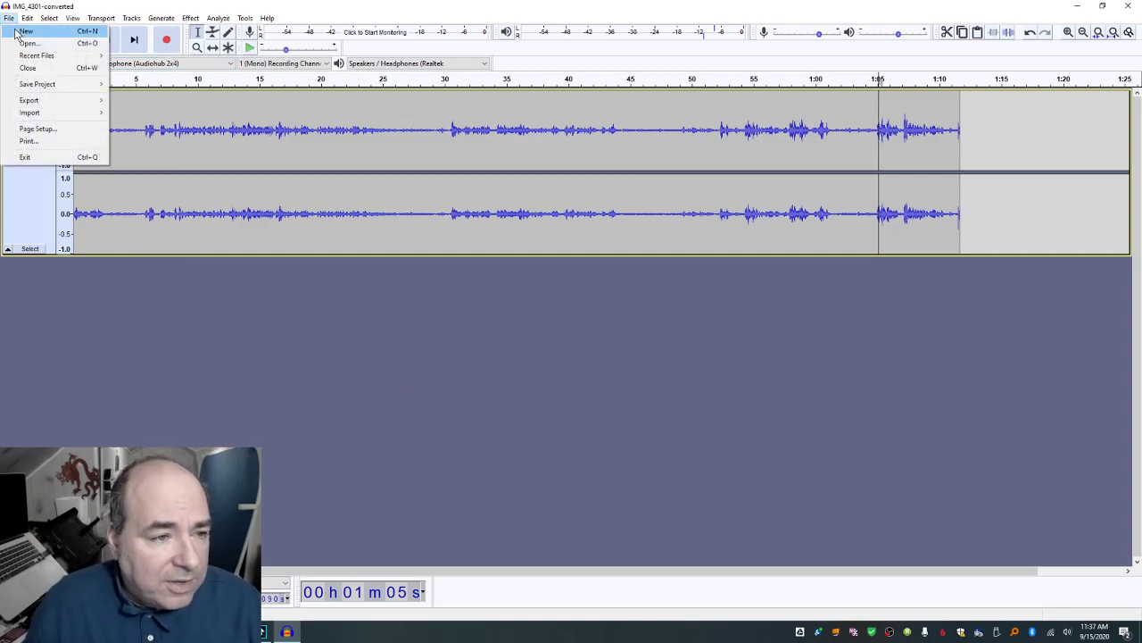
Step: Record an 18-second test clip in a new project, then close that project
{"action": "left_click", "coordinate": [18, 32]}
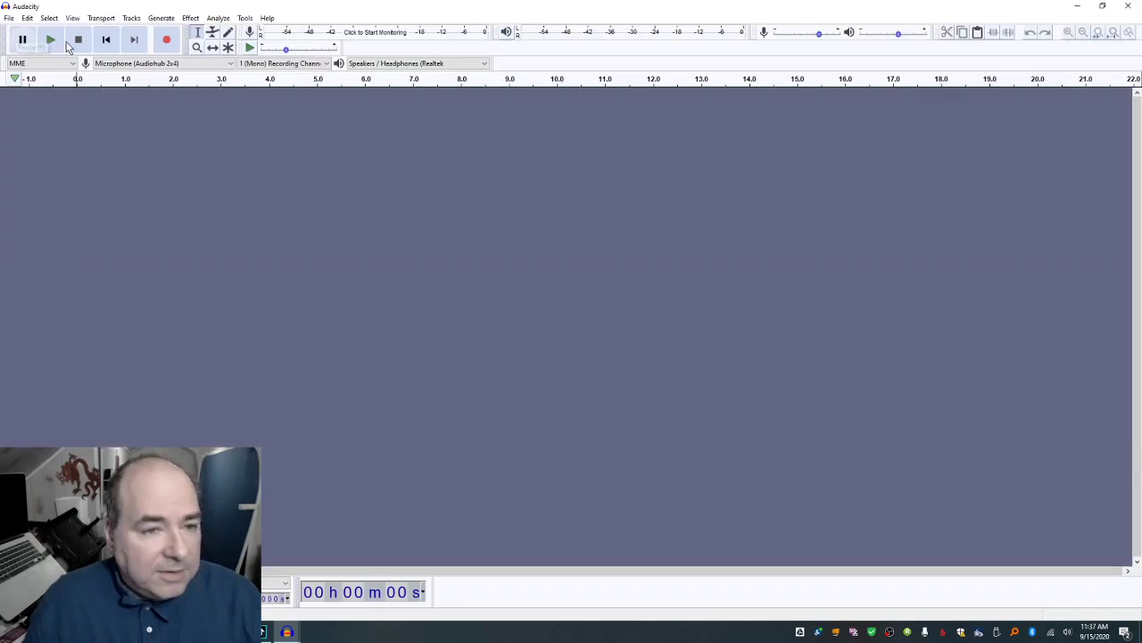
{"action": "left_click", "coordinate": [168, 40]}
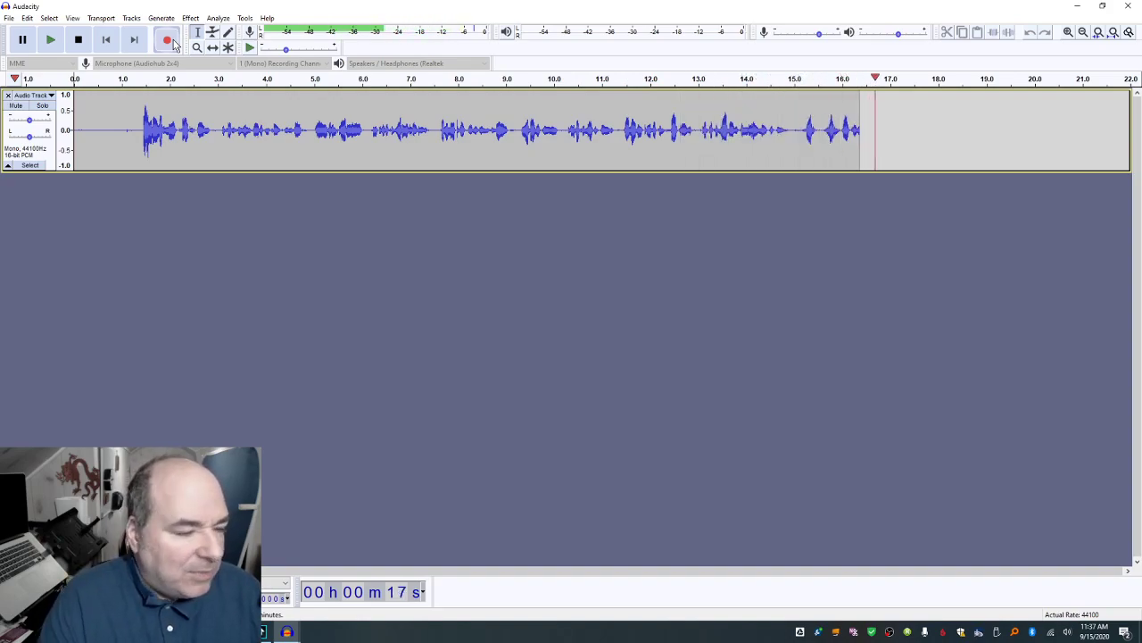
{"action": "key", "text": "space"}
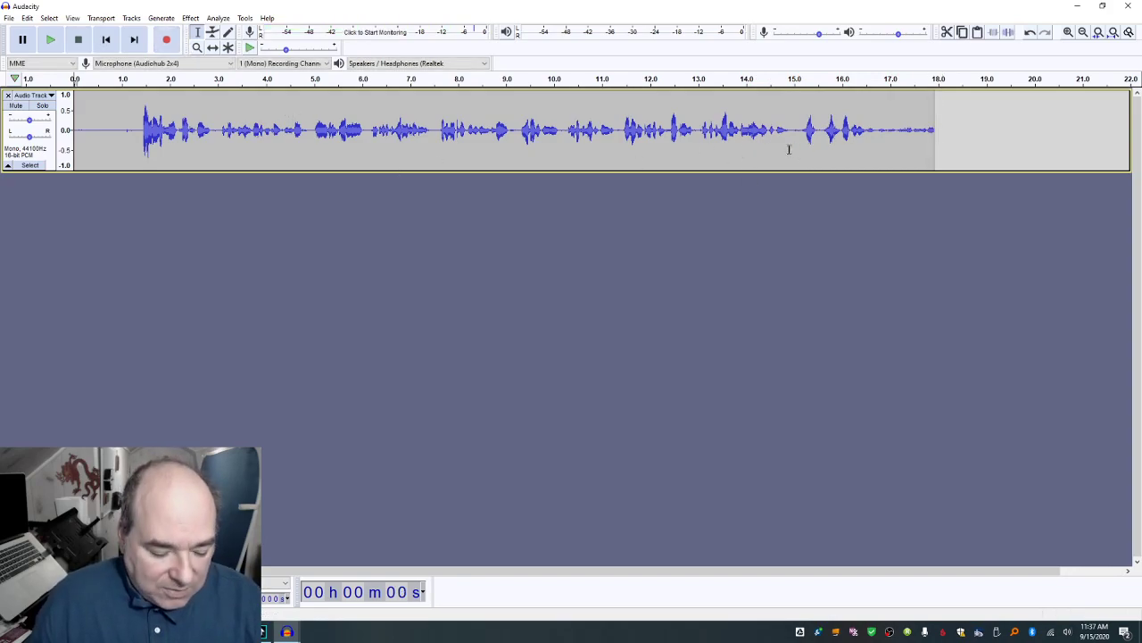
{"action": "key", "text": "ctrl+w"}
Step: Discard the test recording and capture a new 19-second mono clip in a fresh project
{"action": "left_click", "coordinate": [591, 312]}
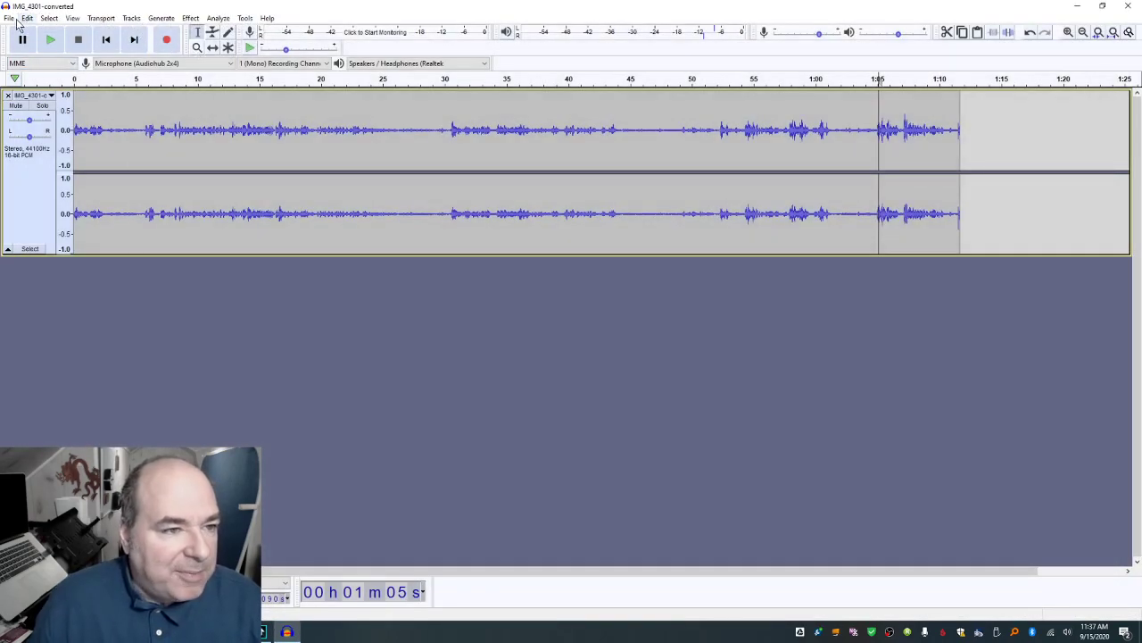
{"action": "left_click", "coordinate": [10, 19]}
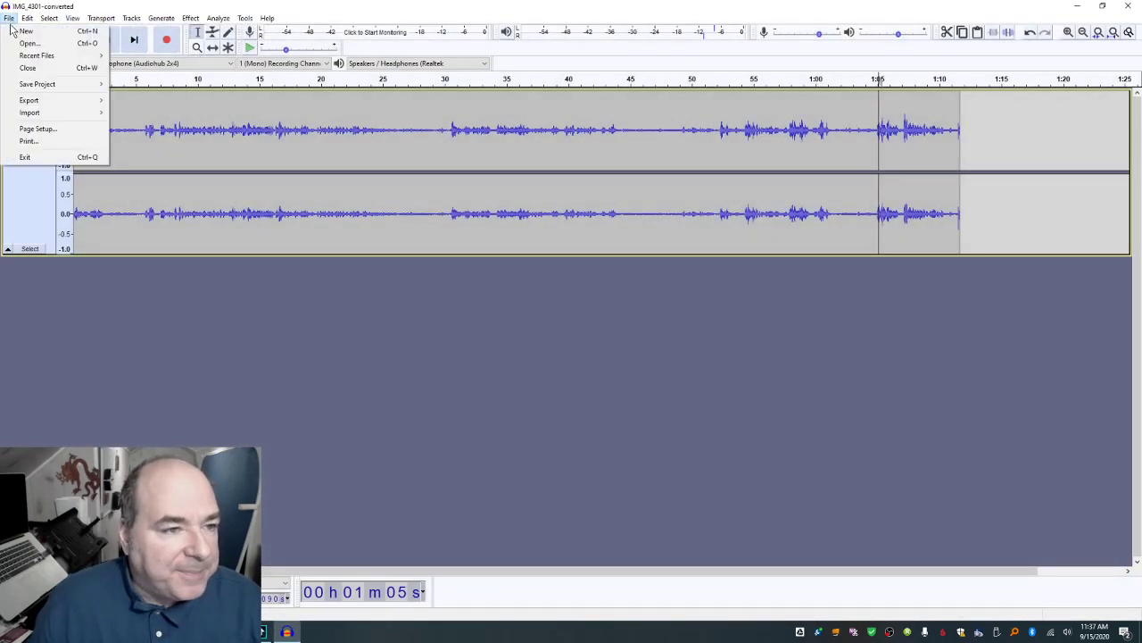
{"action": "left_click", "coordinate": [12, 31]}
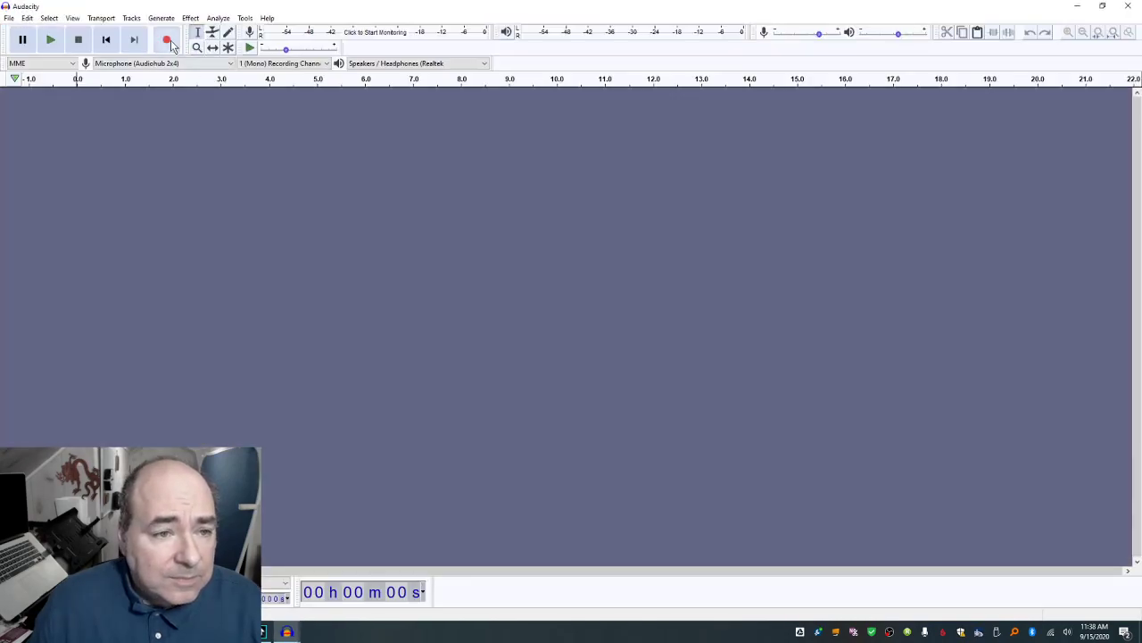
{"action": "left_click", "coordinate": [168, 40]}
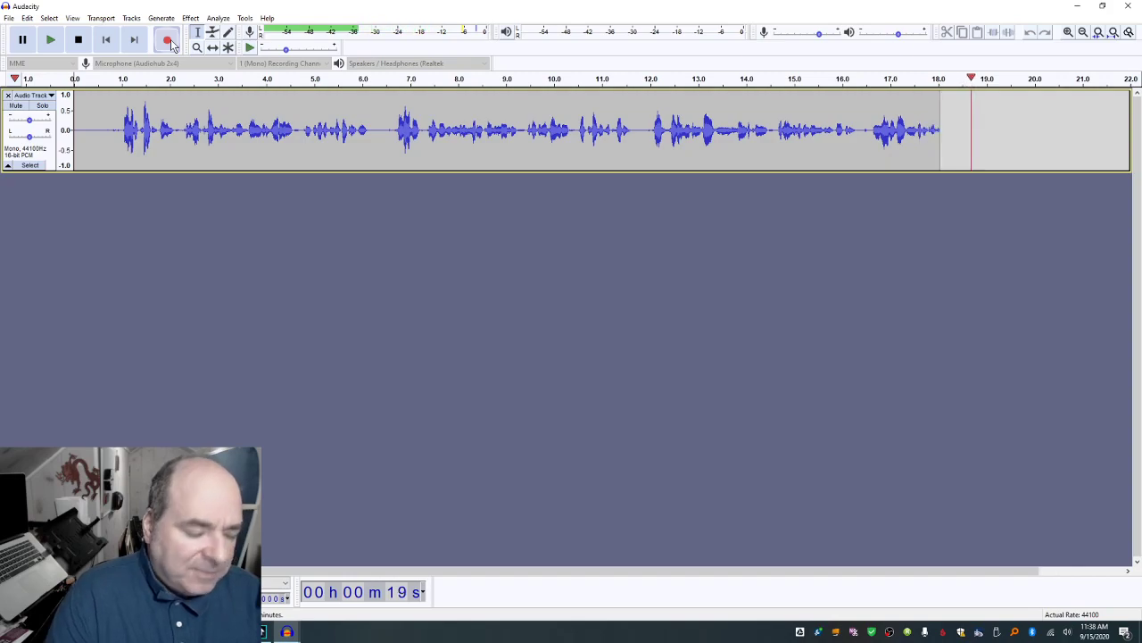
{"action": "key", "text": "space"}
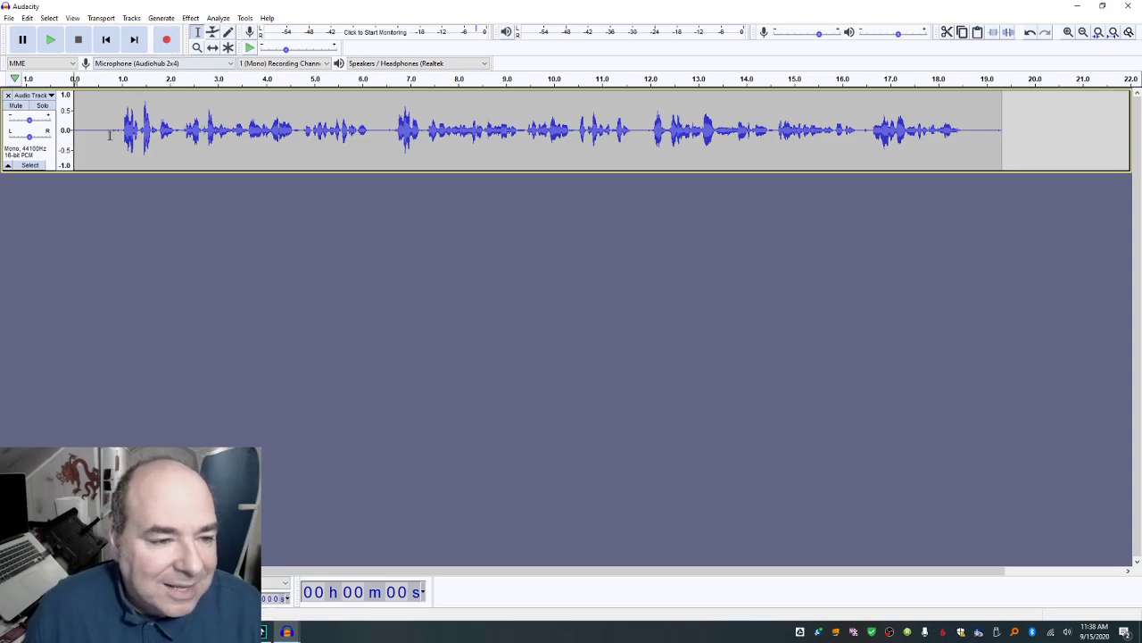
Step: Delete the recording's first second and play it back to check the ending
{"action": "left_click_drag", "start_coordinate": [118, 129], "coordinate": [43, 131]}
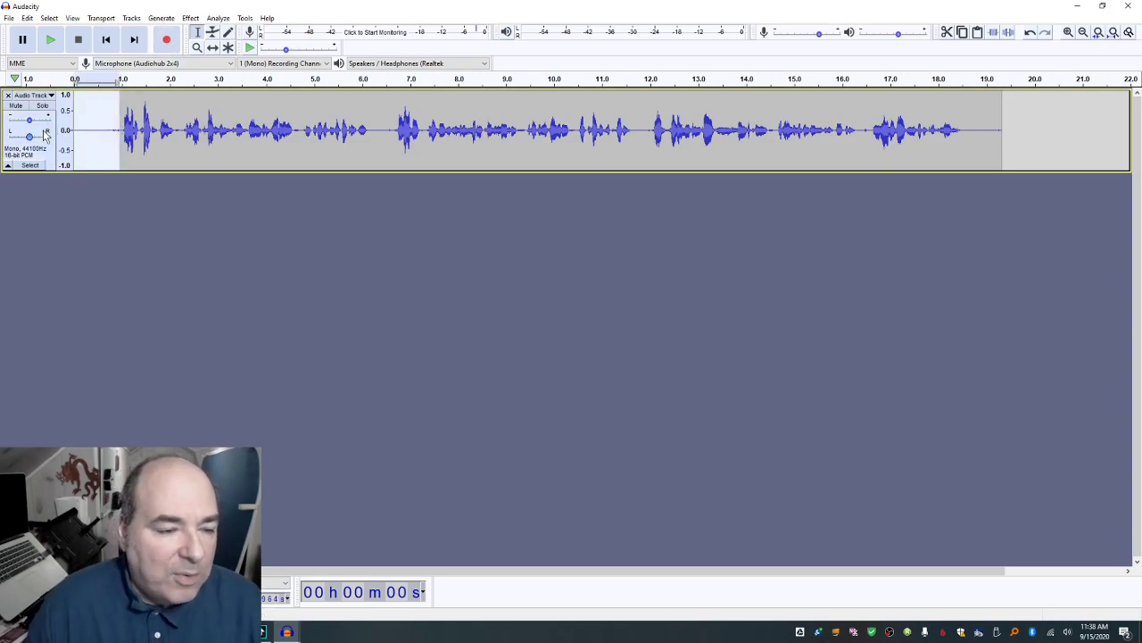
{"action": "key", "text": "Delete"}
{"action": "key", "text": "space"}
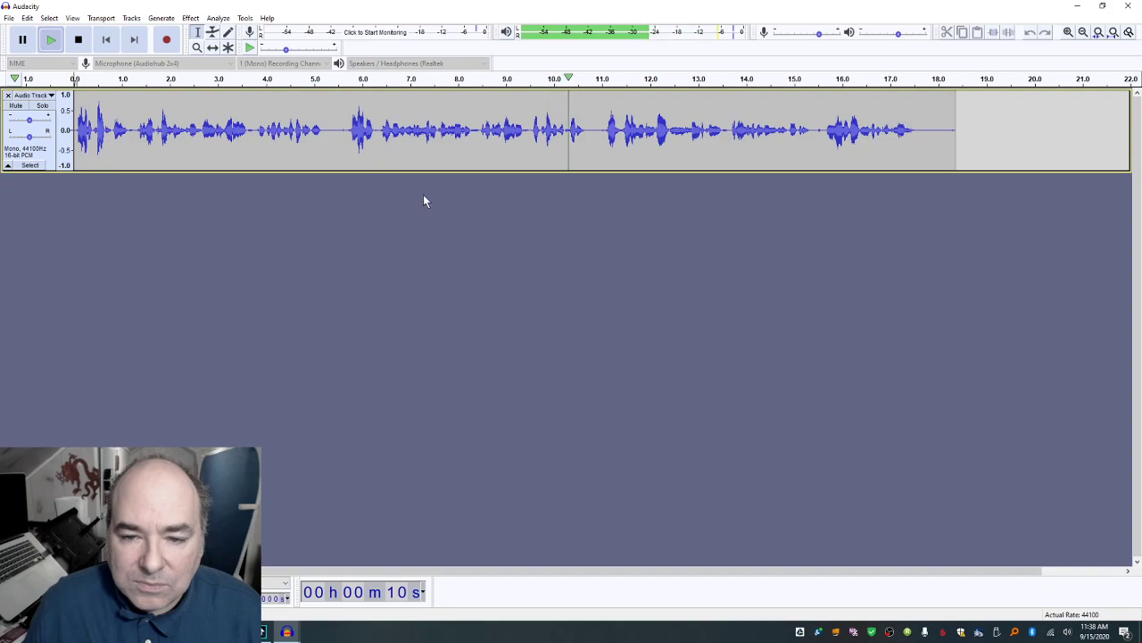
{"action": "key", "text": "space"}
{"action": "key", "text": "space"}
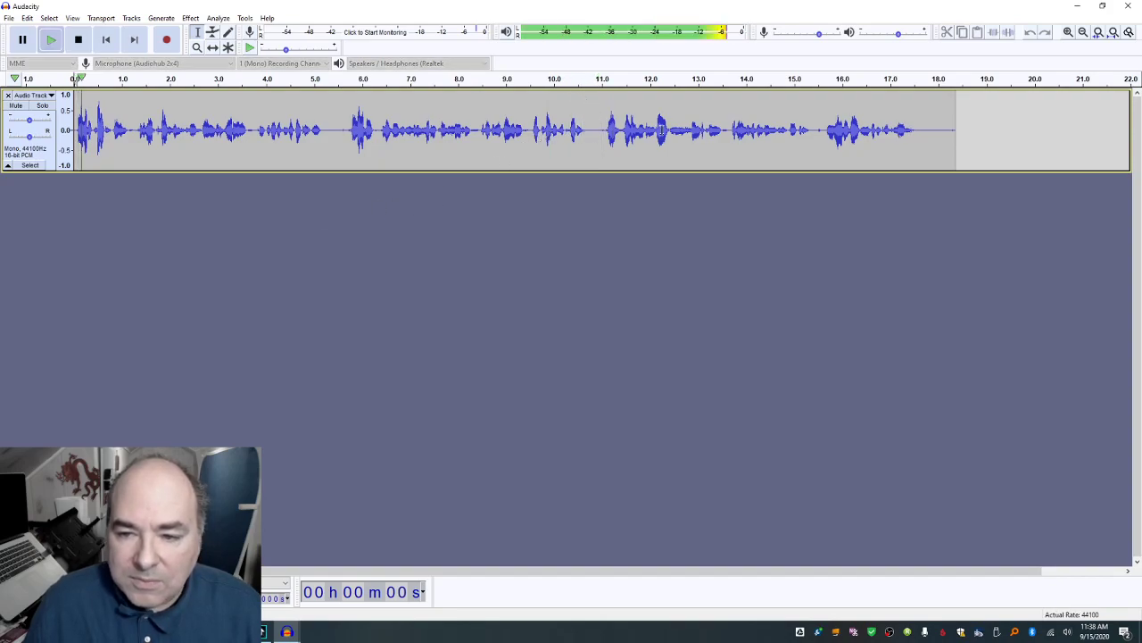
{"action": "key", "text": "space"}
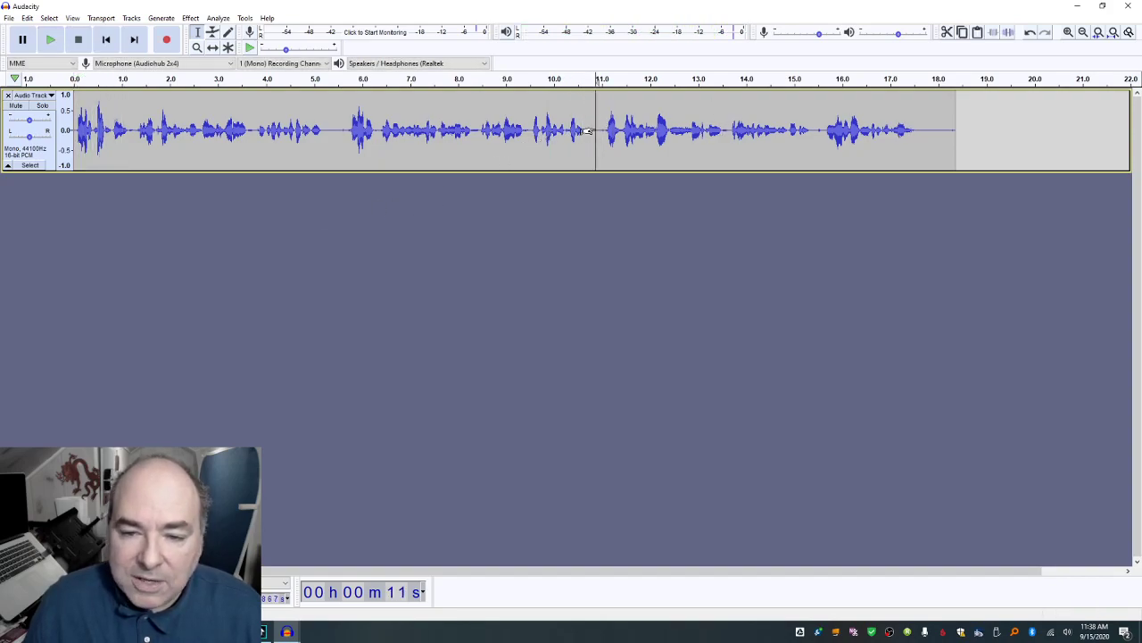
{"action": "key", "text": "space"}
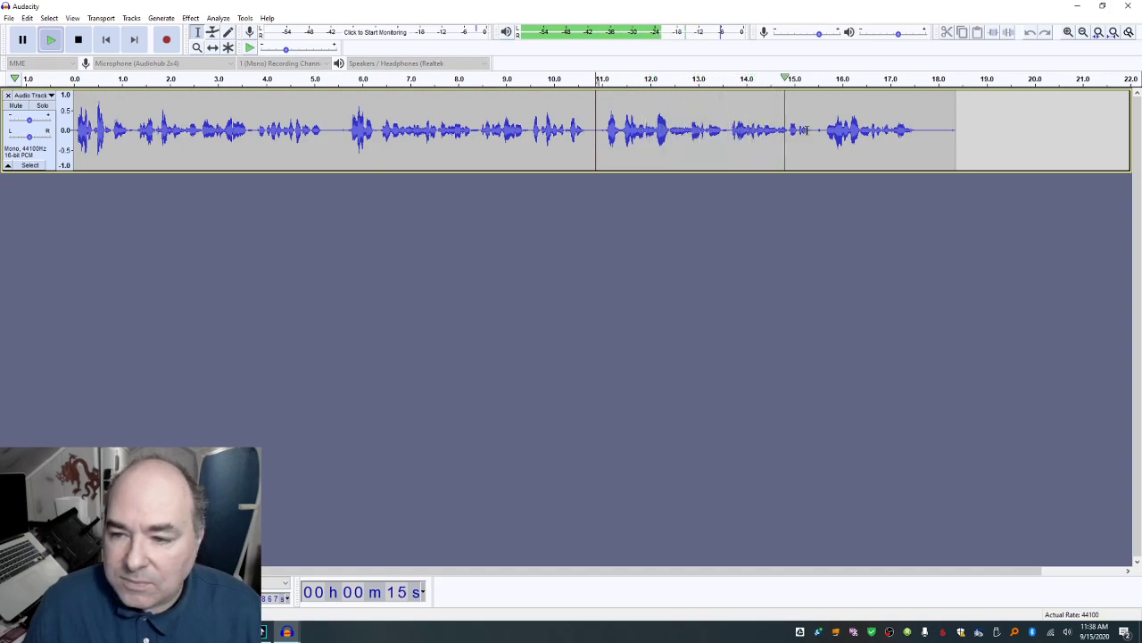
{"action": "key", "text": "space"}
Step: Delete all audio after 15.4 seconds
{"action": "left_click_drag", "start_coordinate": [814, 130], "coordinate": [982, 131]}
{"action": "key", "text": "Delete"}
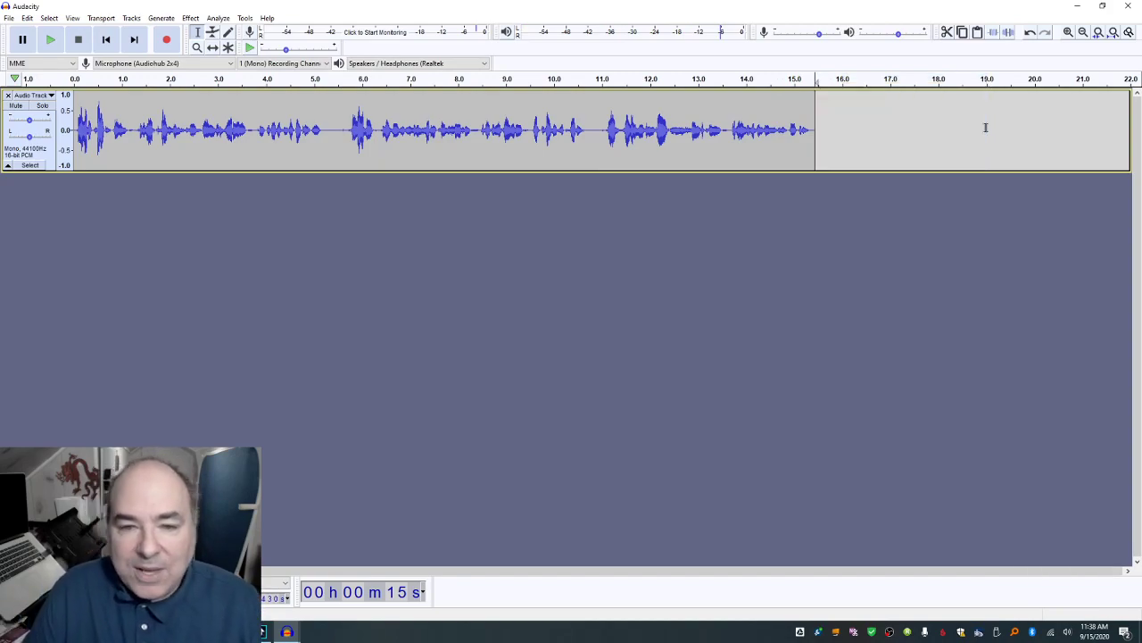
{"action": "left_click", "coordinate": [8, 19]}
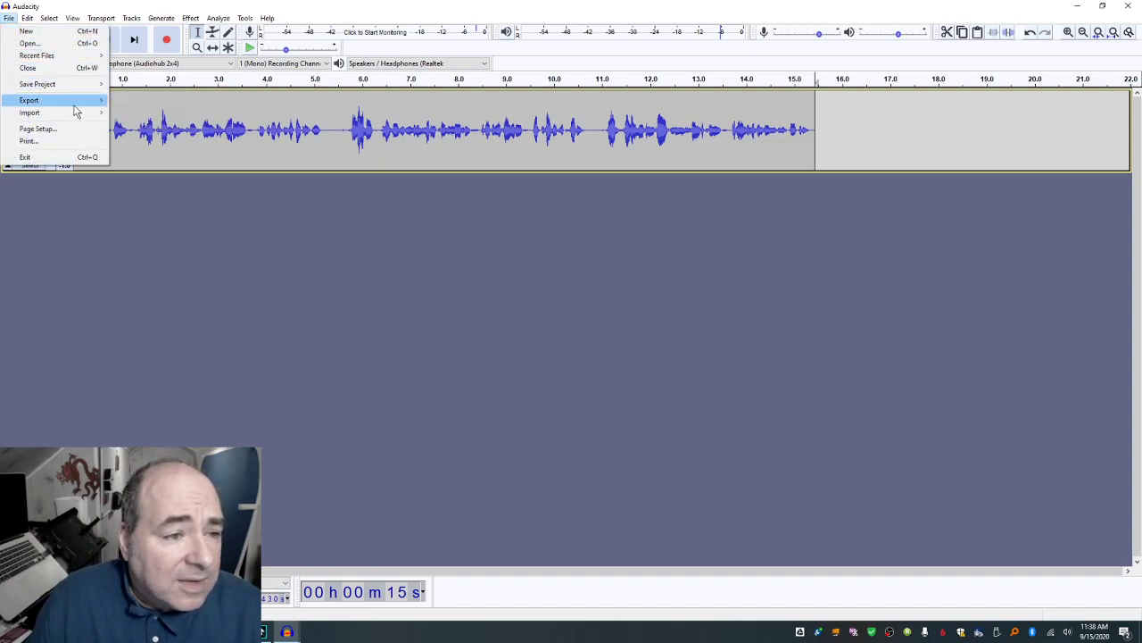
Step: Export the trimmed clip as c05 WAV into the PodCast folder, skipping metadata
{"action": "mouse_move", "coordinate": [76, 107]}
{"action": "left_click", "coordinate": [154, 113]}
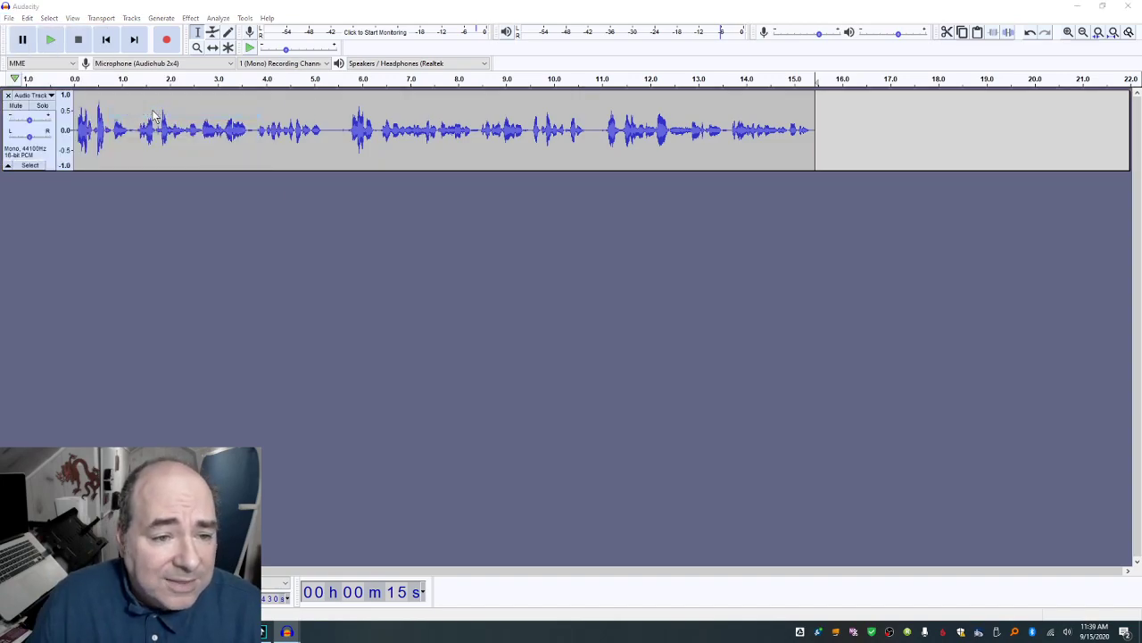
{"action": "type", "text": "c05"}
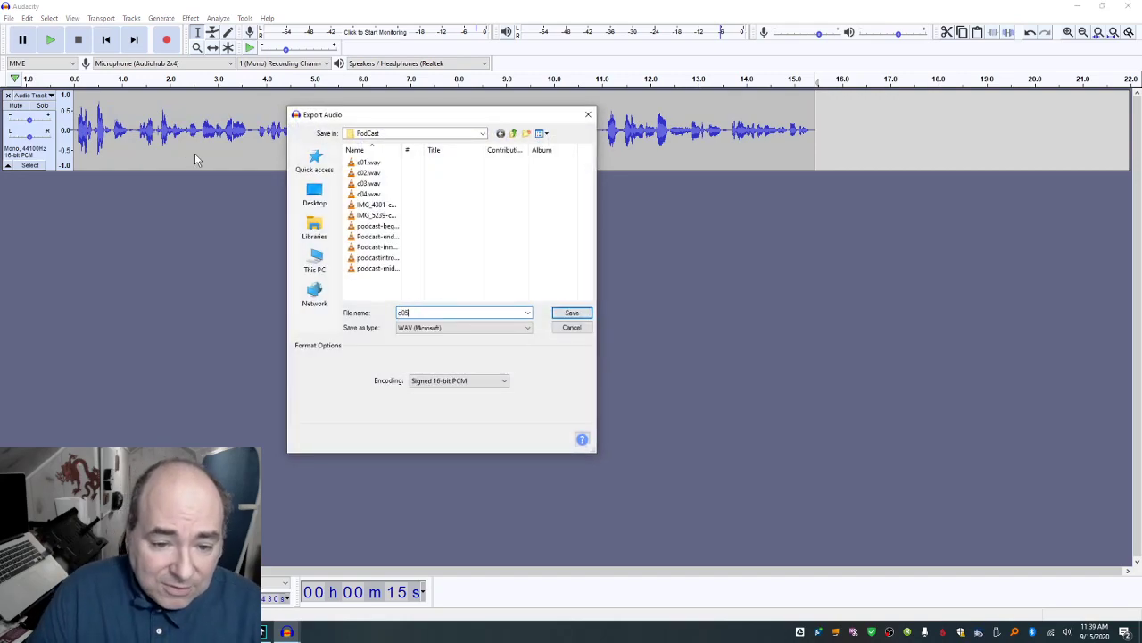
{"action": "key", "text": "Return"}
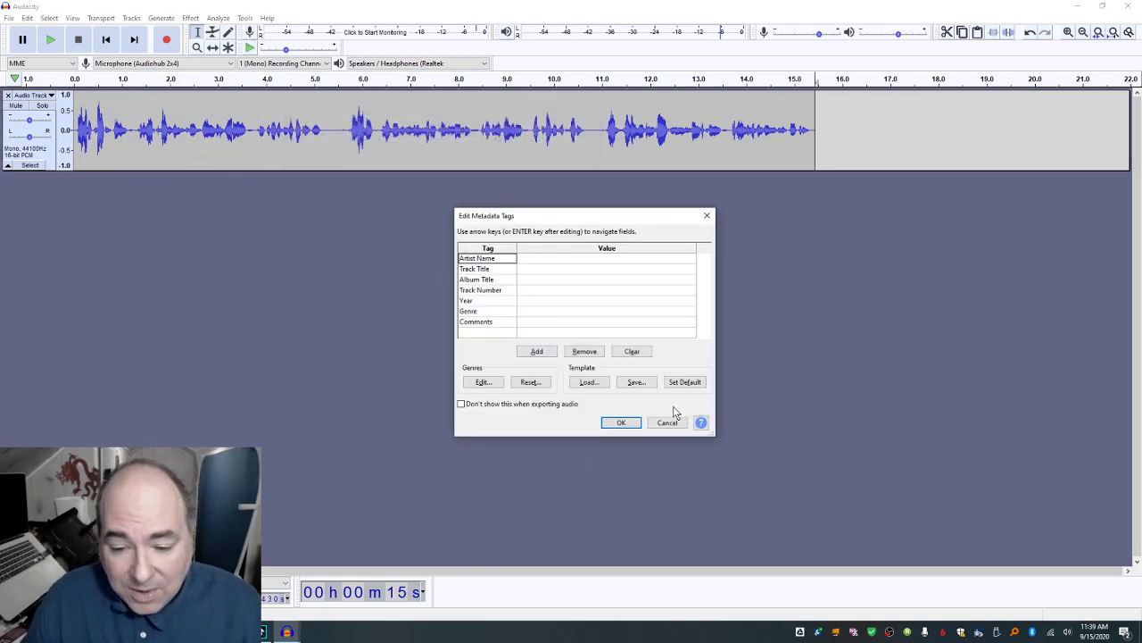
{"action": "left_click", "coordinate": [622, 422]}
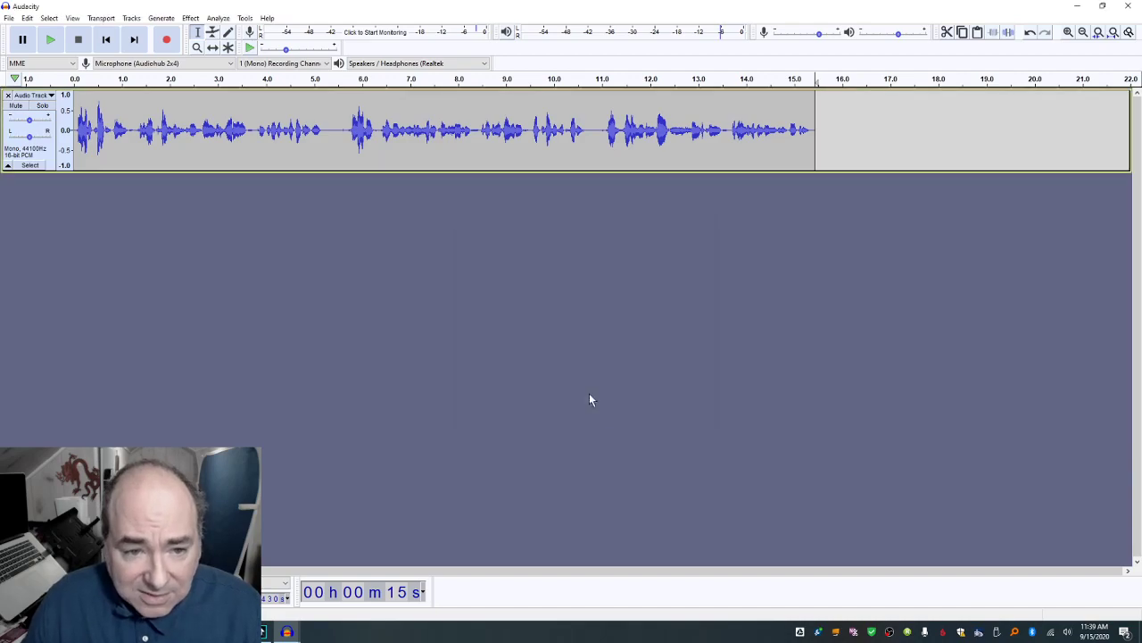
Step: Close the clip's project without saving and resume playing IMG_4301-converted
{"action": "key", "text": "ctrl+w"}
{"action": "left_click", "coordinate": [591, 312]}
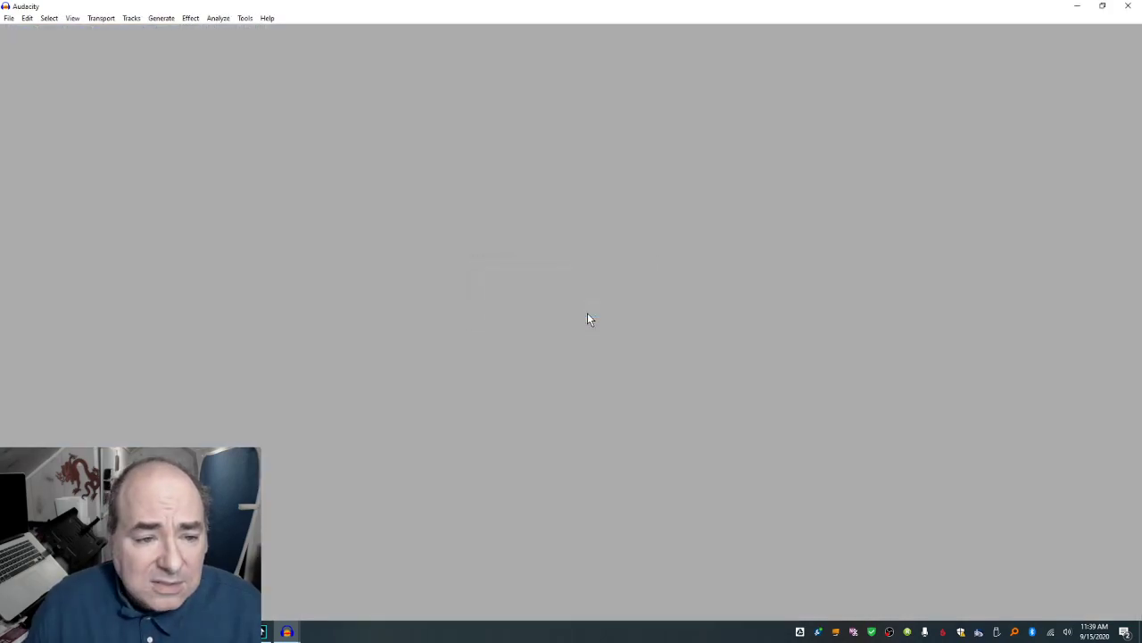
{"action": "key", "text": "space"}
Step: Audition IMG_4301-converted to locate the passage starting around 23 s
{"action": "key", "text": "space"}
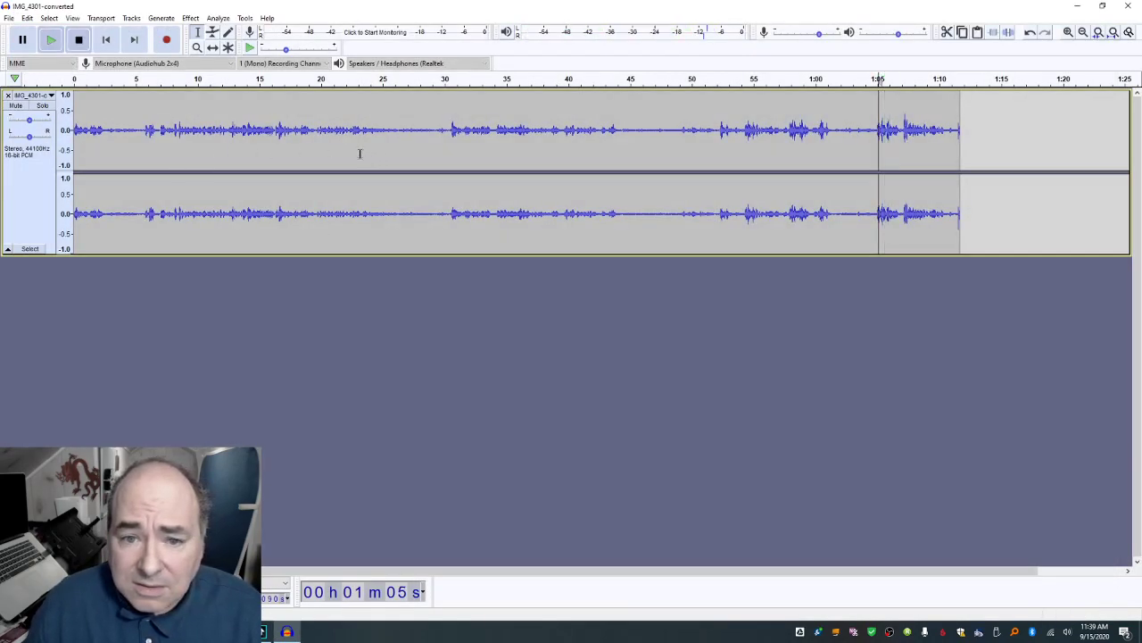
{"action": "left_click", "coordinate": [407, 154]}
{"action": "key", "text": "space"}
{"action": "key", "text": "space"}
{"action": "left_click", "coordinate": [297, 147]}
{"action": "key", "text": "space"}
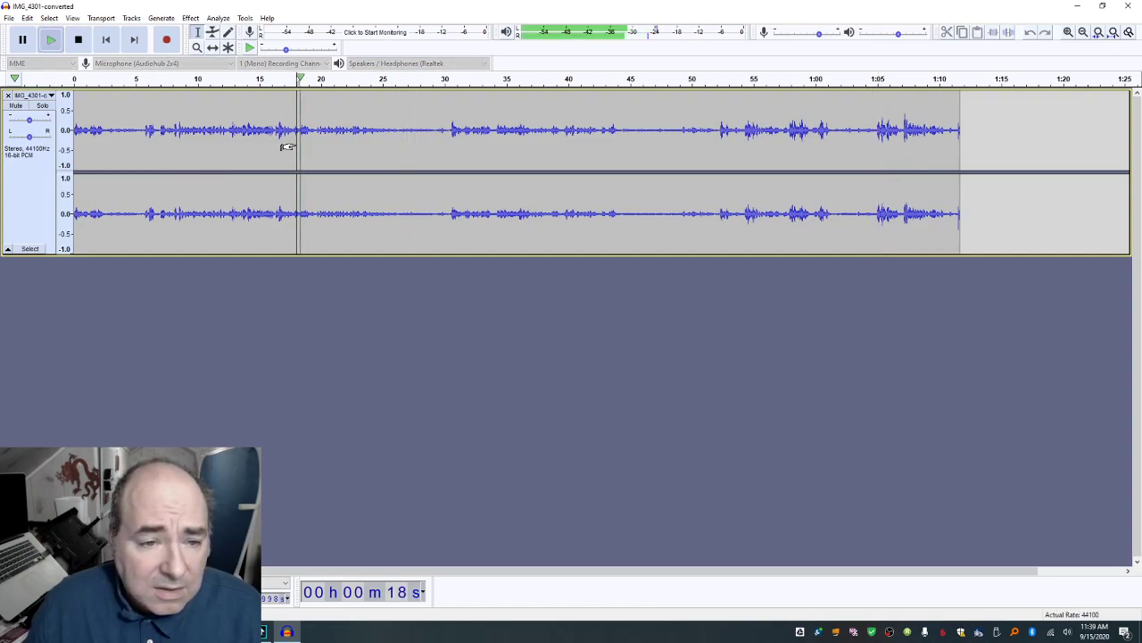
{"action": "key", "text": "space"}
{"action": "left_click", "coordinate": [361, 145]}
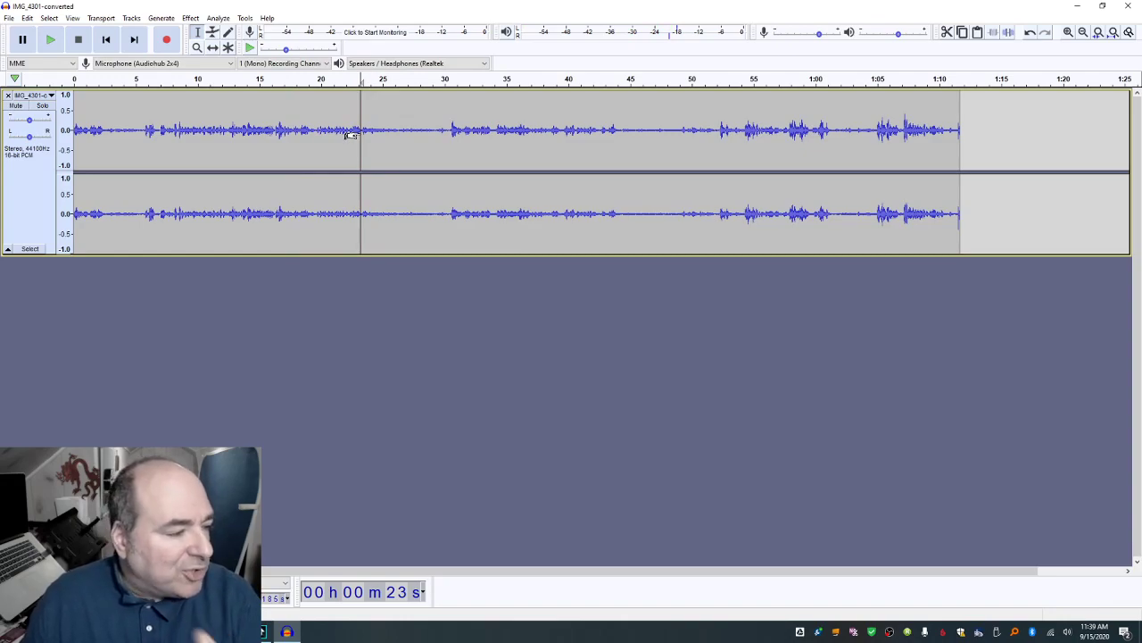
{"action": "key", "text": "space"}
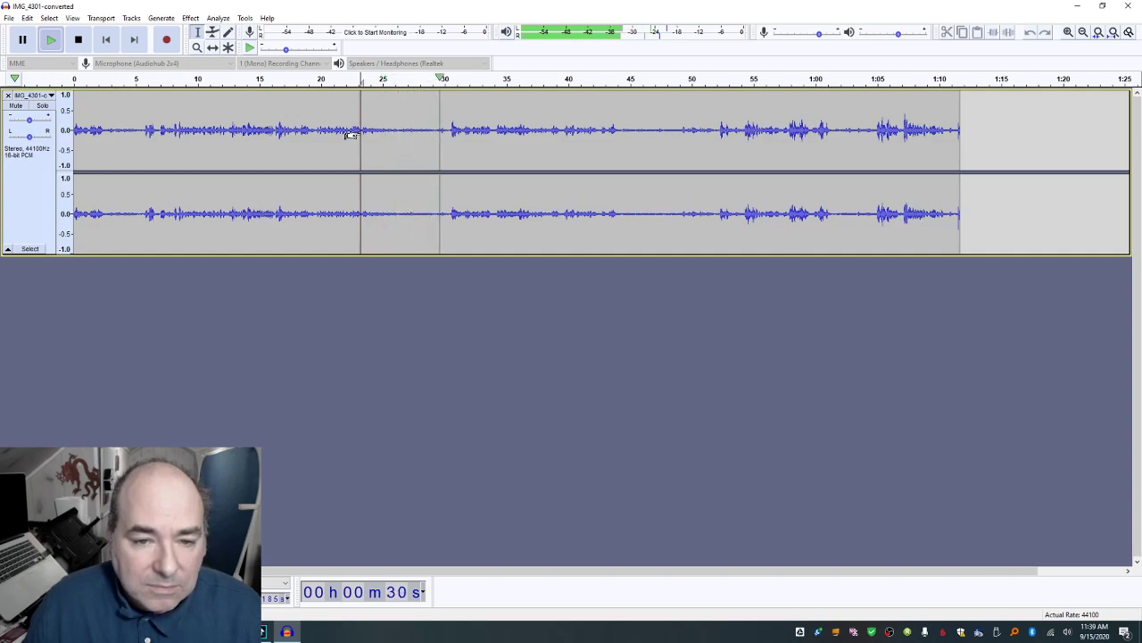
{"action": "key", "text": "space"}
Step: Cut the 23–30 s passage and paste it into a new project
{"action": "left_click_drag", "start_coordinate": [361, 136], "coordinate": [449, 151]}
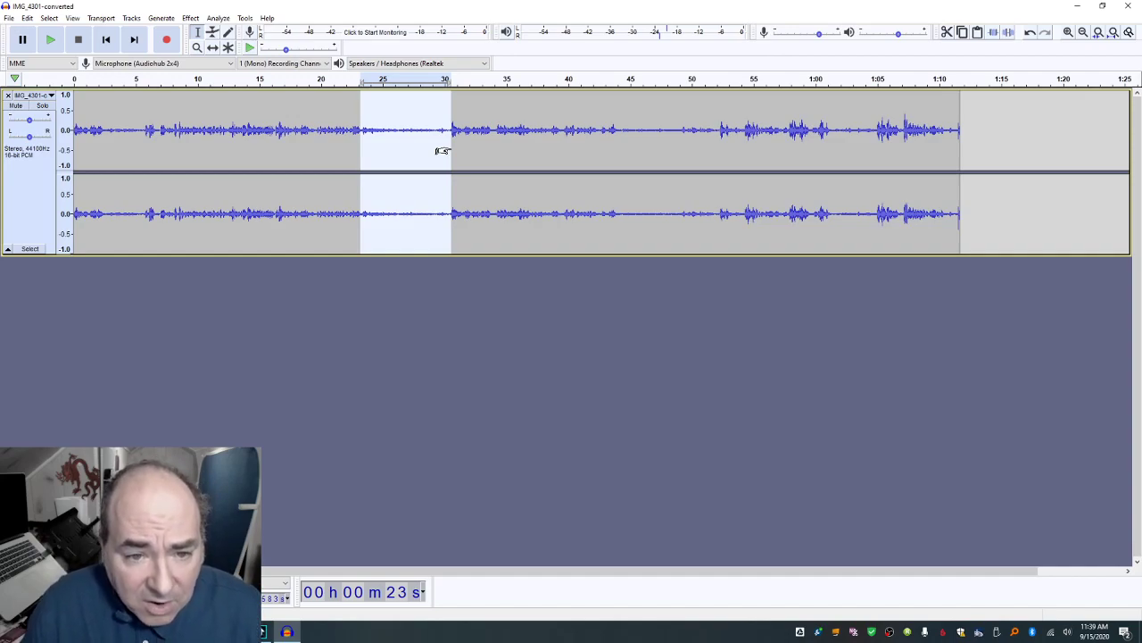
{"action": "key", "text": "Delete"}
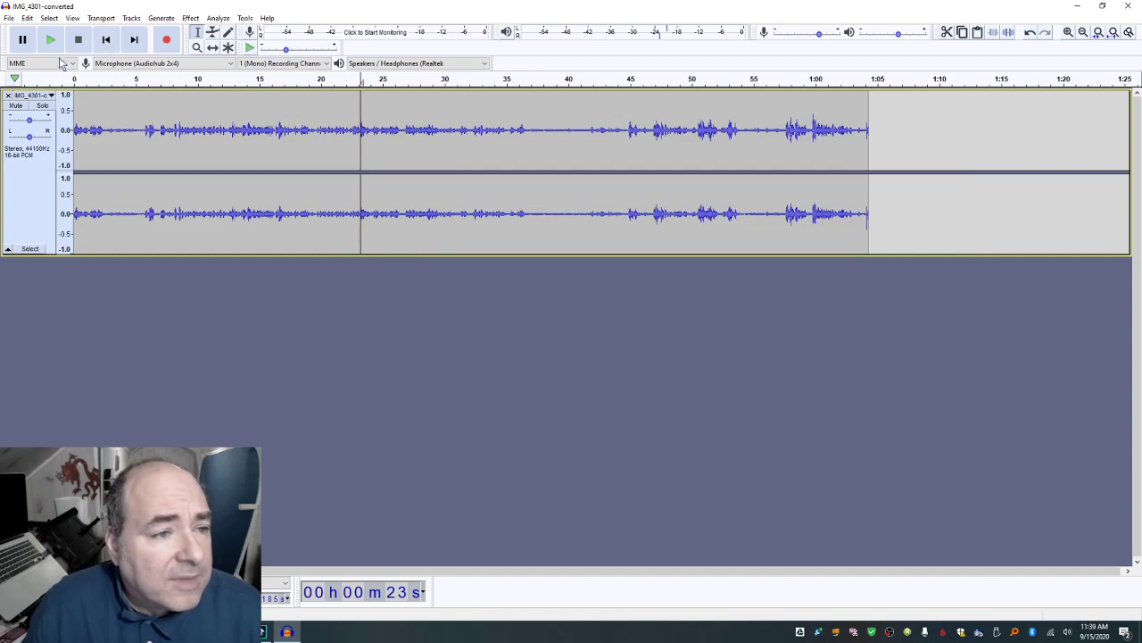
{"action": "left_click", "coordinate": [11, 18]}
{"action": "left_click", "coordinate": [16, 30]}
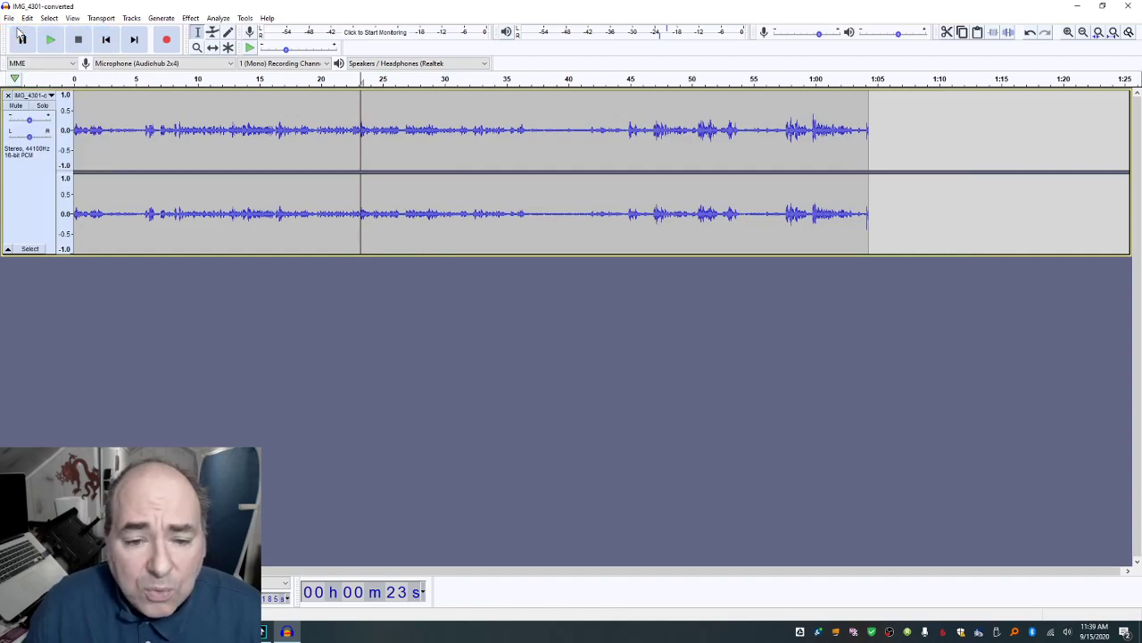
{"action": "left_click", "coordinate": [21, 38]}
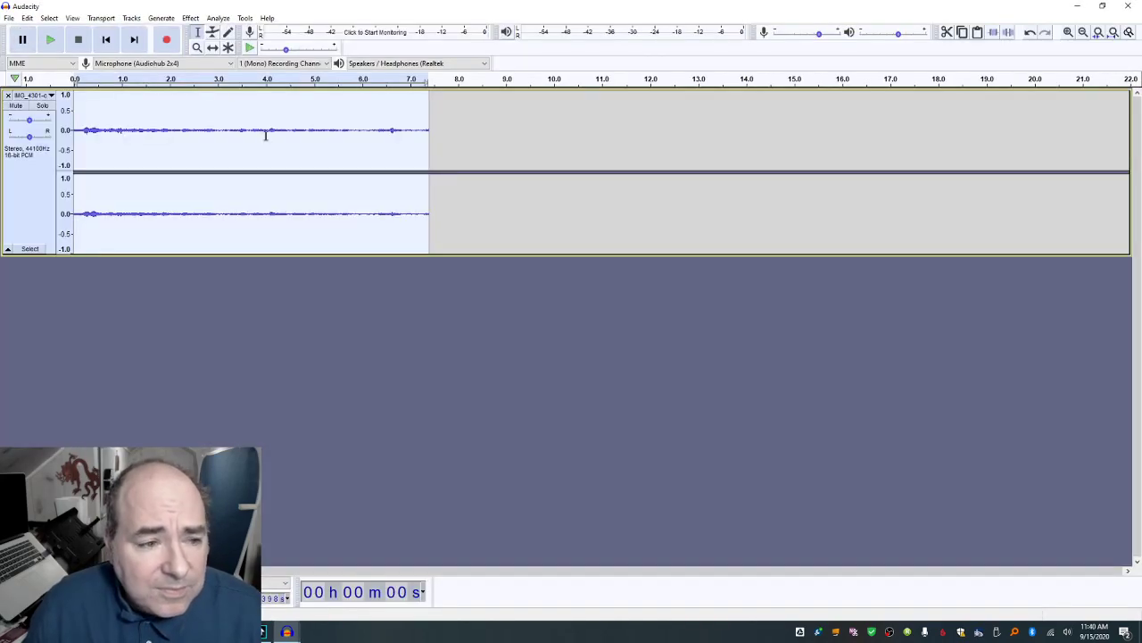
Step: Fit the clip to the window and audition its opening to find where speech begins
{"action": "left_click", "coordinate": [1099, 32]}
{"action": "key", "text": "space"}
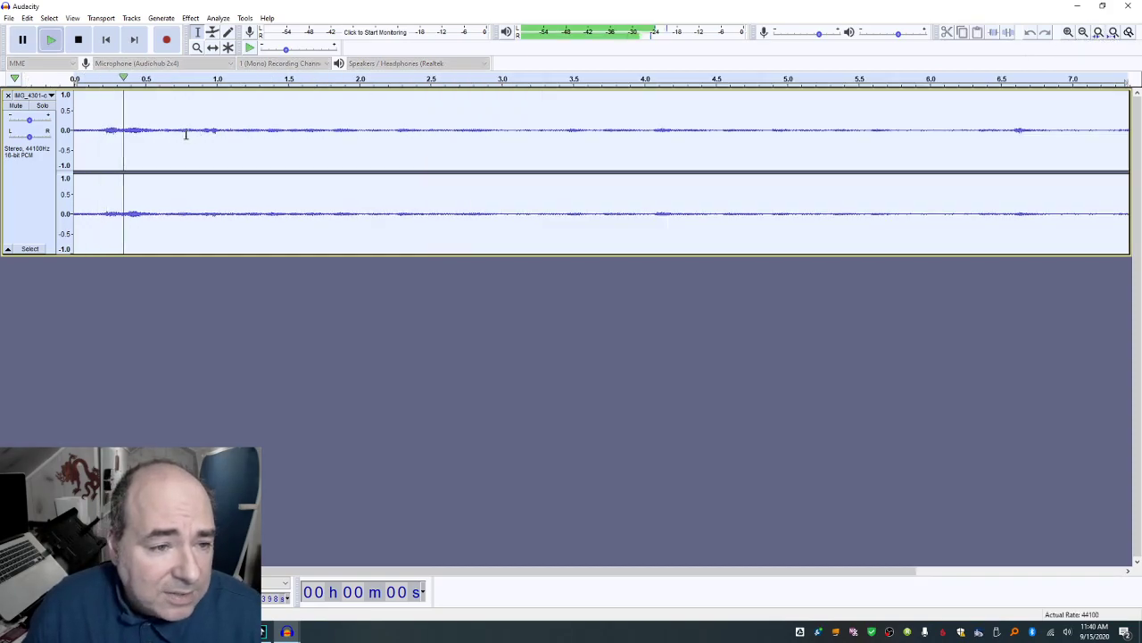
{"action": "key", "text": "space"}
{"action": "left_click", "coordinate": [154, 130]}
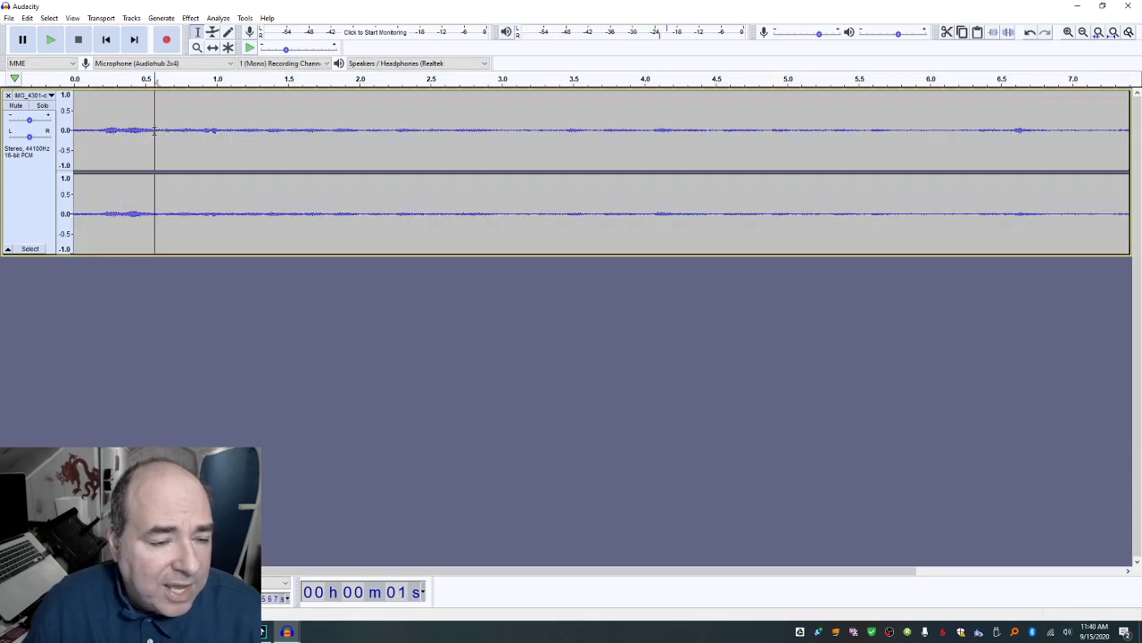
{"action": "key", "text": "space"}
{"action": "key", "text": "space"}
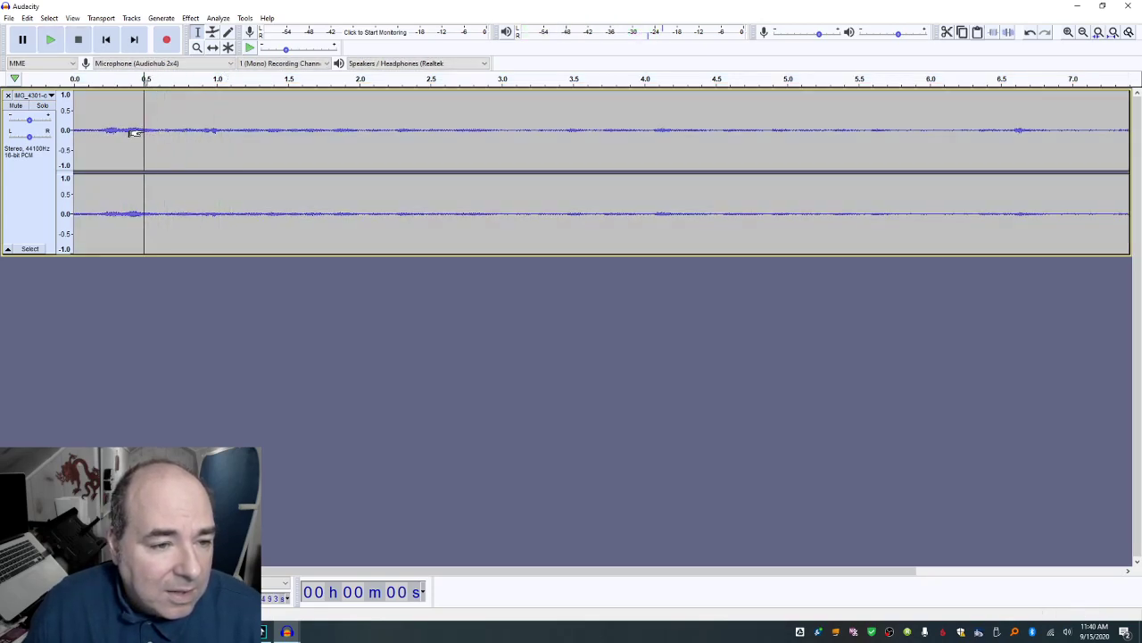
{"action": "key", "text": "space"}
{"action": "key", "text": "space"}
{"action": "left_click", "coordinate": [122, 131]}
{"action": "key", "text": "space"}
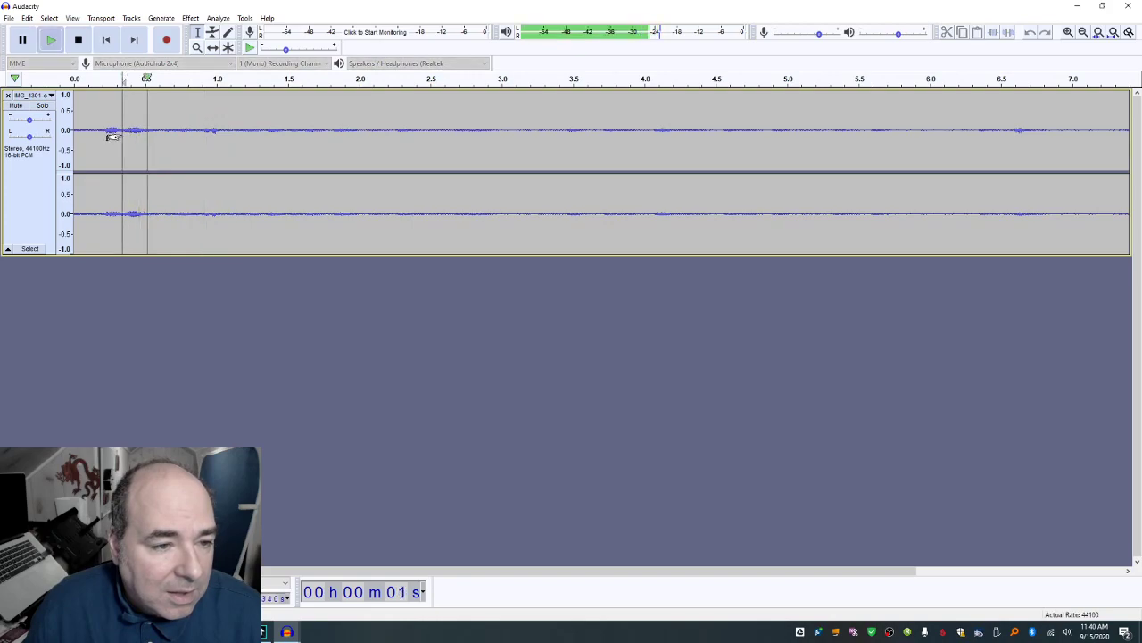
{"action": "key", "text": "space"}
{"action": "left_click", "coordinate": [141, 131]}
{"action": "key", "text": "space"}
Step: Pinpoint speech start near 0.3 s and remove the silent lead-in before it
{"action": "key", "text": "space"}
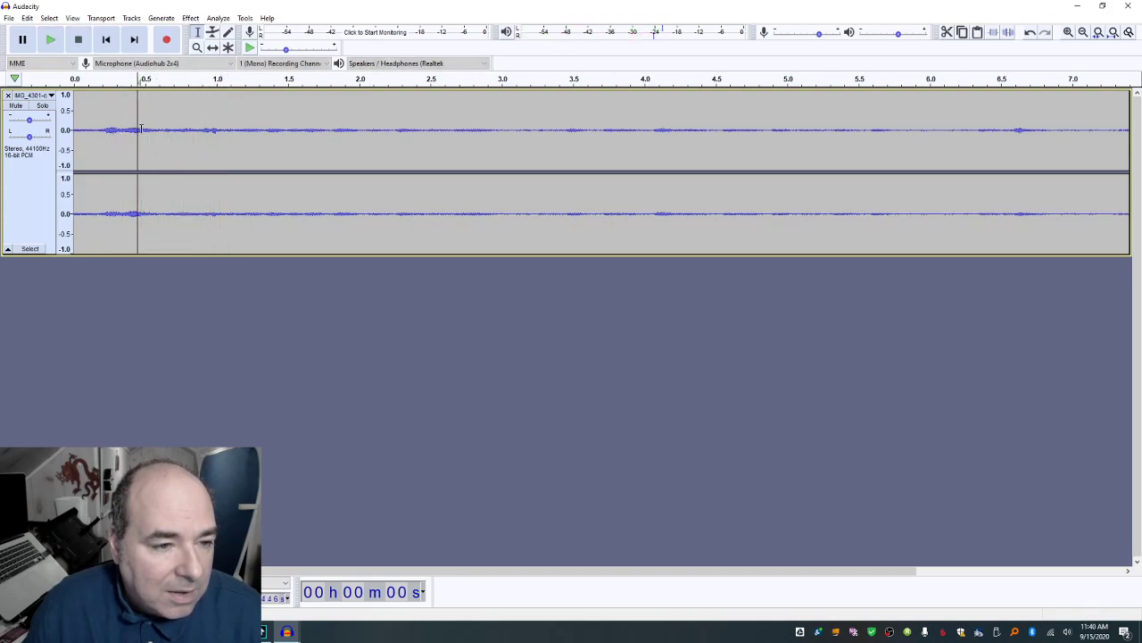
{"action": "key", "text": "space"}
{"action": "key", "text": "space"}
{"action": "left_click", "coordinate": [160, 130]}
{"action": "key", "text": "space"}
{"action": "key", "text": "space"}
{"action": "left_click", "coordinate": [135, 130]}
{"action": "key", "text": "space"}
{"action": "key", "text": "space"}
{"action": "left_click", "coordinate": [99, 130]}
{"action": "key", "text": "space"}
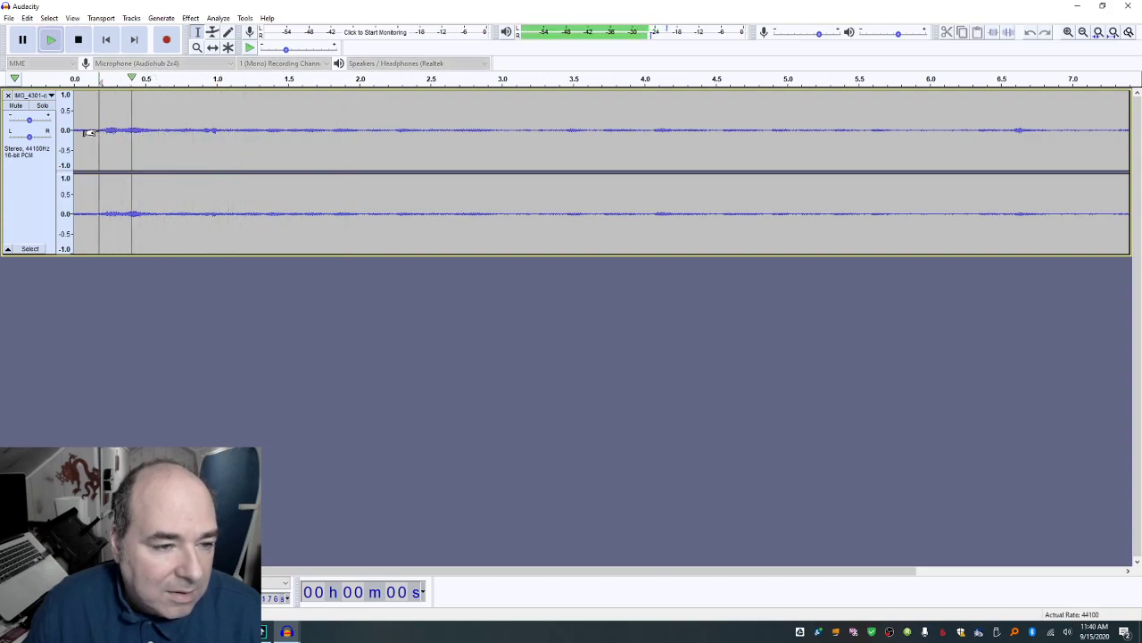
{"action": "key", "text": "space"}
{"action": "left_click", "coordinate": [116, 130]}
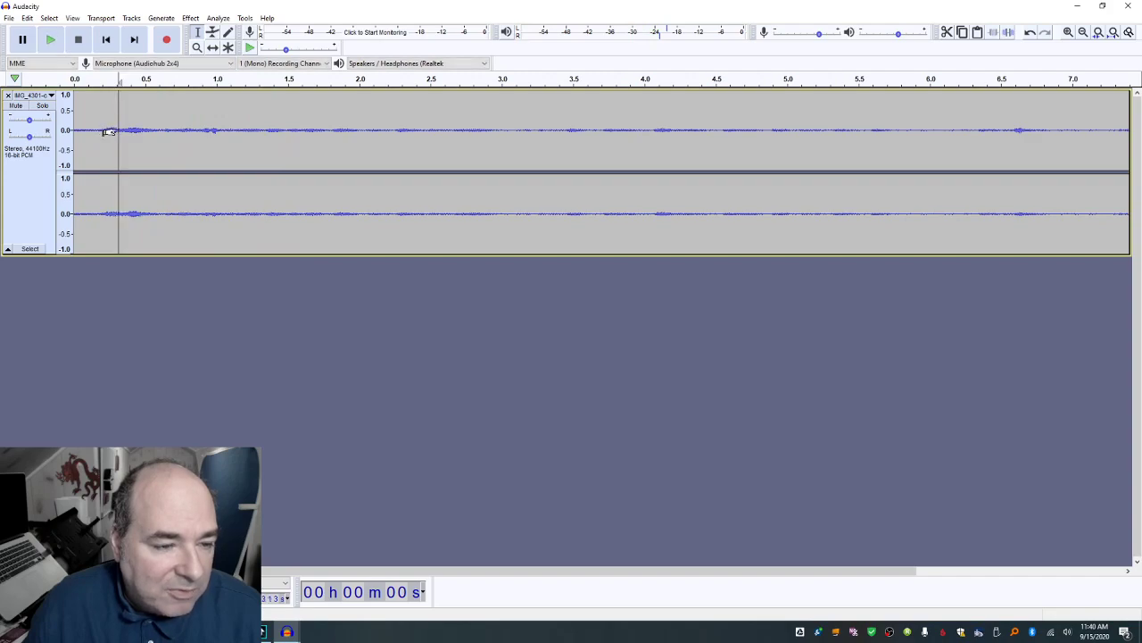
{"action": "key", "text": "space"}
{"action": "key", "text": "space"}
{"action": "left_click_drag", "start_coordinate": [116, 132], "coordinate": [34, 137]}
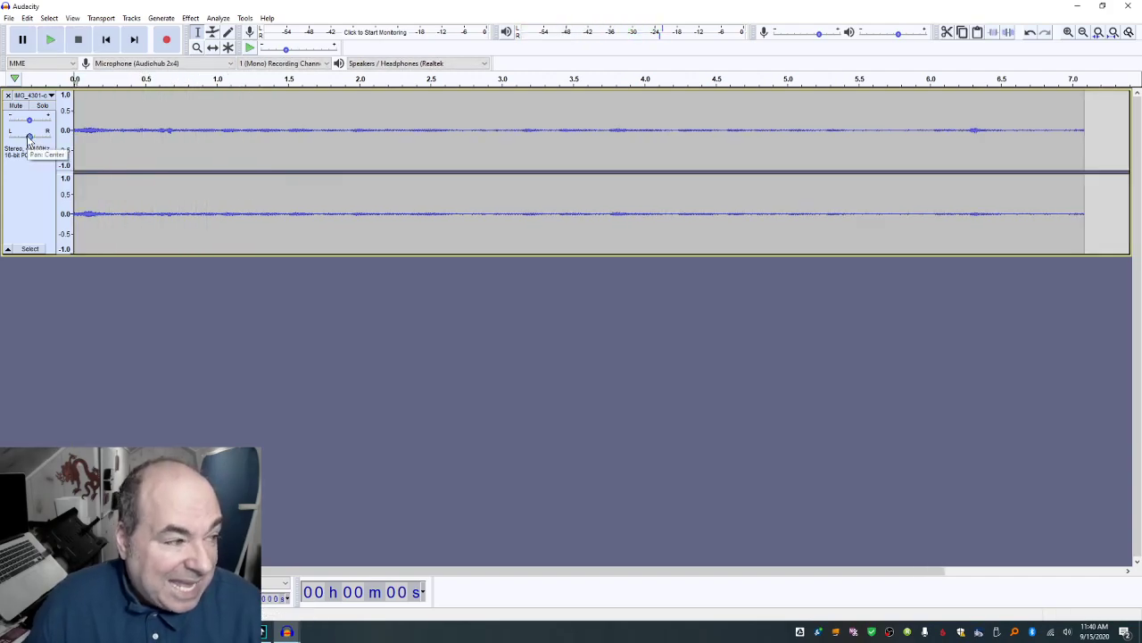
{"action": "key", "text": "space"}
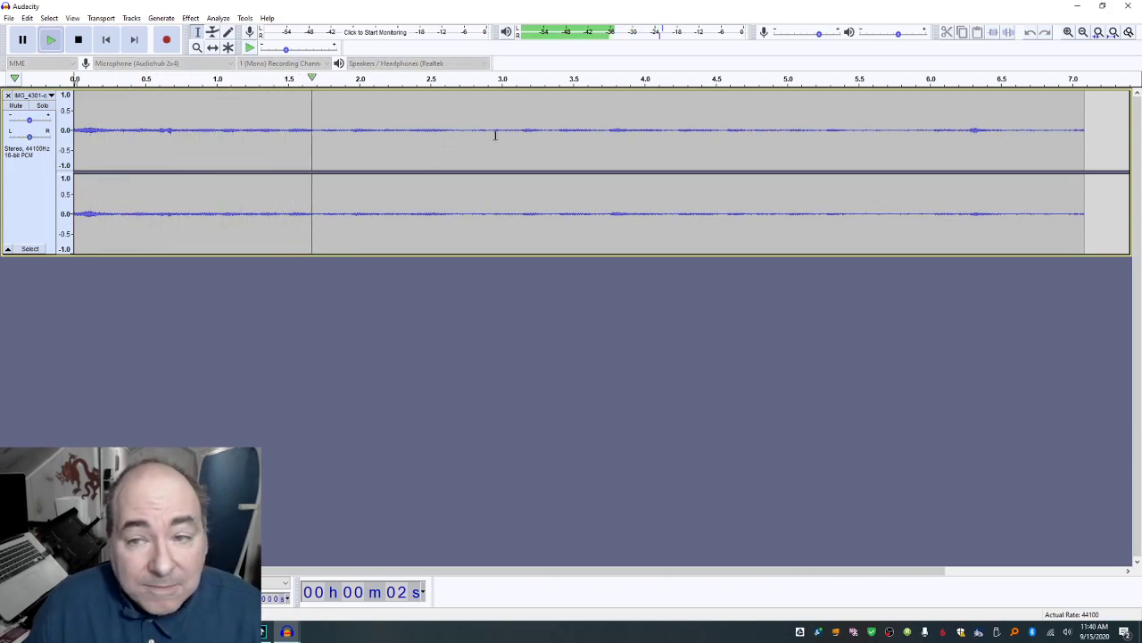
Step: Delete the tail after about 6.67 s so the clip ends near 6.6 s
{"action": "left_click", "coordinate": [1113, 32]}
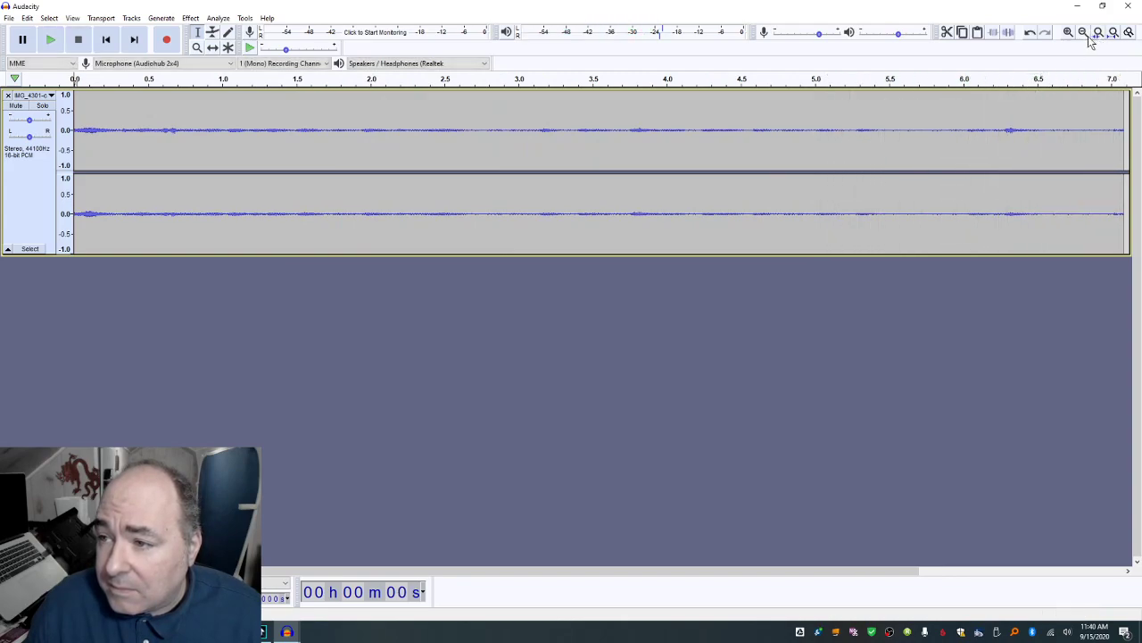
{"action": "left_click", "coordinate": [1101, 96]}
{"action": "key", "text": "space"}
{"action": "left_click", "coordinate": [1054, 131]}
{"action": "left_click_drag", "start_coordinate": [1063, 131], "coordinate": [1140, 142]}
{"action": "key", "text": "Delete"}
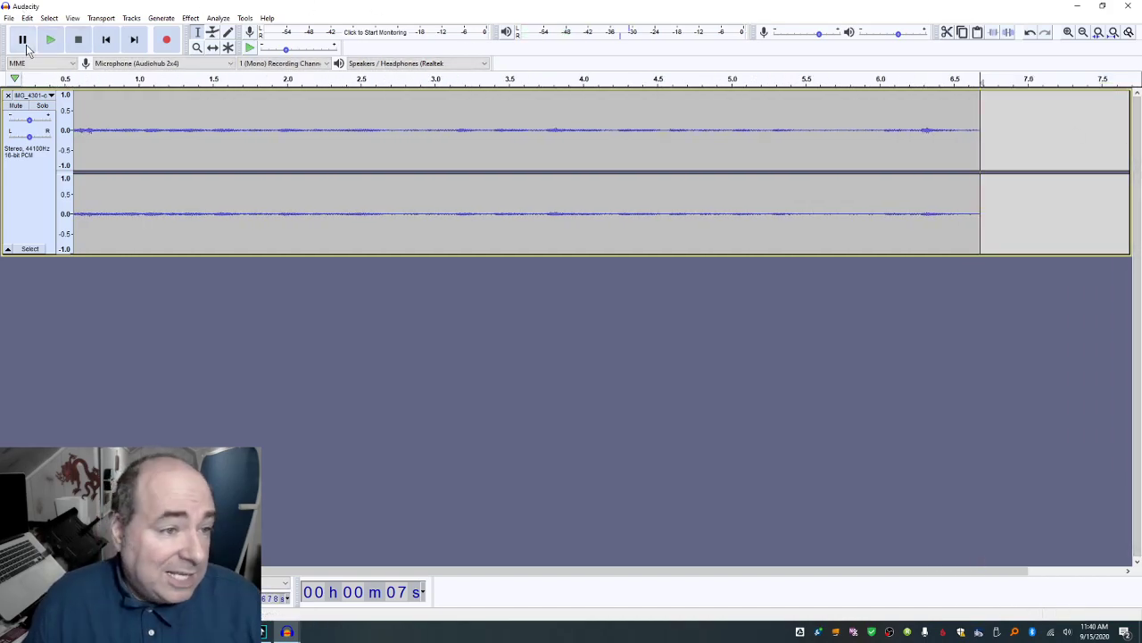
Step: Export the trimmed clip as c06.wav into the PodCast folder
{"action": "left_click", "coordinate": [9, 17]}
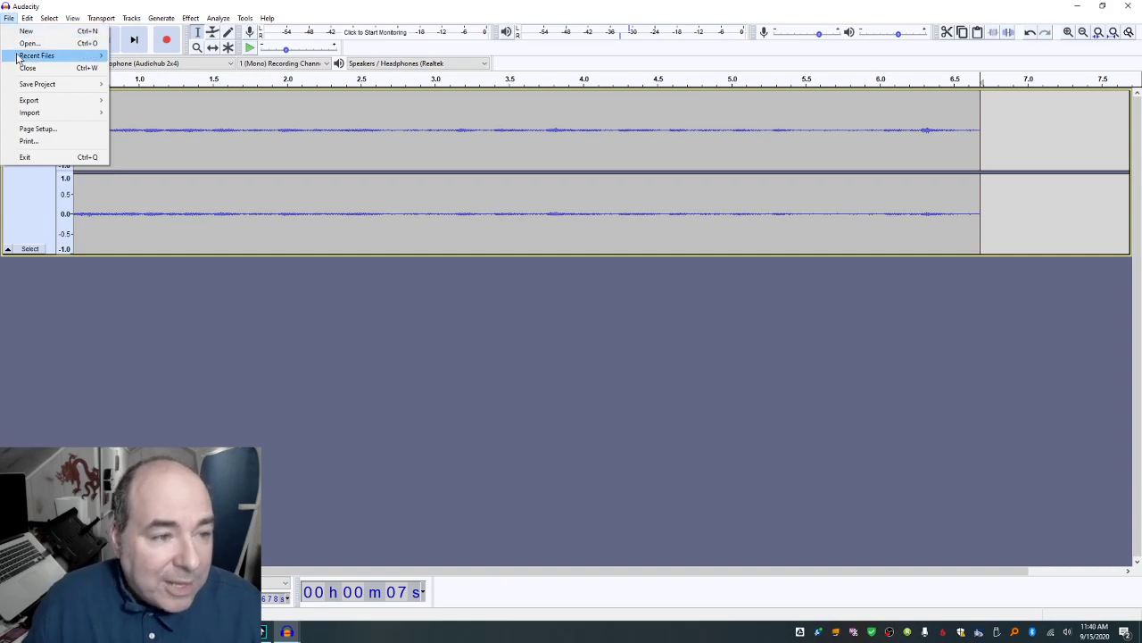
{"action": "mouse_move", "coordinate": [39, 104]}
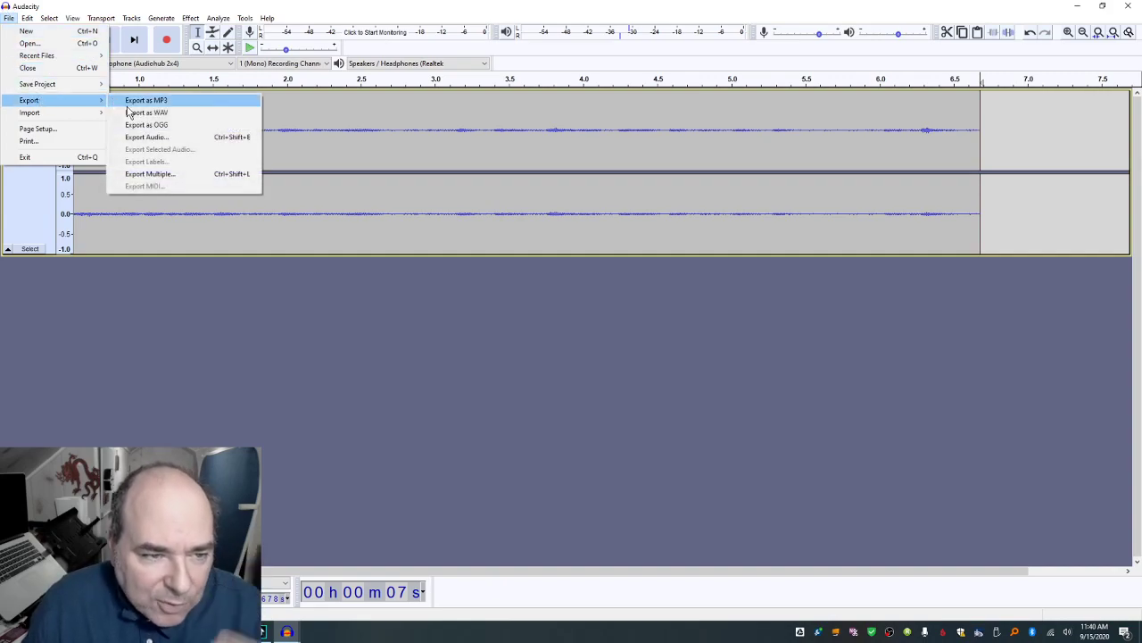
{"action": "left_click", "coordinate": [142, 112]}
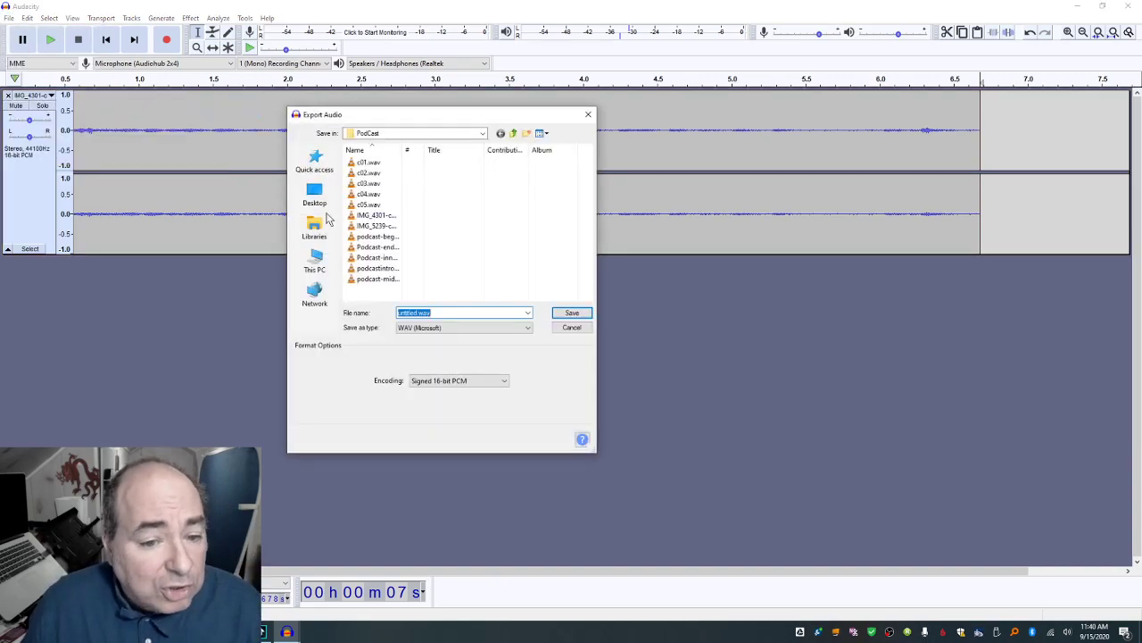
{"action": "left_click", "coordinate": [386, 206]}
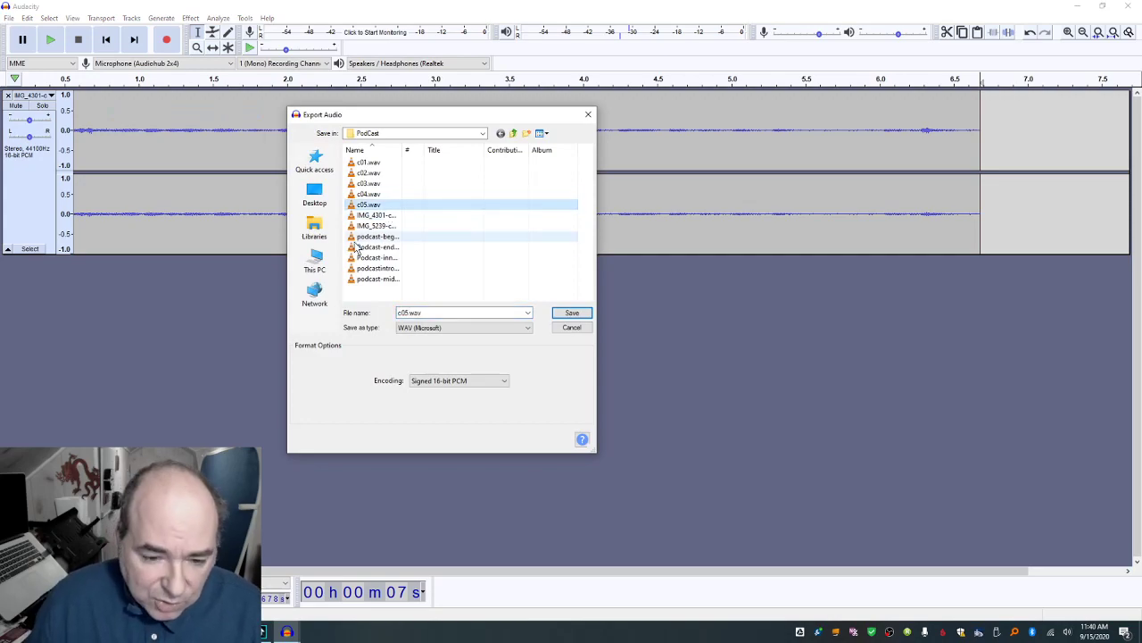
{"action": "double_click", "coordinate": [403, 312]}
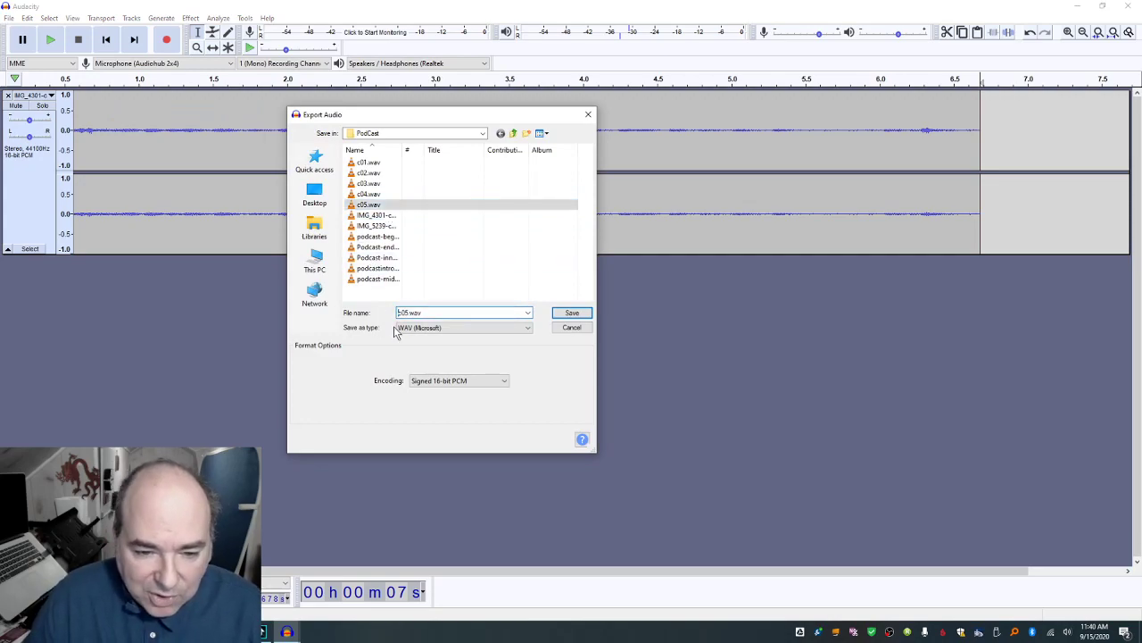
{"action": "type", "text": "c06"}
{"action": "key", "text": "Return"}
{"action": "key", "text": "Return"}
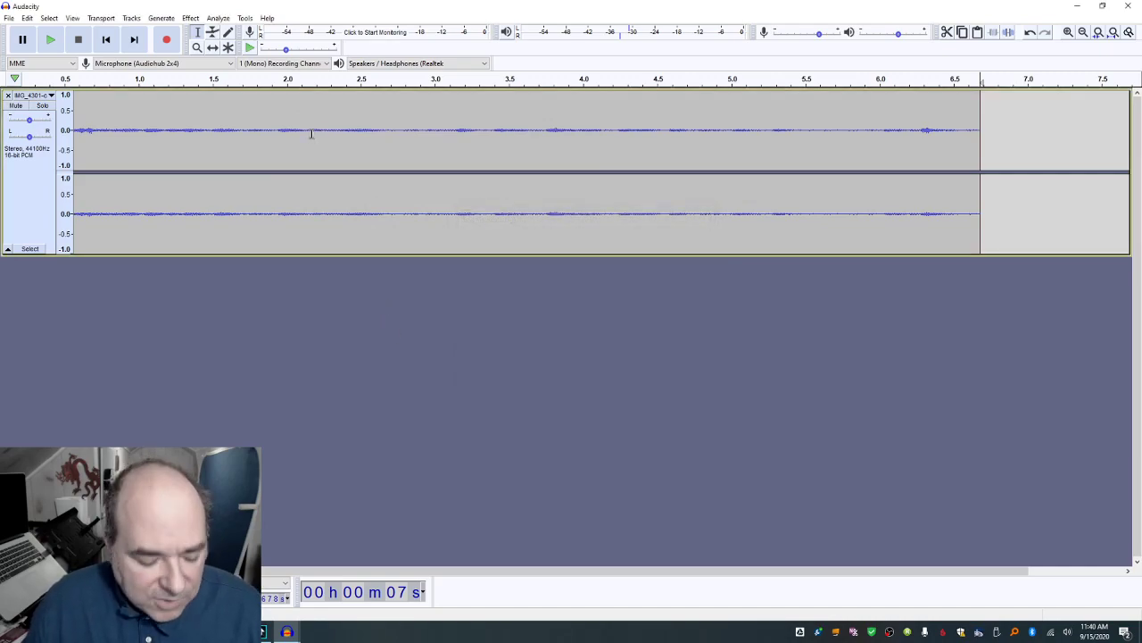
Step: Close the clip's project without saving and replay IMG_4301-converted from 23 s
{"action": "key", "text": "ctrl+w"}
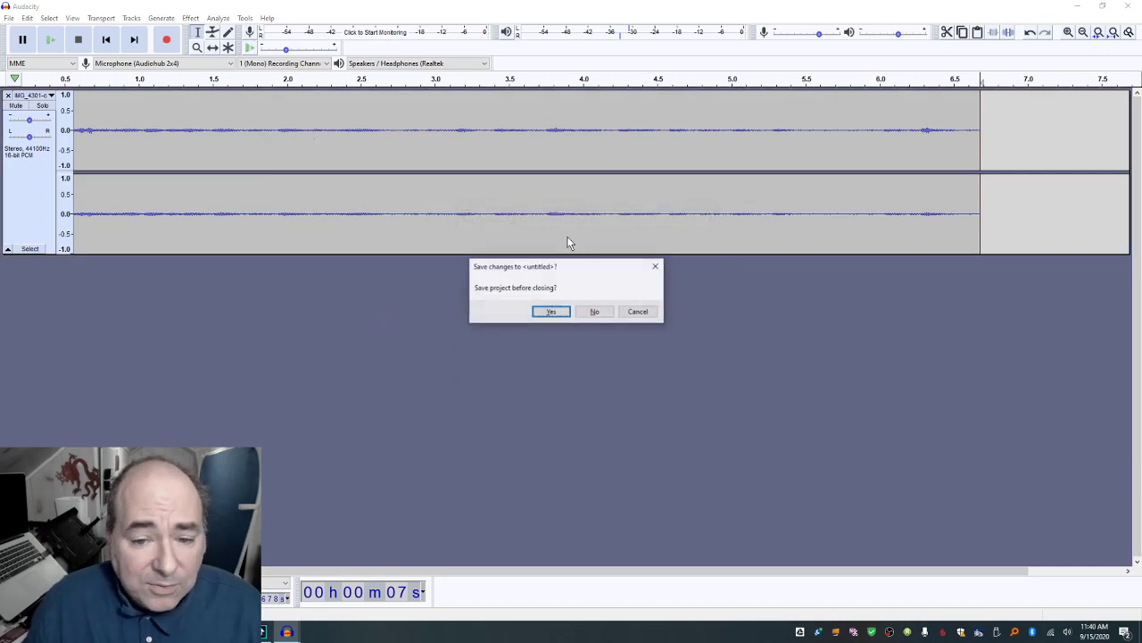
{"action": "left_click", "coordinate": [594, 310]}
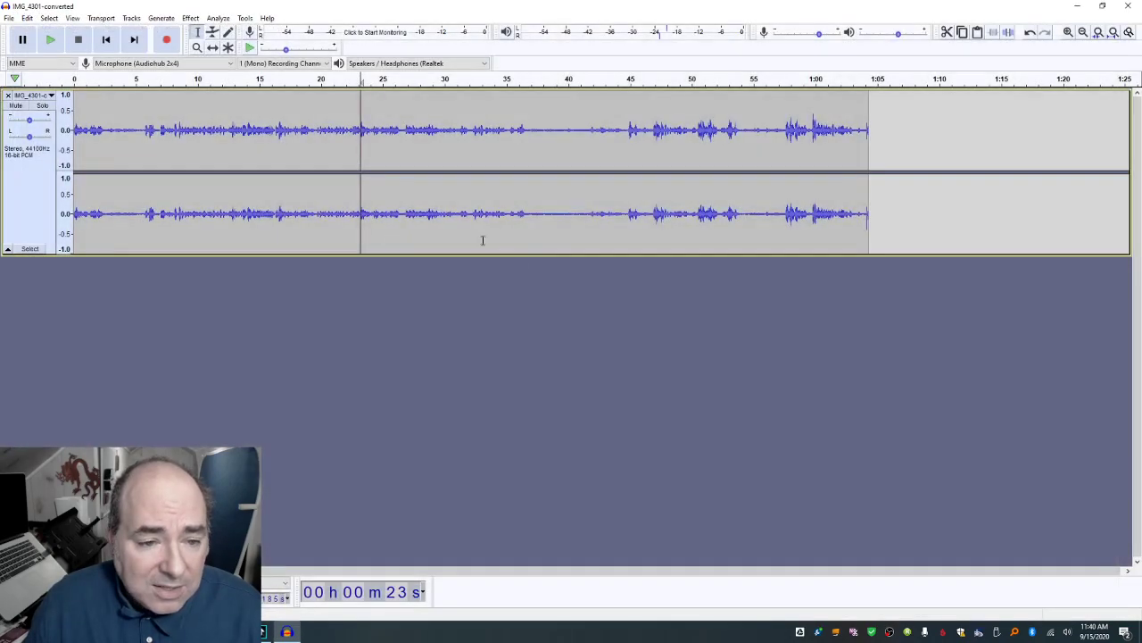
{"action": "key", "text": "space"}
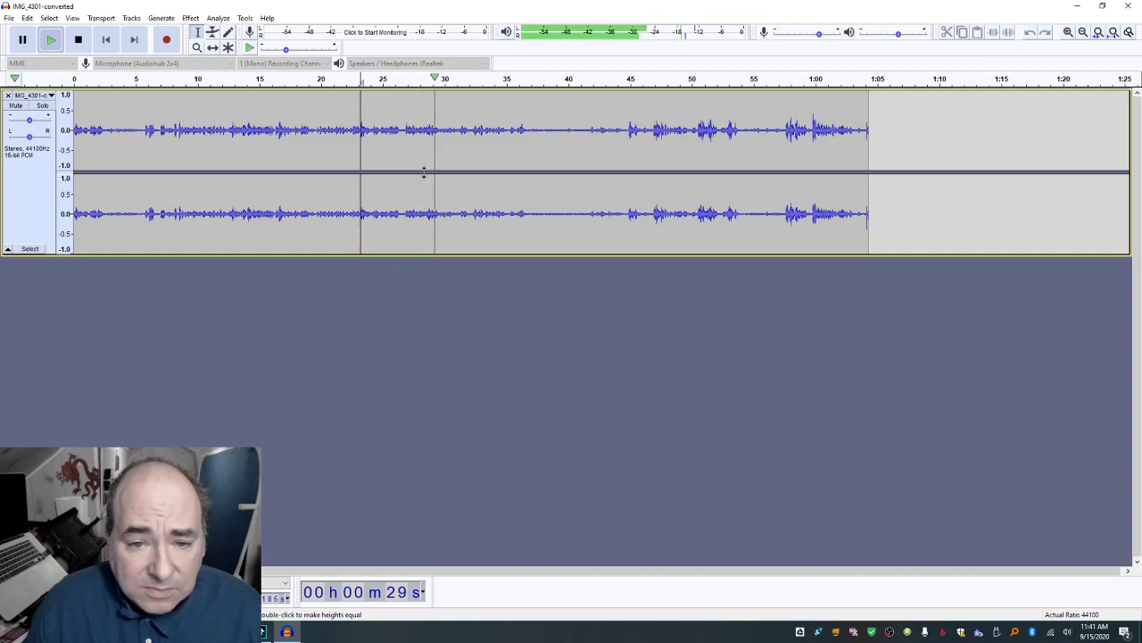
{"action": "key", "text": "space"}
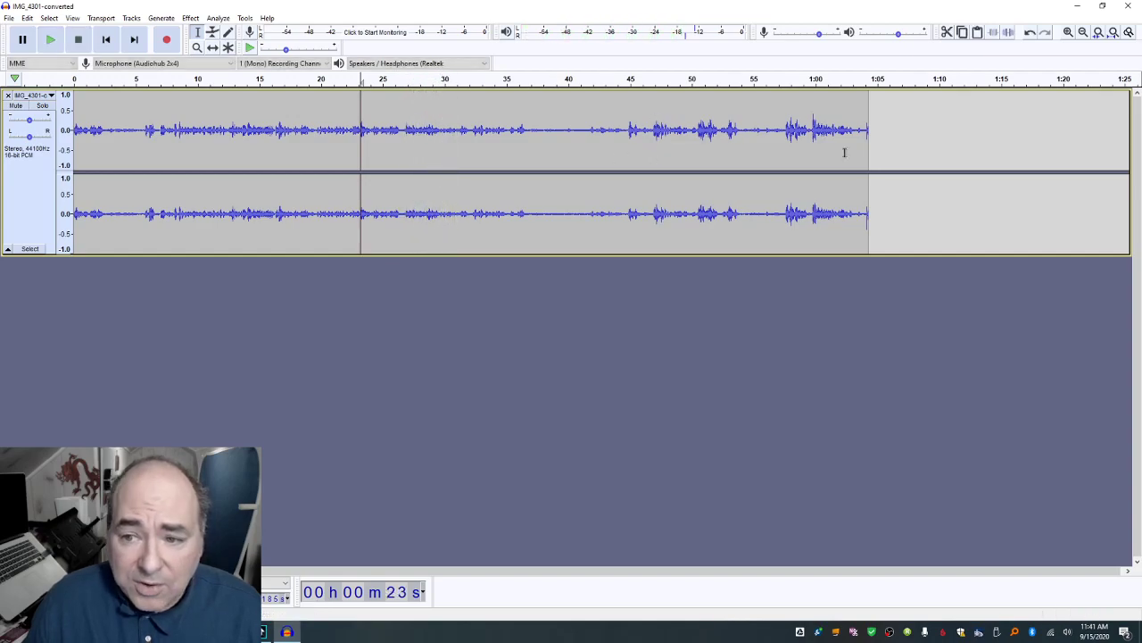
{"action": "left_click", "coordinate": [789, 148]}
{"action": "key", "text": "space"}
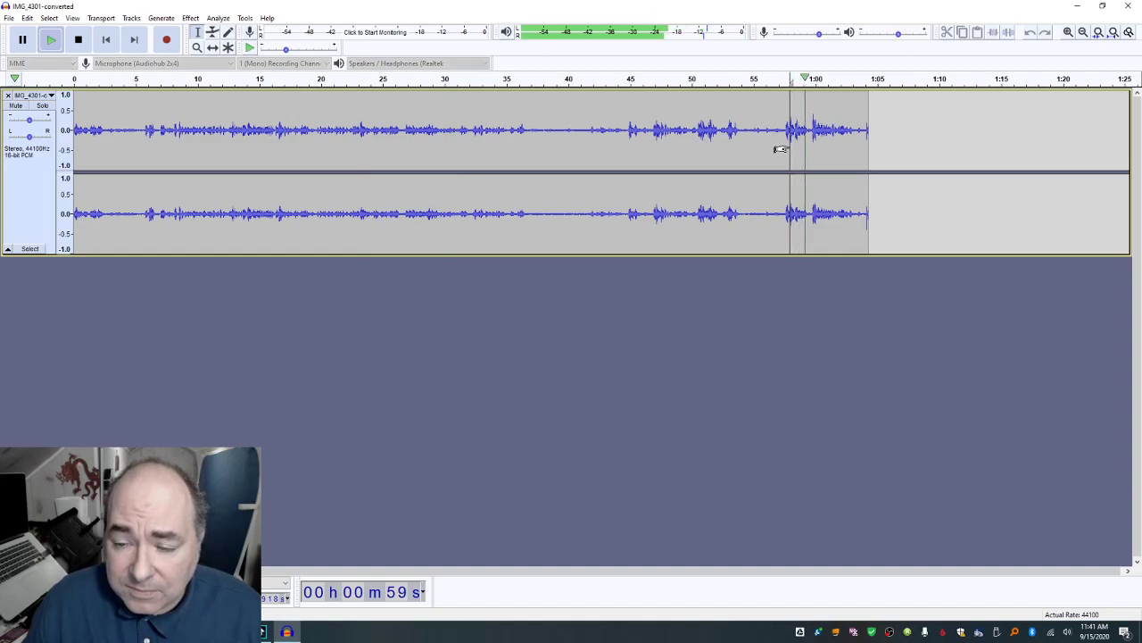
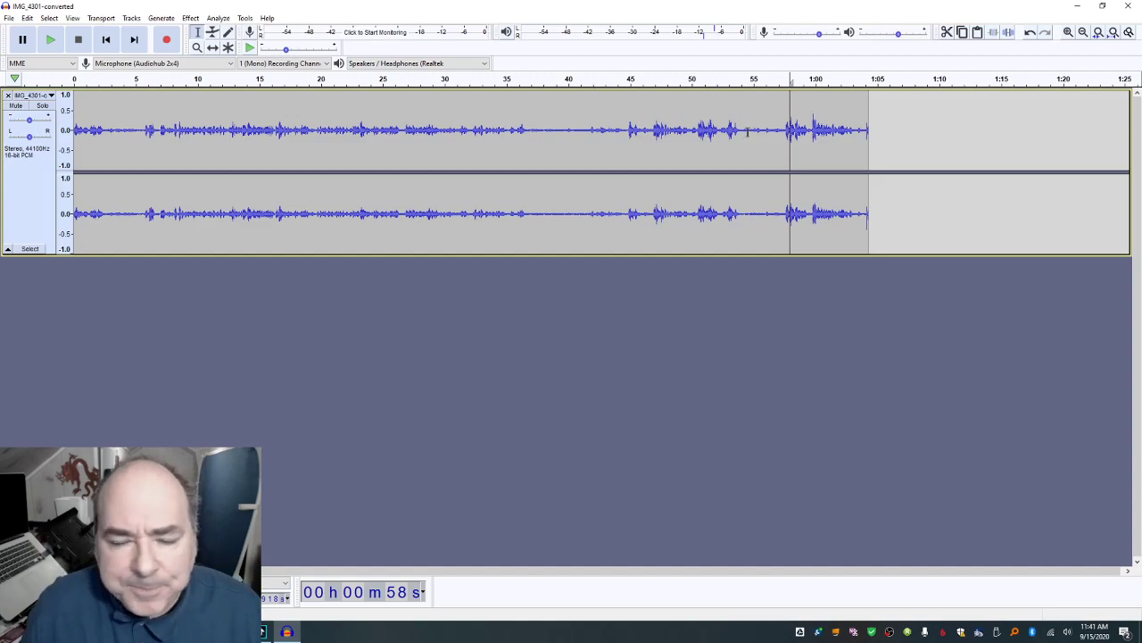
Step: Start a new empty project and record a voice clip of about 8 seconds
{"action": "left_click", "coordinate": [10, 19]}
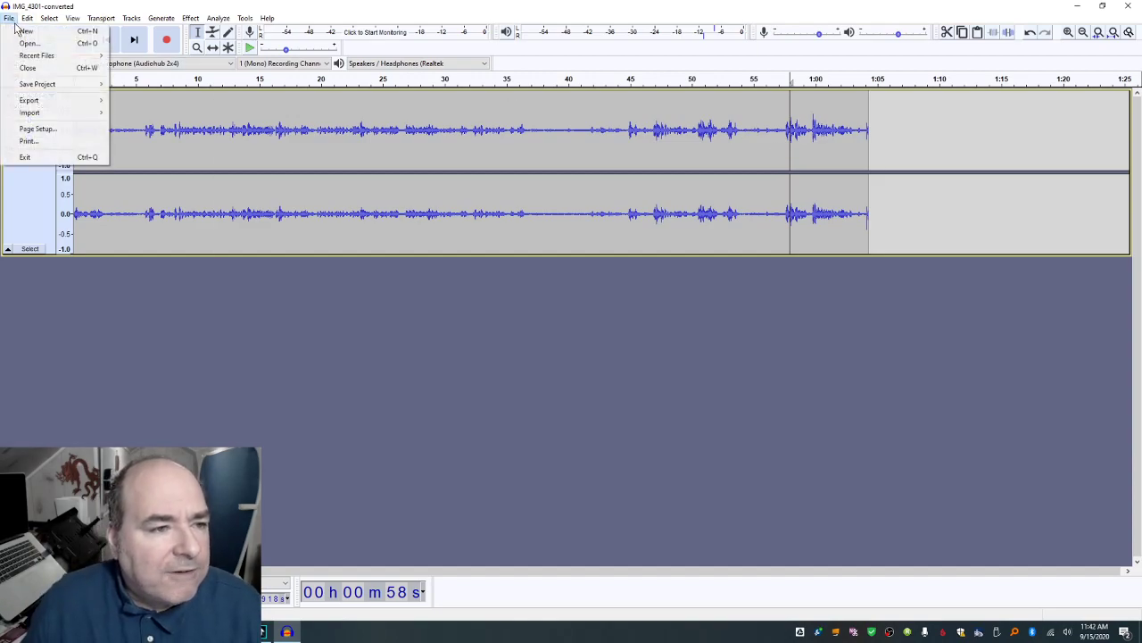
{"action": "left_click", "coordinate": [25, 30]}
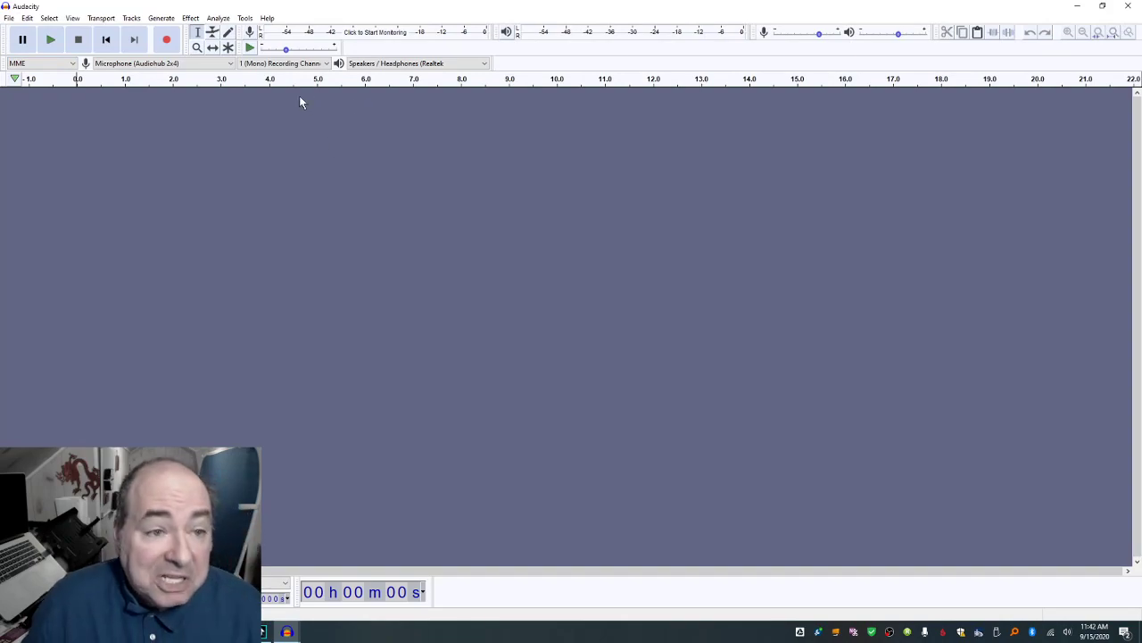
{"action": "left_click", "coordinate": [167, 41]}
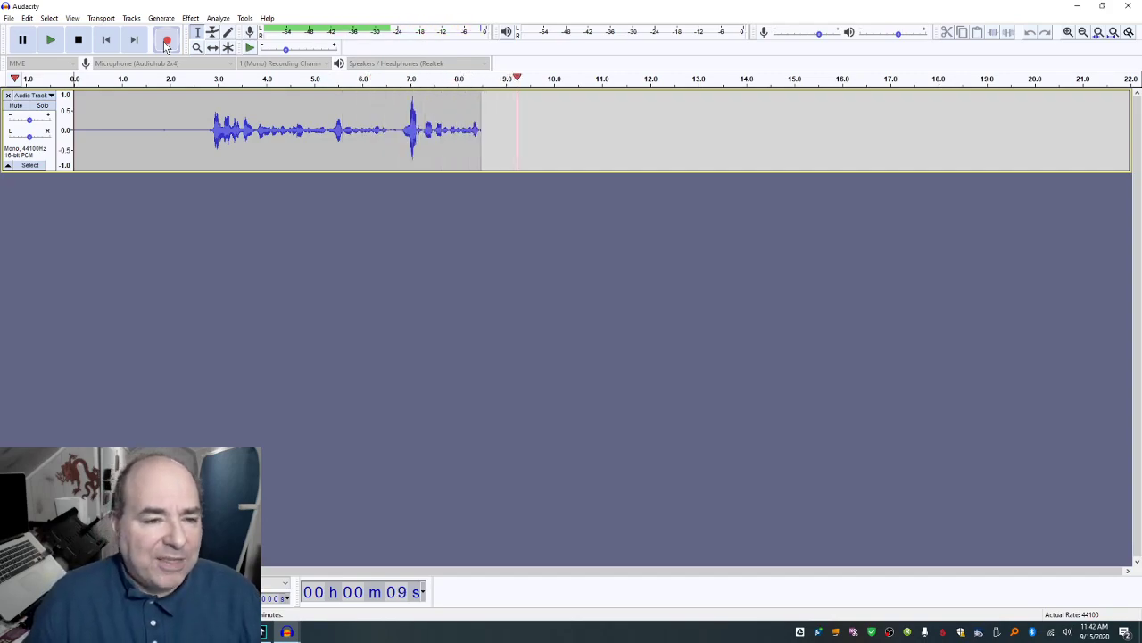
{"action": "key", "text": "space"}
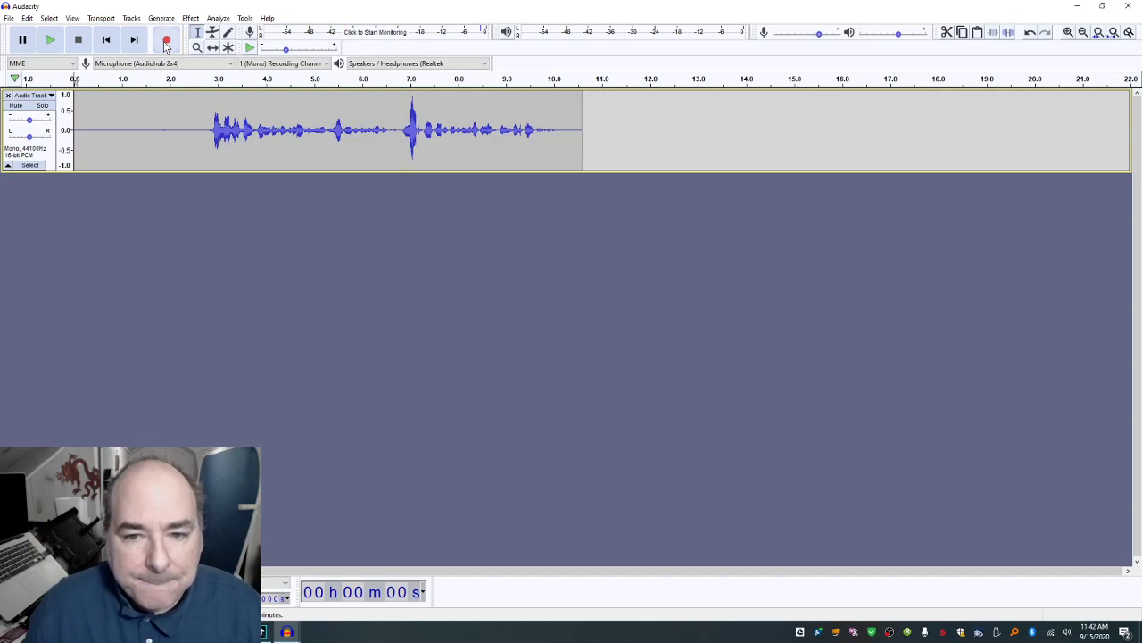
Step: Cut the leading silence so the speech starts at zero, then play it back
{"action": "left_click_drag", "start_coordinate": [206, 127], "coordinate": [75, 128]}
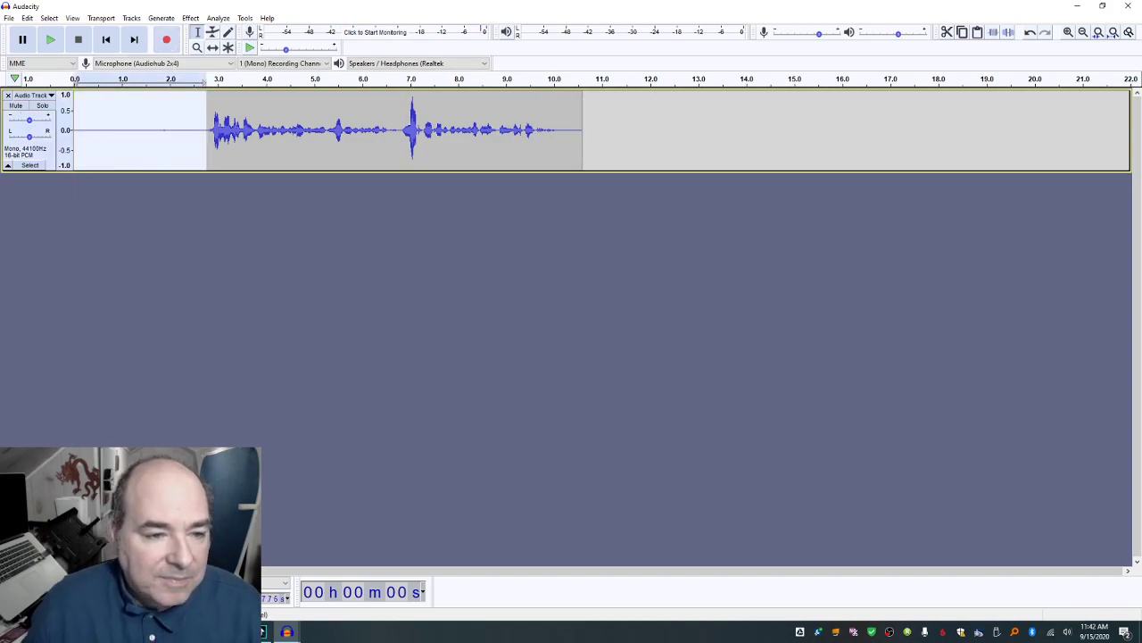
{"action": "key", "text": "Delete"}
{"action": "key", "text": "space"}
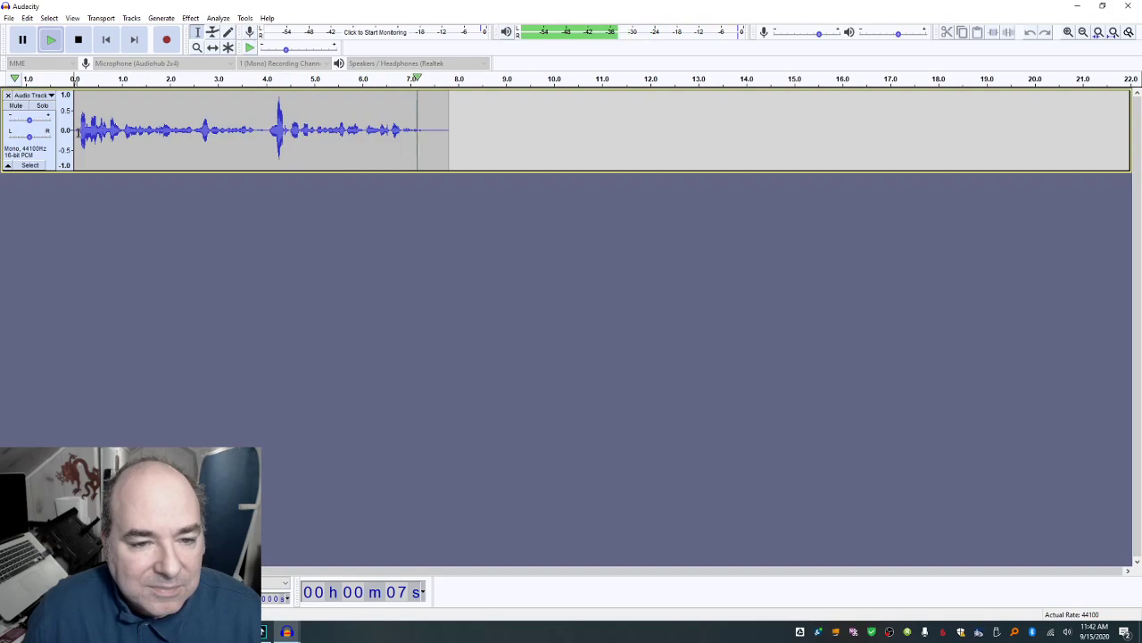
Step: Export the recording as c07.wav into the PodCast folder and close the untitled project unsaved
{"action": "left_click", "coordinate": [17, 18]}
{"action": "mouse_move", "coordinate": [52, 106]}
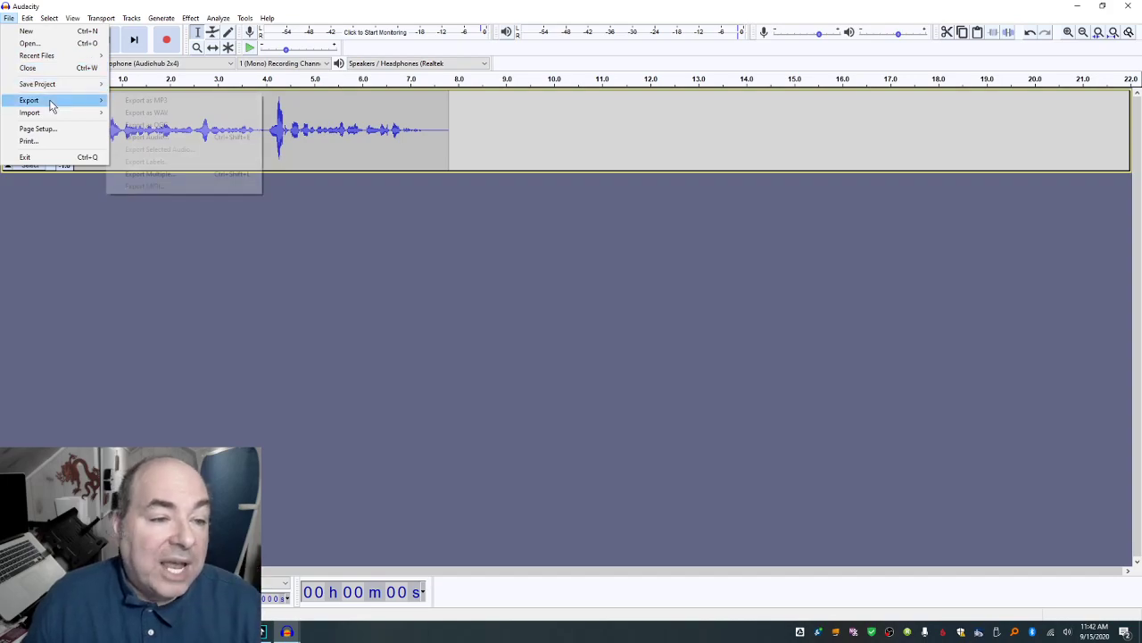
{"action": "left_click", "coordinate": [149, 116]}
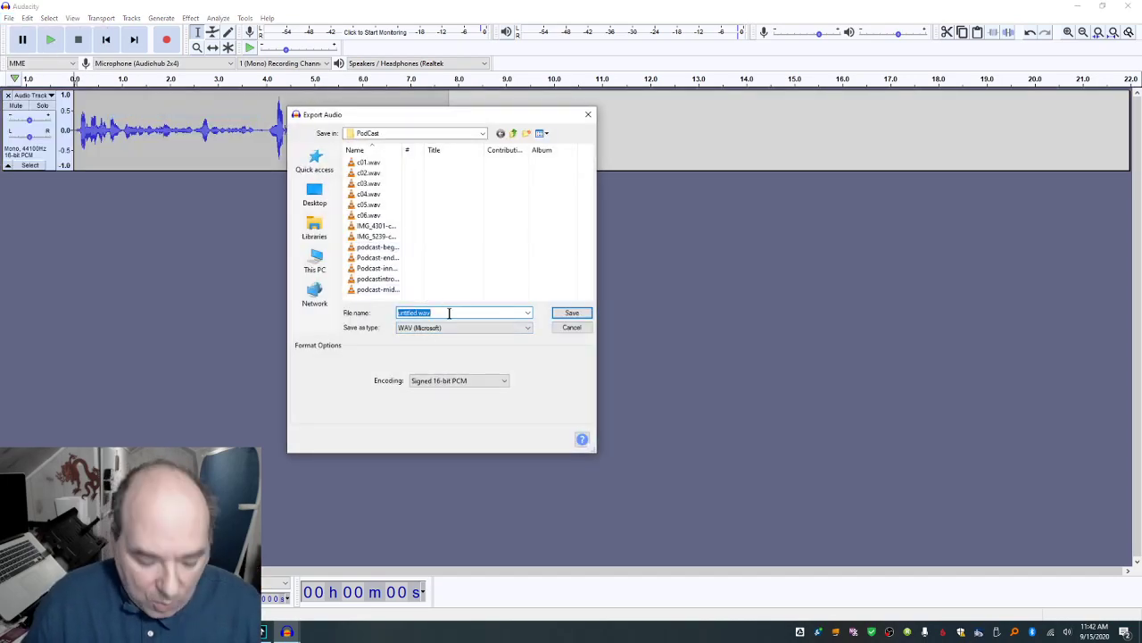
{"action": "type", "text": "c07"}
{"action": "key", "text": "Return"}
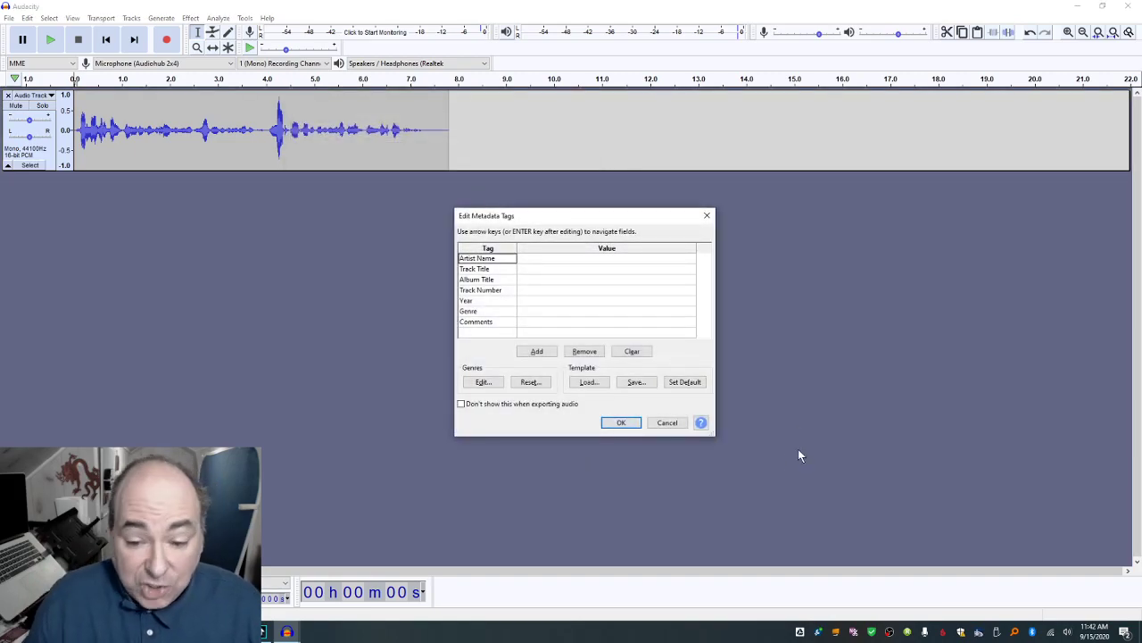
{"action": "left_click", "coordinate": [622, 423]}
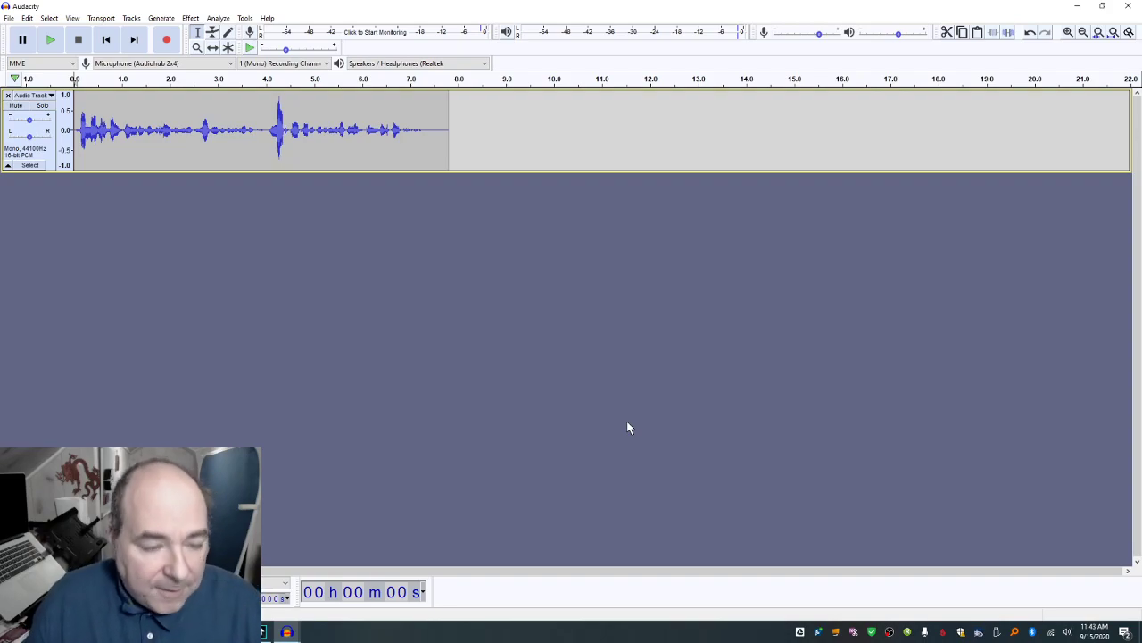
{"action": "key", "text": "ctrl+w"}
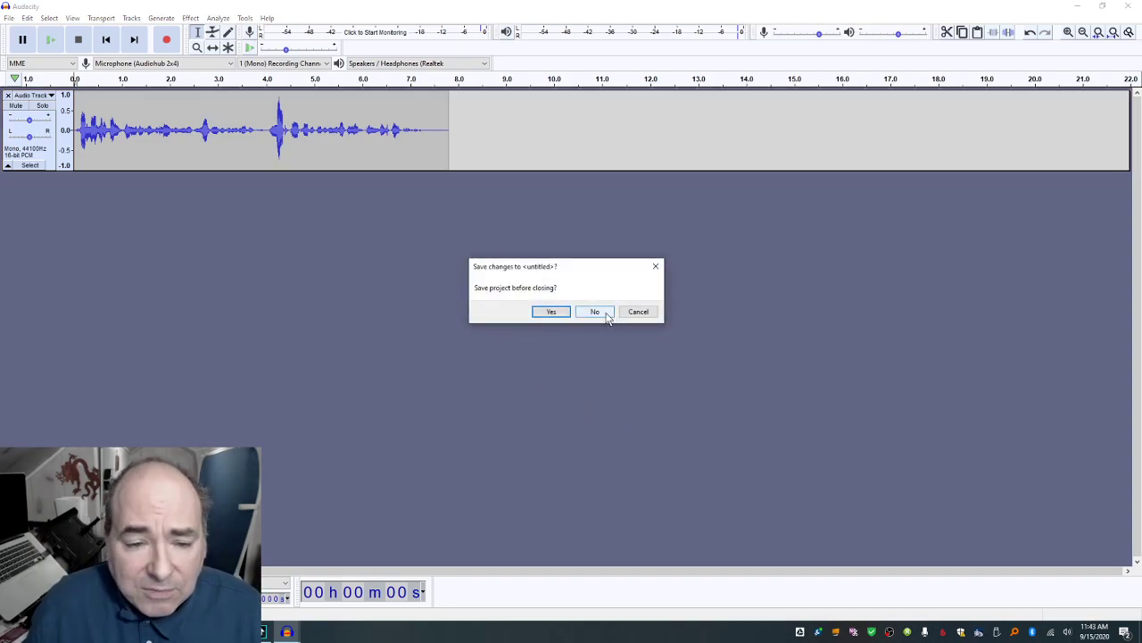
{"action": "left_click", "coordinate": [595, 312]}
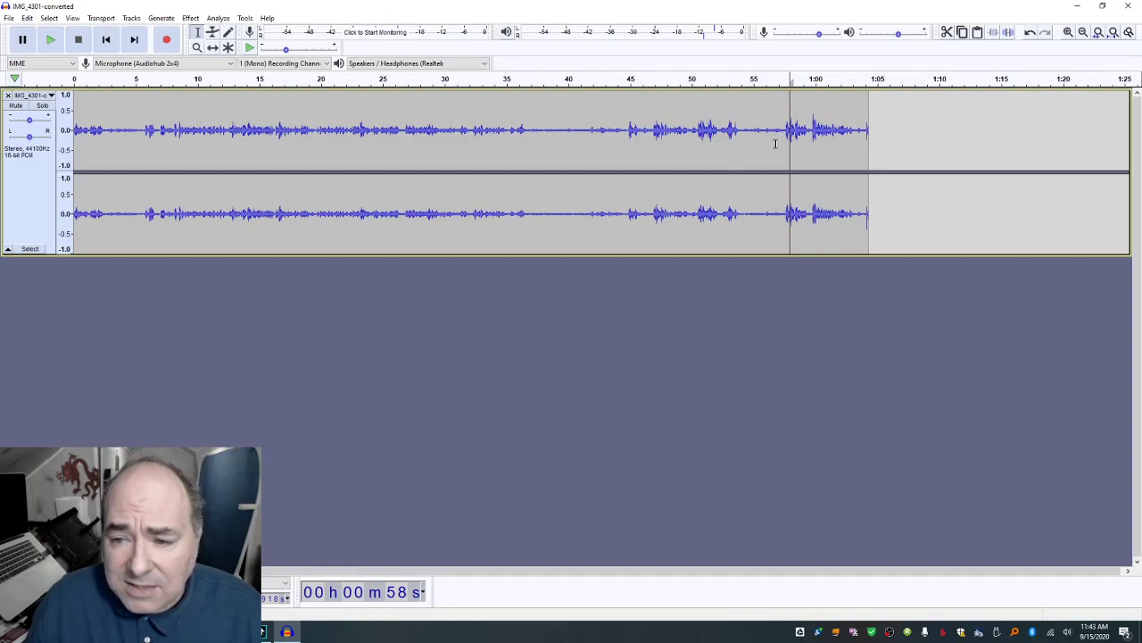
Step: Delete the first minute of IMG_4301-converted, reviewing playback before and after the cut
{"action": "left_click", "coordinate": [776, 144]}
{"action": "key", "text": "space"}
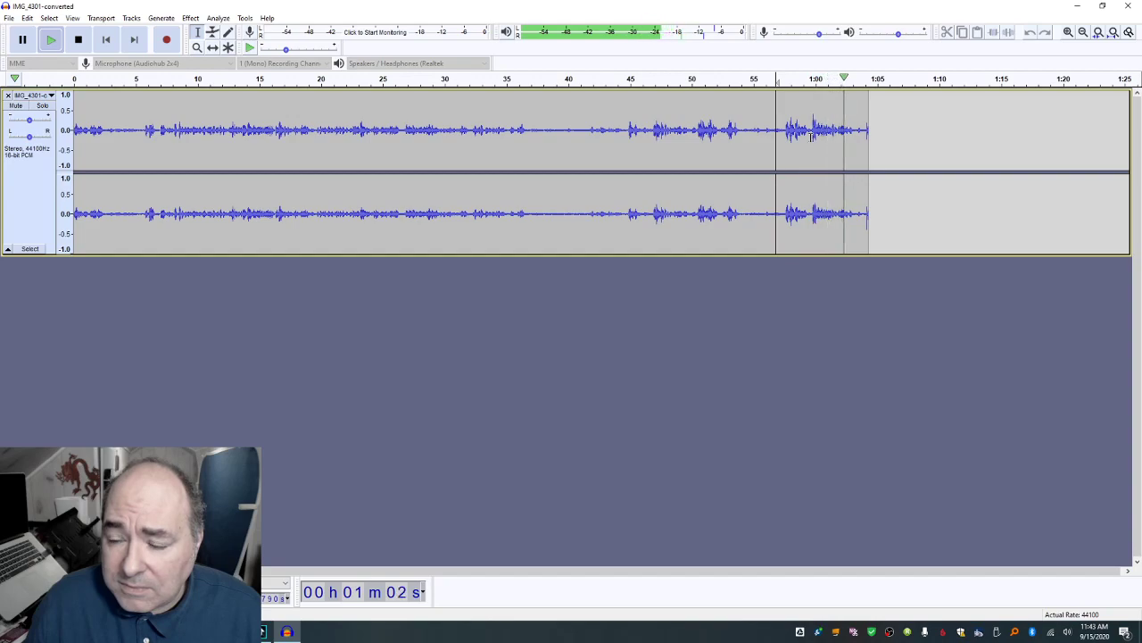
{"action": "left_click_drag", "start_coordinate": [811, 136], "coordinate": [74, 136]}
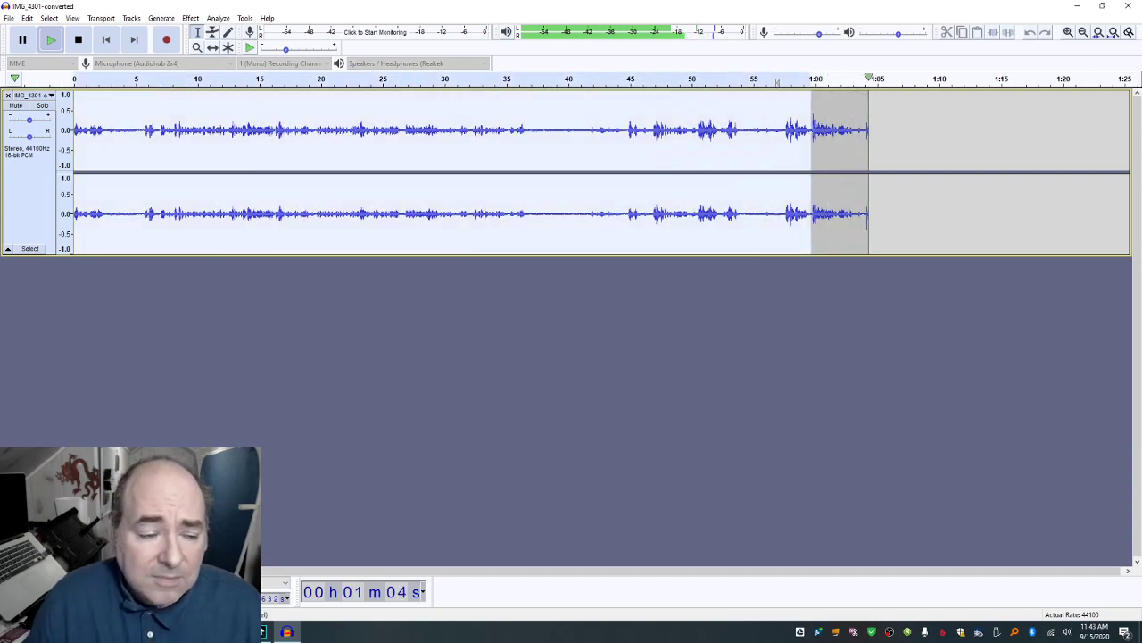
{"action": "key", "text": "Delete"}
{"action": "key", "text": "space"}
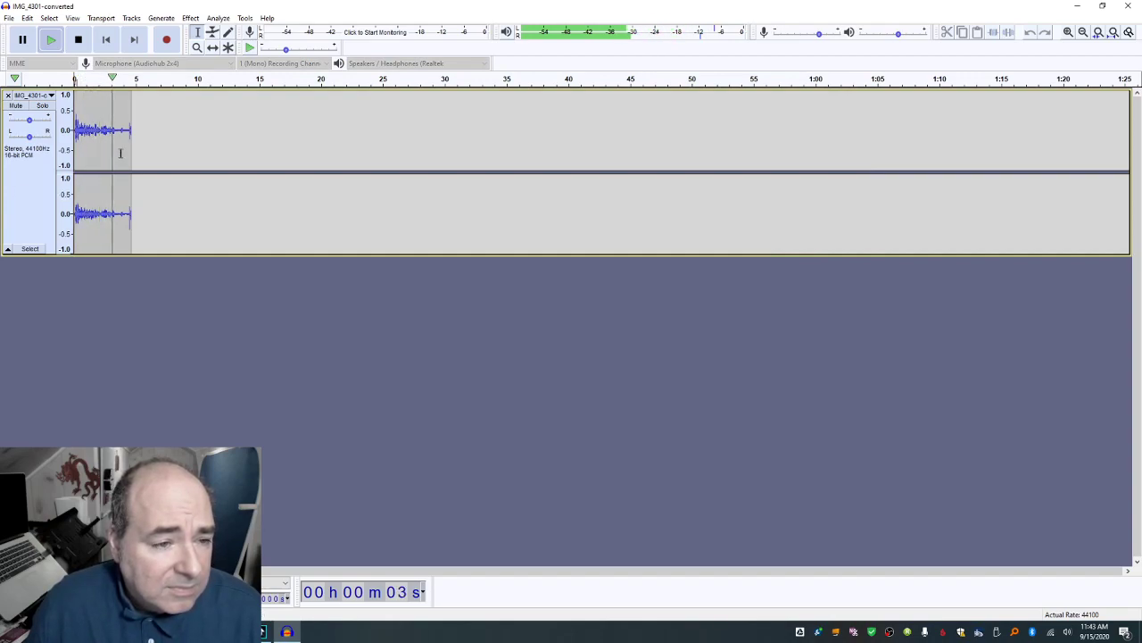
{"action": "key", "text": "space"}
Step: Cut 3.5–8.8 s and a short opening sliver, leaving a clip of about 3.4 seconds
{"action": "left_click_drag", "start_coordinate": [116, 143], "coordinate": [183, 146]}
{"action": "key", "text": "Delete"}
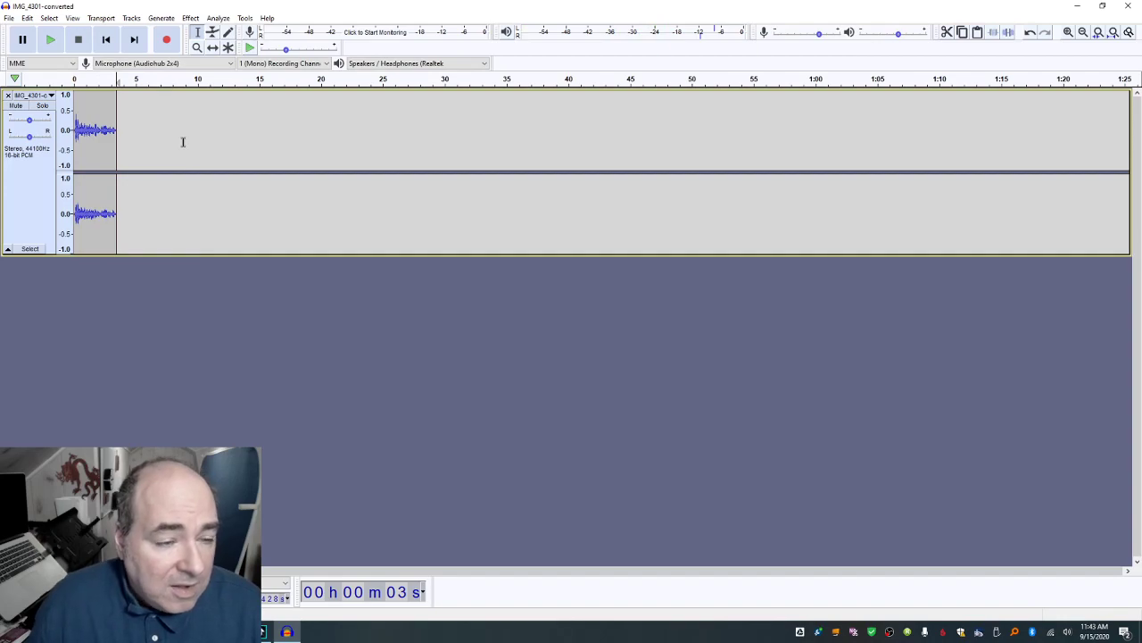
{"action": "left_click", "coordinate": [1113, 33]}
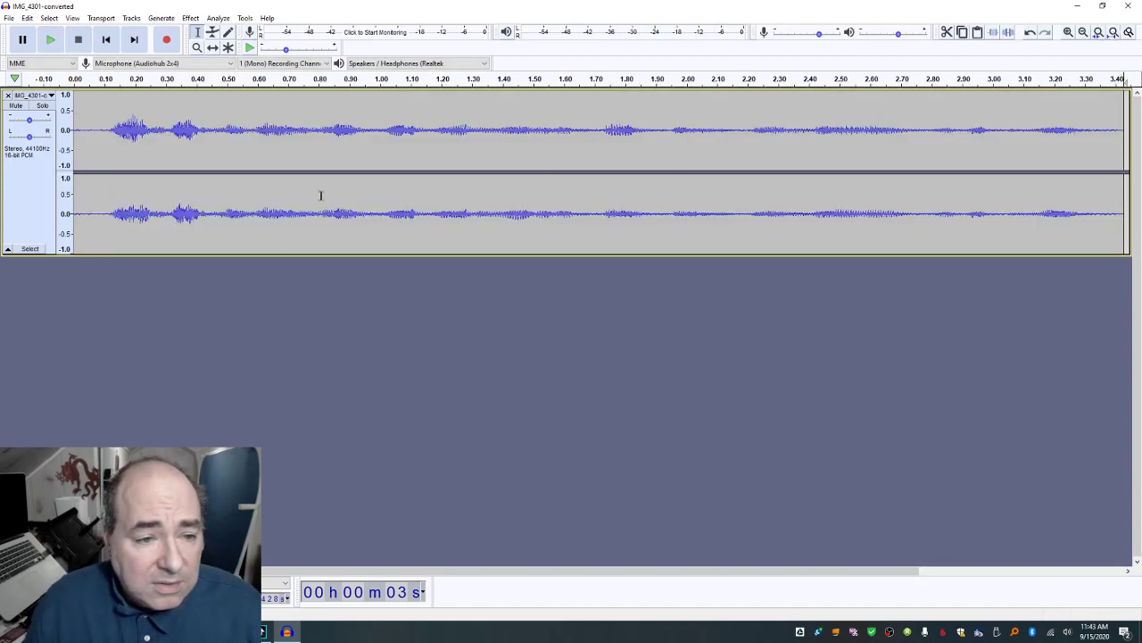
{"action": "left_click_drag", "start_coordinate": [94, 157], "coordinate": [74, 157]}
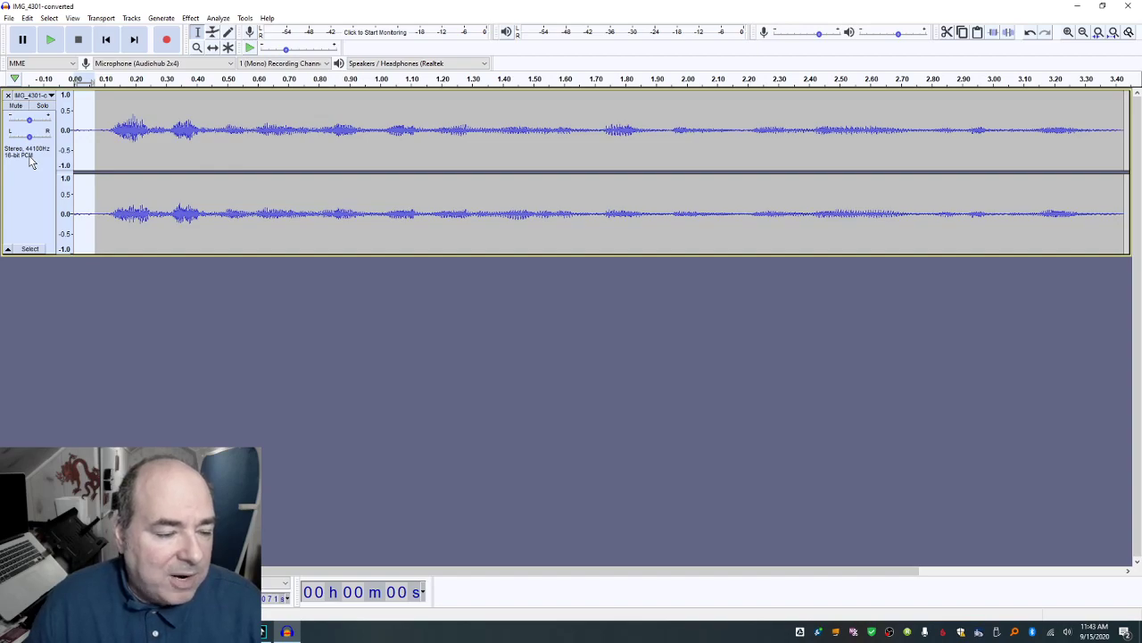
{"action": "key", "text": "Delete"}
{"action": "key", "text": "space"}
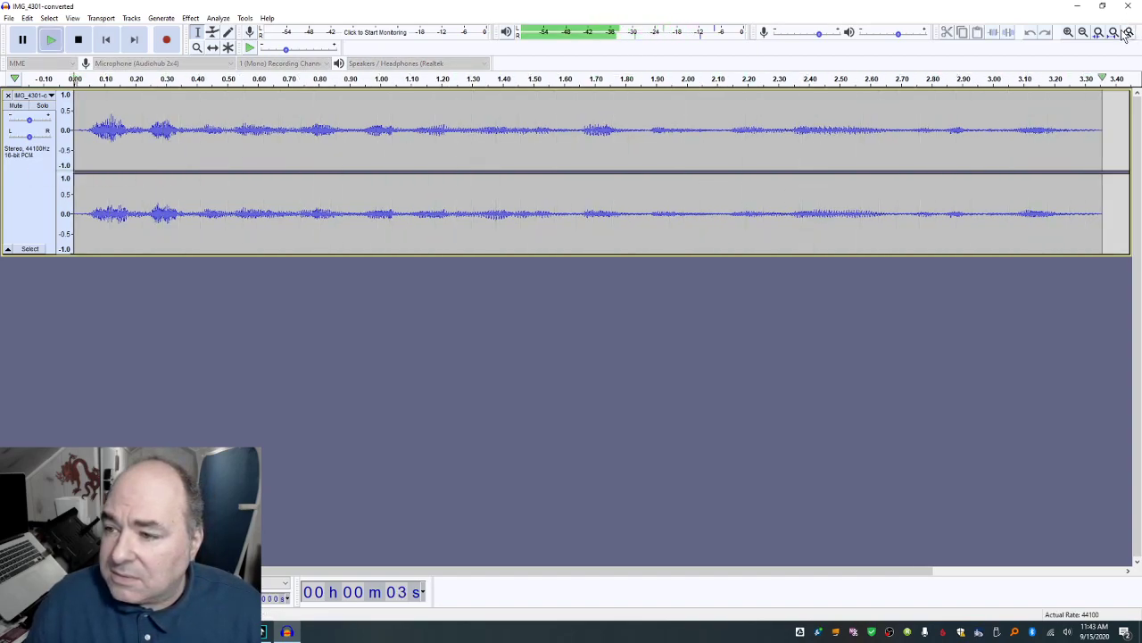
Step: Export the clip as c08.wav, renumbering the c07 name, then close IMG_4301-converted unsaved
{"action": "left_click", "coordinate": [8, 17]}
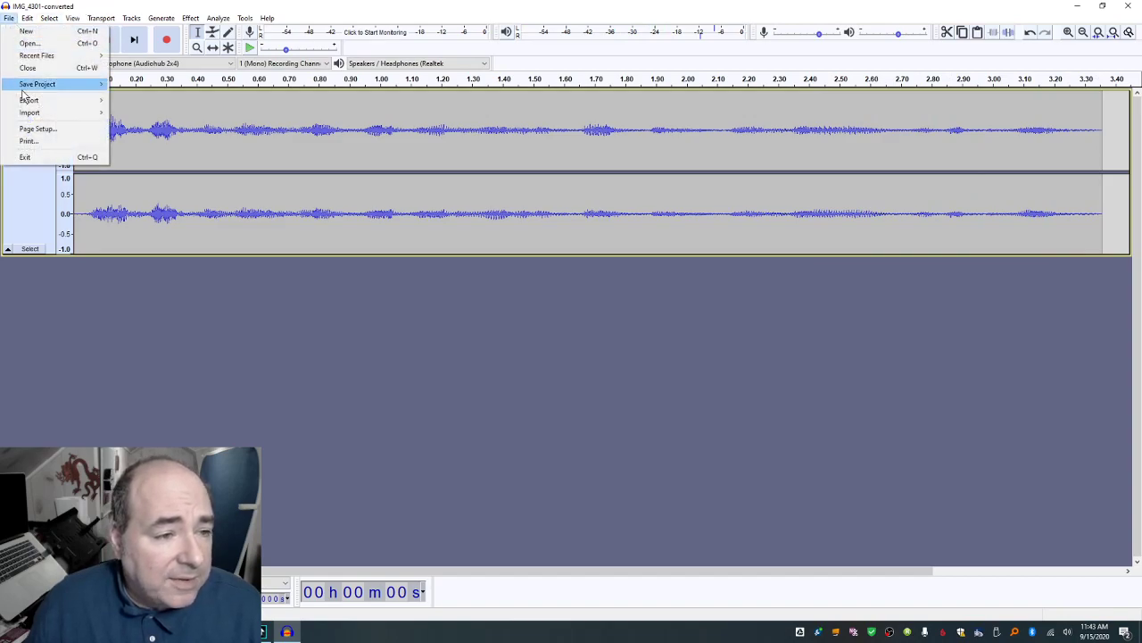
{"action": "mouse_move", "coordinate": [27, 86]}
{"action": "mouse_move", "coordinate": [80, 98]}
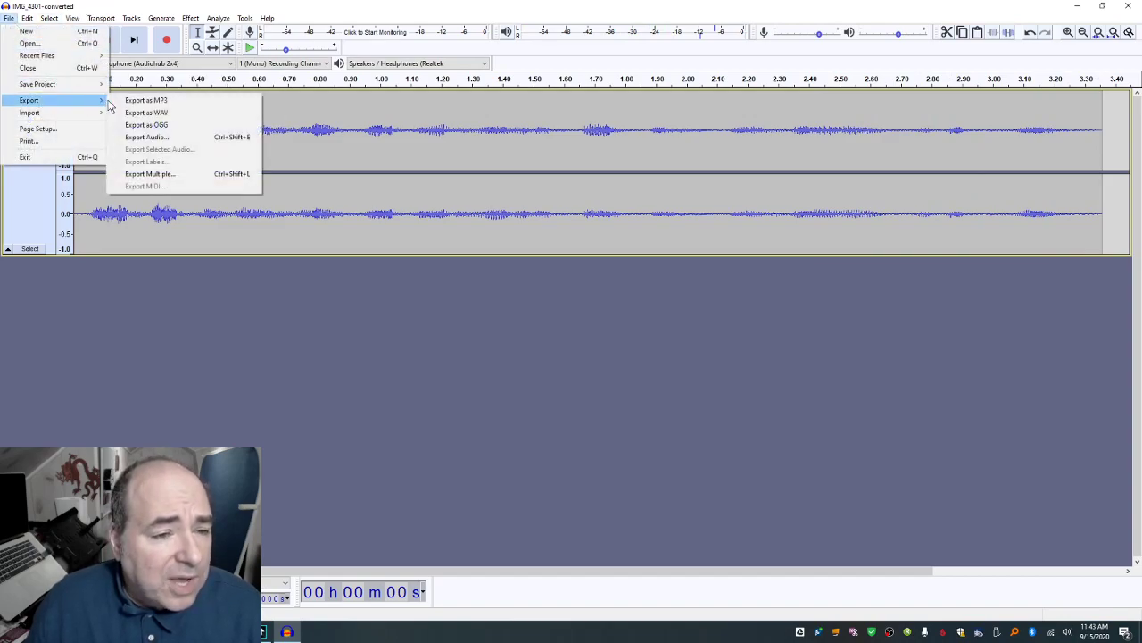
{"action": "left_click", "coordinate": [134, 114]}
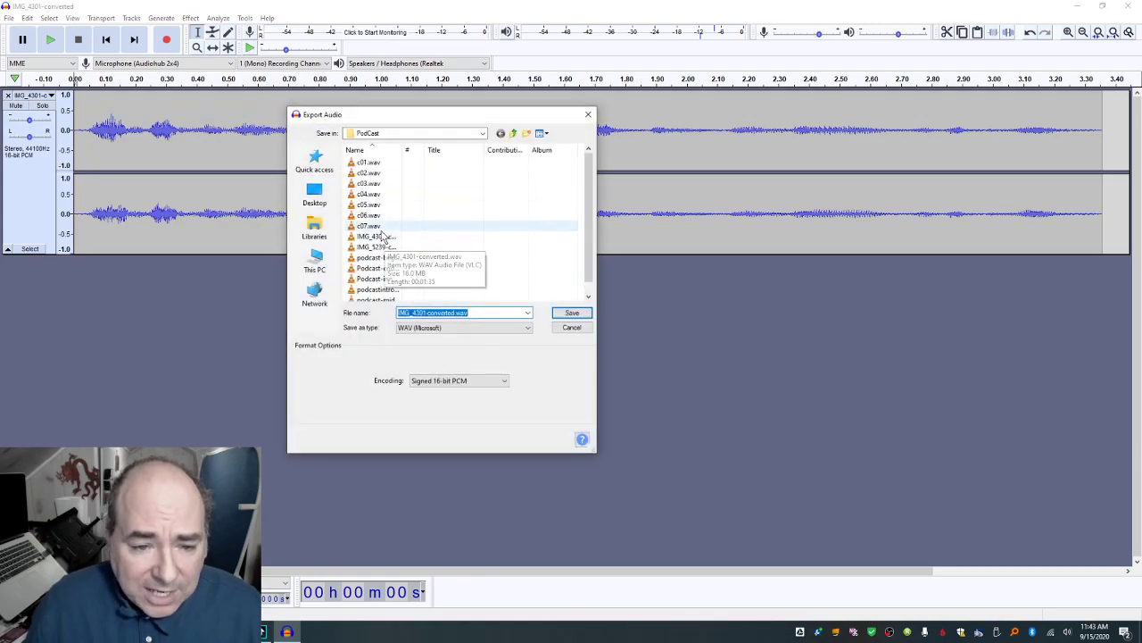
{"action": "left_click", "coordinate": [375, 226]}
{"action": "left_click", "coordinate": [407, 313]}
{"action": "left_click", "coordinate": [407, 313]}
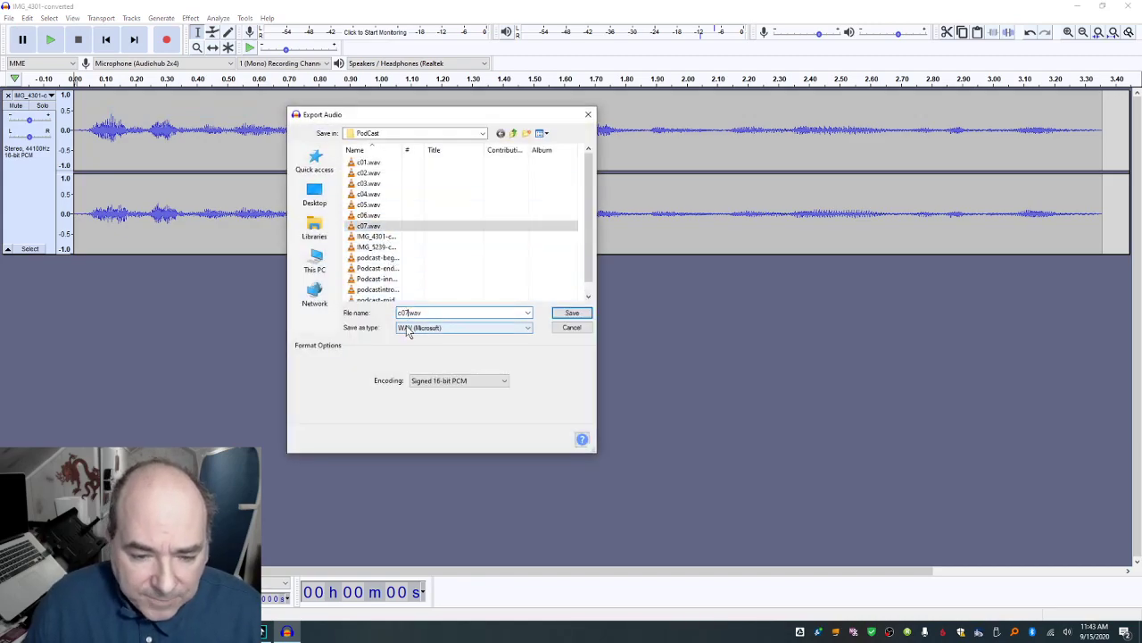
{"action": "key", "text": "Return"}
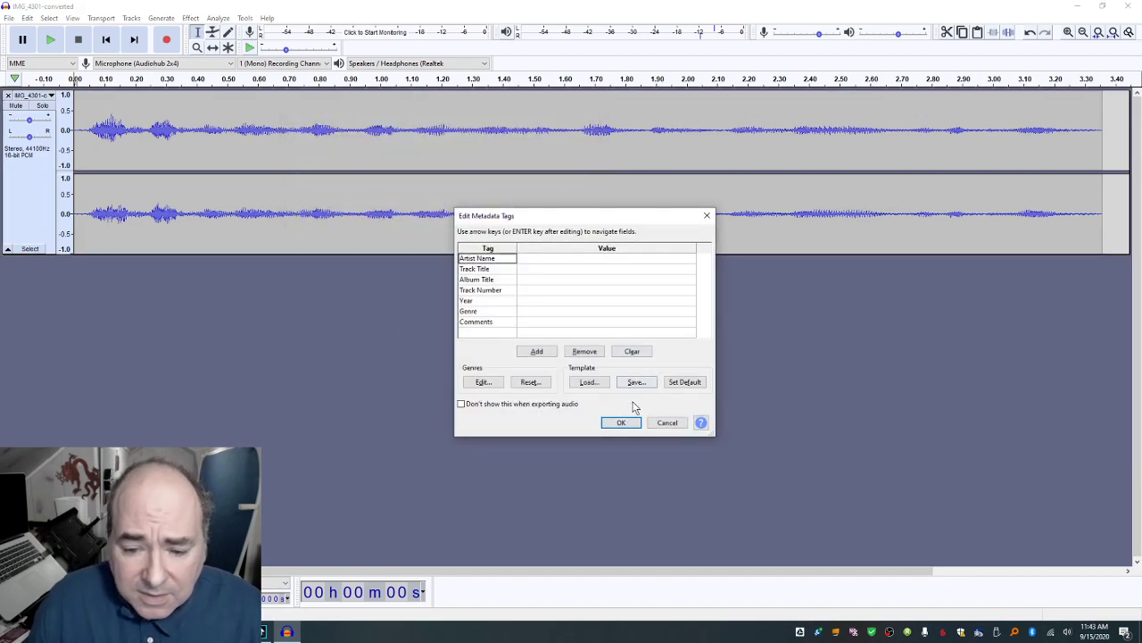
{"action": "left_click", "coordinate": [622, 423]}
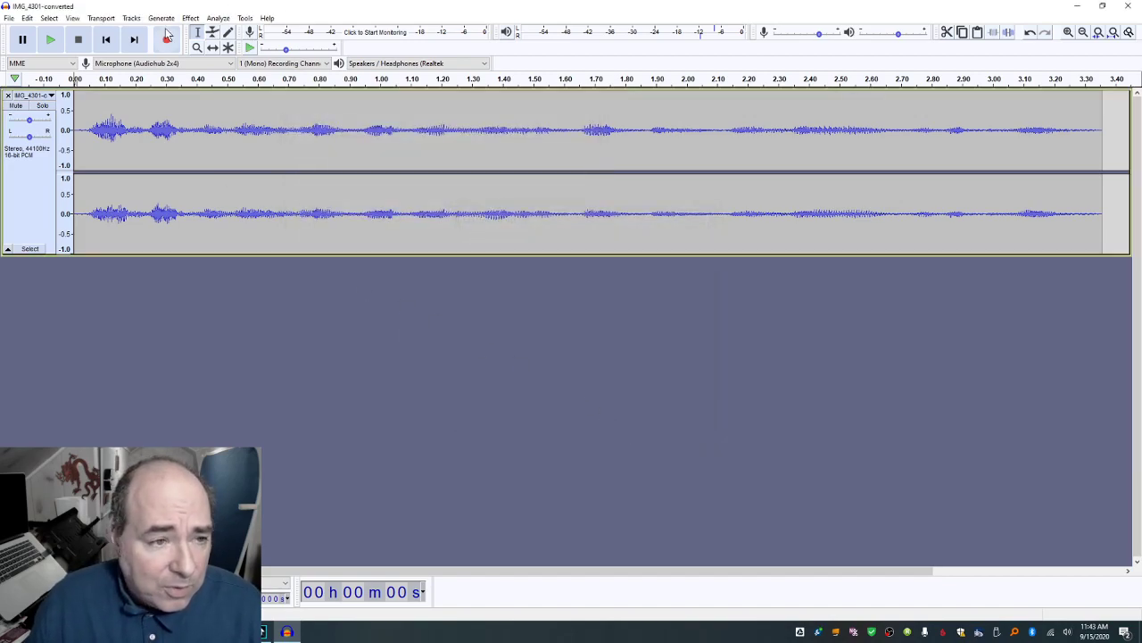
{"action": "key", "text": "ctrl+w"}
{"action": "left_click", "coordinate": [589, 314]}
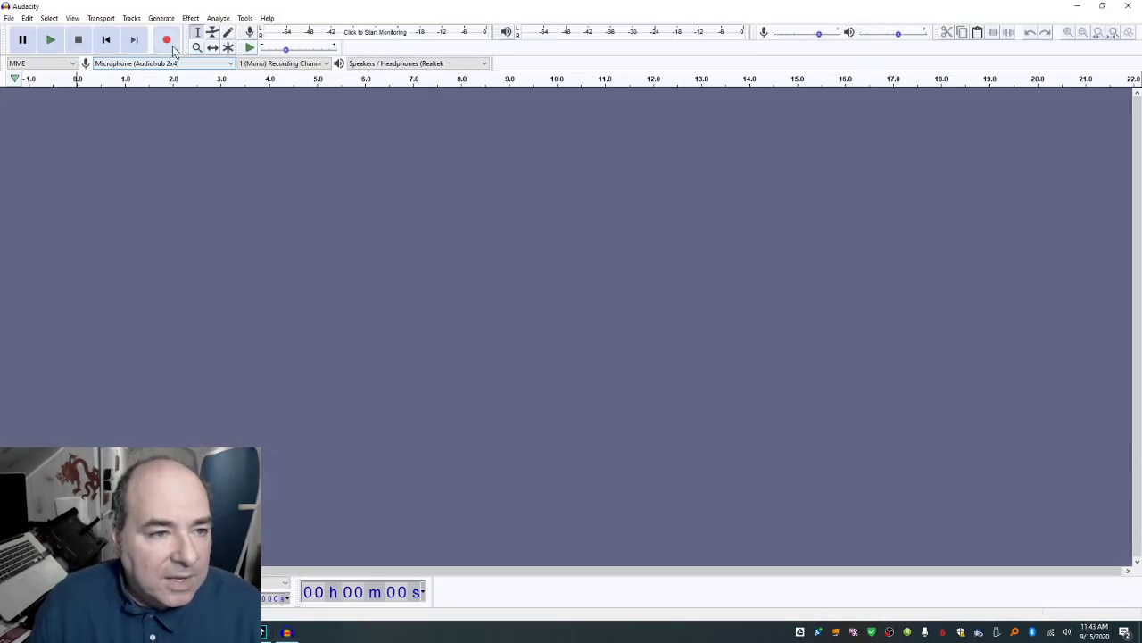
Step: Record a mono voice clip, trim the silence before 2.6 s and after the speech, and play it
{"action": "left_click", "coordinate": [159, 49]}
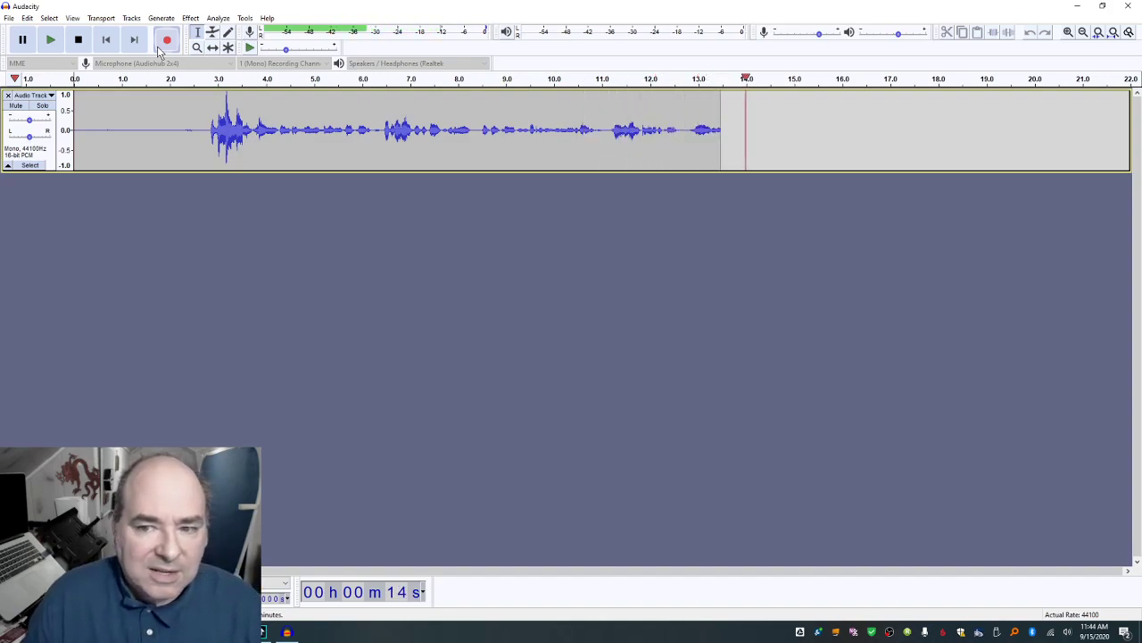
{"action": "key", "text": "space"}
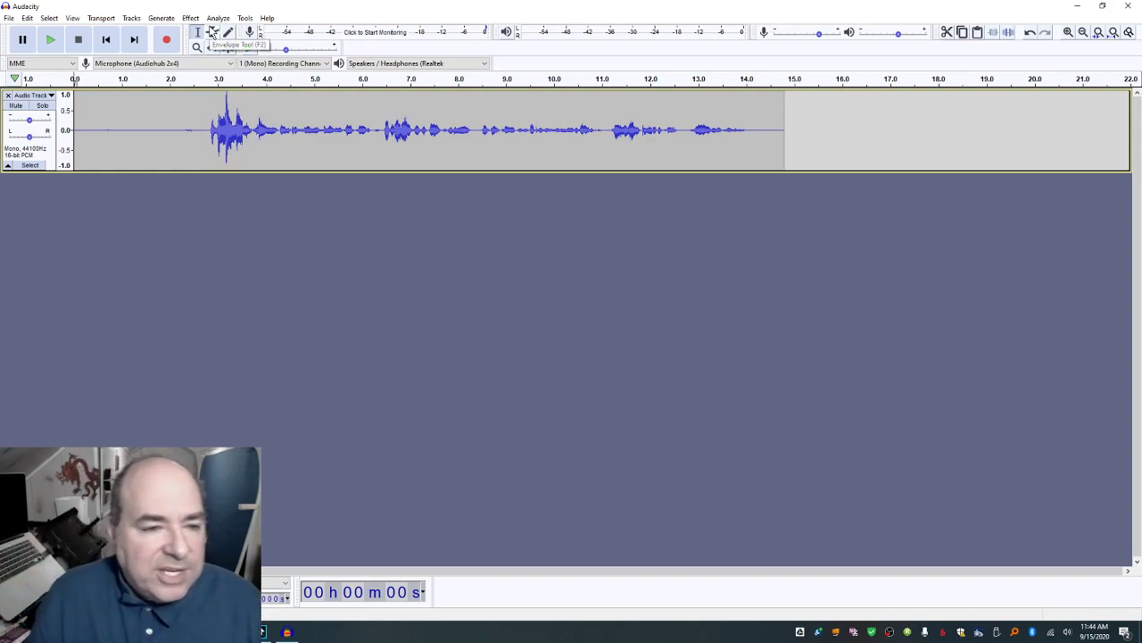
{"action": "left_click_drag", "start_coordinate": [201, 138], "coordinate": [61, 131]}
{"action": "key", "text": "Delete"}
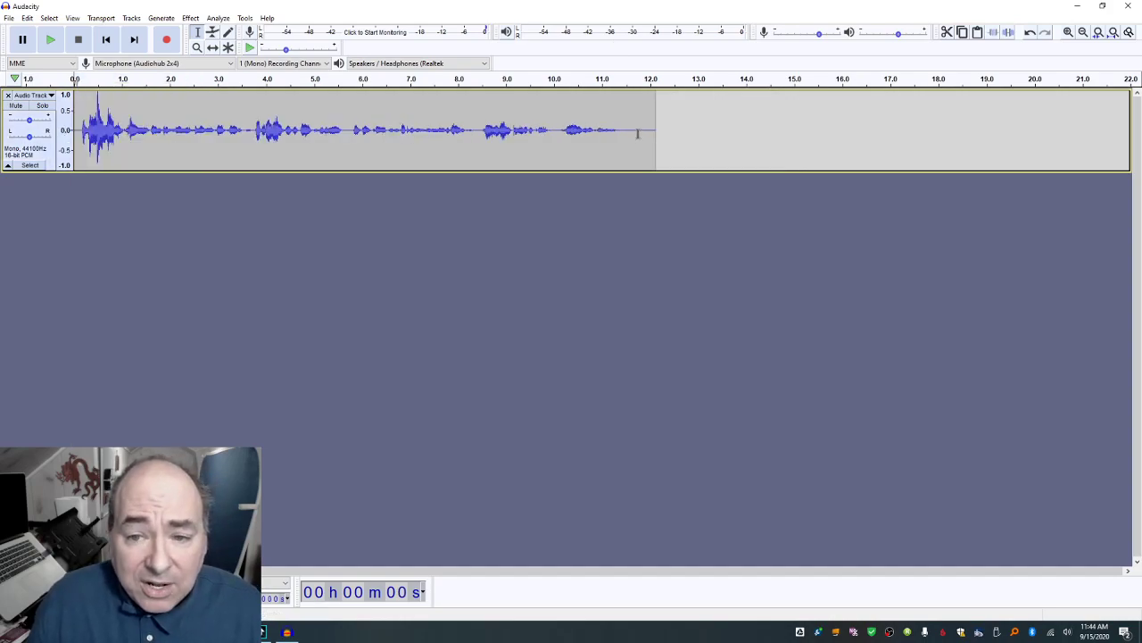
{"action": "left_click_drag", "start_coordinate": [628, 132], "coordinate": [676, 131]}
{"action": "key", "text": "Delete"}
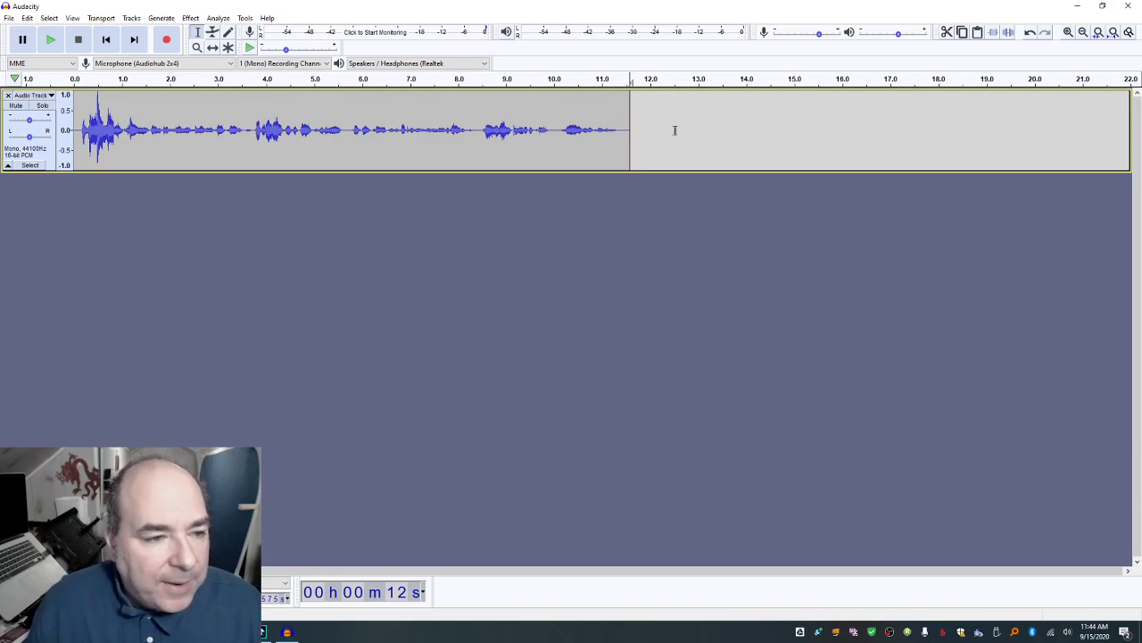
{"action": "left_click", "coordinate": [77, 121]}
{"action": "key", "text": "space"}
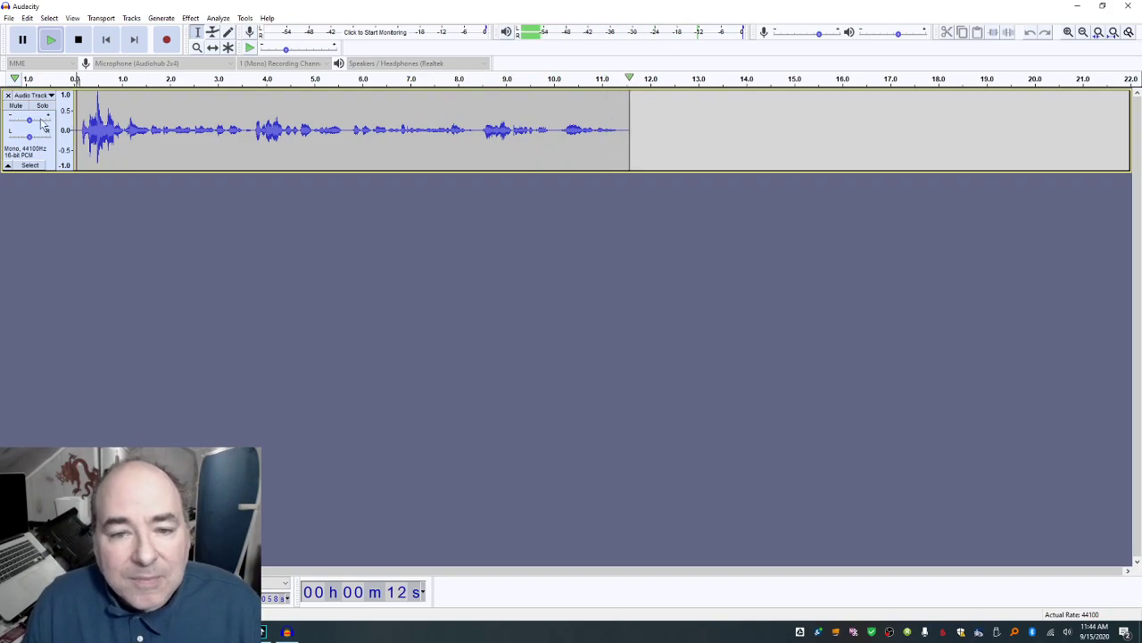
{"action": "left_click", "coordinate": [9, 18]}
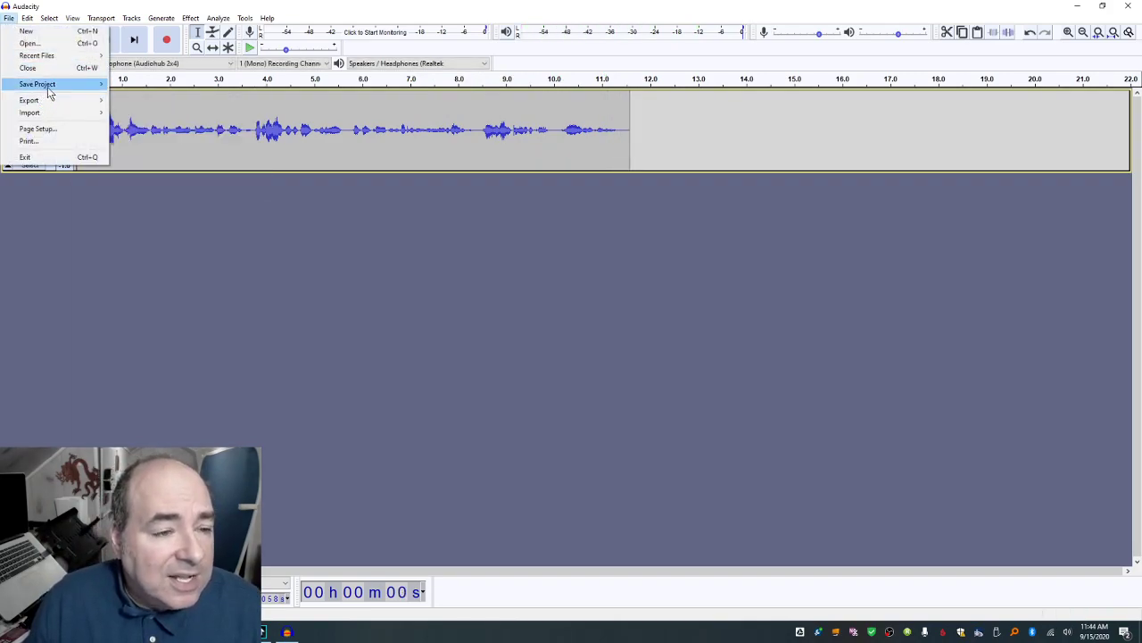
Step: Export the recording as c09.wav, backing out of an accidental MP3 export first
{"action": "mouse_move", "coordinate": [45, 100]}
{"action": "left_click", "coordinate": [146, 102]}
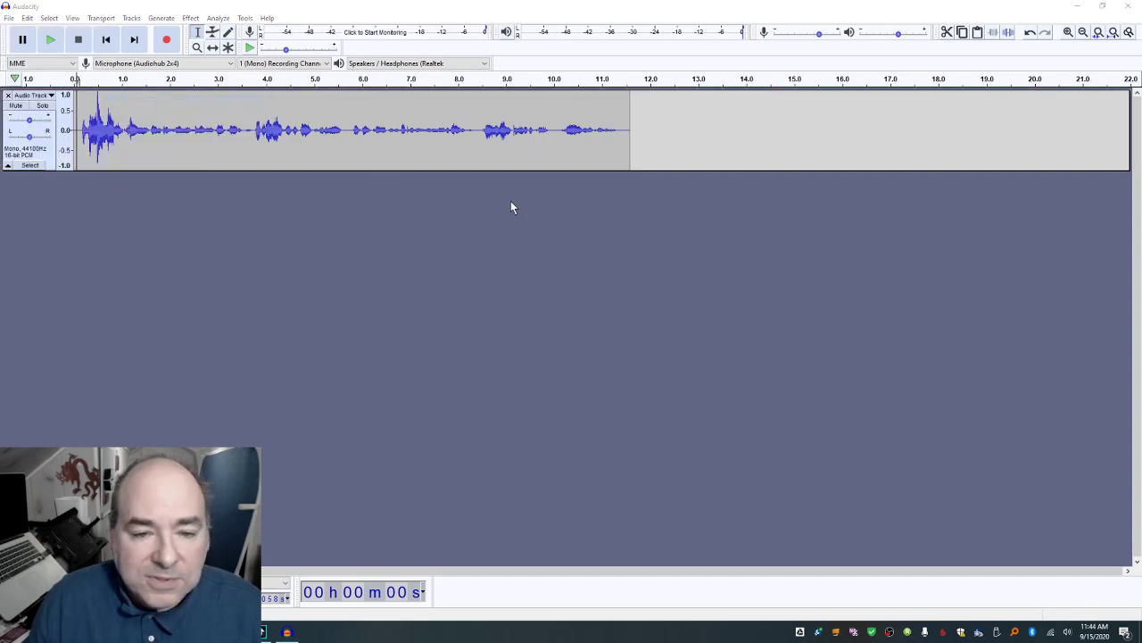
{"action": "left_click", "coordinate": [572, 326]}
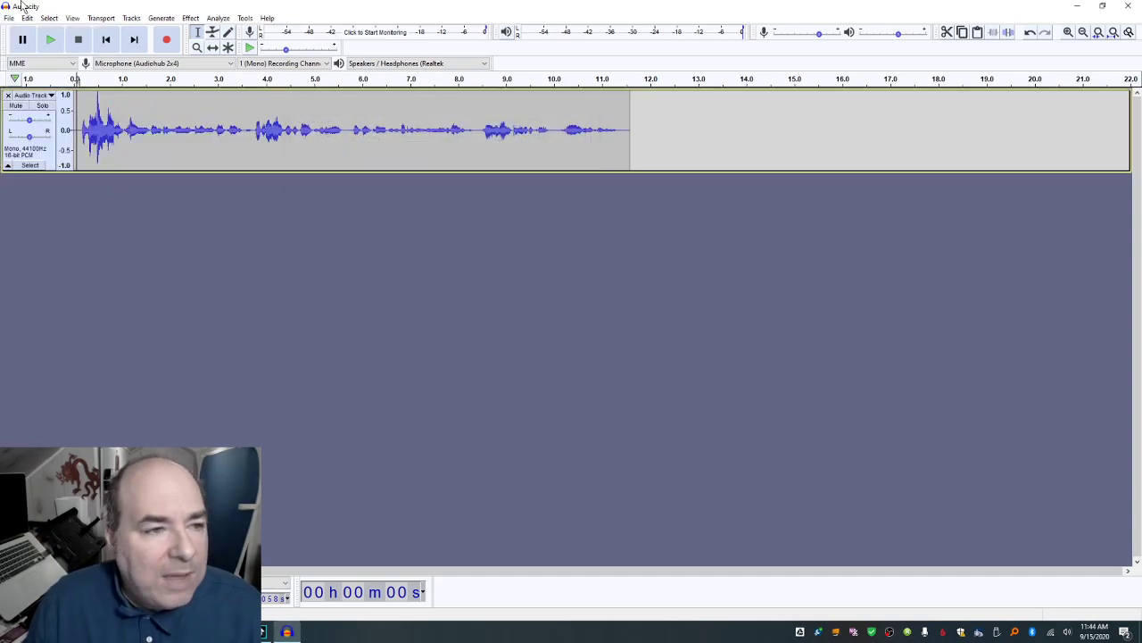
{"action": "left_click", "coordinate": [9, 17]}
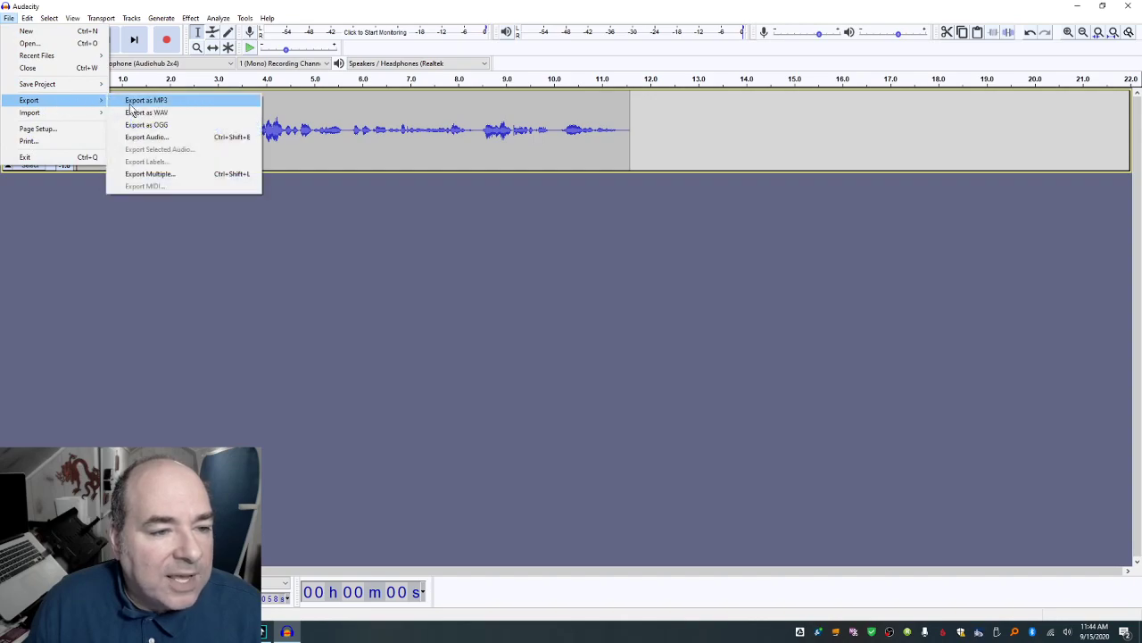
{"action": "left_click", "coordinate": [229, 170]}
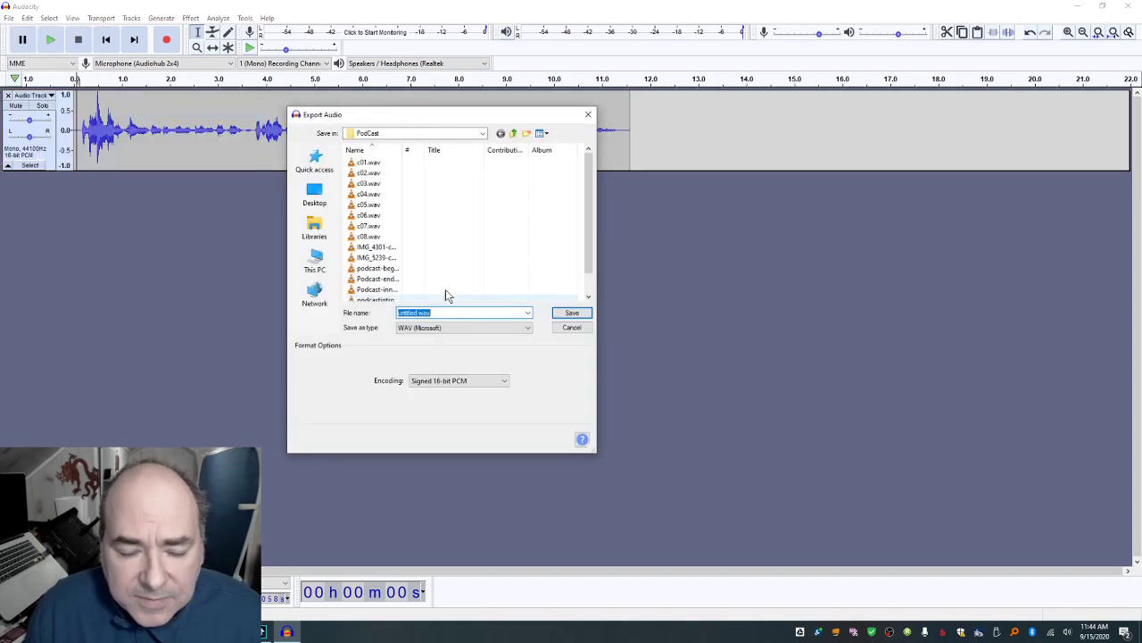
{"action": "type", "text": "c098"}
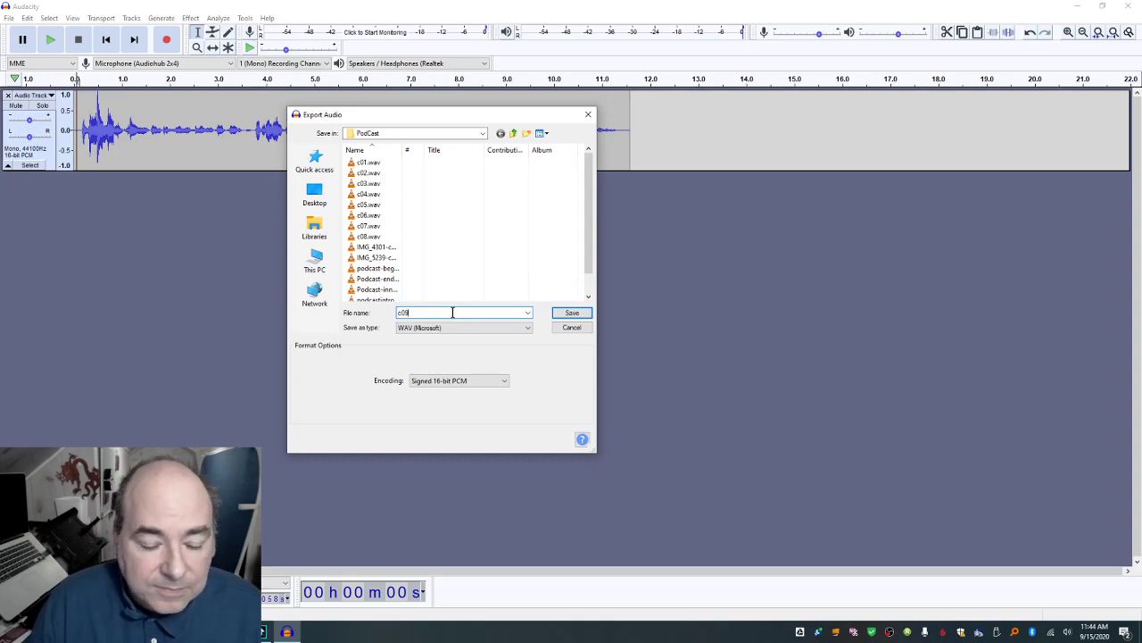
{"action": "key", "text": "Return"}
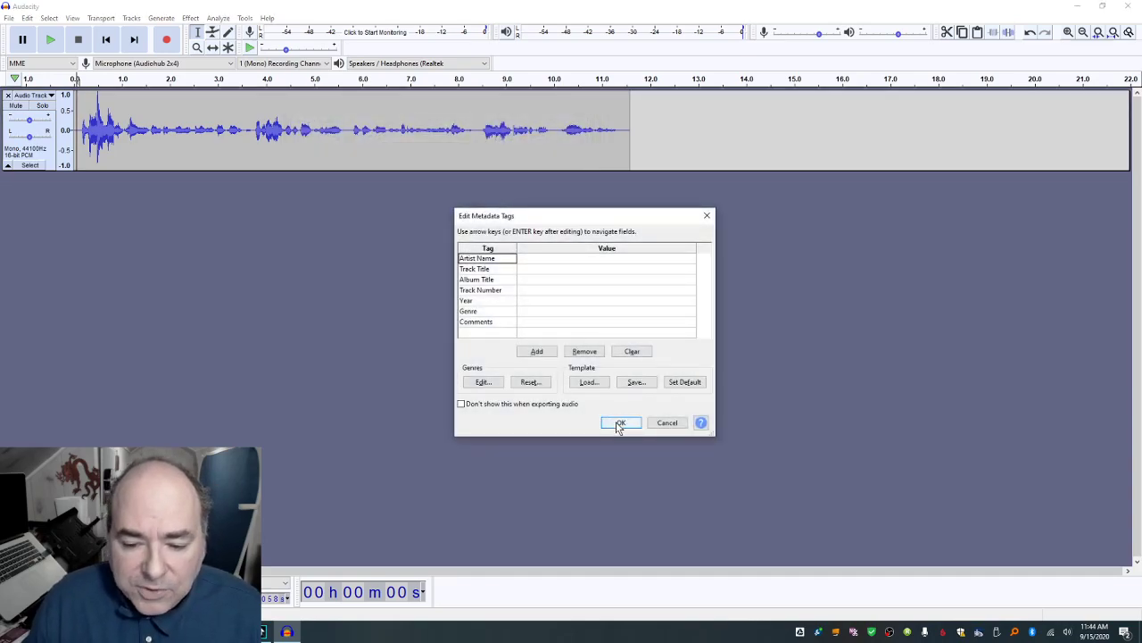
{"action": "left_click", "coordinate": [616, 421]}
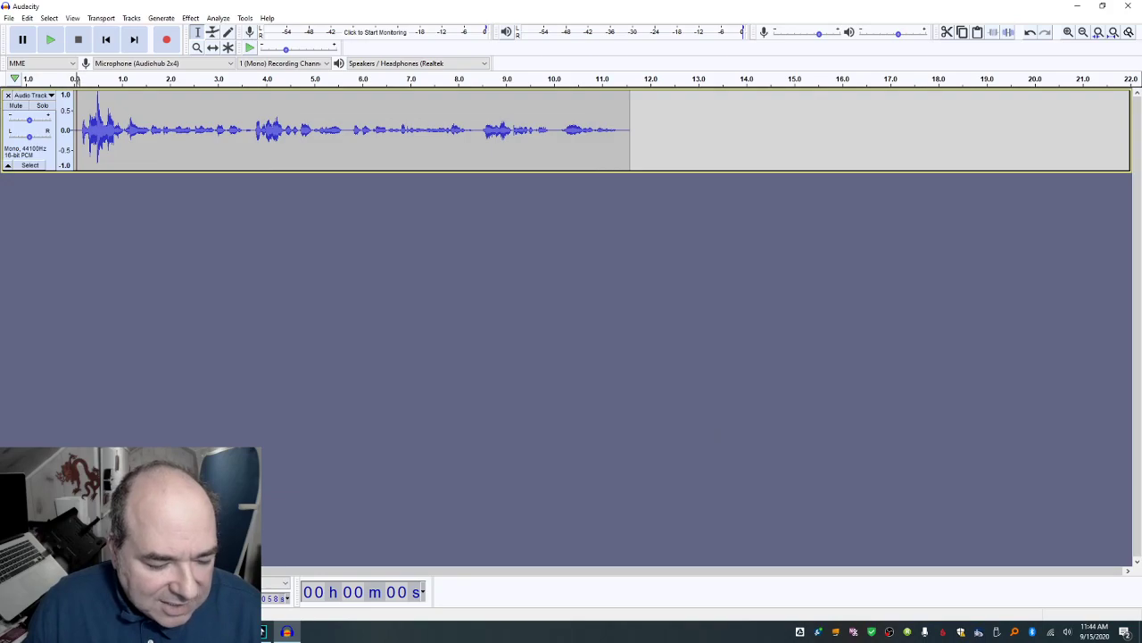
Step: Switch to the PodCast folder and open Podcast-innerending.wav in VLC to preview it
{"action": "key", "text": "alt+Tab"}
{"action": "left_click", "coordinate": [829, 346]}
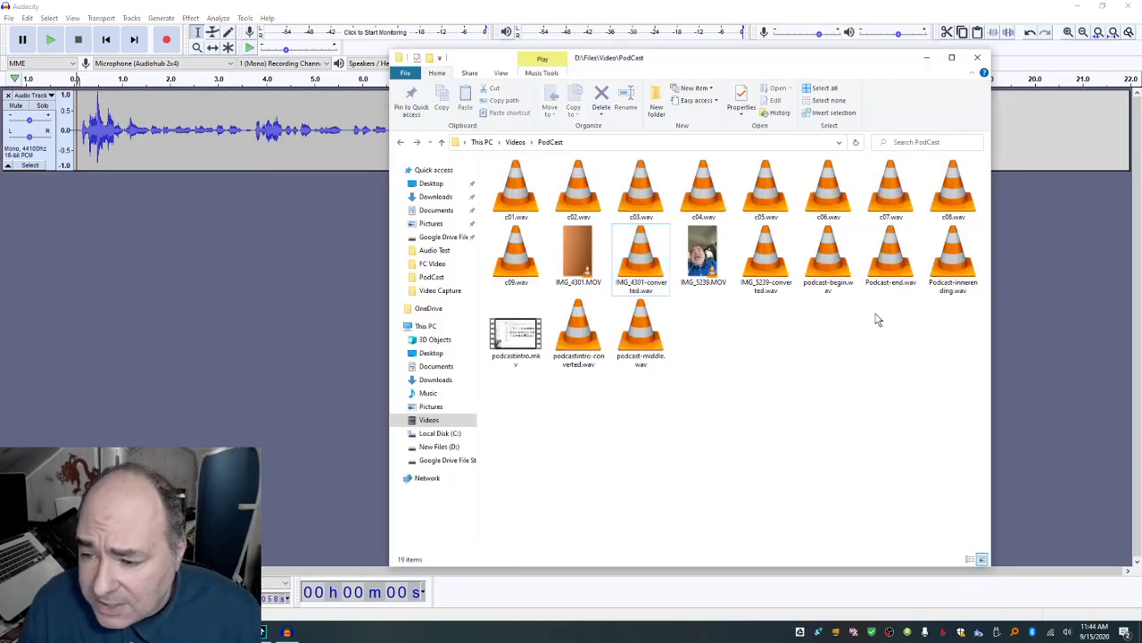
{"action": "double_click", "coordinate": [951, 264]}
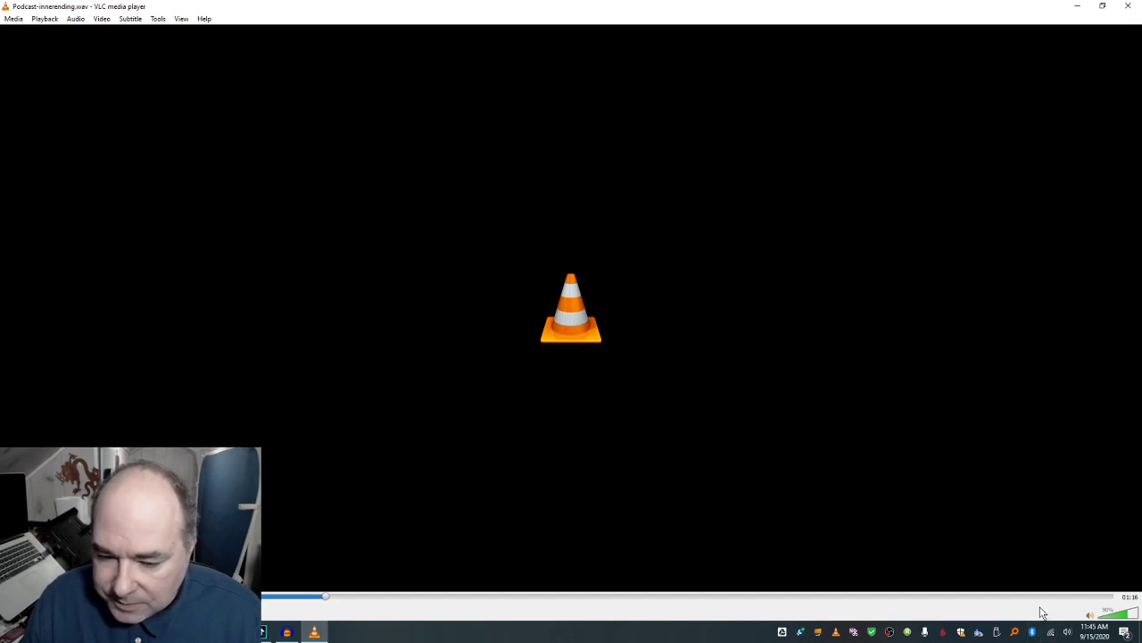
Step: Preview the end of Podcast-innerending.wav, then Podcast-end.wav, closing VLC after each
{"action": "left_click", "coordinate": [1065, 596]}
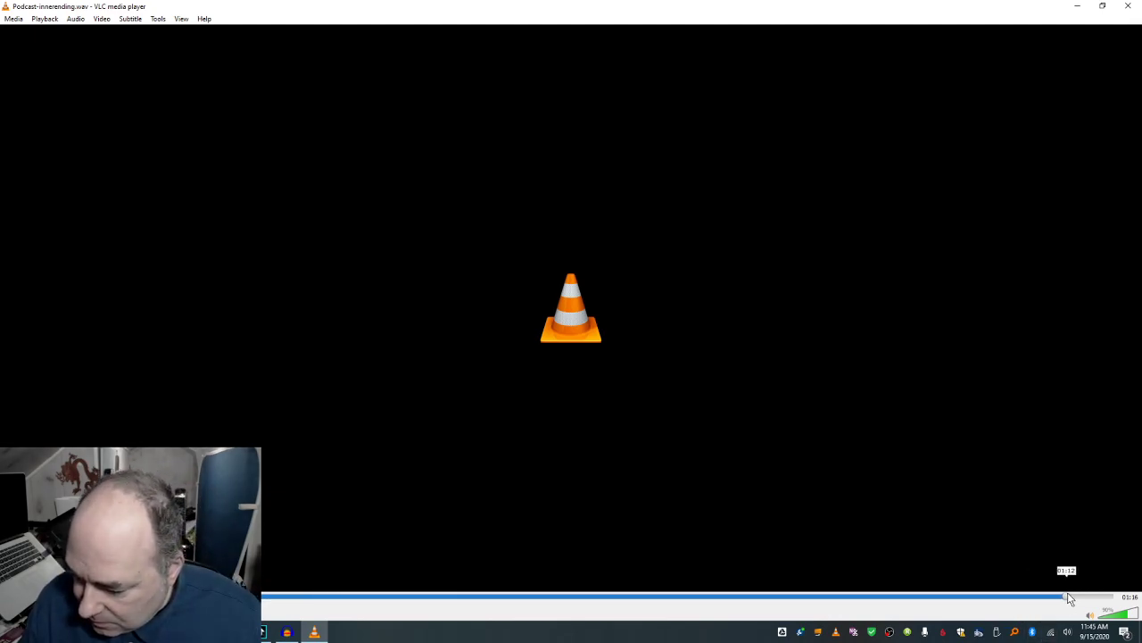
{"action": "left_click", "coordinate": [1130, 7]}
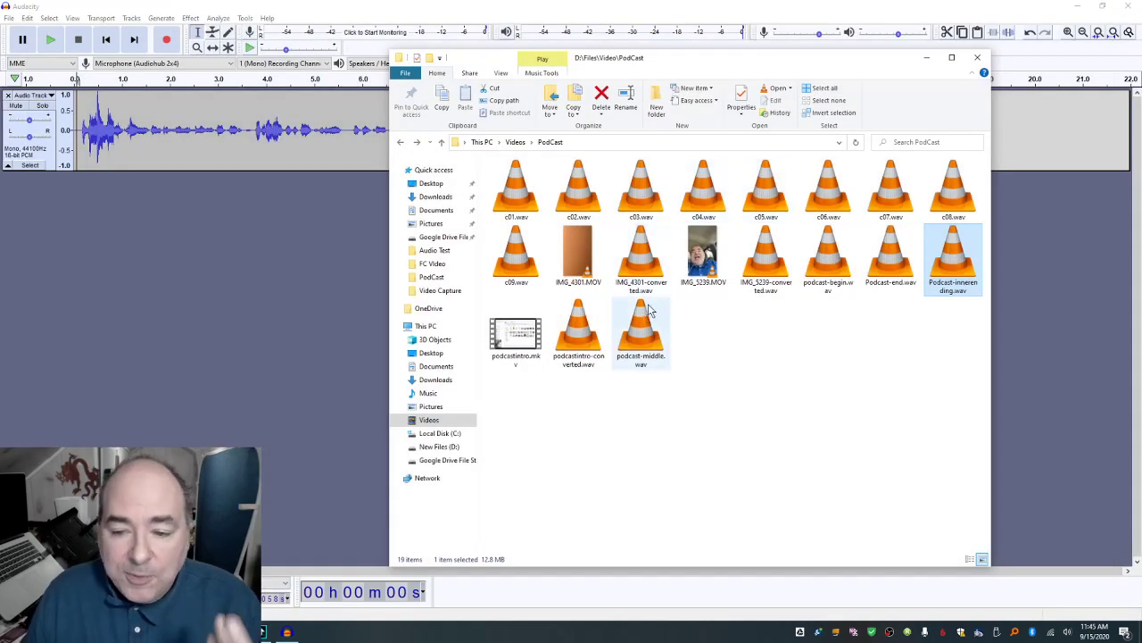
{"action": "double_click", "coordinate": [892, 255]}
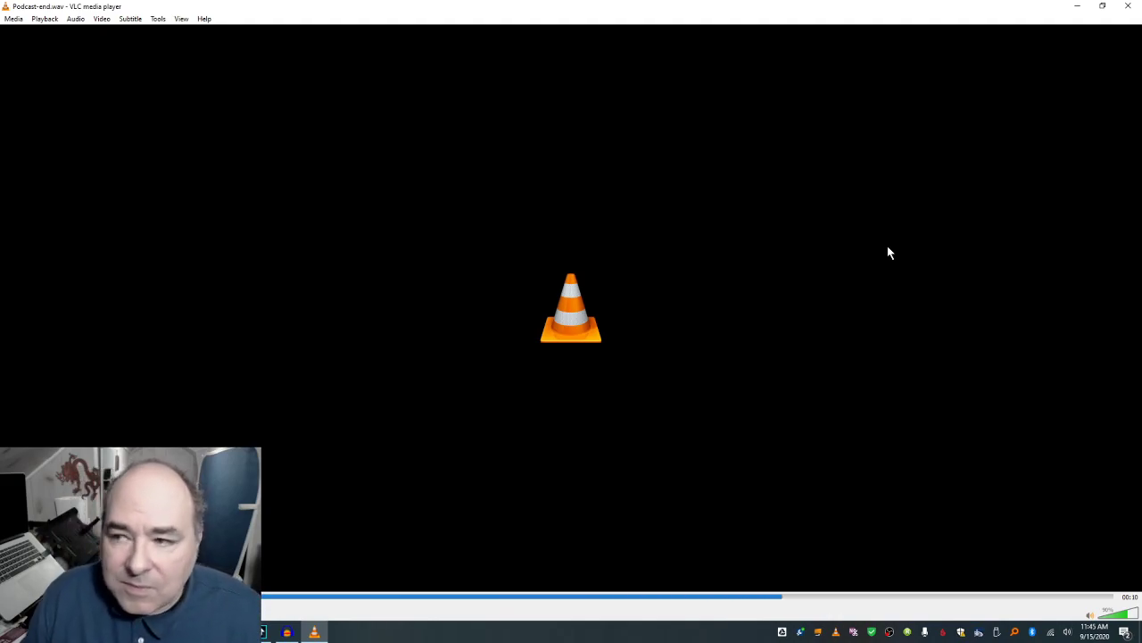
{"action": "left_click", "coordinate": [1128, 5]}
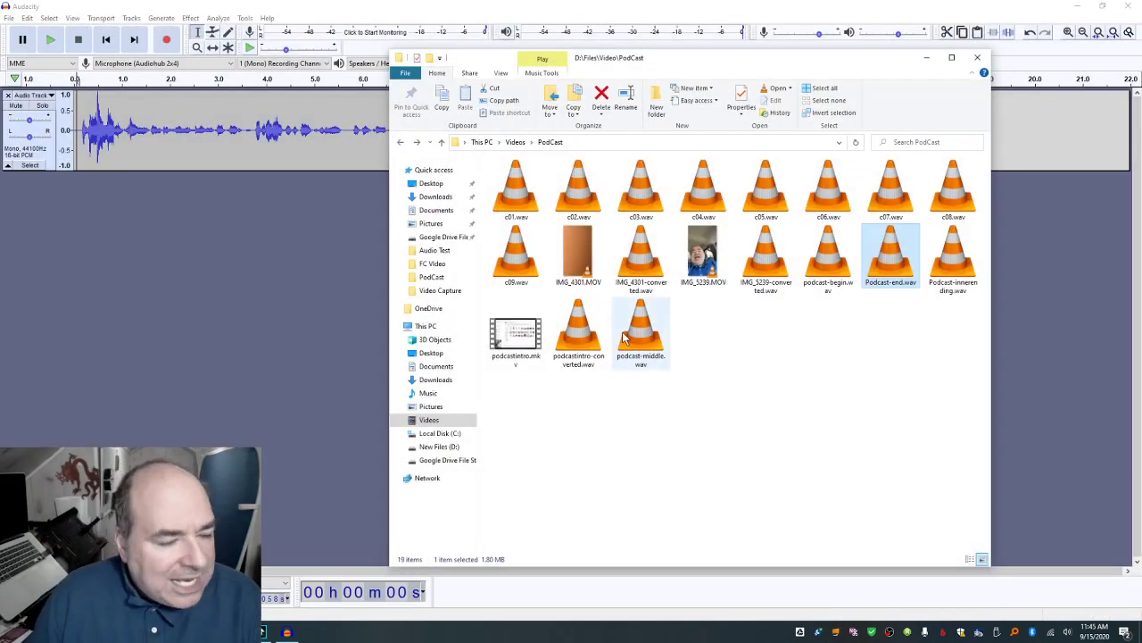
Step: Return to Audacity and close the untitled recording without saving
{"action": "left_click", "coordinate": [116, 248]}
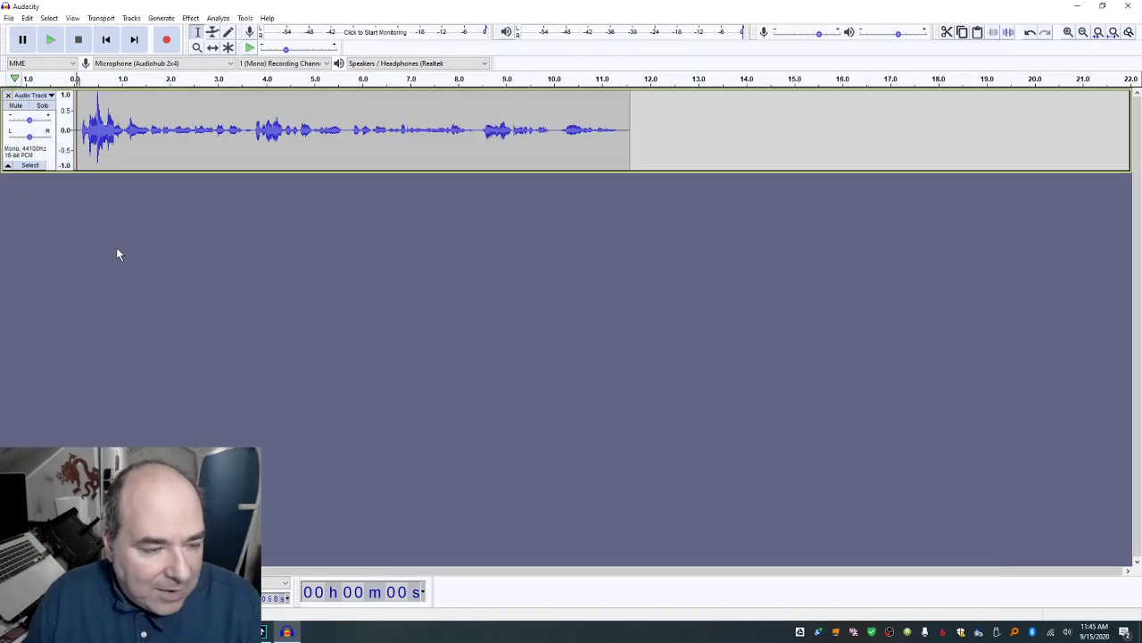
{"action": "key", "text": "ctrl+w"}
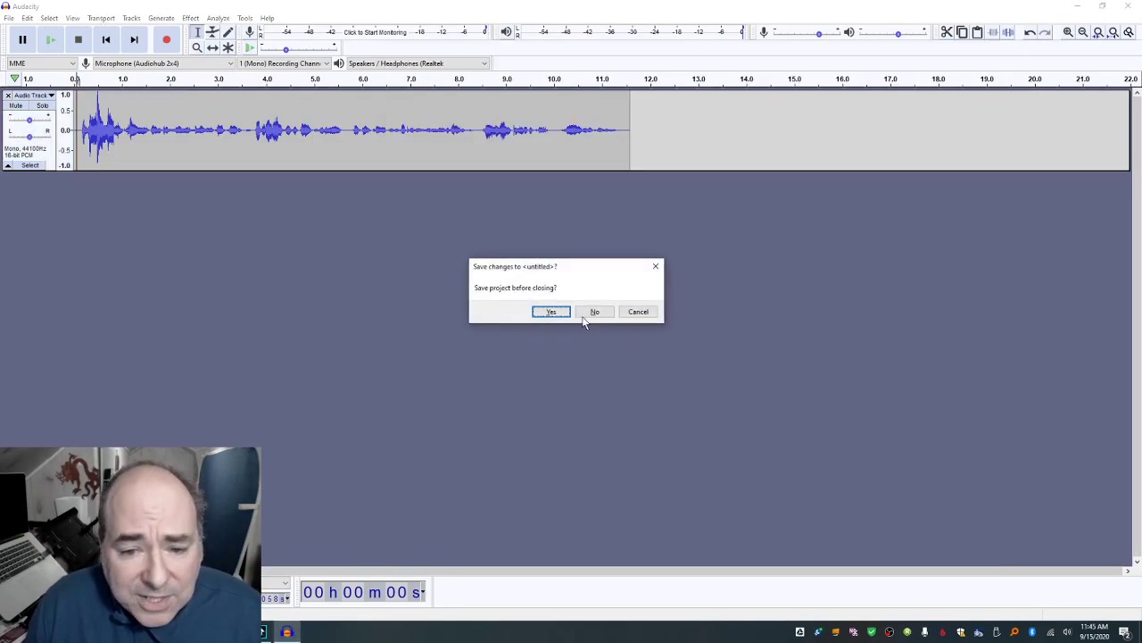
{"action": "left_click", "coordinate": [596, 310]}
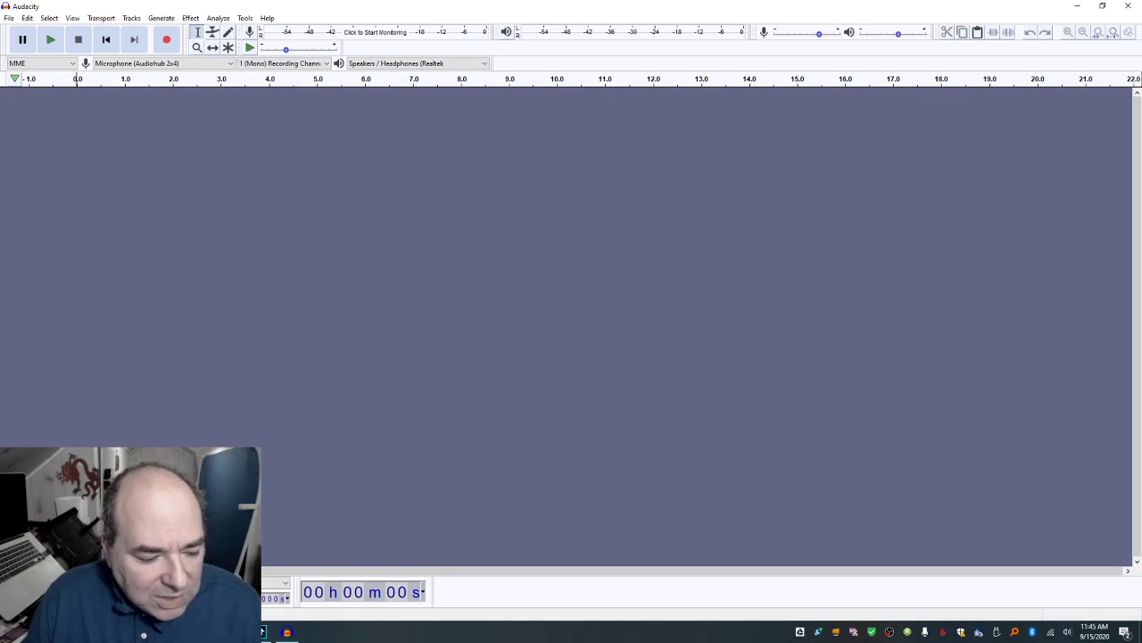
Step: Import Podcast-end.wav by dragging it from the PodCast folder, then play it from the start
{"action": "left_click", "coordinate": [148, 632]}
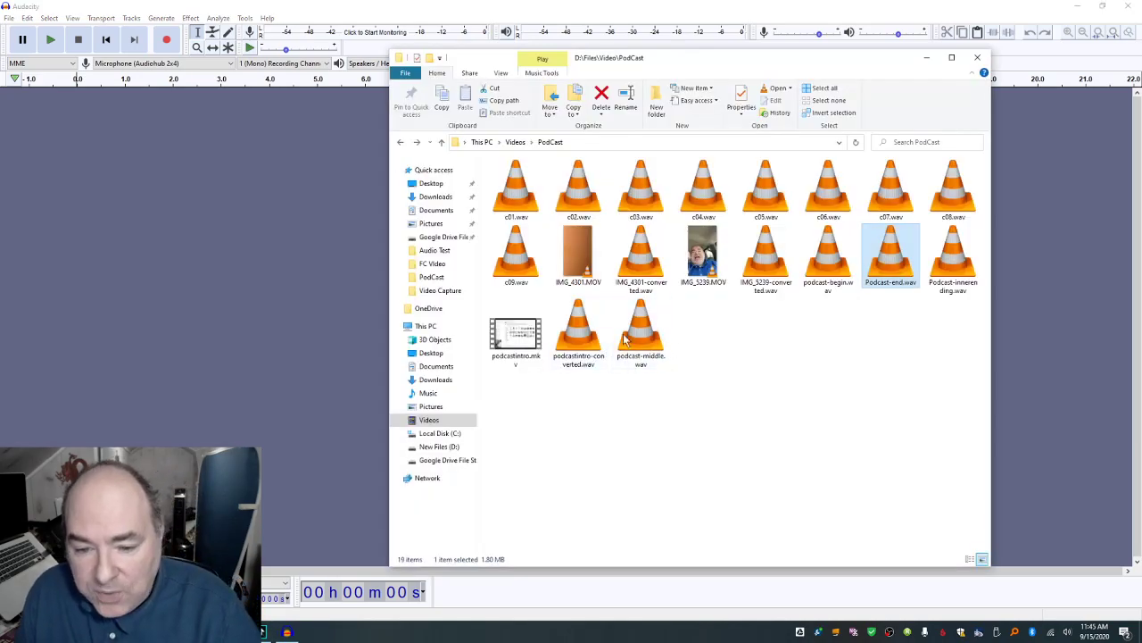
{"action": "left_click_drag", "start_coordinate": [897, 257], "coordinate": [208, 215]}
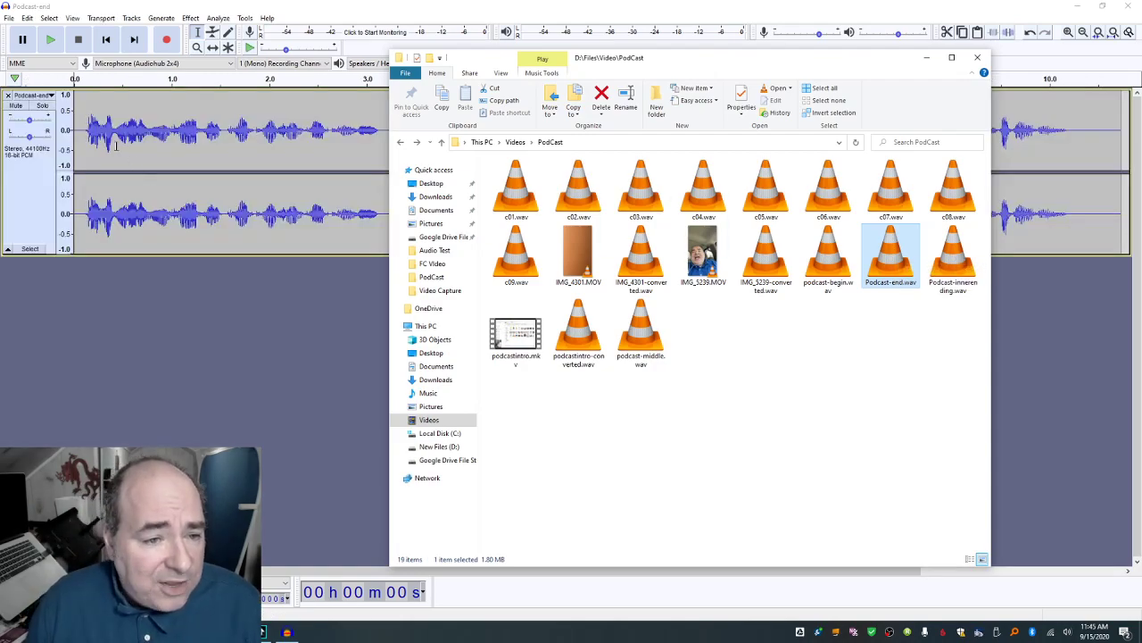
{"action": "left_click", "coordinate": [116, 146]}
{"action": "left_click_drag", "start_coordinate": [85, 140], "coordinate": [89, 141]}
{"action": "key", "text": "space"}
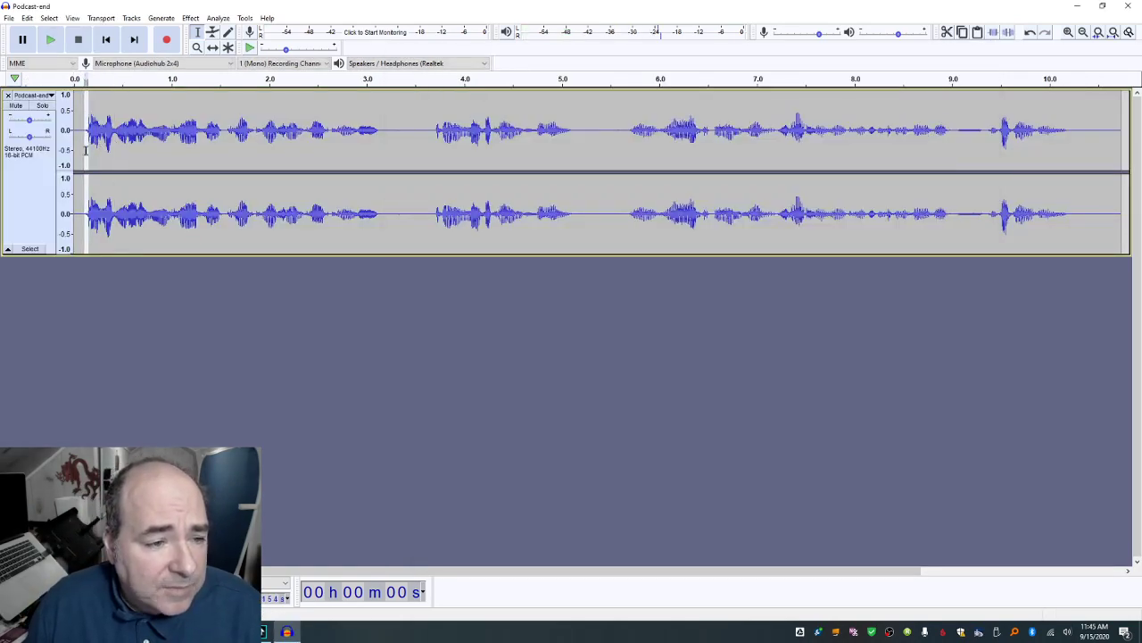
{"action": "left_click", "coordinate": [82, 150]}
{"action": "key", "text": "space"}
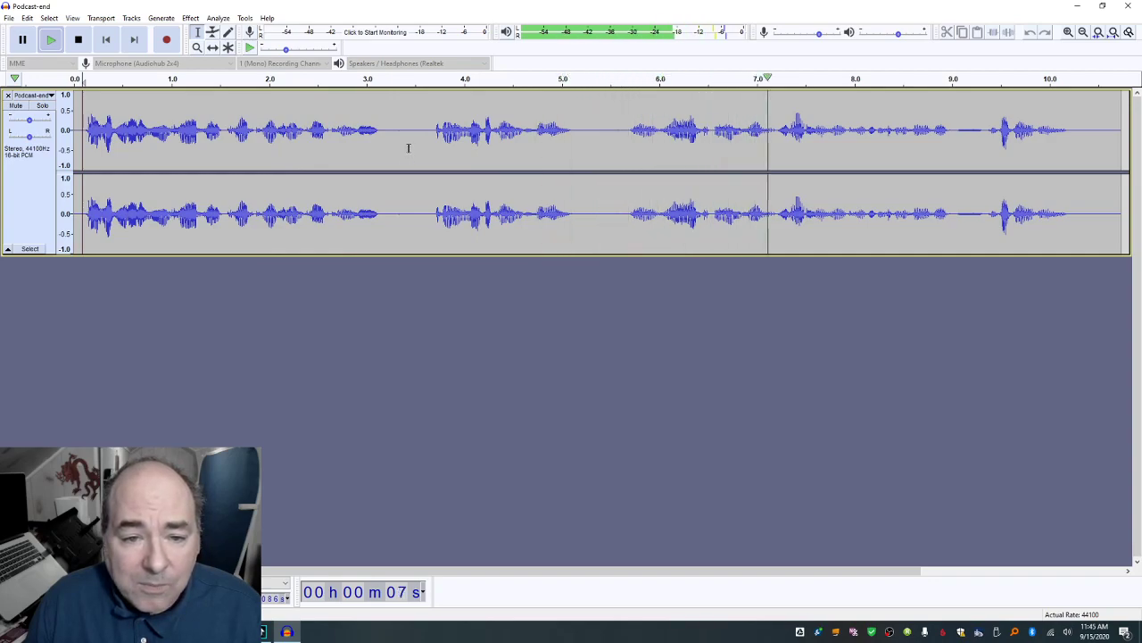
{"action": "key", "text": "space"}
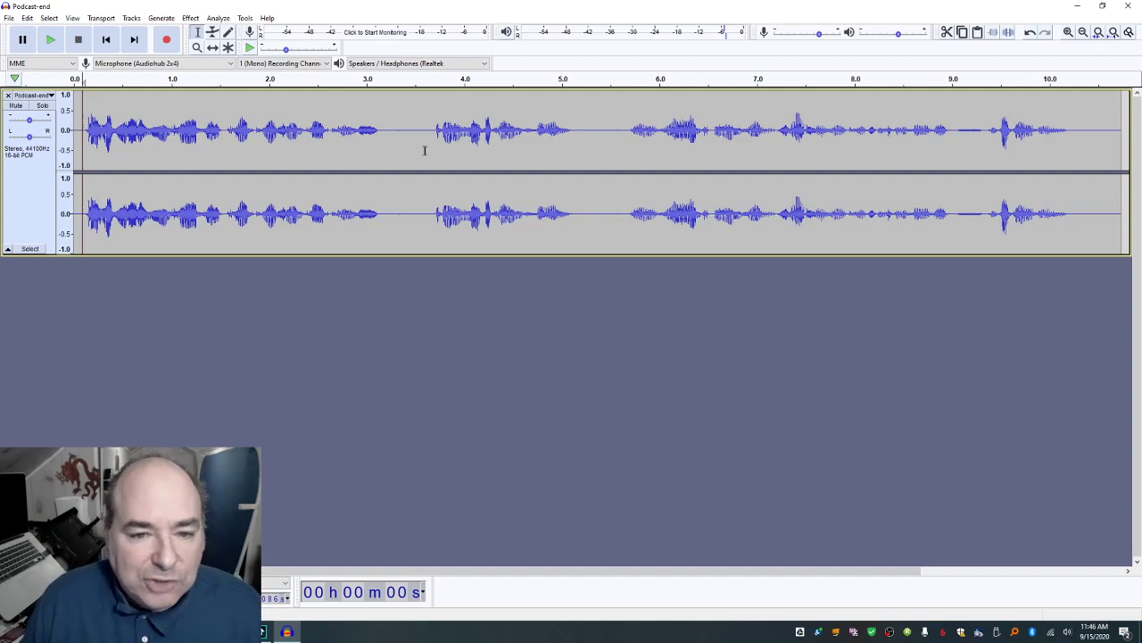
Step: Delete the clip's first 3.5 seconds and the pause at 1.8–2.2 s, replaying to check
{"action": "left_click_drag", "start_coordinate": [418, 151], "coordinate": [71, 161]}
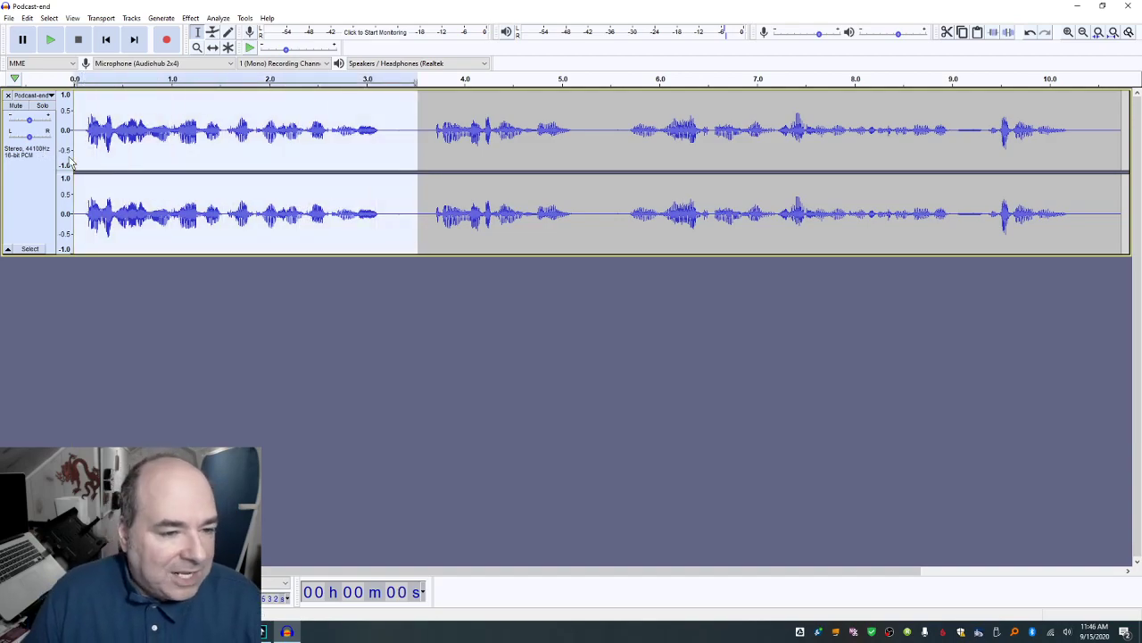
{"action": "key", "text": "Delete"}
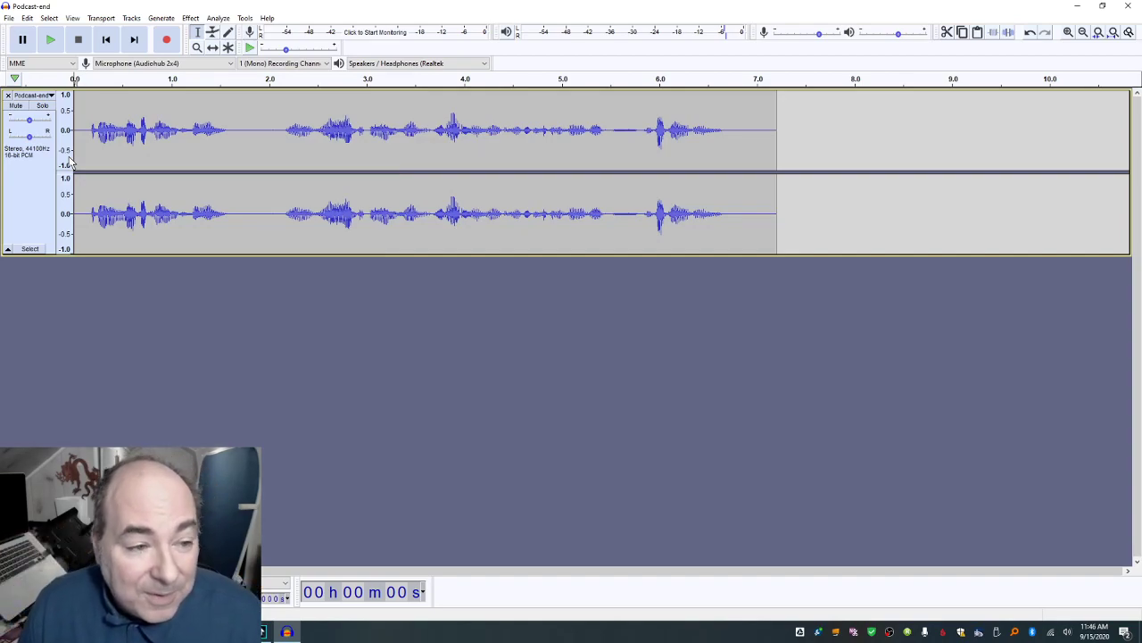
{"action": "key", "text": "space"}
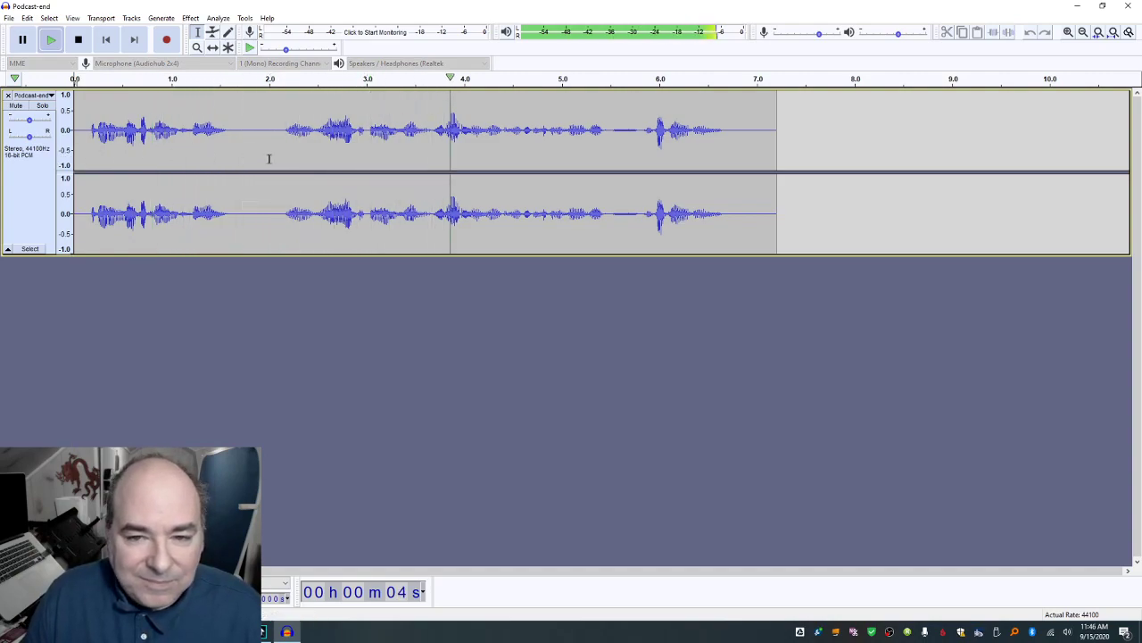
{"action": "key", "text": "space"}
{"action": "left_click_drag", "start_coordinate": [241, 141], "coordinate": [279, 150]}
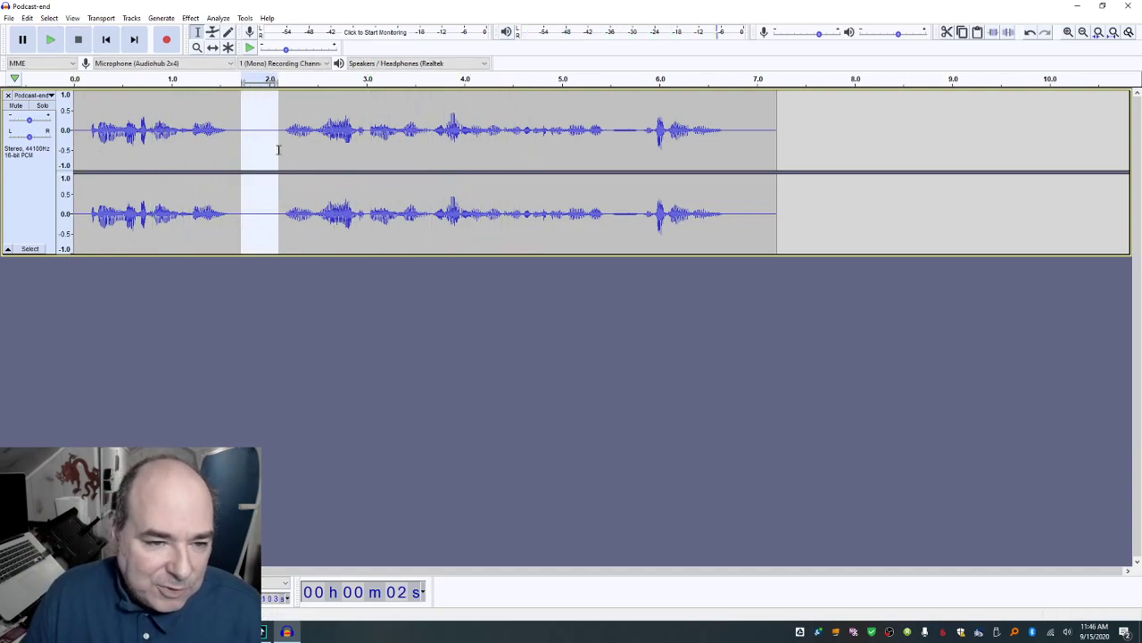
{"action": "key", "text": "Delete"}
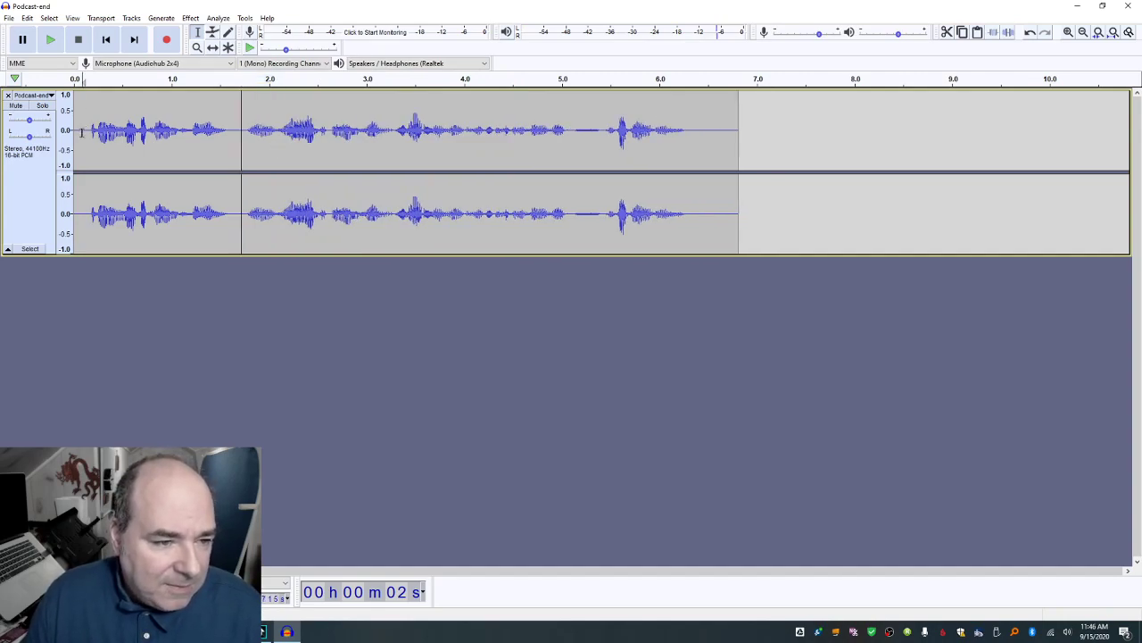
{"action": "left_click", "coordinate": [82, 132]}
{"action": "key", "text": "space"}
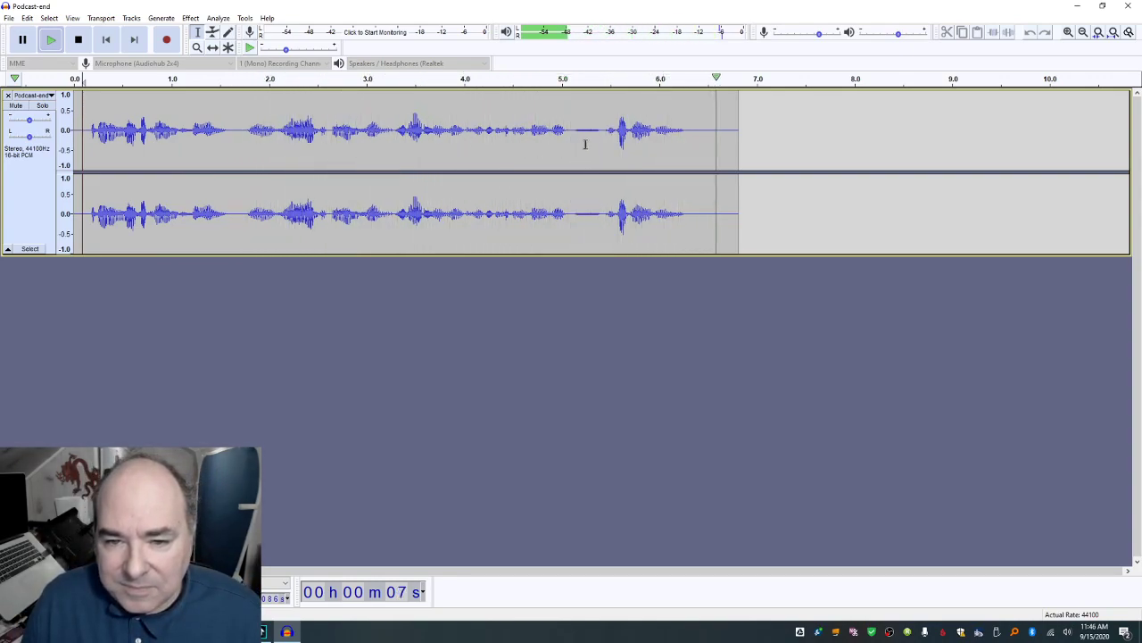
Step: Remove the quiet gap near 5.2 s, replay around the cut, and save with Ctrl+S
{"action": "left_click_drag", "start_coordinate": [577, 134], "coordinate": [602, 134]}
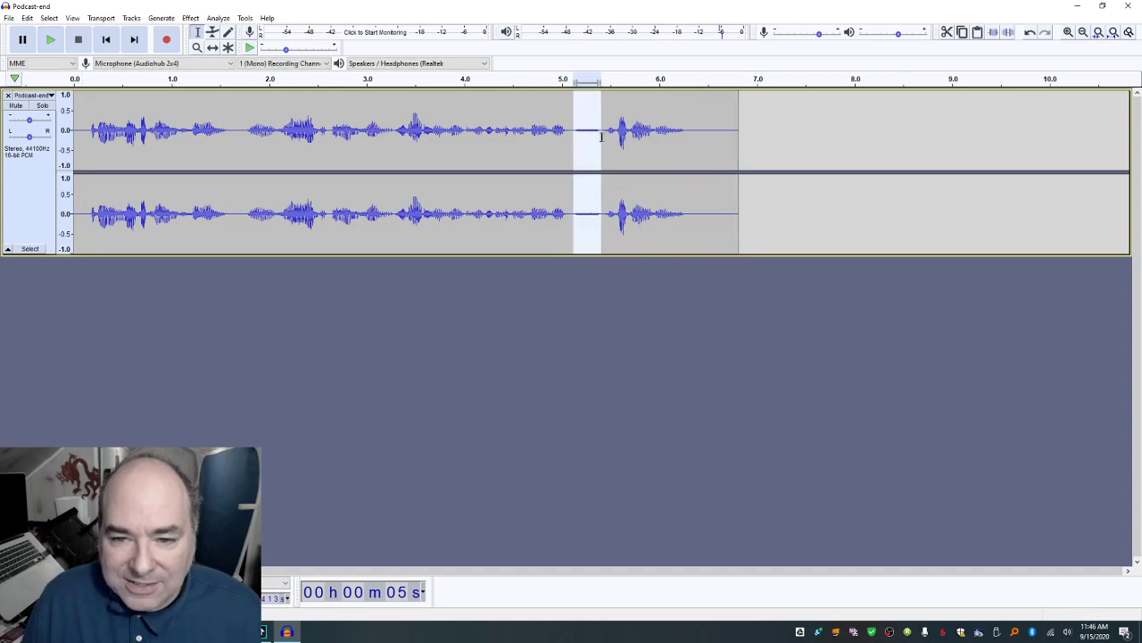
{"action": "key", "text": "space"}
{"action": "key", "text": "space"}
{"action": "key", "text": "space"}
{"action": "key", "text": "Delete"}
{"action": "left_click", "coordinate": [548, 167]}
{"action": "key", "text": "space"}
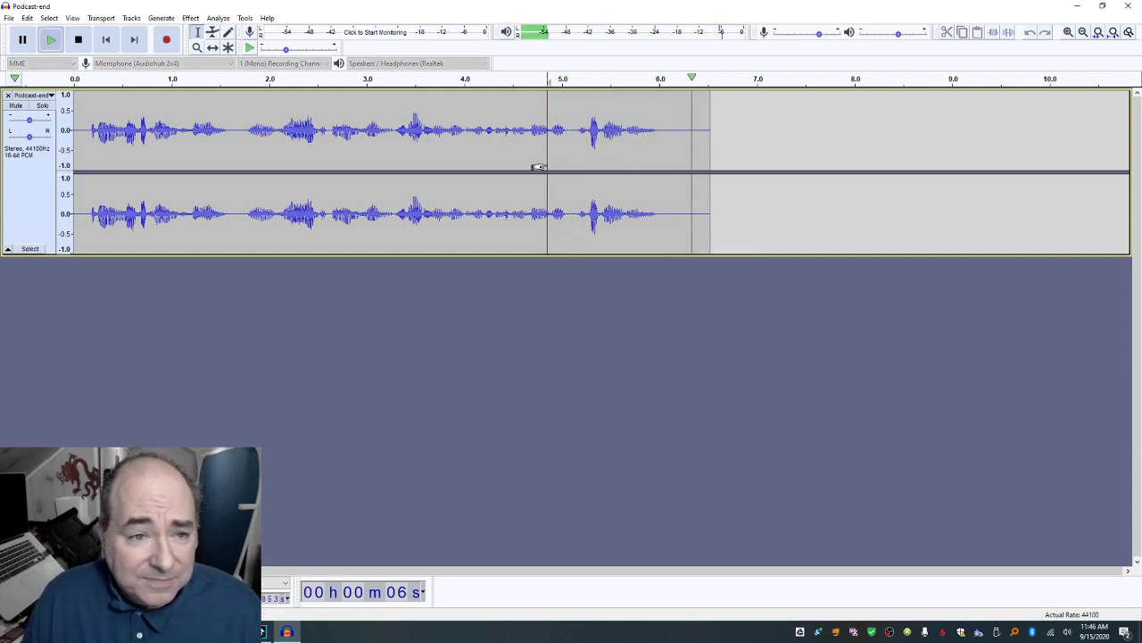
{"action": "key", "text": "ctrl+s"}
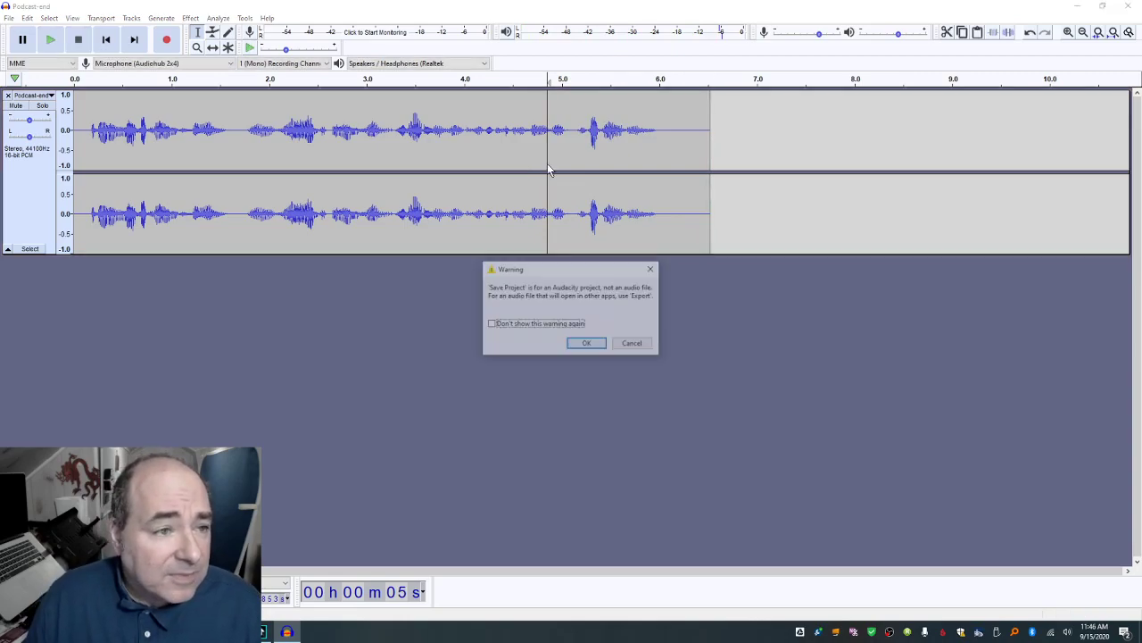
Step: Export the trimmed clip over the existing Podcast-end.wav, then close the project unsaved
{"action": "left_click", "coordinate": [629, 344]}
{"action": "left_click", "coordinate": [8, 18]}
{"action": "mouse_move", "coordinate": [45, 100]}
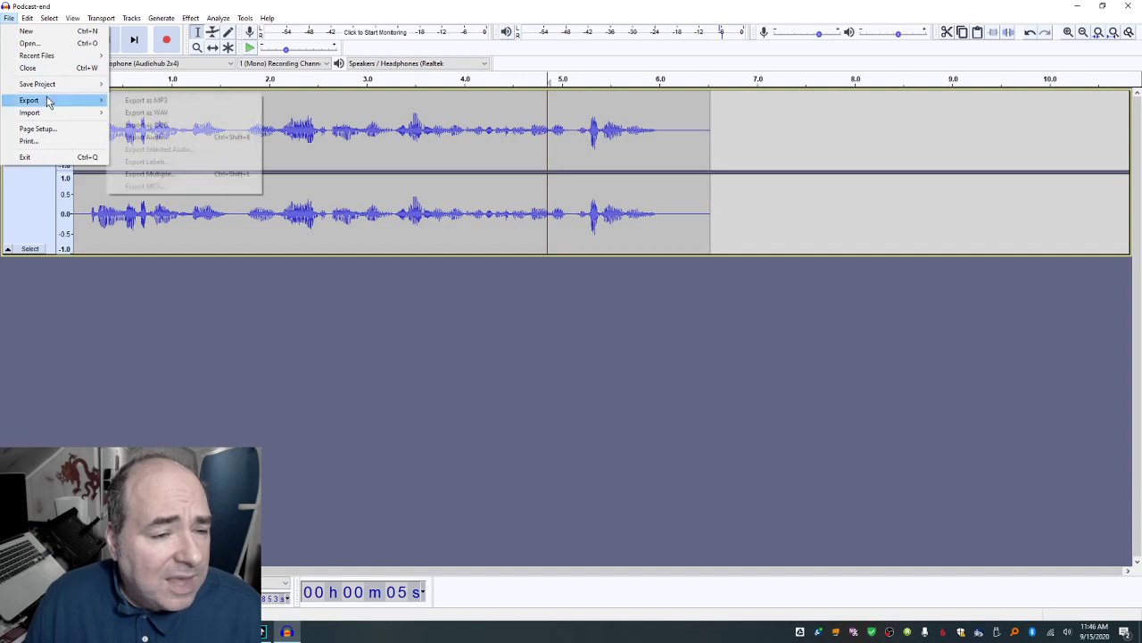
{"action": "left_click", "coordinate": [149, 112]}
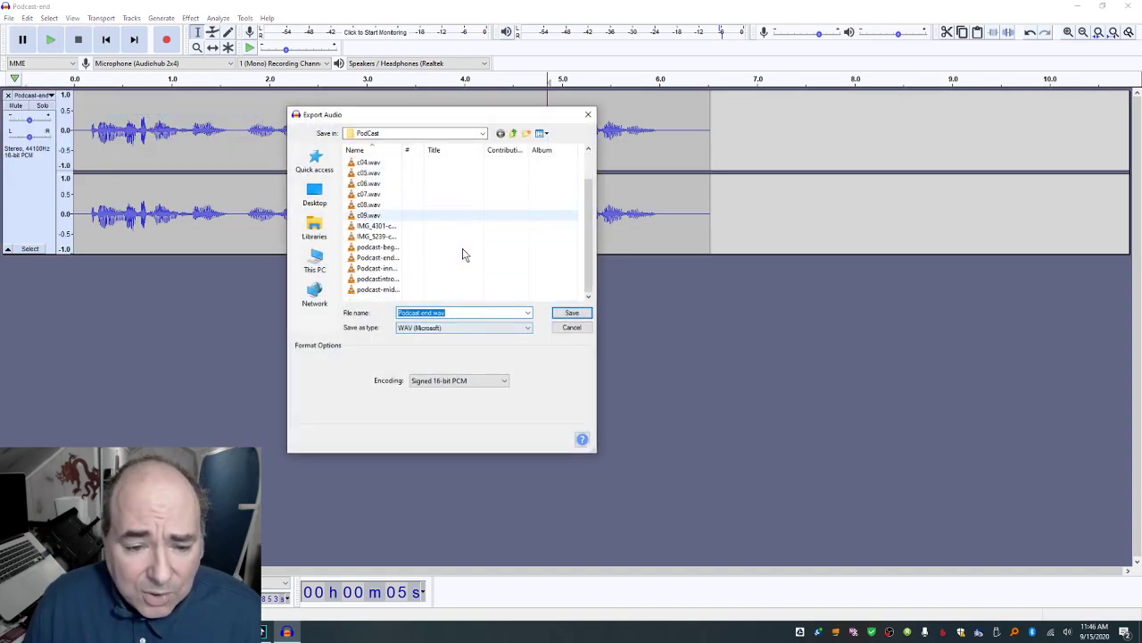
{"action": "left_click", "coordinate": [572, 313]}
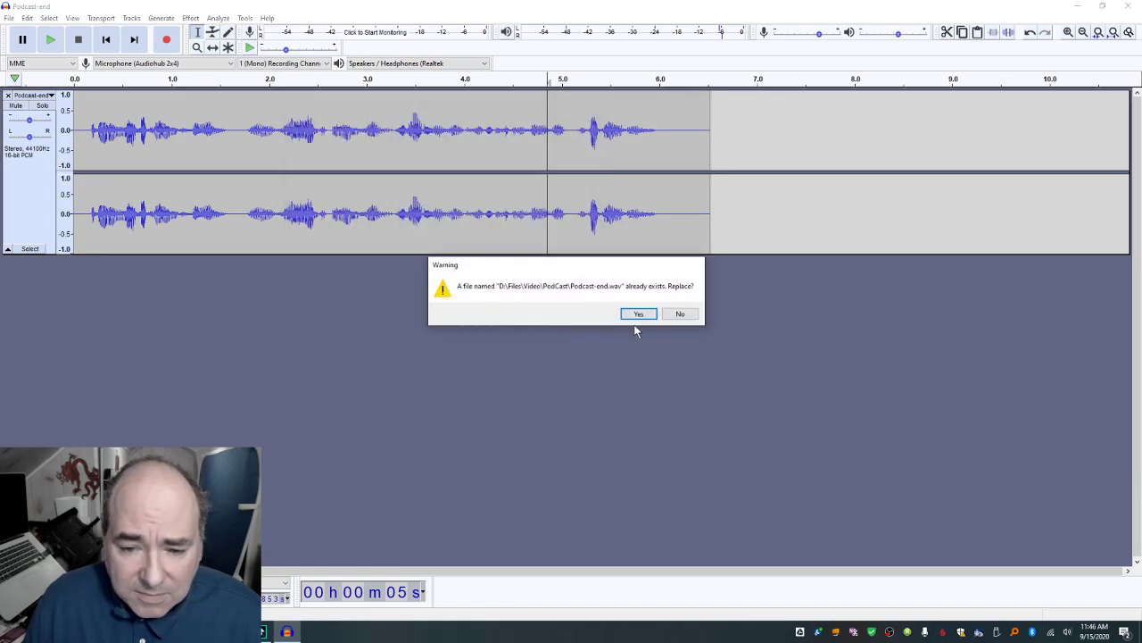
{"action": "left_click", "coordinate": [635, 316]}
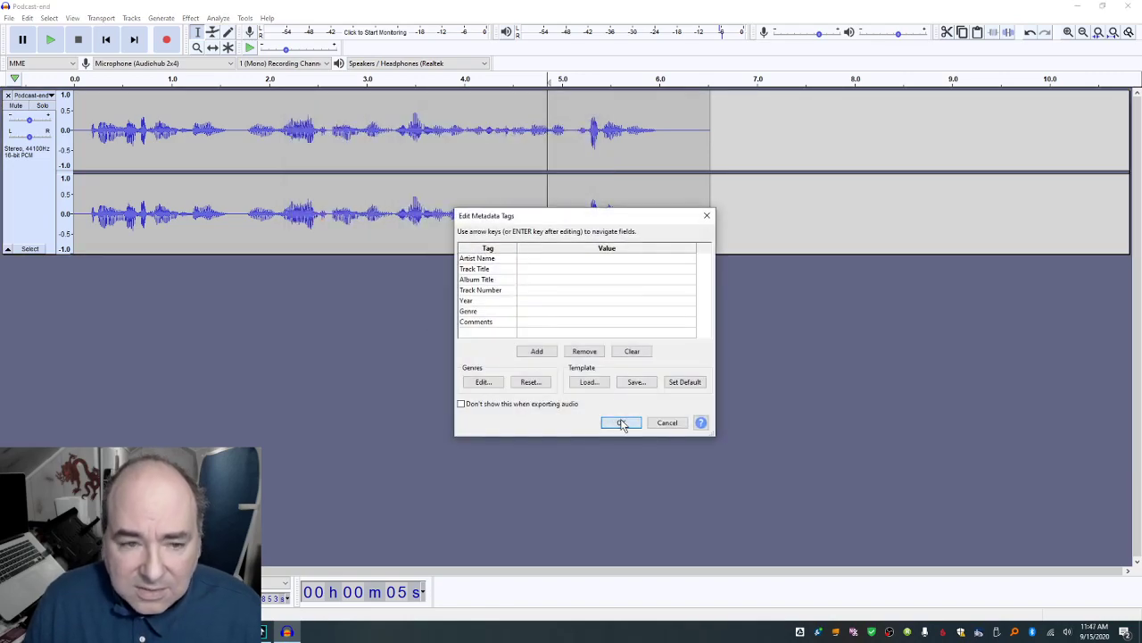
{"action": "left_click", "coordinate": [621, 421]}
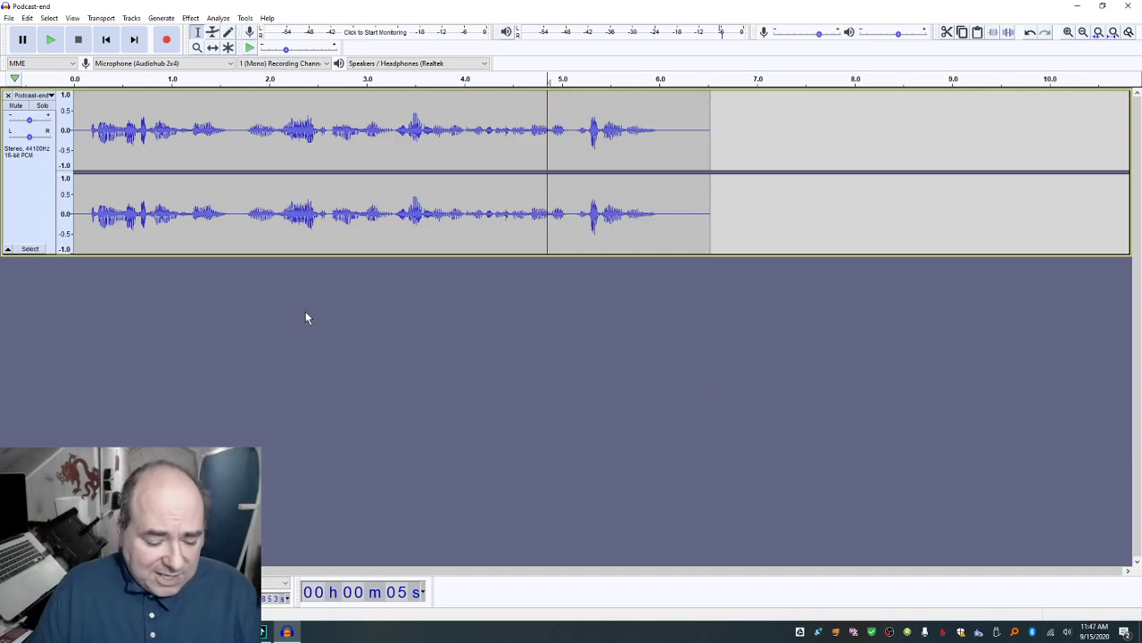
{"action": "key", "text": "ctrl+w"}
{"action": "left_click", "coordinate": [595, 312]}
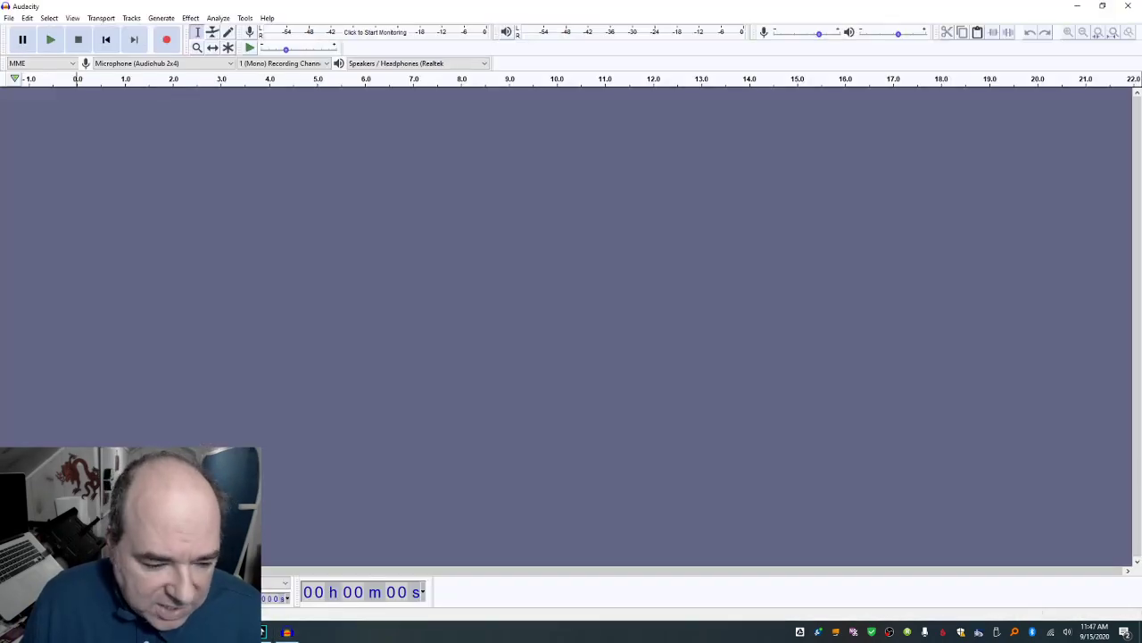
Step: Copy the six music MP3s from Downloads into the PodCast folder, bringing it to 25 items
{"action": "key", "text": "alt+Tab"}
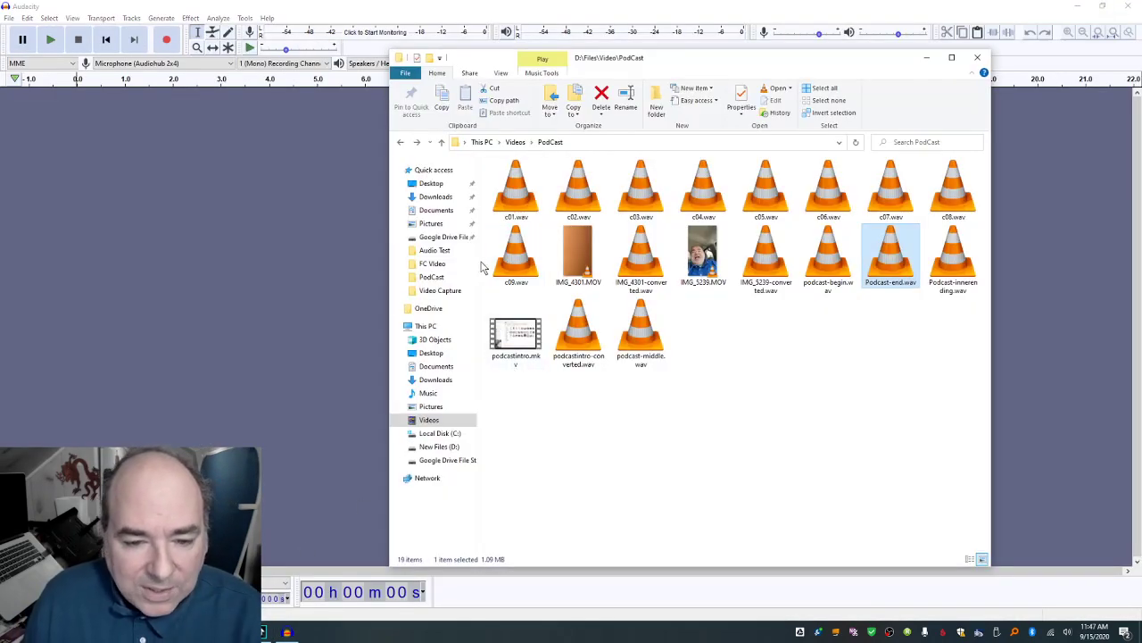
{"action": "left_click", "coordinate": [446, 198]}
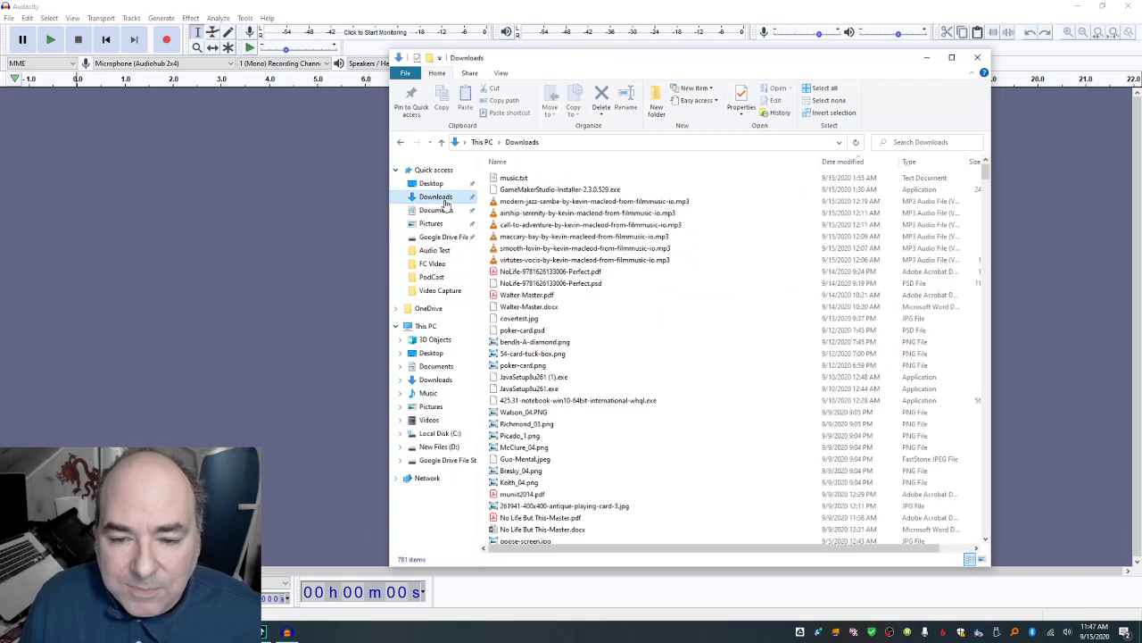
{"action": "left_click", "coordinate": [526, 202]}
{"action": "left_click", "coordinate": [542, 260], "text": "shift"}
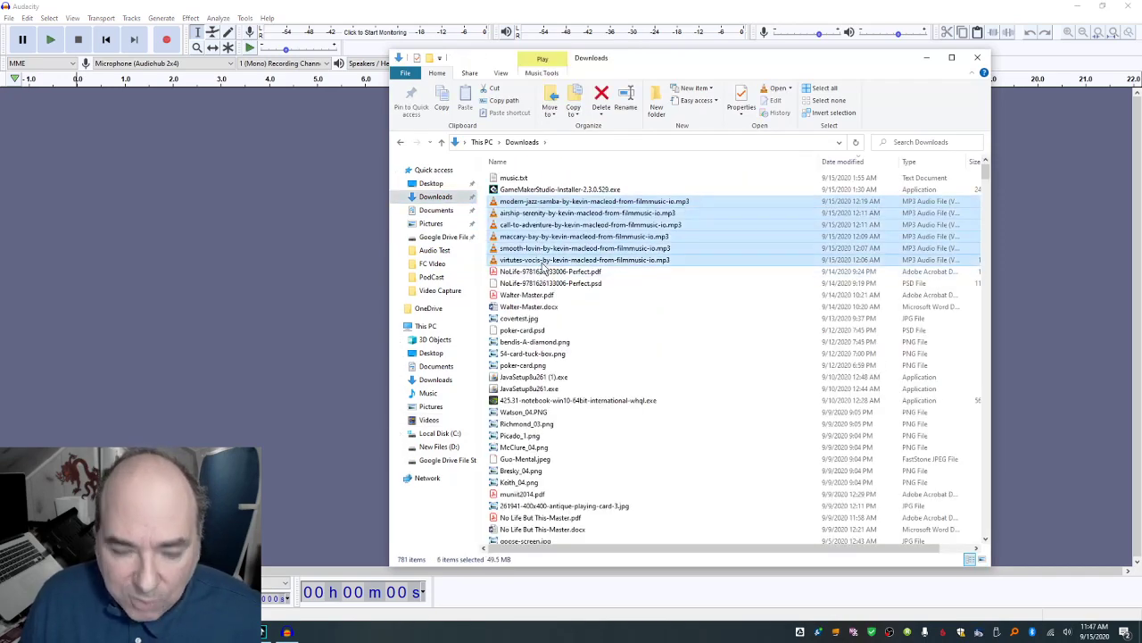
{"action": "left_click", "coordinate": [433, 278]}
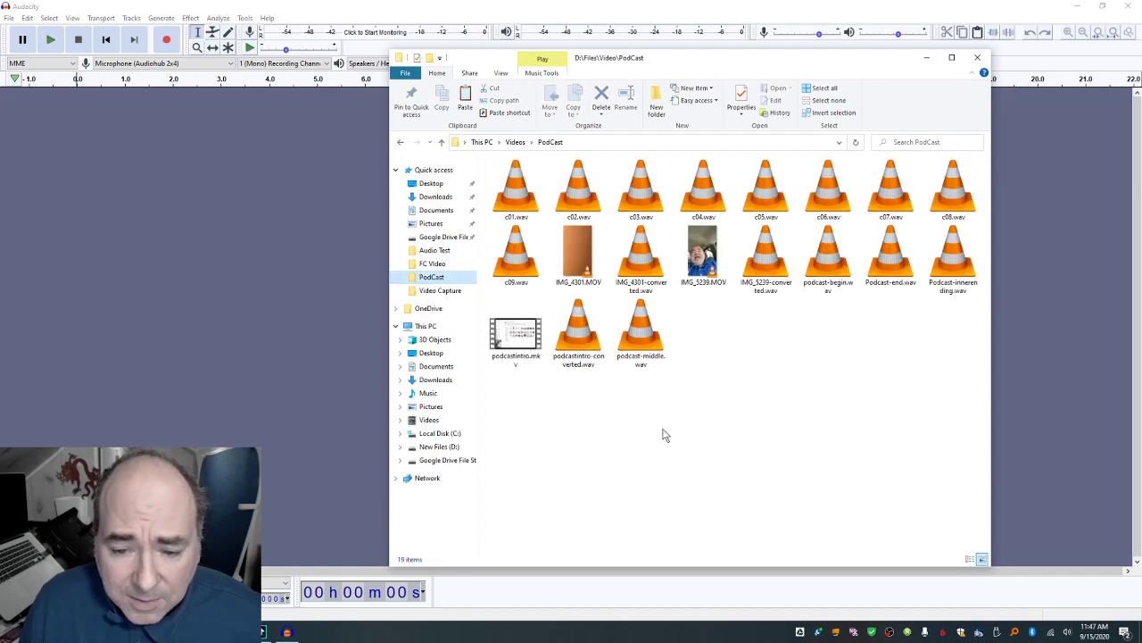
{"action": "key", "text": "ctrl+v"}
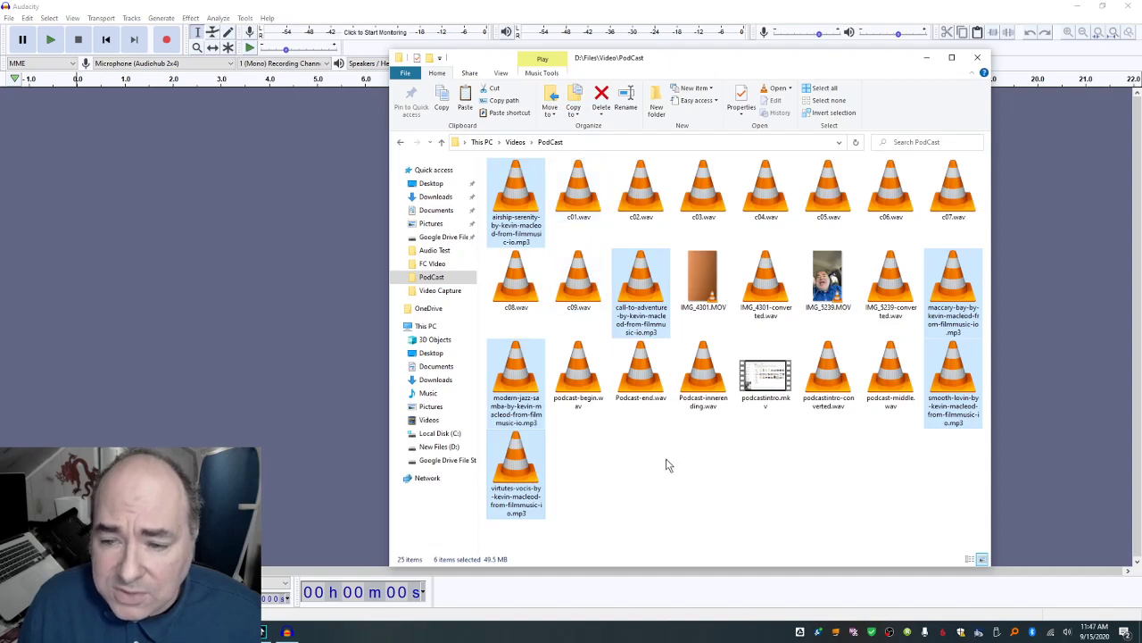
{"action": "left_click", "coordinate": [704, 506]}
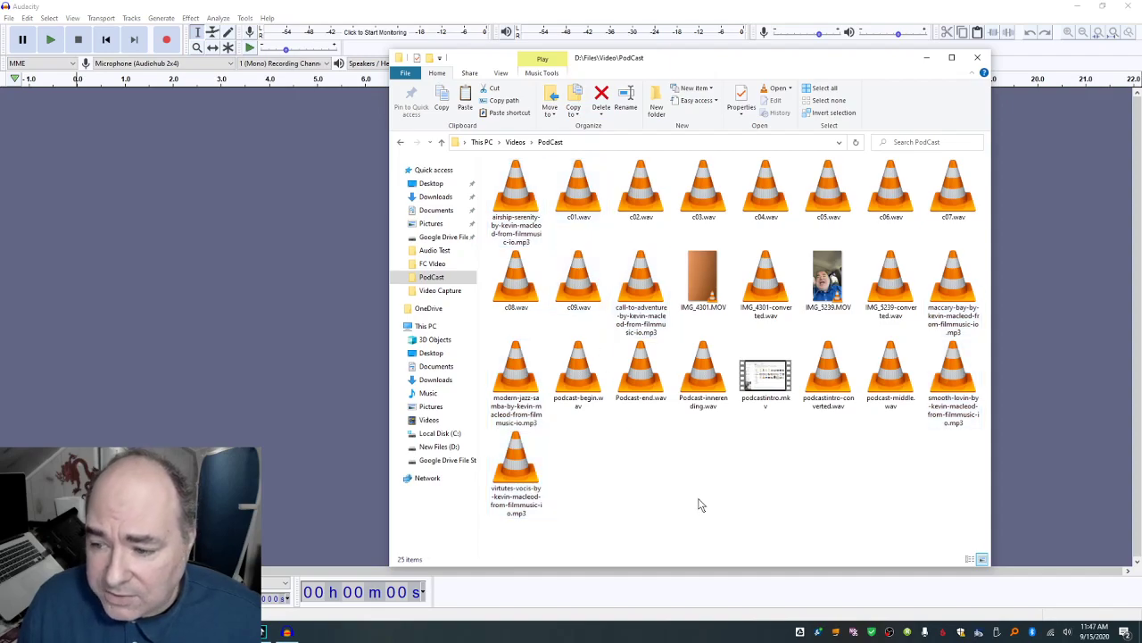
{"action": "left_click", "coordinate": [515, 204]}
{"action": "double_click", "coordinate": [515, 203]}
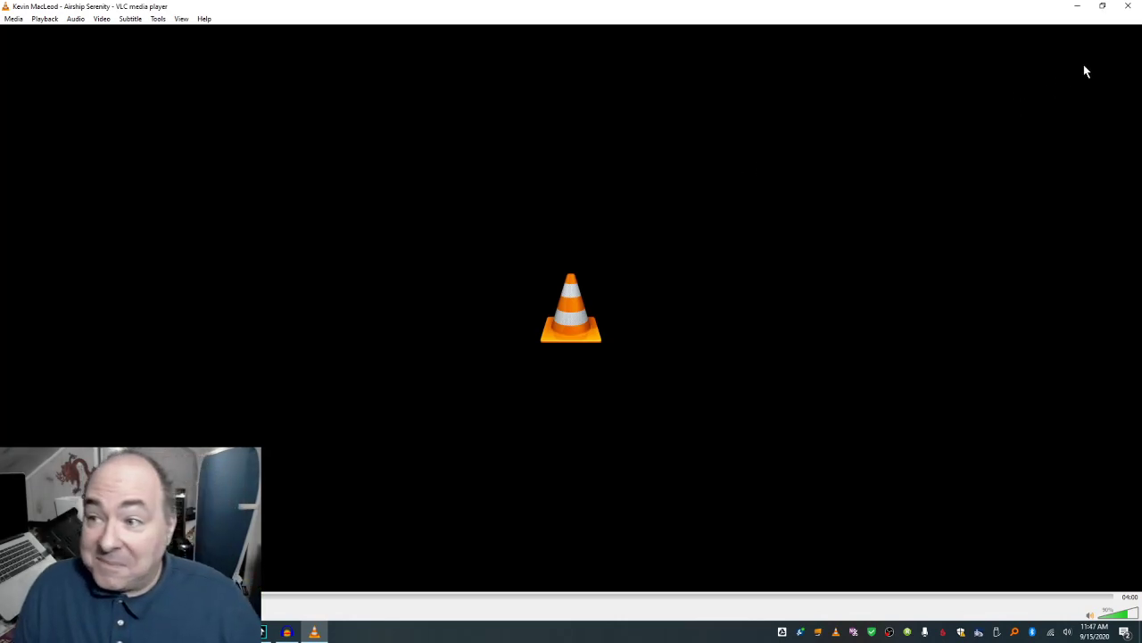
{"action": "left_click", "coordinate": [1129, 7]}
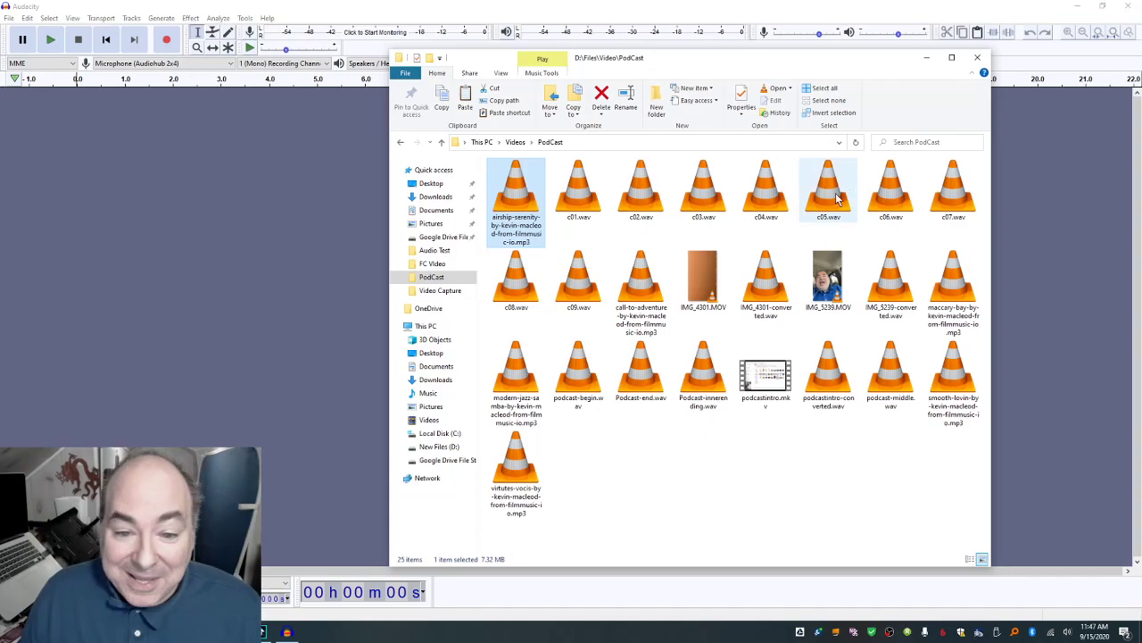
{"action": "double_click", "coordinate": [953, 284]}
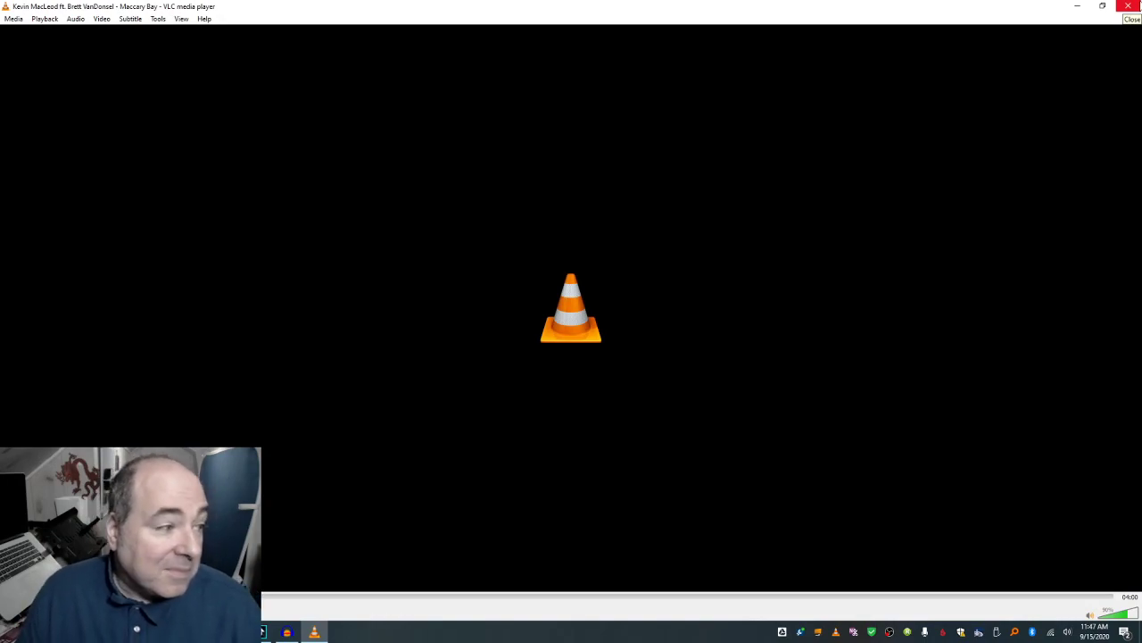
{"action": "left_click", "coordinate": [1137, 8]}
{"action": "left_click", "coordinate": [652, 308]}
{"action": "double_click", "coordinate": [652, 308]}
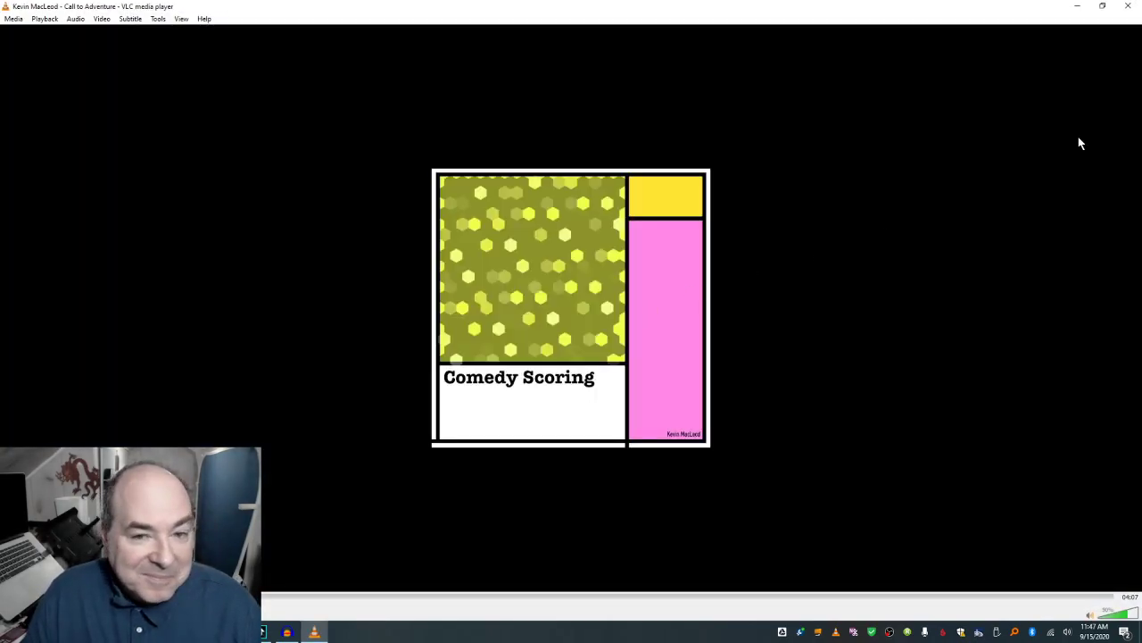
{"action": "left_click", "coordinate": [1128, 7]}
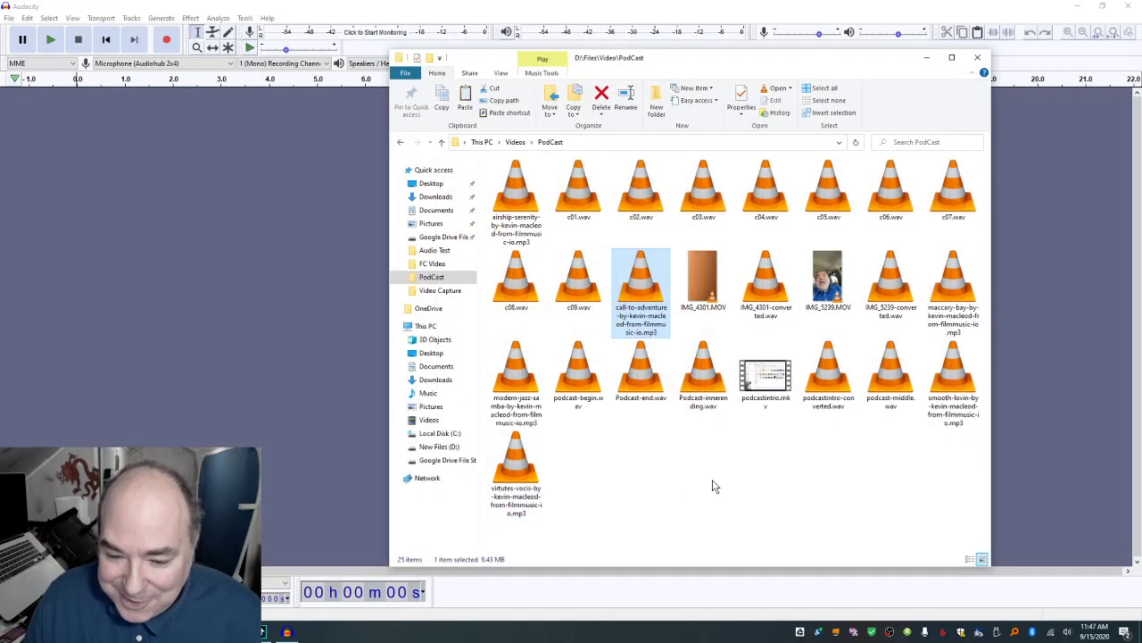
{"action": "left_click", "coordinate": [535, 384]}
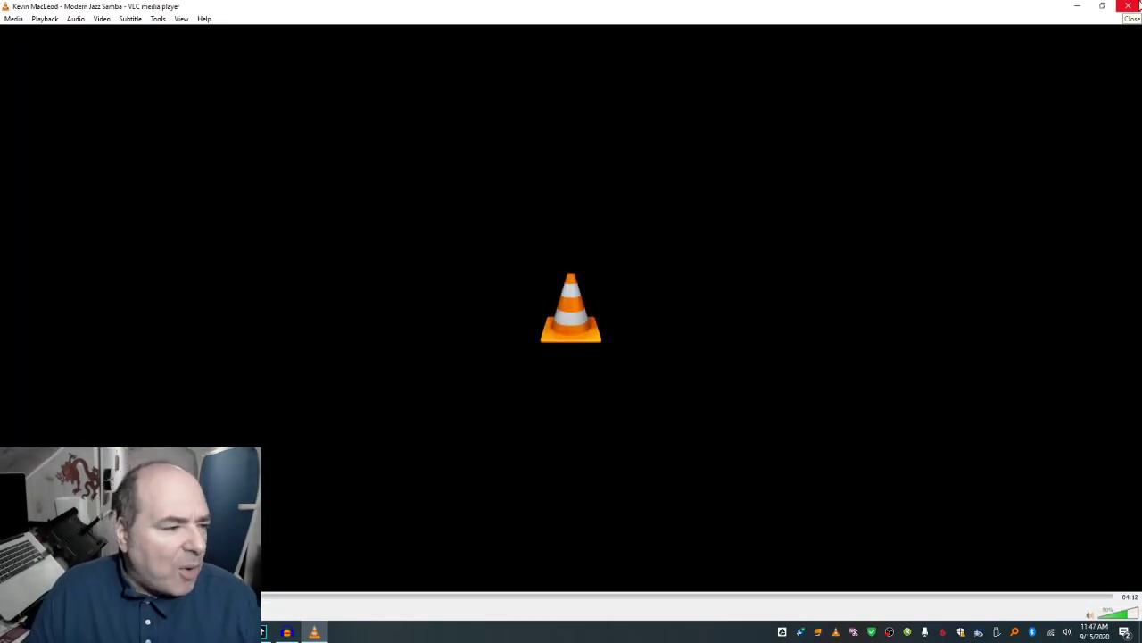
{"action": "left_click", "coordinate": [1134, 5]}
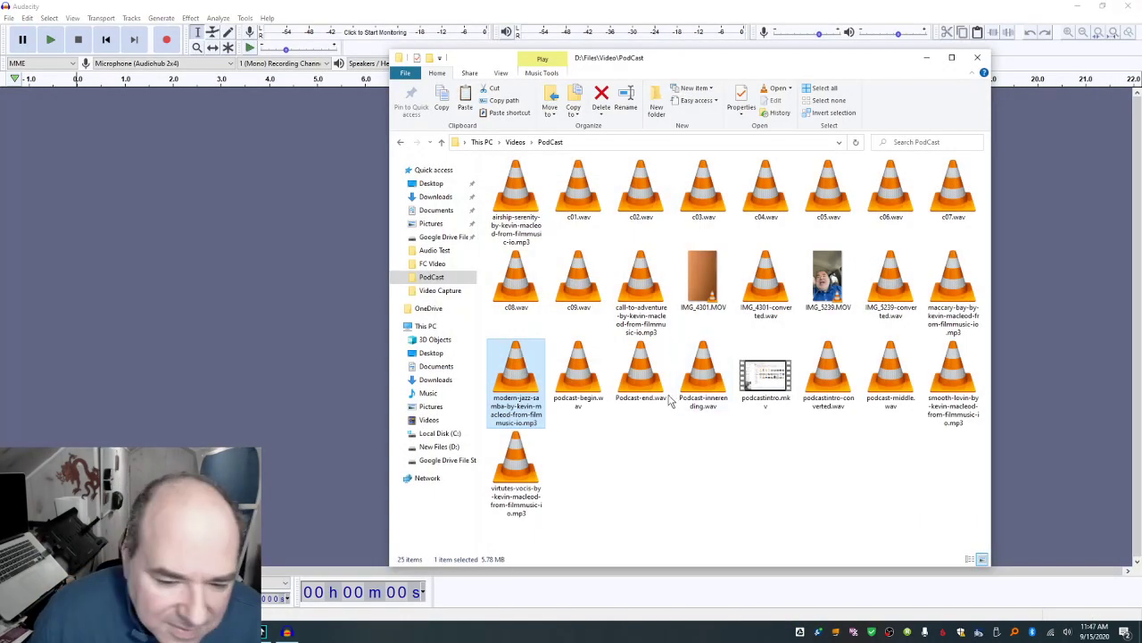
{"action": "left_click", "coordinate": [517, 478]}
{"action": "double_click", "coordinate": [517, 478]}
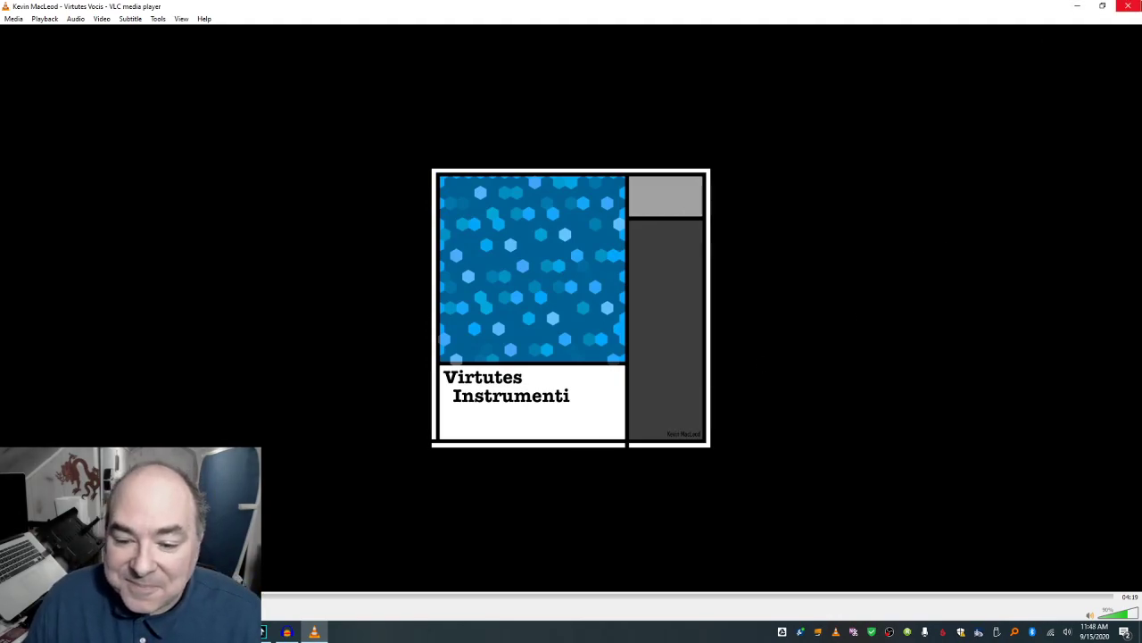
{"action": "left_click", "coordinate": [1129, 6]}
{"action": "left_click", "coordinate": [510, 198]}
{"action": "double_click", "coordinate": [510, 198]}
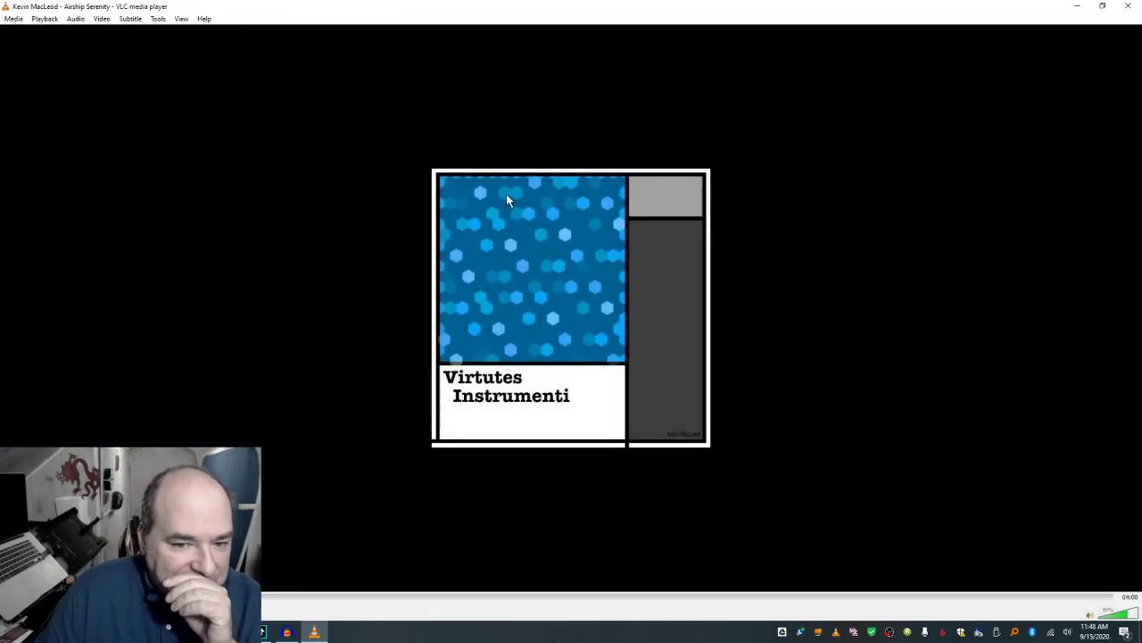
Step: Import the airship-serenity MP3 into Audacity as a stereo track and listen to its opening
{"action": "left_click", "coordinate": [1135, 6]}
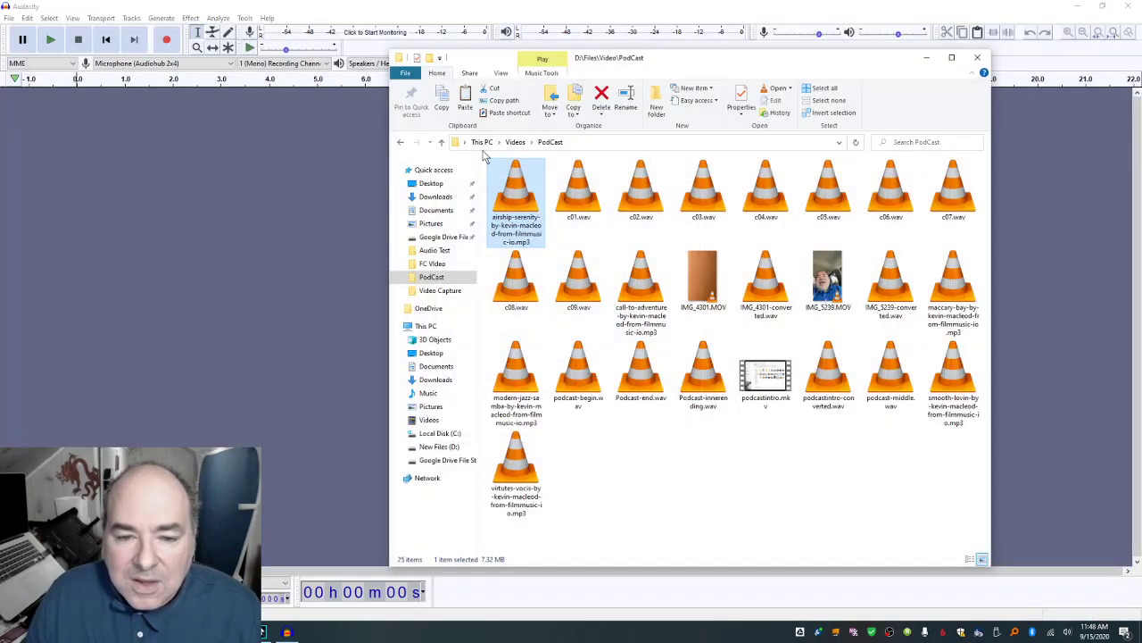
{"action": "left_click_drag", "start_coordinate": [522, 198], "coordinate": [223, 205]}
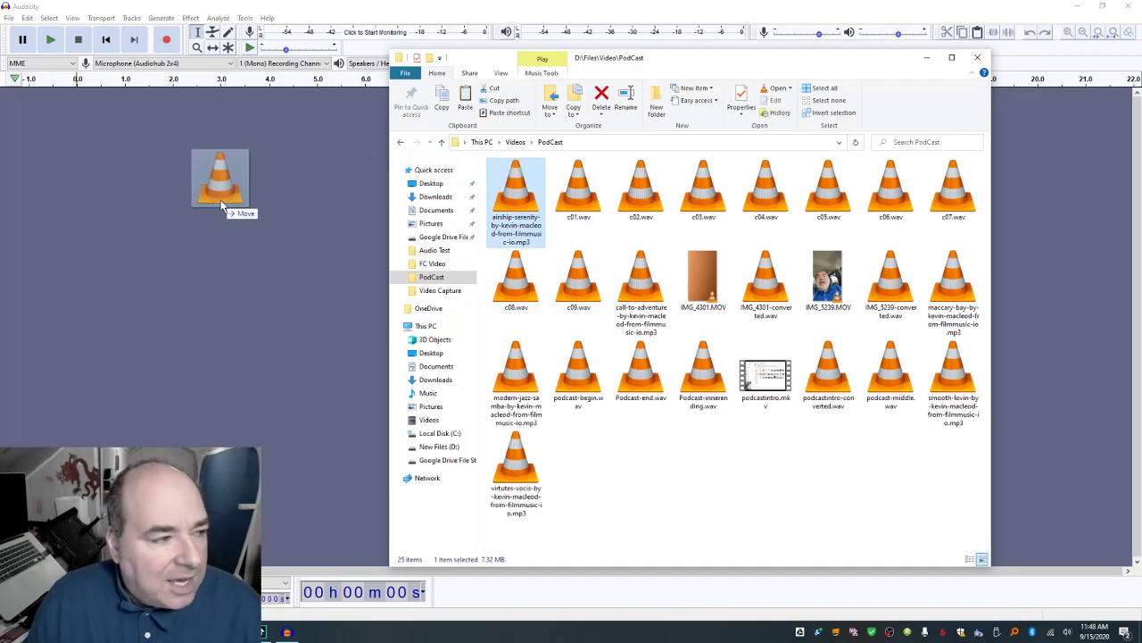
{"action": "left_click_drag", "start_coordinate": [229, 280], "coordinate": [229, 280]}
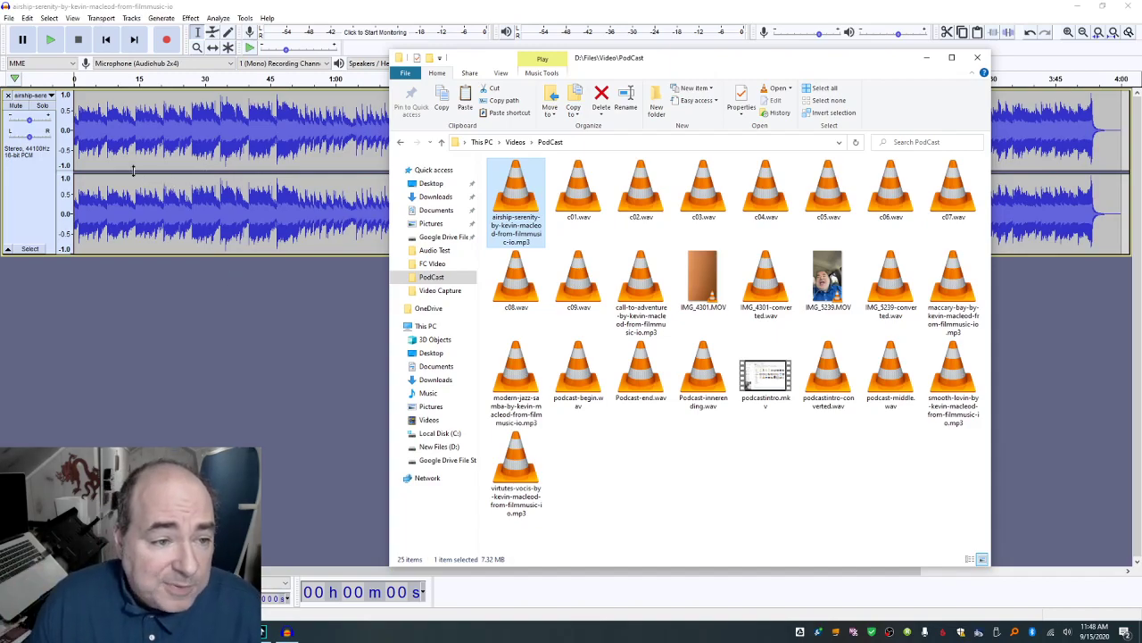
{"action": "left_click", "coordinate": [89, 105]}
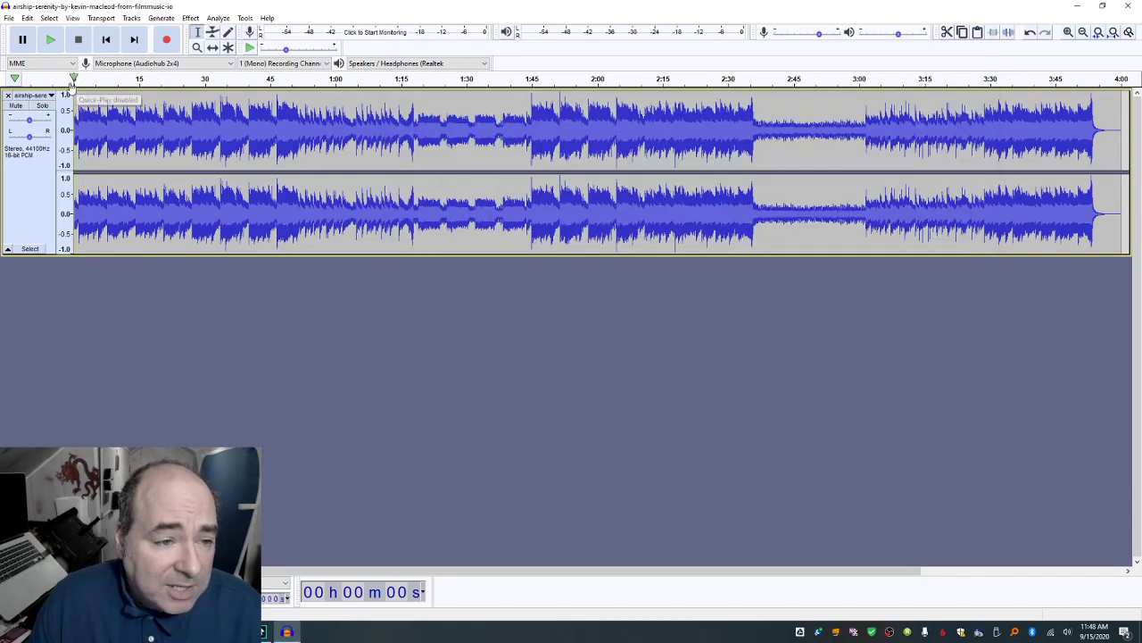
{"action": "left_click", "coordinate": [1071, 33]}
{"action": "left_click", "coordinate": [1071, 34]}
{"action": "left_click", "coordinate": [1071, 33]}
{"action": "left_click", "coordinate": [1071, 33]}
{"action": "left_click", "coordinate": [1071, 33]}
{"action": "key", "text": "space"}
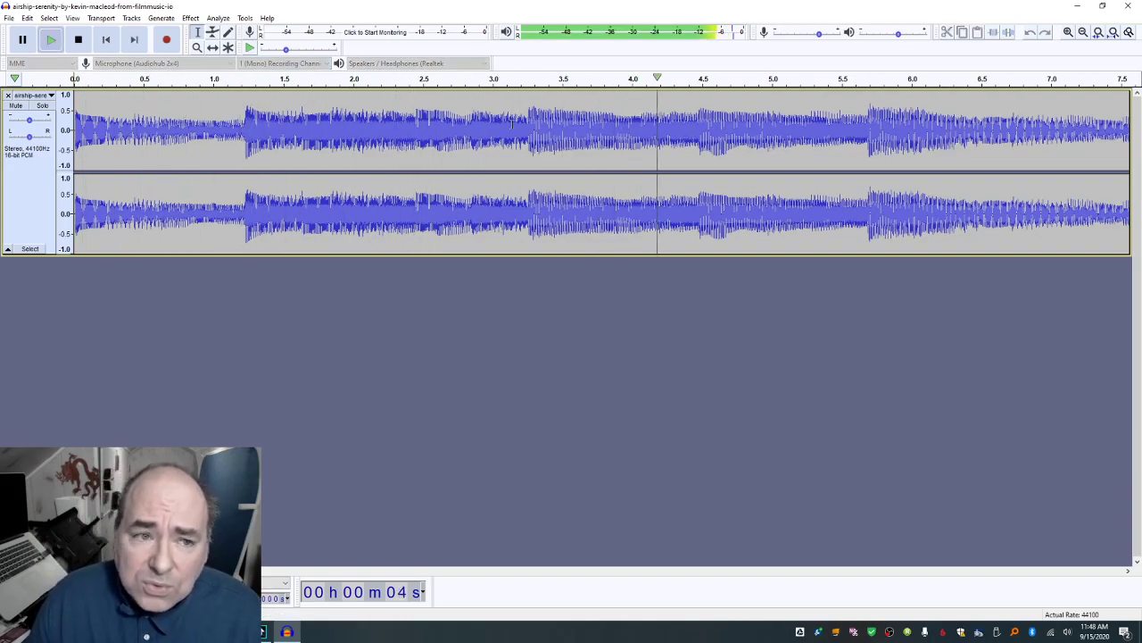
{"action": "left_click", "coordinate": [1083, 32]}
{"action": "left_click", "coordinate": [1082, 32]}
{"action": "left_click", "coordinate": [1083, 32]}
{"action": "left_click", "coordinate": [1083, 32]}
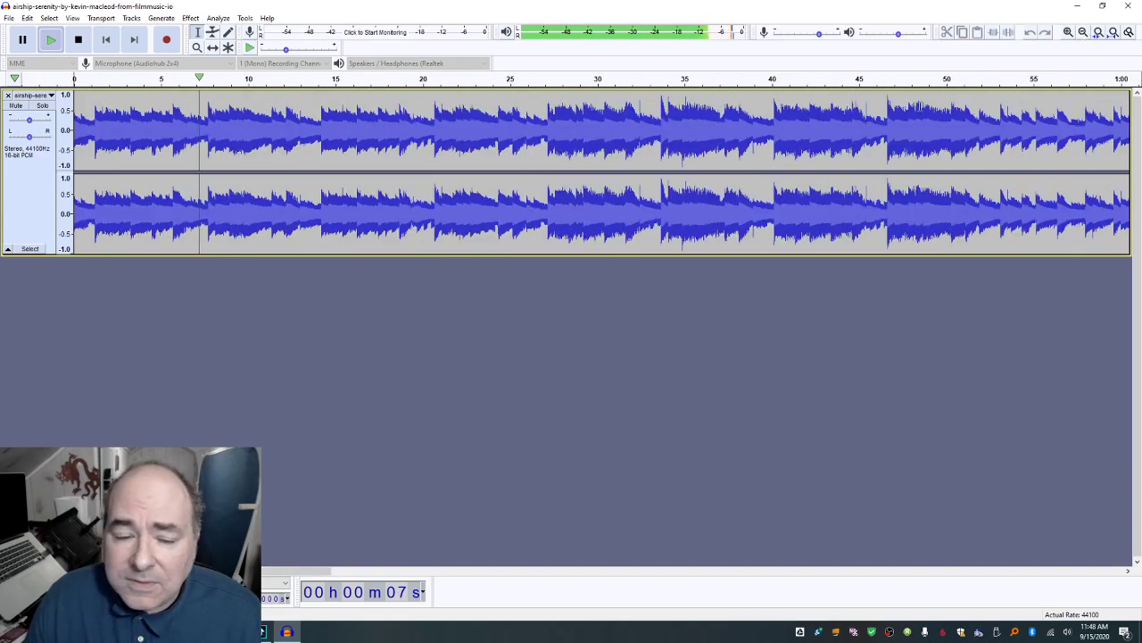
{"action": "key", "text": "space"}
Step: Delete everything after about 13 seconds and fit the remaining audio in view
{"action": "left_click", "coordinate": [301, 150]}
{"action": "key", "text": "ctrl+a"}
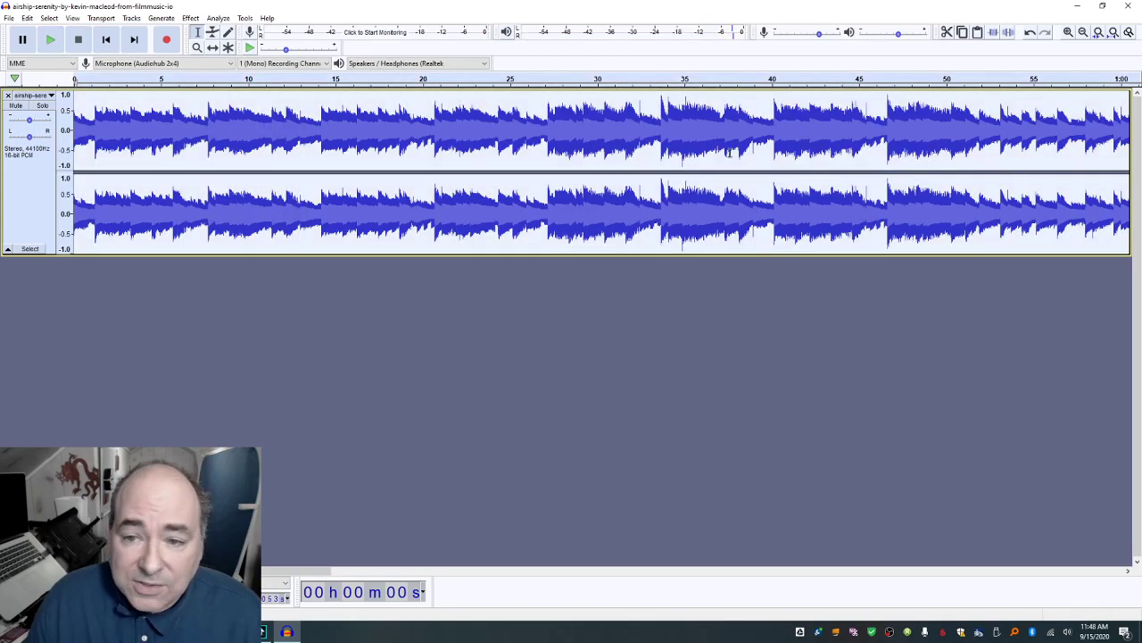
{"action": "left_click_drag", "start_coordinate": [306, 134], "coordinate": [1140, 152]}
{"action": "key", "text": "Delete"}
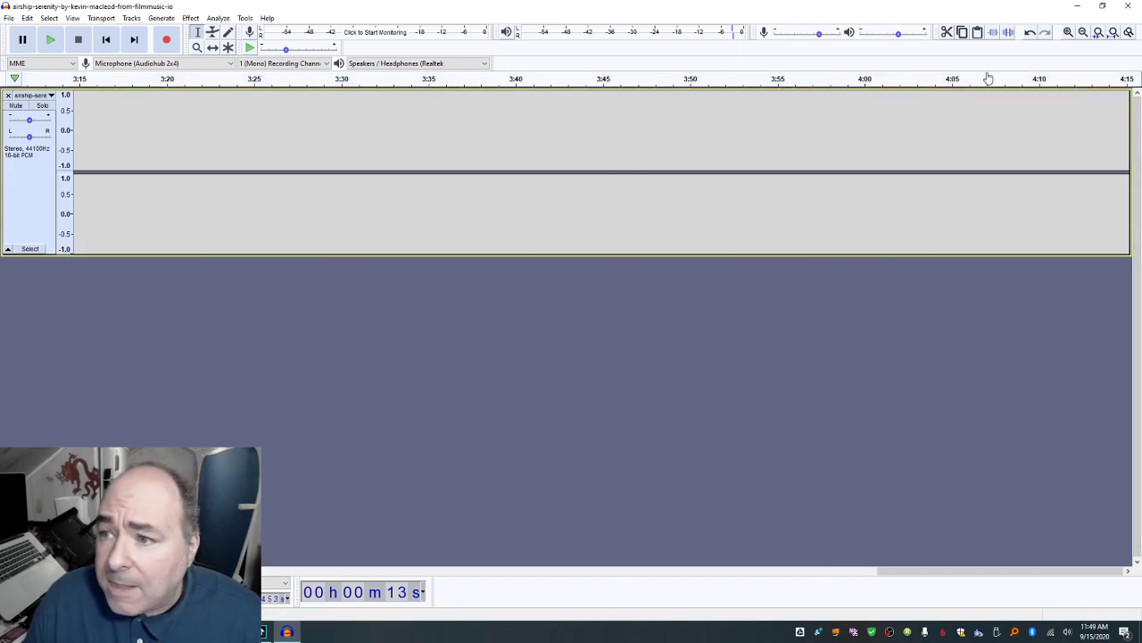
{"action": "key", "text": "ctrl+f"}
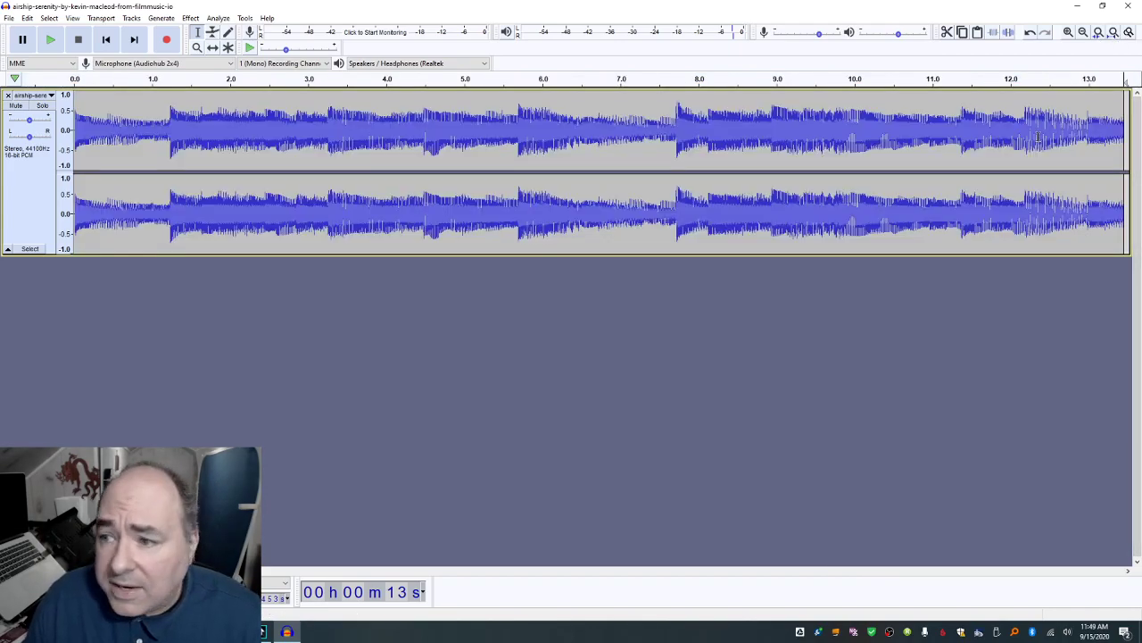
Step: Apply a fade-out to the music's final stretch from about 9 seconds and listen to it
{"action": "left_click_drag", "start_coordinate": [967, 144], "coordinate": [1128, 145]}
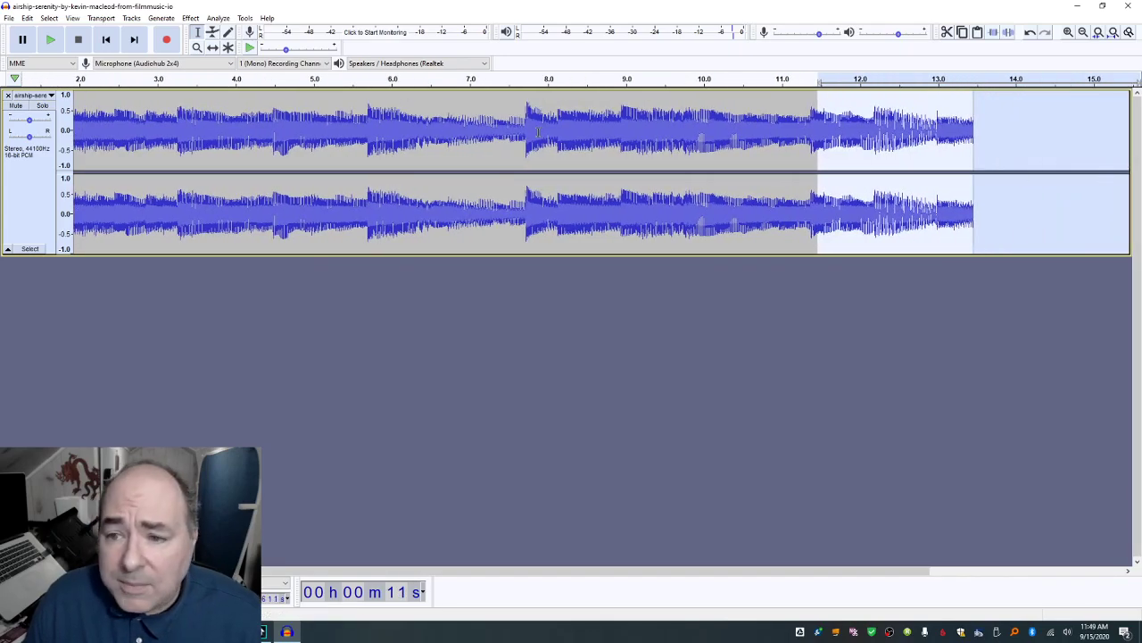
{"action": "left_click_drag", "start_coordinate": [643, 134], "coordinate": [1022, 140]}
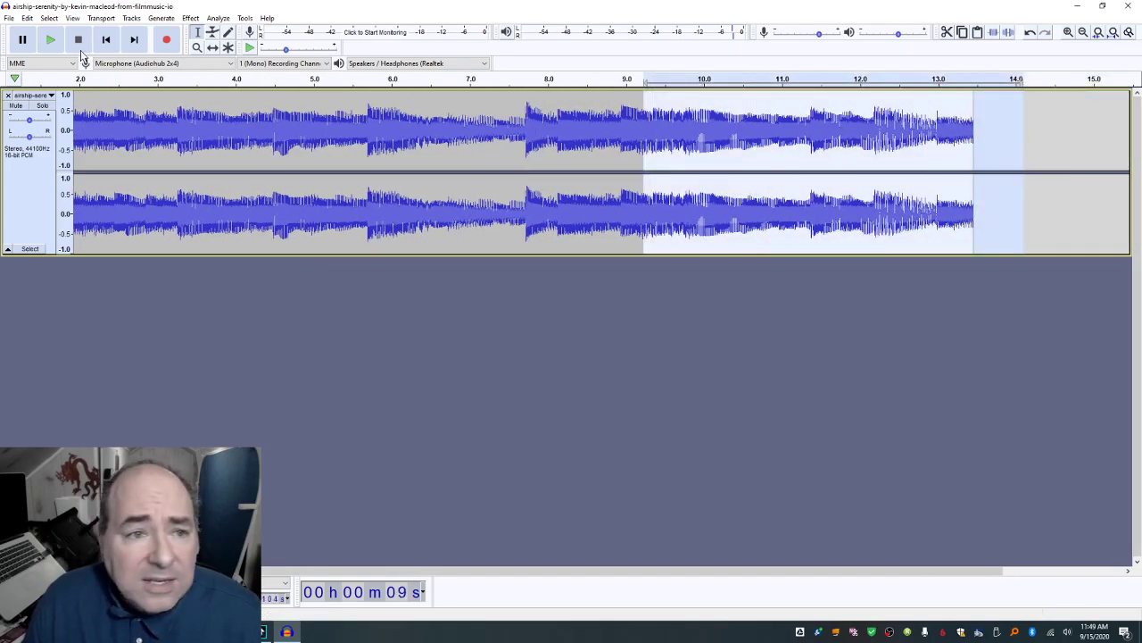
{"action": "left_click", "coordinate": [190, 19]}
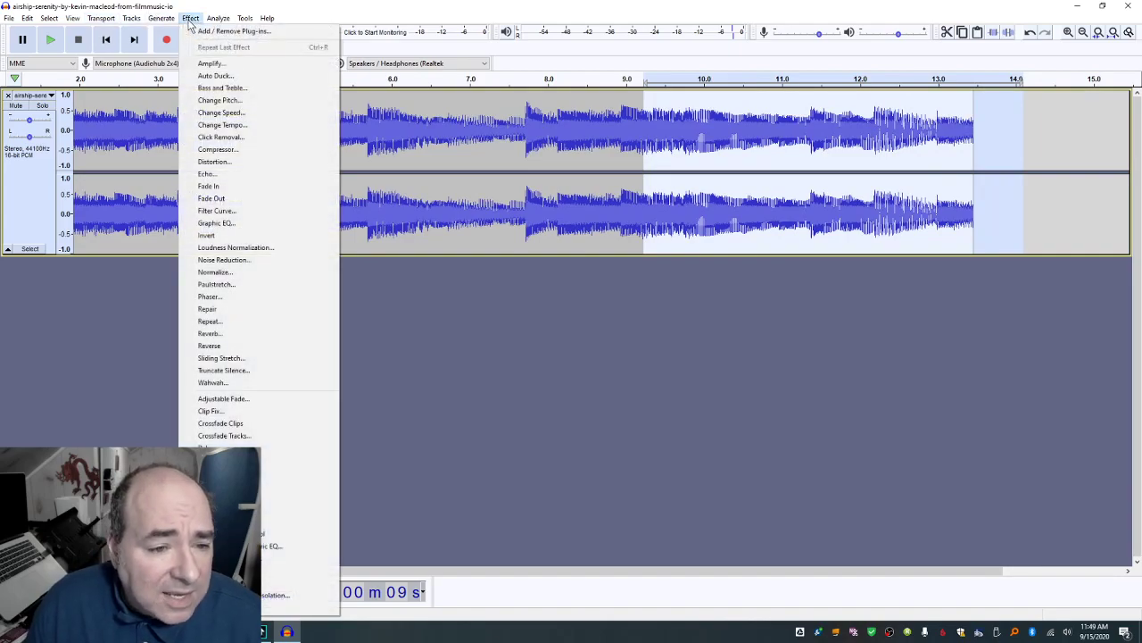
{"action": "left_click", "coordinate": [245, 194]}
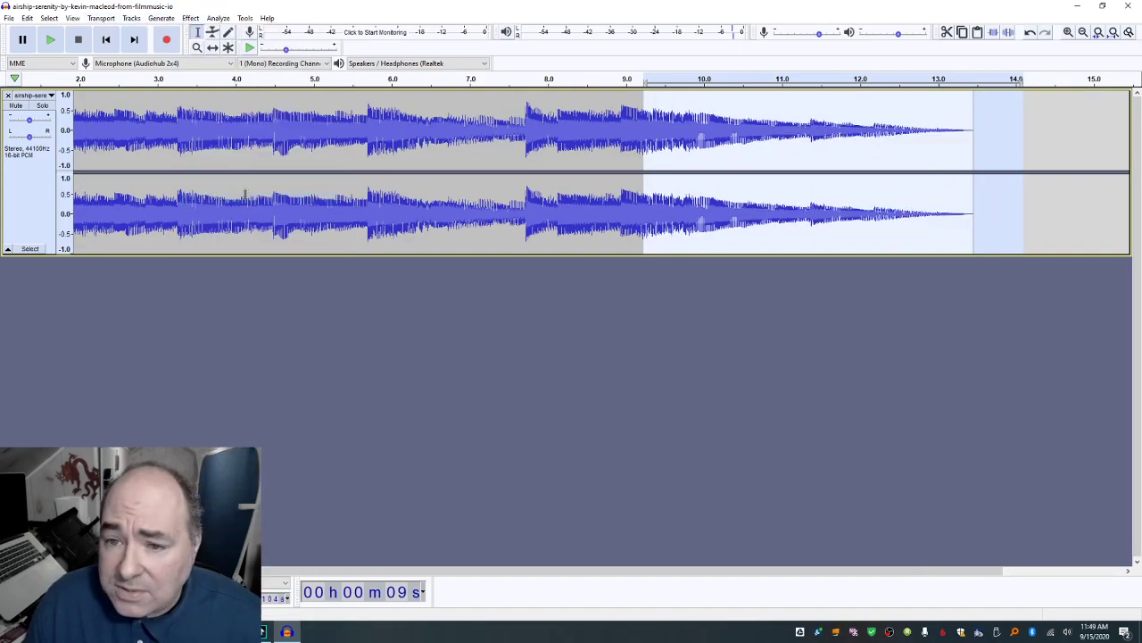
{"action": "left_click", "coordinate": [477, 200]}
{"action": "key", "text": "space"}
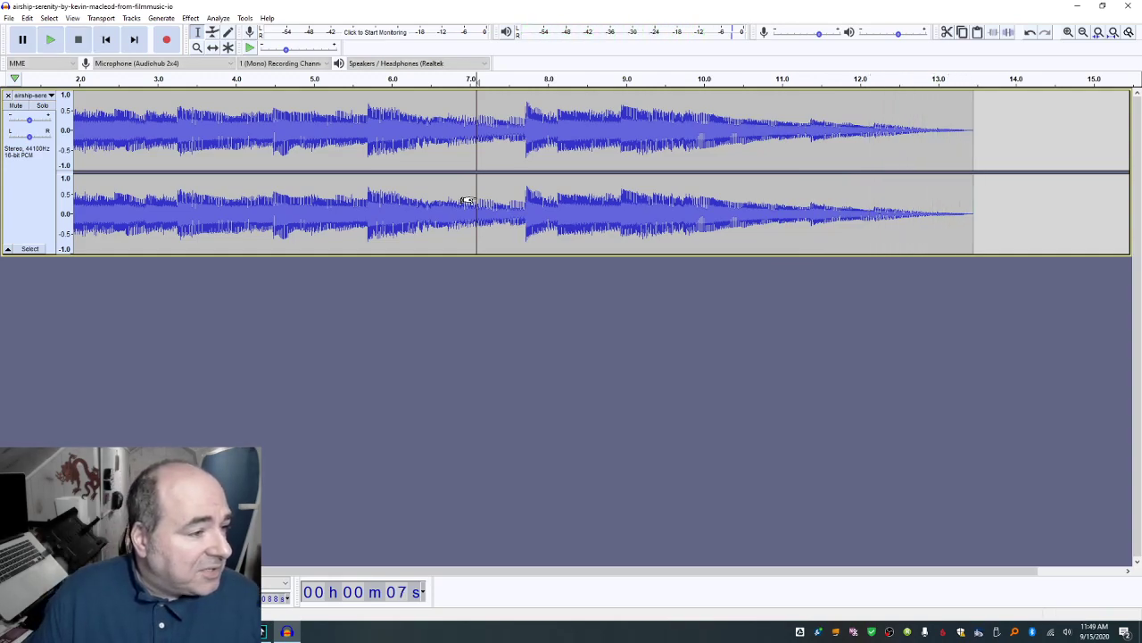
{"action": "left_click", "coordinate": [239, 162]}
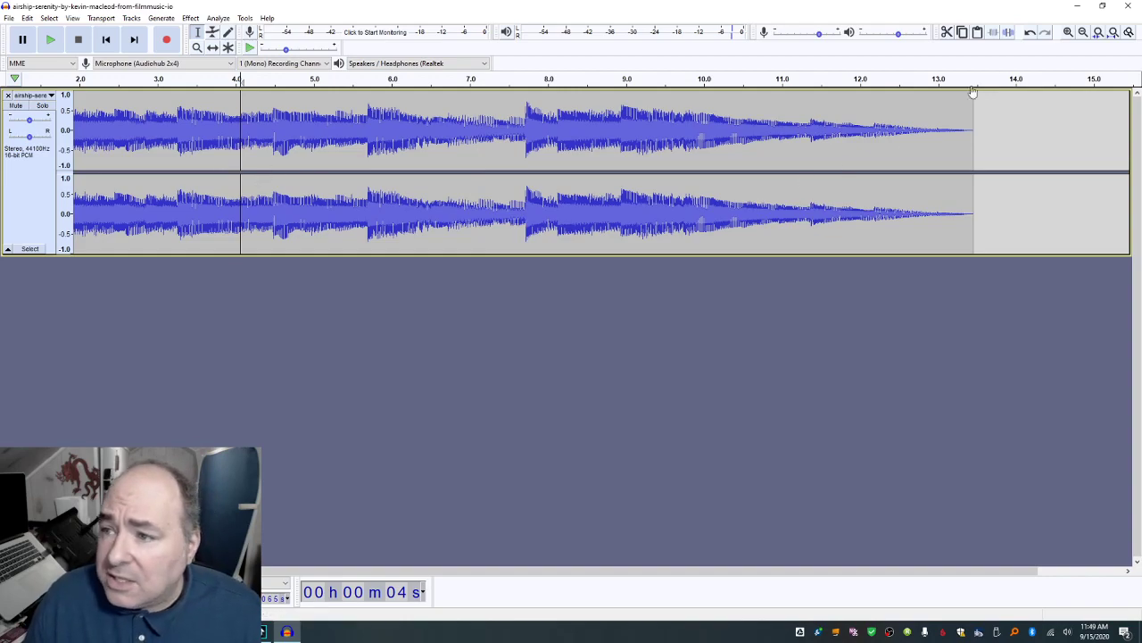
{"action": "left_click", "coordinate": [1112, 32]}
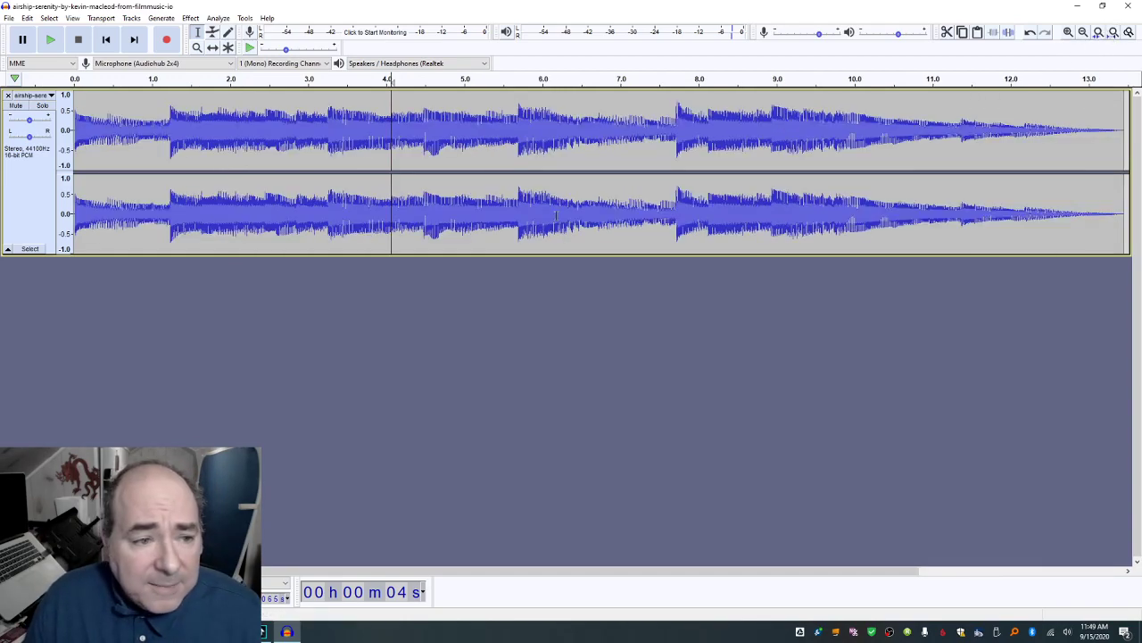
Step: Fade in the first 3 seconds of the music and play it back from the start
{"action": "left_click_drag", "start_coordinate": [309, 147], "coordinate": [75, 147]}
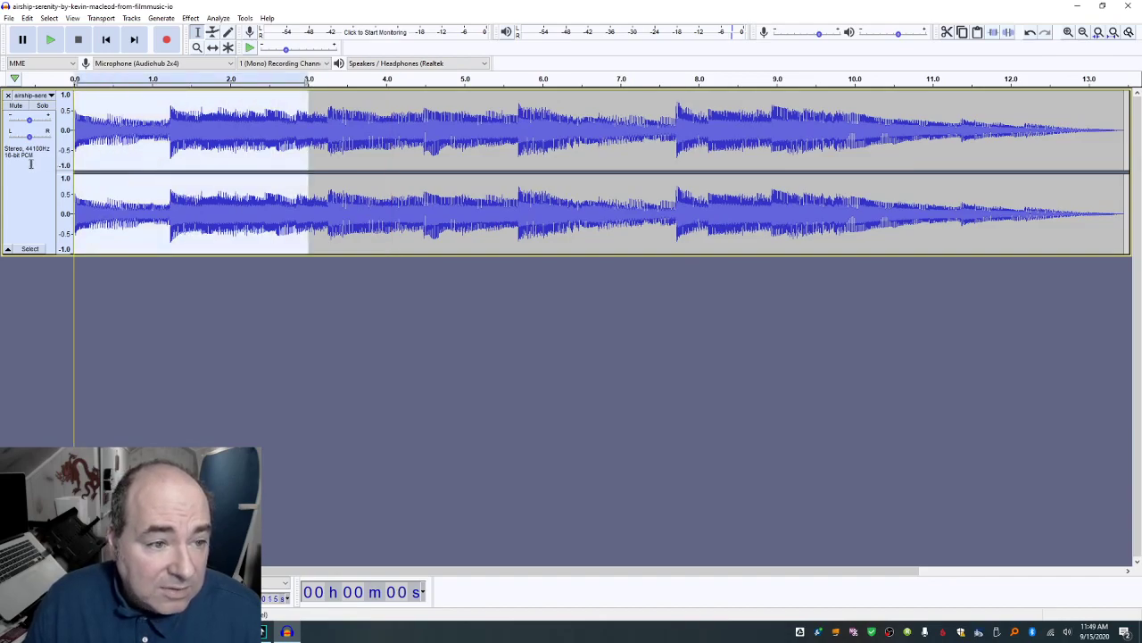
{"action": "left_click", "coordinate": [191, 17]}
{"action": "left_click", "coordinate": [238, 186]}
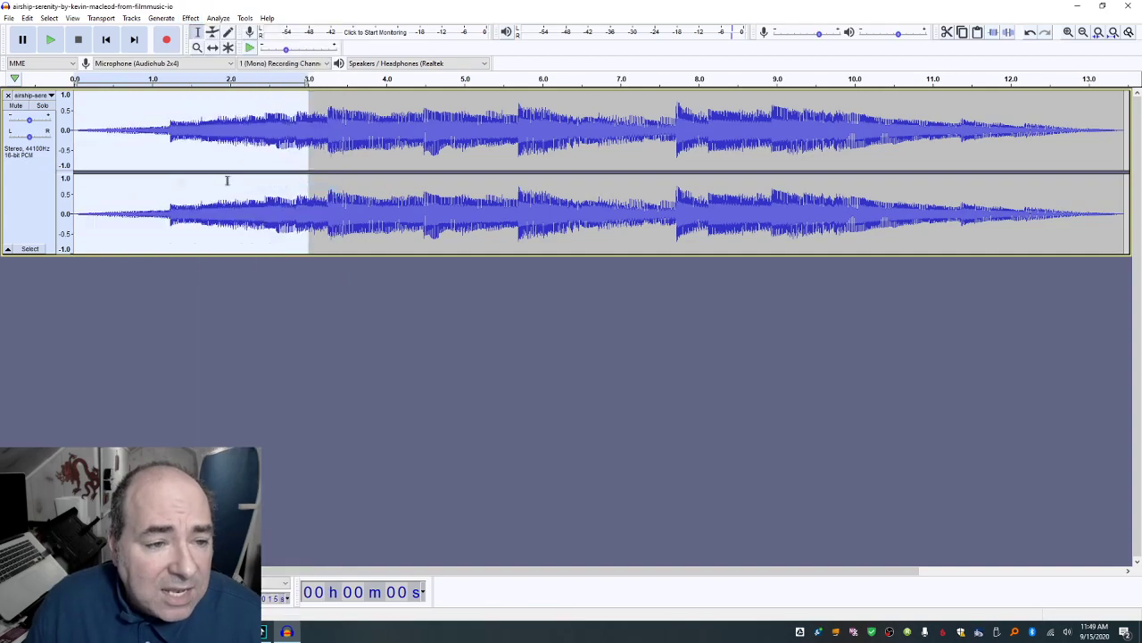
{"action": "left_click", "coordinate": [76, 127]}
{"action": "key", "text": "space"}
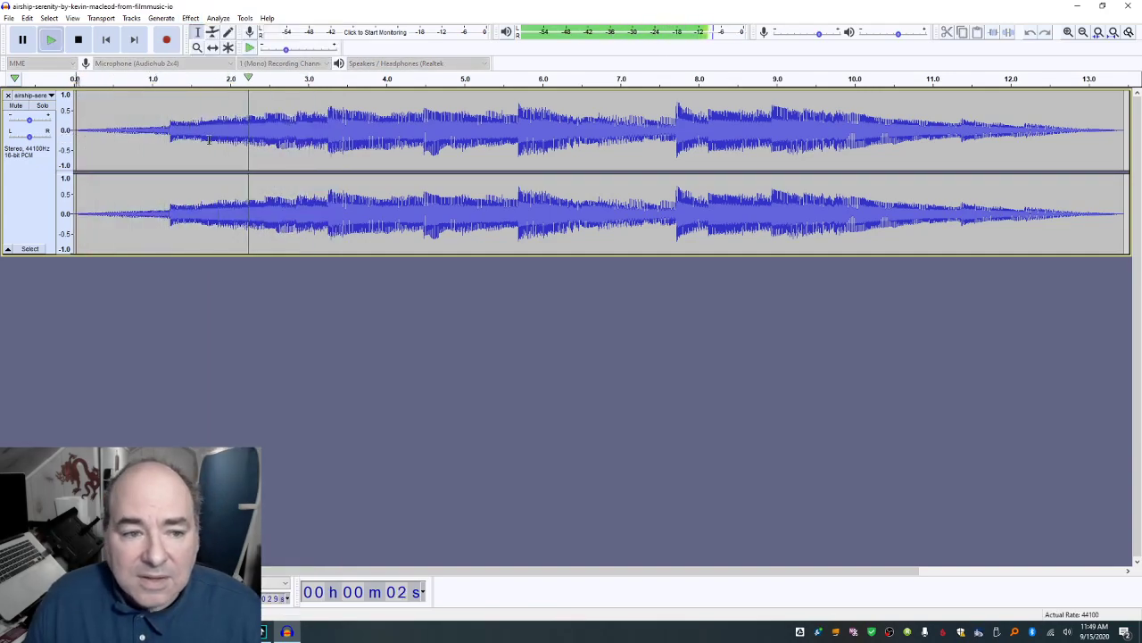
{"action": "key", "text": "space"}
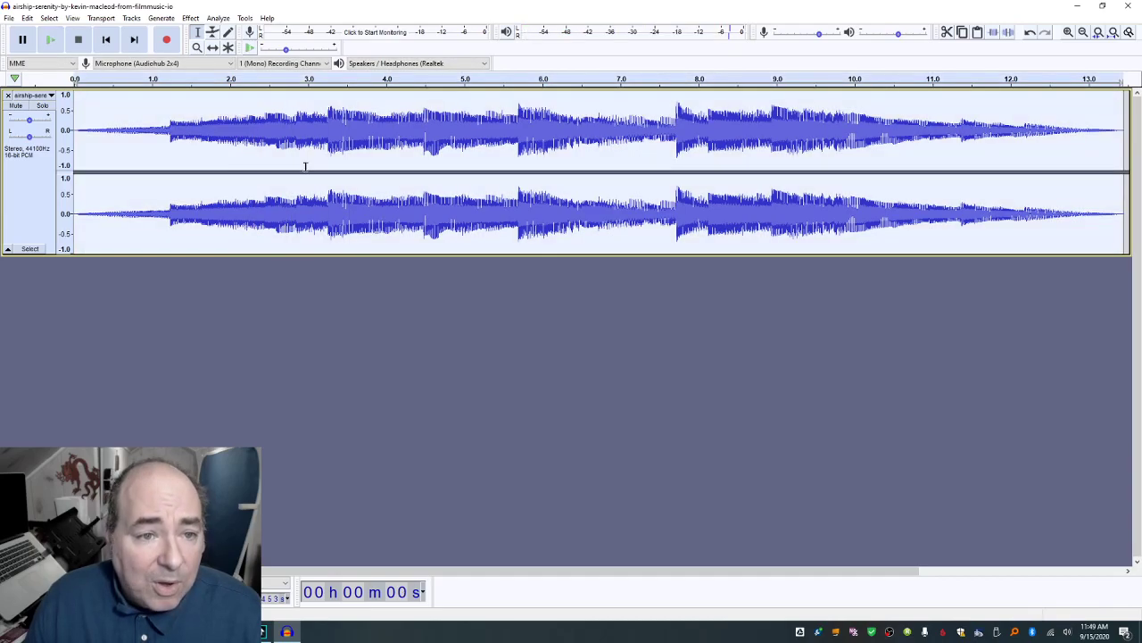
{"action": "left_click", "coordinate": [191, 19]}
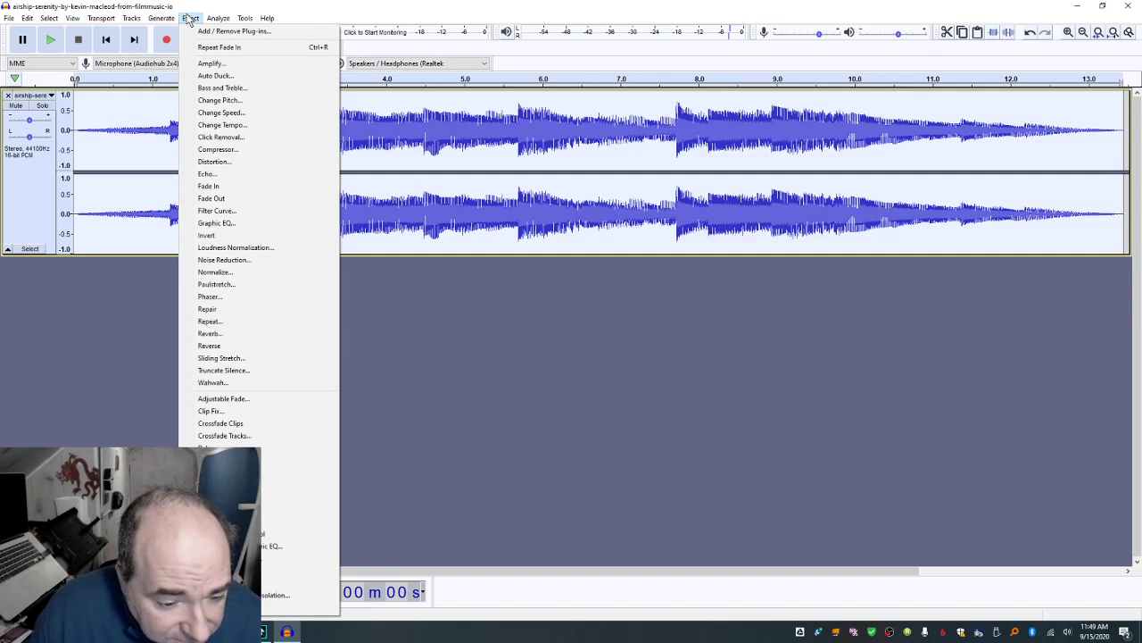
{"action": "left_click", "coordinate": [189, 19]}
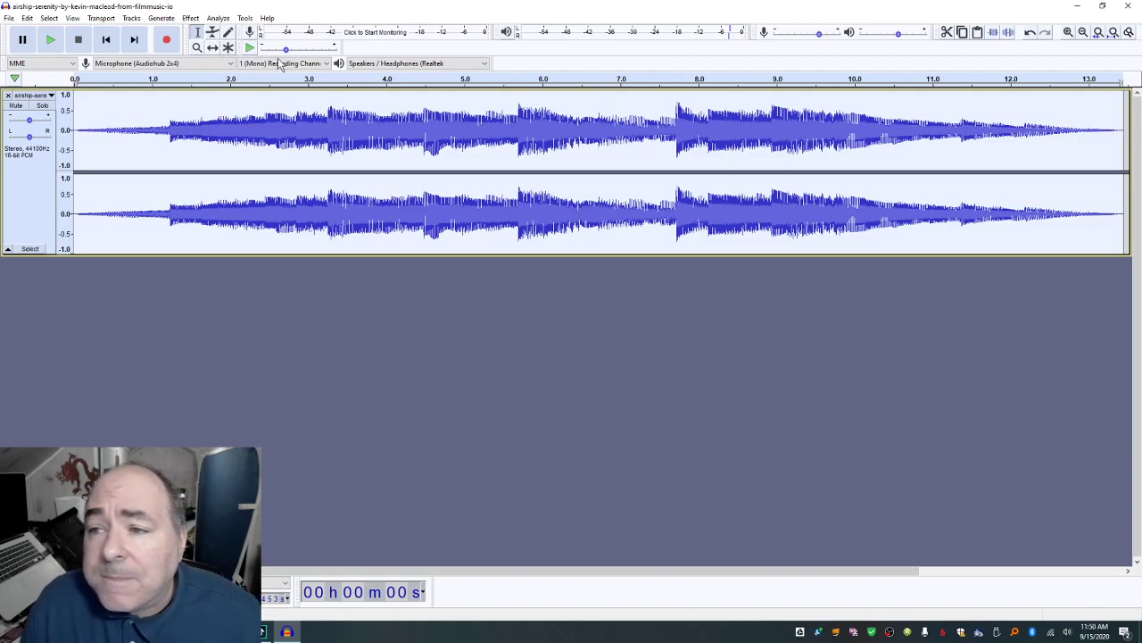
{"action": "left_click", "coordinate": [27, 18]}
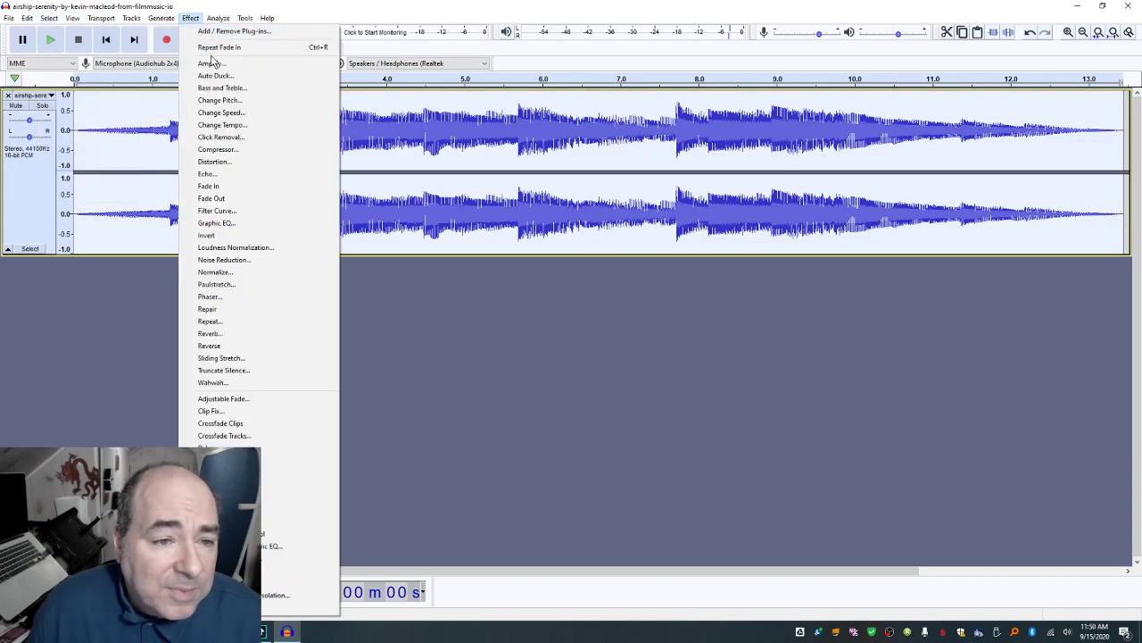
Step: Amplify the Airship Serenity music by -14.3 dB after previewing, then play the quieter clip
{"action": "left_click", "coordinate": [211, 64]}
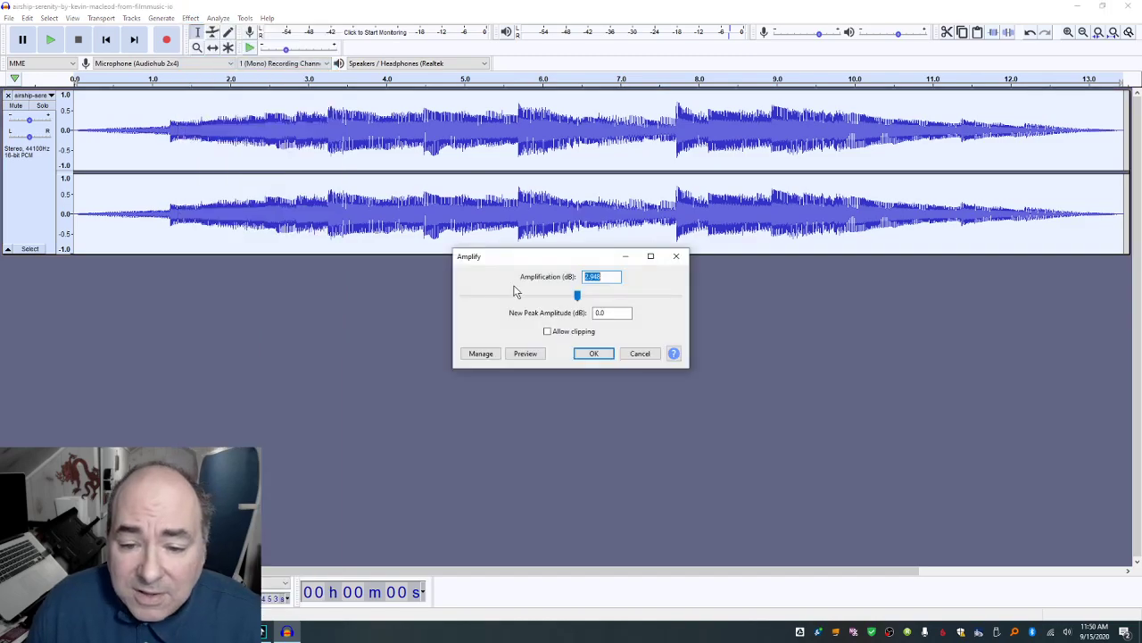
{"action": "left_click_drag", "start_coordinate": [577, 301], "coordinate": [538, 304]}
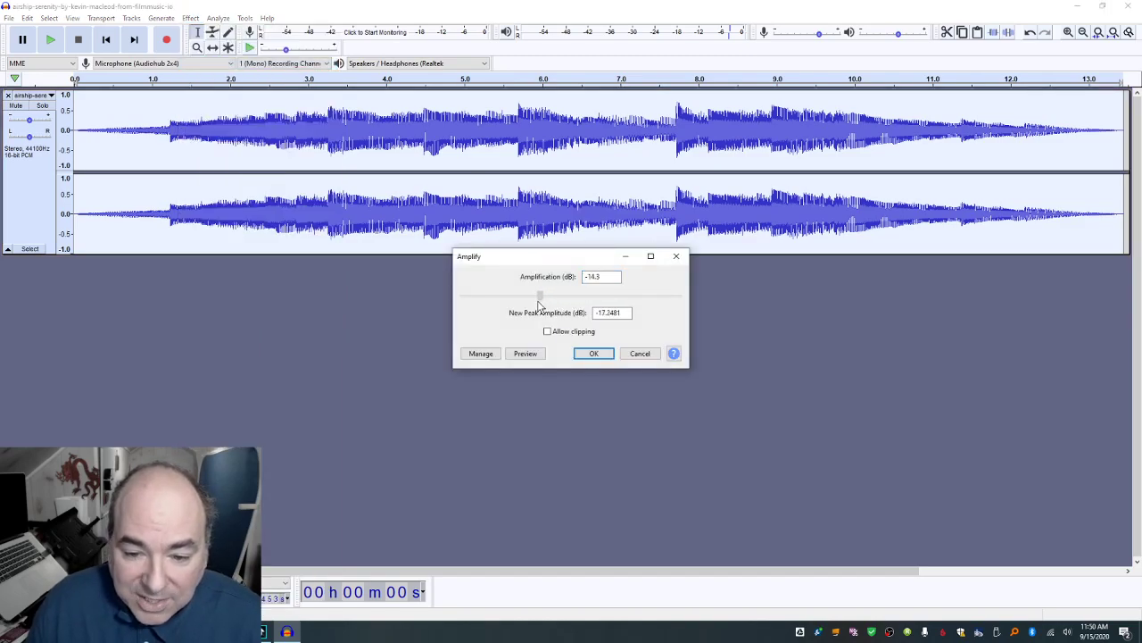
{"action": "left_click", "coordinate": [532, 353]}
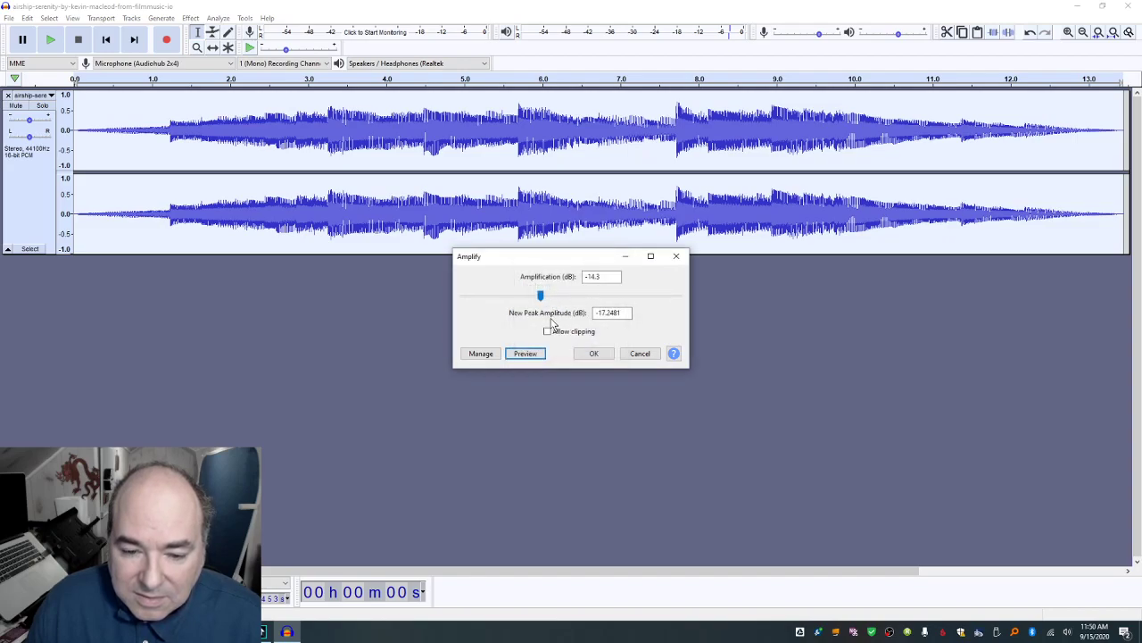
{"action": "left_click", "coordinate": [591, 354]}
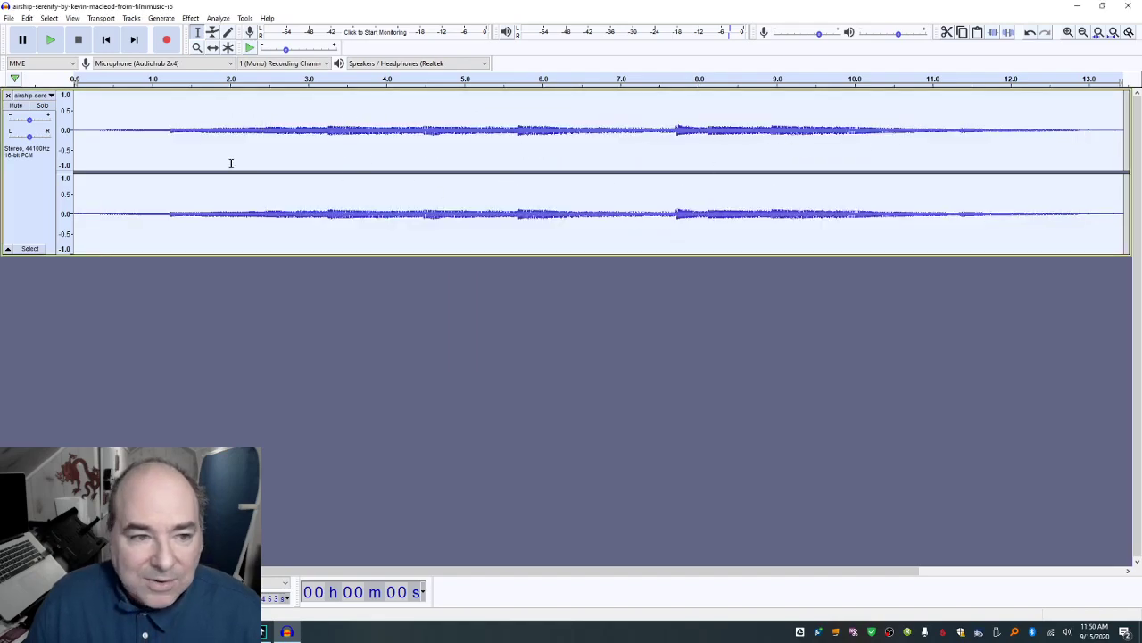
{"action": "key", "text": "space"}
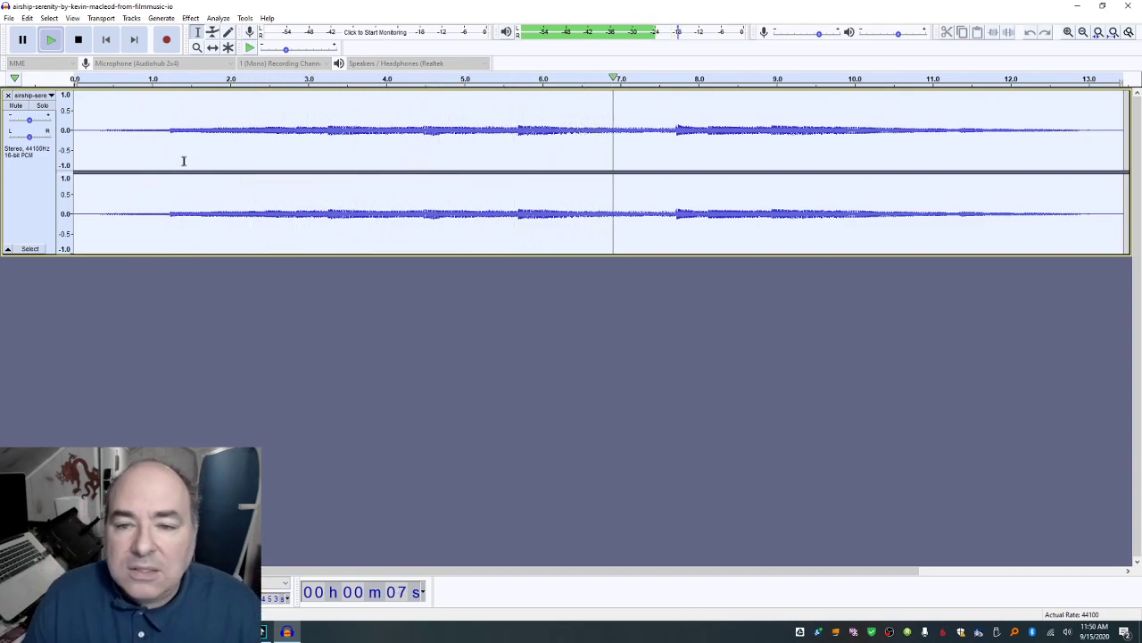
Step: Export the quieted music as a WAV file named serenity into the PodCast folder
{"action": "left_click", "coordinate": [77, 39]}
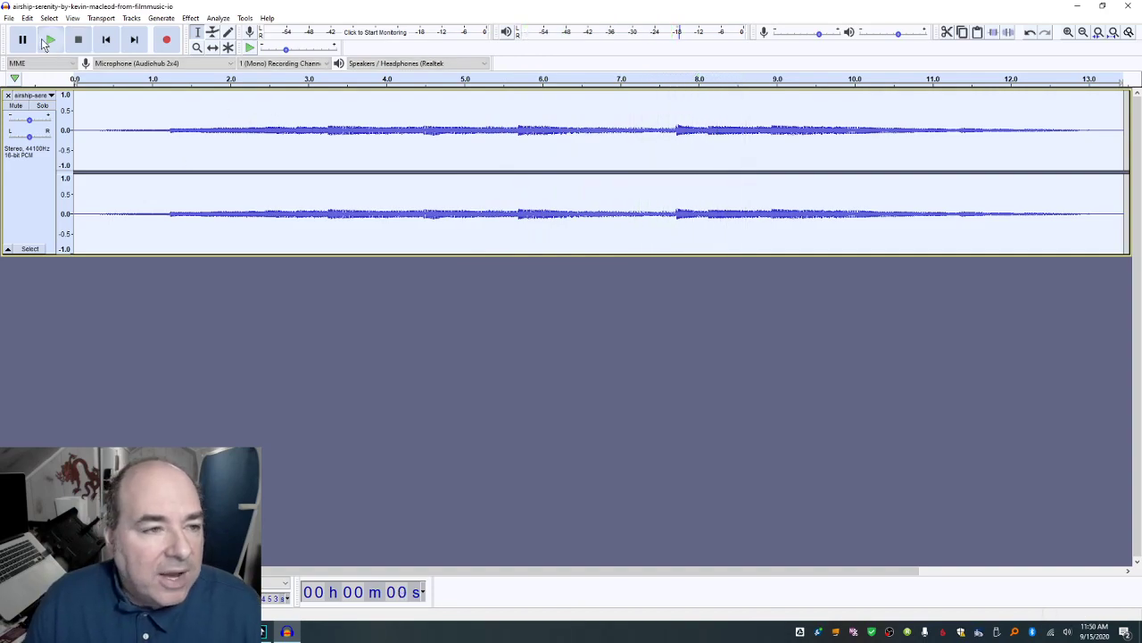
{"action": "left_click", "coordinate": [9, 18]}
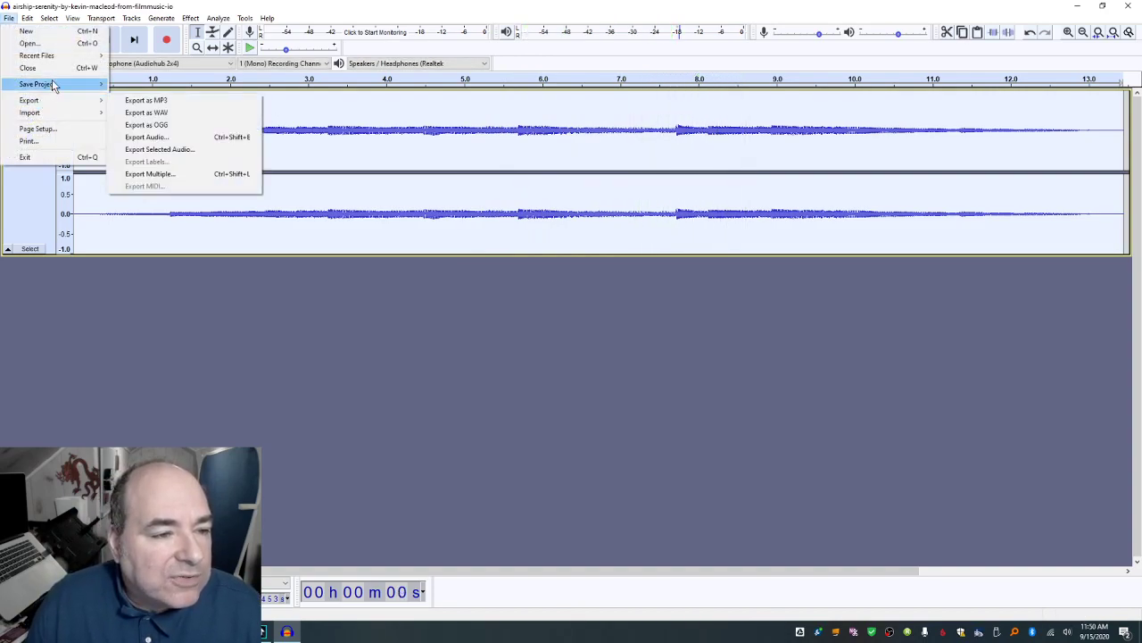
{"action": "mouse_move", "coordinate": [52, 81]}
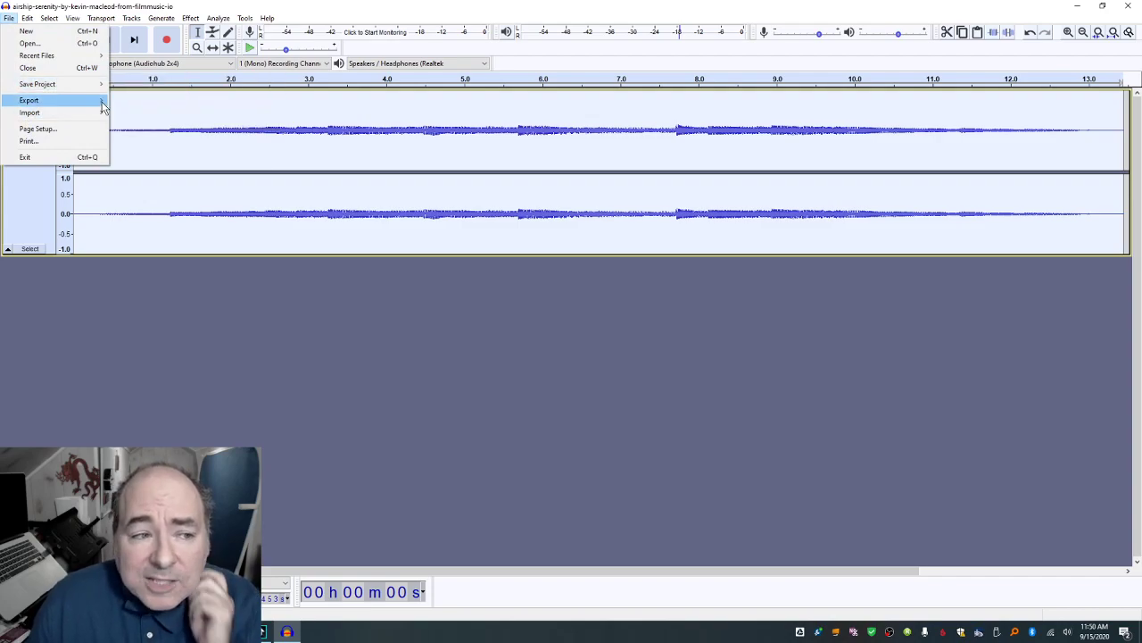
{"action": "mouse_move", "coordinate": [102, 101]}
{"action": "left_click", "coordinate": [141, 114]}
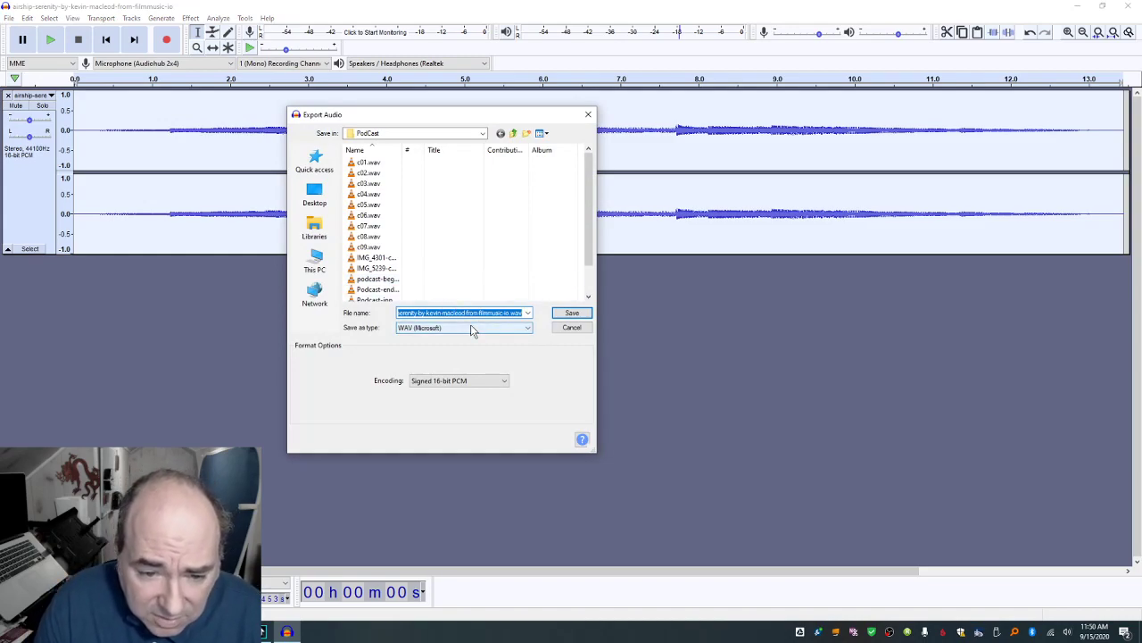
{"action": "type", "text": "serenityclip"}
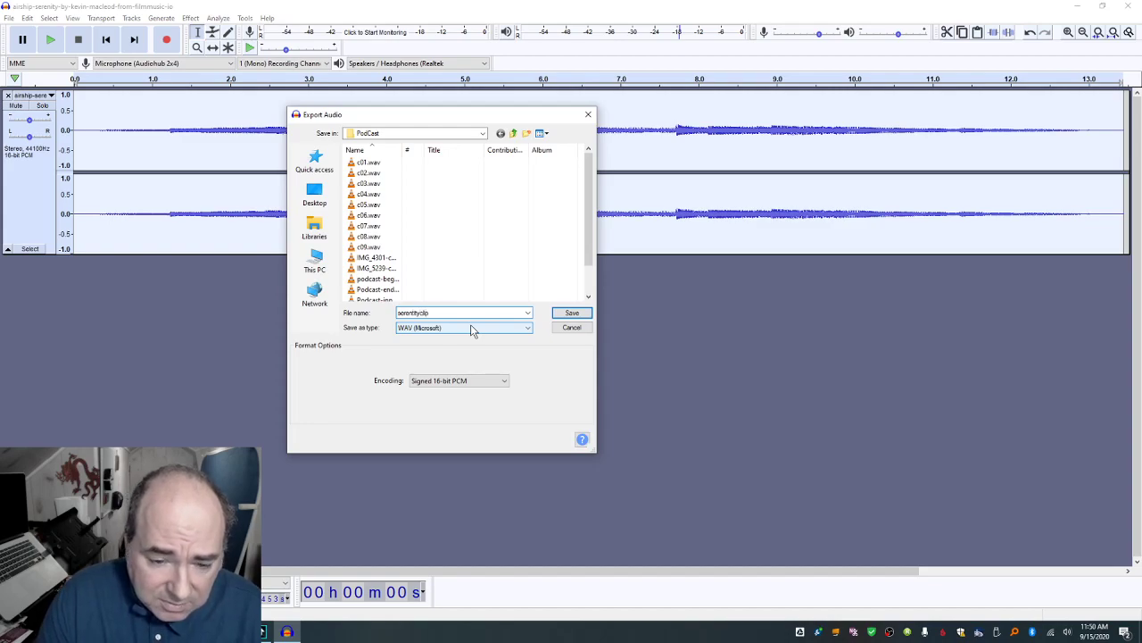
{"action": "key", "text": "Return"}
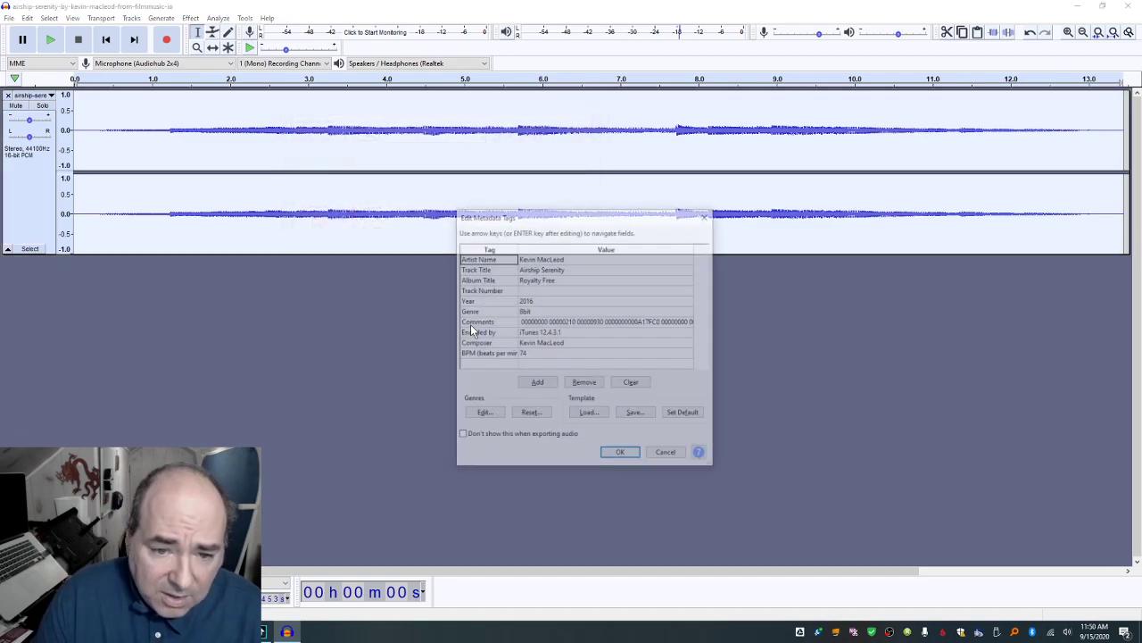
Step: Finish the WAV export and open music.txt from Downloads in Notepad
{"action": "key", "text": "Return"}
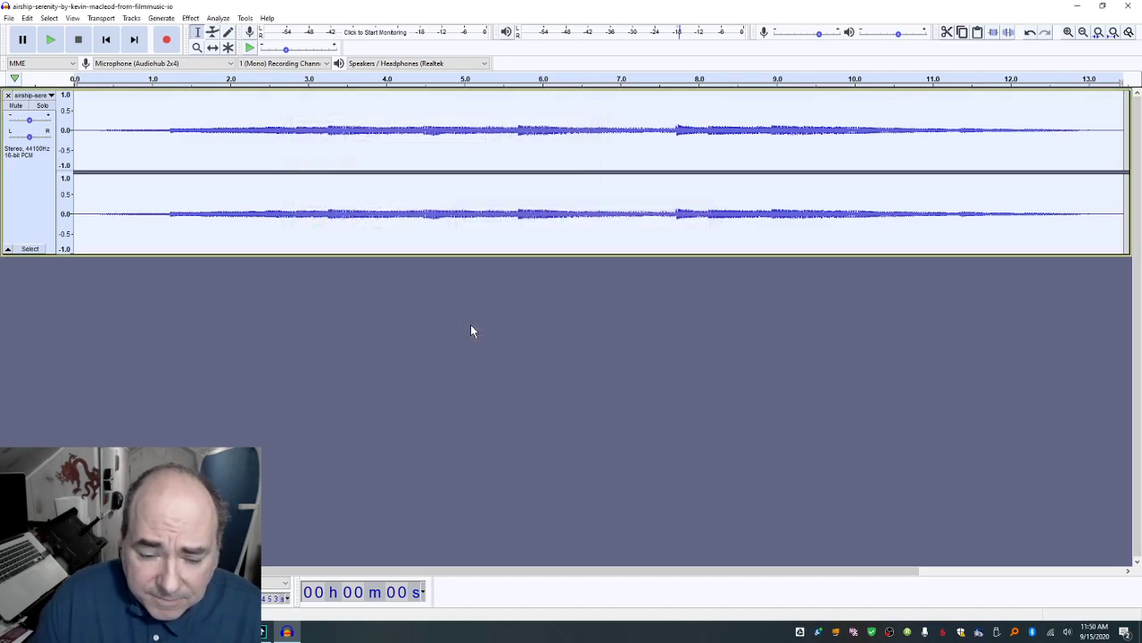
{"action": "key", "text": "alt+Tab"}
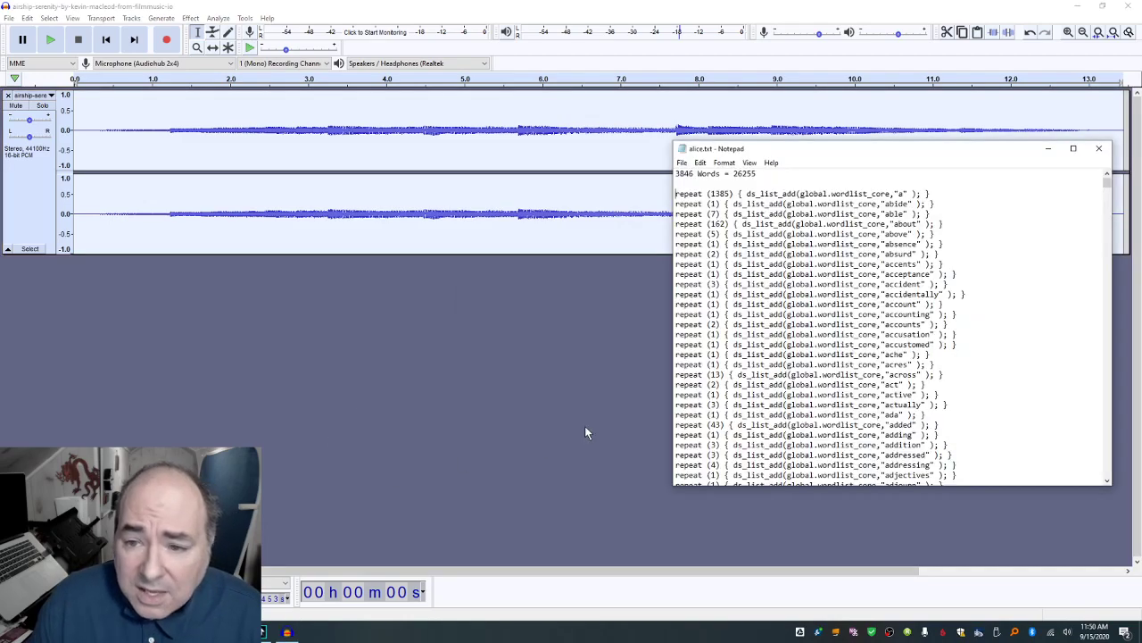
{"action": "scroll", "coordinate": [793, 315], "scroll_direction": "down", "scroll_amount": 3}
{"action": "scroll", "coordinate": [793, 315], "scroll_direction": "up", "scroll_amount": 3}
{"action": "left_click", "coordinate": [682, 162]}
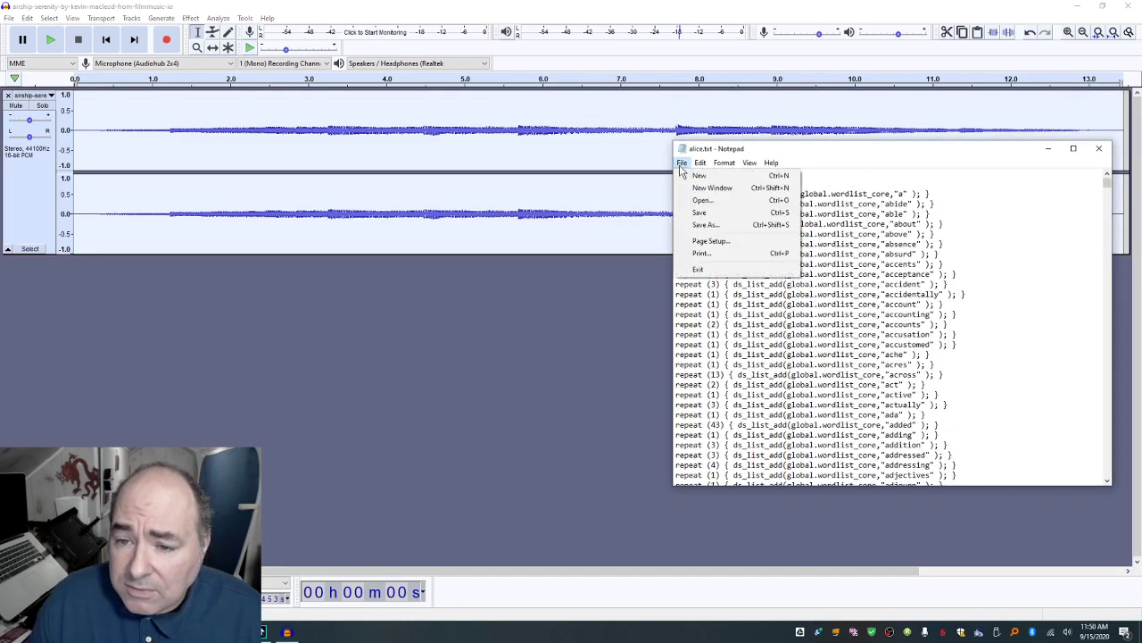
{"action": "left_click", "coordinate": [701, 200]}
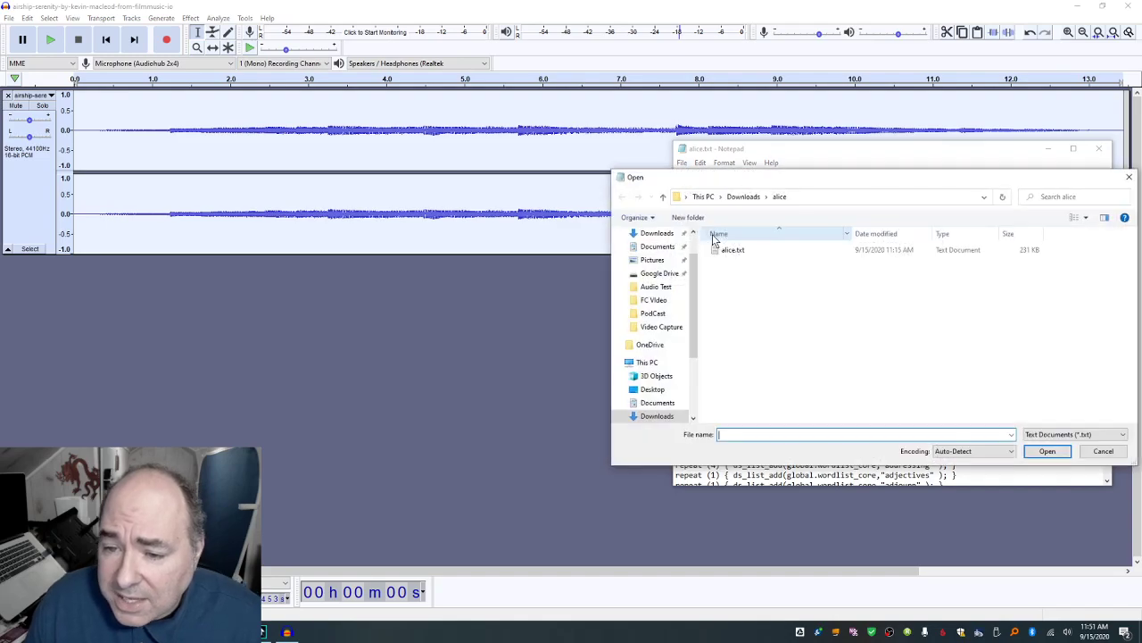
{"action": "left_click", "coordinate": [748, 197]}
{"action": "double_click", "coordinate": [794, 279]}
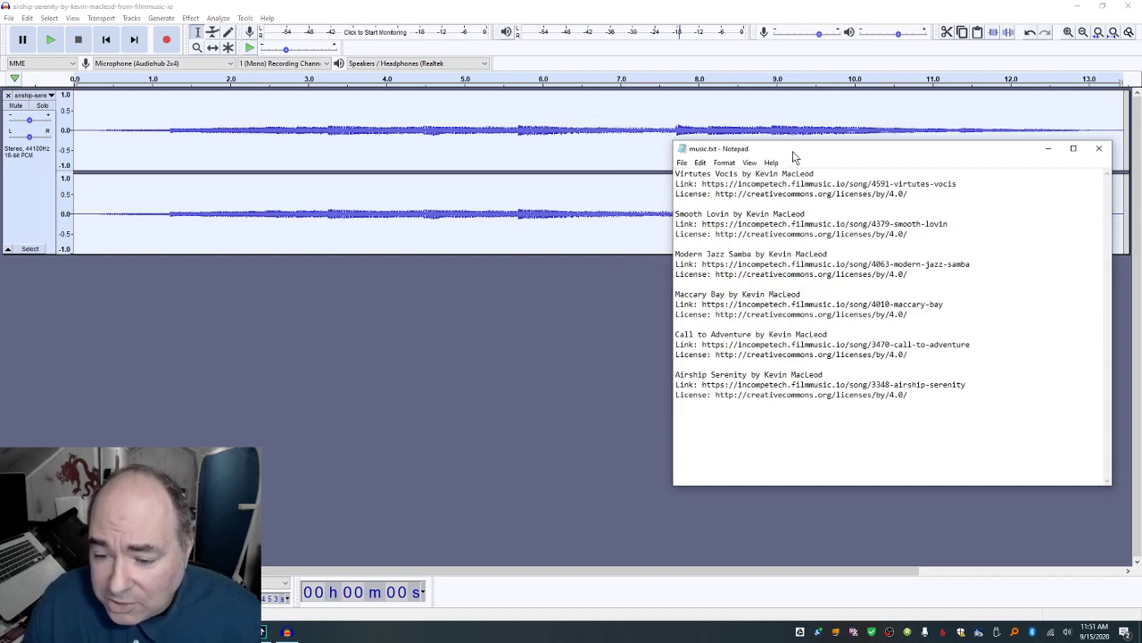
Step: Close the Audacity music project without saving
{"action": "left_click", "coordinate": [309, 298]}
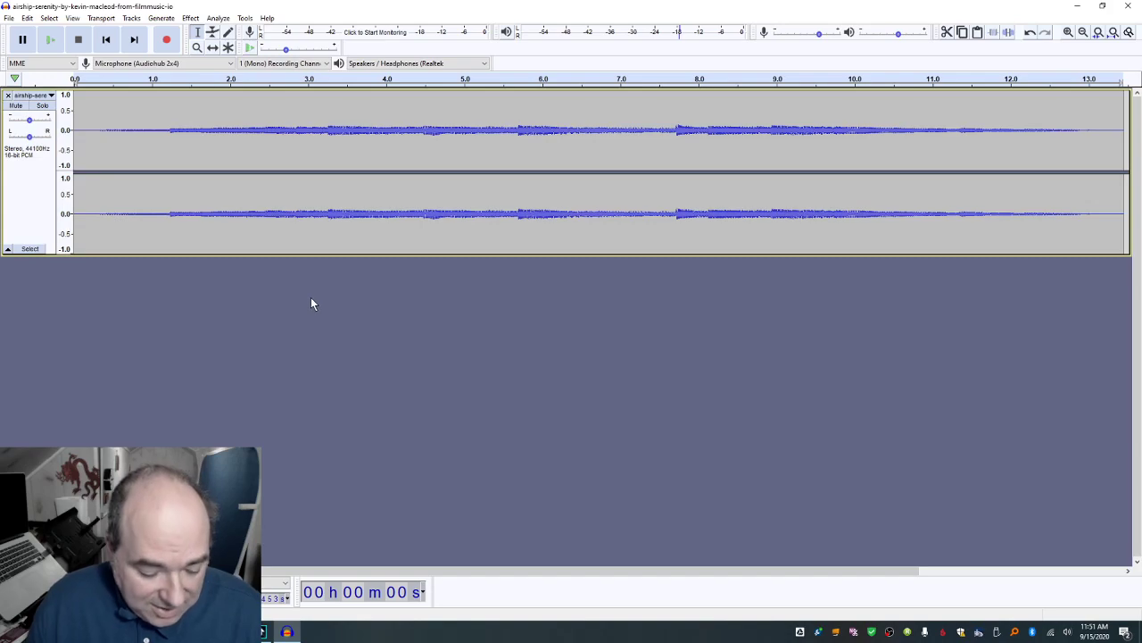
{"action": "key", "text": "ctrl+w"}
{"action": "left_click", "coordinate": [595, 311]}
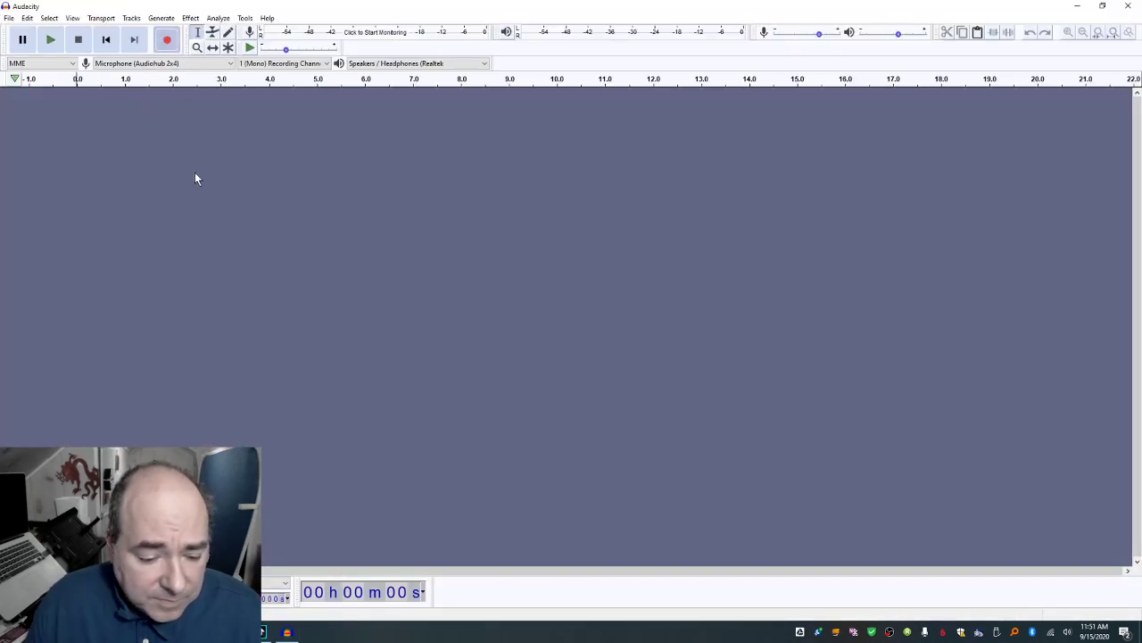
Step: Record about 21 seconds of narration reading the music credits from music.txt onto a new mono track
{"action": "key", "text": "r"}
{"action": "key", "text": "alt+Tab"}
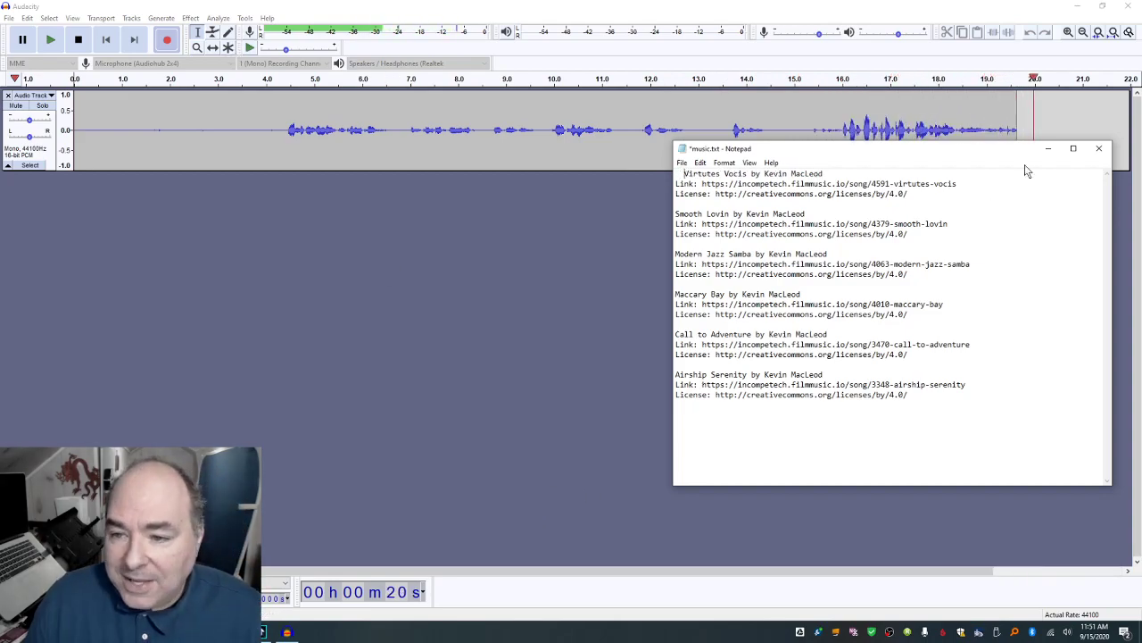
{"action": "left_click", "coordinate": [261, 130]}
{"action": "key", "text": "space"}
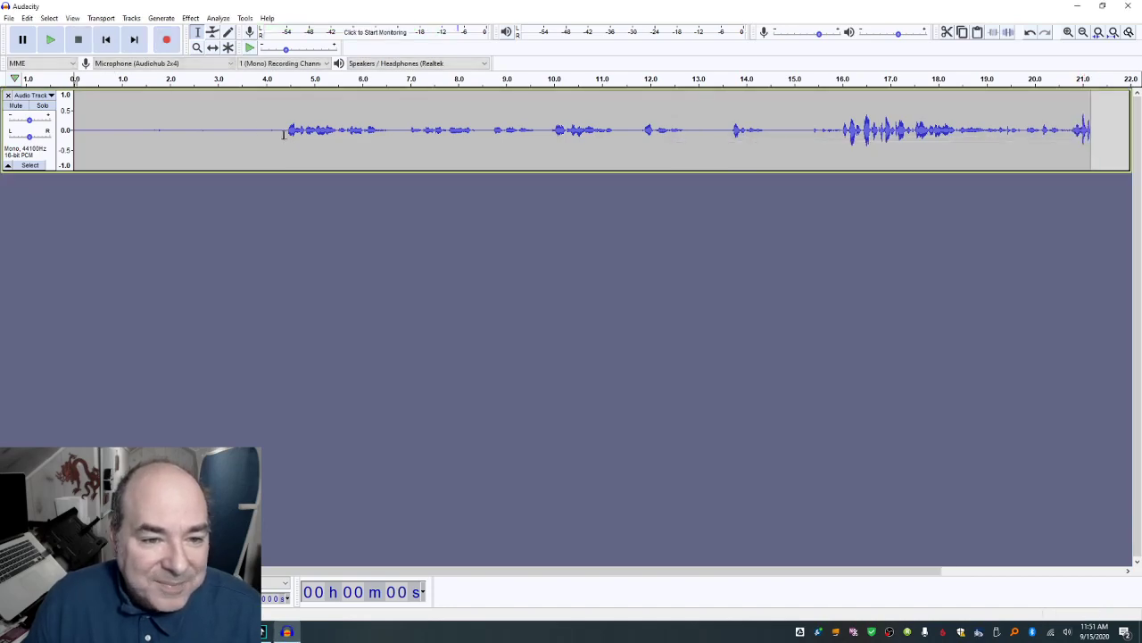
Step: Delete the silent opening and the unwanted audio after about 10.4 seconds
{"action": "left_click_drag", "start_coordinate": [282, 130], "coordinate": [75, 130]}
{"action": "key", "text": "Delete"}
{"action": "key", "text": "space"}
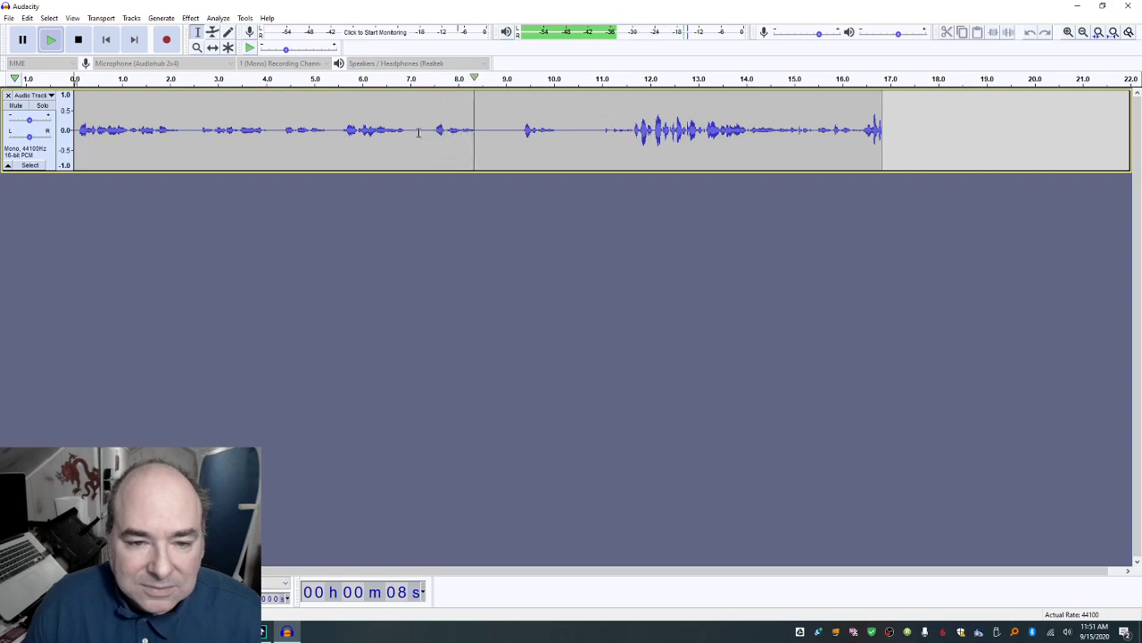
{"action": "left_click_drag", "start_coordinate": [575, 134], "coordinate": [1138, 114]}
{"action": "key", "text": "Delete"}
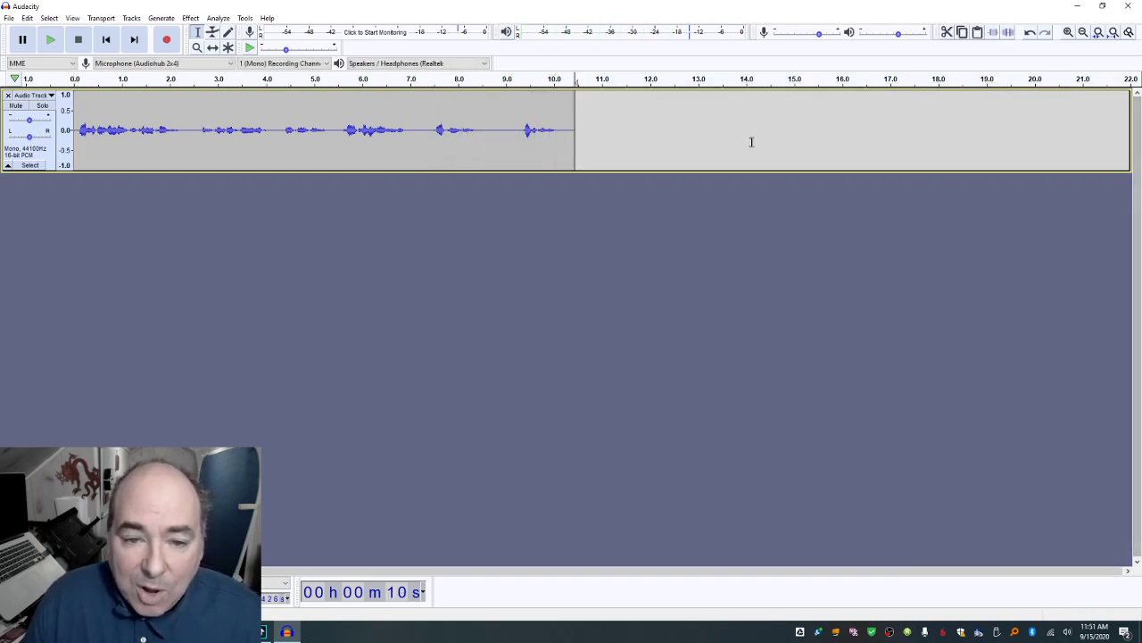
Step: Cut the pauses near 8.9–9.6 s, 7.6 s, 5.3 s, 3.8 s and 2.2 s, then replay from the start
{"action": "left_click", "coordinate": [488, 128]}
{"action": "left_click_drag", "start_coordinate": [488, 128], "coordinate": [522, 129]}
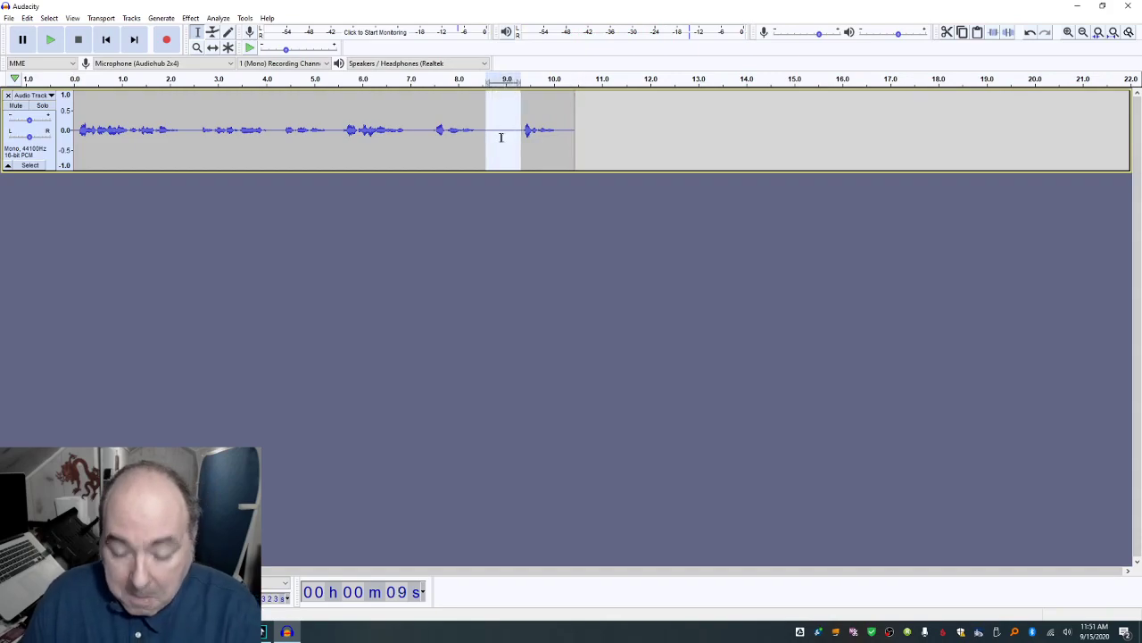
{"action": "key", "text": "Delete"}
{"action": "left_click_drag", "start_coordinate": [421, 129], "coordinate": [434, 130]}
{"action": "key", "text": "Delete"}
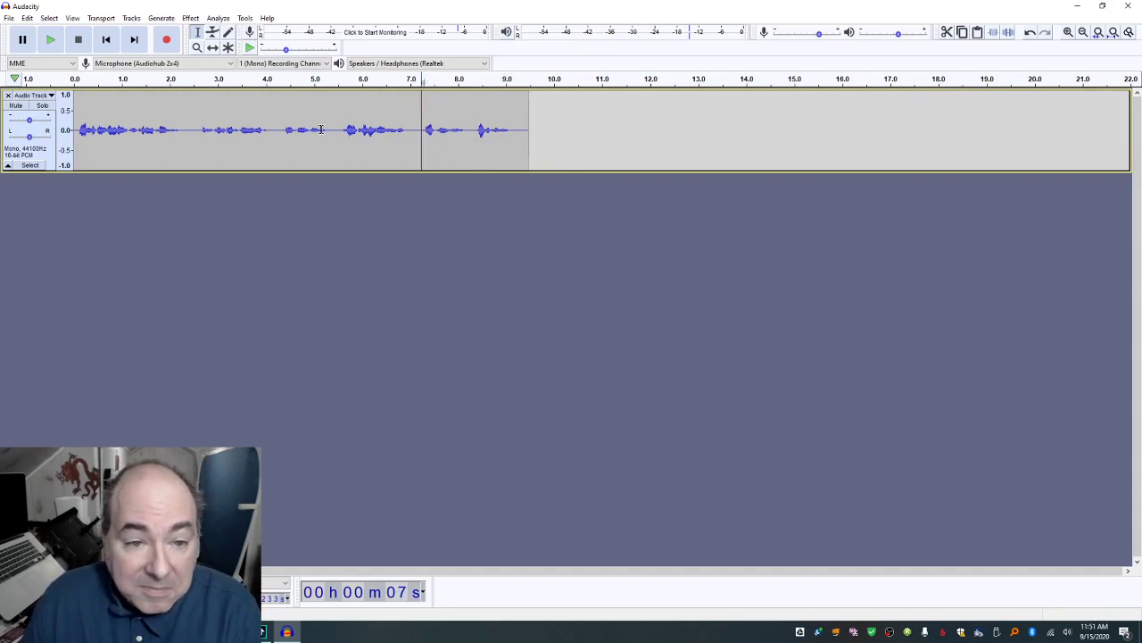
{"action": "left_click_drag", "start_coordinate": [327, 130], "coordinate": [336, 130]}
{"action": "key", "text": "Delete"}
{"action": "left_click_drag", "start_coordinate": [181, 130], "coordinate": [265, 129]}
{"action": "key", "text": "Delete"}
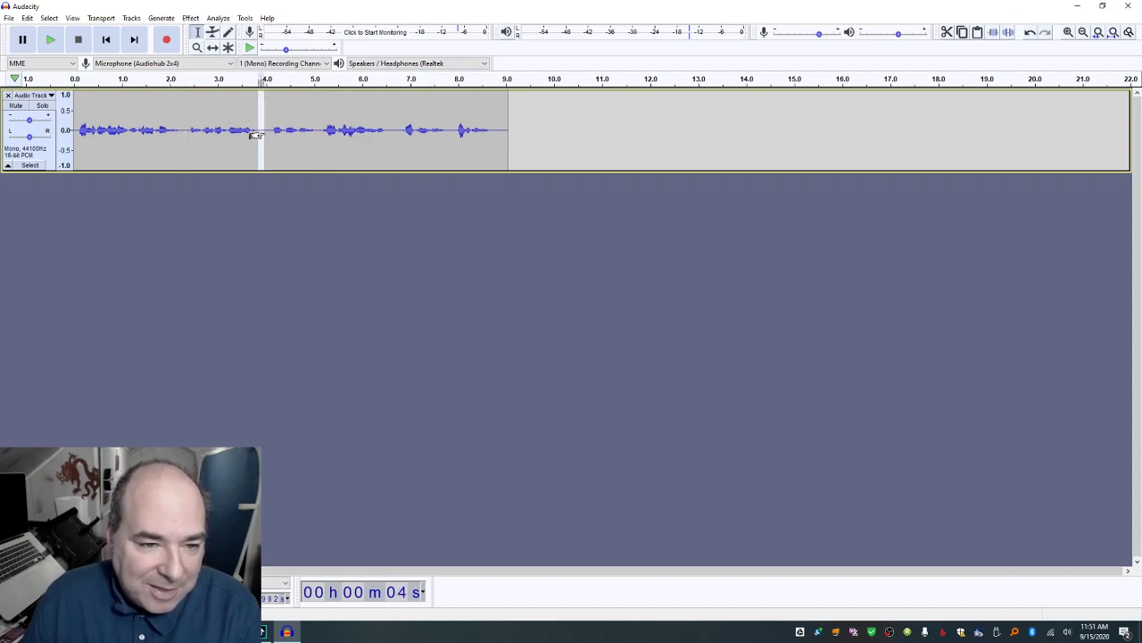
{"action": "key", "text": "Delete"}
{"action": "left_click", "coordinate": [77, 127]}
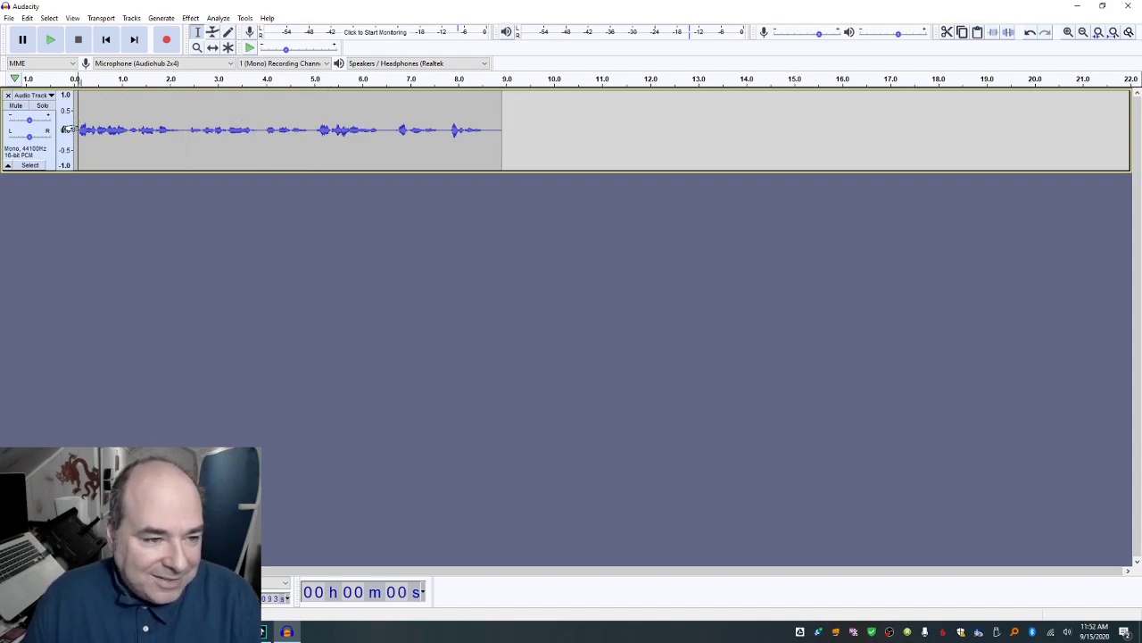
{"action": "key", "text": "space"}
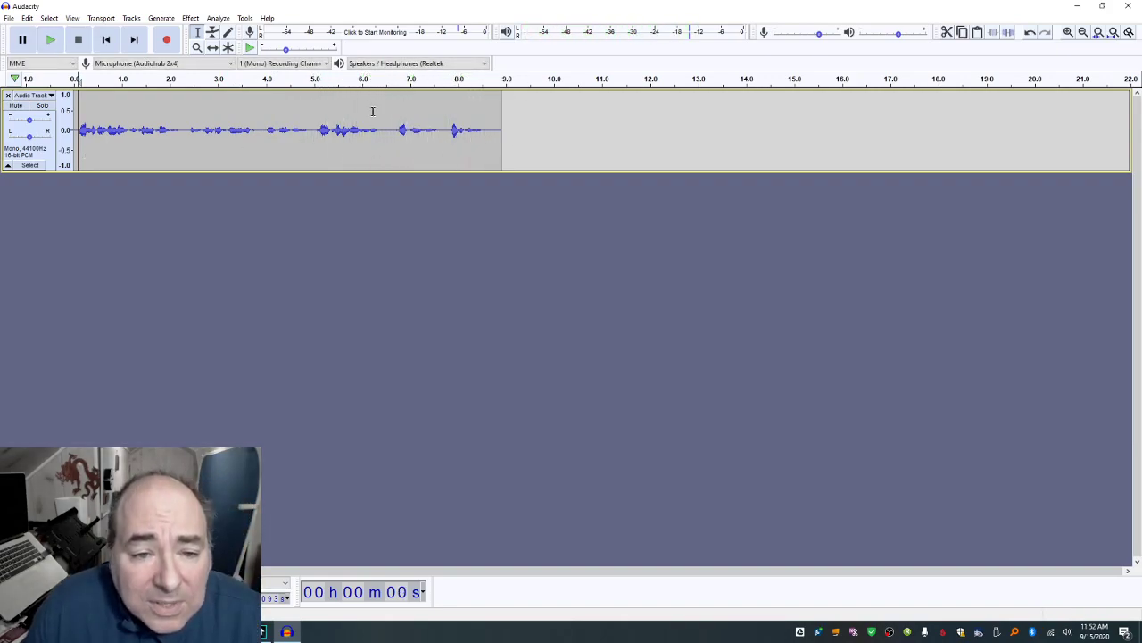
Step: Remove the pause at 6.6–6.8 s and the trailing audio after 8.3 s, checking the ending
{"action": "left_click_drag", "start_coordinate": [386, 130], "coordinate": [395, 130]}
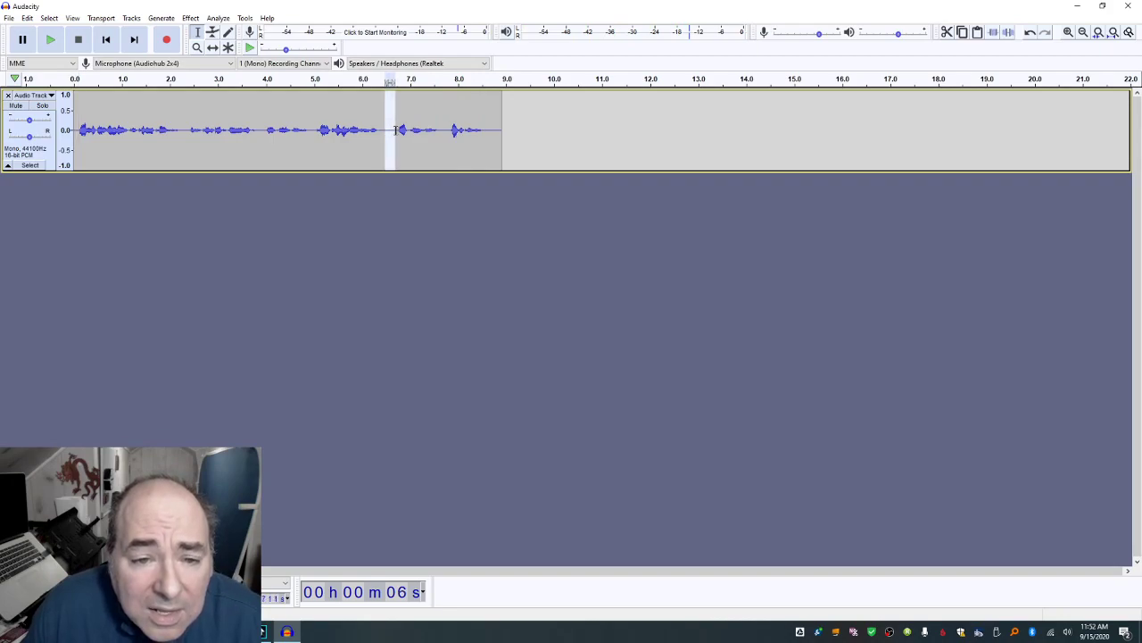
{"action": "key", "text": "Delete"}
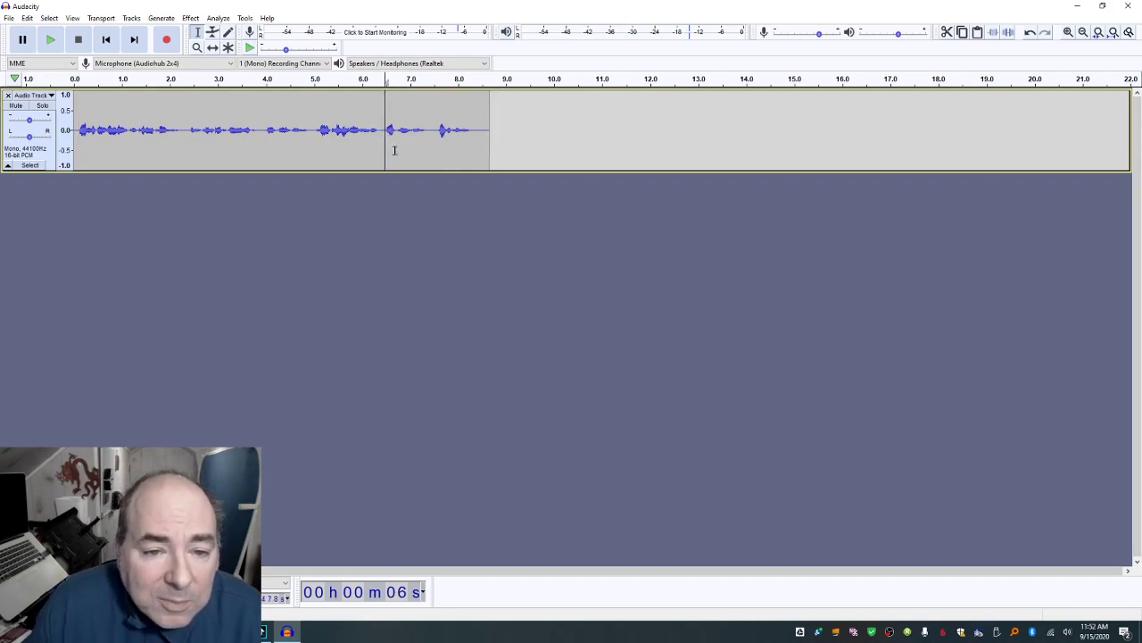
{"action": "left_click", "coordinate": [303, 136]}
{"action": "key", "text": "space"}
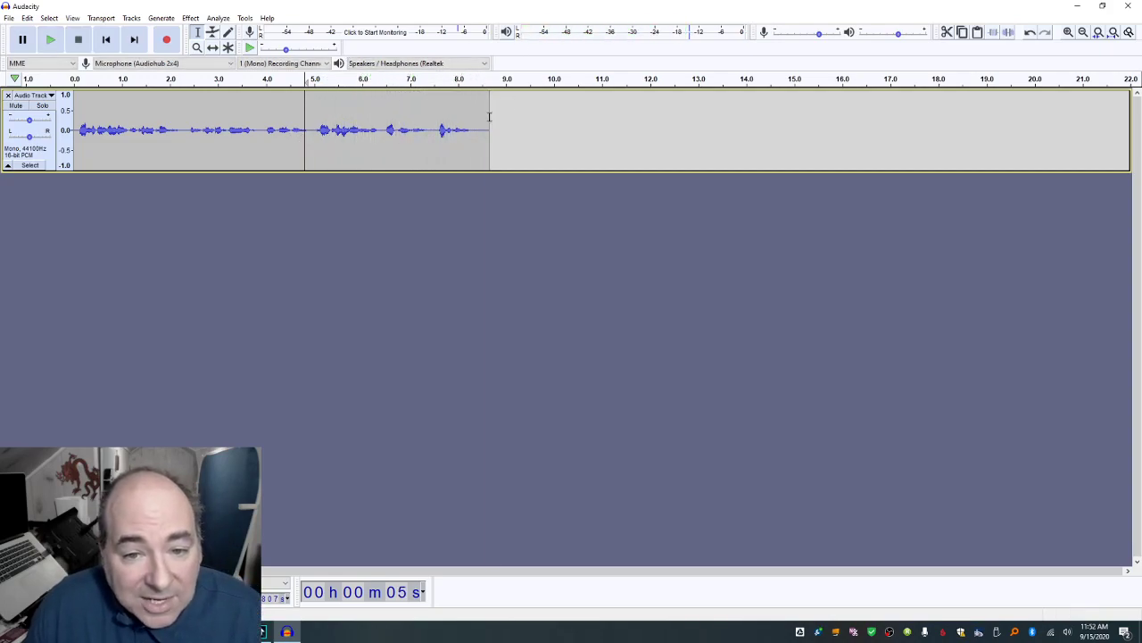
{"action": "left_click_drag", "start_coordinate": [474, 132], "coordinate": [520, 132]}
{"action": "key", "text": "Delete"}
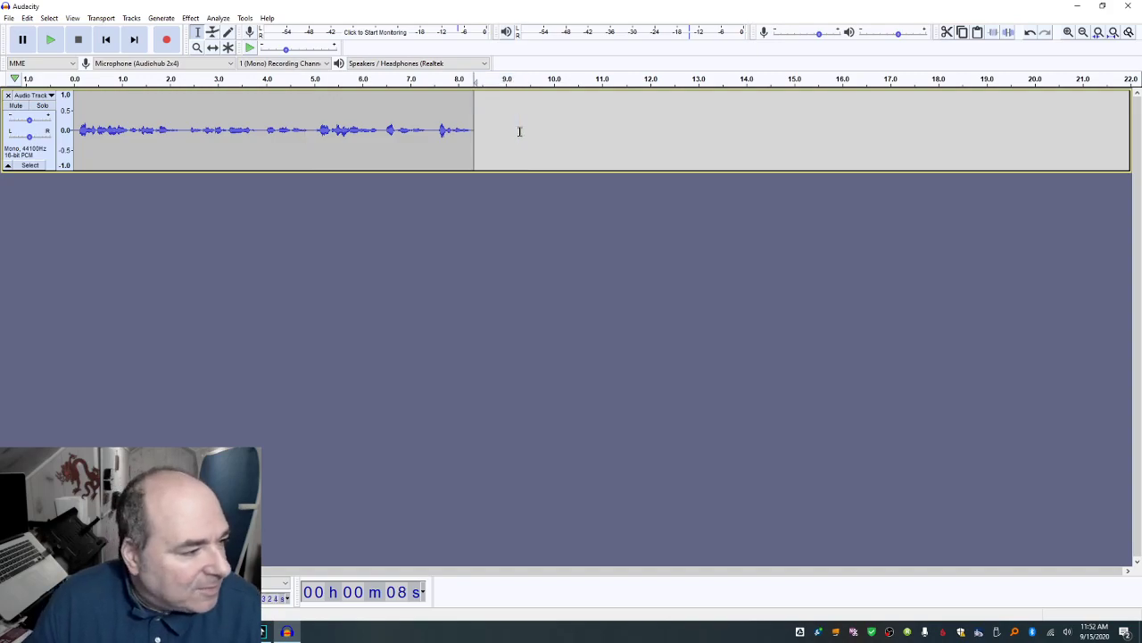
{"action": "left_click", "coordinate": [429, 119]}
{"action": "key", "text": "space"}
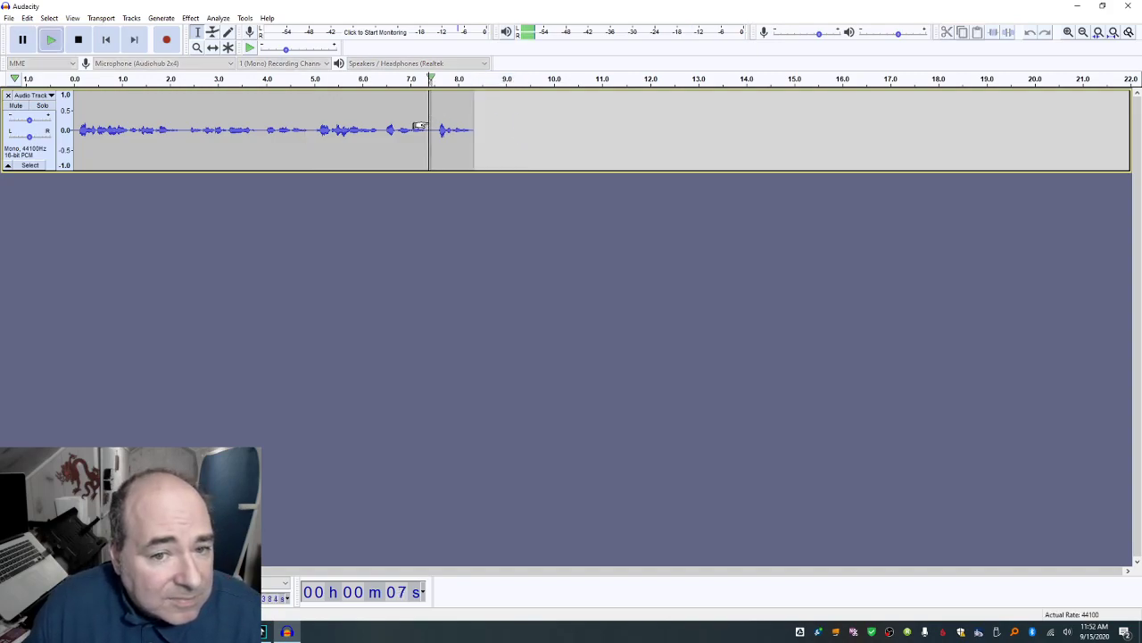
Step: Export the trimmed narration as a WAV file named combo into the PodCast folder
{"action": "left_click", "coordinate": [9, 18]}
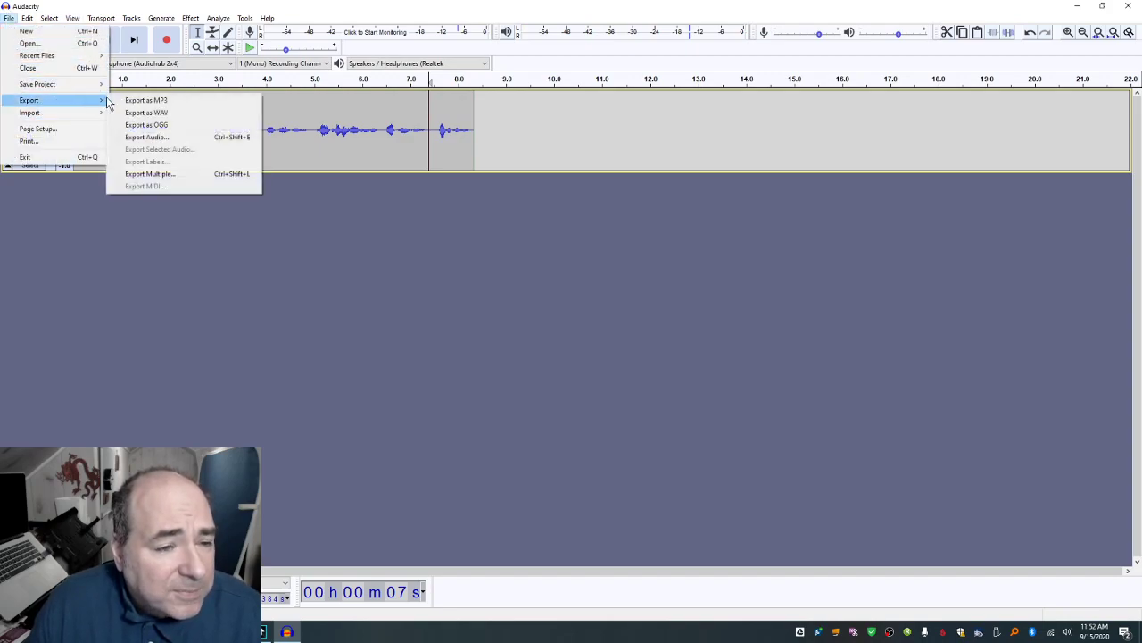
{"action": "left_click", "coordinate": [128, 110]}
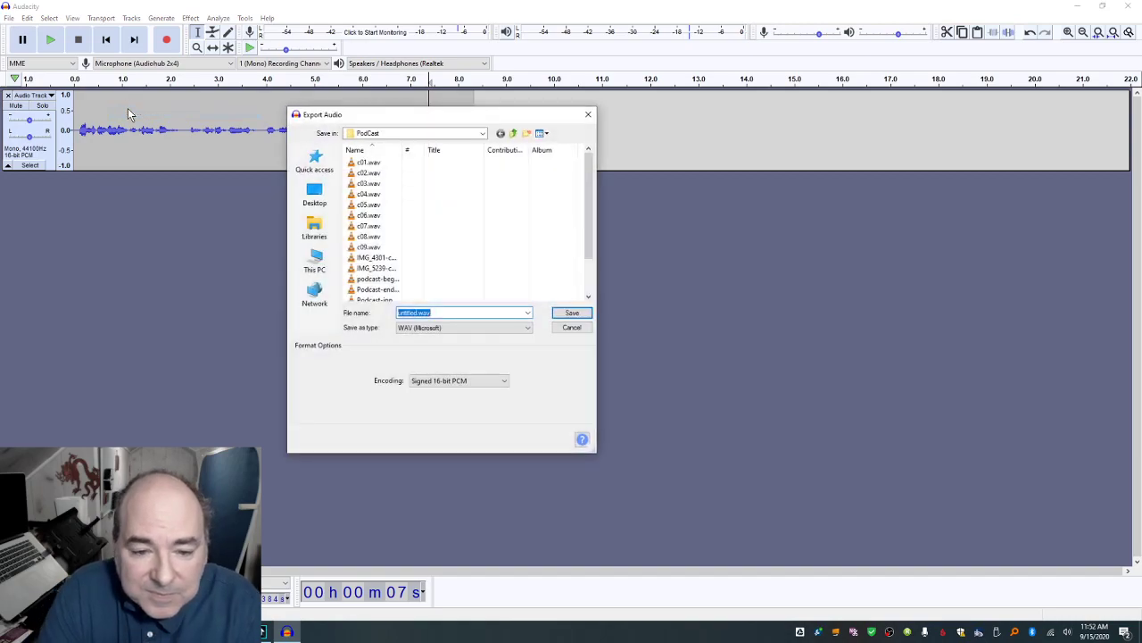
{"action": "type", "text": "combo"}
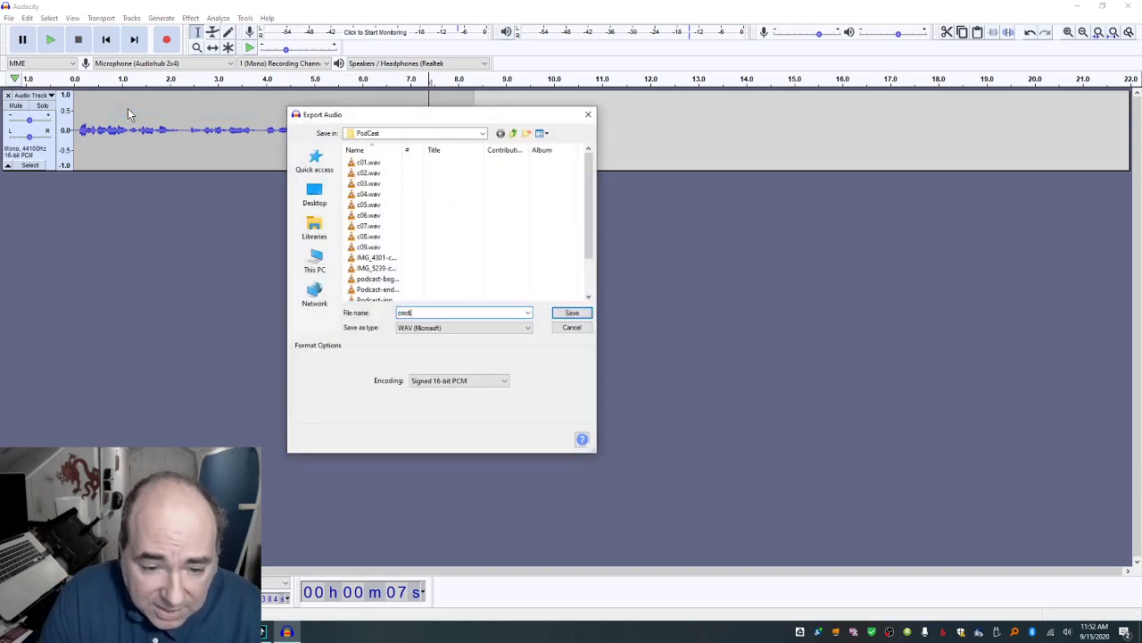
{"action": "key", "text": "Return"}
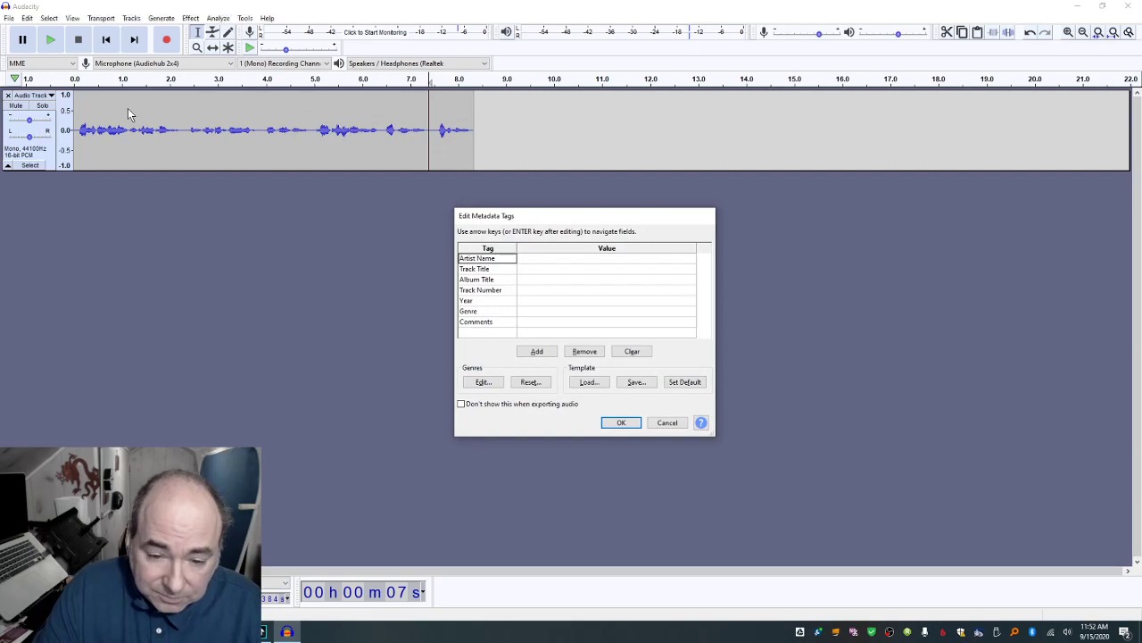
{"action": "key", "text": "Return"}
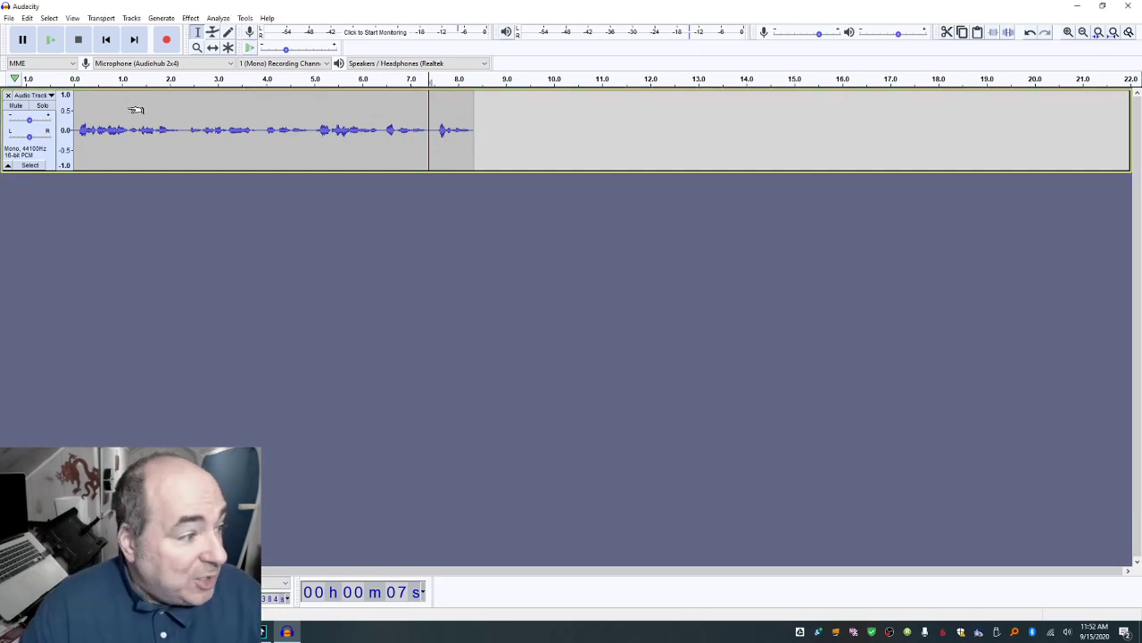
Step: Close the narration project without saving it
{"action": "key", "text": "ctrl+w"}
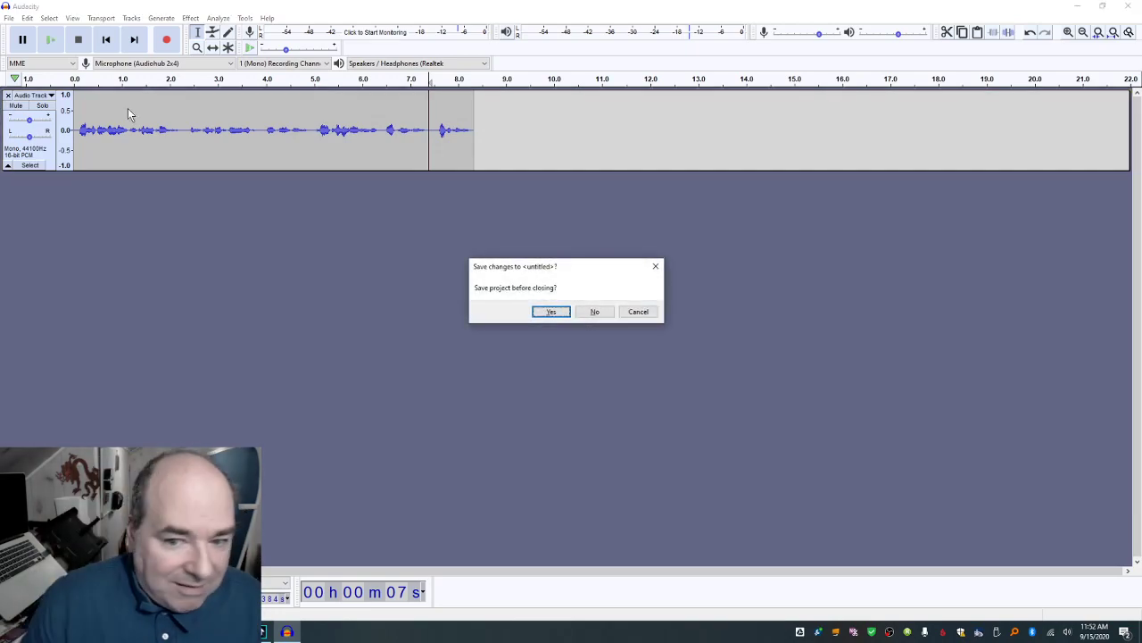
{"action": "left_click", "coordinate": [593, 312]}
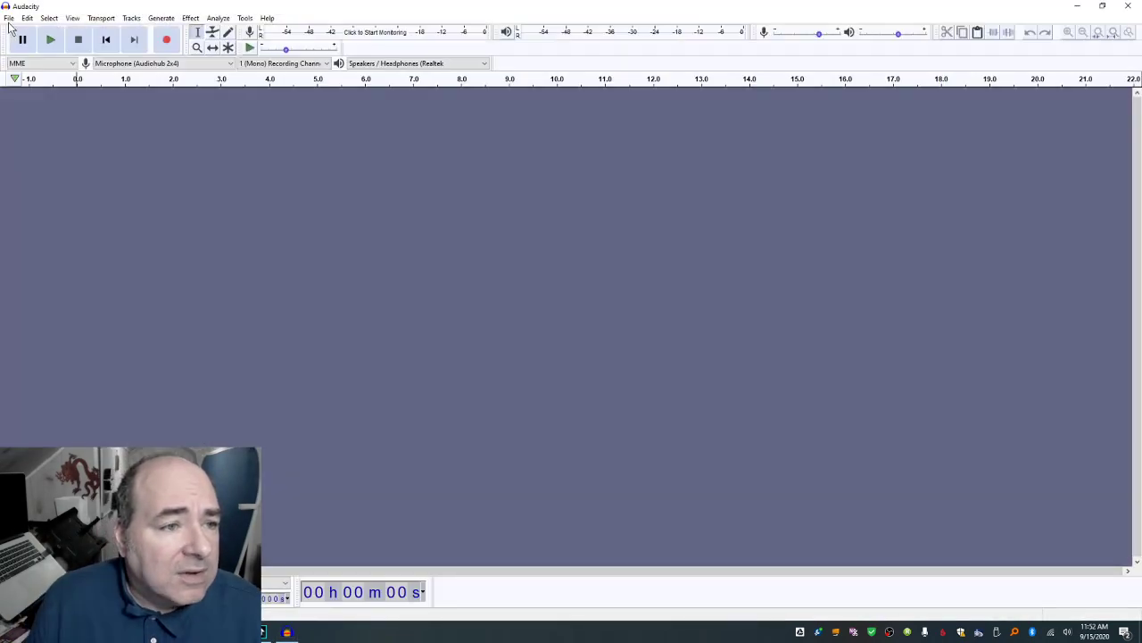
{"action": "left_click", "coordinate": [9, 18]}
{"action": "left_click", "coordinate": [14, 32]}
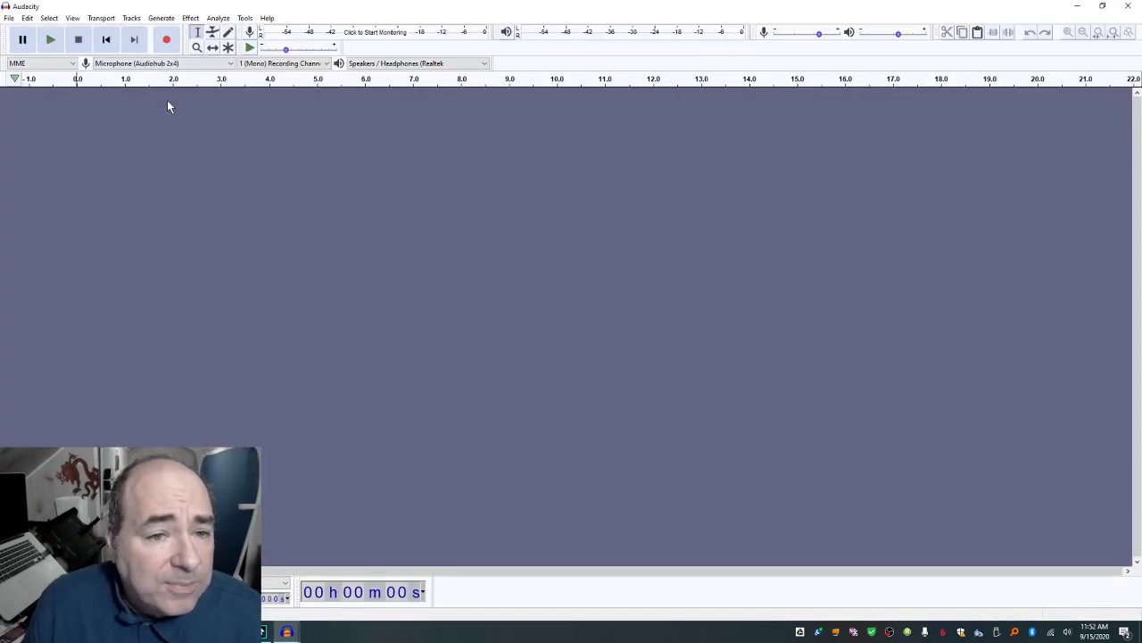
Step: Start a new project and import serentityclip.wav from the PodCast folder as a stereo track
{"action": "left_click", "coordinate": [9, 18]}
{"action": "left_click", "coordinate": [24, 32]}
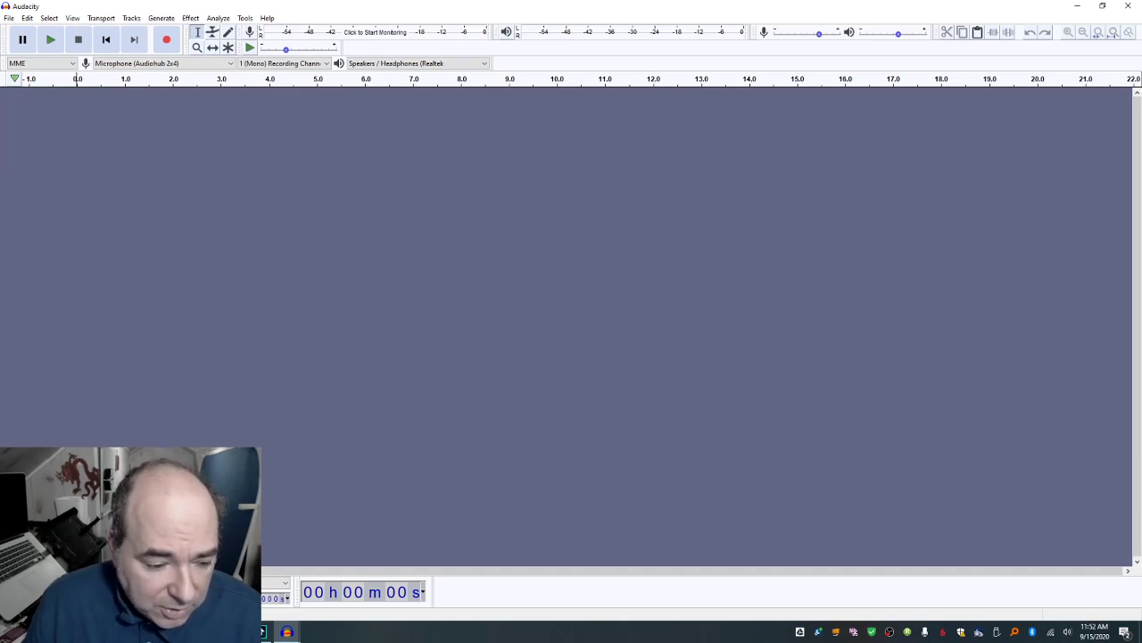
{"action": "left_click", "coordinate": [143, 632]}
{"action": "left_click_drag", "start_coordinate": [516, 460], "coordinate": [157, 230]}
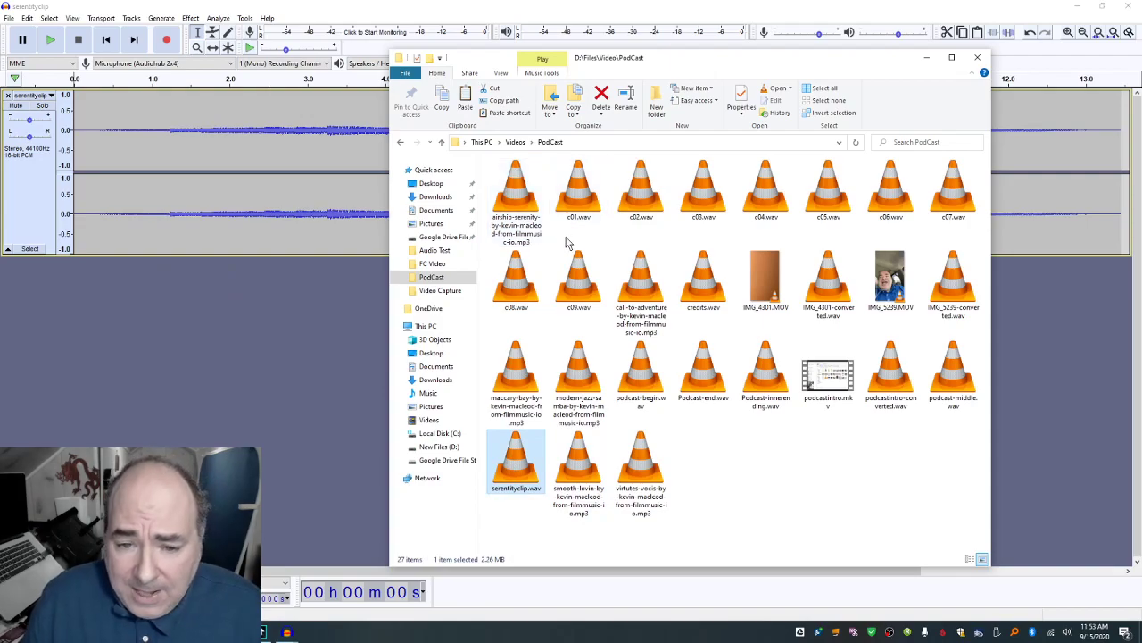
{"action": "left_click", "coordinate": [1099, 33]}
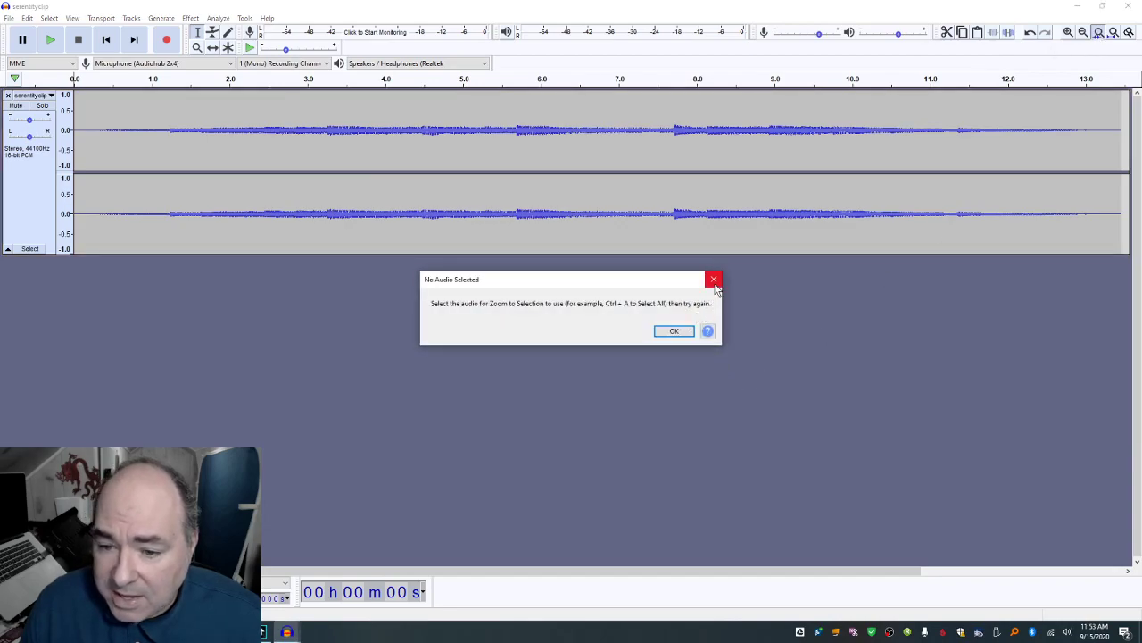
{"action": "left_click", "coordinate": [714, 280]}
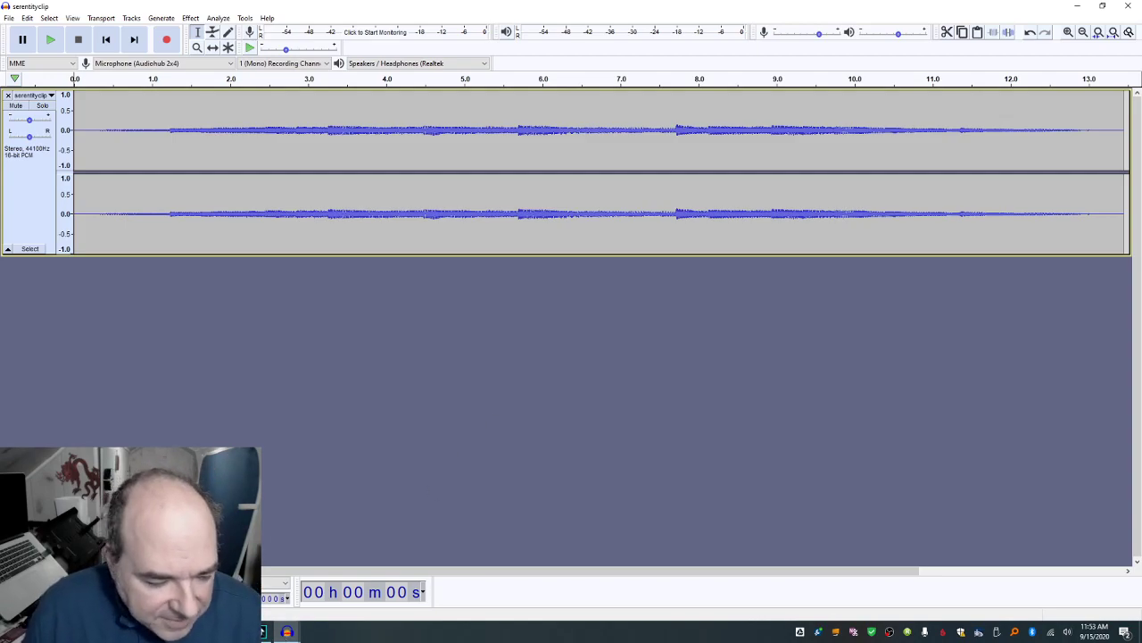
{"action": "left_click", "coordinate": [143, 632]}
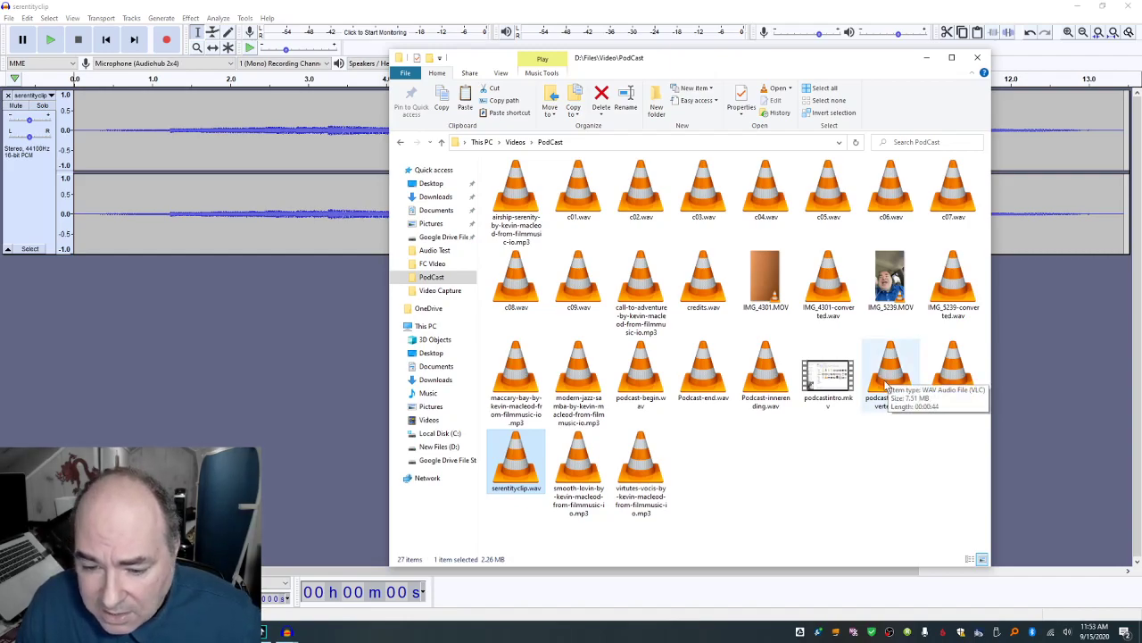
Step: Import podcast-begin.wav into Audacity as a second track below serentityclip
{"action": "left_click_drag", "start_coordinate": [644, 384], "coordinate": [243, 372]}
{"action": "left_click", "coordinate": [238, 417]}
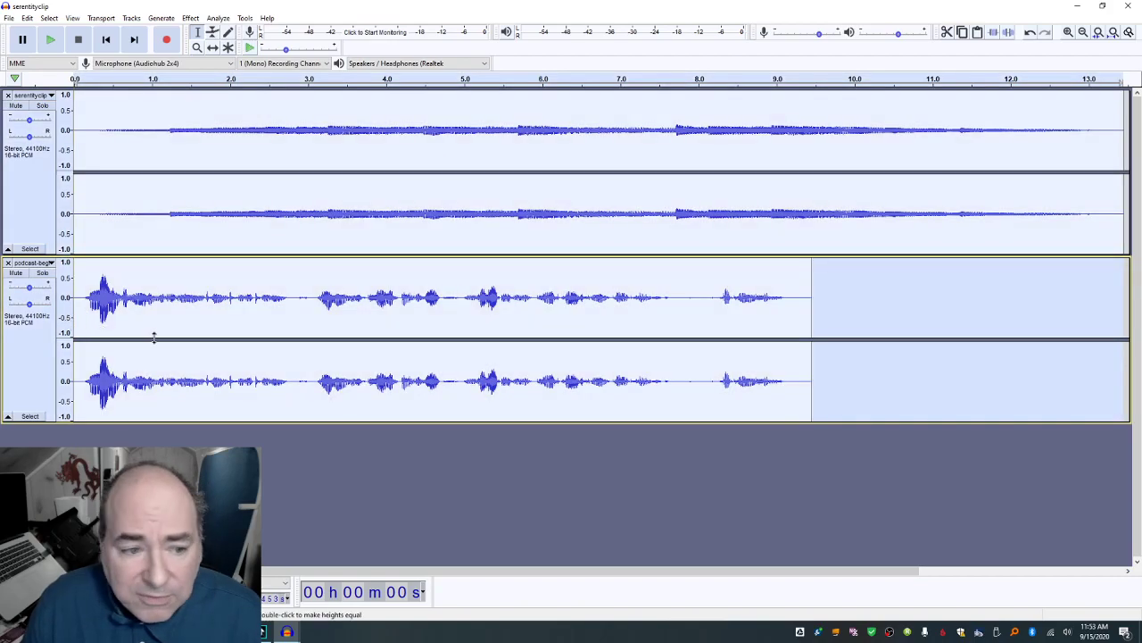
{"action": "left_click", "coordinate": [266, 409]}
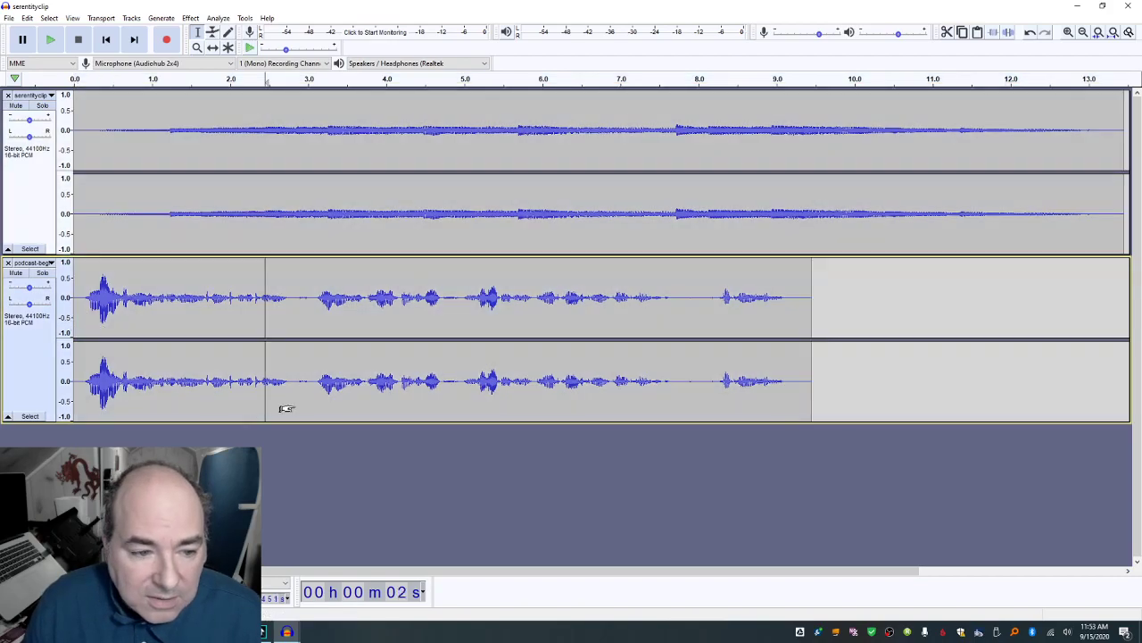
Step: Slide the podcast-begin clip right to start near 11.2 s, overlapping the music's tail
{"action": "left_click", "coordinate": [213, 48]}
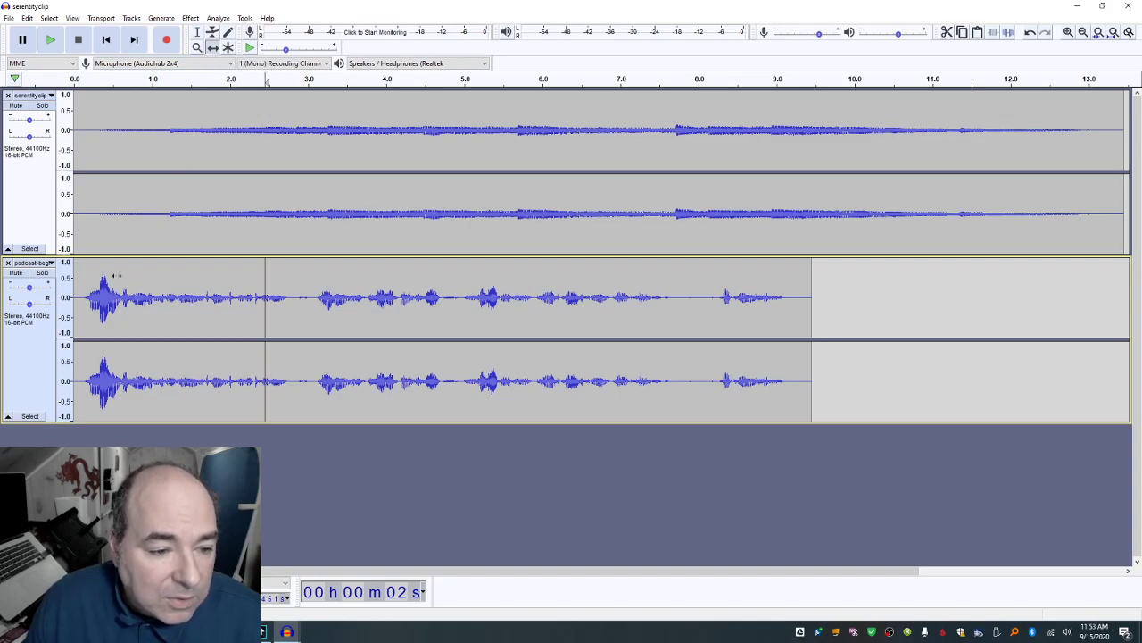
{"action": "left_click_drag", "start_coordinate": [164, 274], "coordinate": [718, 305]}
{"action": "left_click", "coordinate": [1114, 33]}
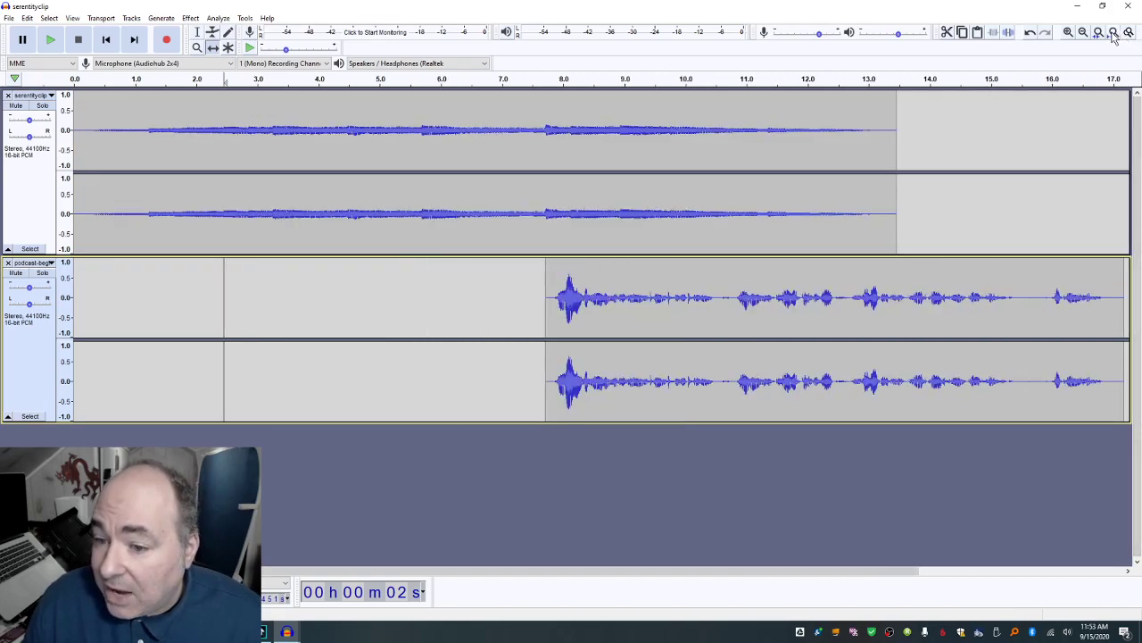
{"action": "left_click_drag", "start_coordinate": [634, 290], "coordinate": [843, 308]}
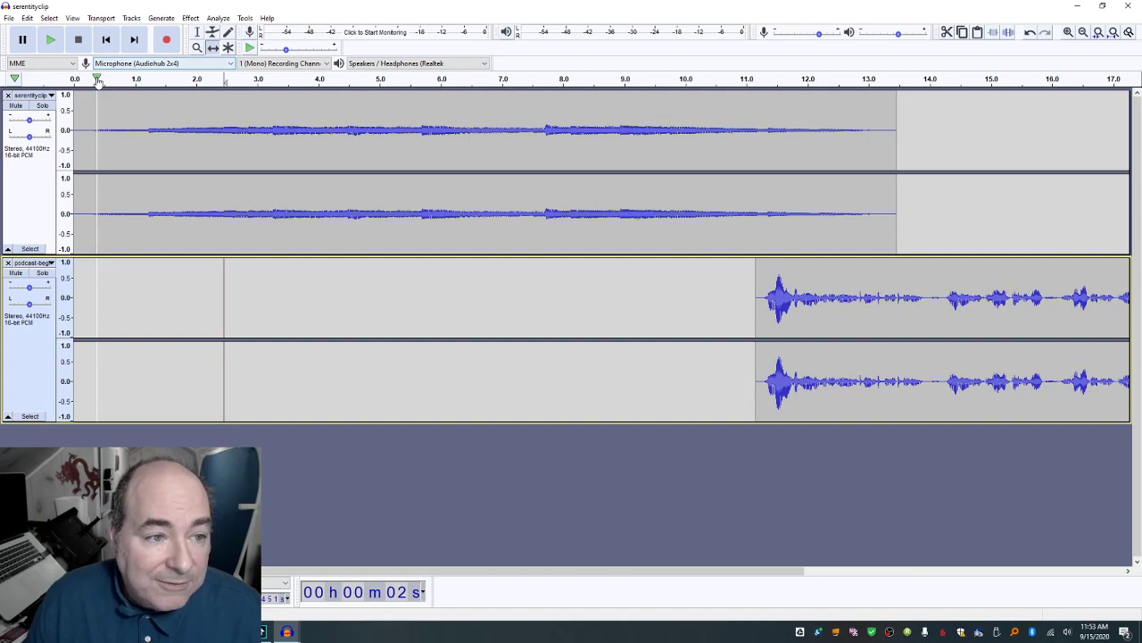
{"action": "left_click", "coordinate": [1115, 34]}
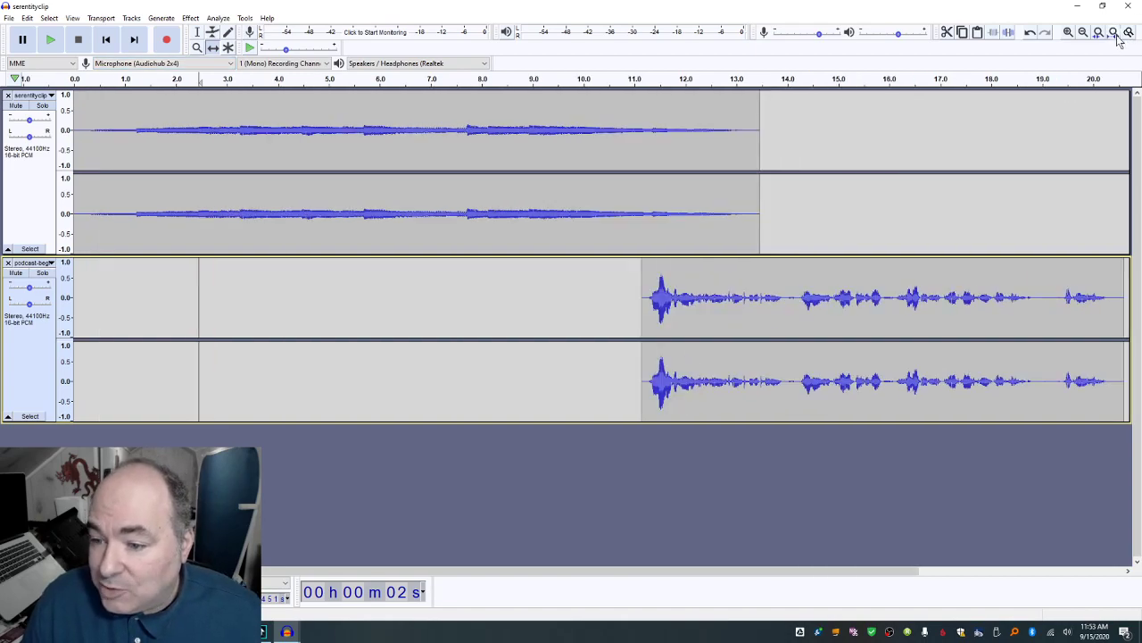
Step: Play the music and podcast opening together, then return to the PodCast folder
{"action": "left_click", "coordinate": [81, 148]}
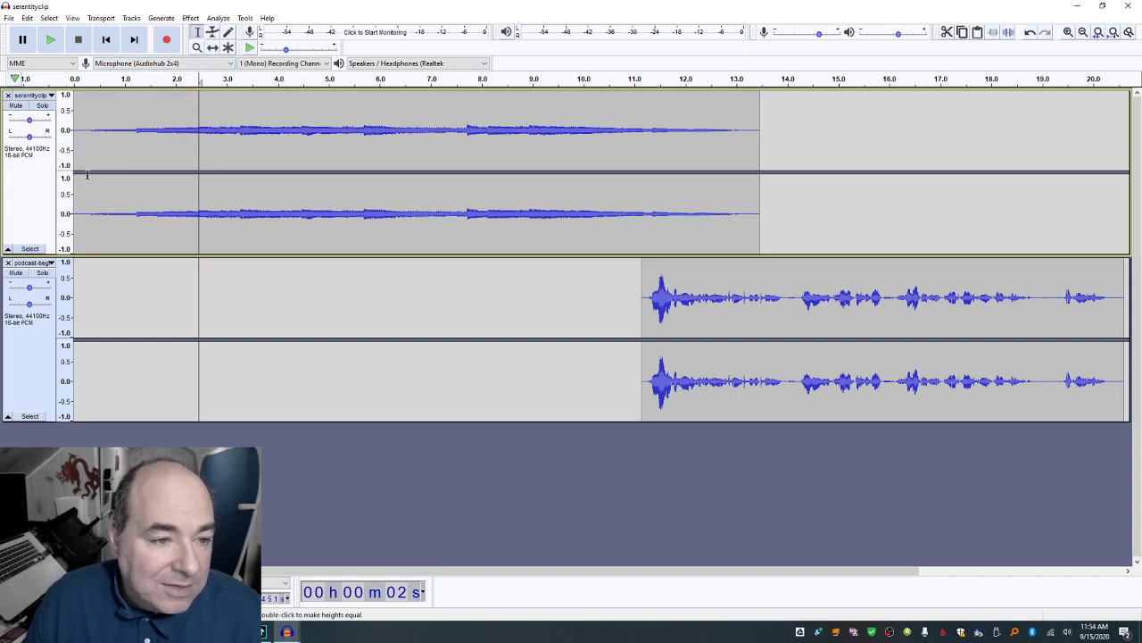
{"action": "left_click", "coordinate": [94, 175]}
{"action": "key", "text": "space"}
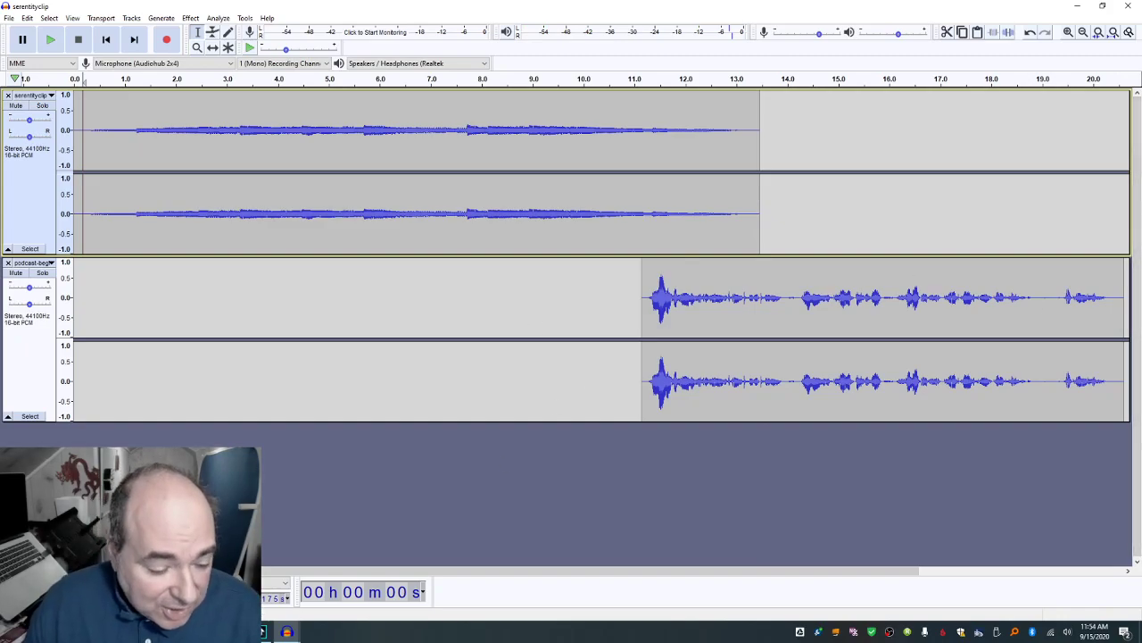
{"action": "left_click", "coordinate": [179, 632]}
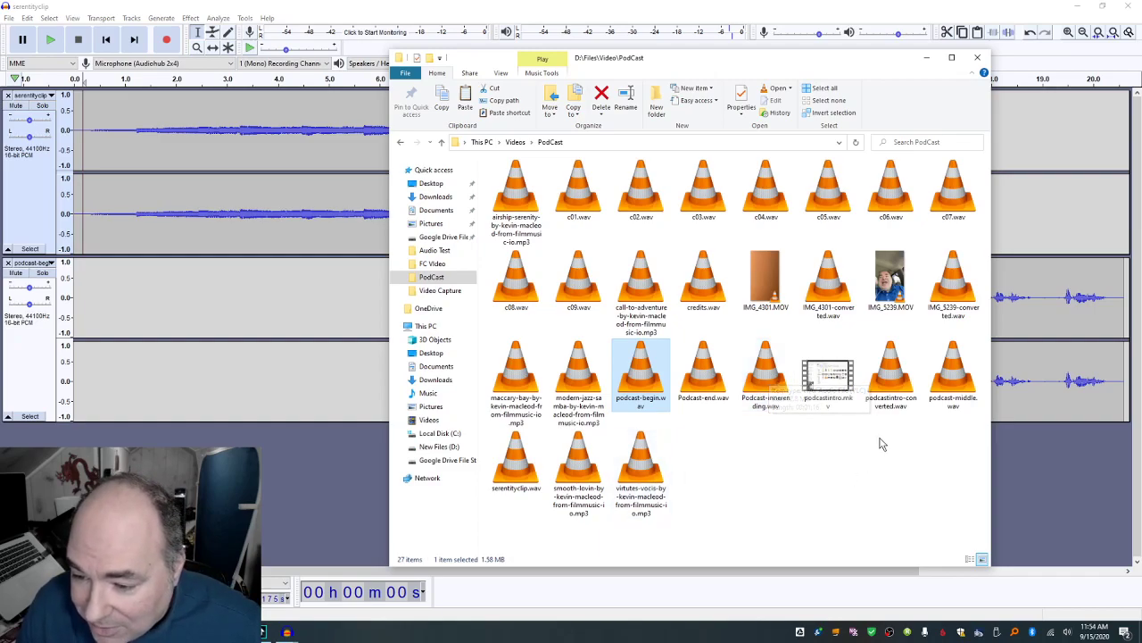
Step: Import podcast-middle.wav as a third track and fit the whole project into view
{"action": "left_click", "coordinate": [948, 373]}
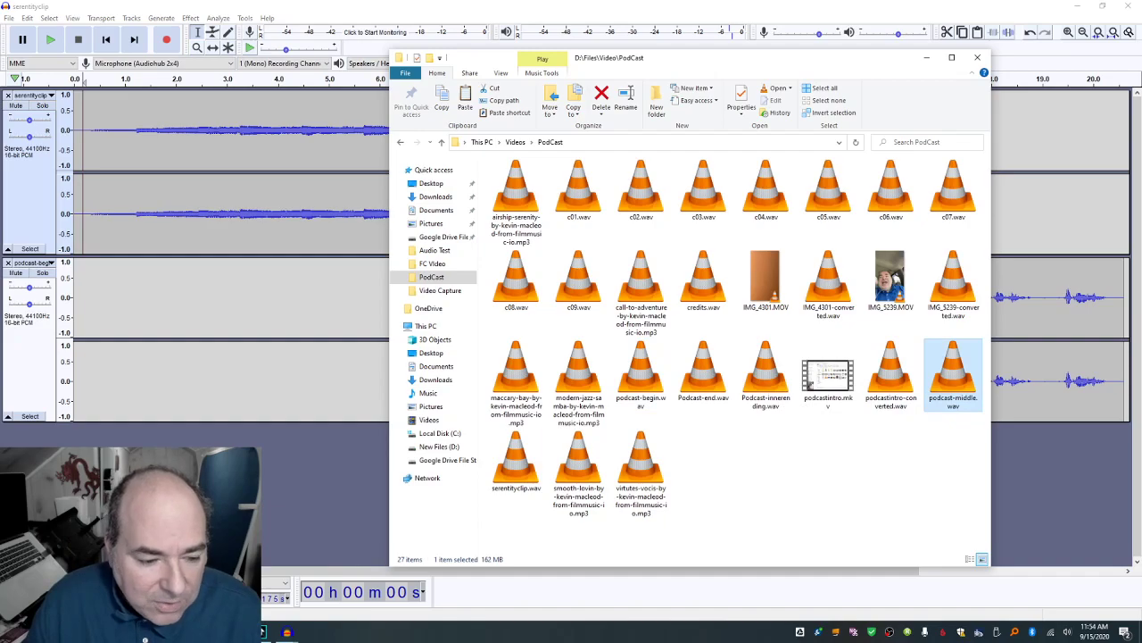
{"action": "left_click_drag", "start_coordinate": [952, 373], "coordinate": [230, 500]}
{"action": "left_click", "coordinate": [231, 500]}
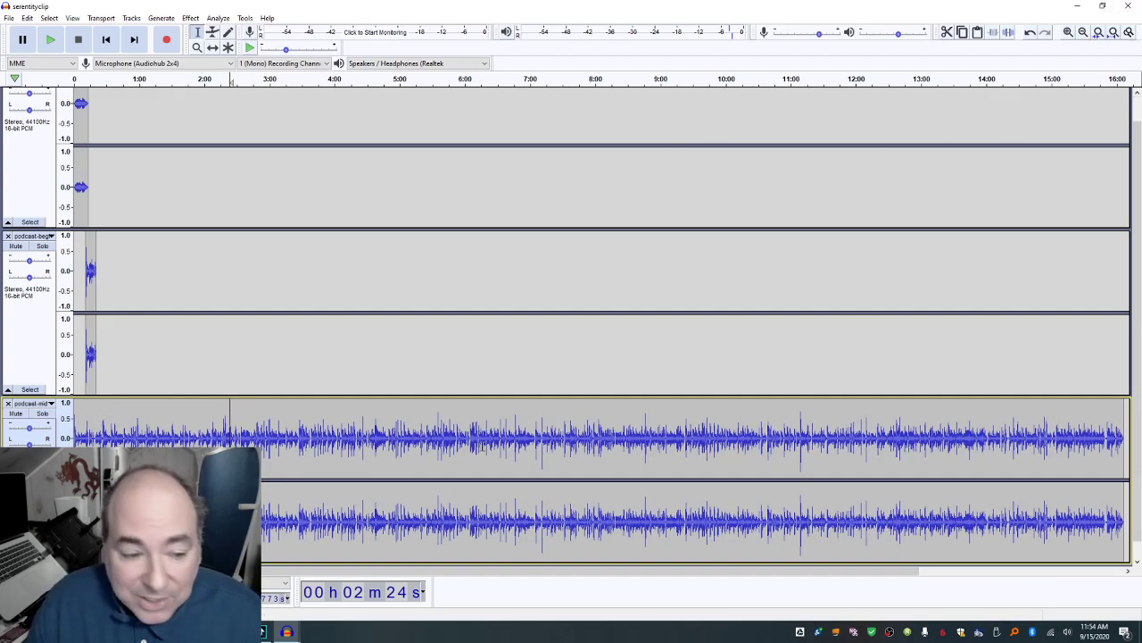
{"action": "left_click", "coordinate": [1129, 32]}
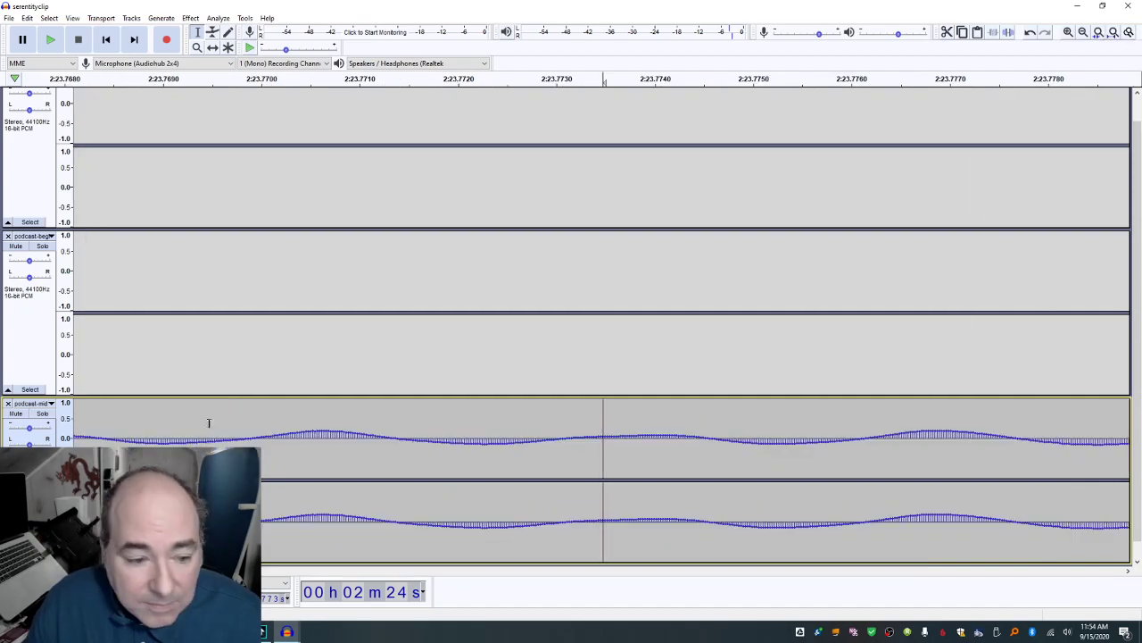
{"action": "left_click", "coordinate": [1100, 33]}
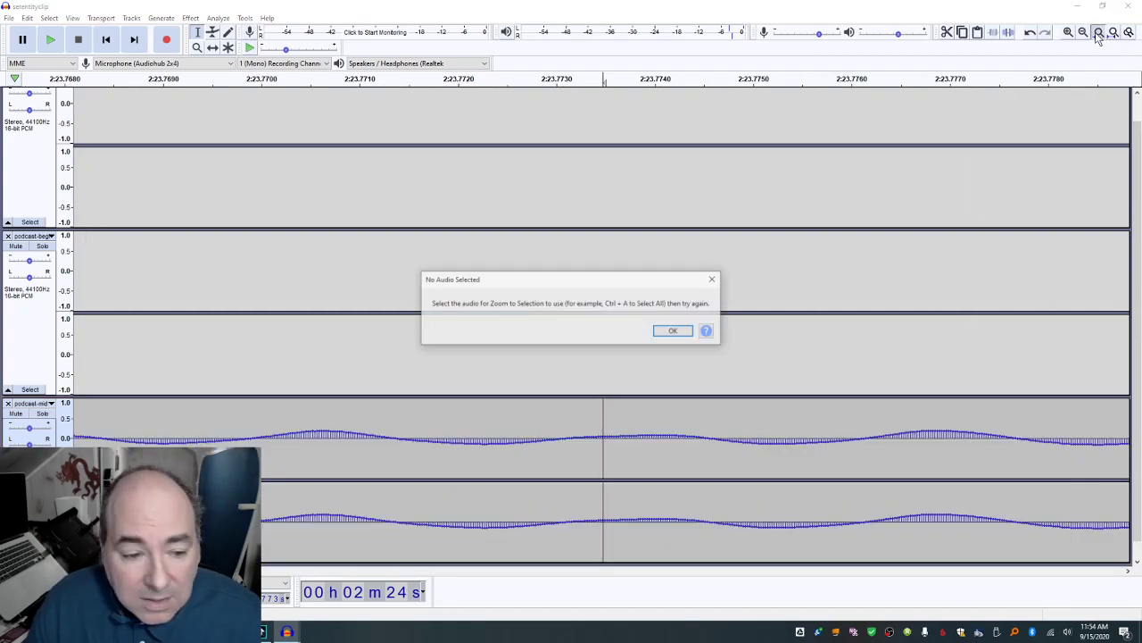
{"action": "left_click", "coordinate": [675, 331]}
{"action": "left_click", "coordinate": [1114, 32]}
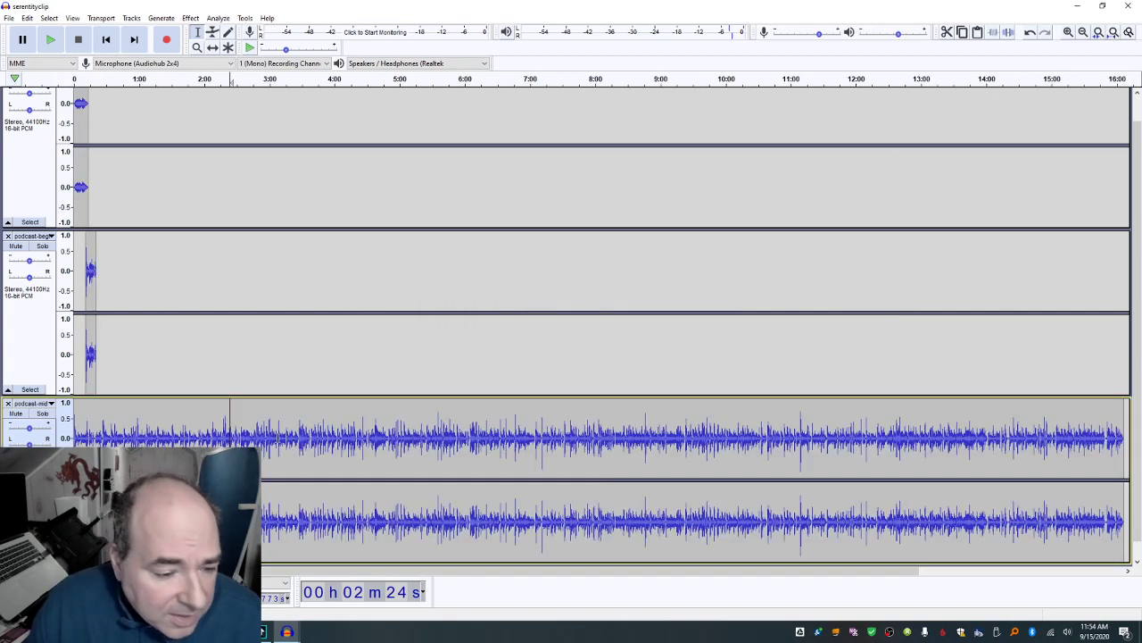
Step: Slide podcast-middle to start where podcast-begin ends, around 21 s, and play across the join
{"action": "left_click", "coordinate": [214, 47]}
{"action": "left_click_drag", "start_coordinate": [93, 406], "coordinate": [112, 406]}
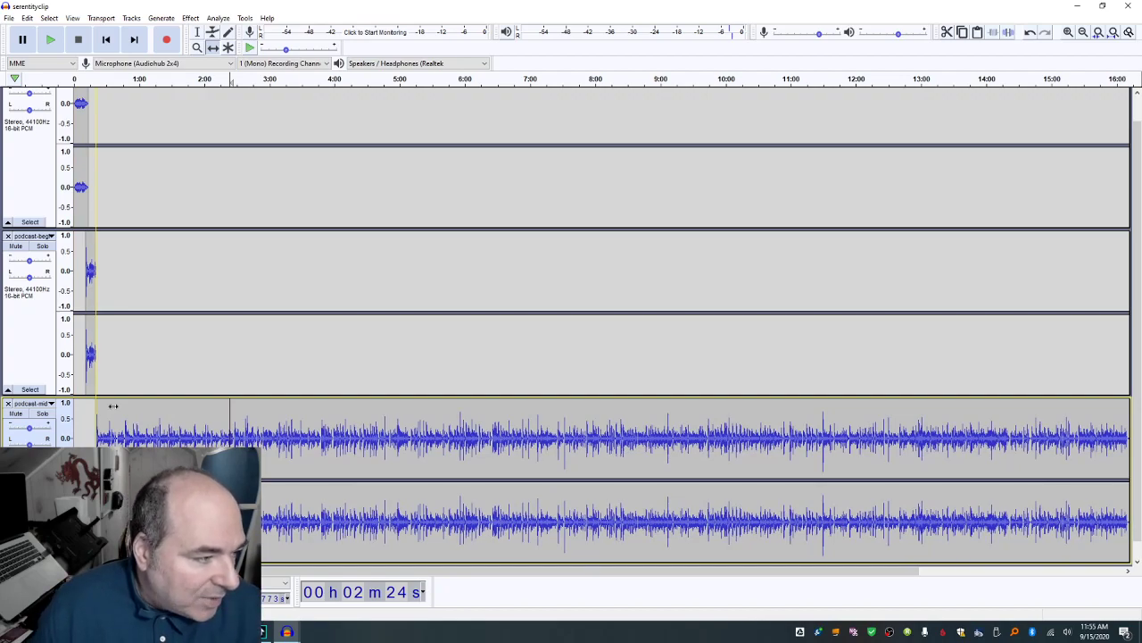
{"action": "left_click_drag", "start_coordinate": [114, 406], "coordinate": [108, 408]}
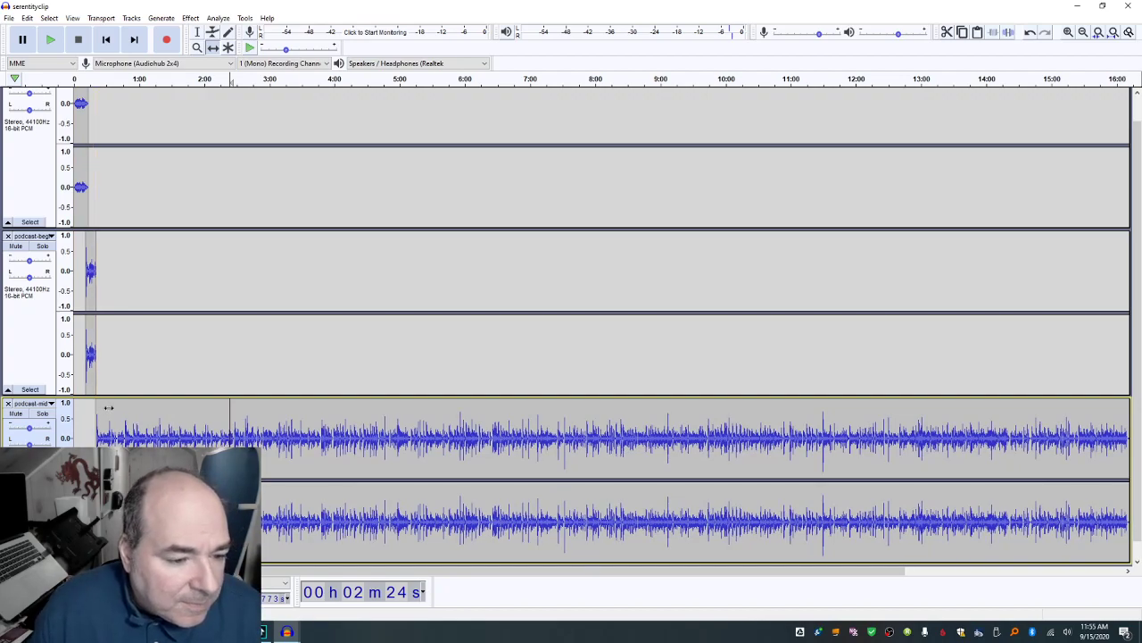
{"action": "left_click", "coordinate": [197, 34]}
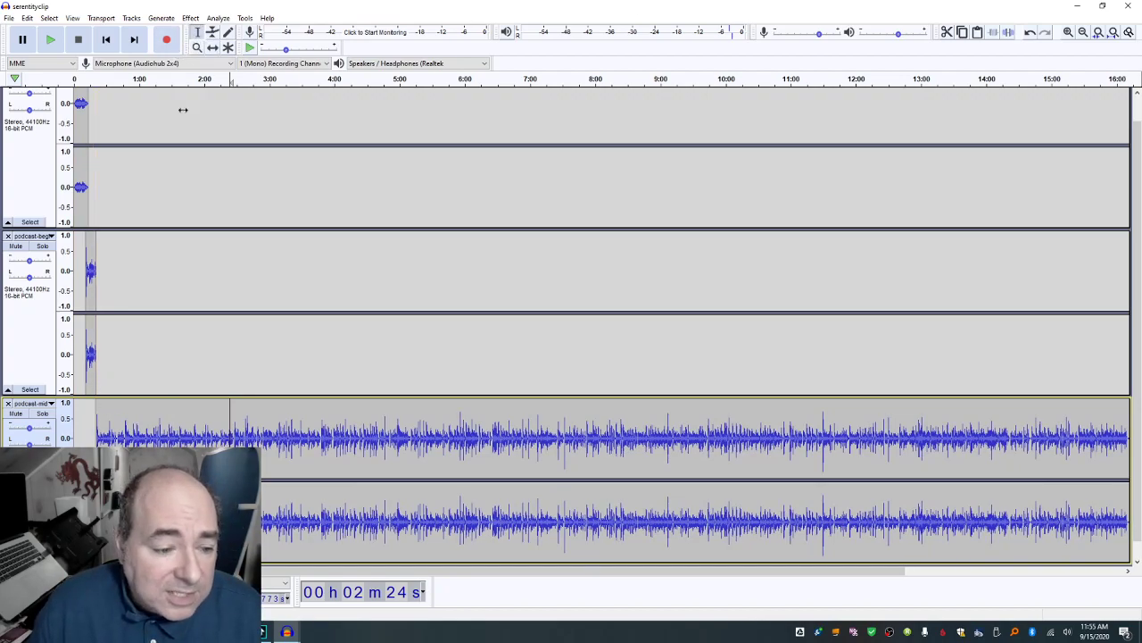
{"action": "left_click", "coordinate": [93, 393]}
{"action": "key", "text": "space"}
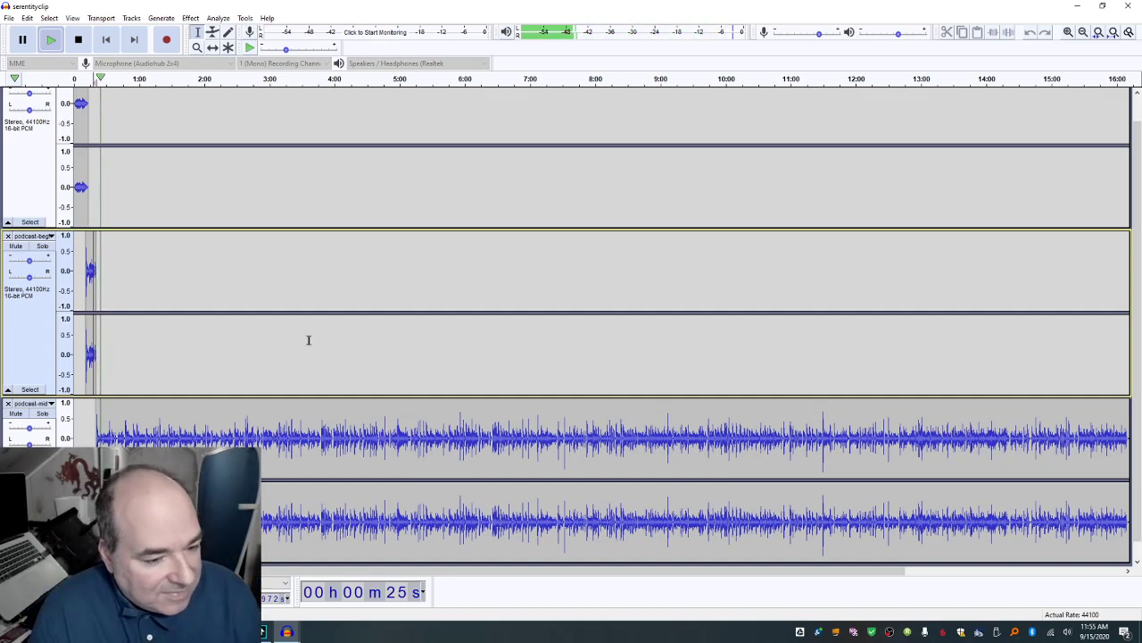
Step: Stop playback and save the project as serentityclip.aup, accepting the save warning
{"action": "key", "text": "space"}
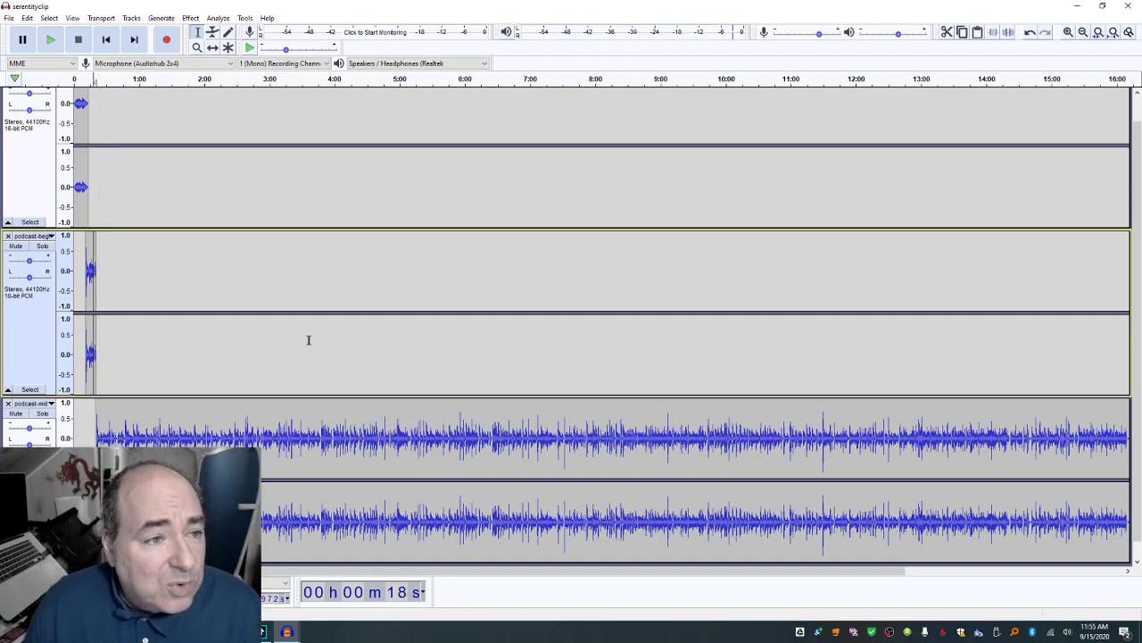
{"action": "key", "text": "ctrl+s"}
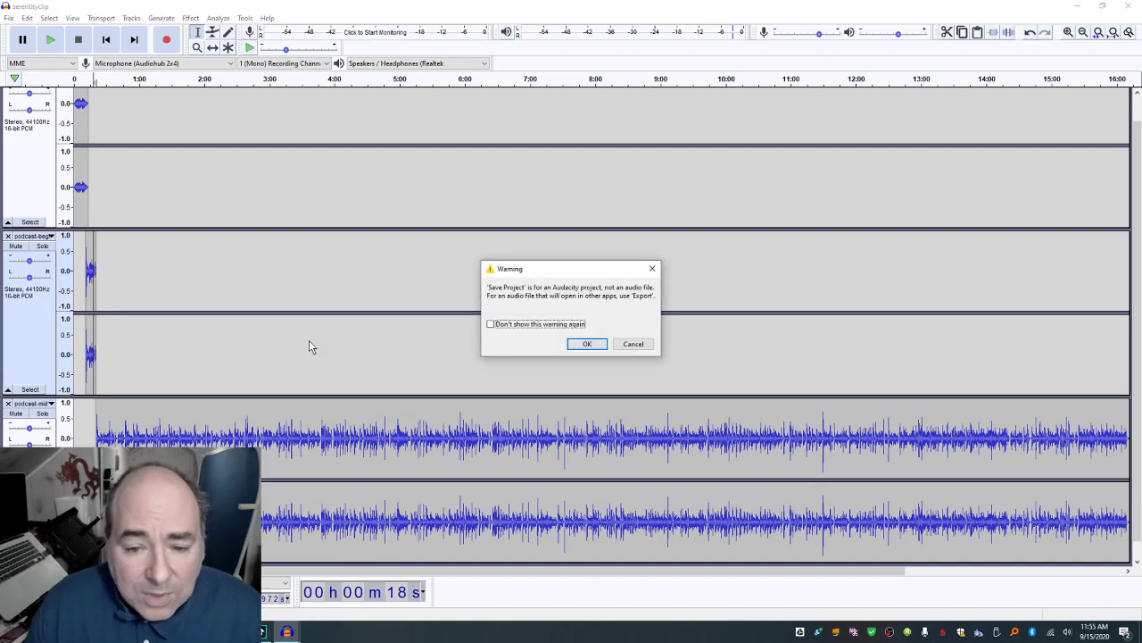
{"action": "left_click", "coordinate": [586, 343]}
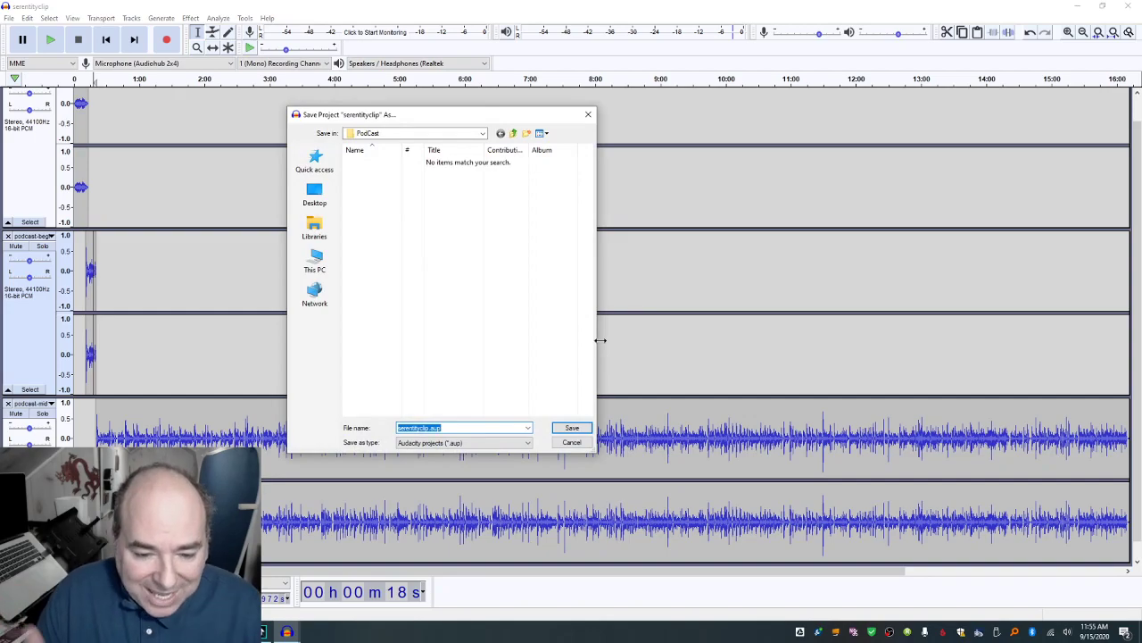
{"action": "key", "text": "Return"}
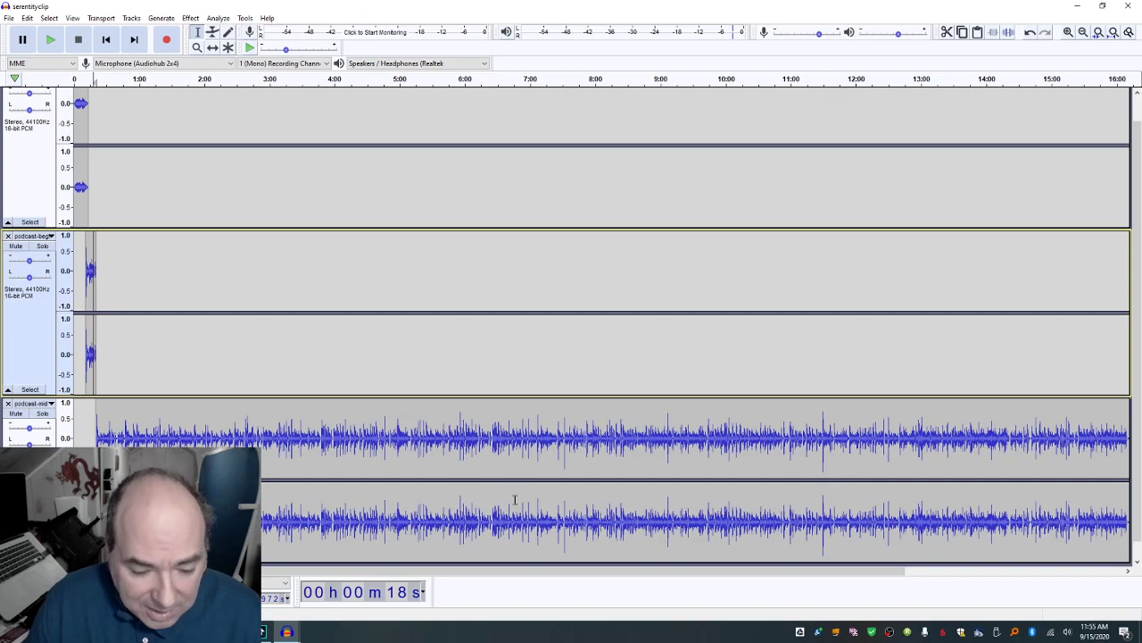
Step: Play the end of podcast-middle from about 16:04, then return to the PodCast folder
{"action": "key", "text": "alt+Tab"}
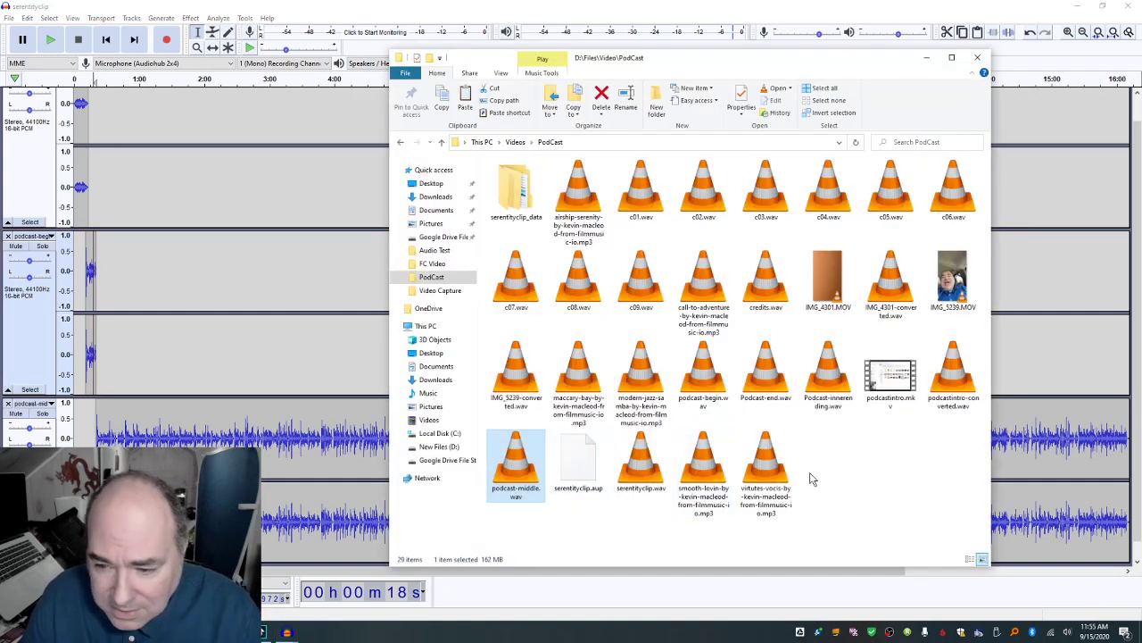
{"action": "left_click", "coordinate": [1113, 460]}
{"action": "left_click", "coordinate": [1121, 458]}
{"action": "left_click", "coordinate": [1122, 458]}
{"action": "key", "text": "space"}
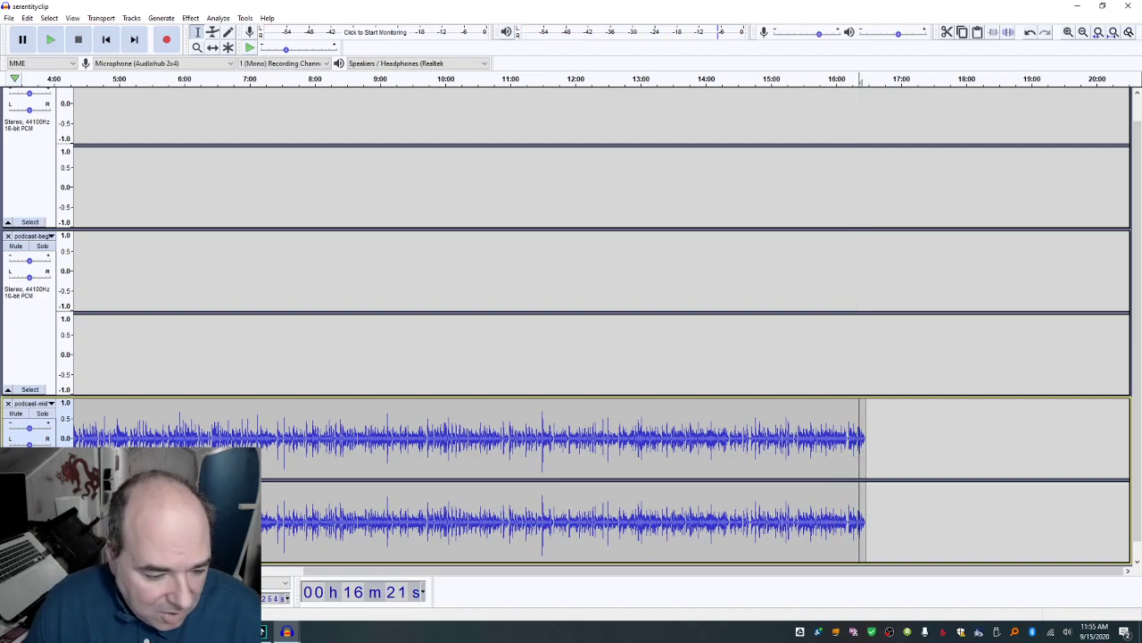
{"action": "key", "text": "alt+Tab"}
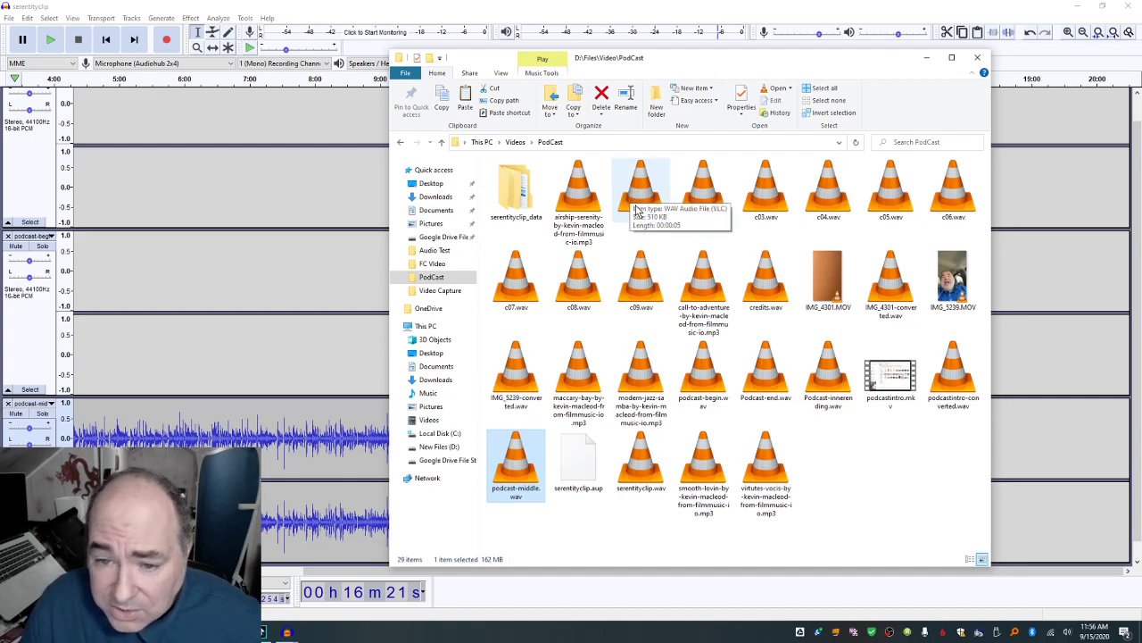
Step: Import c01.wav as a fourth track and push it toward the end of the timeline
{"action": "left_click_drag", "start_coordinate": [647, 204], "coordinate": [308, 566]}
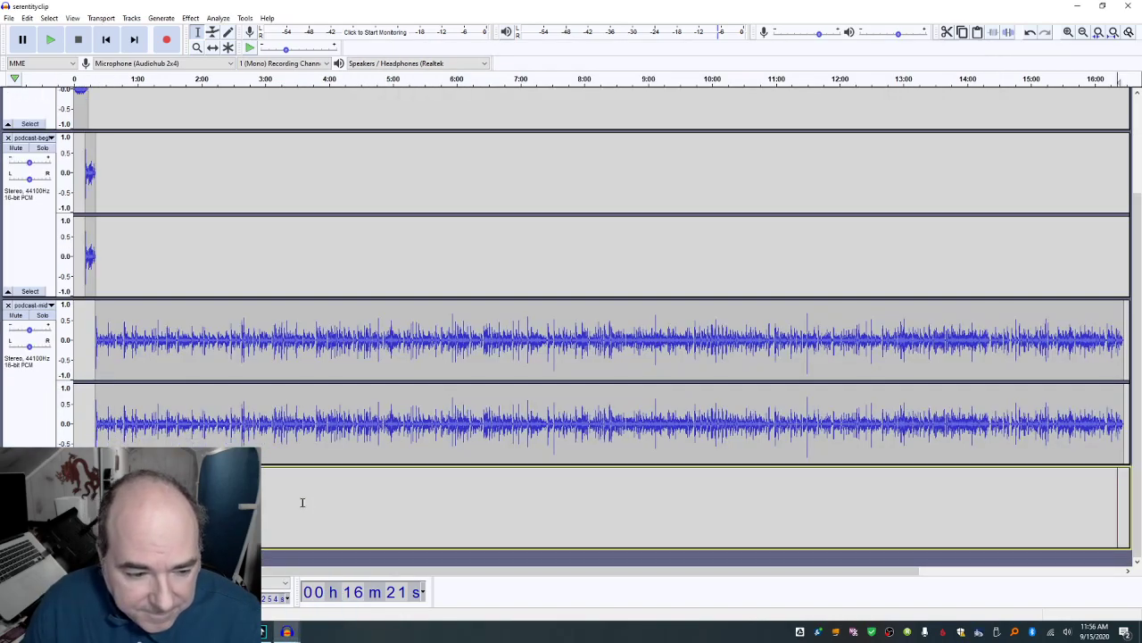
{"action": "left_click", "coordinate": [212, 48]}
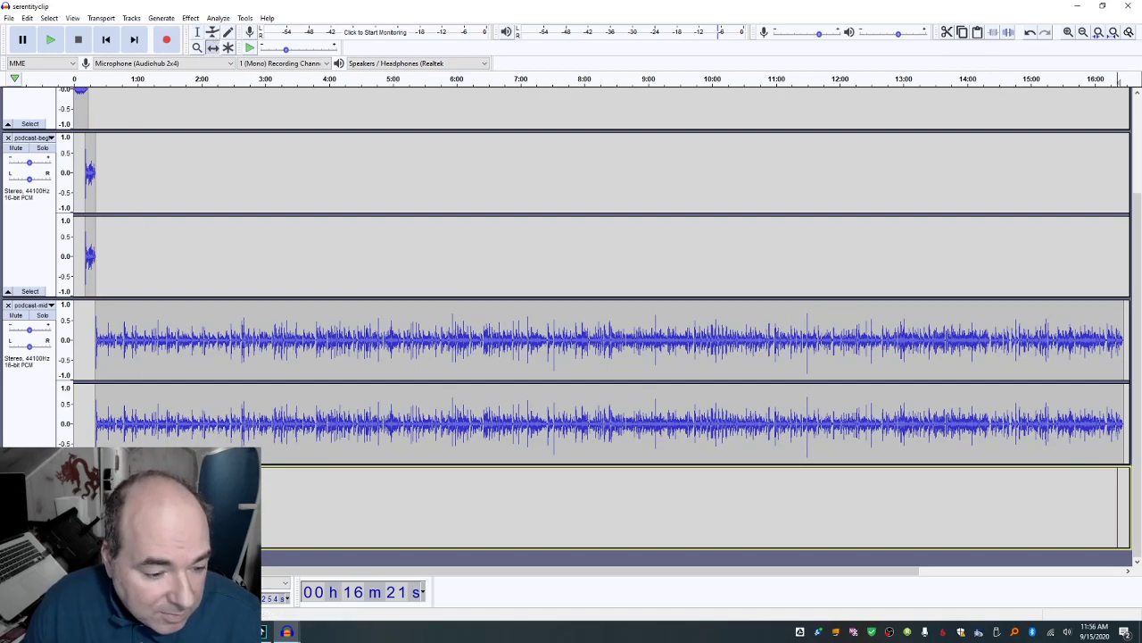
{"action": "left_click_drag", "start_coordinate": [89, 509], "coordinate": [1138, 511]}
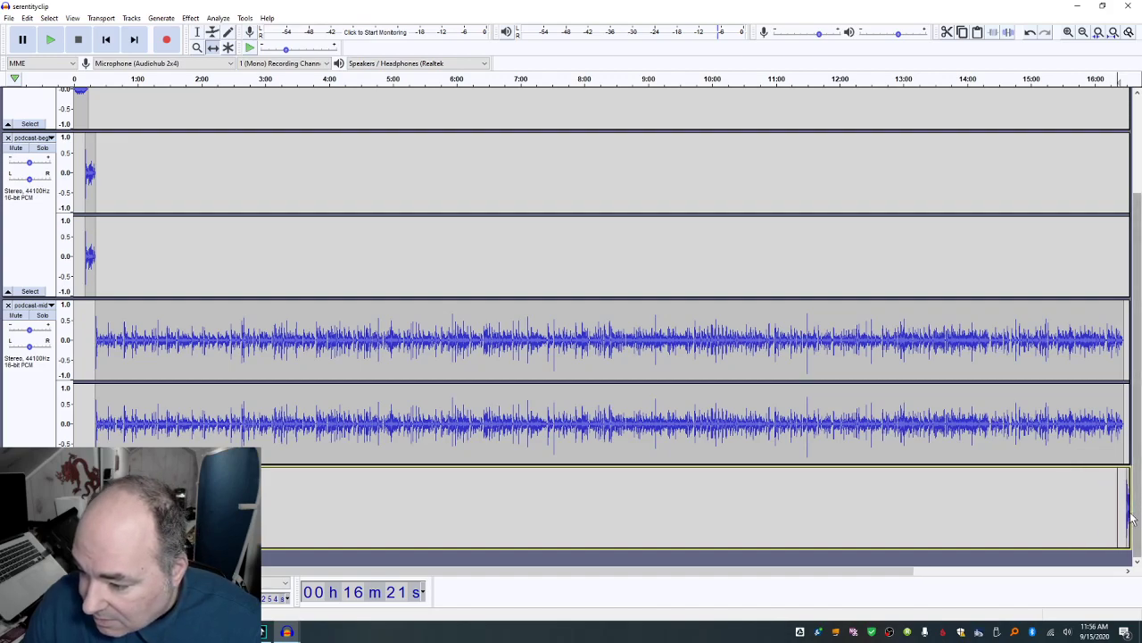
{"action": "left_click", "coordinate": [1115, 458]}
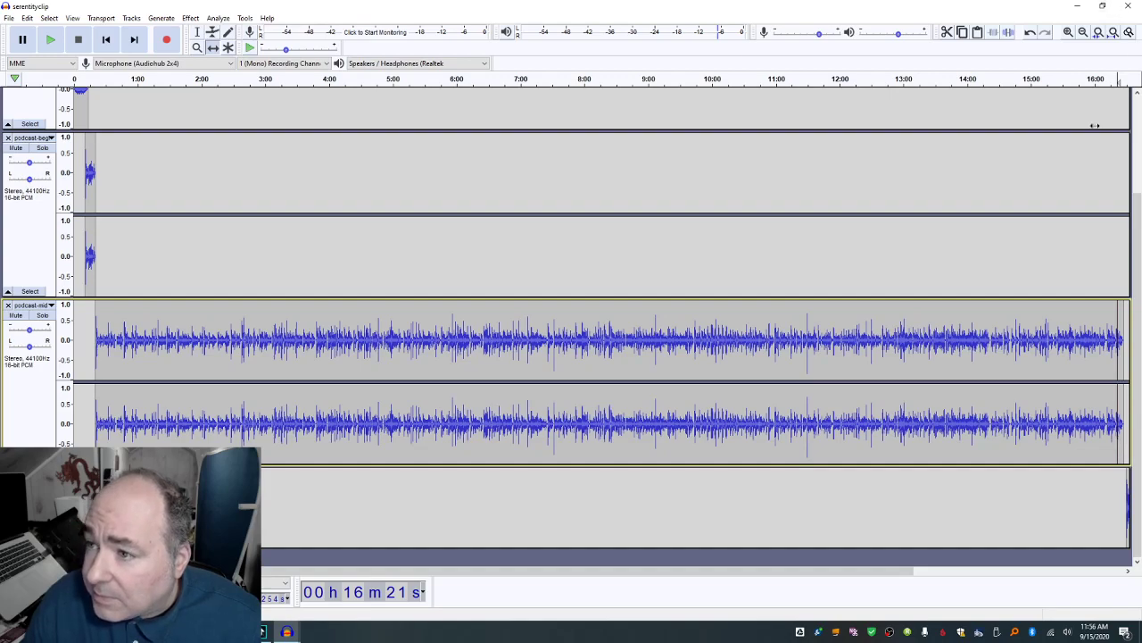
{"action": "left_click", "coordinate": [50, 40]}
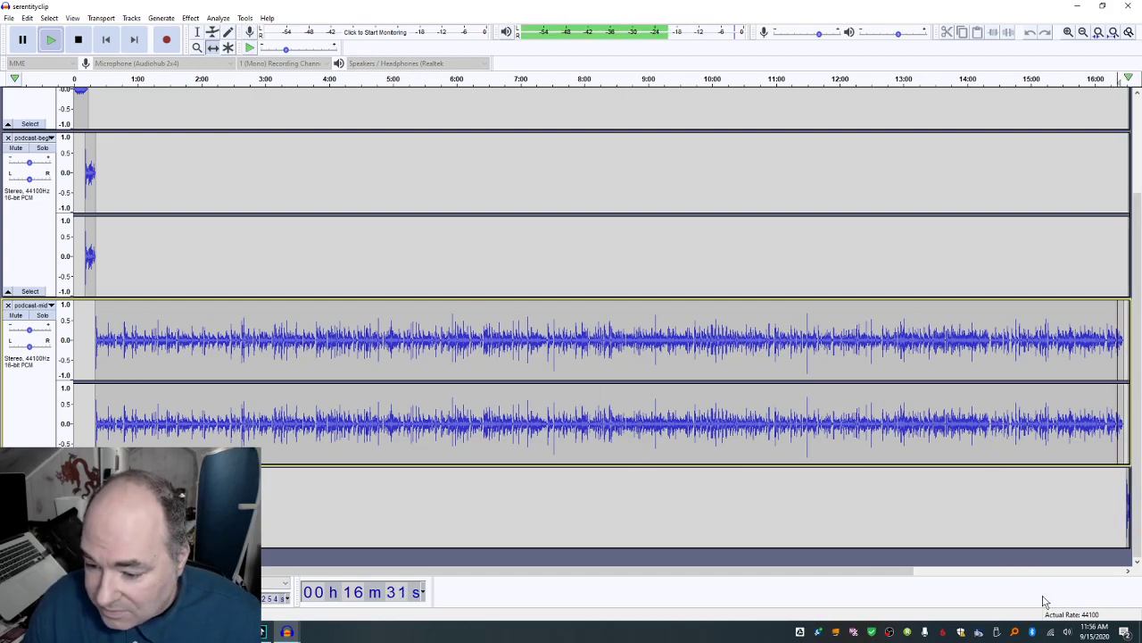
Step: Align c01 to start where podcast-mid ends, around 16:22, and play the transition
{"action": "left_click_drag", "start_coordinate": [848, 571], "coordinate": [1108, 564]}
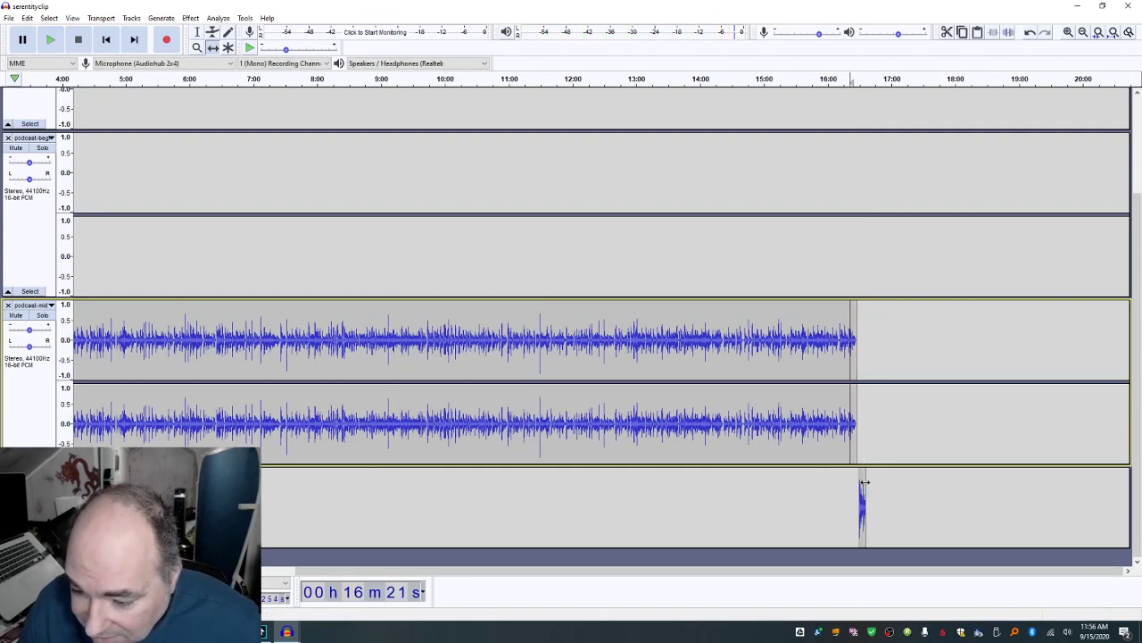
{"action": "left_click_drag", "start_coordinate": [862, 482], "coordinate": [857, 484]}
{"action": "left_click", "coordinate": [852, 386]}
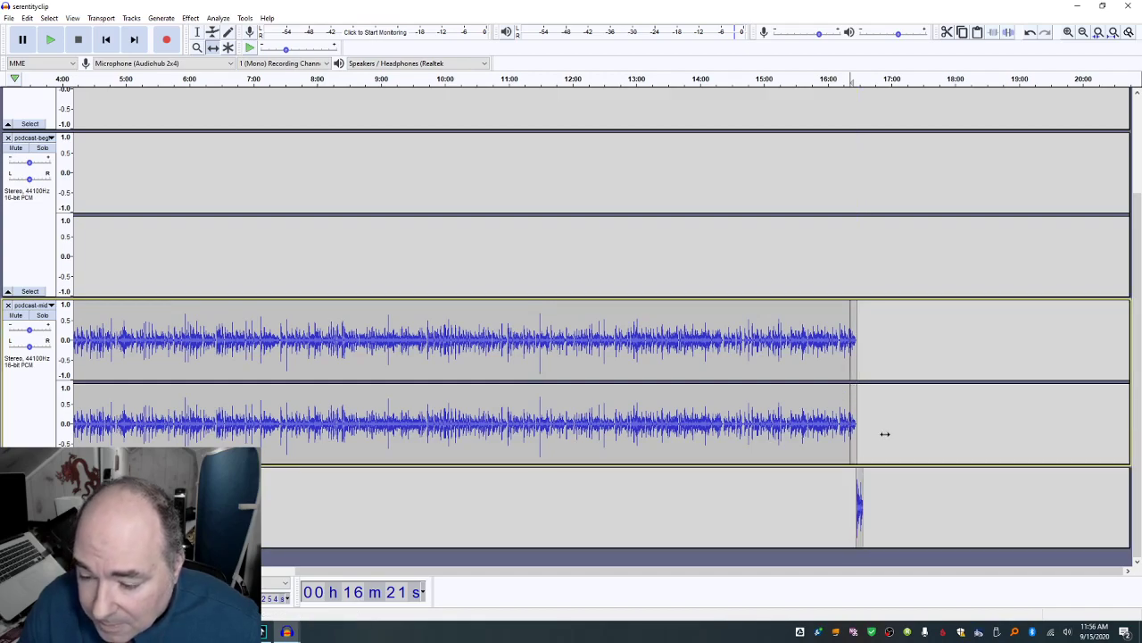
{"action": "key", "text": "space"}
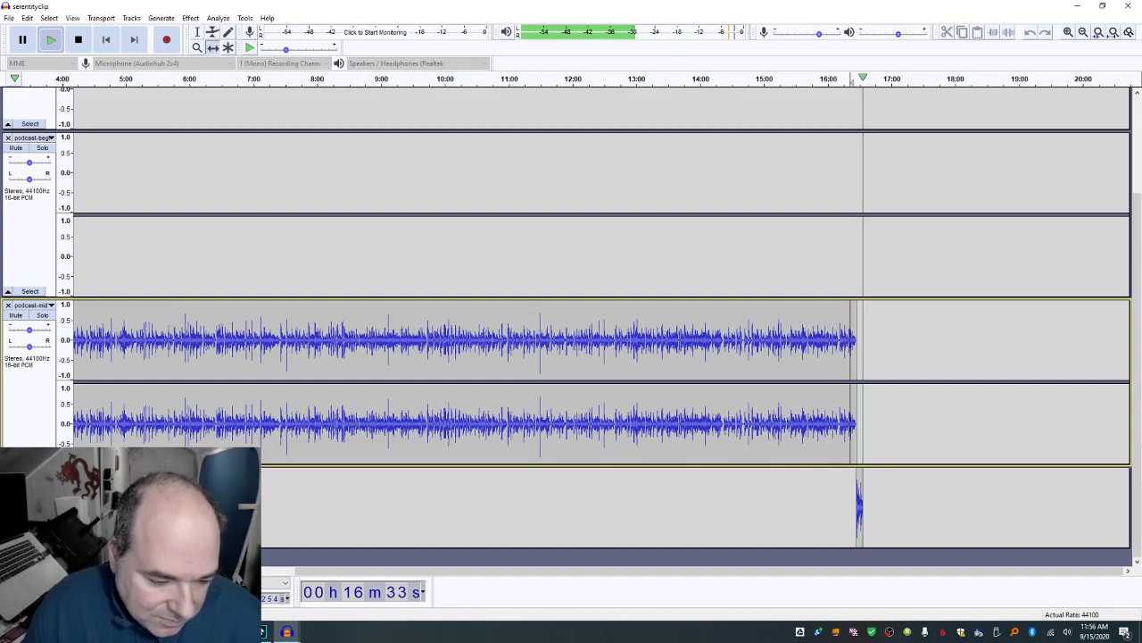
{"action": "key", "text": "space"}
{"action": "key", "text": "alt+Tab"}
Step: Import c02.wav through c09.wav together as eight new Audacity tracks
{"action": "left_click", "coordinate": [688, 187]}
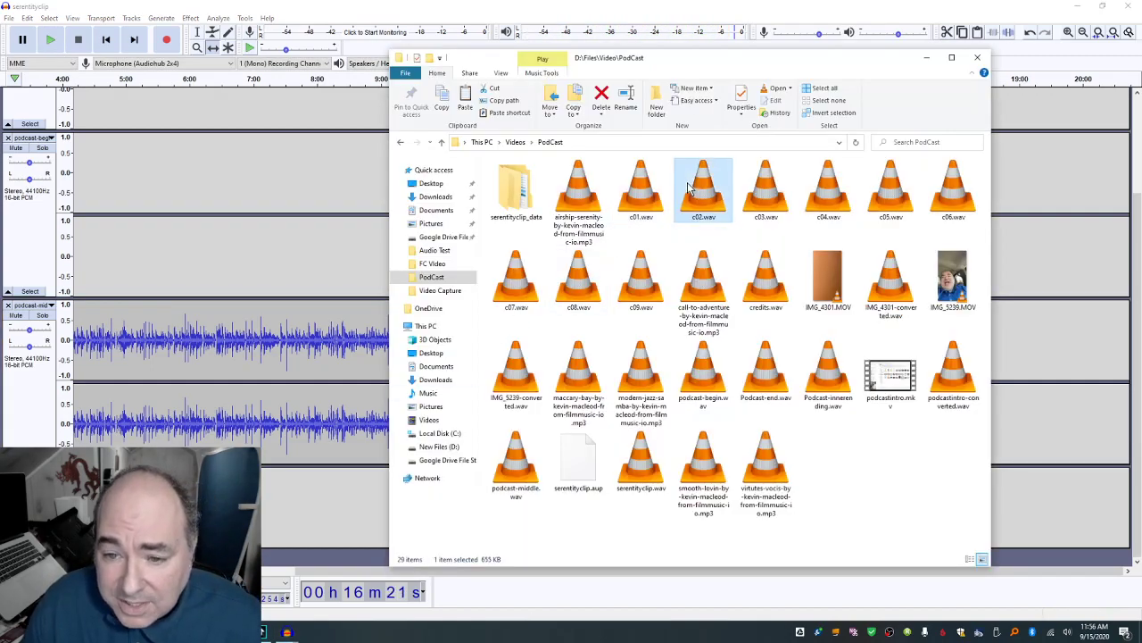
{"action": "left_click", "coordinate": [651, 299], "text": "shift"}
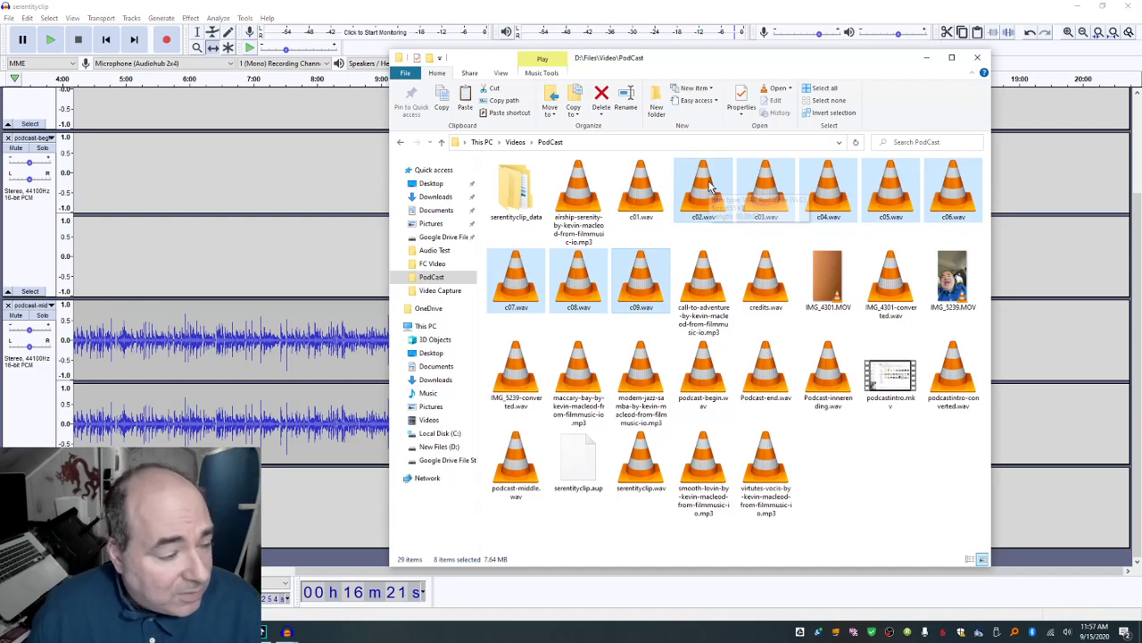
{"action": "left_click_drag", "start_coordinate": [711, 184], "coordinate": [366, 555]}
{"action": "scroll", "coordinate": [195, 351], "scroll_direction": "up", "scroll_amount": 10}
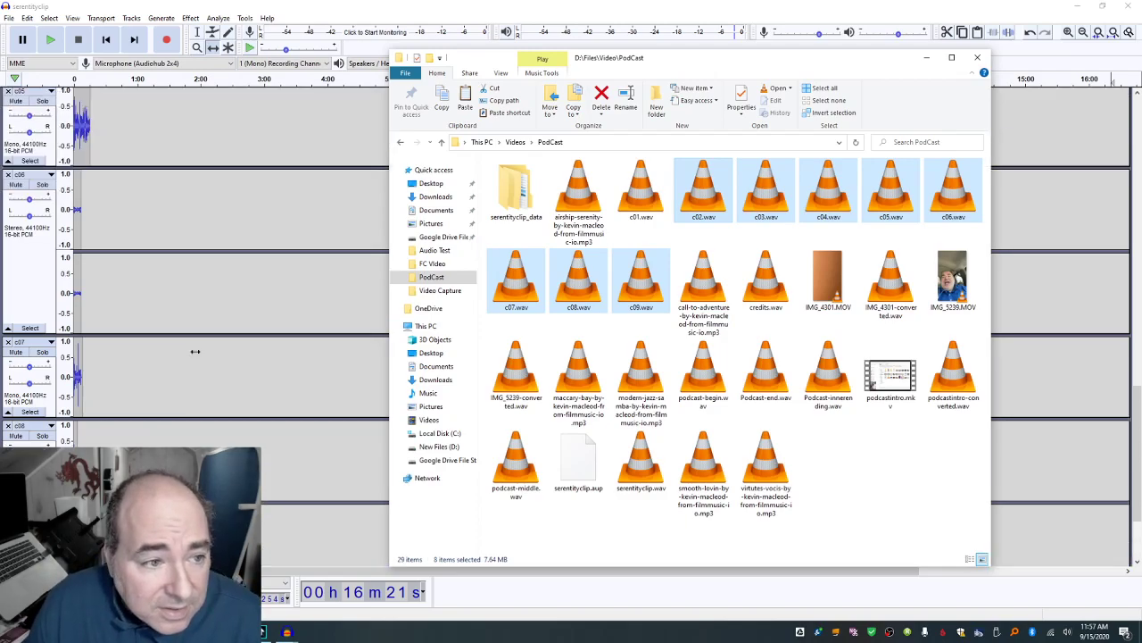
{"action": "scroll", "coordinate": [194, 350], "scroll_direction": "up", "scroll_amount": 3}
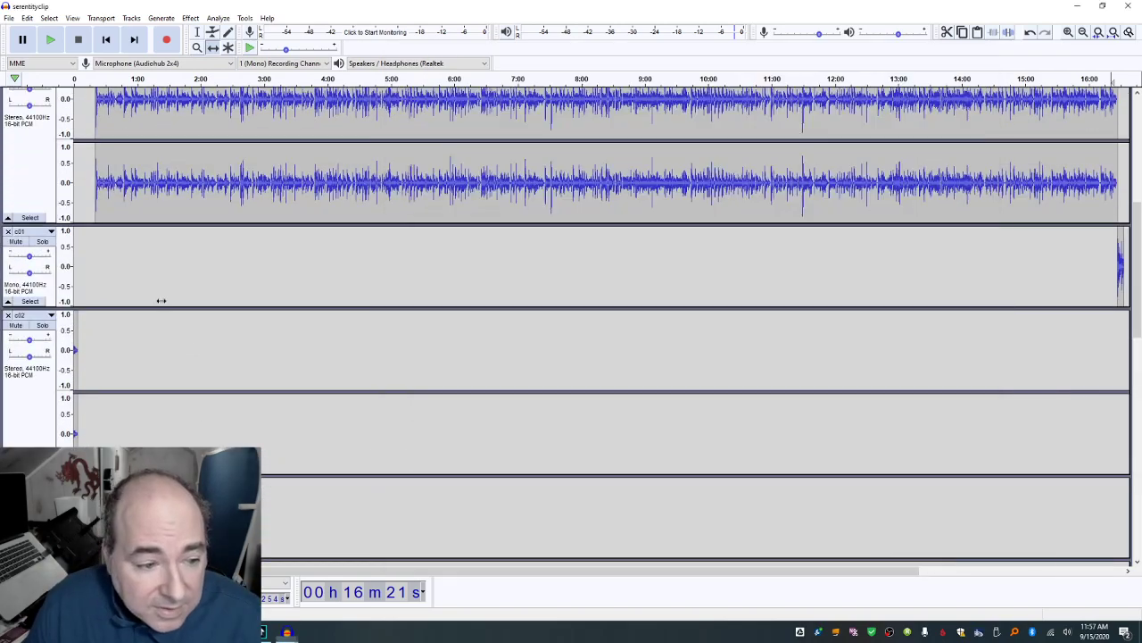
{"action": "left_click", "coordinate": [164, 303]}
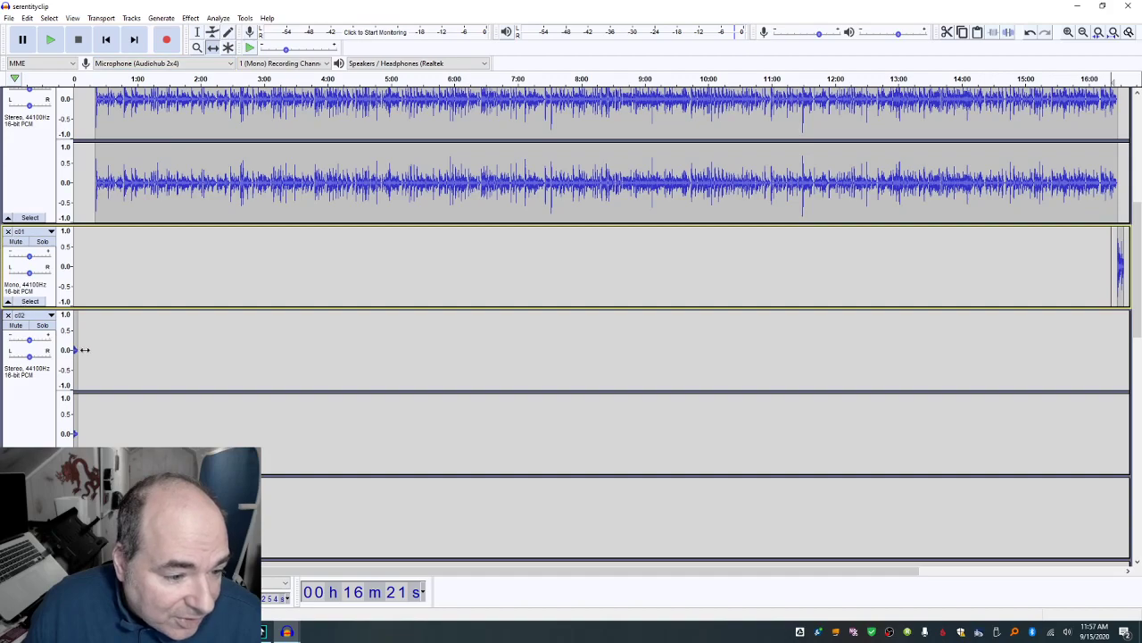
Step: Slide the c02, c03 and c04 clips to the right end of the timeline
{"action": "left_click_drag", "start_coordinate": [77, 355], "coordinate": [1123, 402]}
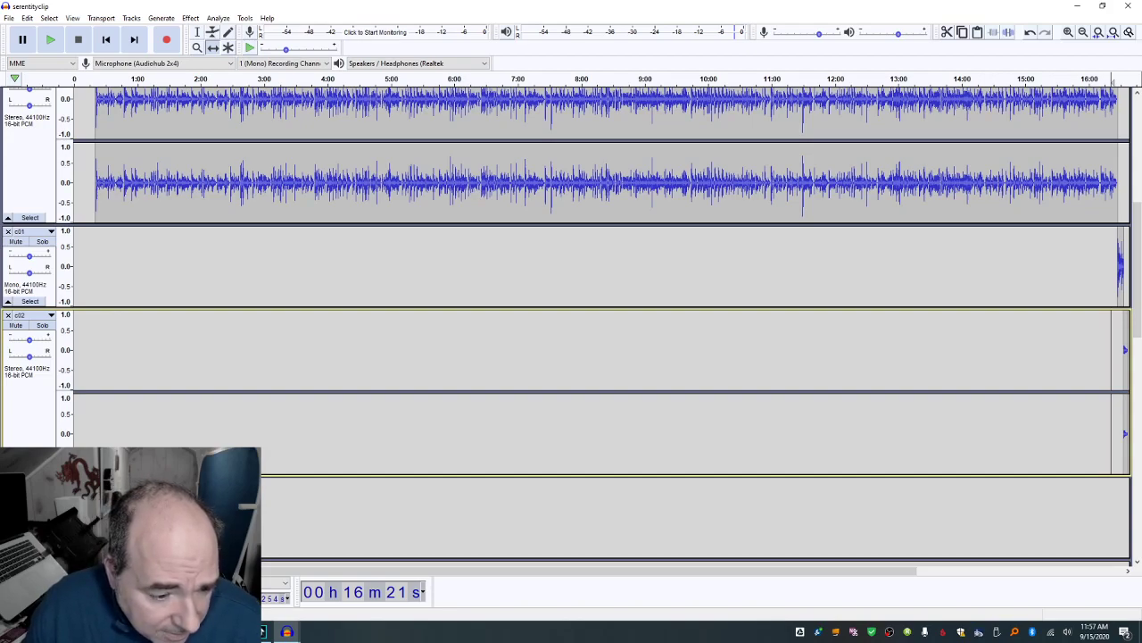
{"action": "left_click_drag", "start_coordinate": [361, 518], "coordinate": [1122, 522]}
{"action": "scroll", "coordinate": [893, 513], "scroll_direction": "down", "scroll_amount": 3}
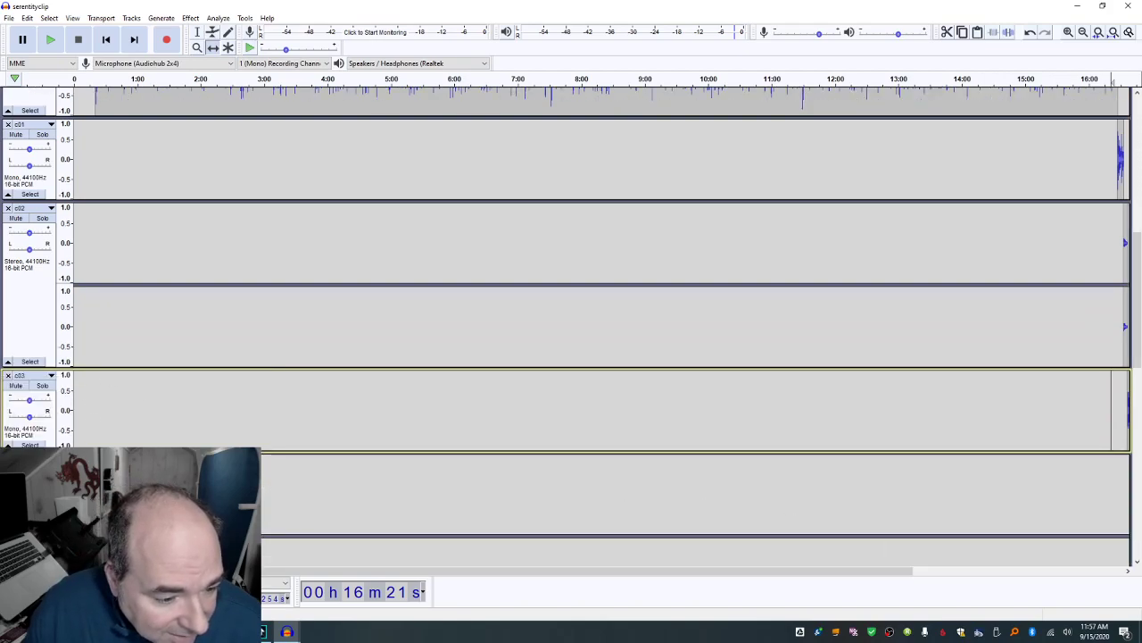
{"action": "left_click_drag", "start_coordinate": [82, 469], "coordinate": [1138, 473]}
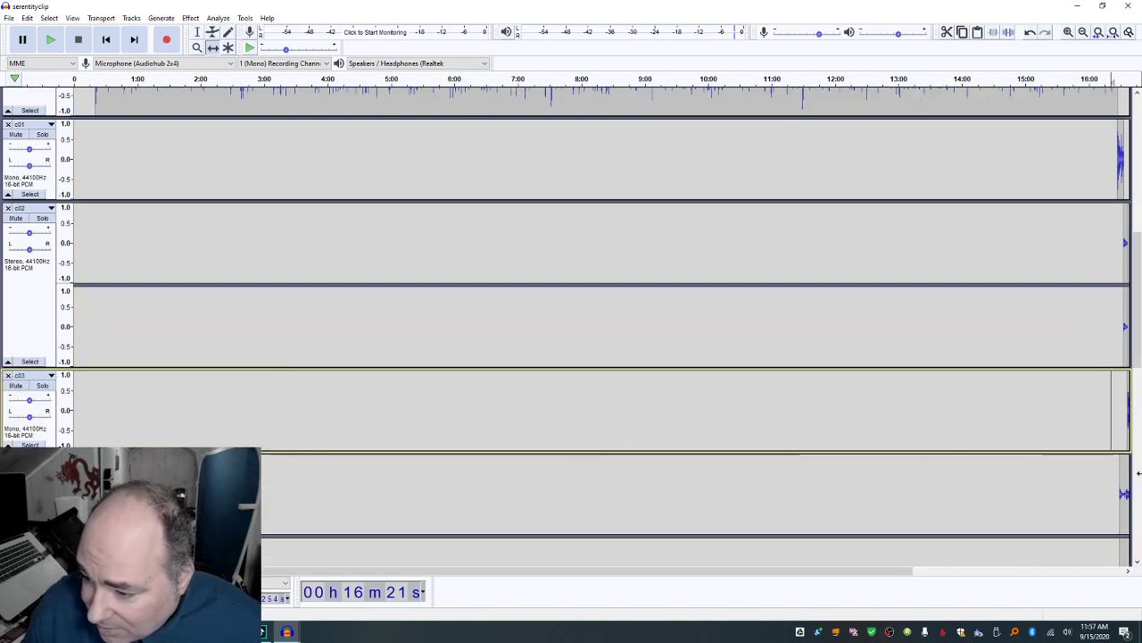
{"action": "scroll", "coordinate": [974, 505], "scroll_direction": "down", "scroll_amount": 7}
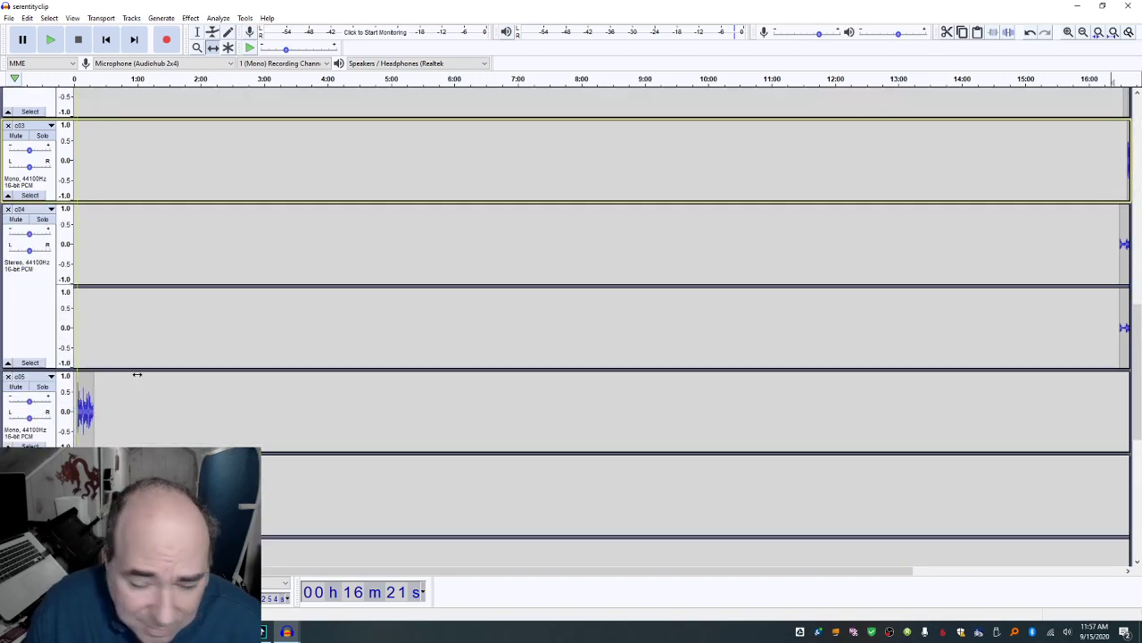
Step: Slide clips c05 through c09 to the timeline end, then select the c01 track
{"action": "left_click_drag", "start_coordinate": [103, 379], "coordinate": [1138, 429]}
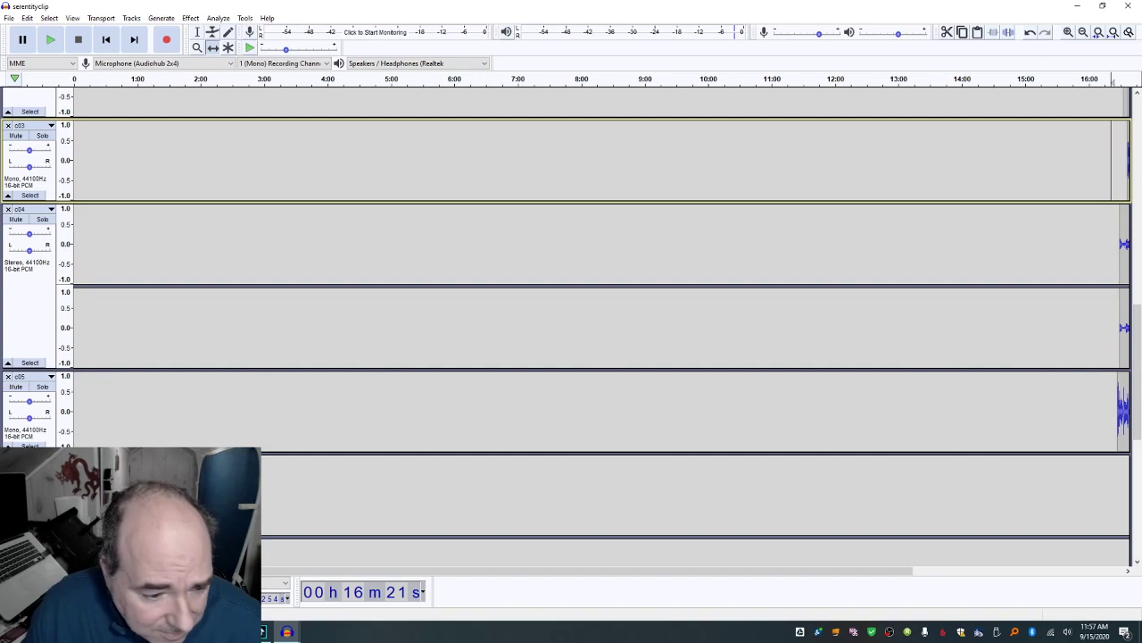
{"action": "left_click_drag", "start_coordinate": [582, 478], "coordinate": [1139, 466]}
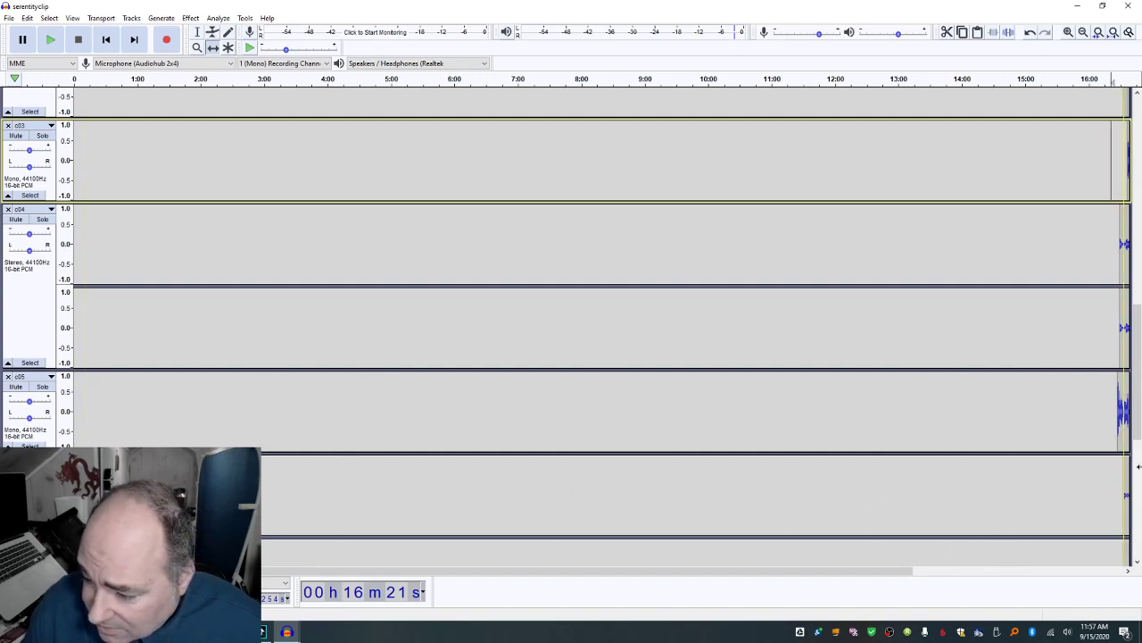
{"action": "scroll", "coordinate": [654, 433], "scroll_direction": "down", "scroll_amount": 4}
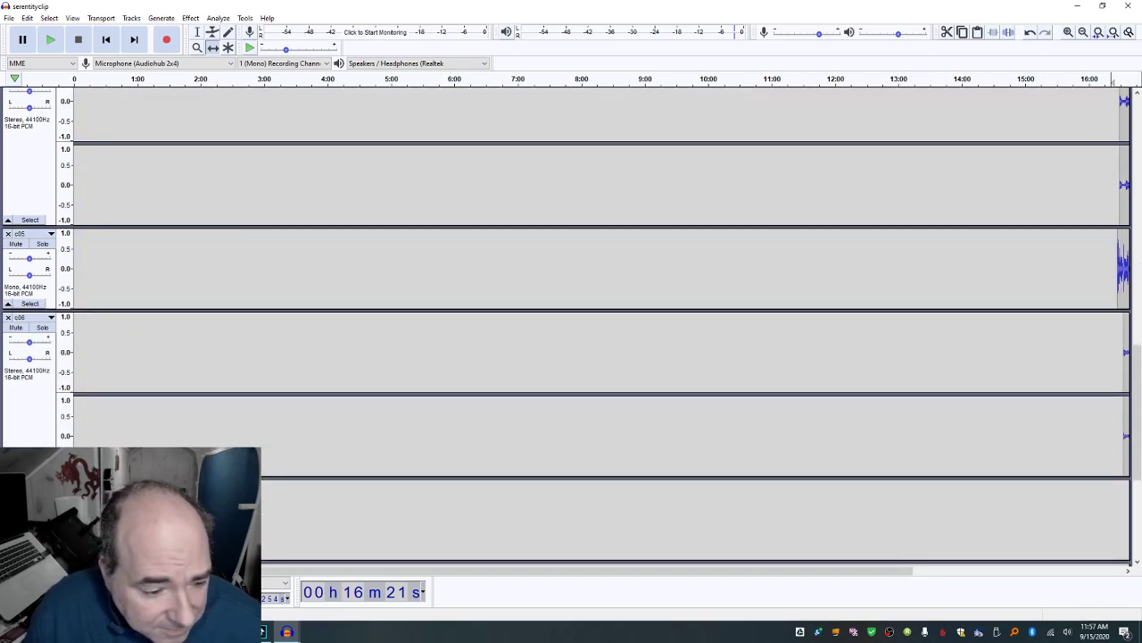
{"action": "left_click_drag", "start_coordinate": [1020, 500], "coordinate": [1139, 502]}
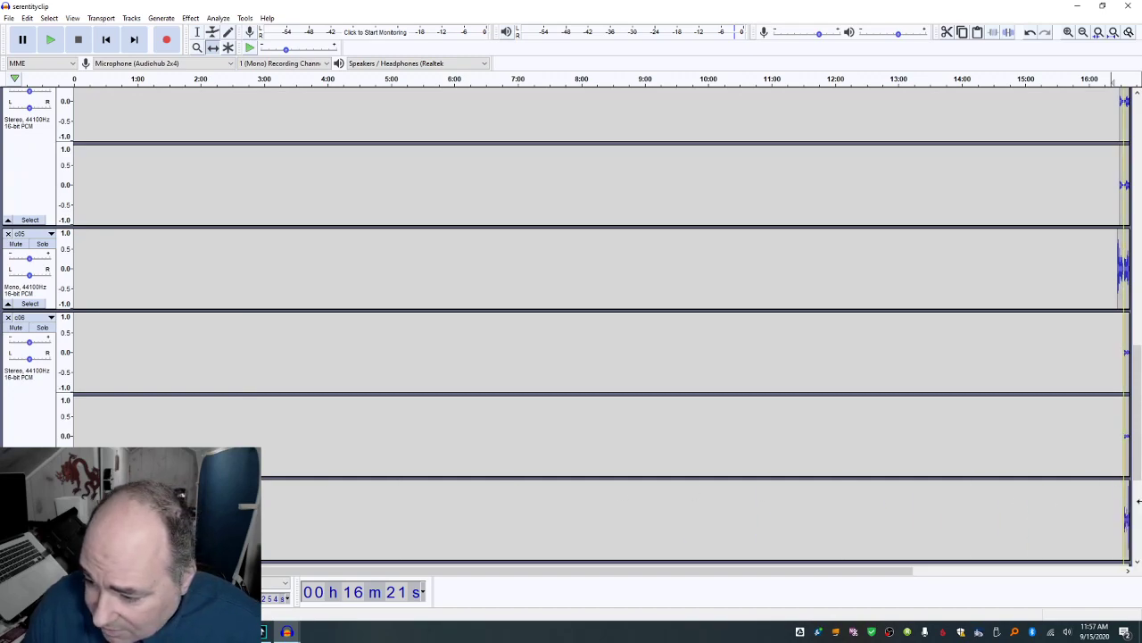
{"action": "scroll", "coordinate": [441, 478], "scroll_direction": "down", "scroll_amount": 5}
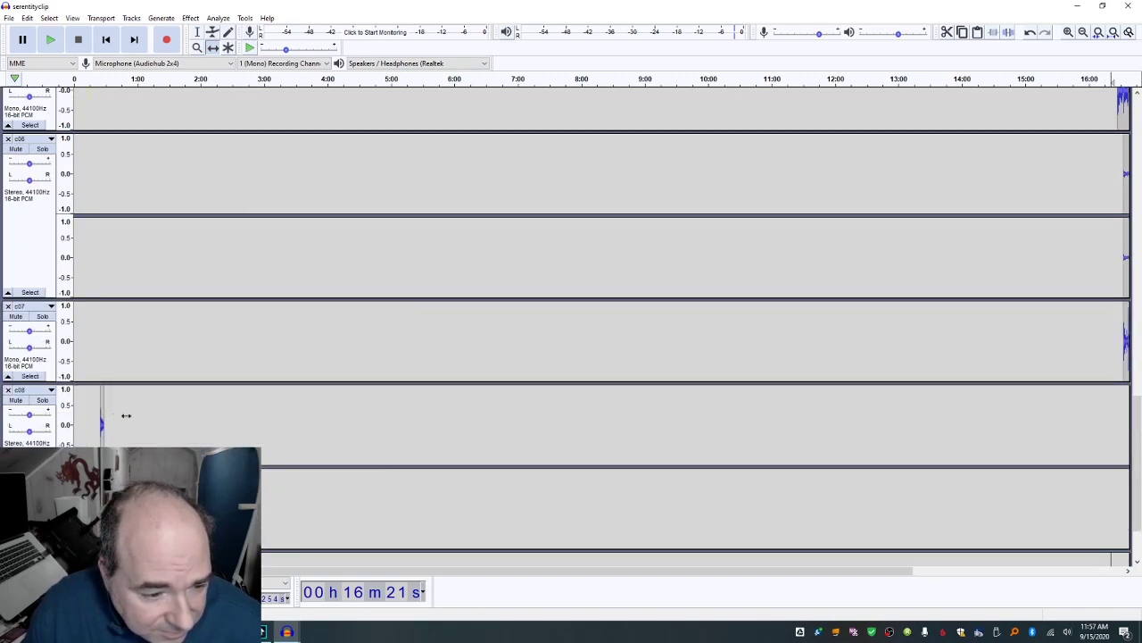
{"action": "left_click_drag", "start_coordinate": [115, 415], "coordinate": [1139, 496]}
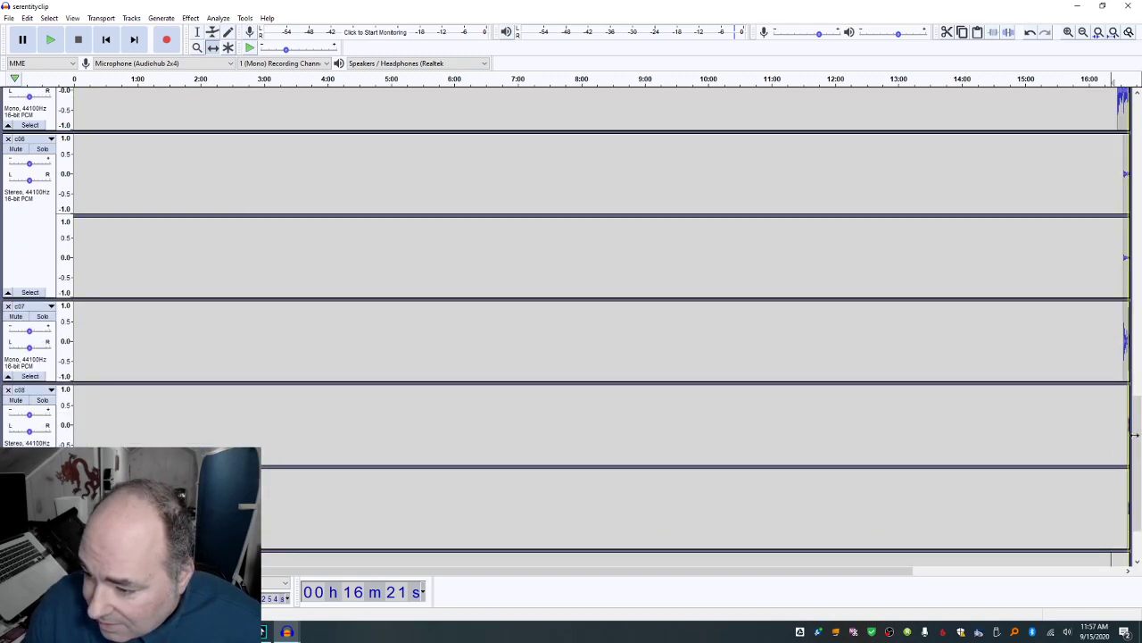
{"action": "scroll", "coordinate": [375, 453], "scroll_direction": "down", "scroll_amount": 2}
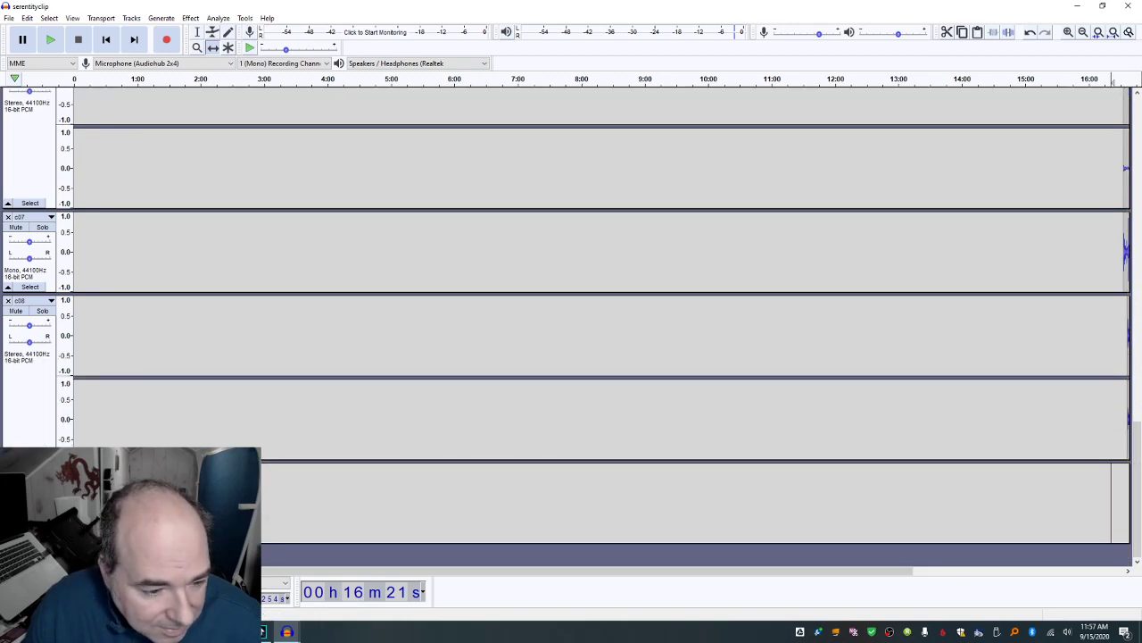
{"action": "left_click_drag", "start_coordinate": [604, 499], "coordinate": [1123, 499]}
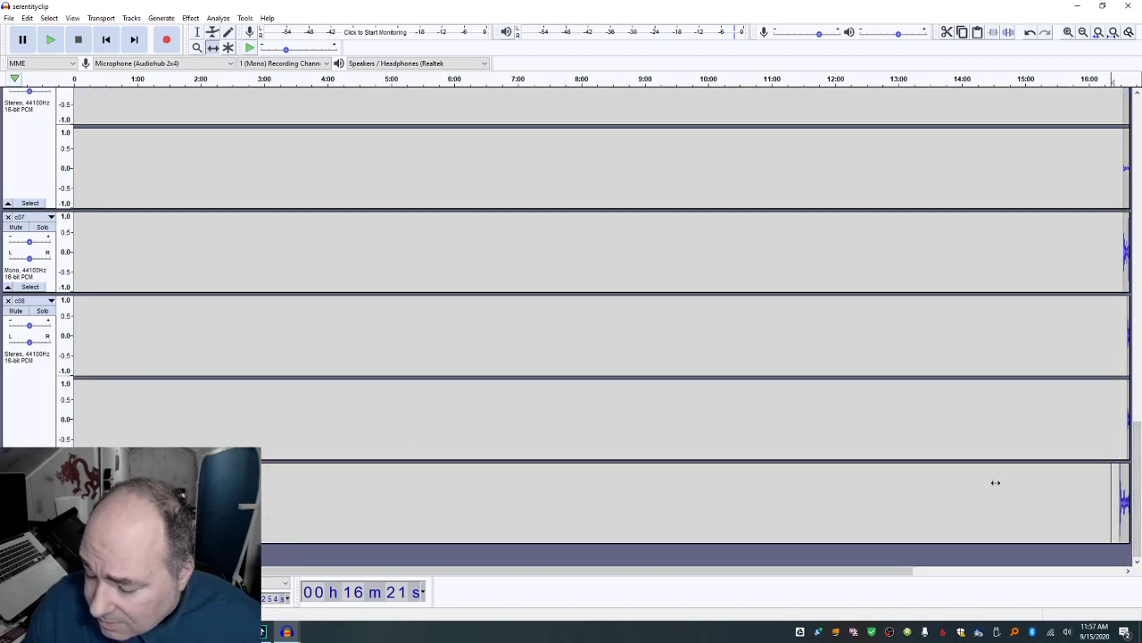
{"action": "scroll", "coordinate": [1002, 480], "scroll_direction": "up", "scroll_amount": 10}
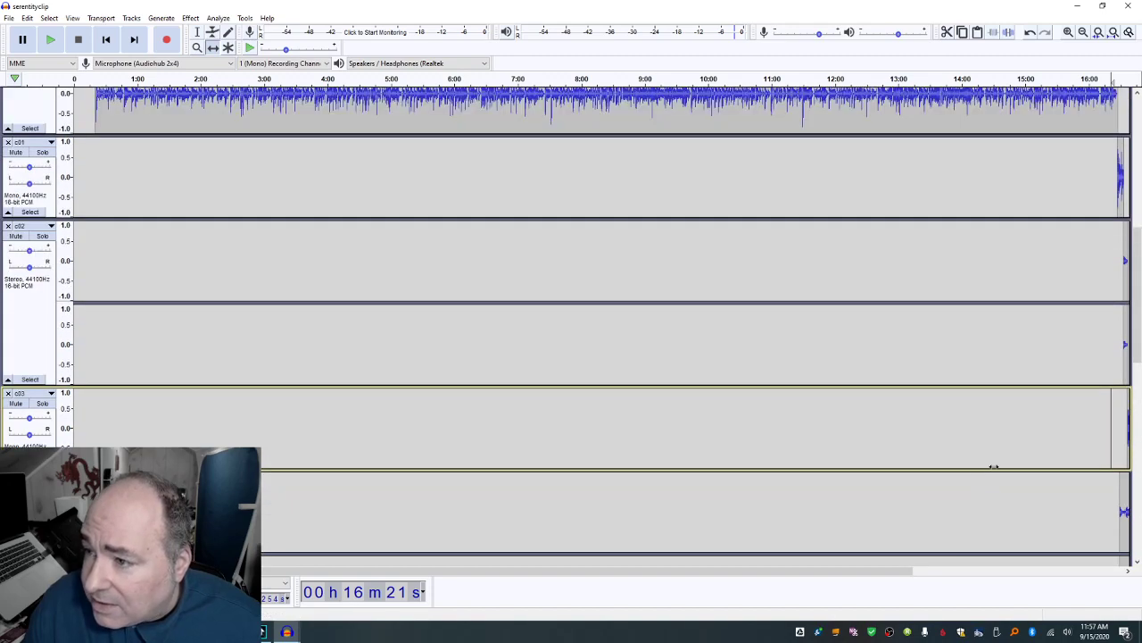
{"action": "left_click", "coordinate": [1087, 176]}
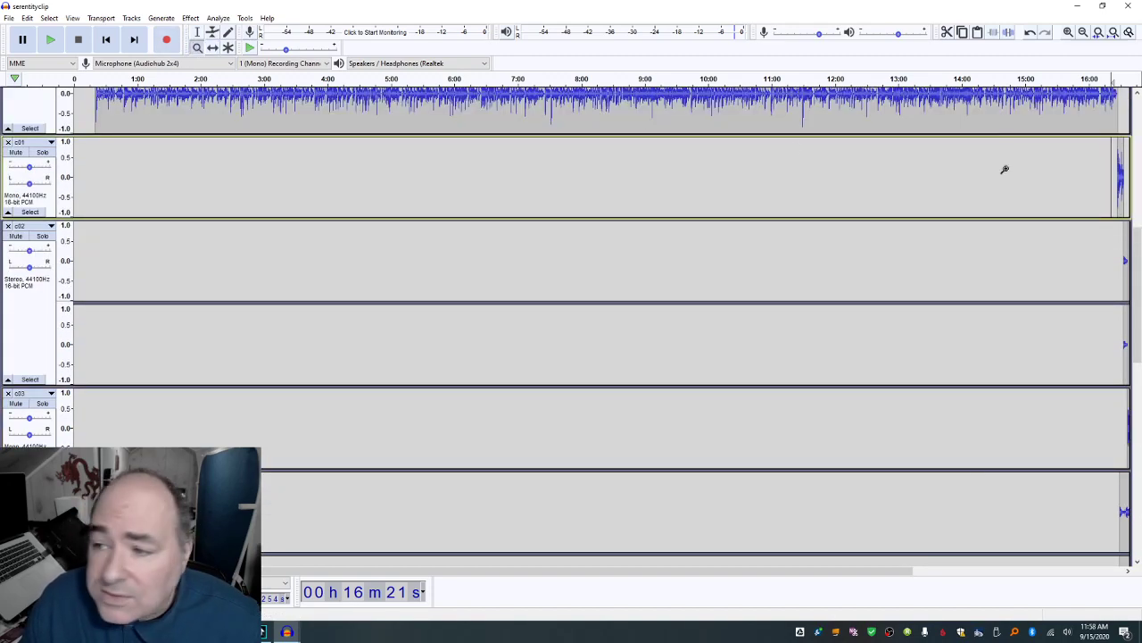
{"action": "scroll", "coordinate": [1082, 177], "scroll_direction": "up", "scroll_amount": 1}
Step: Snap c02, c03 and c04 end to end after c01 near 16:25
{"action": "left_click_drag", "start_coordinate": [624, 572], "coordinate": [786, 572]}
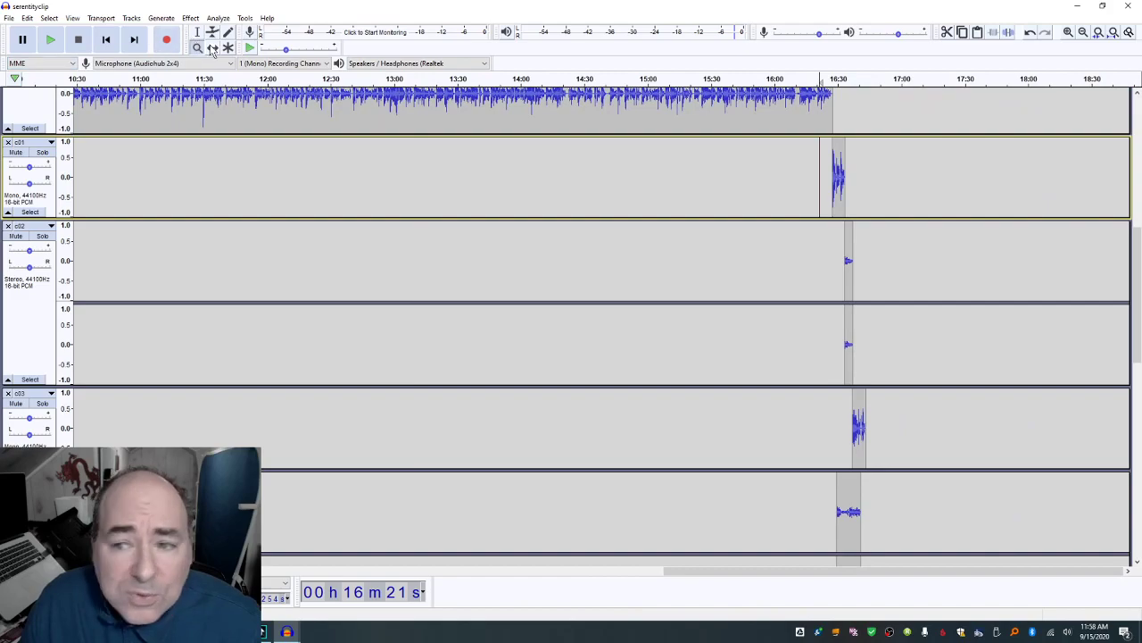
{"action": "left_click_drag", "start_coordinate": [849, 239], "coordinate": [855, 239]}
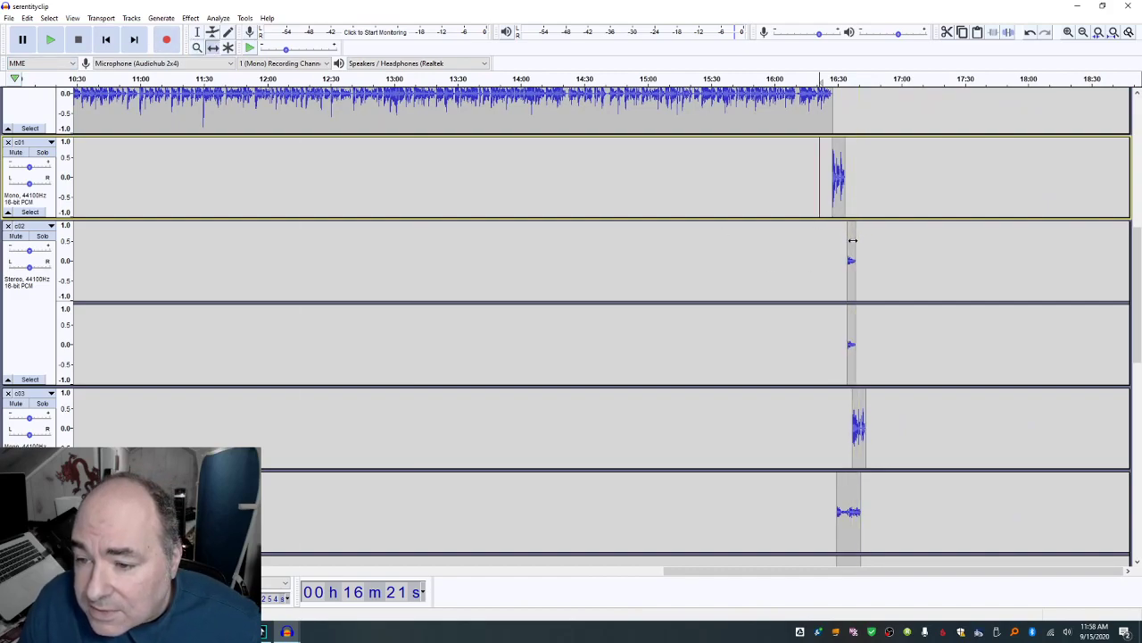
{"action": "left_click_drag", "start_coordinate": [853, 239], "coordinate": [854, 239]}
{"action": "left_click_drag", "start_coordinate": [859, 419], "coordinate": [896, 419]}
{"action": "left_click_drag", "start_coordinate": [852, 280], "coordinate": [847, 280]}
{"action": "left_click_drag", "start_coordinate": [889, 398], "coordinate": [855, 420]}
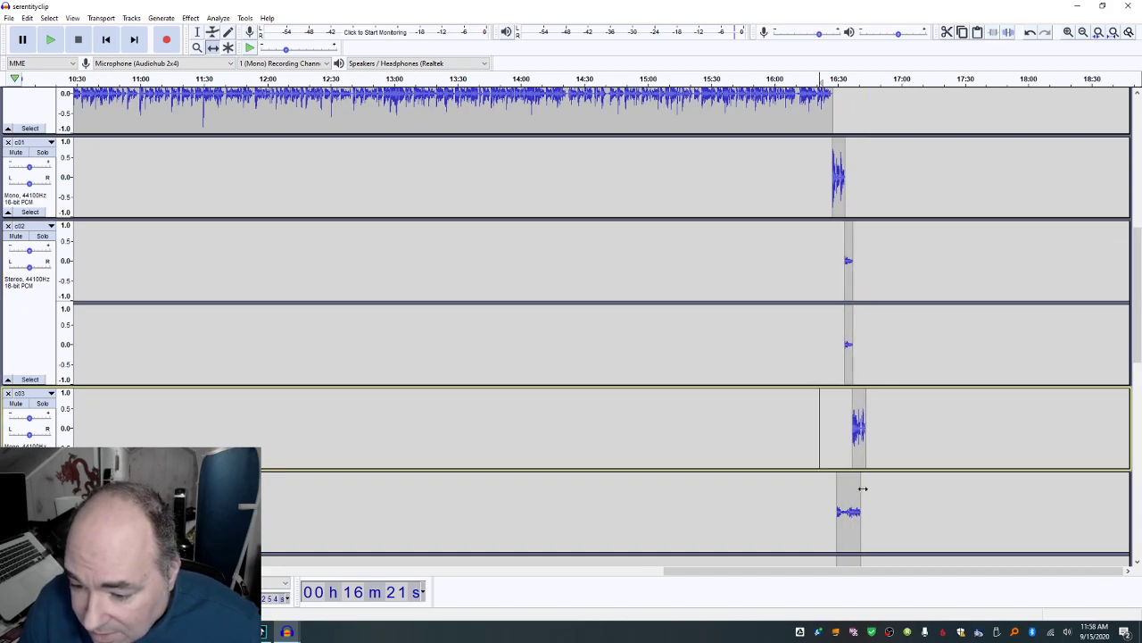
{"action": "left_click_drag", "start_coordinate": [859, 488], "coordinate": [879, 489]}
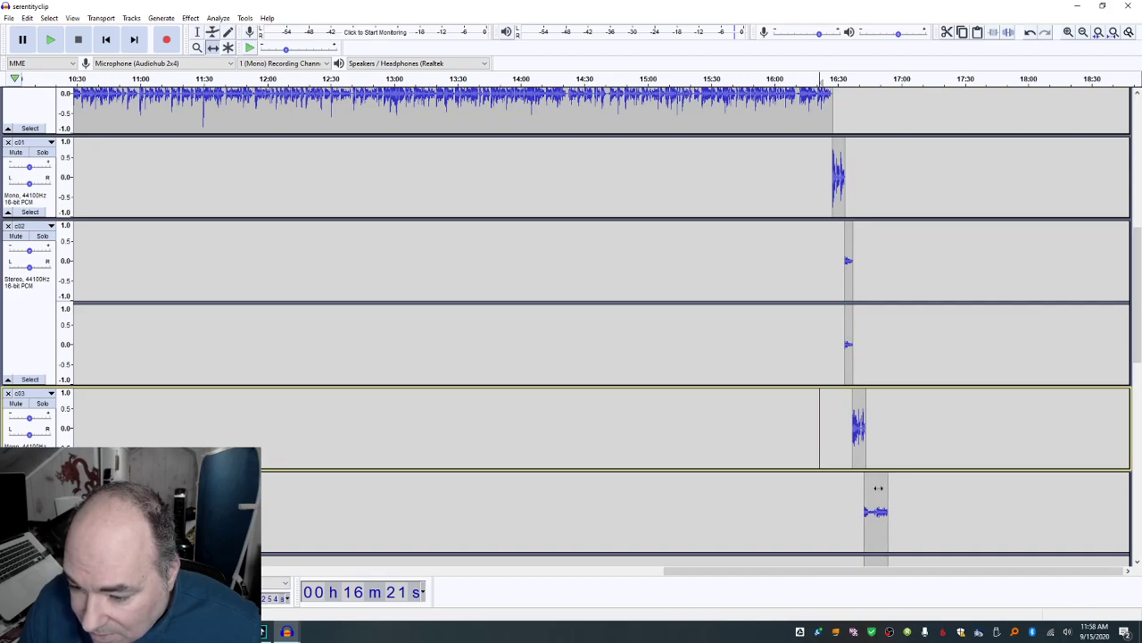
Step: Snap c05 through c08 and the final clip in sequence, then play to check the order
{"action": "scroll", "coordinate": [881, 489], "scroll_direction": "down", "scroll_amount": 5}
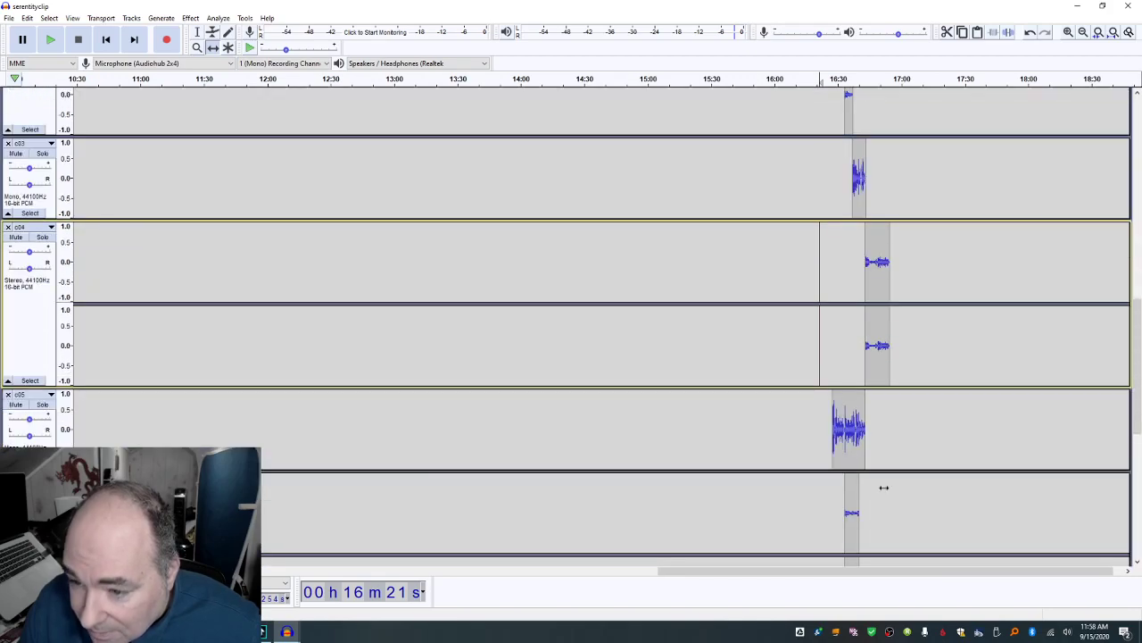
{"action": "left_click_drag", "start_coordinate": [866, 449], "coordinate": [905, 404]}
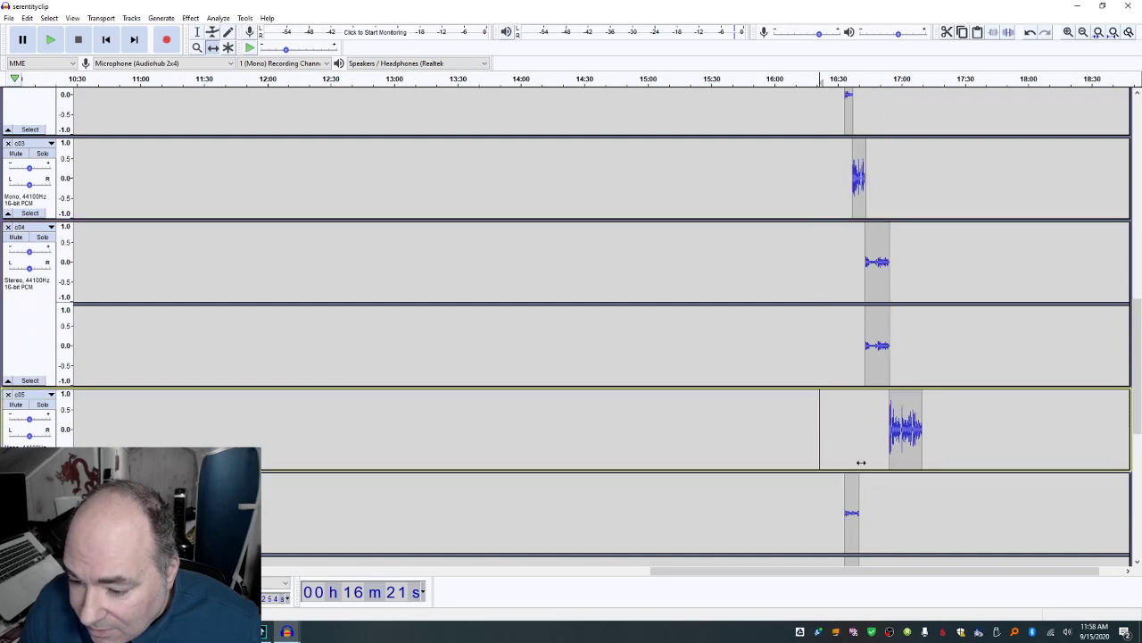
{"action": "scroll", "coordinate": [862, 459], "scroll_direction": "down", "scroll_amount": 2}
{"action": "left_click_drag", "start_coordinate": [851, 458], "coordinate": [927, 453]}
{"action": "scroll", "coordinate": [924, 455], "scroll_direction": "down", "scroll_amount": 4}
{"action": "left_click_drag", "start_coordinate": [857, 418], "coordinate": [946, 417]}
{"action": "scroll", "coordinate": [877, 444], "scroll_direction": "down", "scroll_amount": 3}
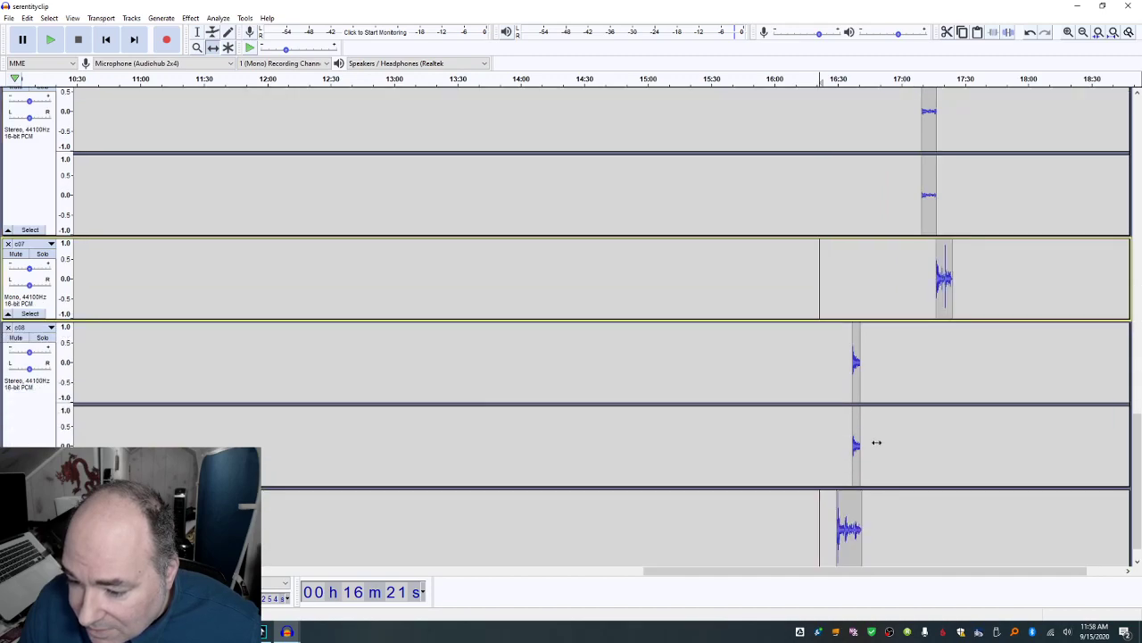
{"action": "left_click_drag", "start_coordinate": [856, 385], "coordinate": [954, 383]}
{"action": "scroll", "coordinate": [896, 464], "scroll_direction": "down", "scroll_amount": 1}
{"action": "left_click_drag", "start_coordinate": [848, 471], "coordinate": [973, 463]}
{"action": "scroll", "coordinate": [982, 420], "scroll_direction": "up", "scroll_amount": 10}
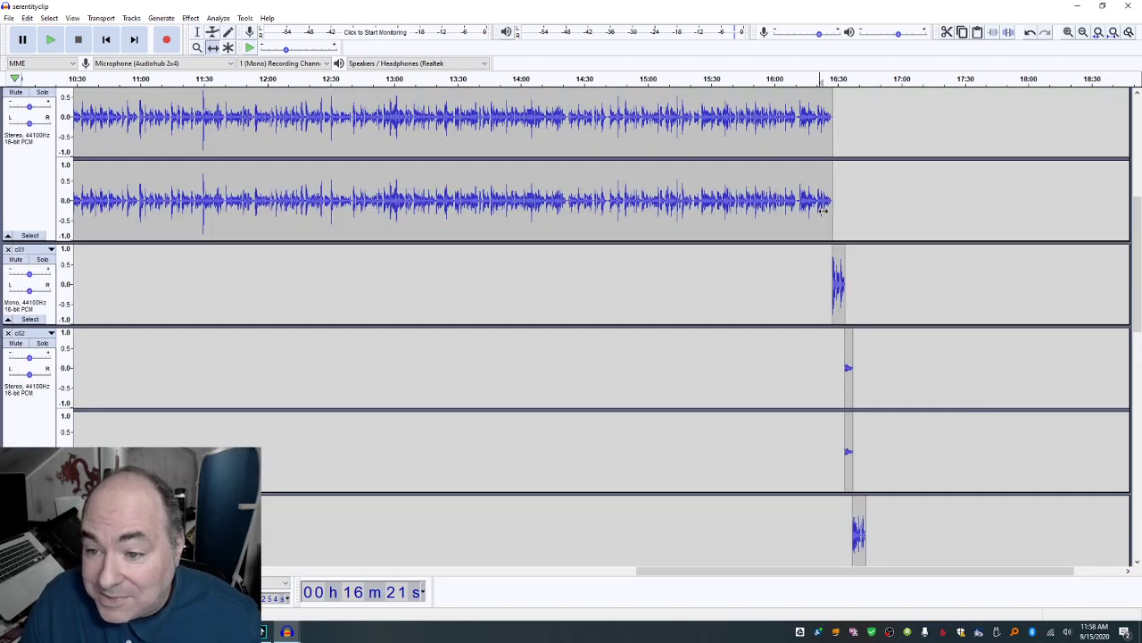
{"action": "left_click", "coordinate": [197, 32]}
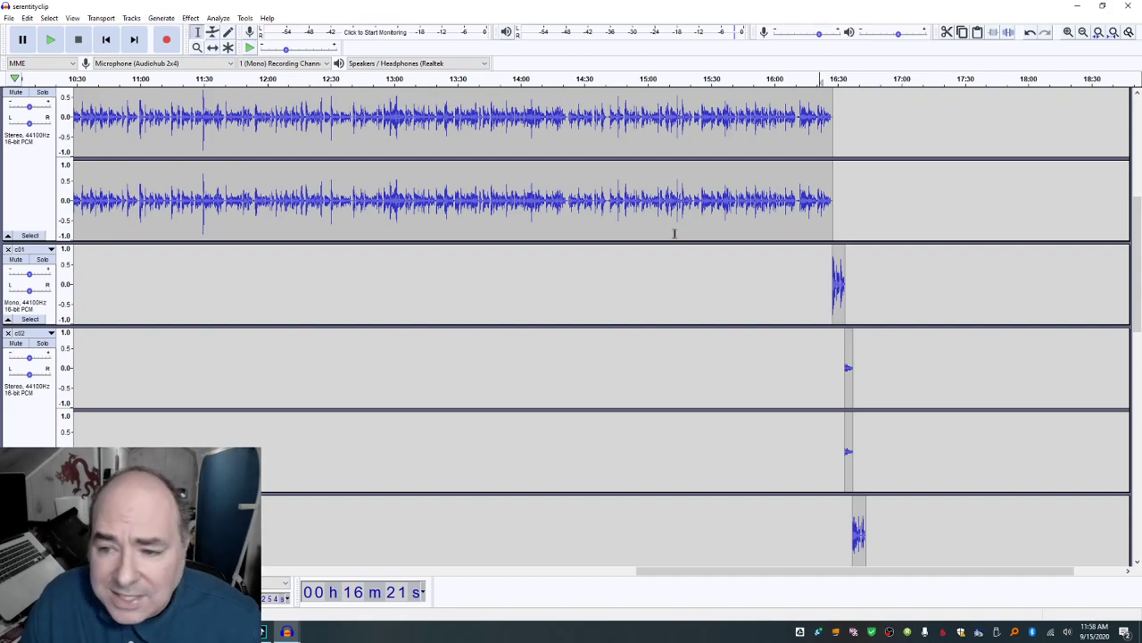
{"action": "scroll", "coordinate": [830, 223], "scroll_direction": "up", "scroll_amount": 1}
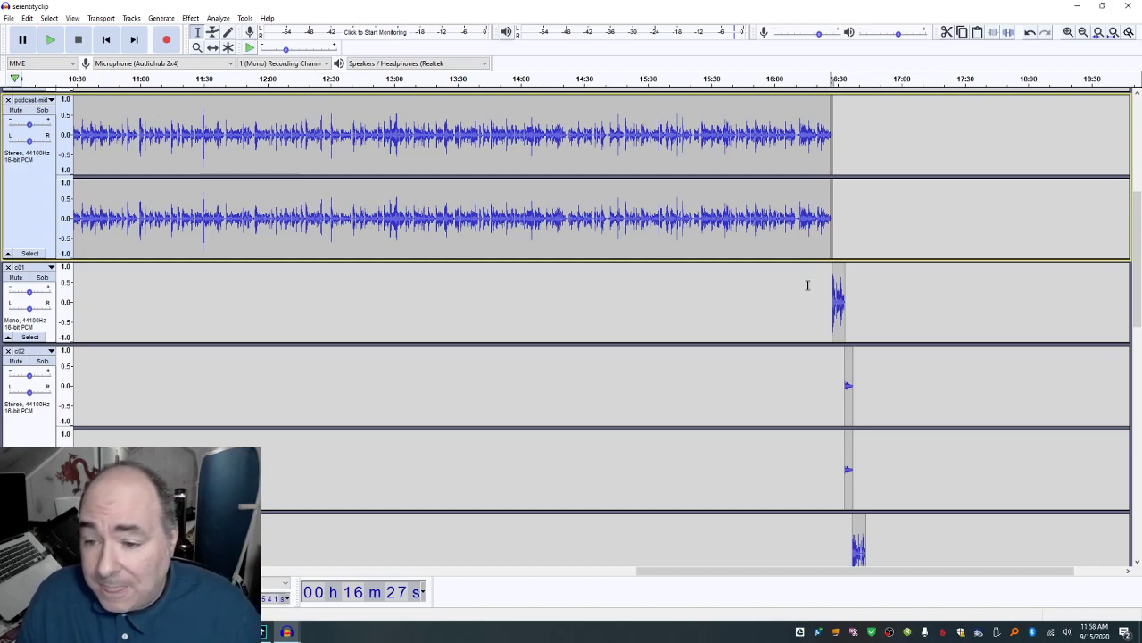
{"action": "key", "text": "space"}
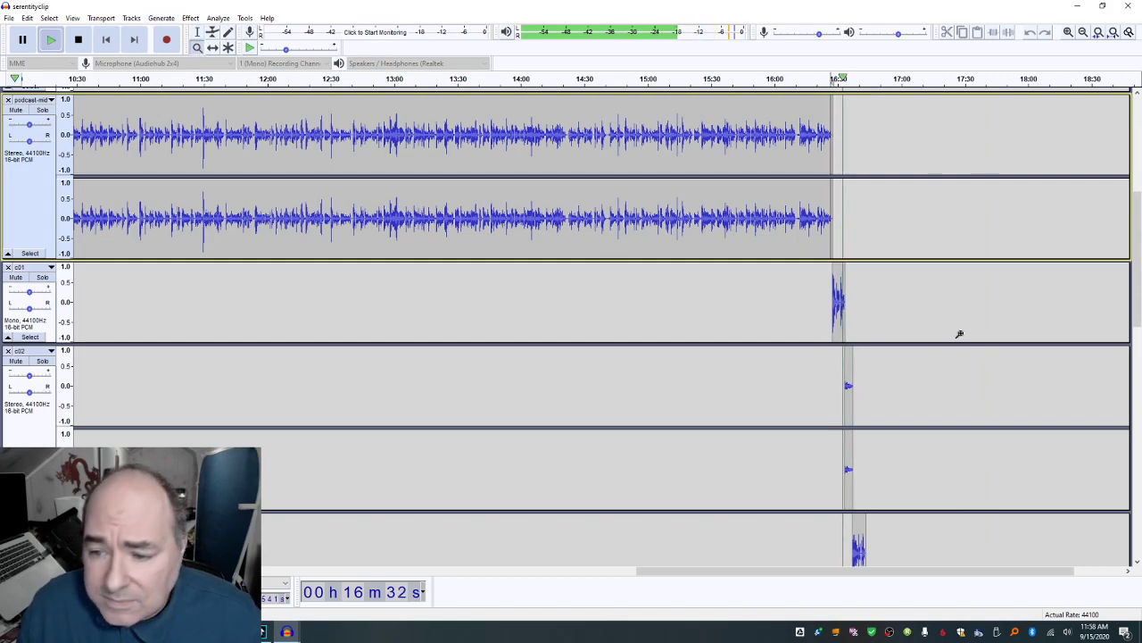
{"action": "left_click", "coordinate": [997, 423]}
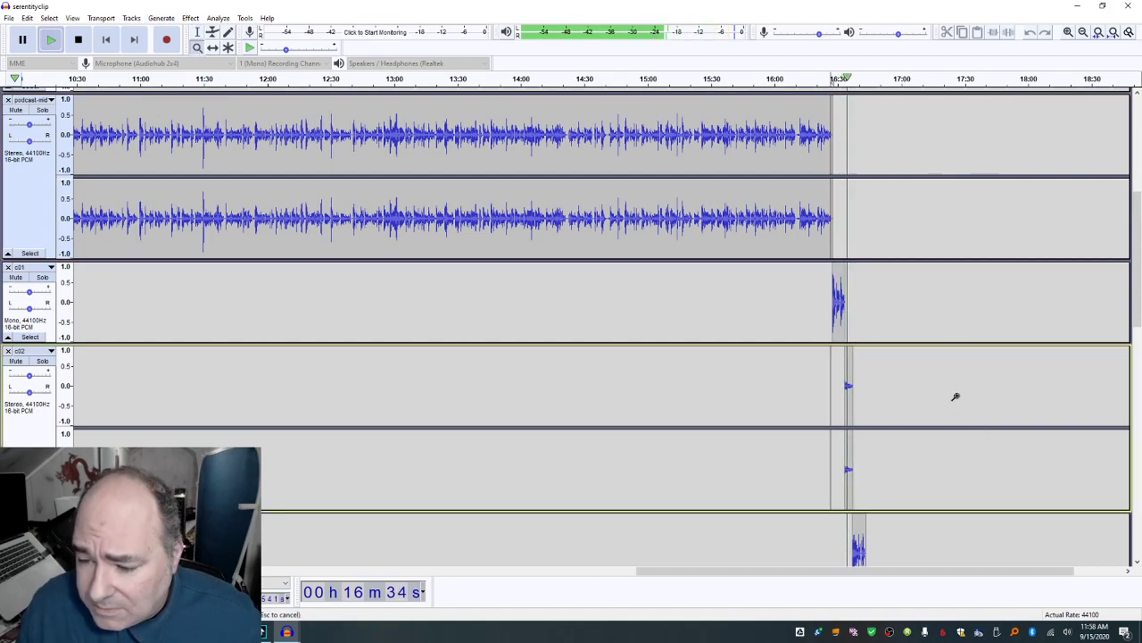
{"action": "scroll", "coordinate": [949, 392], "scroll_direction": "up", "scroll_amount": 3, "text": "ctrl"}
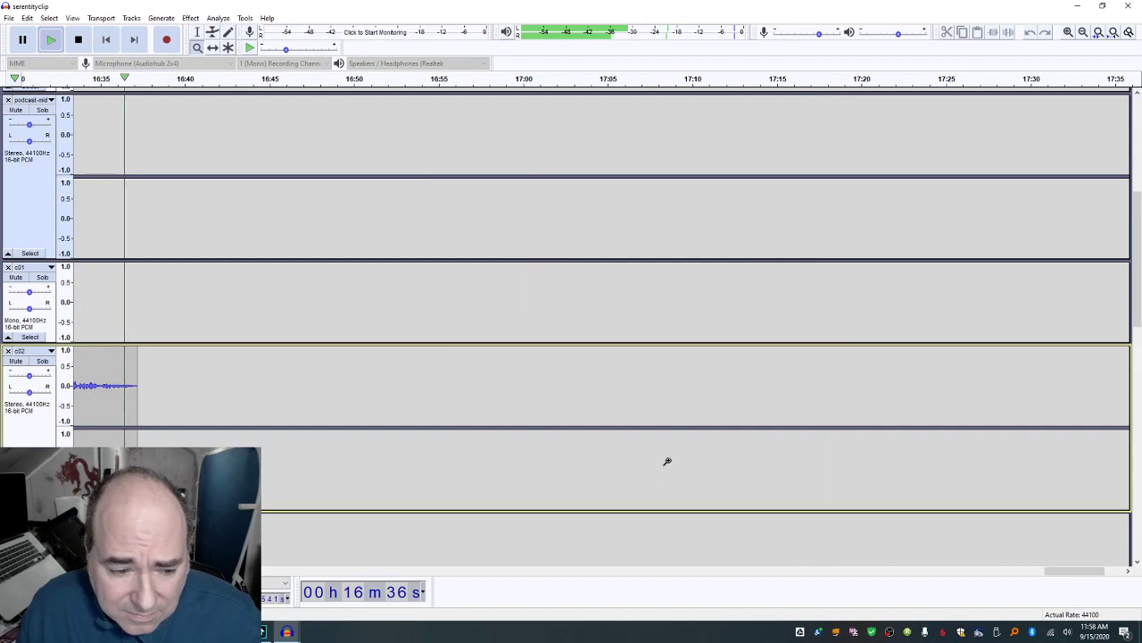
{"action": "scroll", "coordinate": [666, 455], "scroll_direction": "down", "scroll_amount": 3}
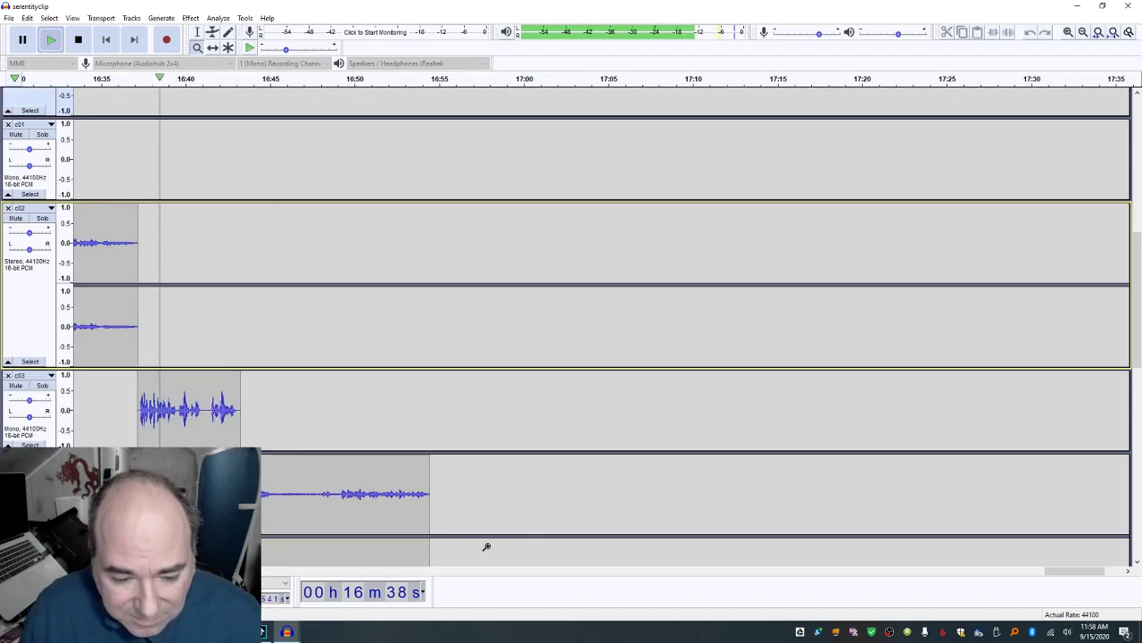
{"action": "left_click_drag", "start_coordinate": [1085, 573], "coordinate": [1071, 576]}
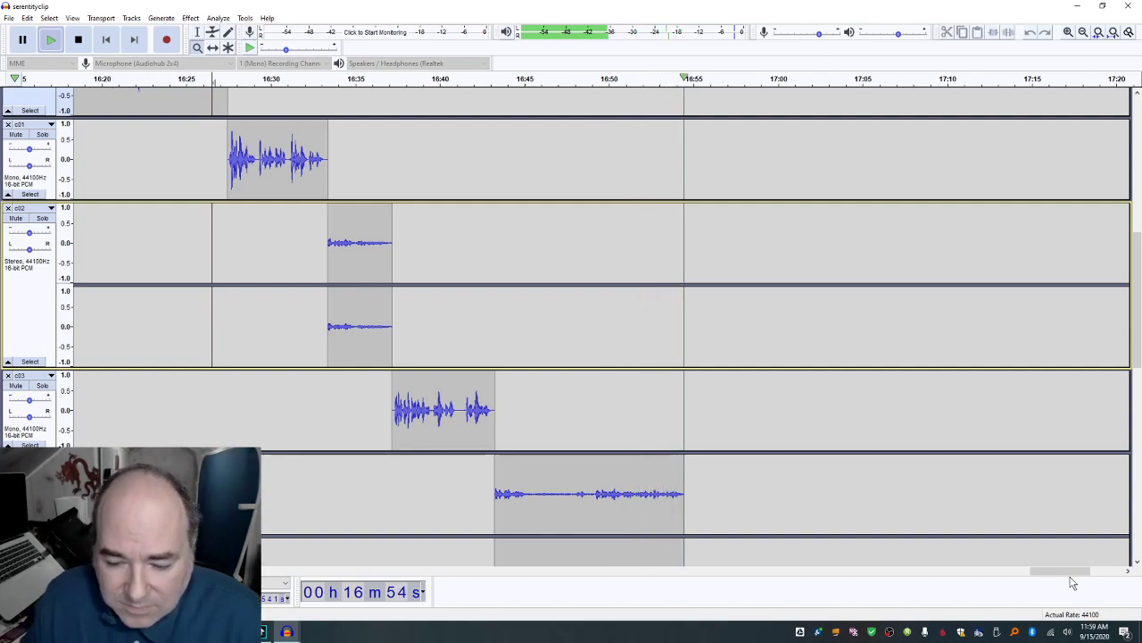
{"action": "scroll", "coordinate": [646, 354], "scroll_direction": "down", "scroll_amount": 4}
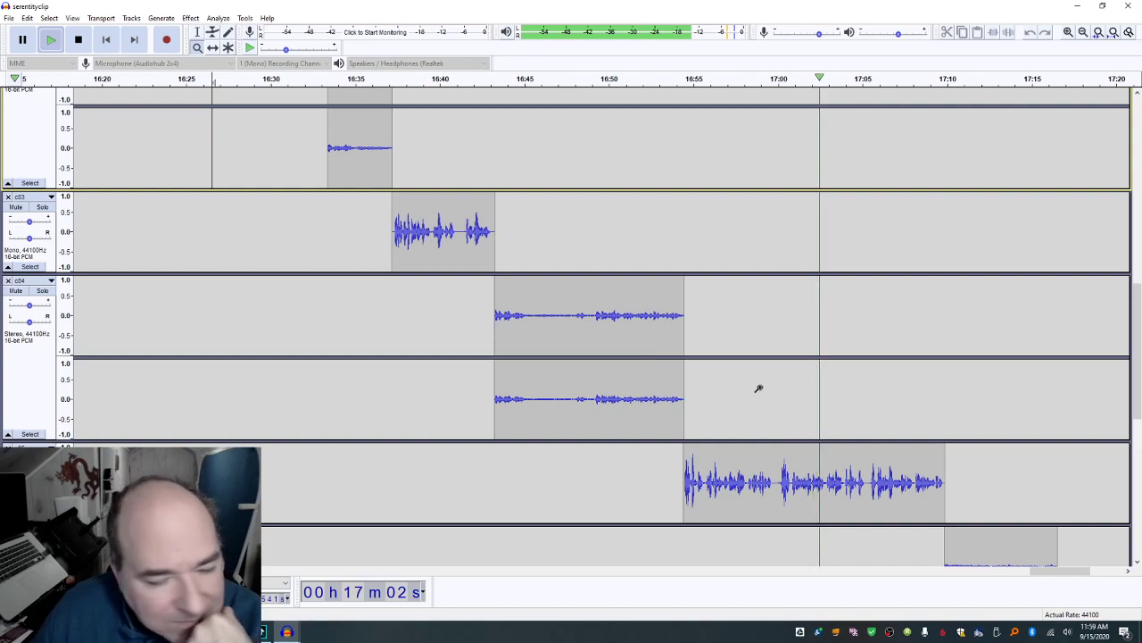
{"action": "scroll", "coordinate": [795, 401], "scroll_direction": "down", "scroll_amount": 2}
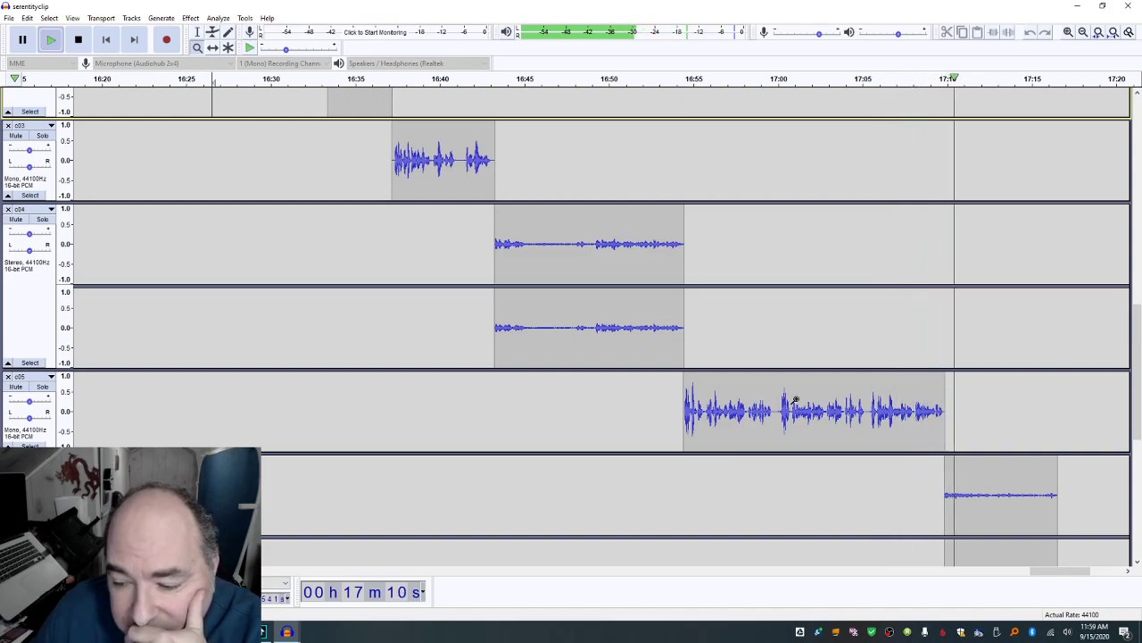
{"action": "scroll", "coordinate": [899, 430], "scroll_direction": "down", "scroll_amount": 4}
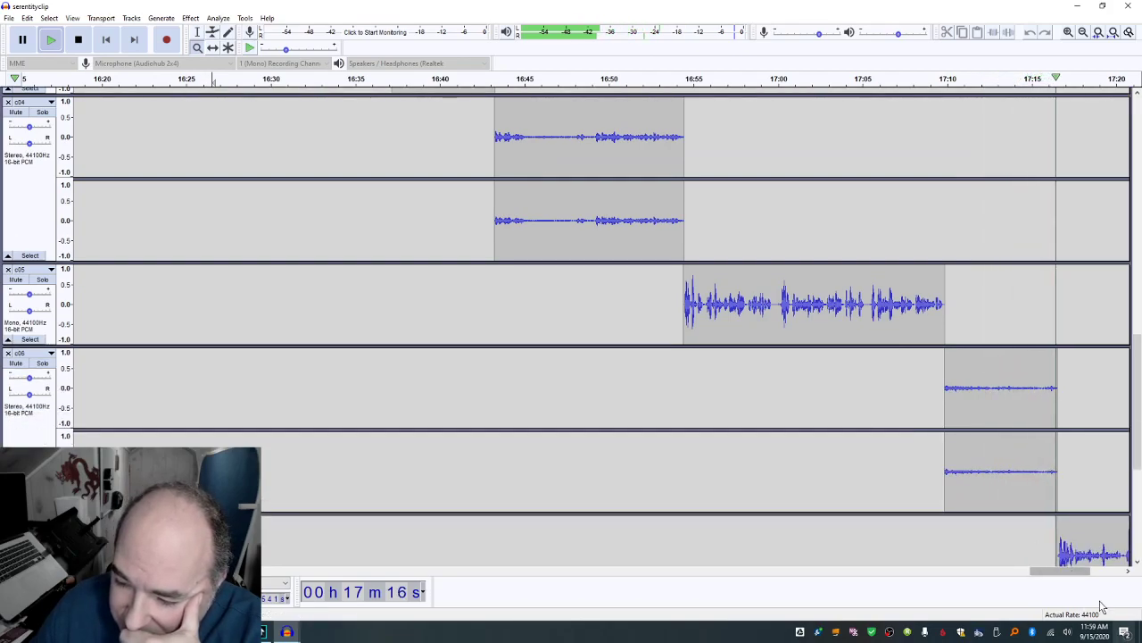
{"action": "left_click_drag", "start_coordinate": [1062, 572], "coordinate": [1088, 574]}
{"action": "scroll", "coordinate": [721, 421], "scroll_direction": "down", "scroll_amount": 3}
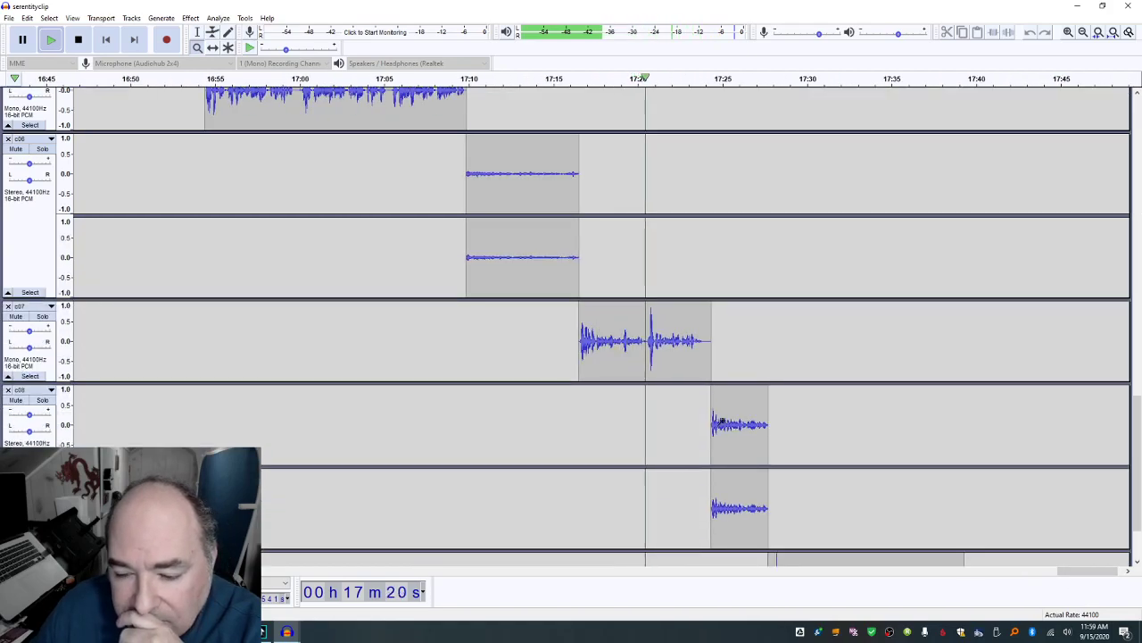
{"action": "scroll", "coordinate": [721, 421], "scroll_direction": "down", "scroll_amount": 1}
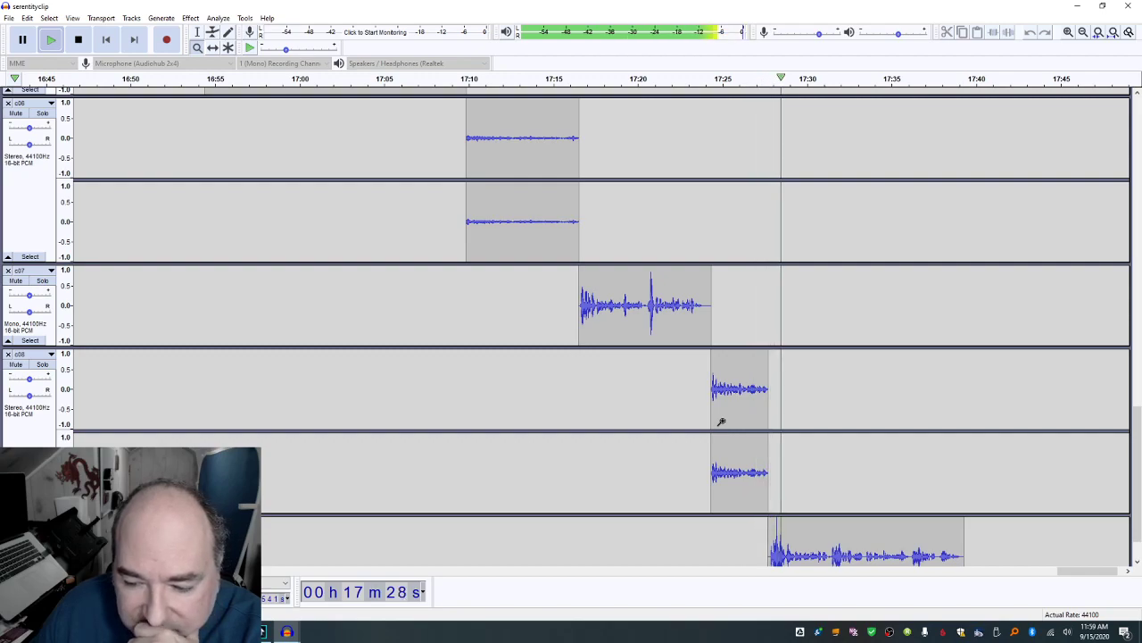
{"action": "scroll", "coordinate": [765, 433], "scroll_direction": "down", "scroll_amount": 1}
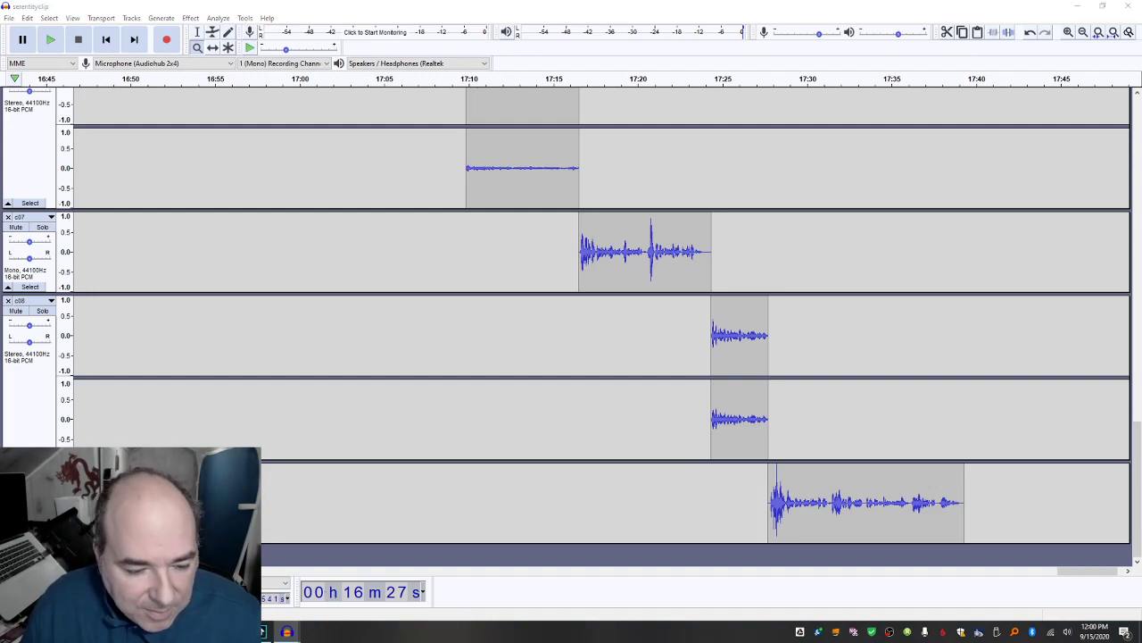
Step: Preview Podcast-innerending.wav, then import it into the Audacity project
{"action": "left_click", "coordinate": [205, 632]}
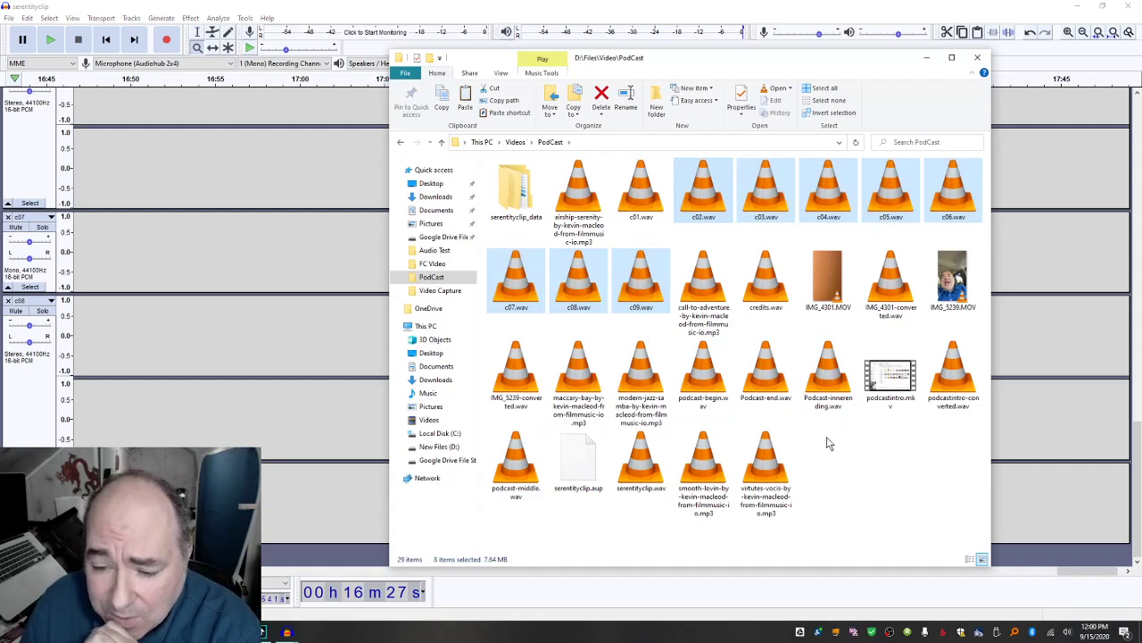
{"action": "left_click", "coordinate": [823, 381]}
{"action": "double_click", "coordinate": [823, 381]}
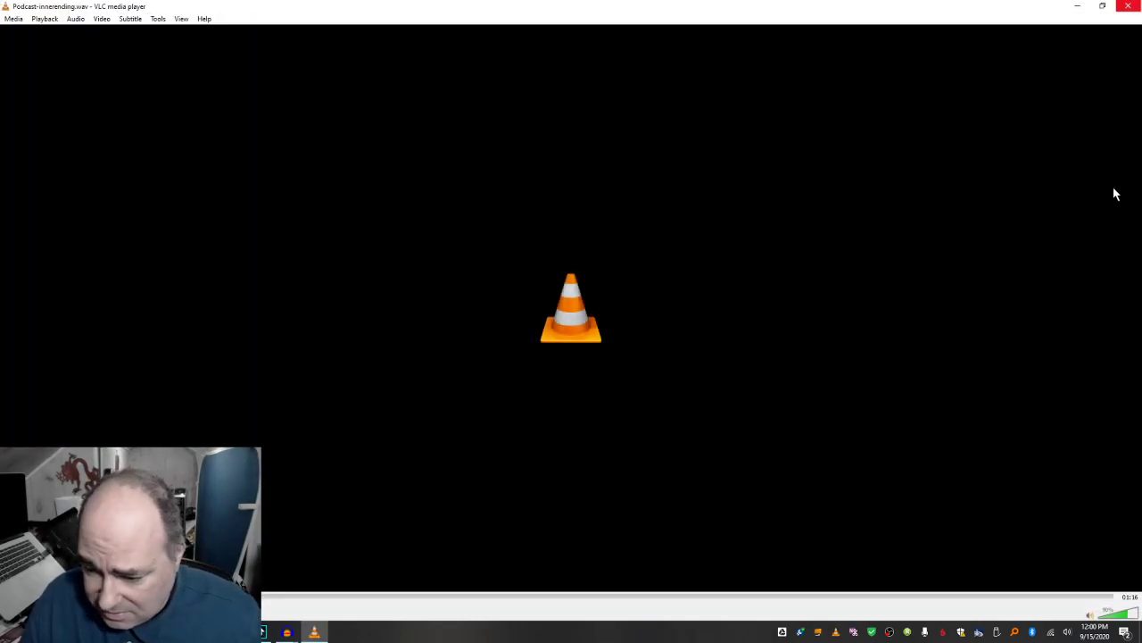
{"action": "left_click", "coordinate": [1093, 596]}
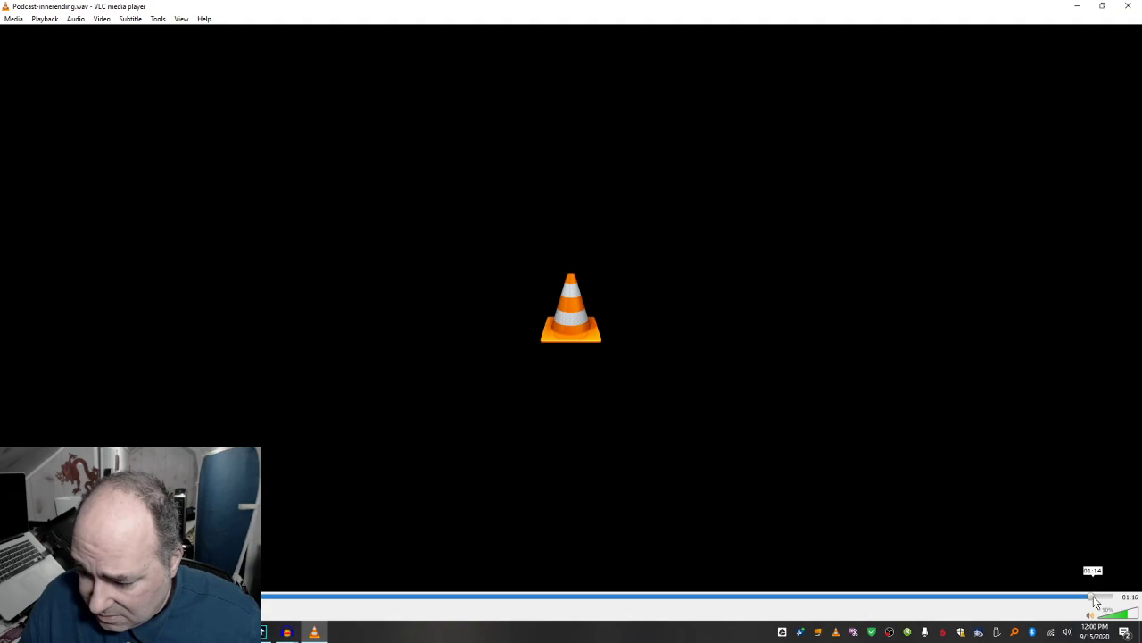
{"action": "left_click", "coordinate": [1129, 6]}
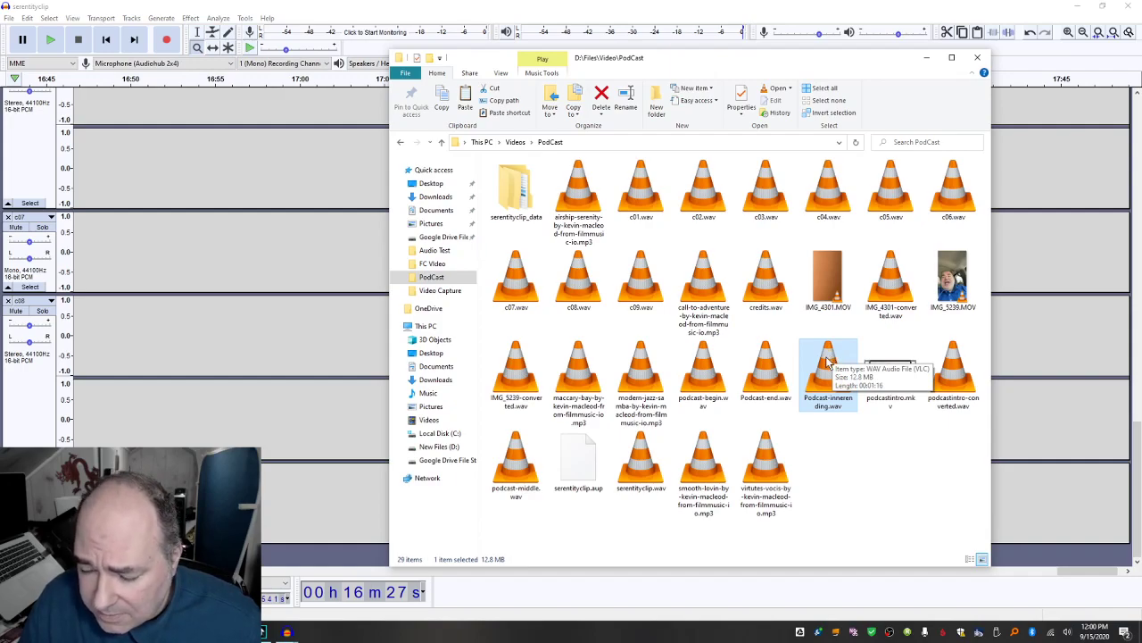
{"action": "left_click_drag", "start_coordinate": [828, 404], "coordinate": [342, 550]}
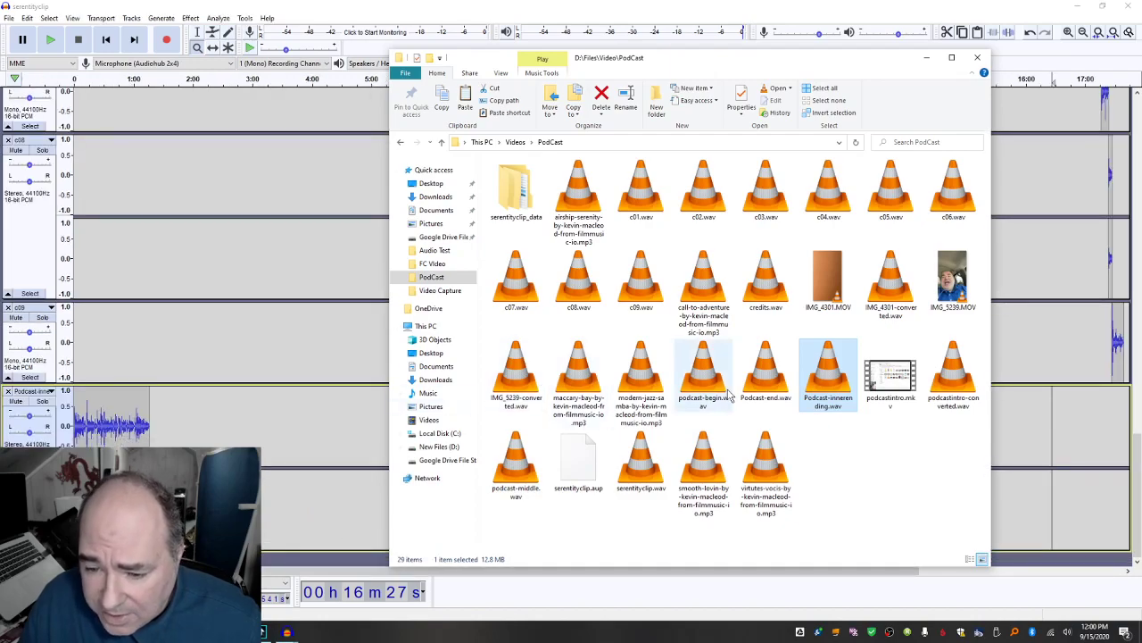
Step: Preview Podcast-end.wav, then import it, serenityclip.wav and credits.wav as new tracks
{"action": "double_click", "coordinate": [772, 377]}
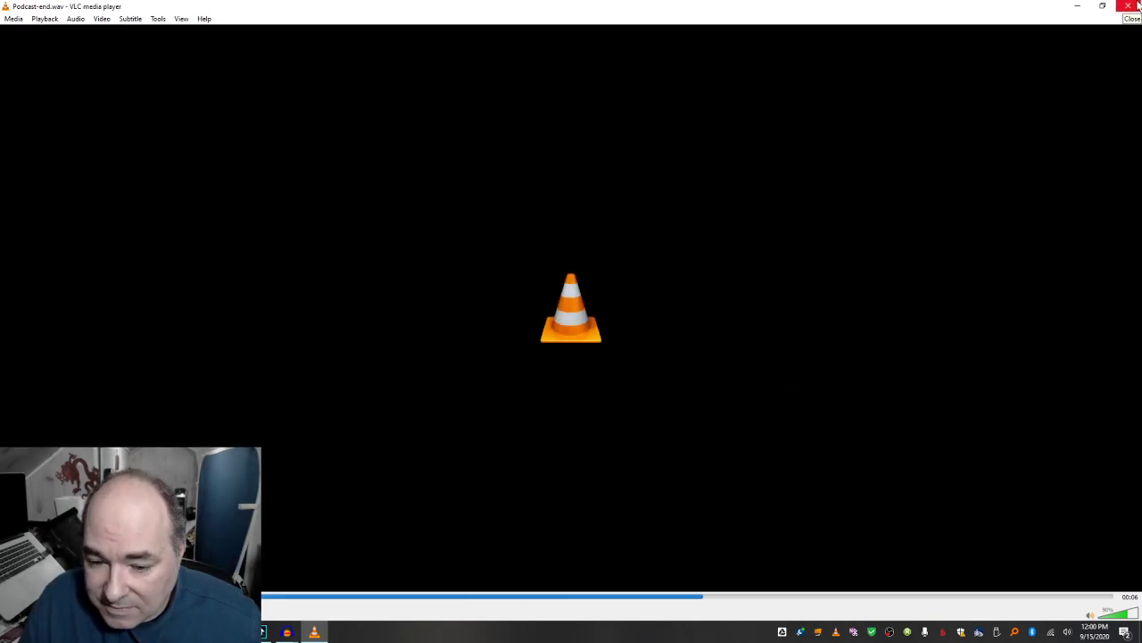
{"action": "left_click", "coordinate": [1137, 6]}
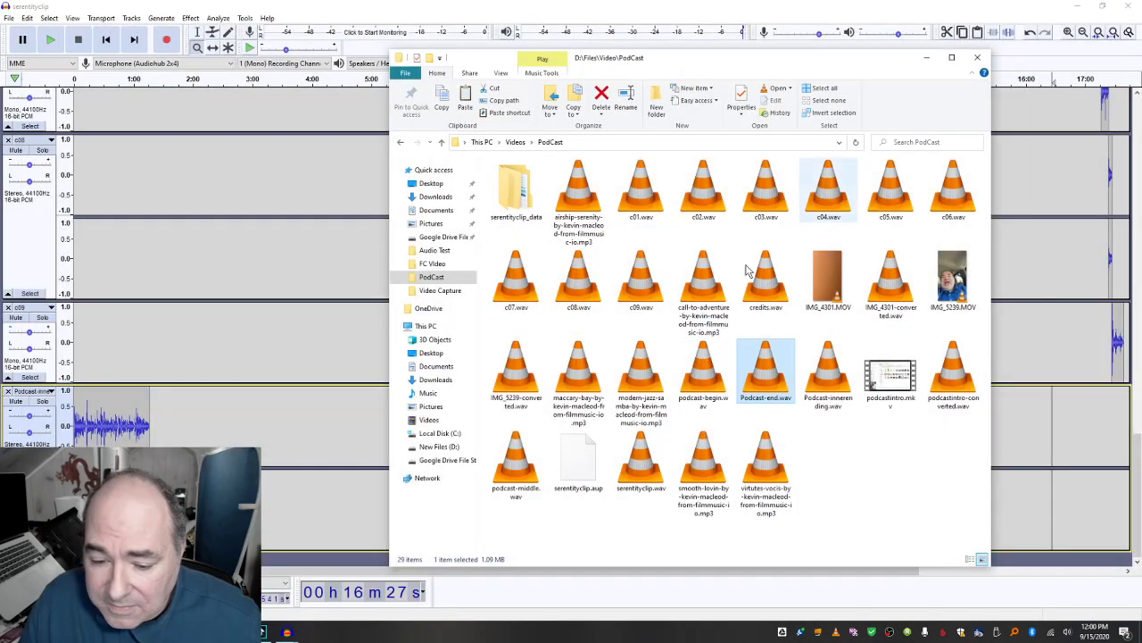
{"action": "left_click_drag", "start_coordinate": [757, 373], "coordinate": [268, 553]}
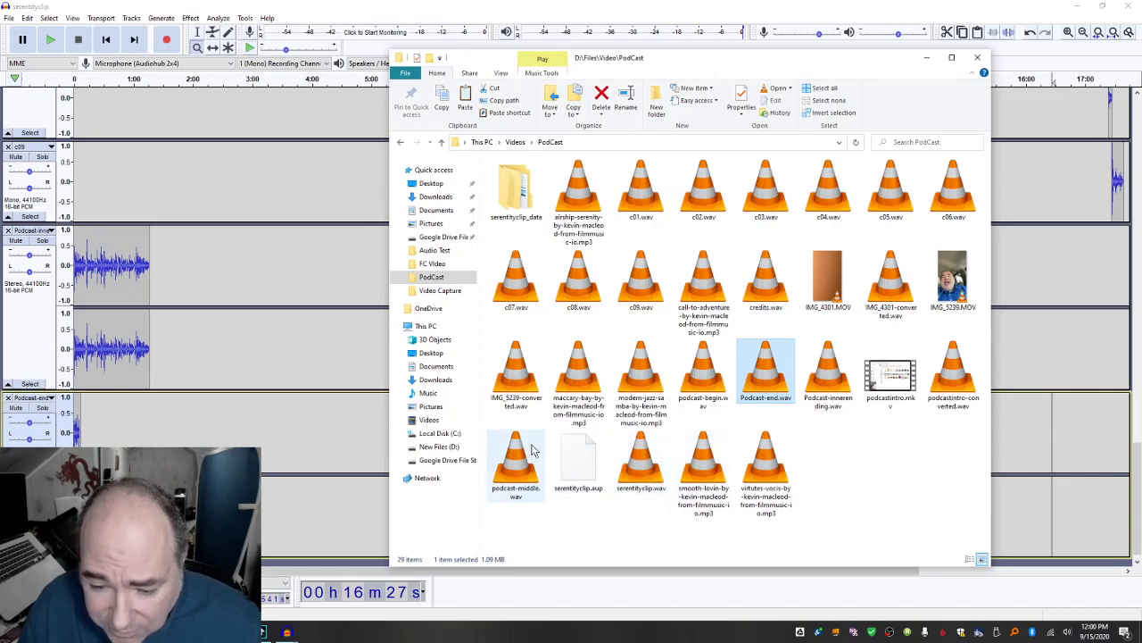
{"action": "left_click_drag", "start_coordinate": [643, 457], "coordinate": [326, 556]}
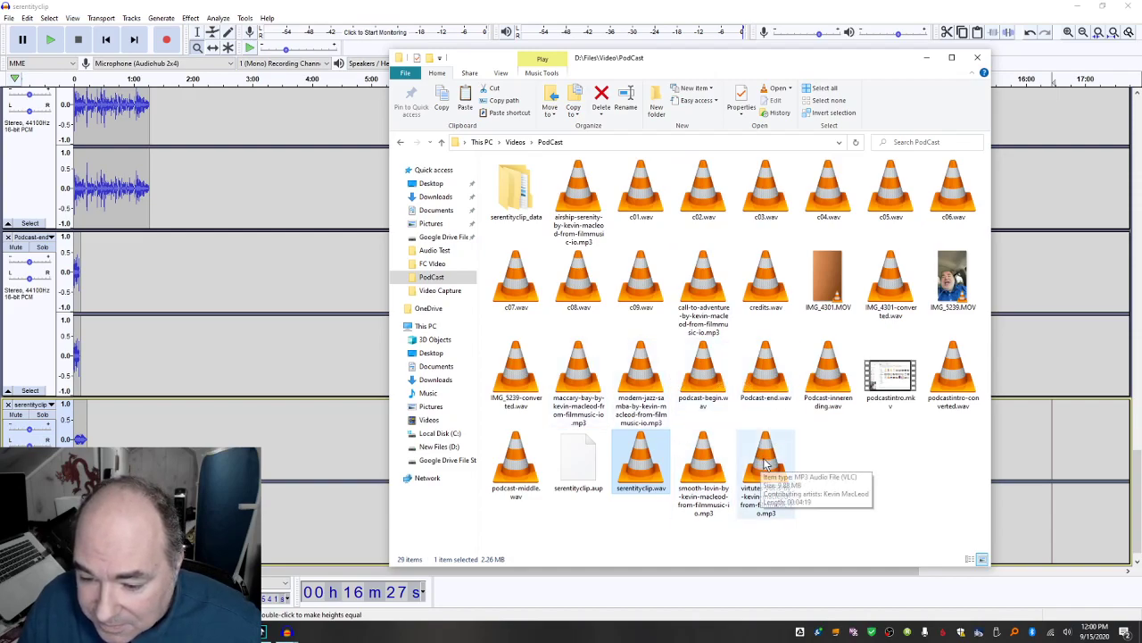
{"action": "left_click_drag", "start_coordinate": [766, 281], "coordinate": [356, 562]}
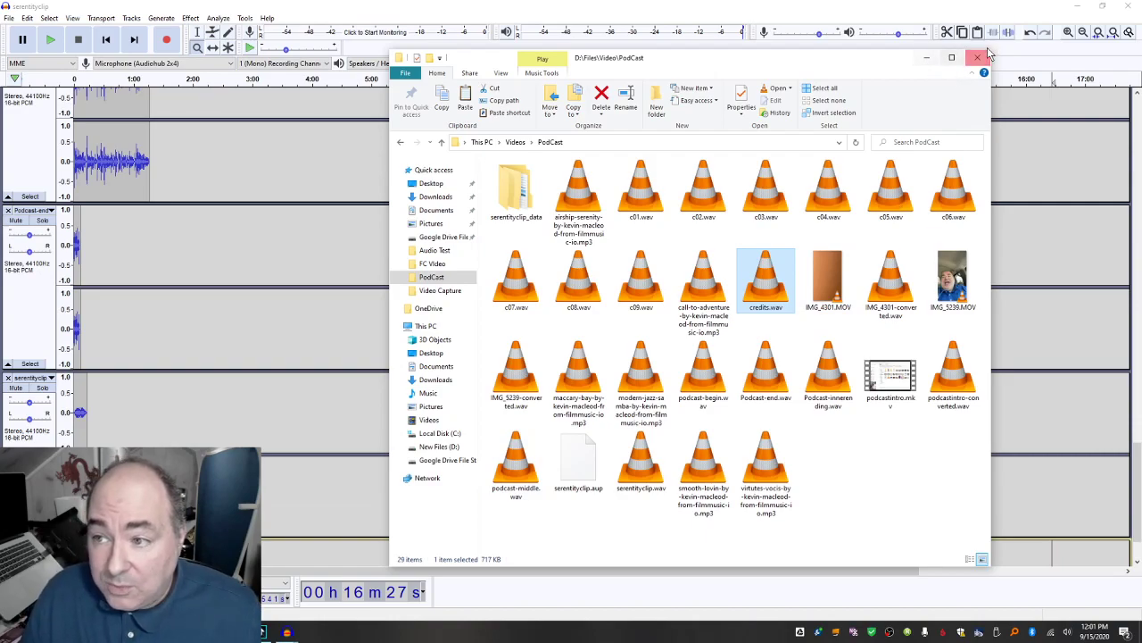
Step: Move the inner-ending music, Podcast-end, serenityclip and credits clips toward the timeline end
{"action": "left_click", "coordinate": [932, 61]}
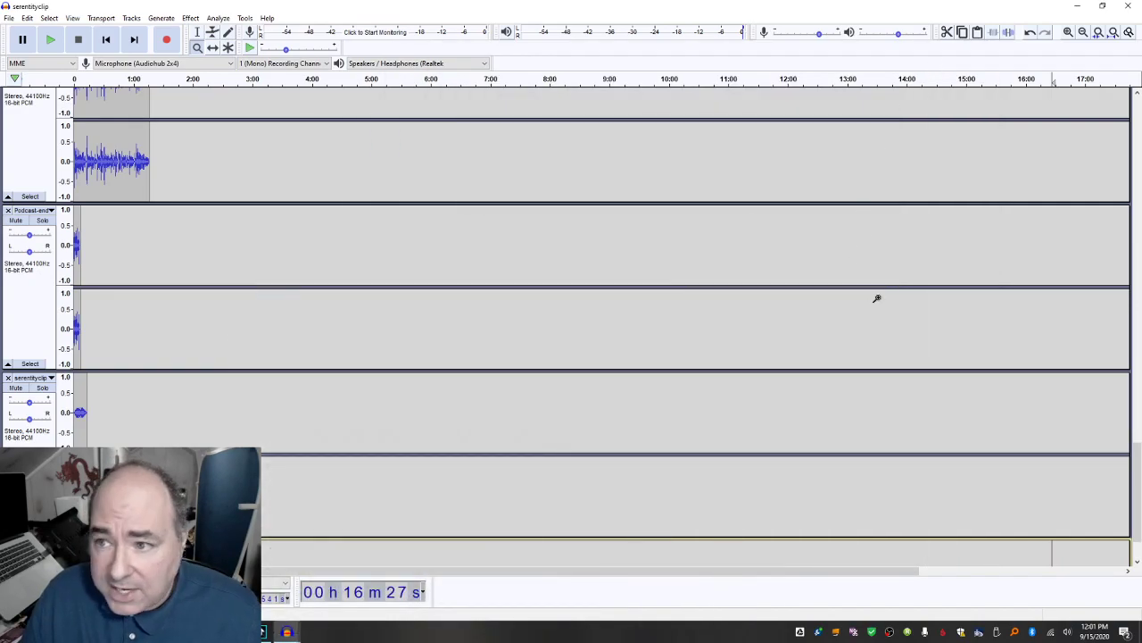
{"action": "scroll", "coordinate": [291, 236], "scroll_direction": "up", "scroll_amount": 5}
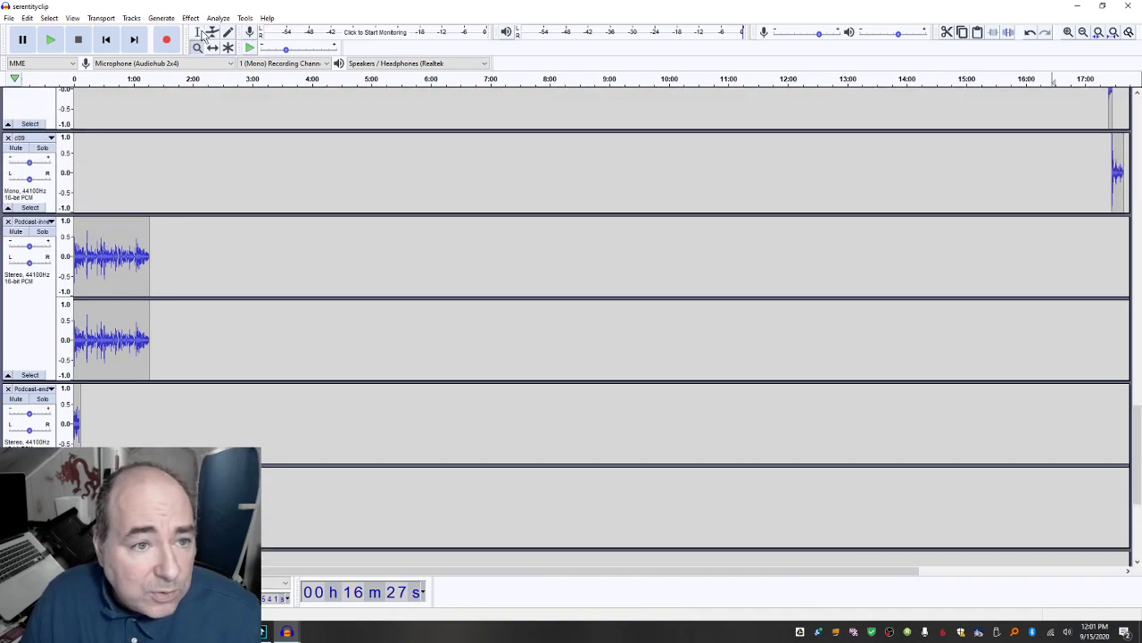
{"action": "left_click_drag", "start_coordinate": [106, 238], "coordinate": [1139, 295]}
{"action": "left_click", "coordinate": [226, 193]}
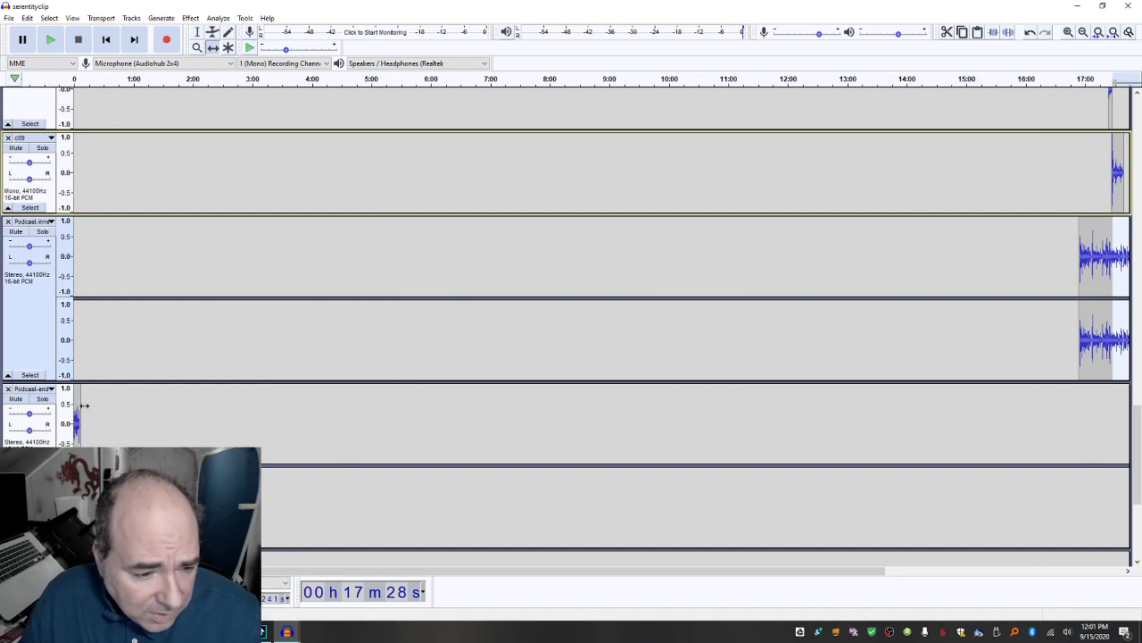
{"action": "left_click_drag", "start_coordinate": [78, 404], "coordinate": [1126, 446]}
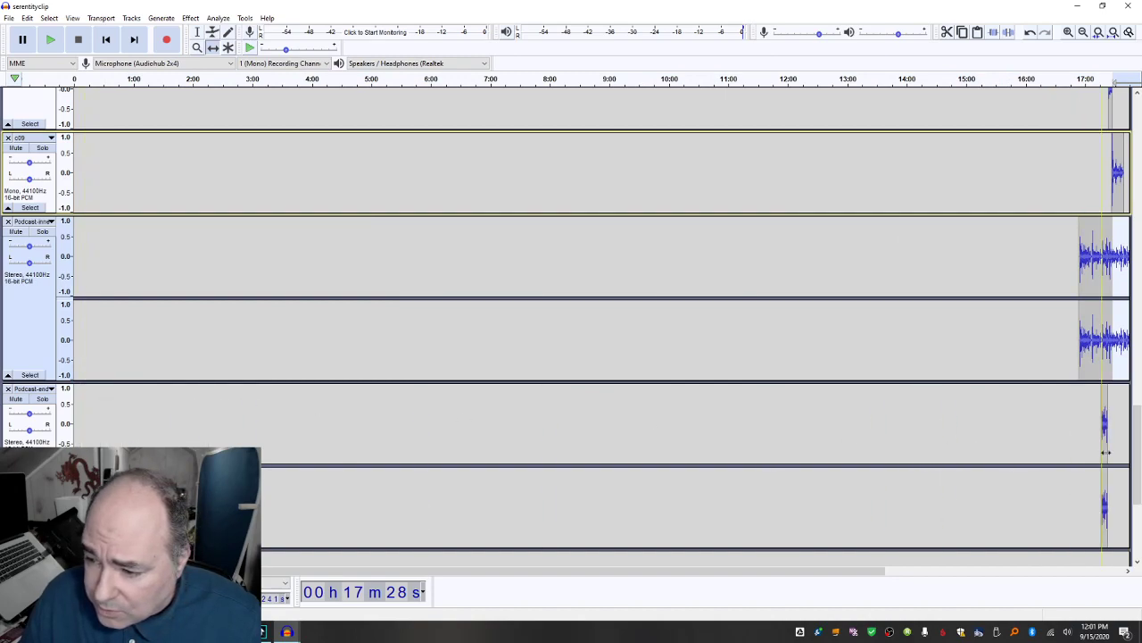
{"action": "scroll", "coordinate": [446, 473], "scroll_direction": "down", "scroll_amount": 4}
{"action": "left_click_drag", "start_coordinate": [80, 411], "coordinate": [1121, 412]}
{"action": "scroll", "coordinate": [271, 476], "scroll_direction": "down", "scroll_amount": 2}
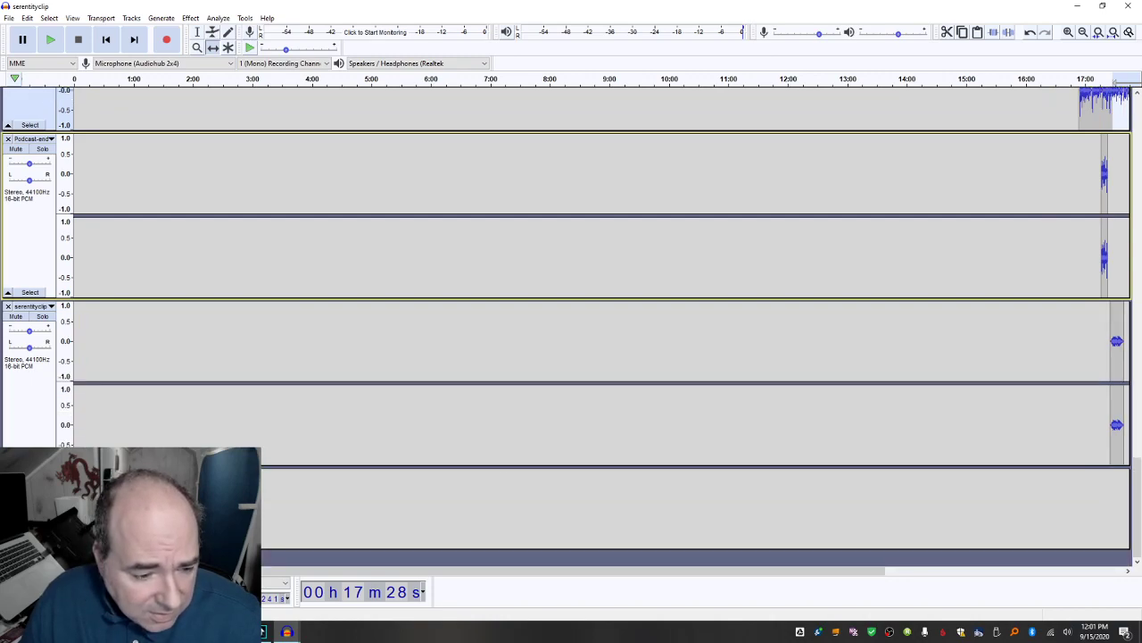
{"action": "left_click_drag", "start_coordinate": [730, 480], "coordinate": [1127, 504]}
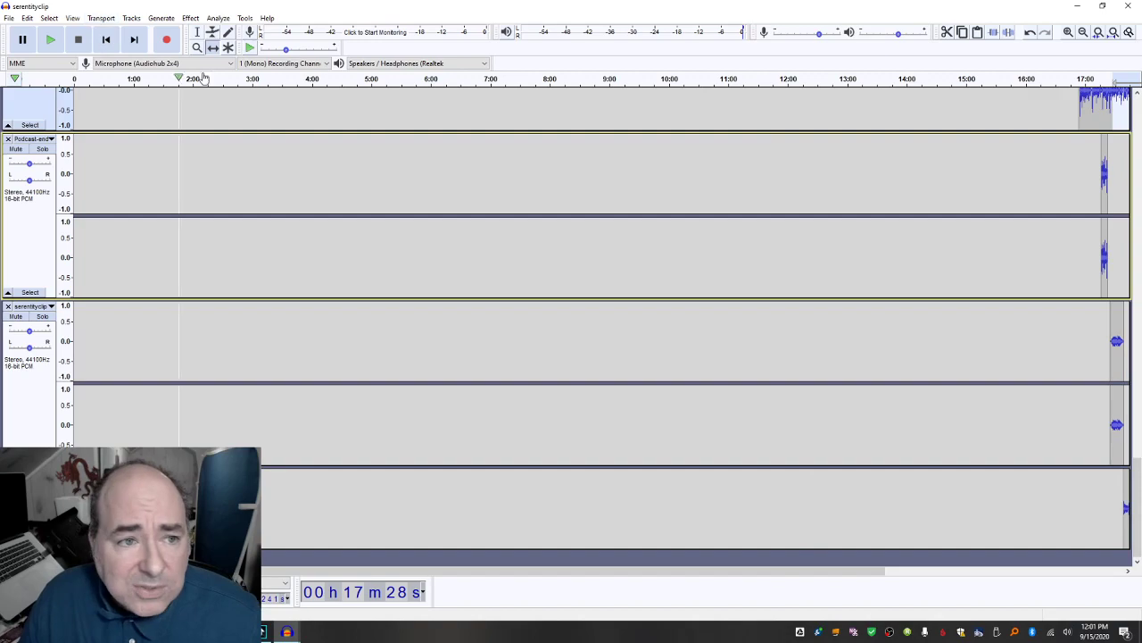
Step: Place the inner-ending music right after c09 and serenityclip near 18:52
{"action": "left_click", "coordinate": [1059, 247]}
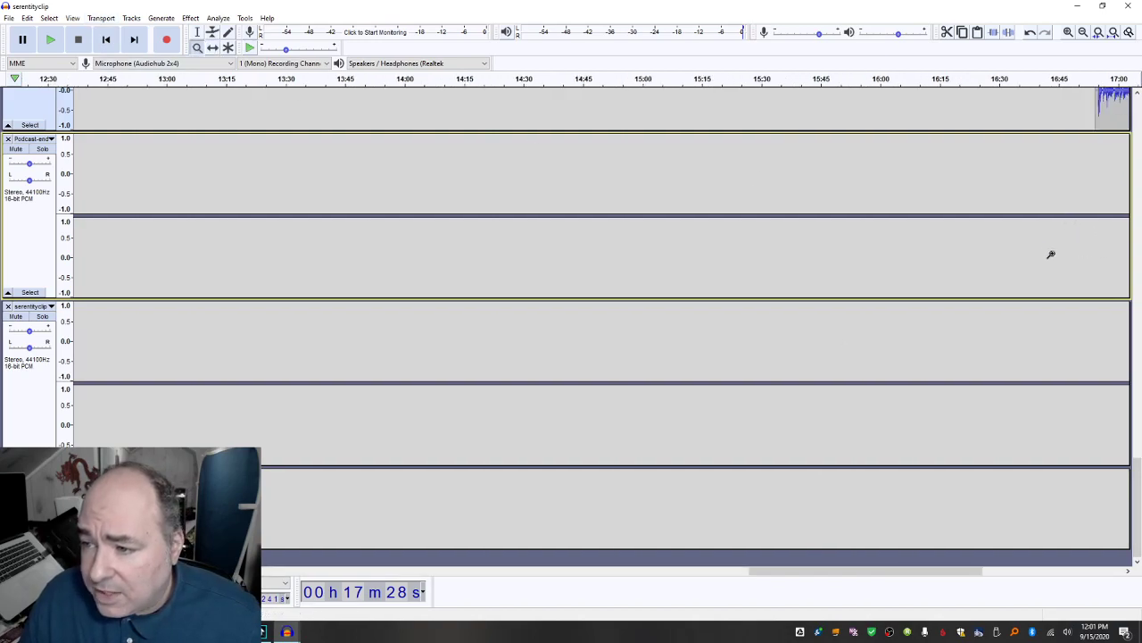
{"action": "left_click_drag", "start_coordinate": [921, 571], "coordinate": [1078, 571]}
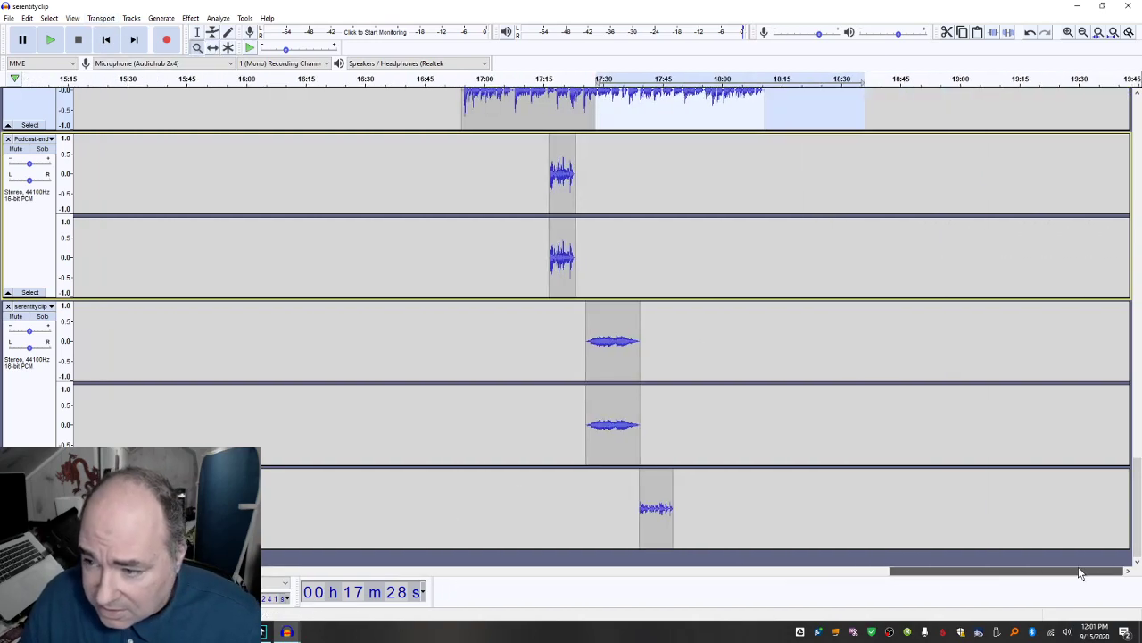
{"action": "scroll", "coordinate": [841, 265], "scroll_direction": "up", "scroll_amount": 6}
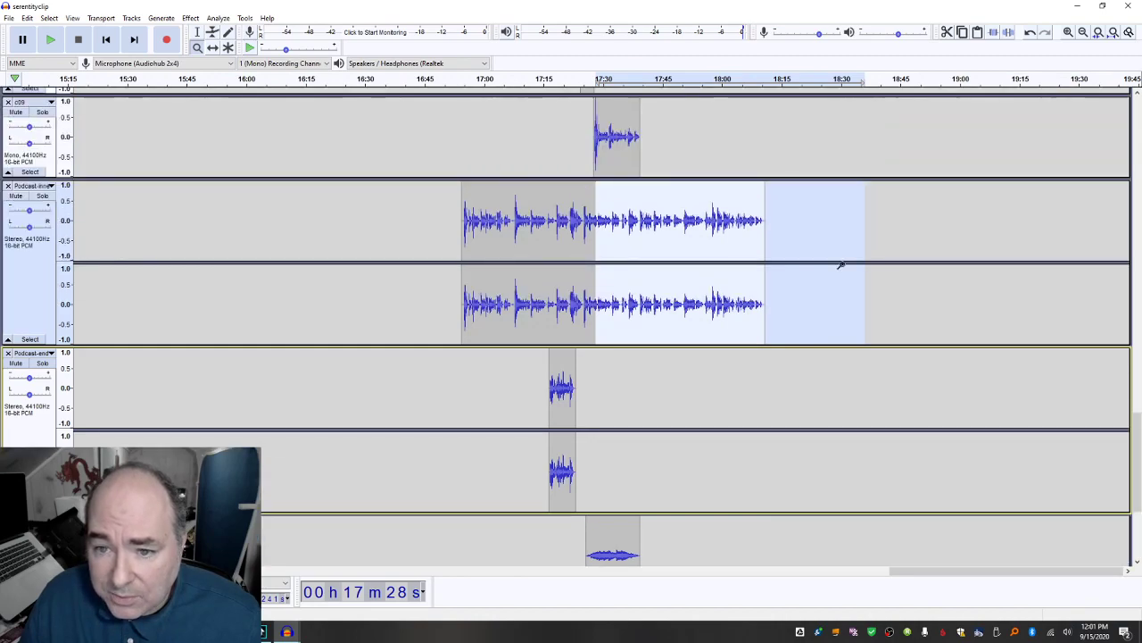
{"action": "scroll", "coordinate": [837, 284], "scroll_direction": "up", "scroll_amount": 3}
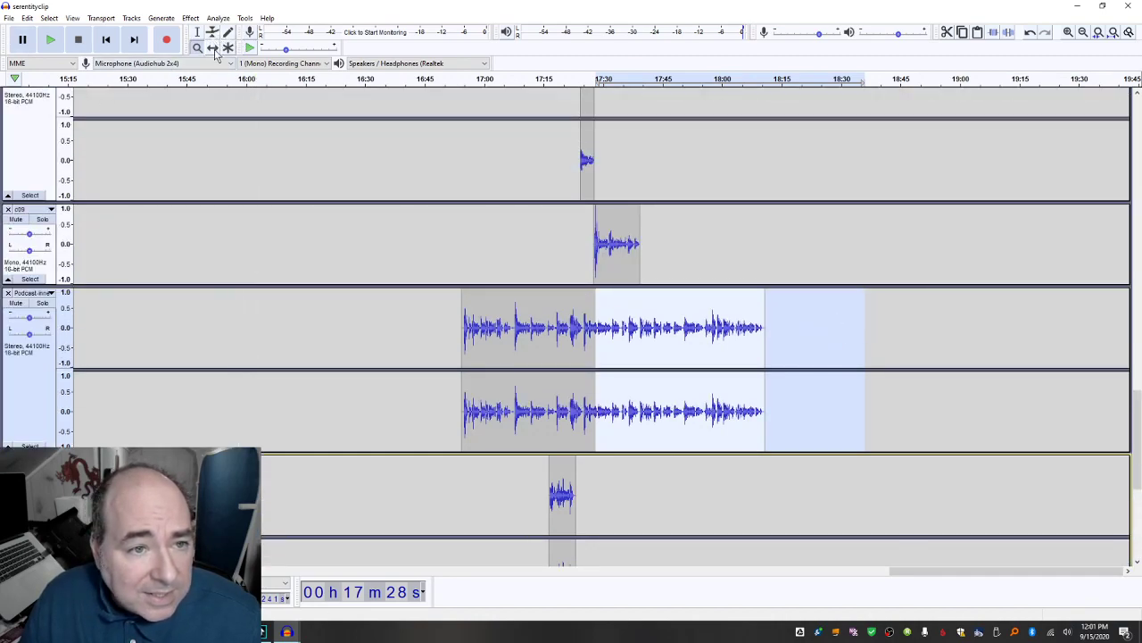
{"action": "left_click_drag", "start_coordinate": [544, 321], "coordinate": [723, 327]}
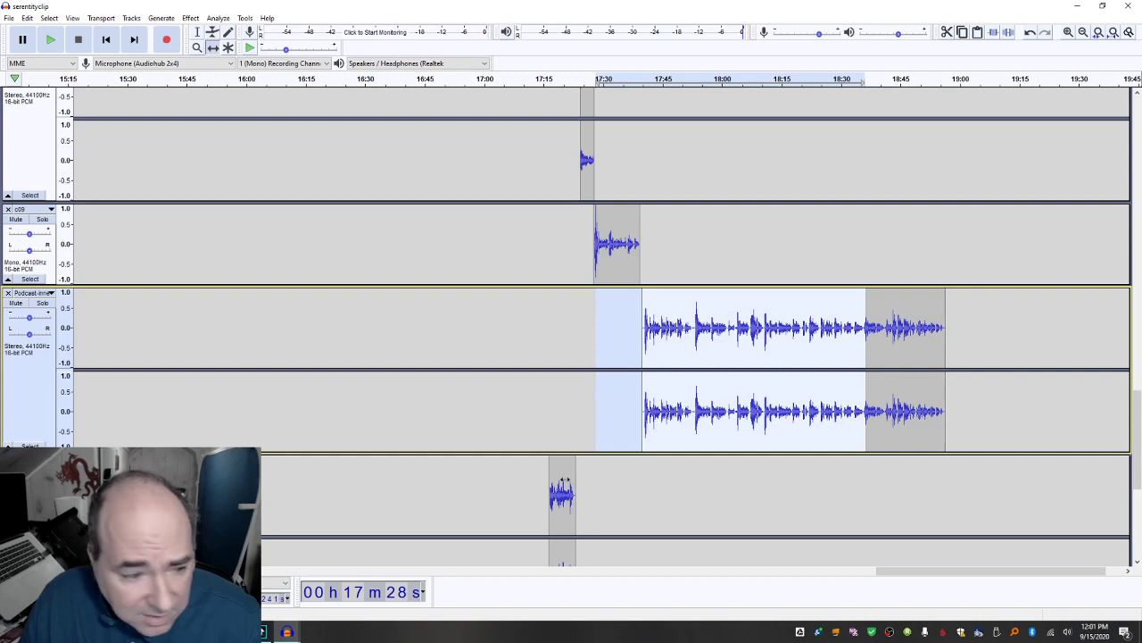
{"action": "left_click_drag", "start_coordinate": [563, 483], "coordinate": [956, 455]}
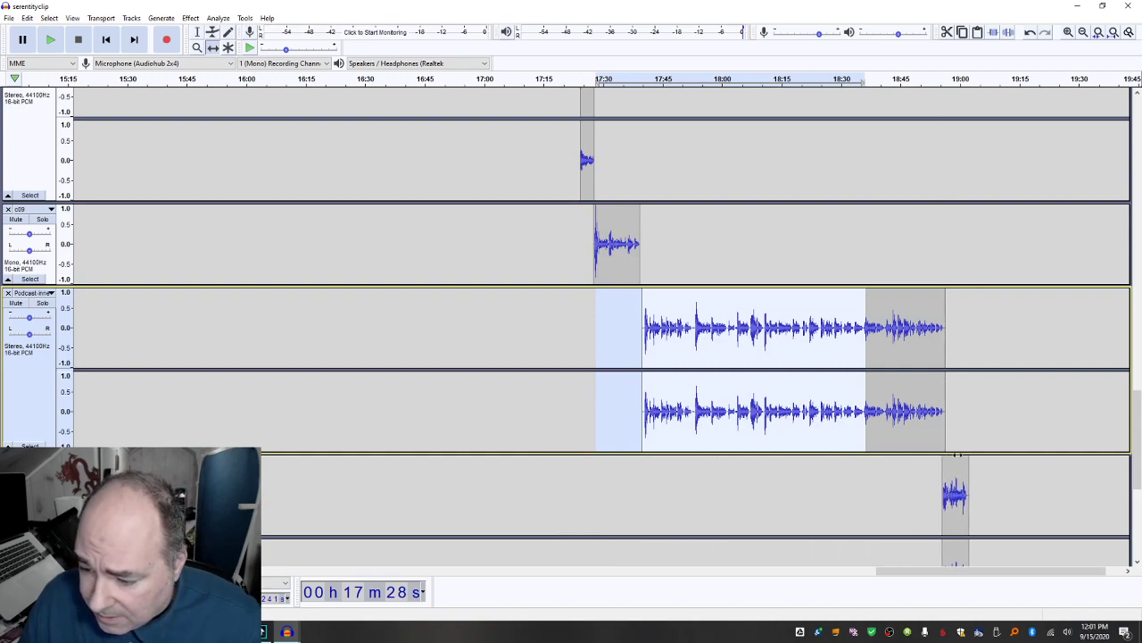
{"action": "scroll", "coordinate": [956, 455], "scroll_direction": "down", "scroll_amount": 5}
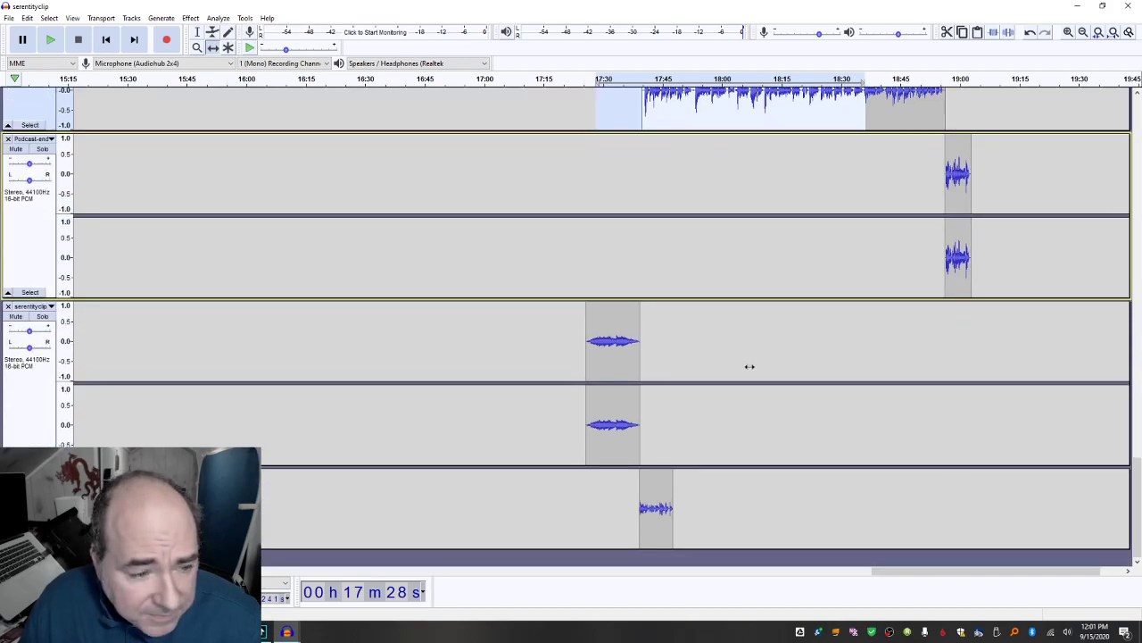
{"action": "left_click_drag", "start_coordinate": [619, 314], "coordinate": [943, 317]}
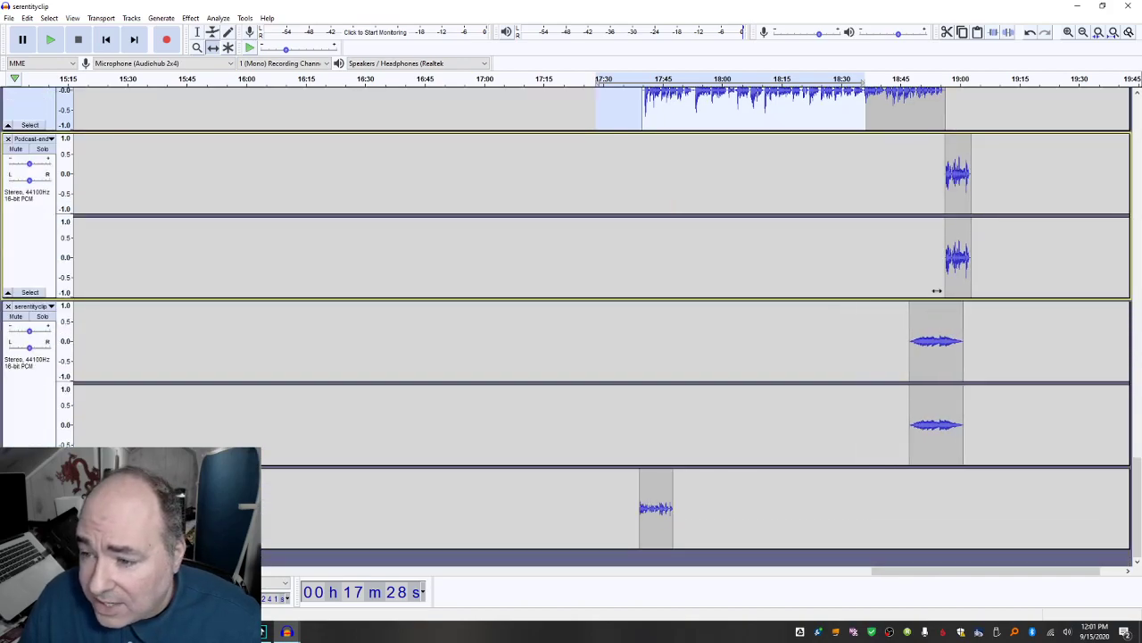
Step: Set Podcast-end near 19:10 and credits near 19:17, then play from about 18:43
{"action": "left_click_drag", "start_coordinate": [958, 148], "coordinate": [1064, 149]}
{"action": "left_click_drag", "start_coordinate": [936, 327], "coordinate": [964, 337]}
{"action": "left_click_drag", "start_coordinate": [1060, 143], "coordinate": [992, 143]}
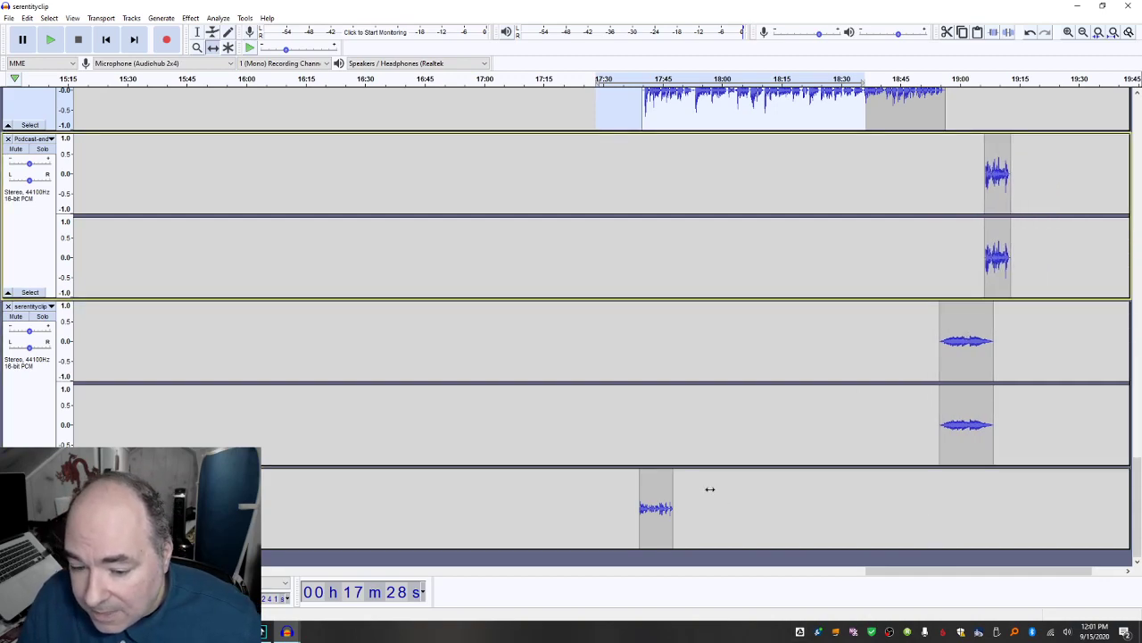
{"action": "left_click_drag", "start_coordinate": [665, 491], "coordinate": [1017, 495]}
{"action": "left_click", "coordinate": [880, 166]}
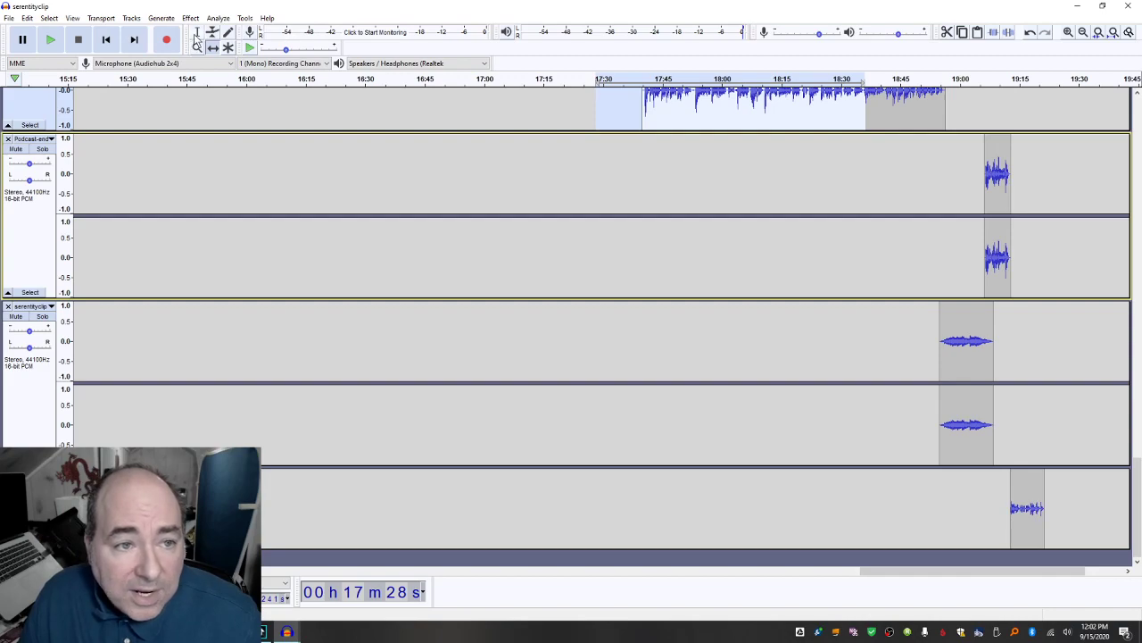
{"action": "left_click", "coordinate": [897, 116]}
{"action": "key", "text": "space"}
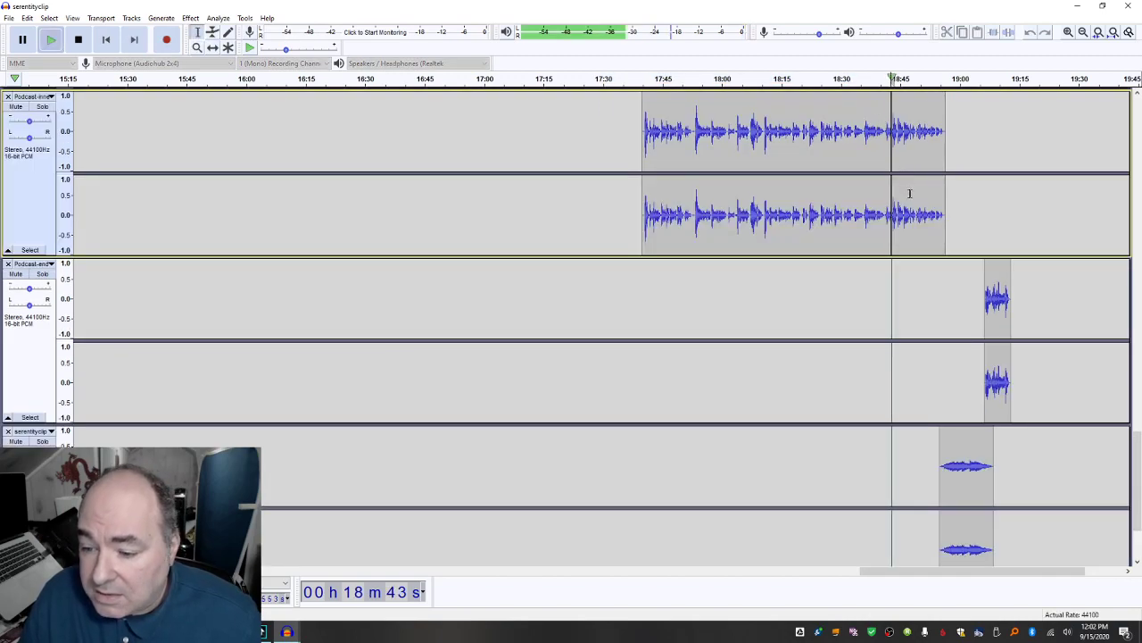
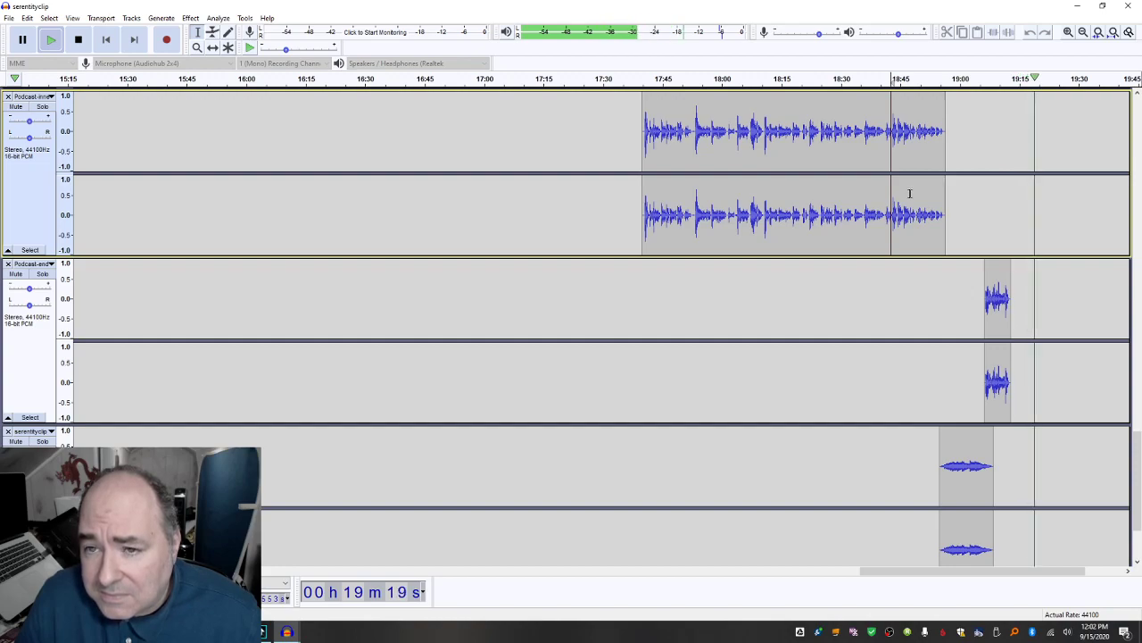
Step: Shift the Podcast-end clip slightly earlier and snap the bottom clip to its end
{"action": "key", "text": "space"}
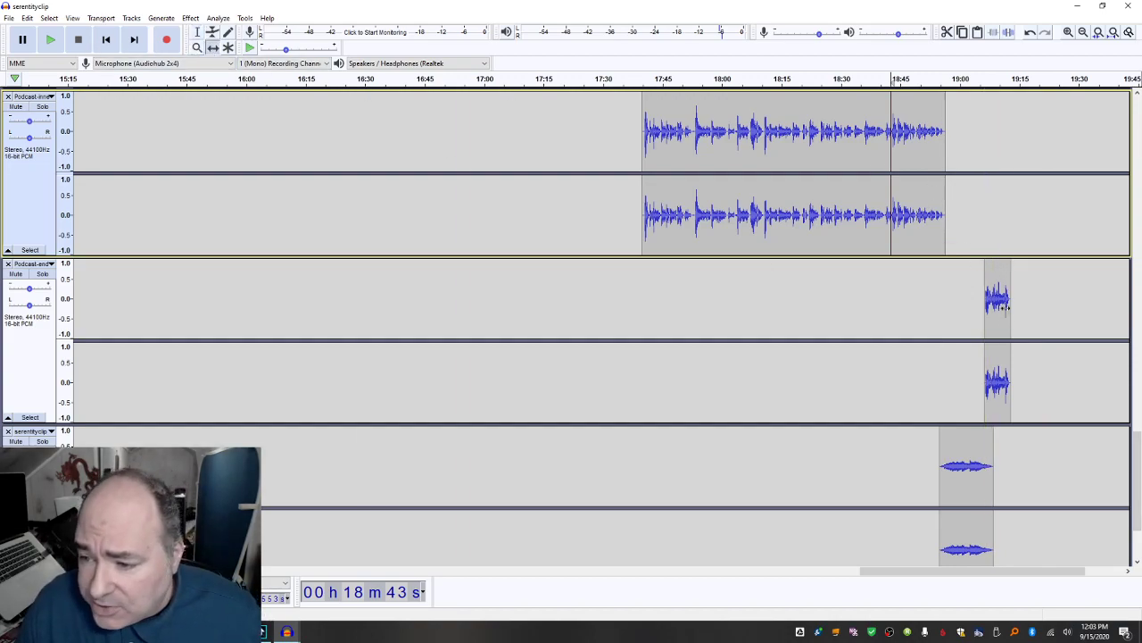
{"action": "left_click_drag", "start_coordinate": [1001, 271], "coordinate": [989, 271]}
{"action": "scroll", "coordinate": [989, 350], "scroll_direction": "down", "scroll_amount": 3}
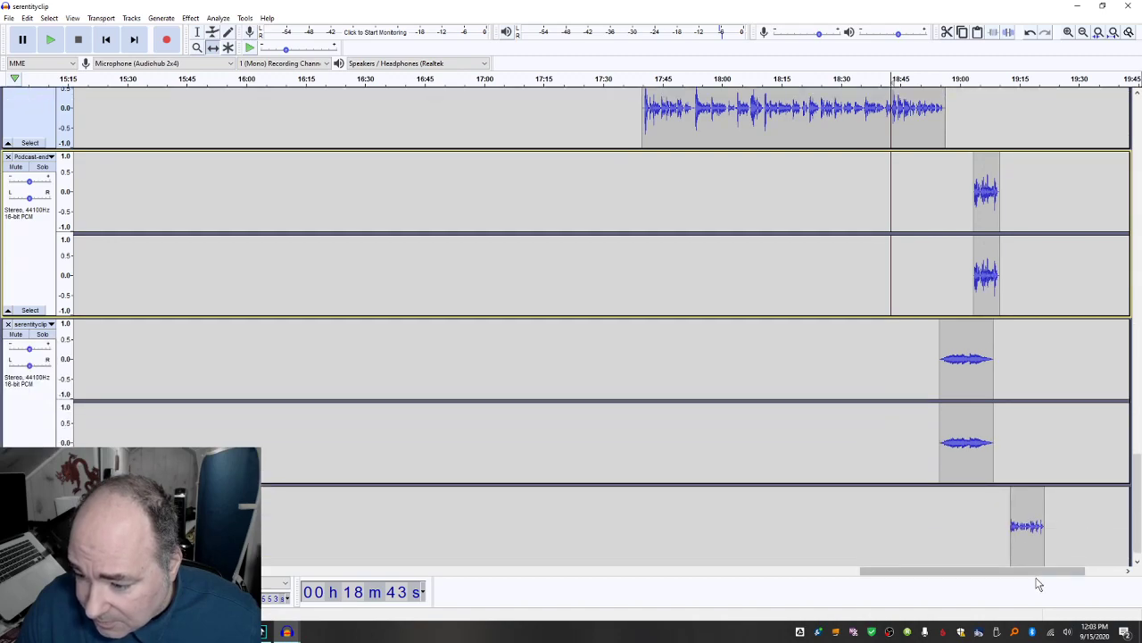
{"action": "left_click_drag", "start_coordinate": [1027, 492], "coordinate": [1017, 491]}
{"action": "scroll", "coordinate": [1013, 207], "scroll_direction": "down", "scroll_amount": 1}
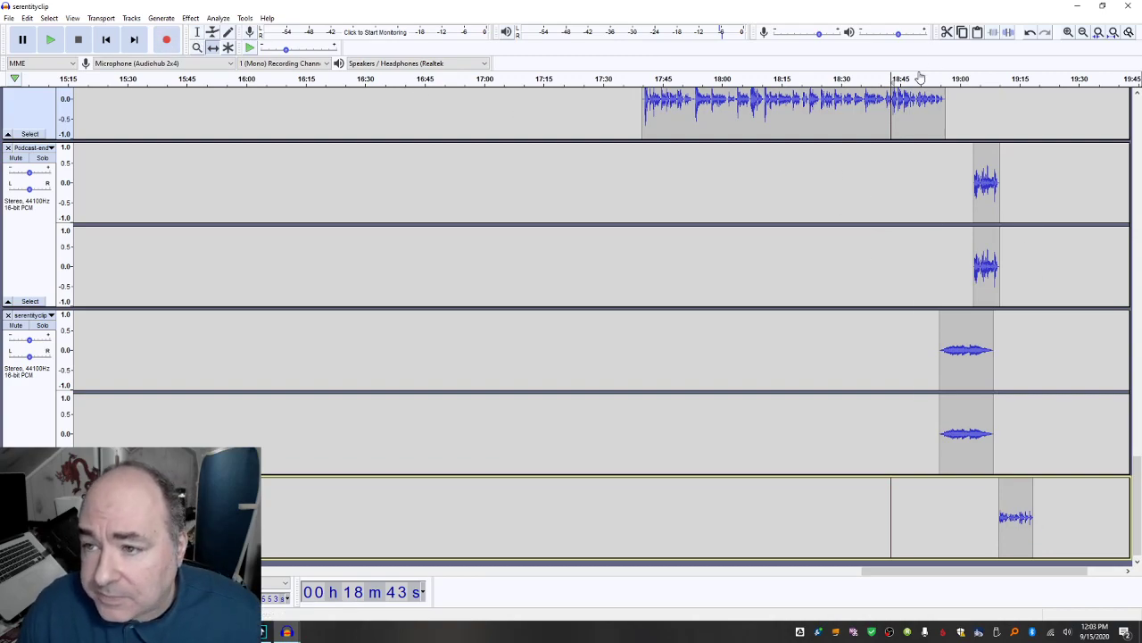
Step: Play the ending from near the podcast's end to check the alignment
{"action": "left_click", "coordinate": [941, 148]}
{"action": "key", "text": "space"}
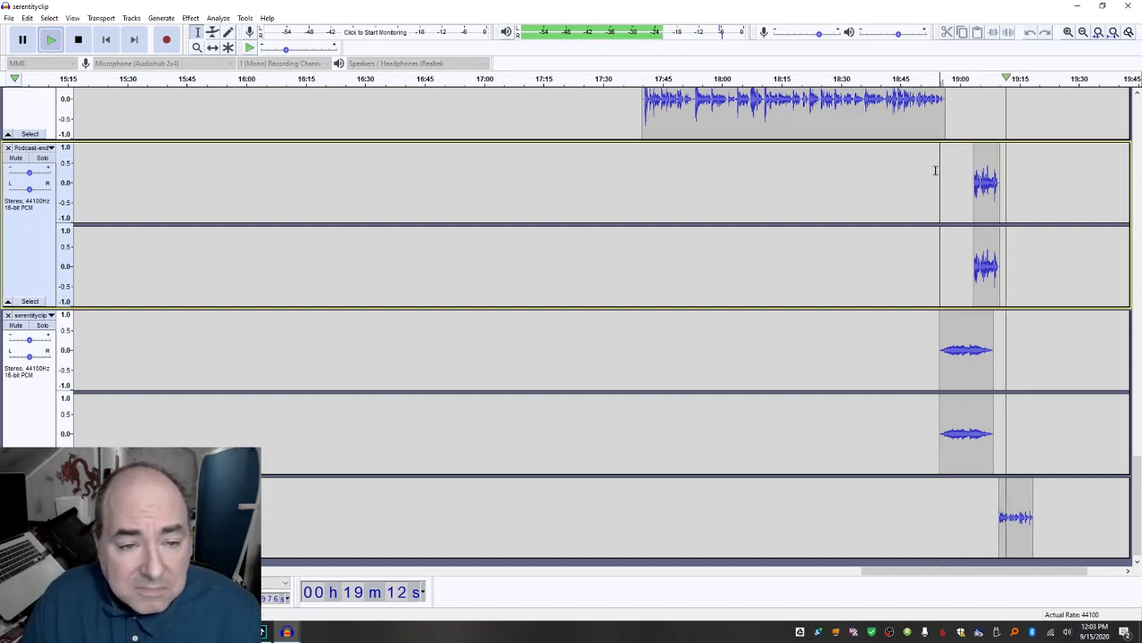
{"action": "scroll", "coordinate": [931, 173], "scroll_direction": "up", "scroll_amount": 1}
{"action": "scroll", "coordinate": [931, 173], "scroll_direction": "up", "scroll_amount": 6}
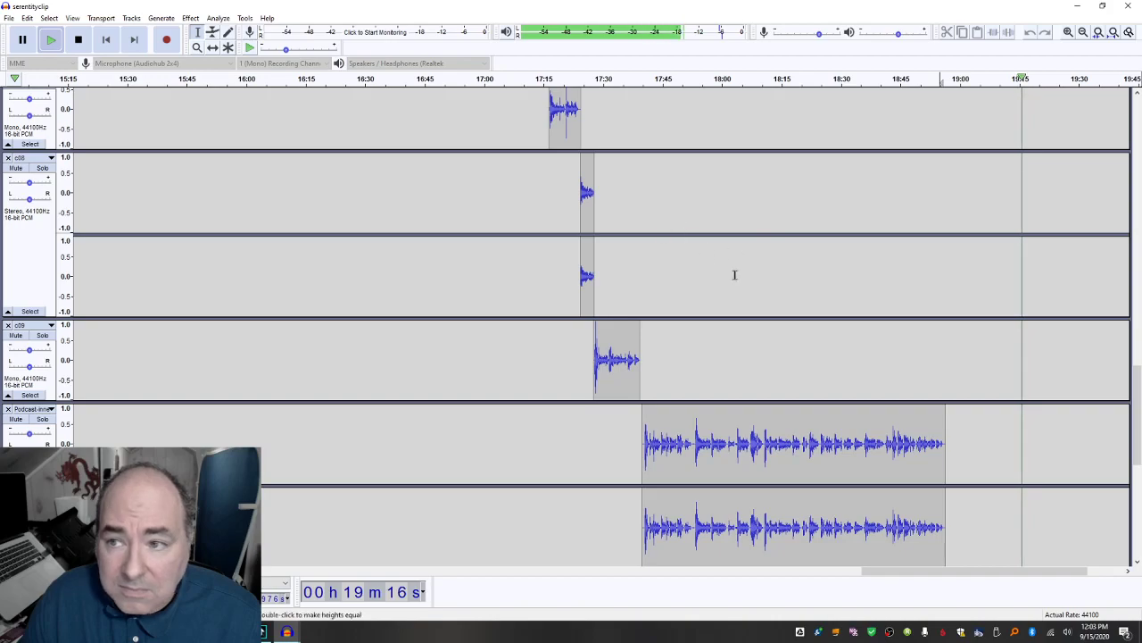
Step: Zoom in on the c08 and c09 clips with the Zoom tool
{"action": "key", "text": "space"}
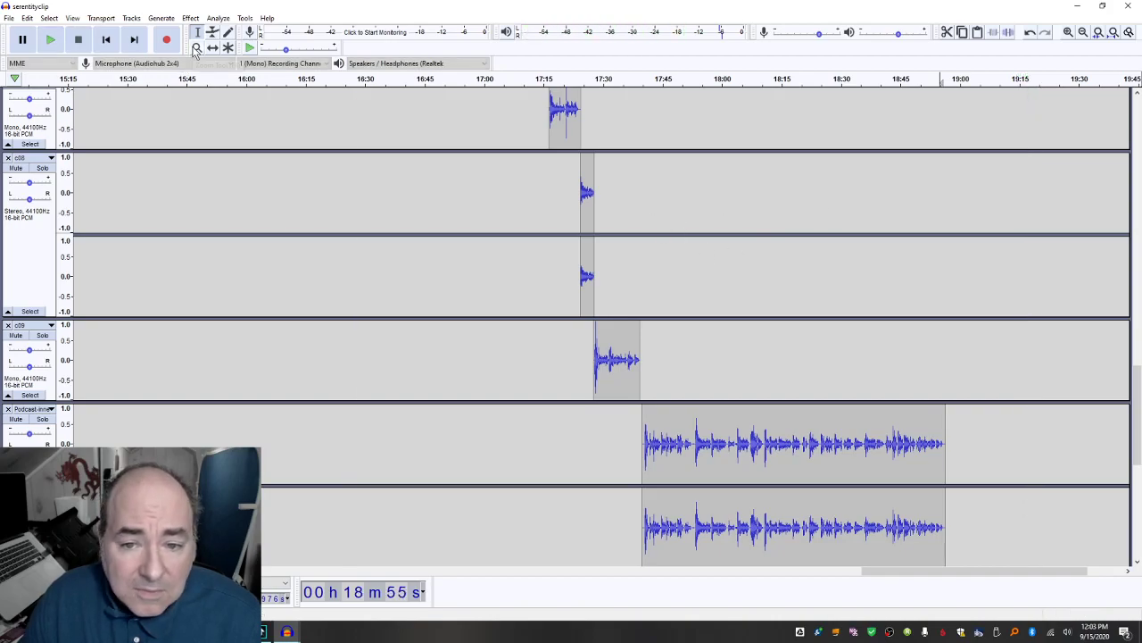
{"action": "key", "text": "F4"}
{"action": "left_click", "coordinate": [559, 331]}
{"action": "left_click", "coordinate": [579, 327]}
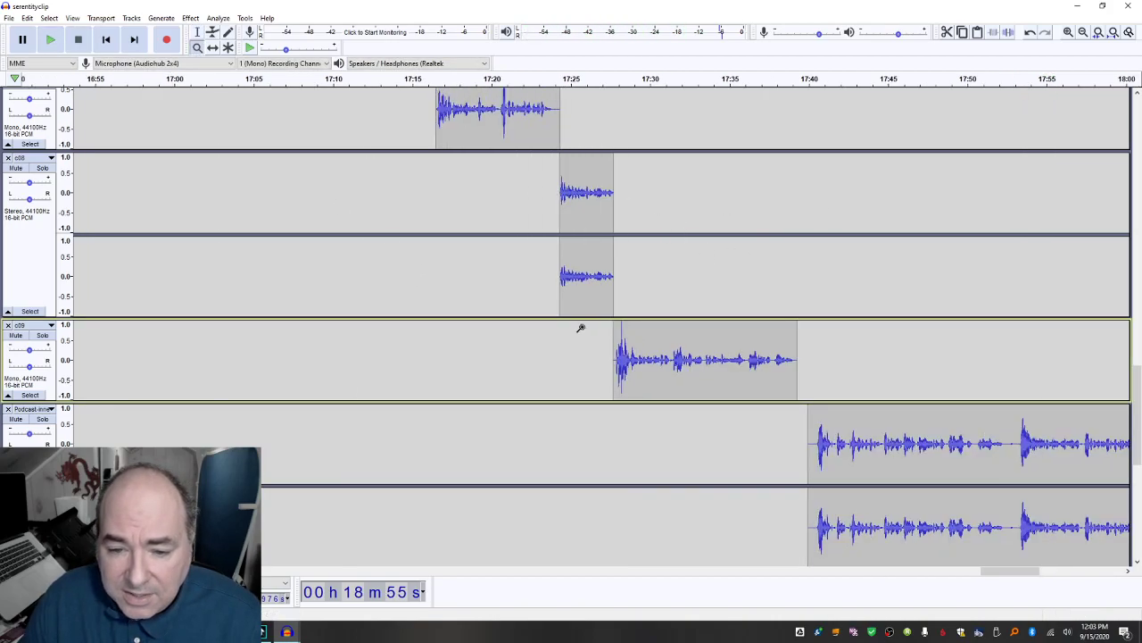
{"action": "left_click", "coordinate": [578, 329]}
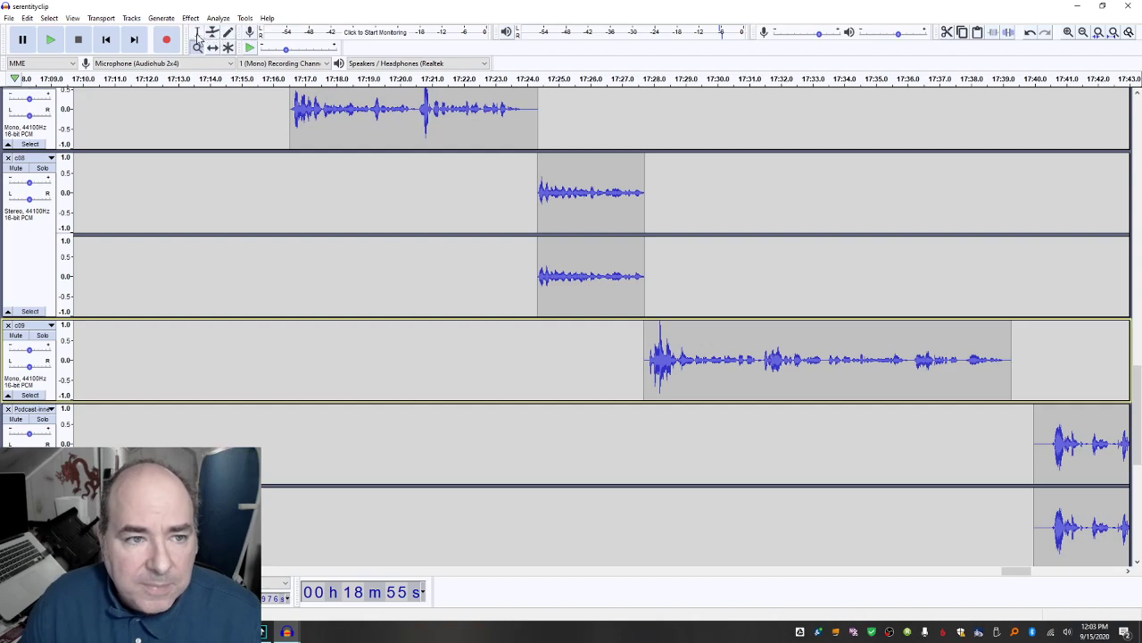
Step: Delete the short pause near 17:31 in c09 and play back the cut
{"action": "left_click", "coordinate": [641, 358]}
{"action": "key", "text": "space"}
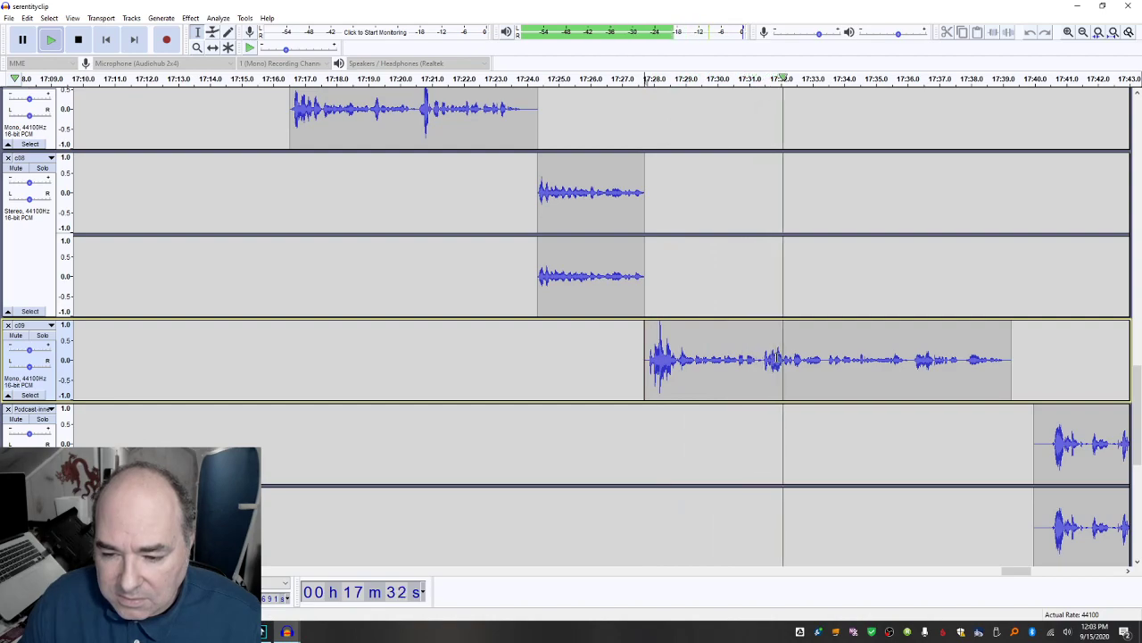
{"action": "key", "text": "space"}
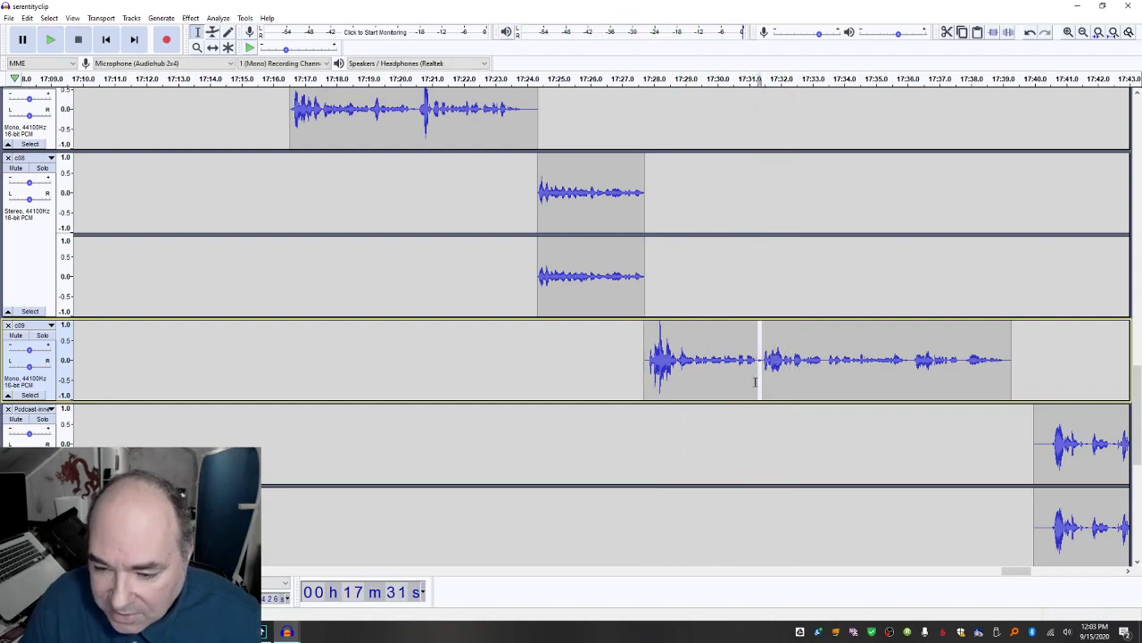
{"action": "key", "text": "Delete"}
{"action": "key", "text": "space"}
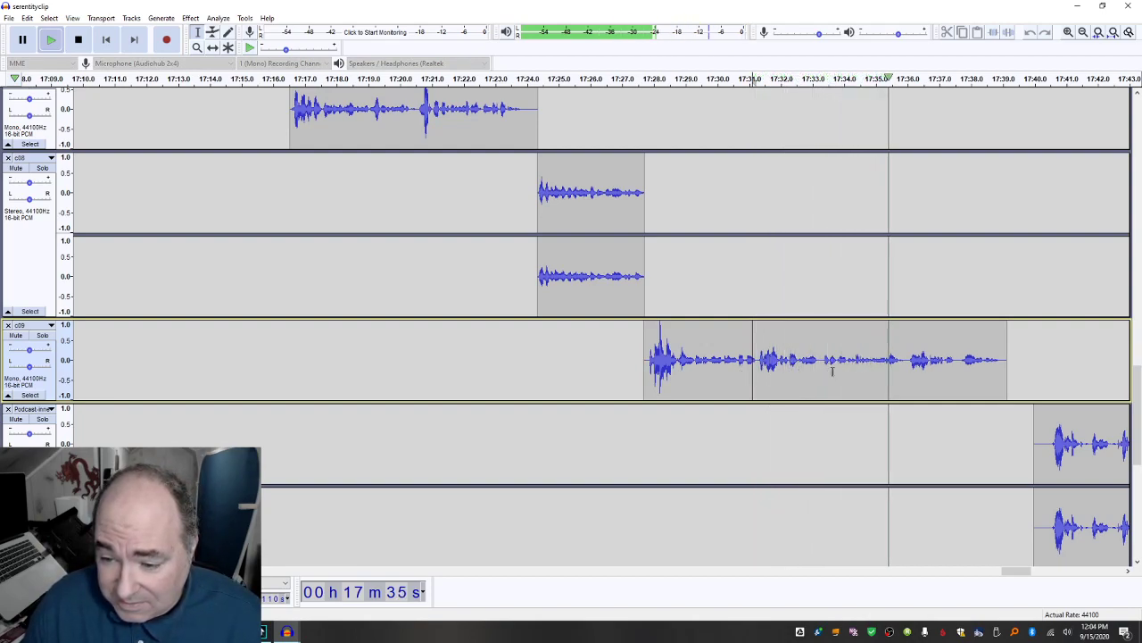
{"action": "key", "text": "space"}
Step: Slide the part of c09 after 17:36 left to close the gap, then play it back
{"action": "left_click", "coordinate": [903, 362]}
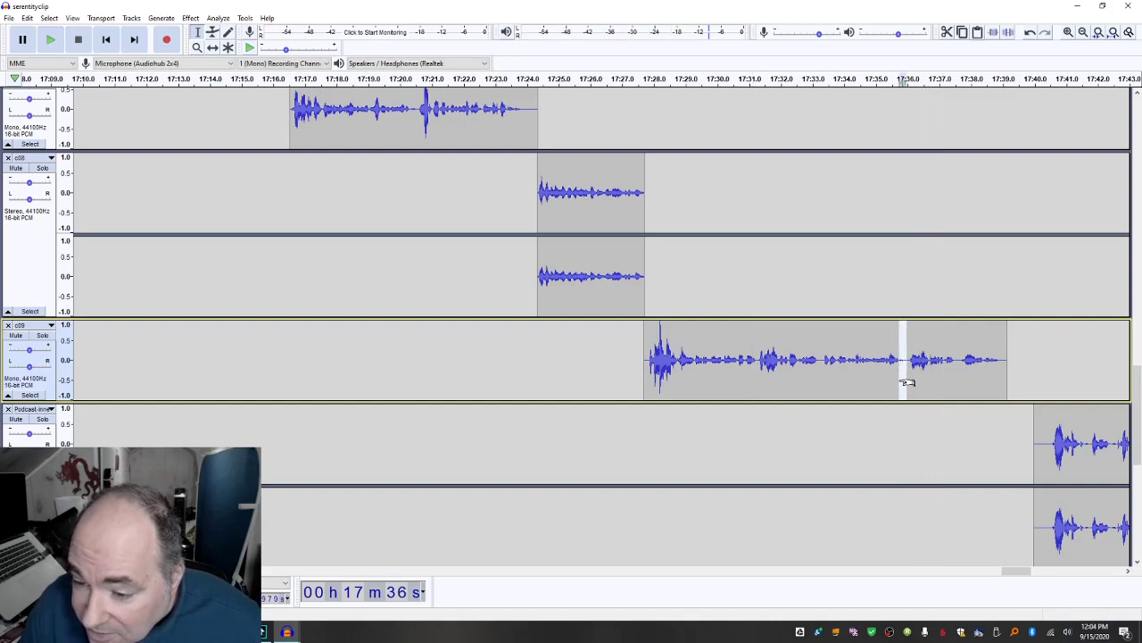
{"action": "left_click_drag", "start_coordinate": [907, 382], "coordinate": [890, 383]}
{"action": "left_click", "coordinate": [875, 366]}
{"action": "key", "text": "space"}
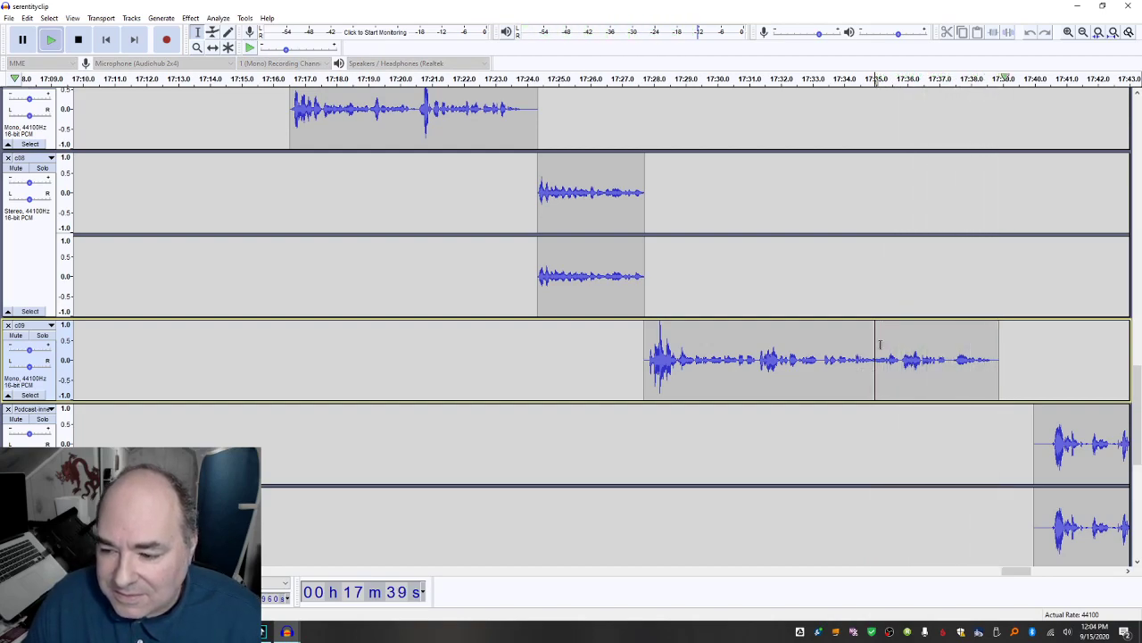
{"action": "key", "text": "space"}
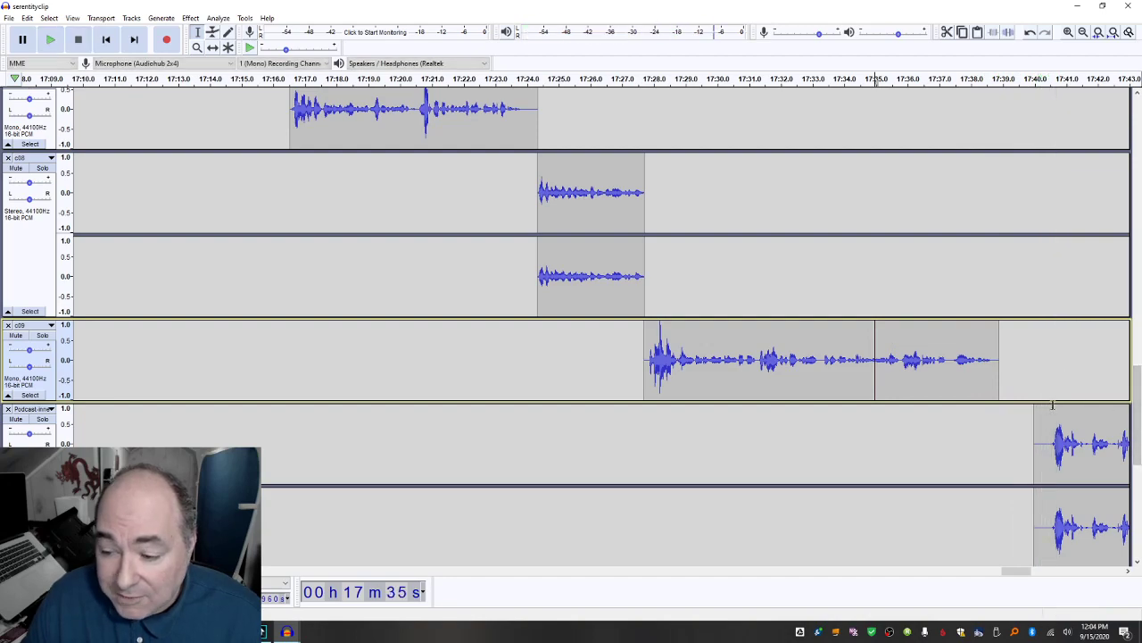
{"action": "scroll", "coordinate": [1013, 426], "scroll_direction": "down", "scroll_amount": 5}
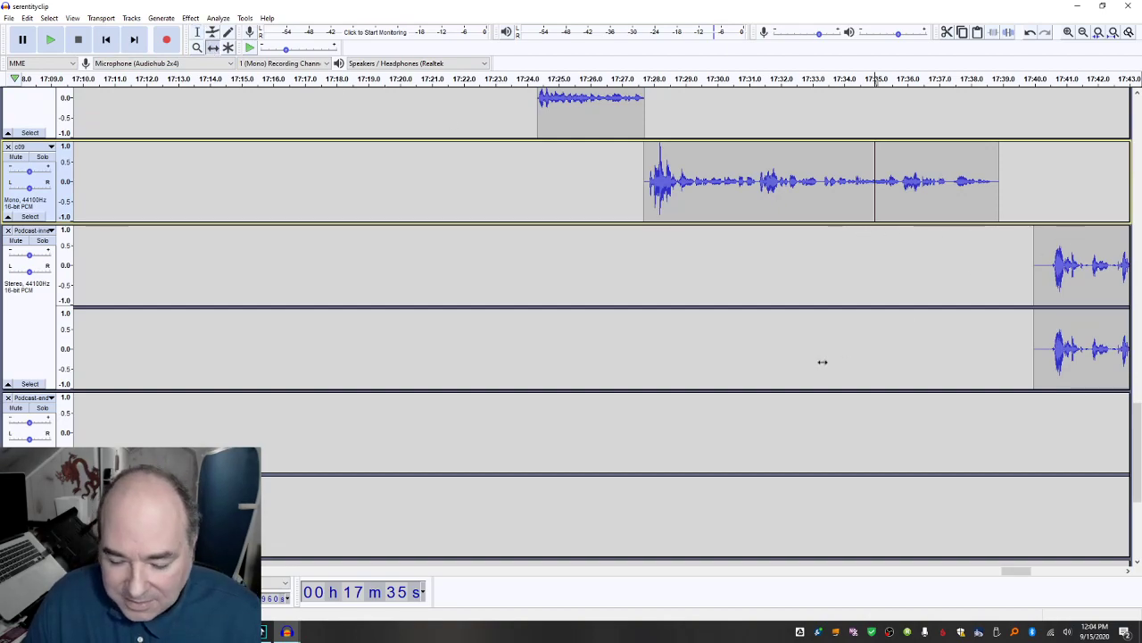
Step: Play the c08 clip to judge its volume
{"action": "scroll", "coordinate": [803, 252], "scroll_direction": "up", "scroll_amount": 8}
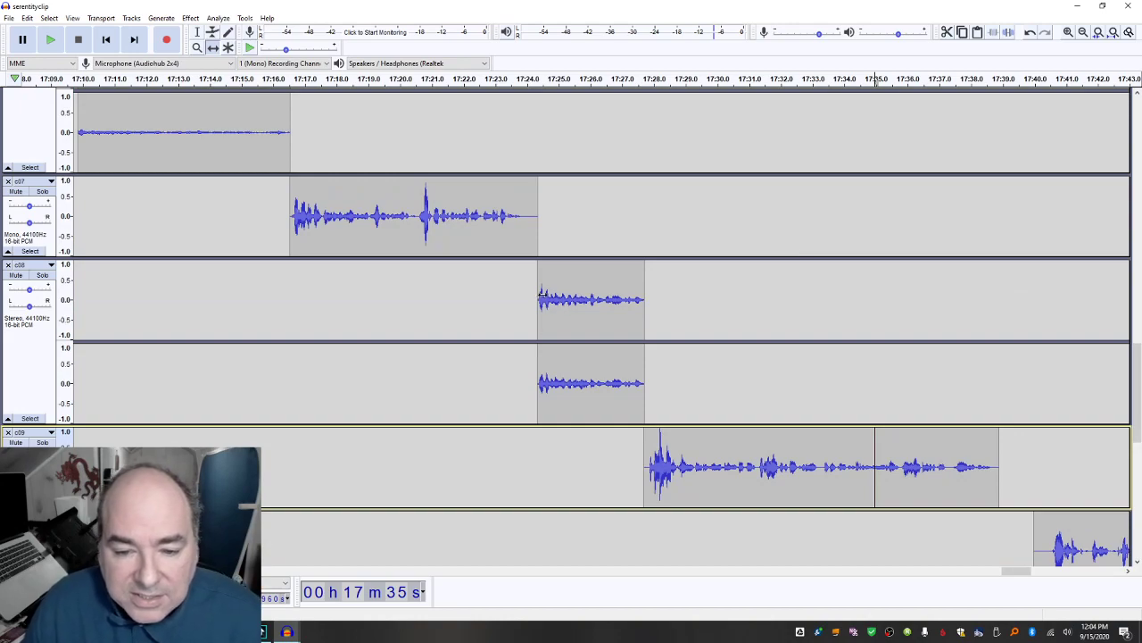
{"action": "left_click", "coordinate": [589, 319]}
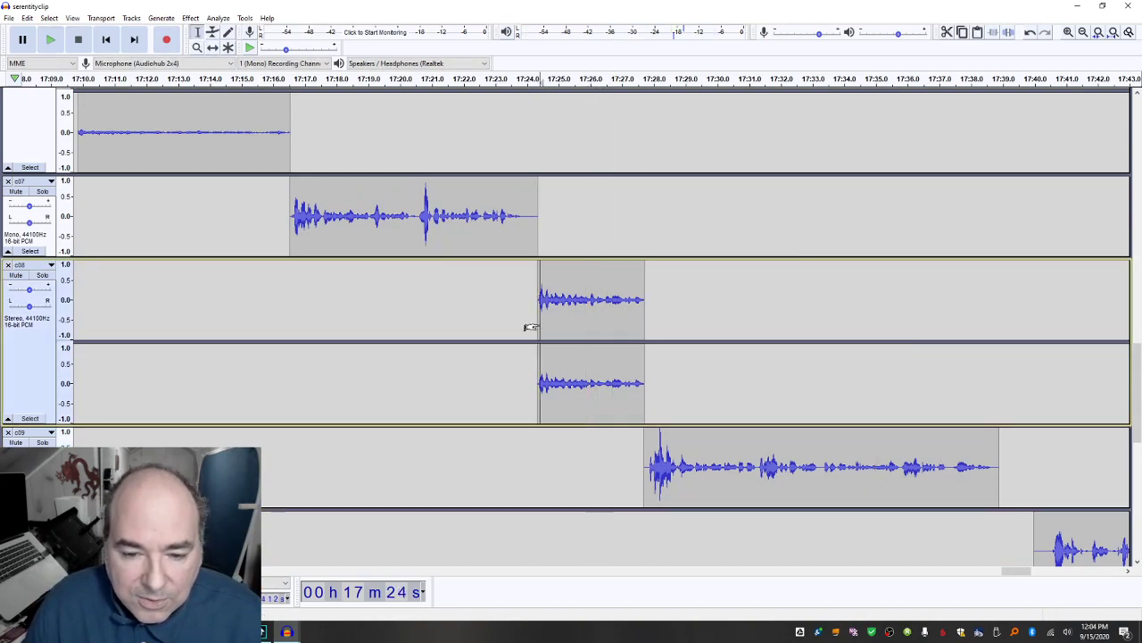
{"action": "key", "text": "space"}
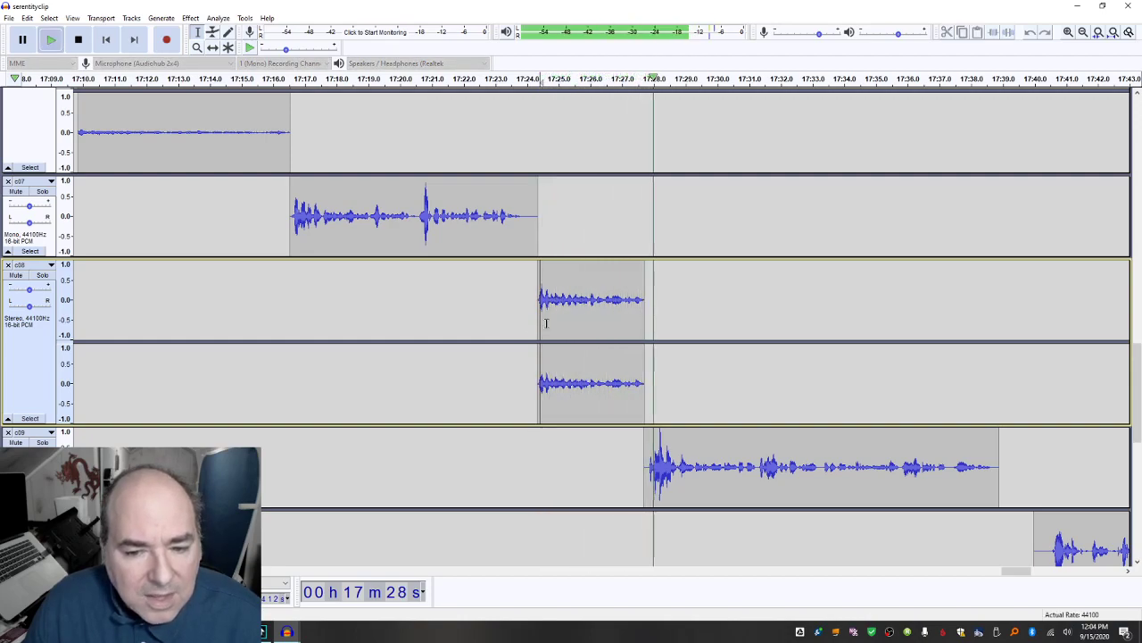
{"action": "key", "text": "space"}
Step: Select the whole c08 clip and amplify it by 3 dB
{"action": "left_click", "coordinate": [577, 327]}
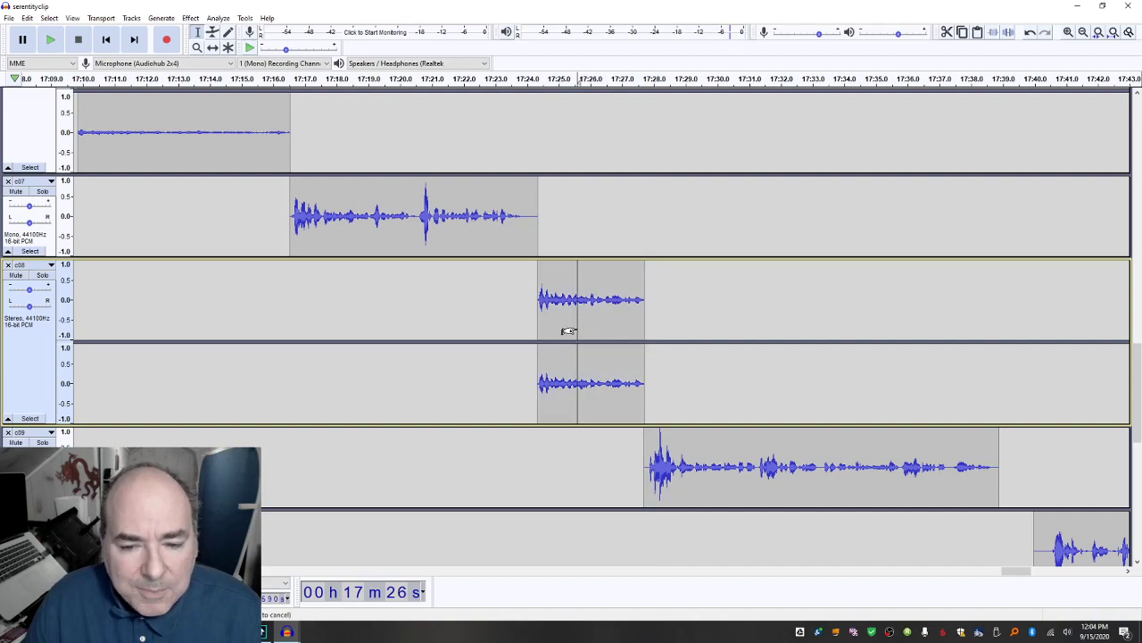
{"action": "double_click", "coordinate": [577, 327]}
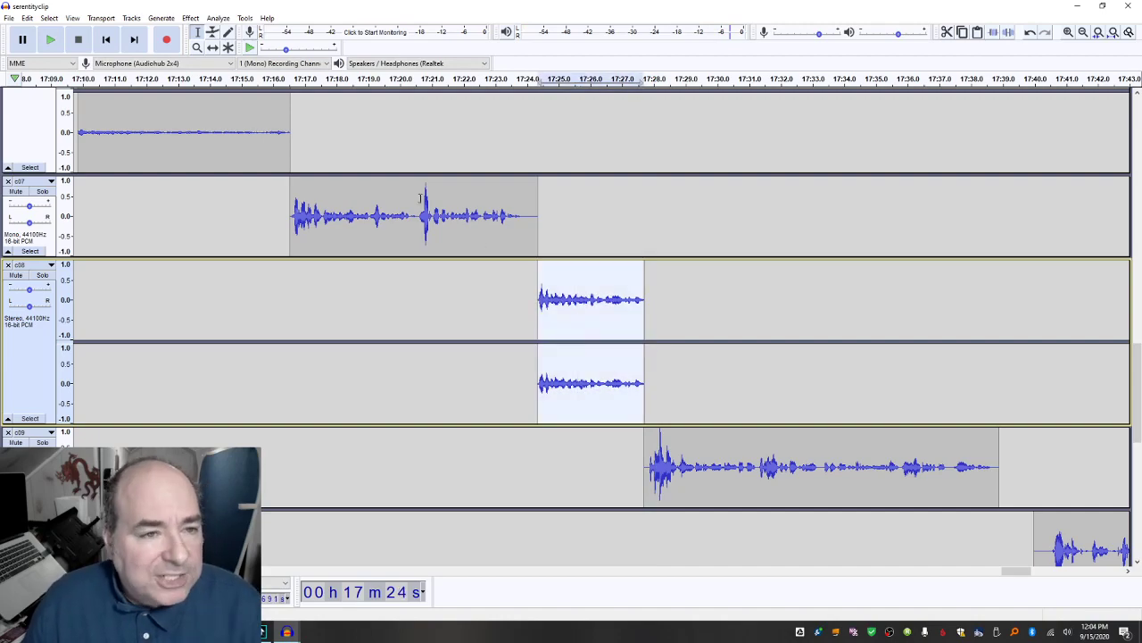
{"action": "left_click", "coordinate": [218, 18]}
{"action": "mouse_move", "coordinate": [190, 18]}
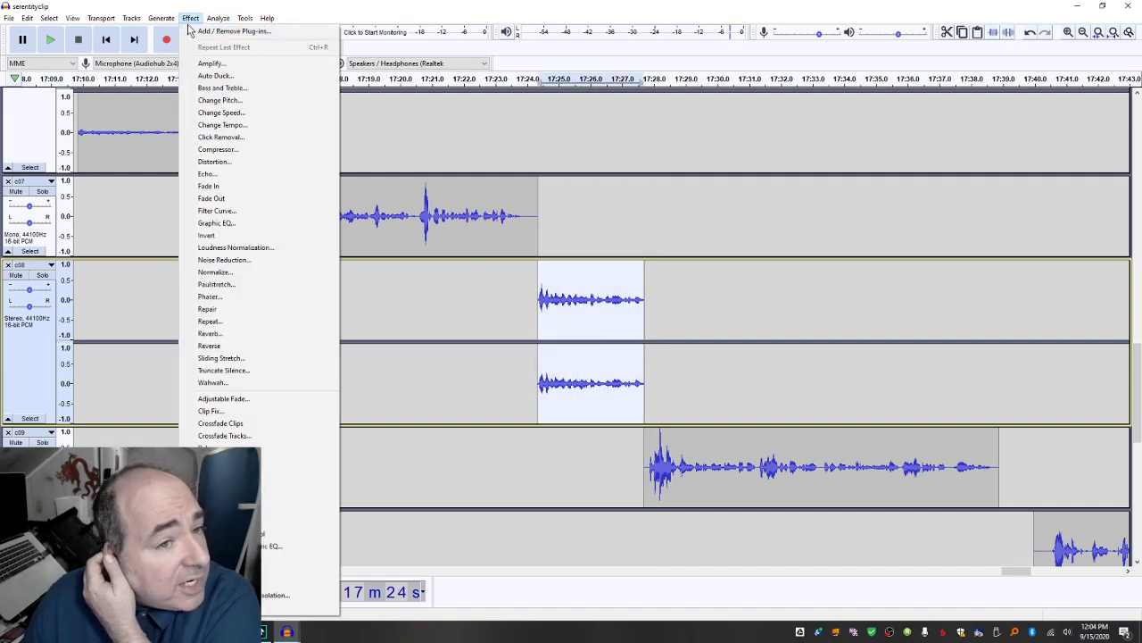
{"action": "left_click", "coordinate": [210, 62]}
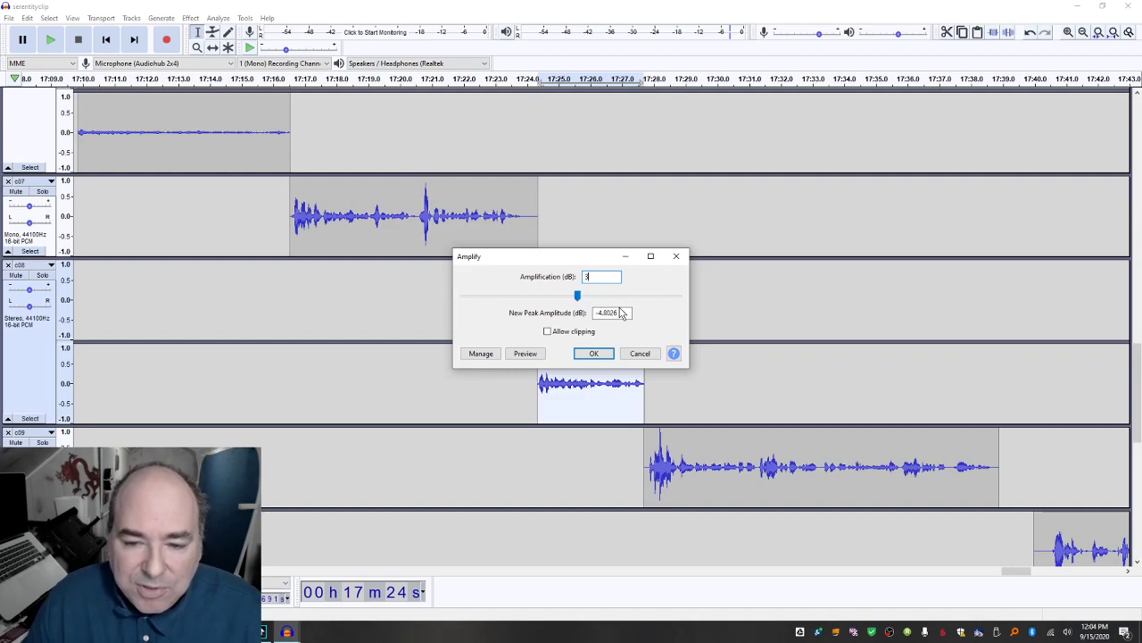
{"action": "left_click", "coordinate": [602, 355]}
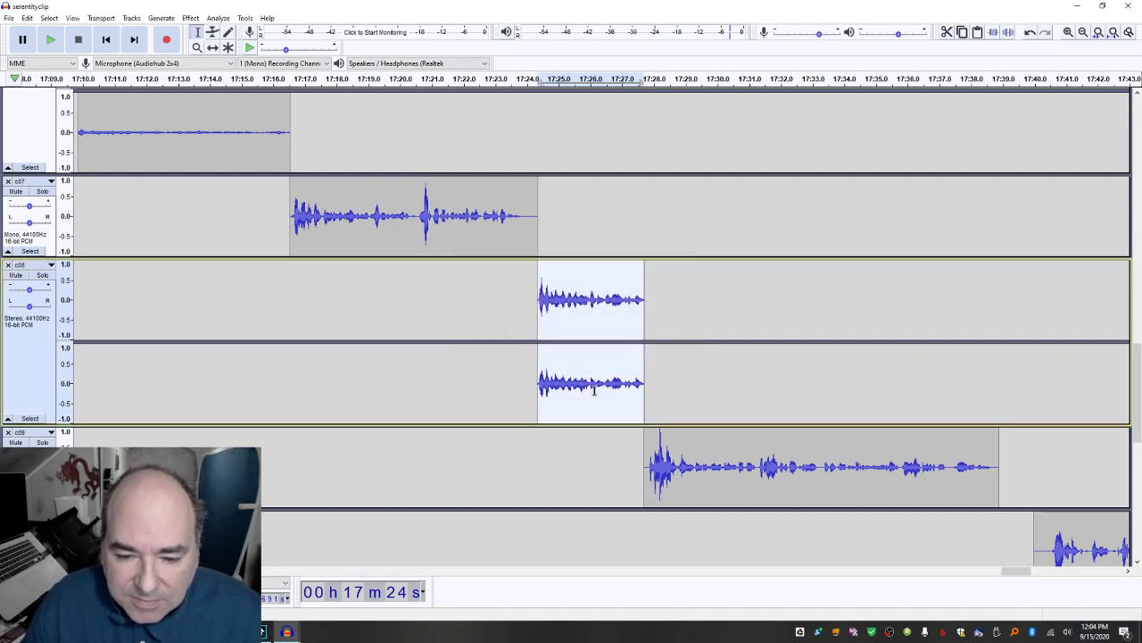
Step: Play back the louder c08 clip, then c07 from 17:17
{"action": "left_click", "coordinate": [526, 314]}
{"action": "key", "text": "space"}
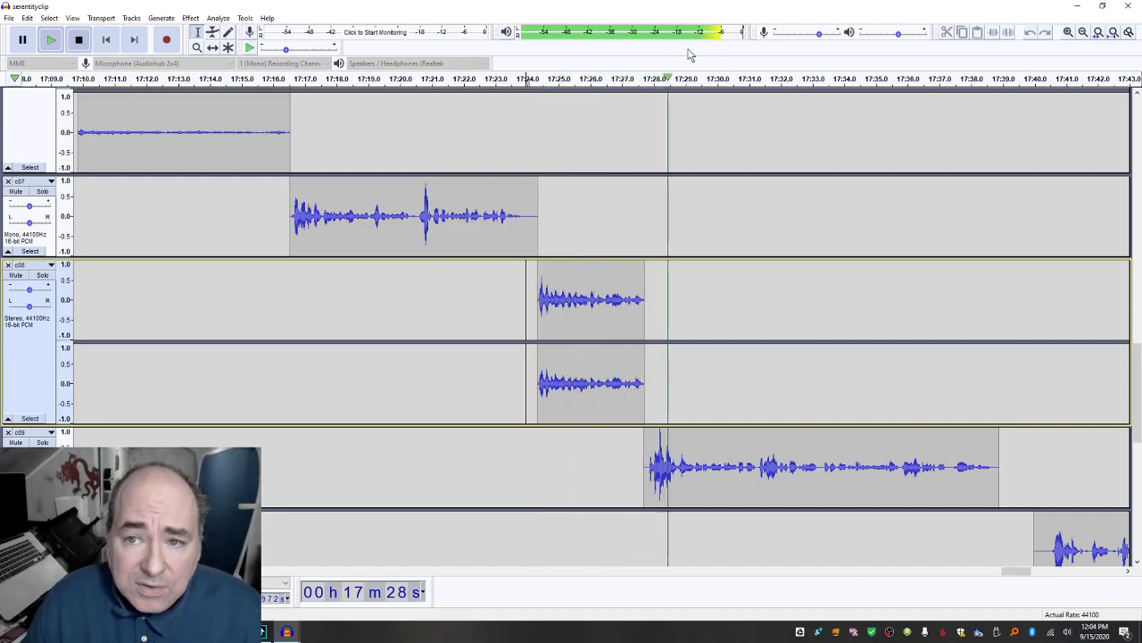
{"action": "key", "text": "space"}
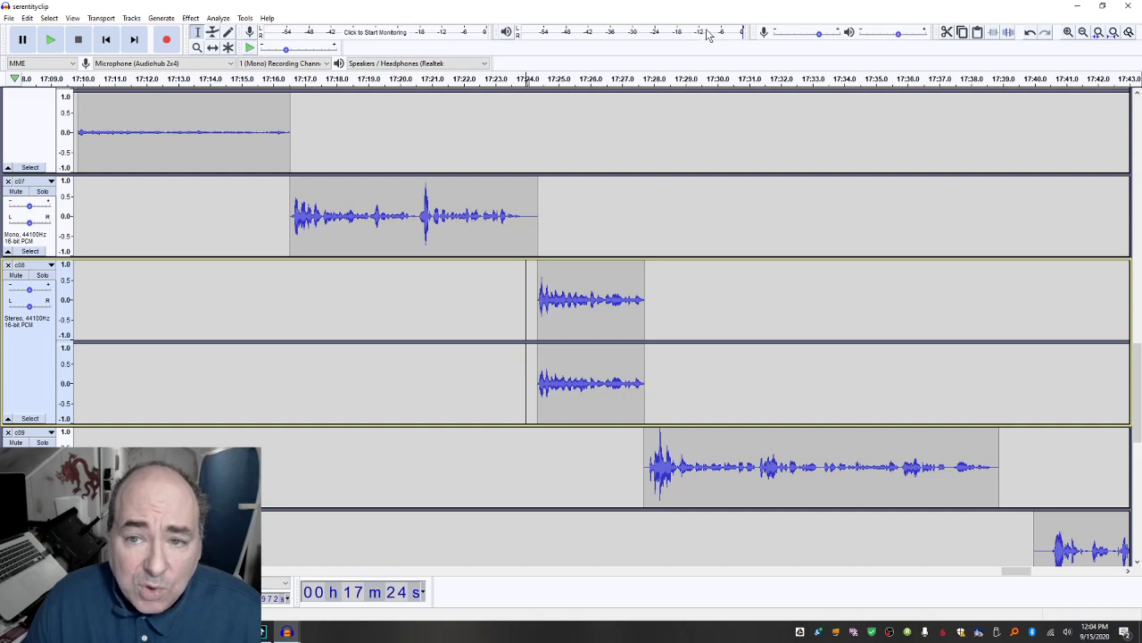
{"action": "left_click", "coordinate": [299, 209]}
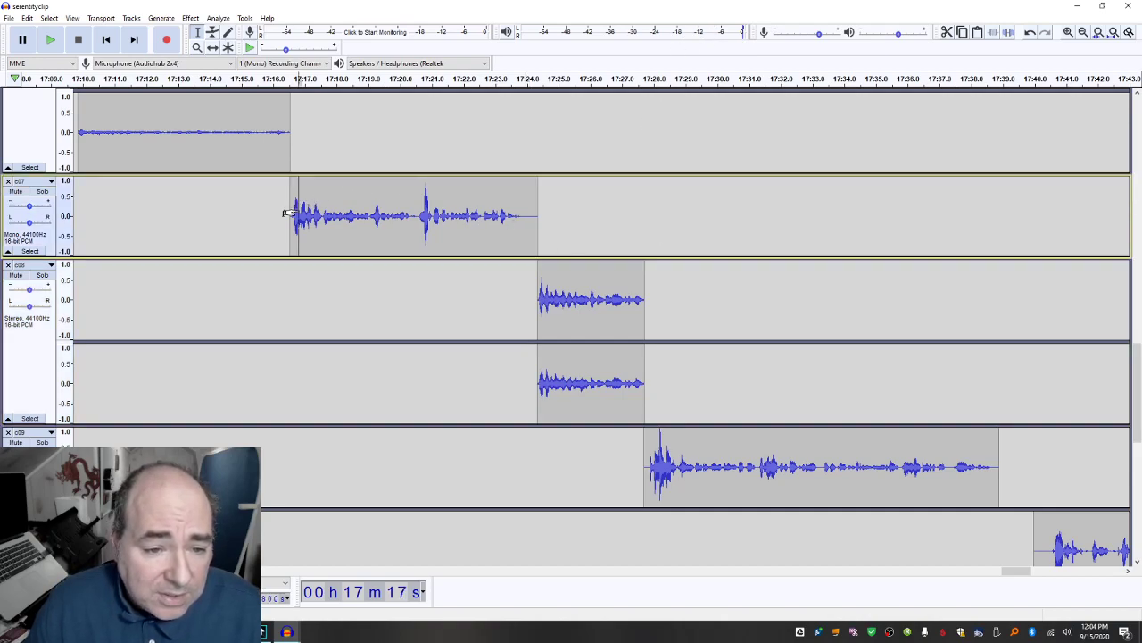
{"action": "key", "text": "space"}
Step: Listen to the quiet c06 clip from about 17:10
{"action": "scroll", "coordinate": [334, 206], "scroll_direction": "up", "scroll_amount": 4}
{"action": "key", "text": "space"}
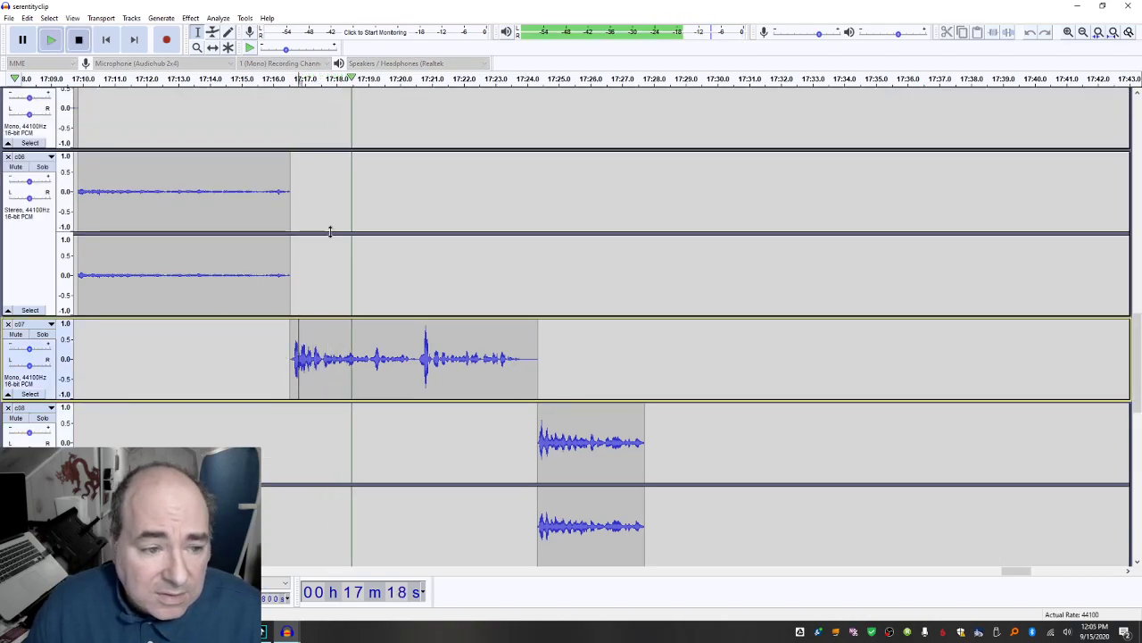
{"action": "left_click", "coordinate": [104, 229]}
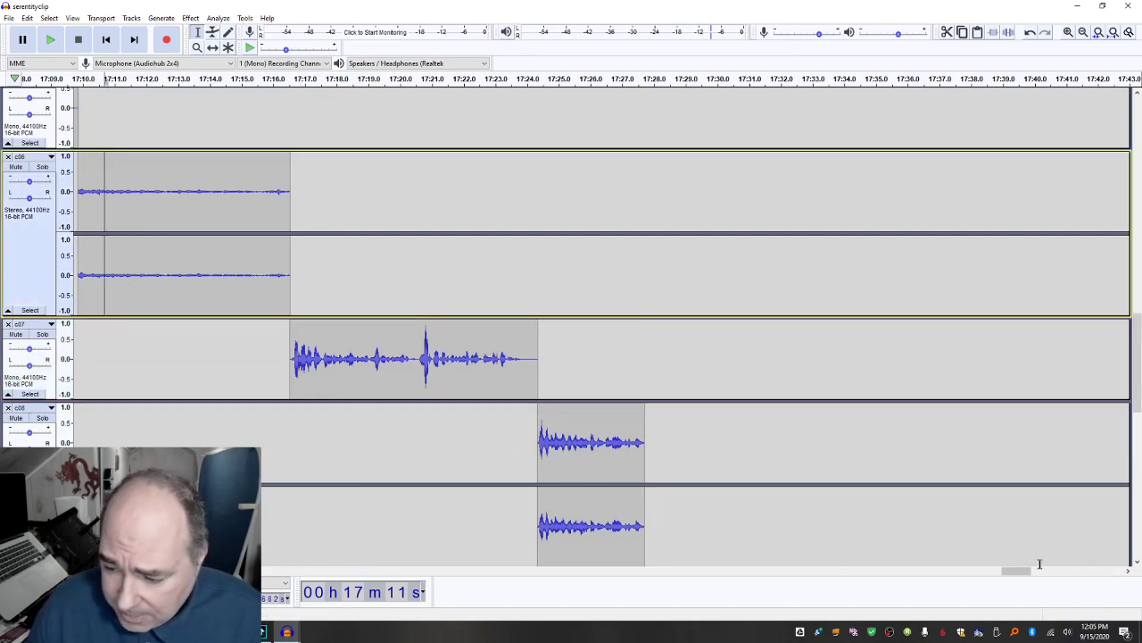
{"action": "left_click_drag", "start_coordinate": [1028, 576], "coordinate": [1009, 561]}
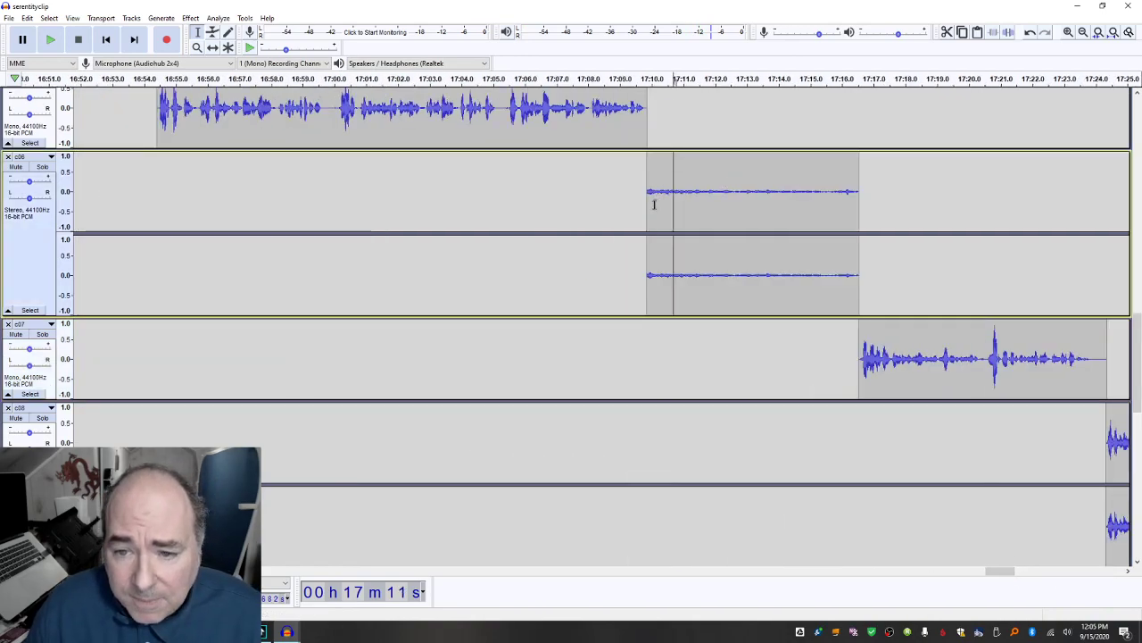
{"action": "key", "text": "space"}
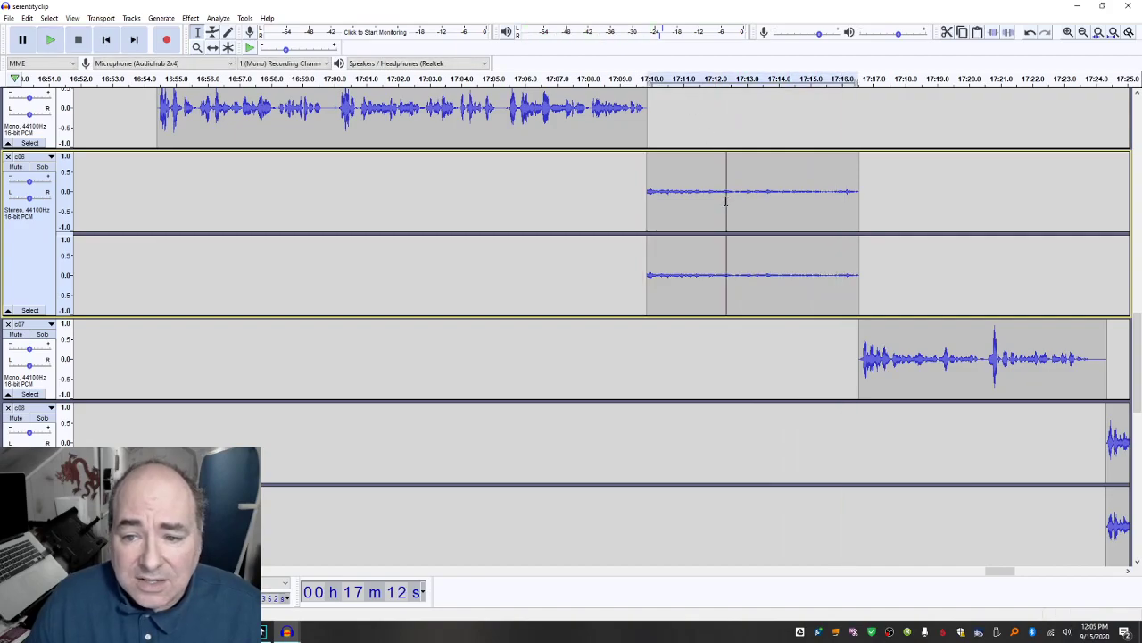
Step: Apply Amplify to the c06 clip and listen to the louder result
{"action": "left_click", "coordinate": [219, 18]}
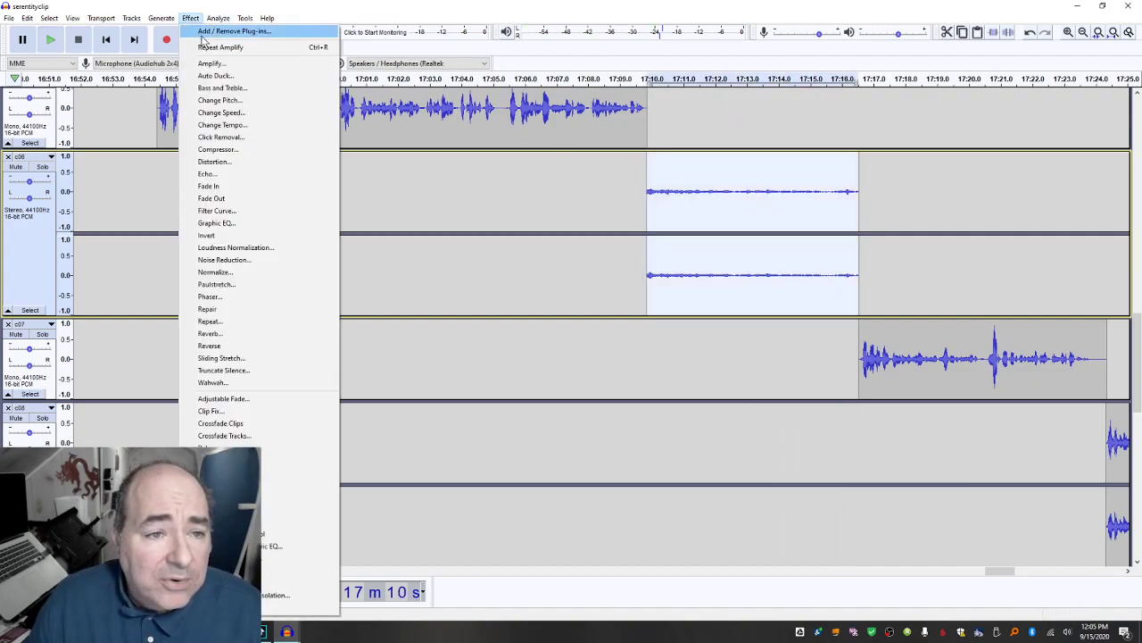
{"action": "left_click", "coordinate": [215, 62]}
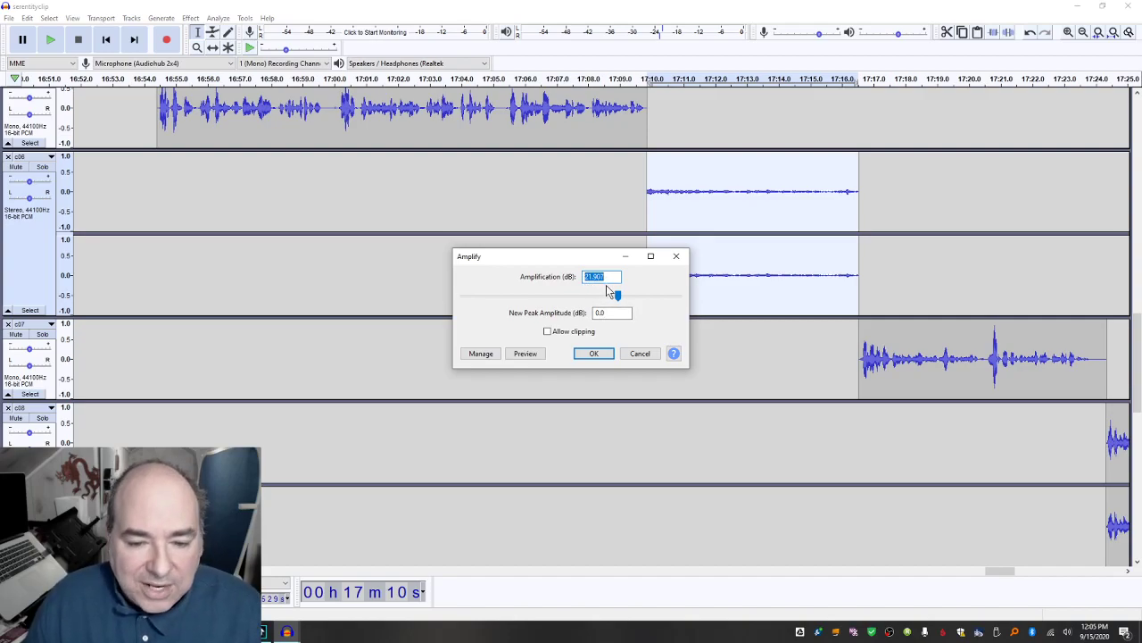
{"action": "key", "text": "Return"}
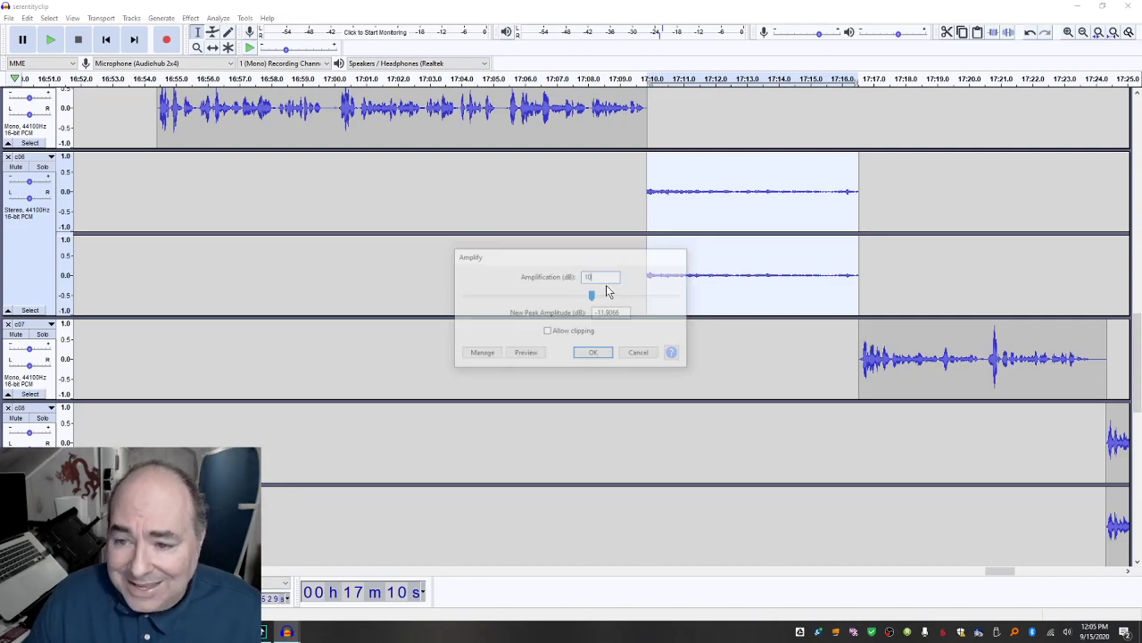
{"action": "left_click", "coordinate": [634, 247]}
{"action": "key", "text": "space"}
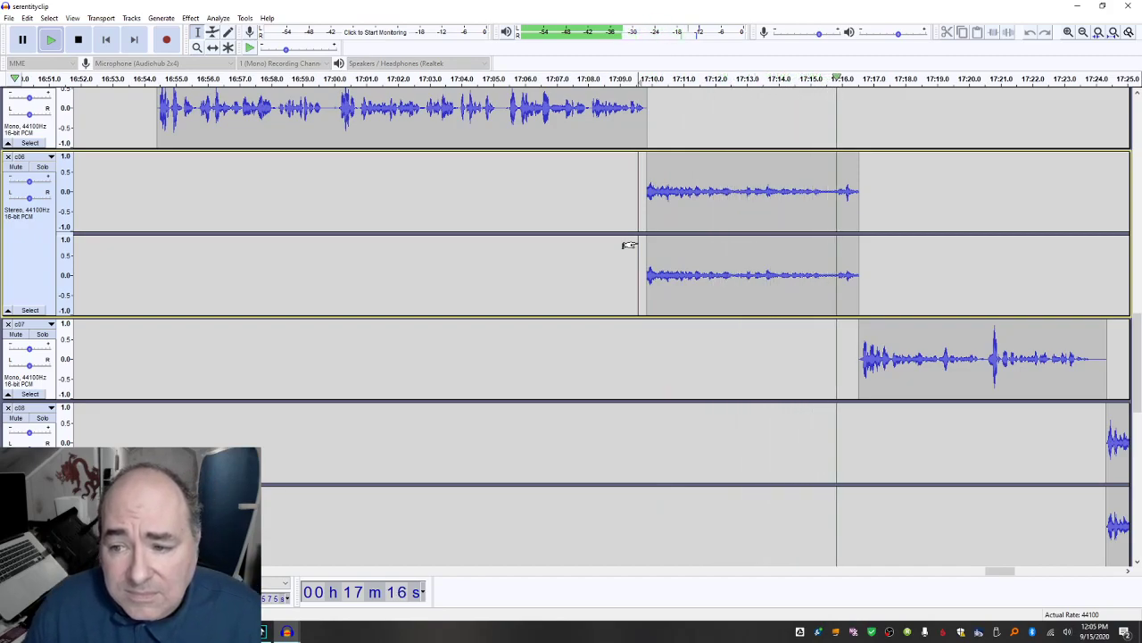
{"action": "key", "text": "space"}
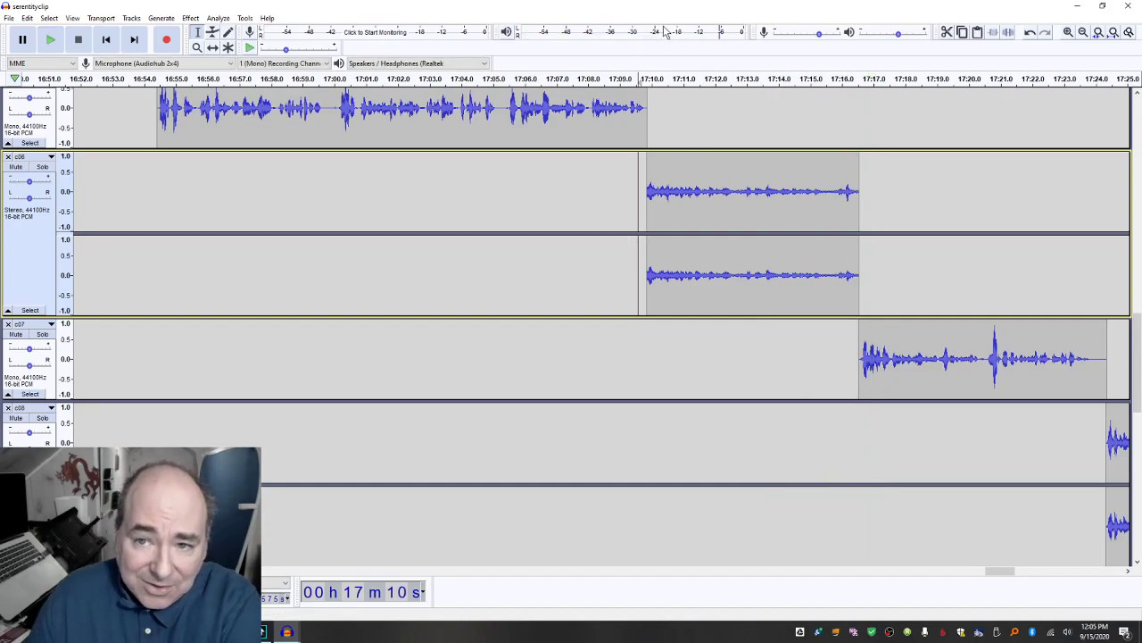
{"action": "scroll", "coordinate": [662, 147], "scroll_direction": "up", "scroll_amount": 3}
Step: Delete the short stretch near 17:00 in the c05 clip
{"action": "left_click", "coordinate": [239, 204]}
{"action": "key", "text": "space"}
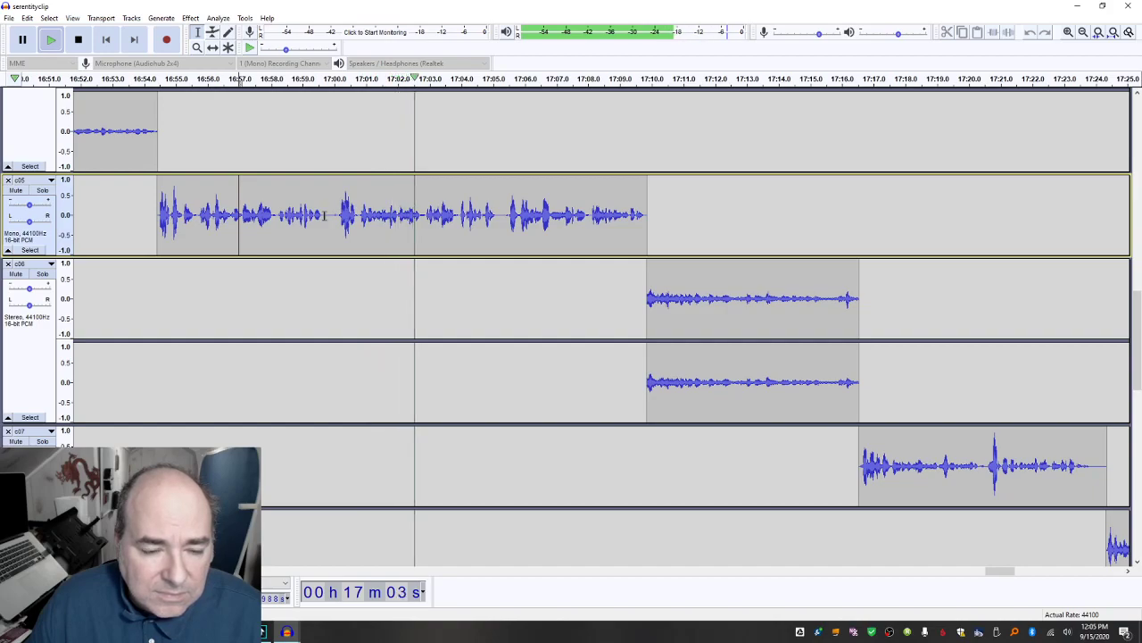
{"action": "key", "text": "space"}
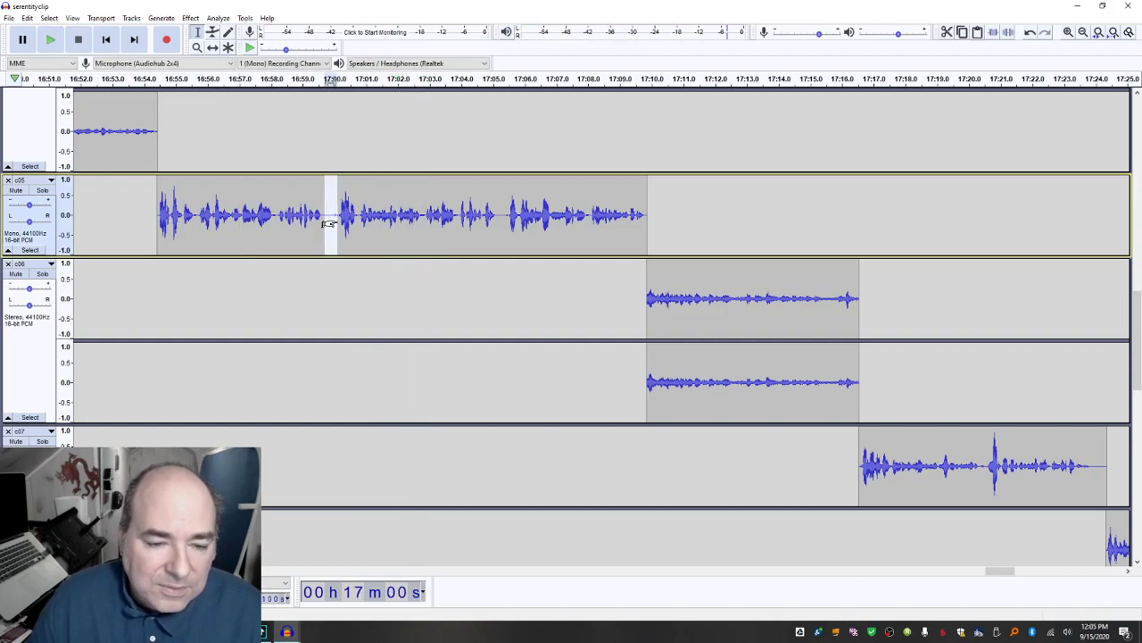
{"action": "key", "text": "Delete"}
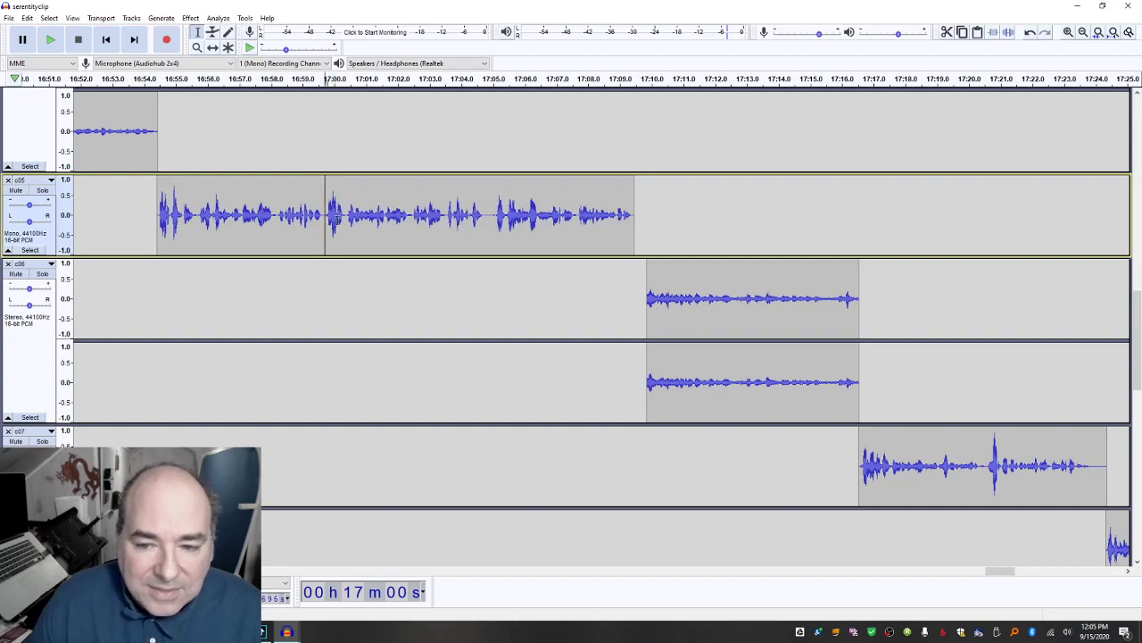
Step: Delete the short stretch near 17:04.5 in c05 and play back to check the cut
{"action": "left_click", "coordinate": [476, 214]}
{"action": "key", "text": "space"}
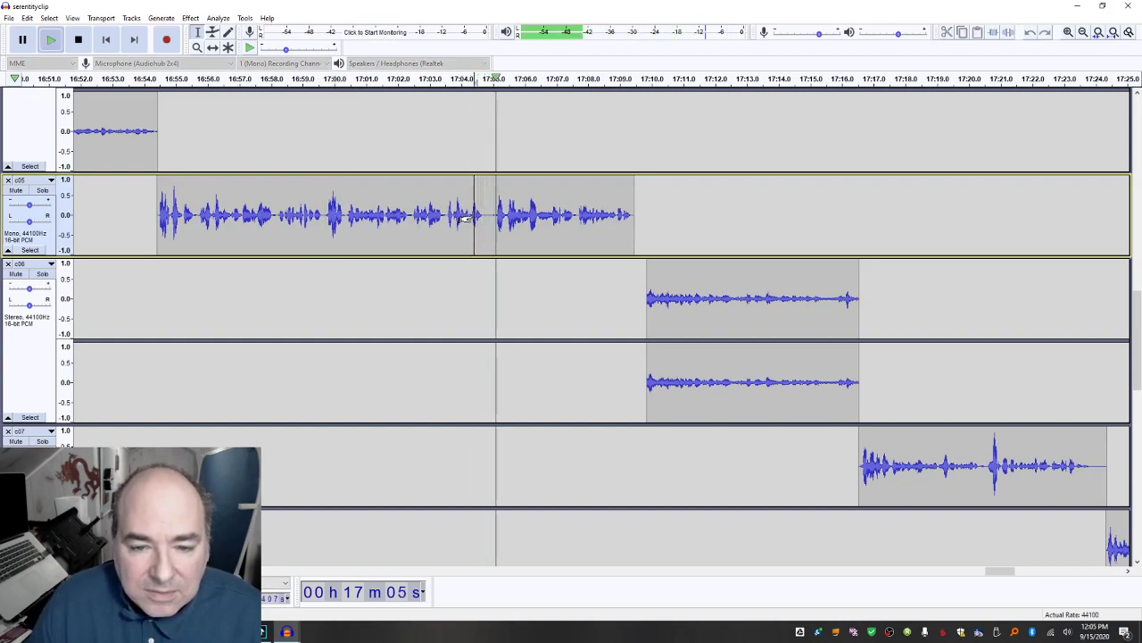
{"action": "key", "text": "space"}
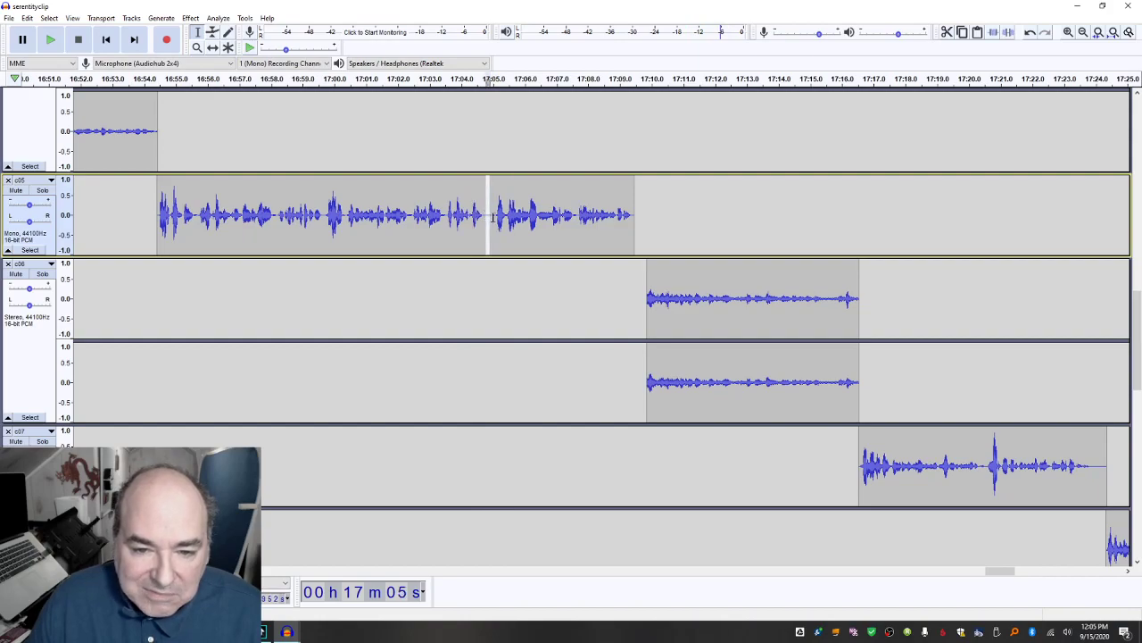
{"action": "key", "text": "Delete"}
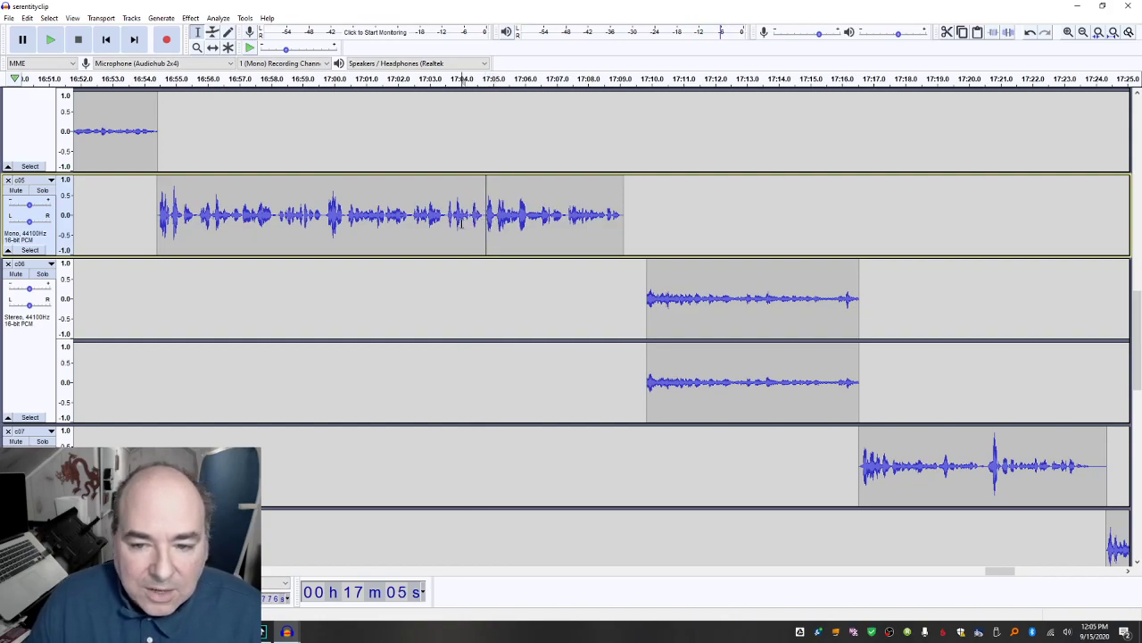
{"action": "left_click", "coordinate": [462, 223]}
{"action": "key", "text": "space"}
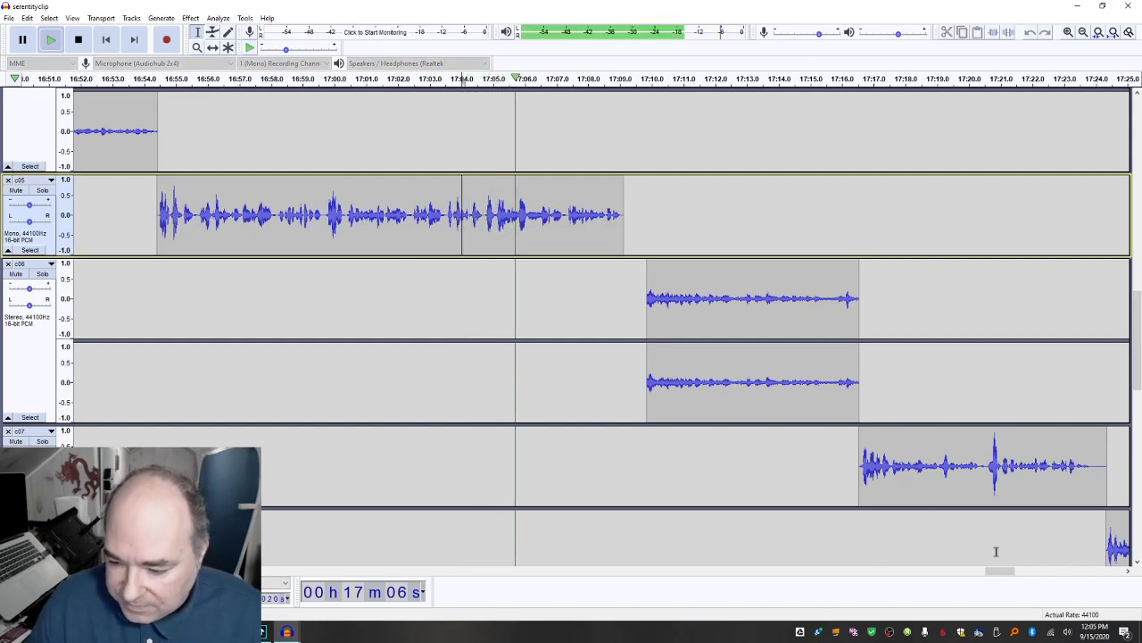
{"action": "left_click_drag", "start_coordinate": [1002, 572], "coordinate": [987, 580]}
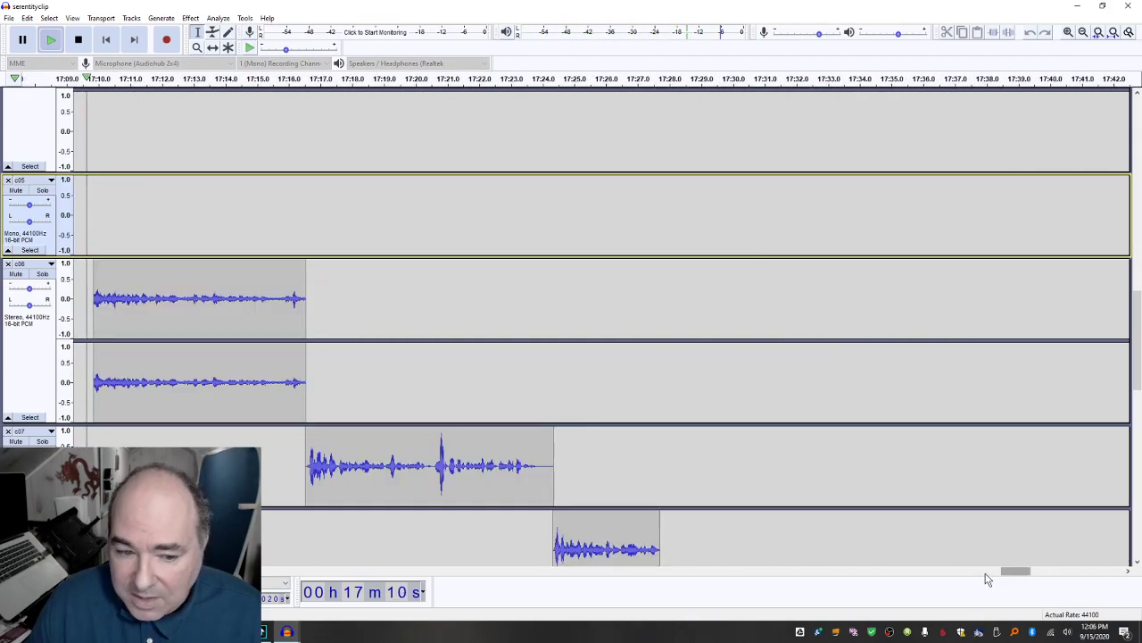
{"action": "key", "text": "space"}
Step: Move up to c04 and place the play start near 16:43
{"action": "left_click_drag", "start_coordinate": [1013, 571], "coordinate": [985, 580]}
{"action": "scroll", "coordinate": [610, 341], "scroll_direction": "up", "scroll_amount": 1}
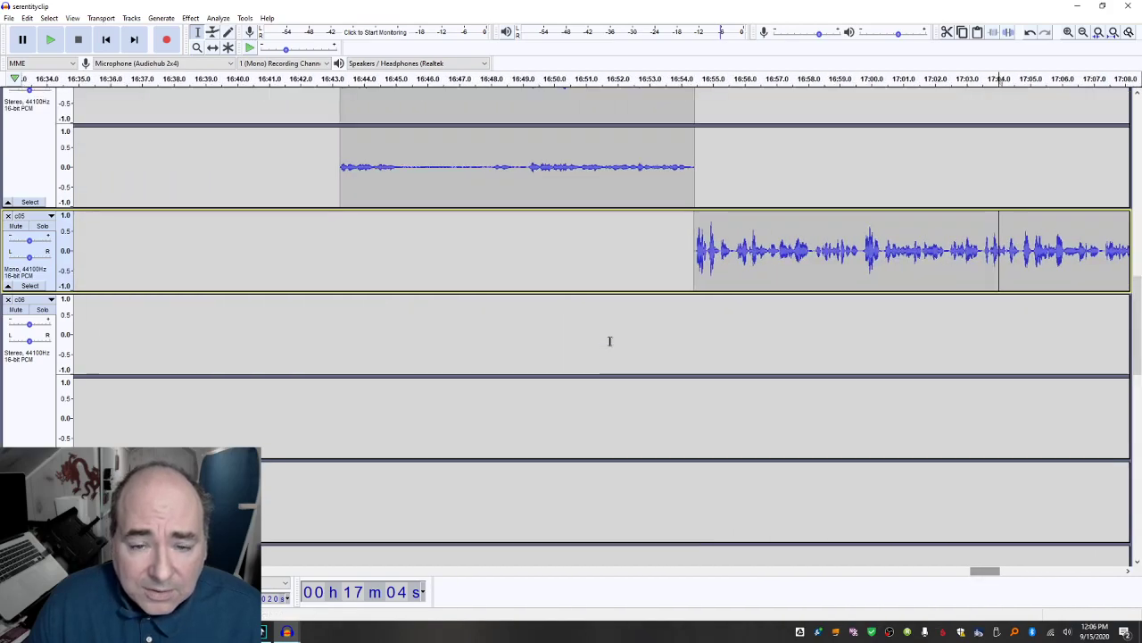
{"action": "scroll", "coordinate": [610, 340], "scroll_direction": "up", "scroll_amount": 4}
{"action": "left_click", "coordinate": [325, 255]}
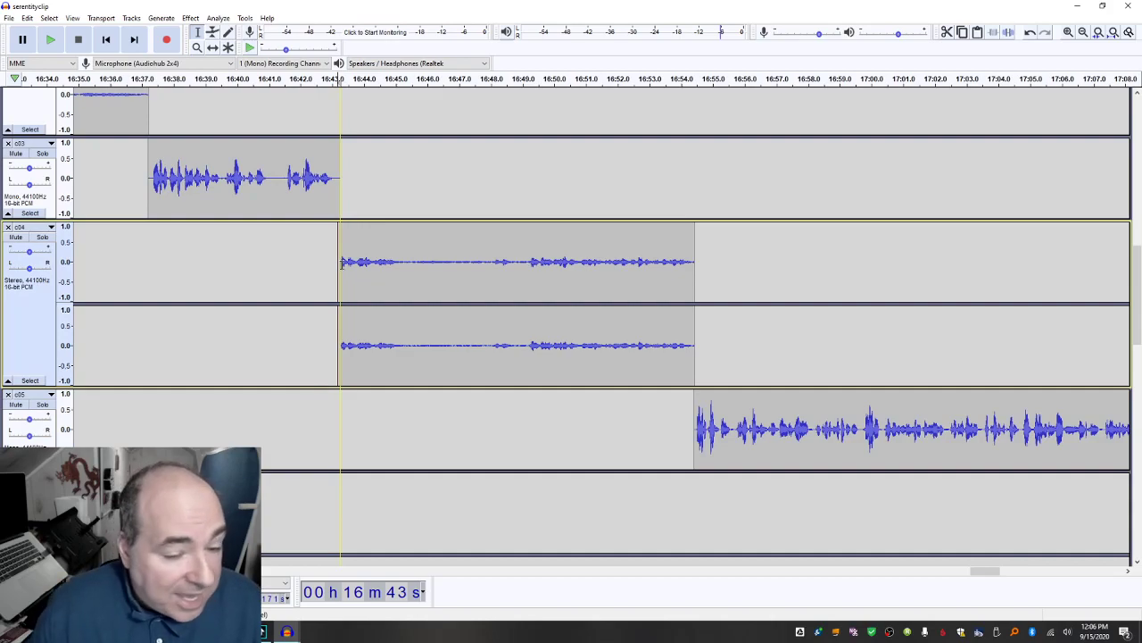
Step: Listen to c04, then amplify the whole c04 clip by 8 dB
{"action": "key", "text": "space"}
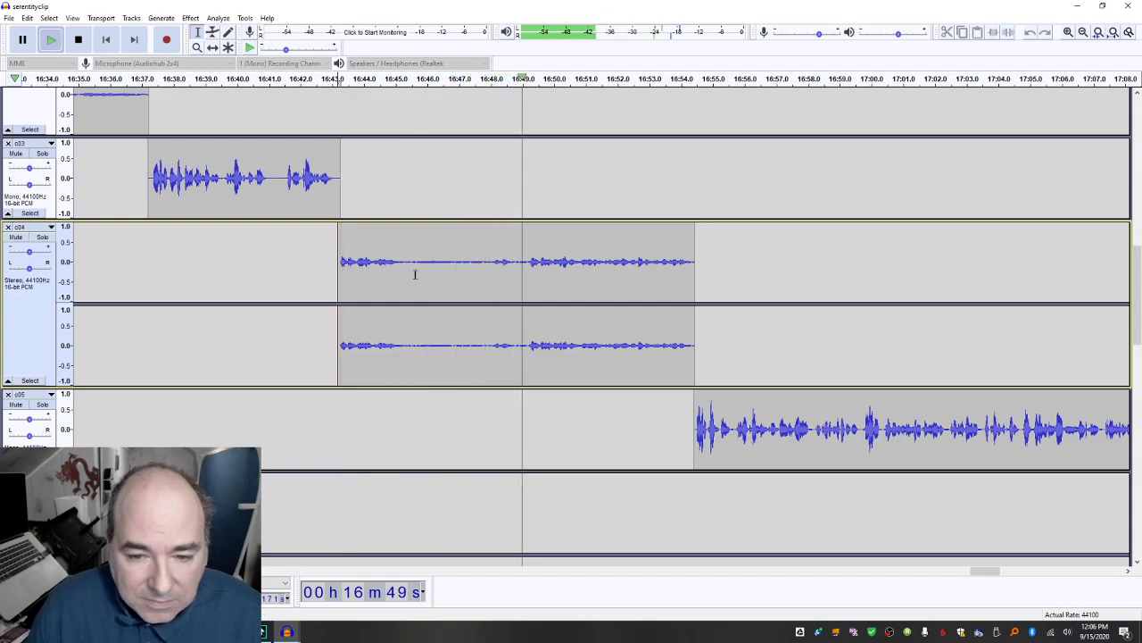
{"action": "key", "text": "space"}
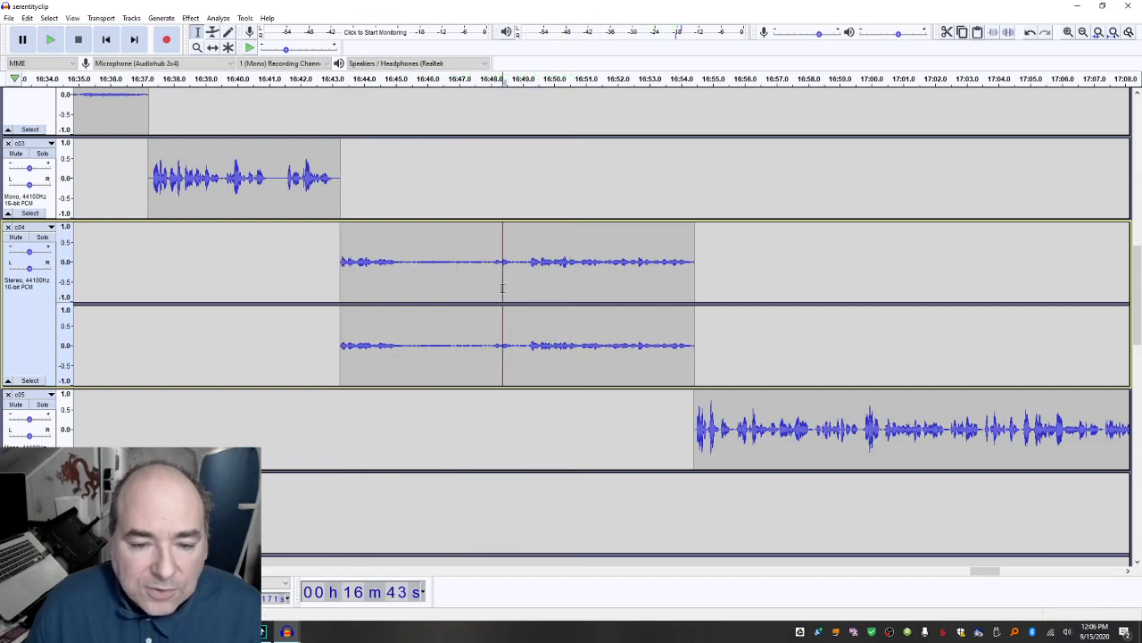
{"action": "double_click", "coordinate": [503, 287]}
{"action": "left_click", "coordinate": [218, 18]}
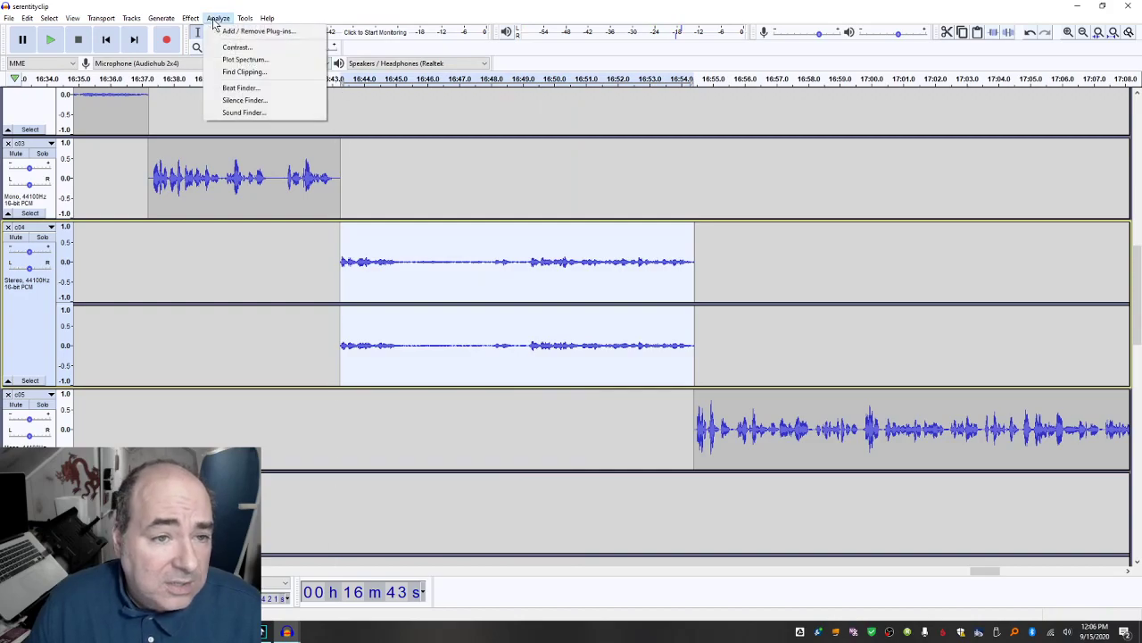
{"action": "mouse_move", "coordinate": [190, 18]}
{"action": "left_click", "coordinate": [237, 61]}
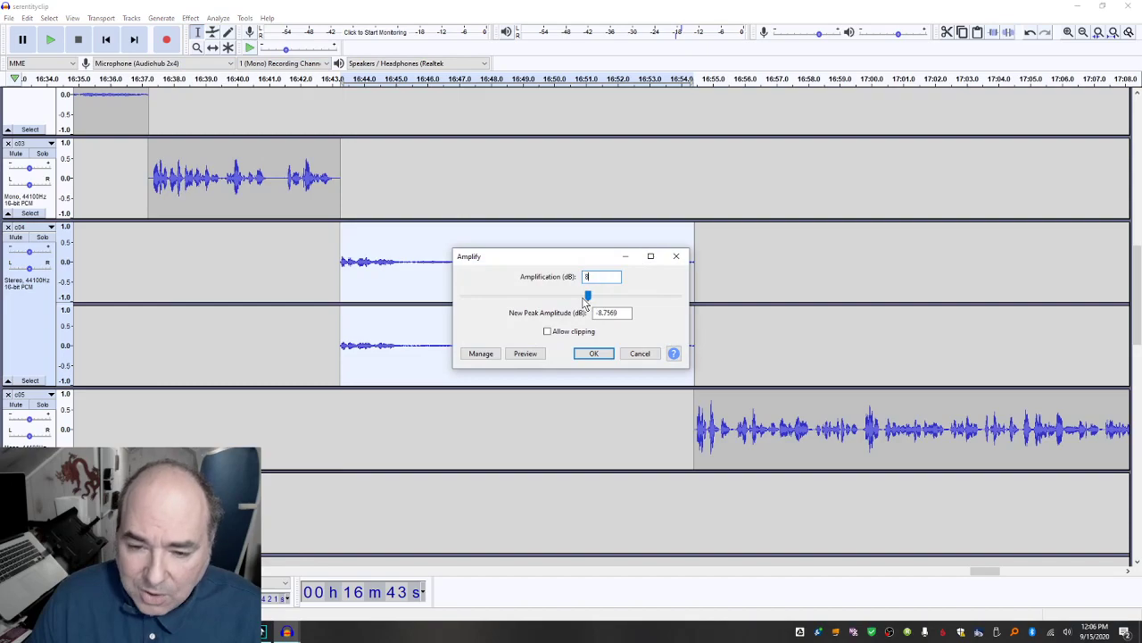
{"action": "type", "text": "8"}
{"action": "key", "text": "Return"}
Step: Listen to the louder c04 and select its quiet stretch around 16:46–16:48
{"action": "left_click", "coordinate": [328, 285]}
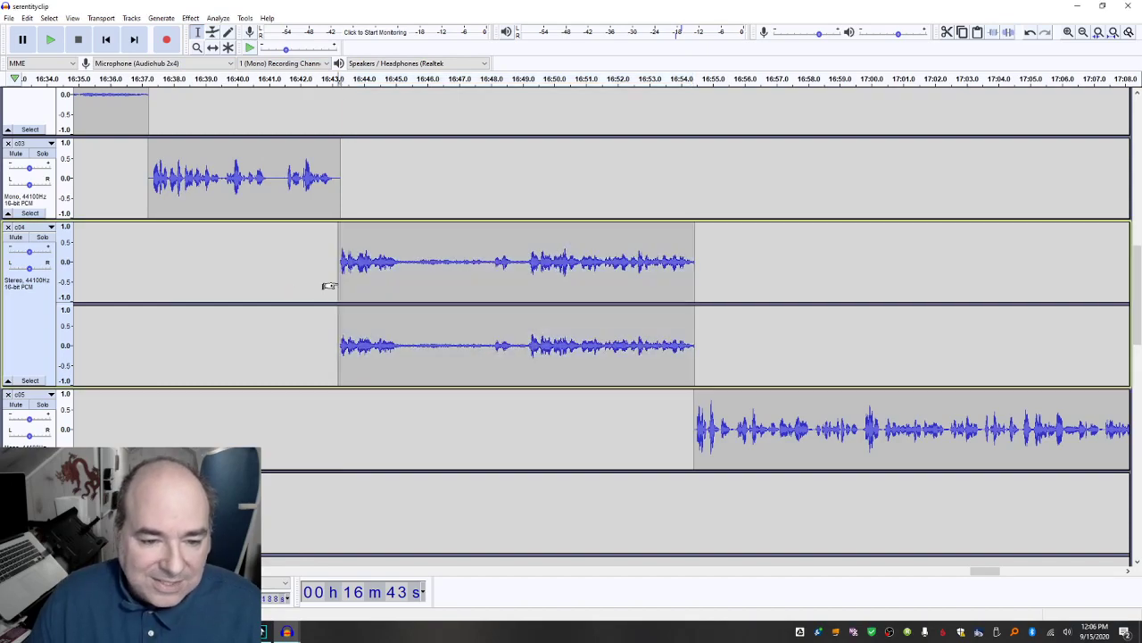
{"action": "key", "text": "space"}
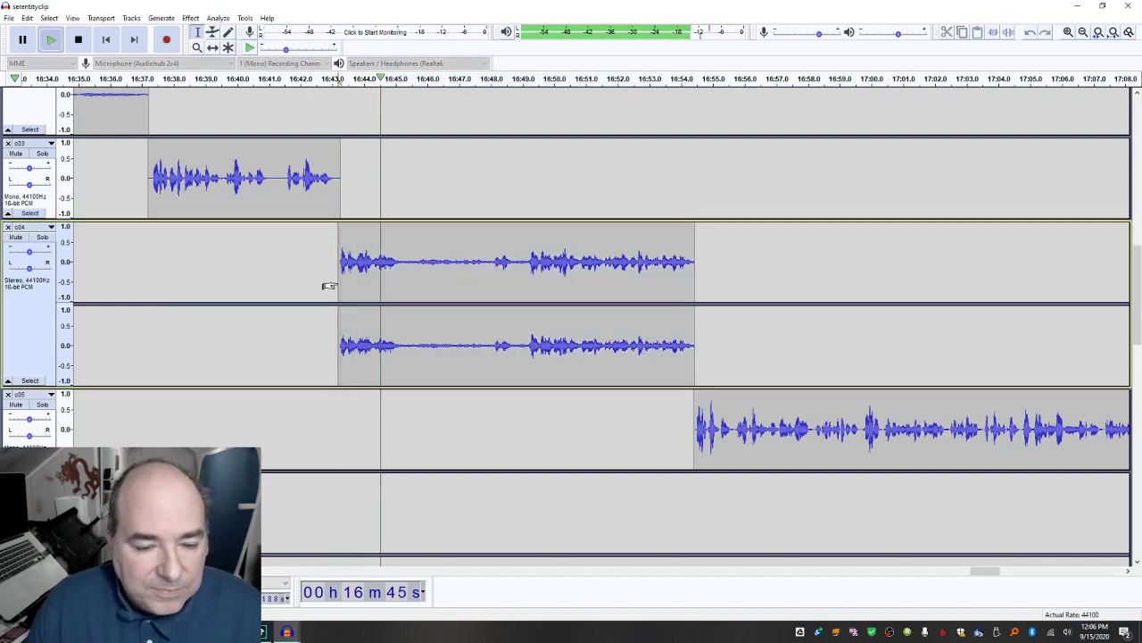
{"action": "left_click", "coordinate": [416, 269]}
{"action": "left_click_drag", "start_coordinate": [416, 270], "coordinate": [477, 273]}
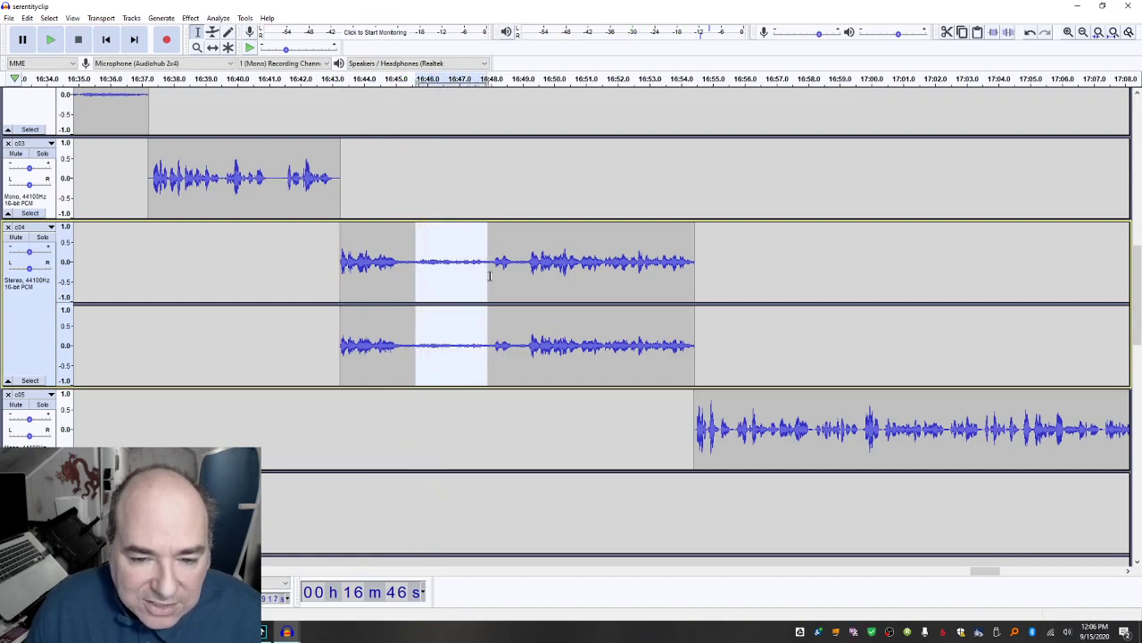
{"action": "key", "text": "space"}
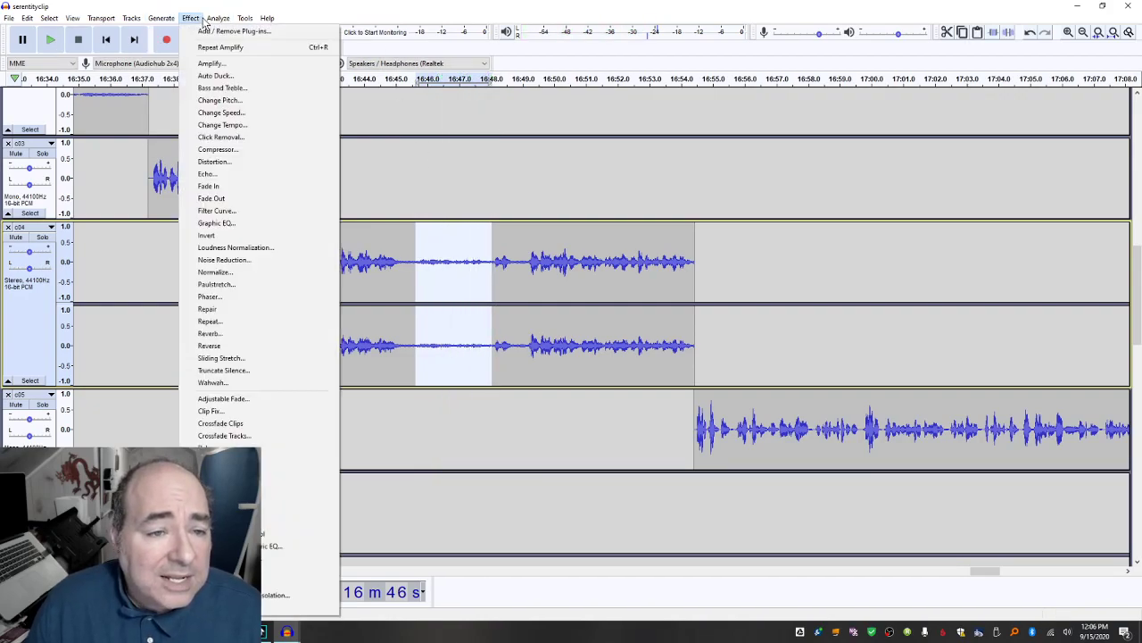
Step: Boost the selected stretch by 5 dB and play it back to check
{"action": "mouse_move", "coordinate": [191, 19]}
{"action": "left_click", "coordinate": [212, 63]}
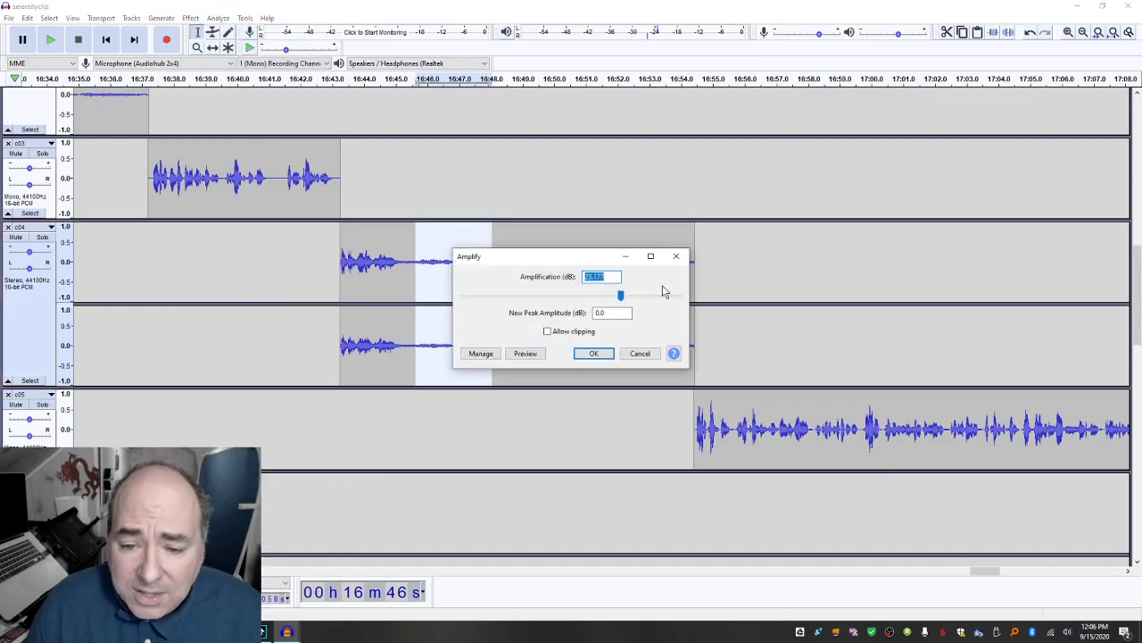
{"action": "type", "text": "5"}
{"action": "key", "text": "Return"}
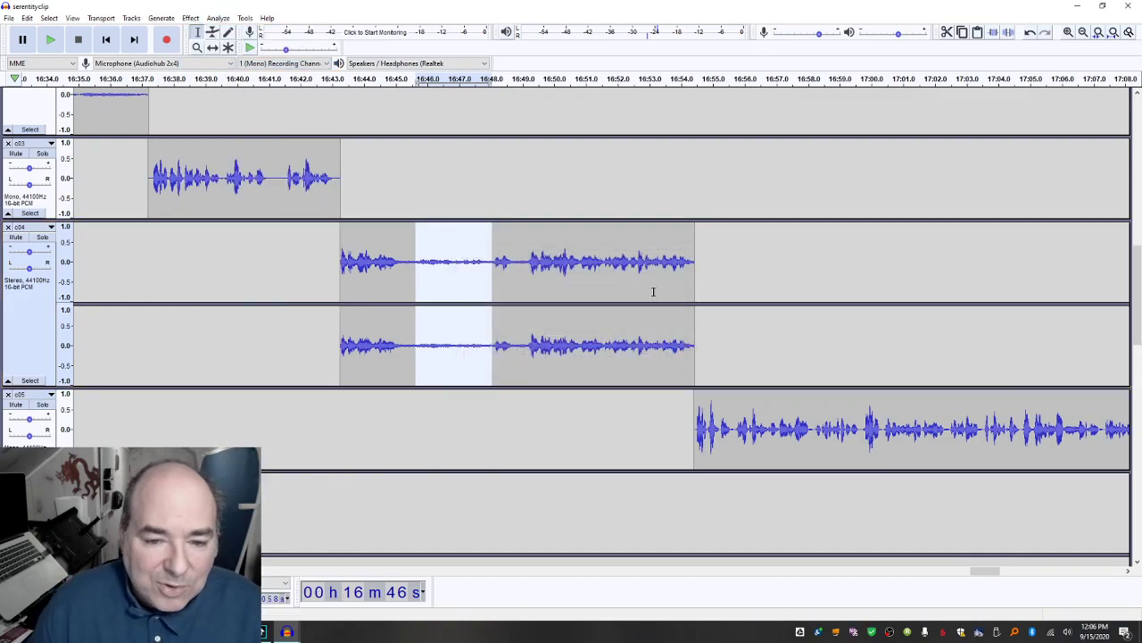
{"action": "left_click", "coordinate": [326, 280]}
{"action": "key", "text": "space"}
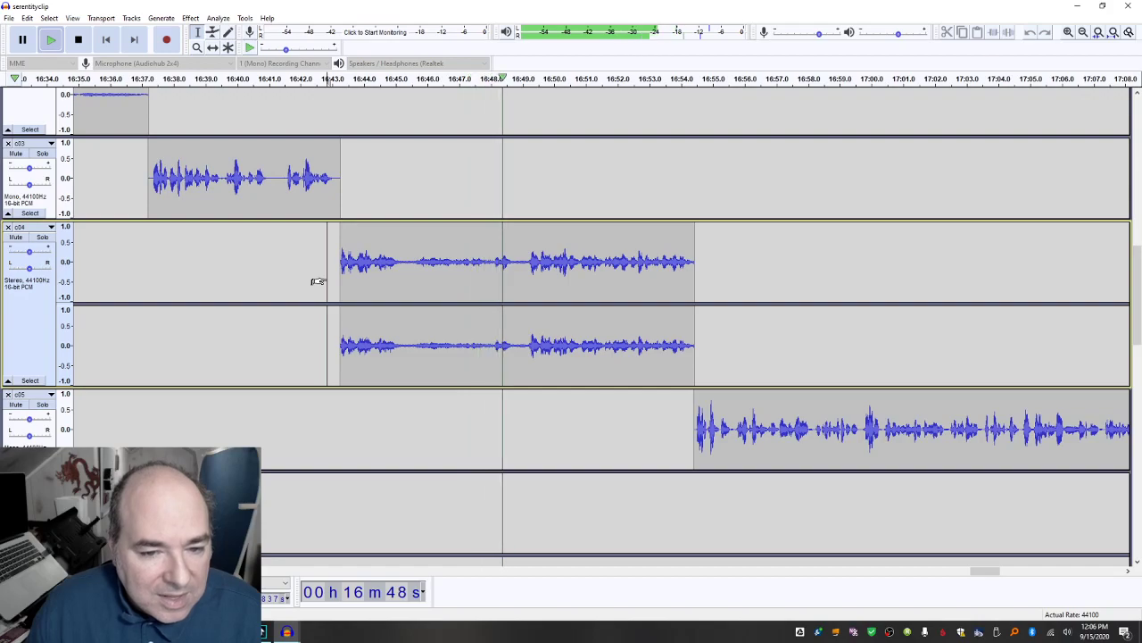
{"action": "key", "text": "space"}
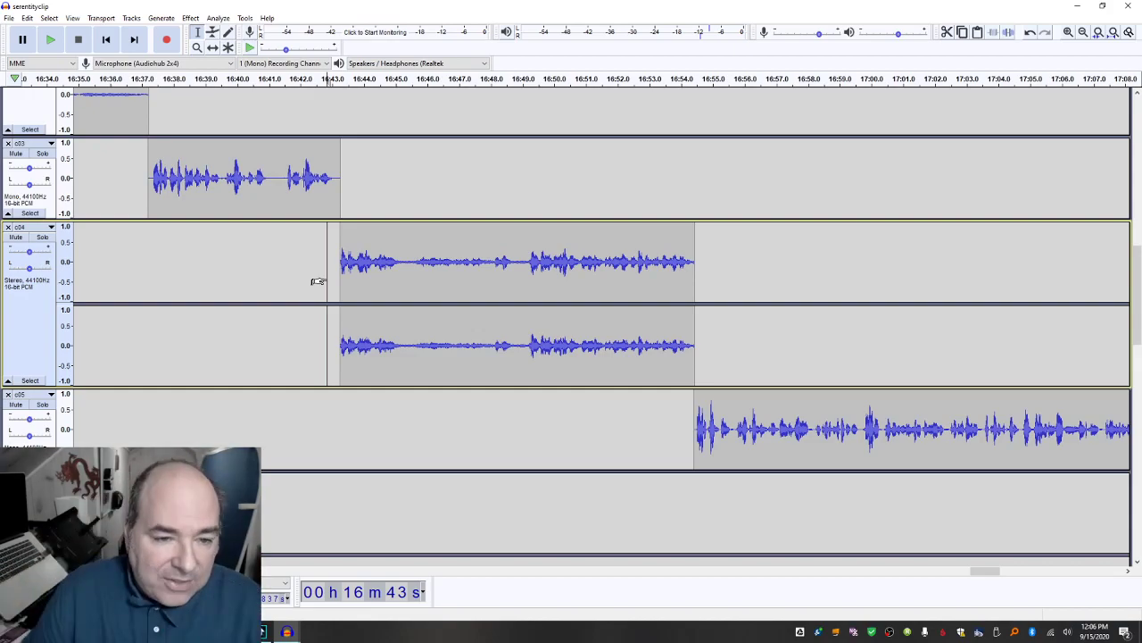
Step: Play the c02 clip to judge its level
{"action": "scroll", "coordinate": [363, 281], "scroll_direction": "up", "scroll_amount": 1}
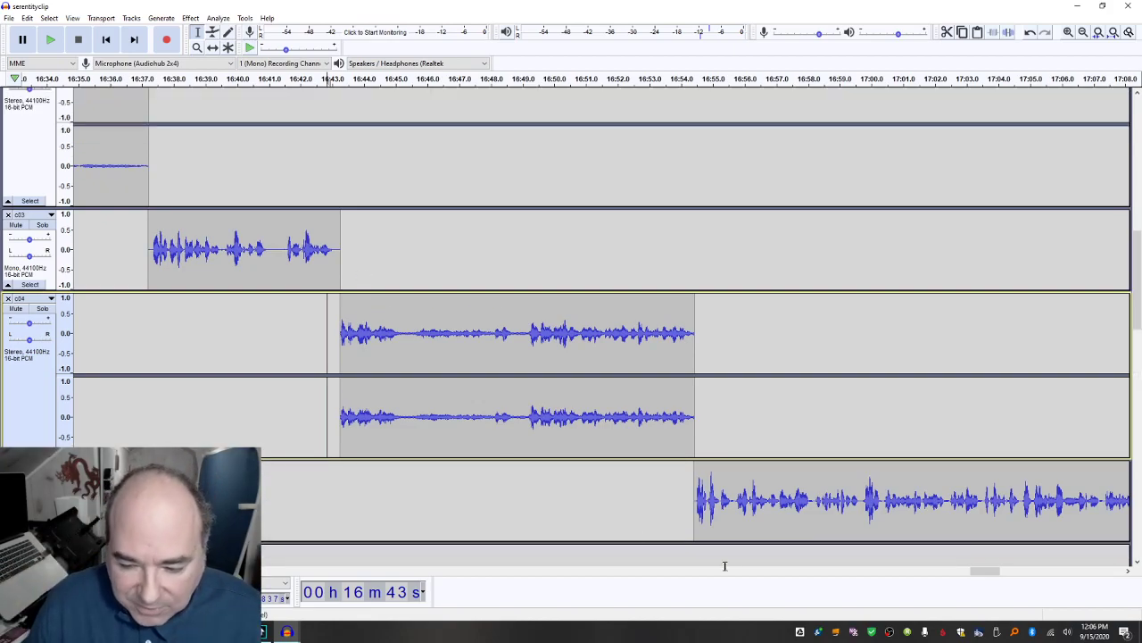
{"action": "left_click_drag", "start_coordinate": [997, 579], "coordinate": [985, 581]}
{"action": "scroll", "coordinate": [681, 239], "scroll_direction": "up", "scroll_amount": 3}
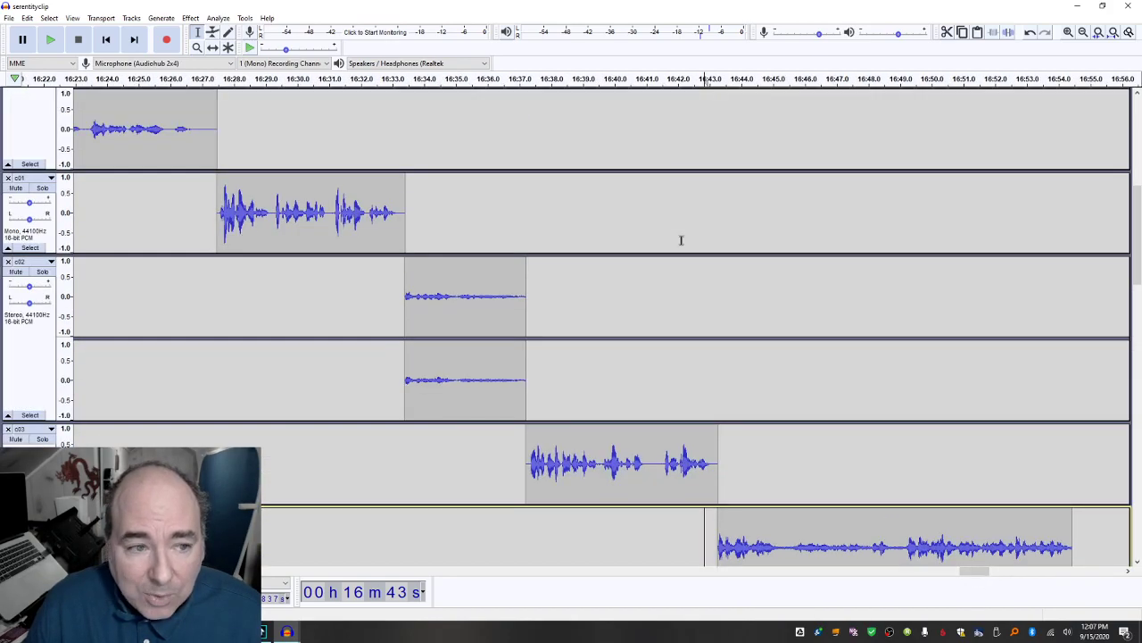
{"action": "left_click", "coordinate": [396, 328]}
{"action": "key", "text": "space"}
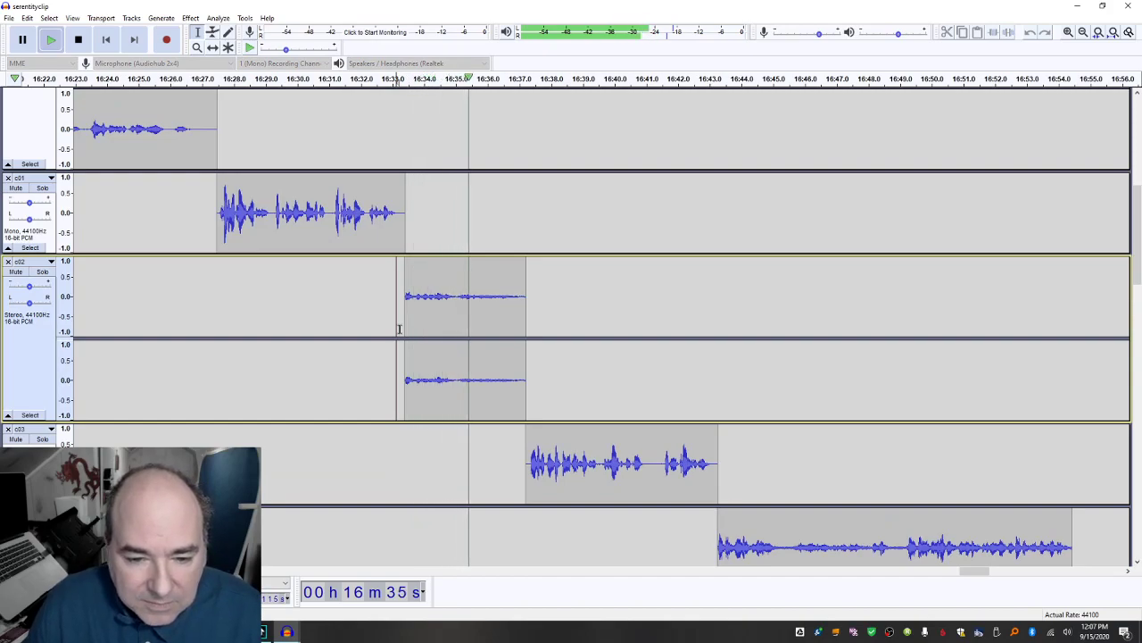
Step: Amplify the whole c02 clip by 8 dB and play it back
{"action": "double_click", "coordinate": [463, 313]}
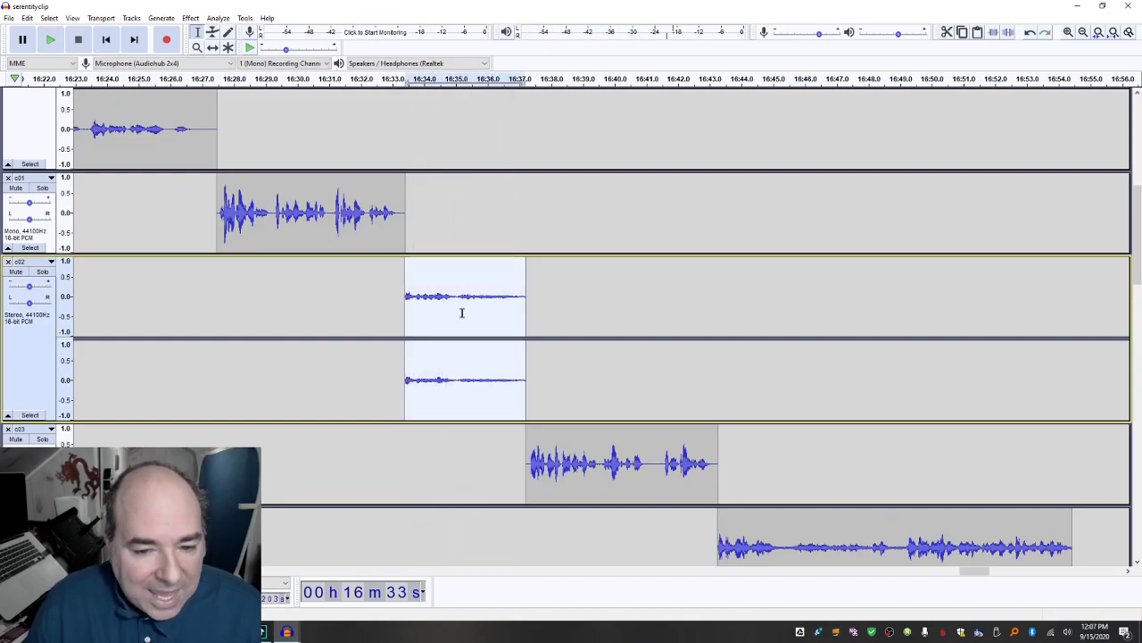
{"action": "left_click", "coordinate": [218, 18]}
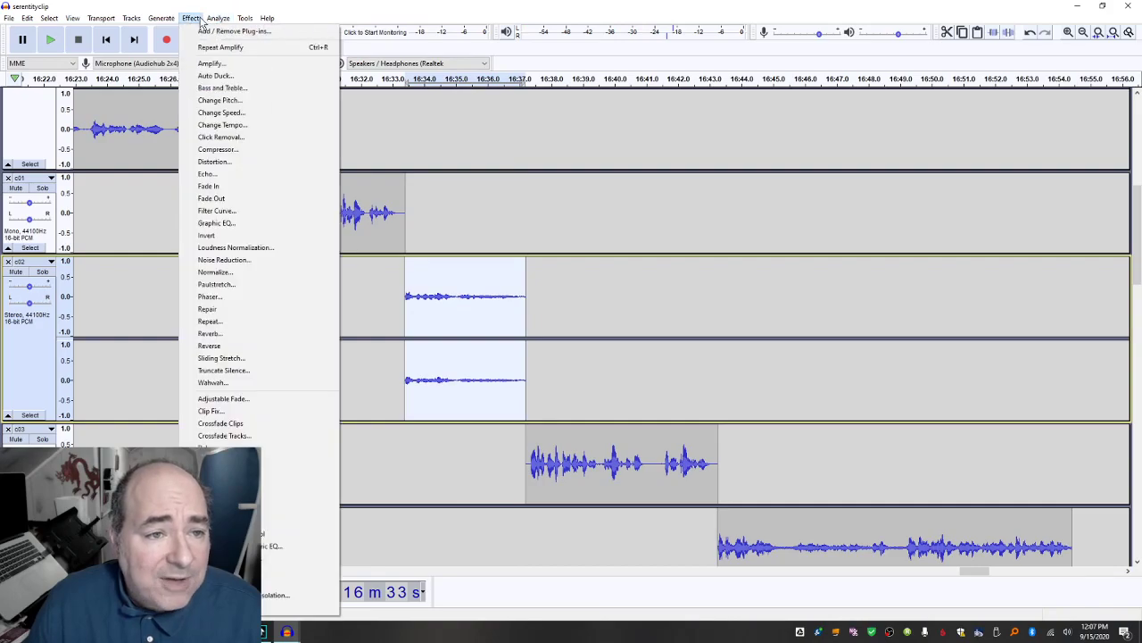
{"action": "mouse_move", "coordinate": [190, 18]}
{"action": "left_click", "coordinate": [214, 64]}
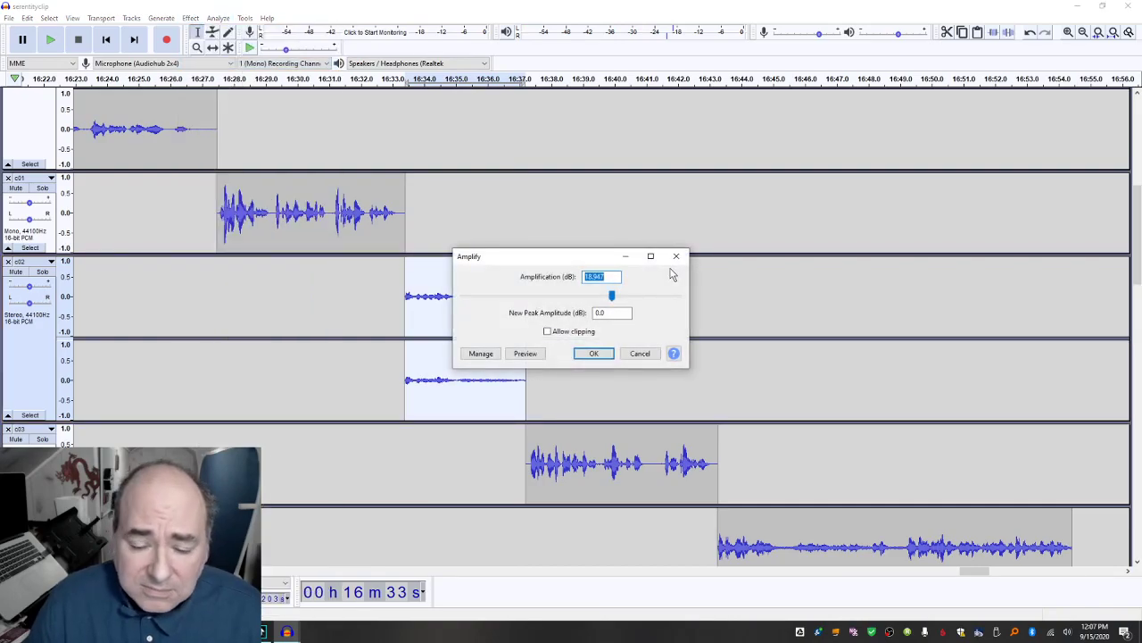
{"action": "type", "text": "8"}
{"action": "key", "text": "Return"}
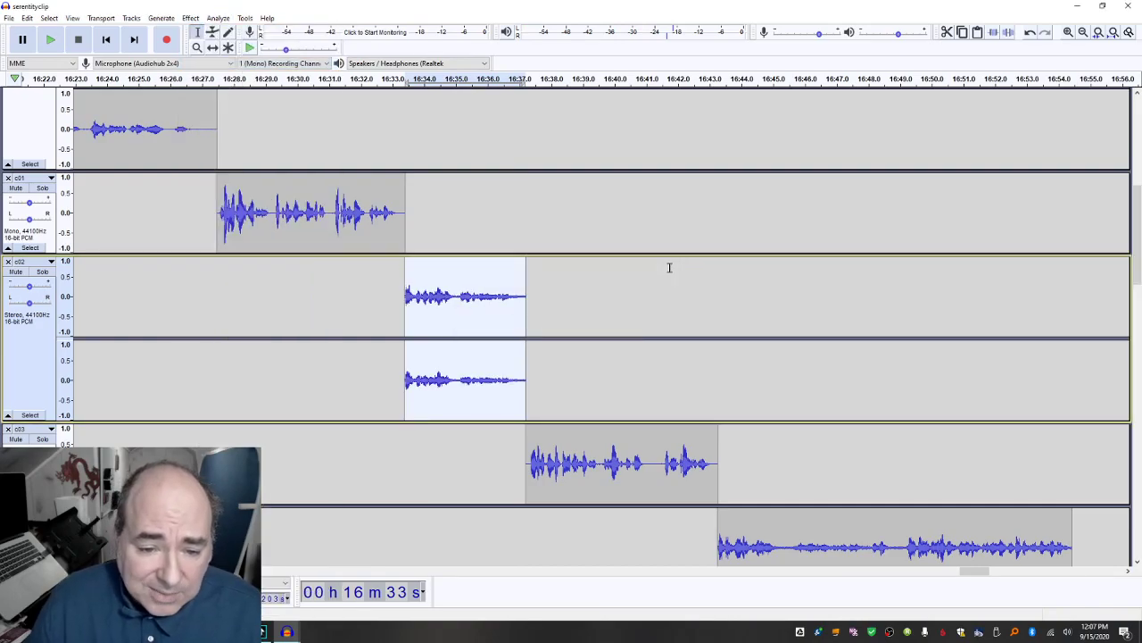
{"action": "left_click", "coordinate": [414, 350]}
{"action": "key", "text": "space"}
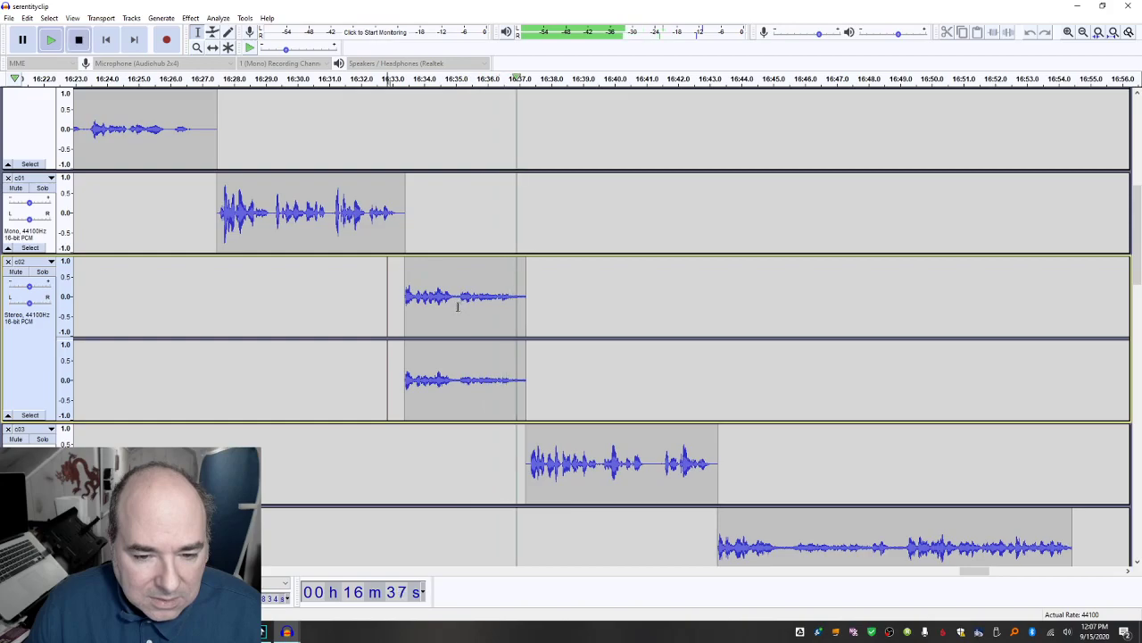
{"action": "key", "text": "space"}
Step: Boost the quieter ending of c02 by a further 3 dB and compare levels
{"action": "left_click_drag", "start_coordinate": [458, 308], "coordinate": [525, 318]}
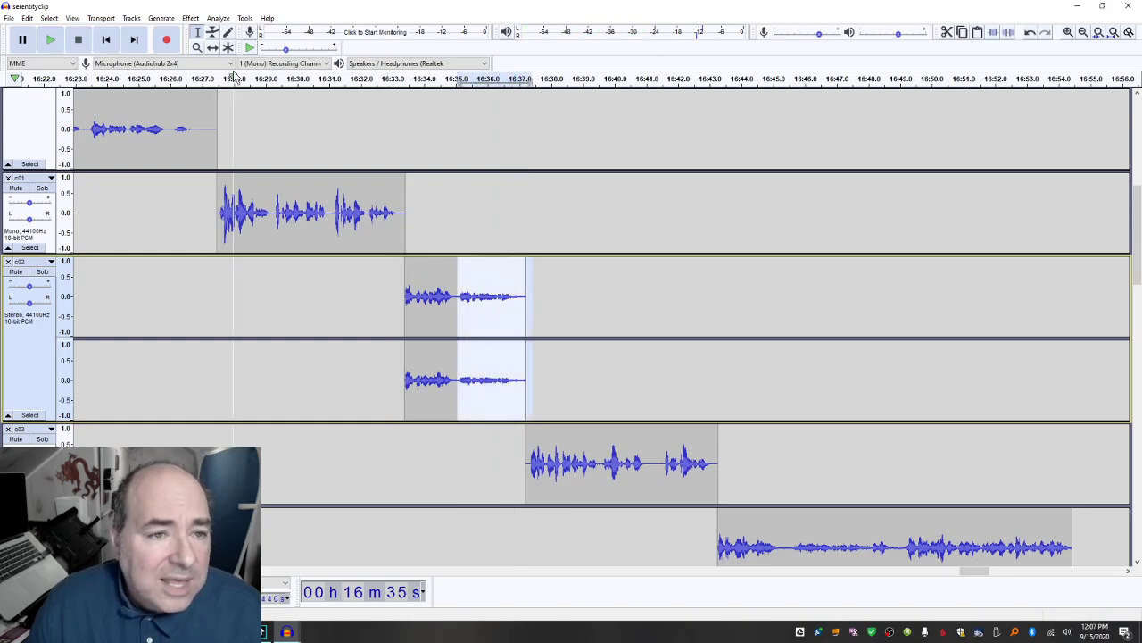
{"action": "left_click", "coordinate": [225, 18]}
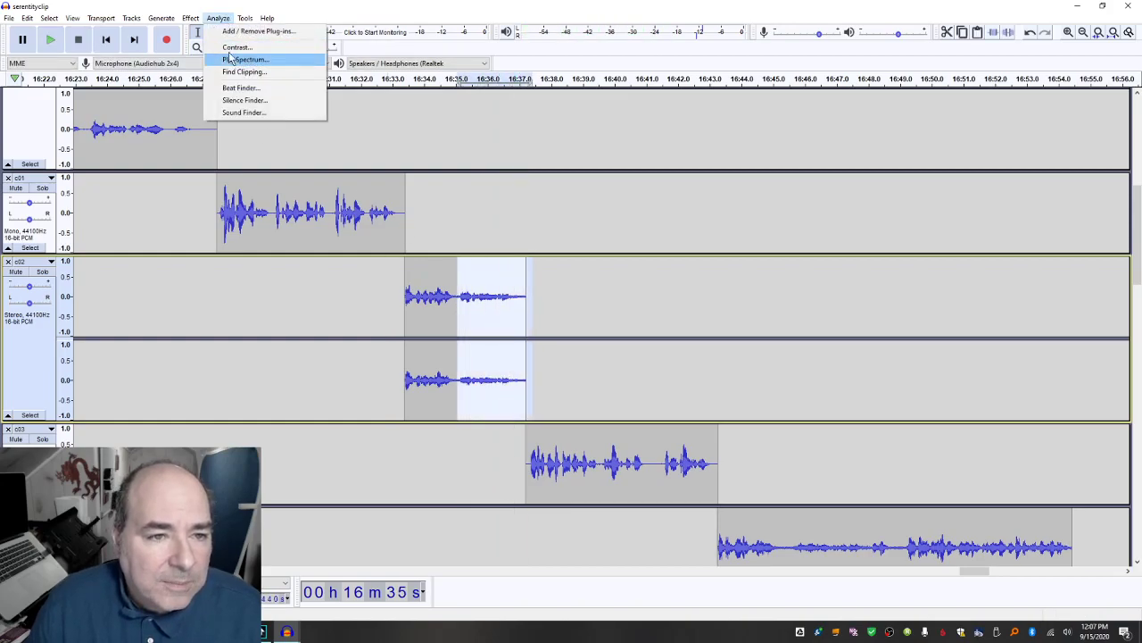
{"action": "mouse_move", "coordinate": [190, 18]}
{"action": "left_click", "coordinate": [219, 64]}
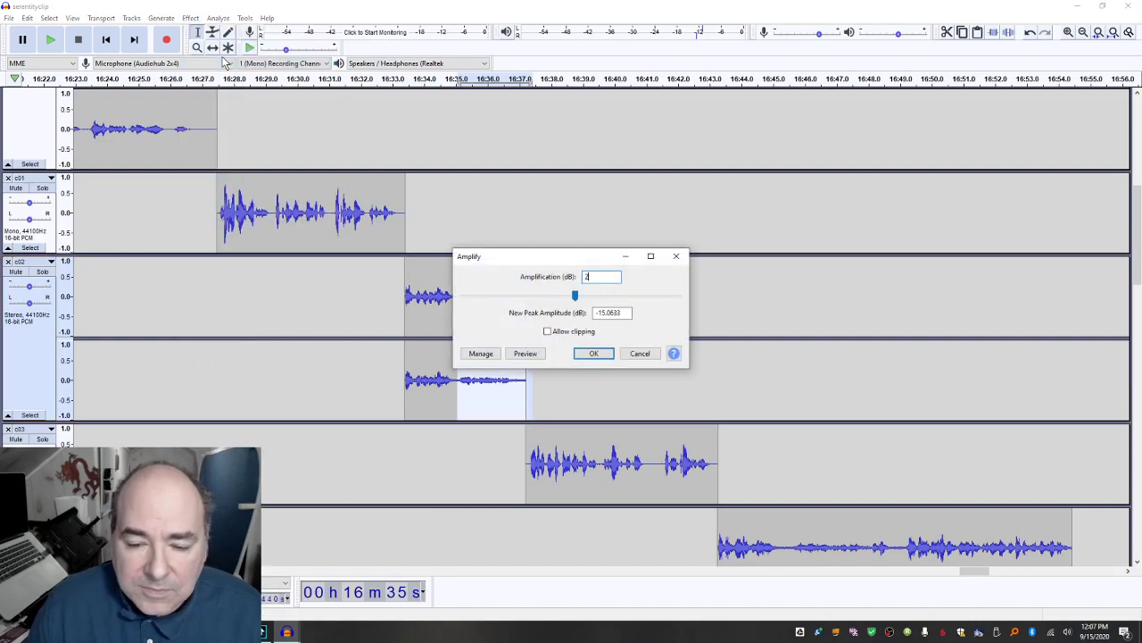
{"action": "type", "text": "3"}
{"action": "key", "text": "Return"}
{"action": "left_click", "coordinate": [386, 312]}
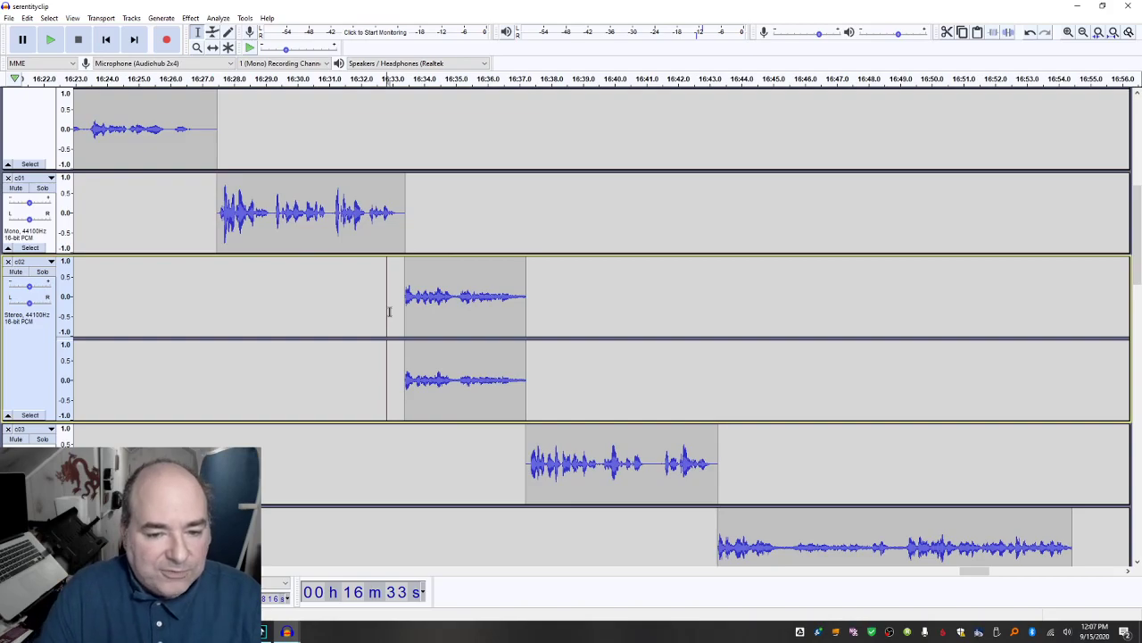
{"action": "key", "text": "space"}
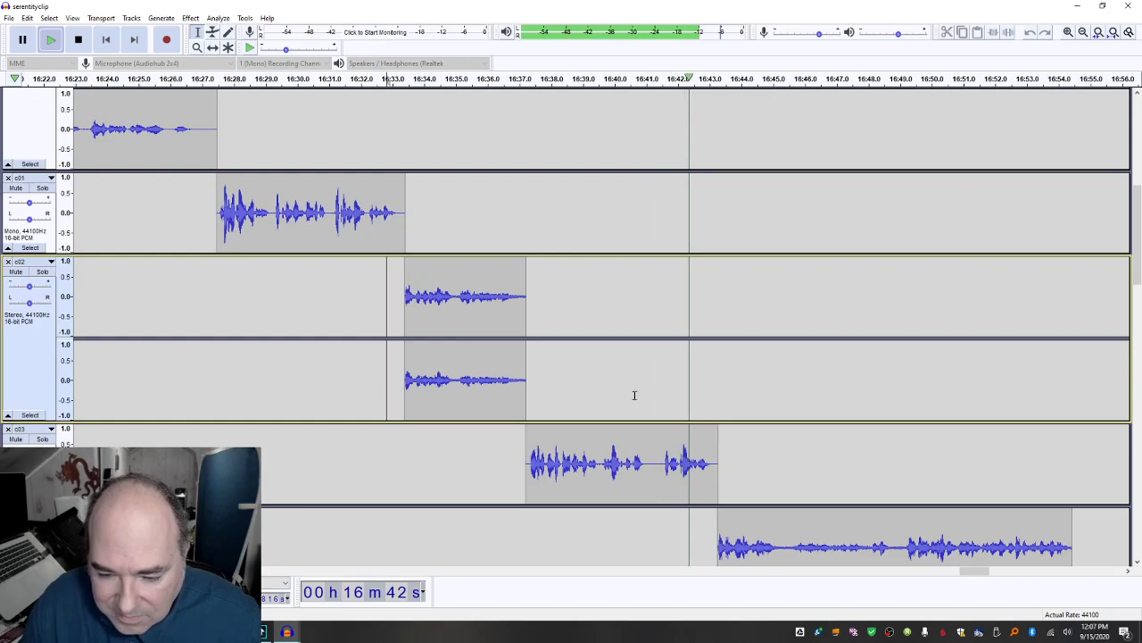
Step: Cut the short pause at the end of c03 and slide c04 left to meet it
{"action": "key", "text": "space"}
{"action": "left_click", "coordinate": [652, 464]}
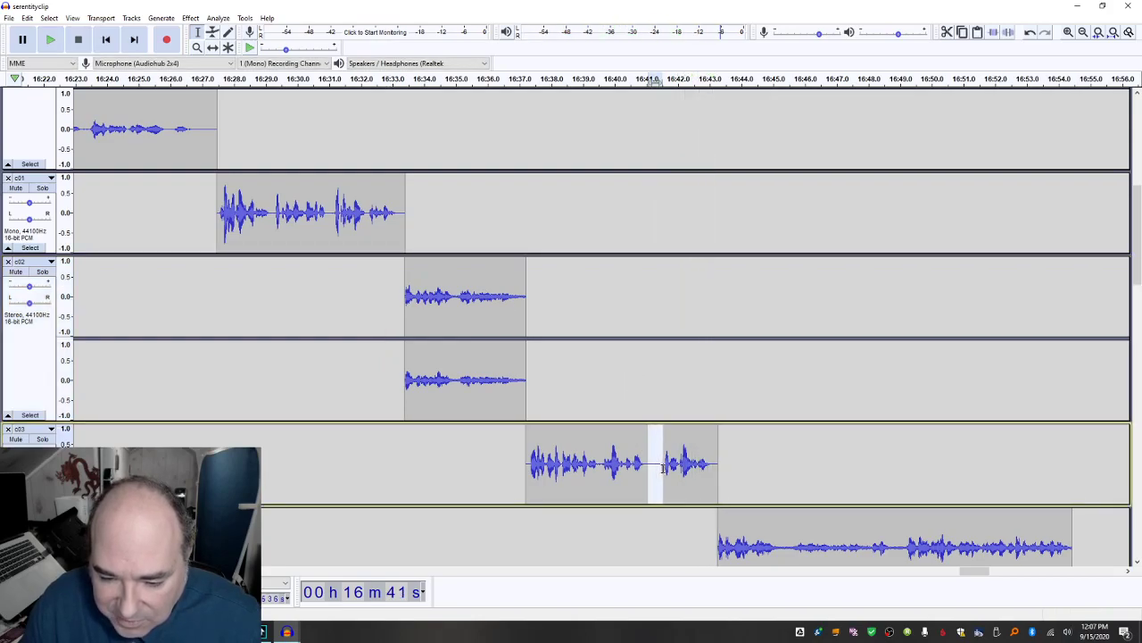
{"action": "key", "text": "Delete"}
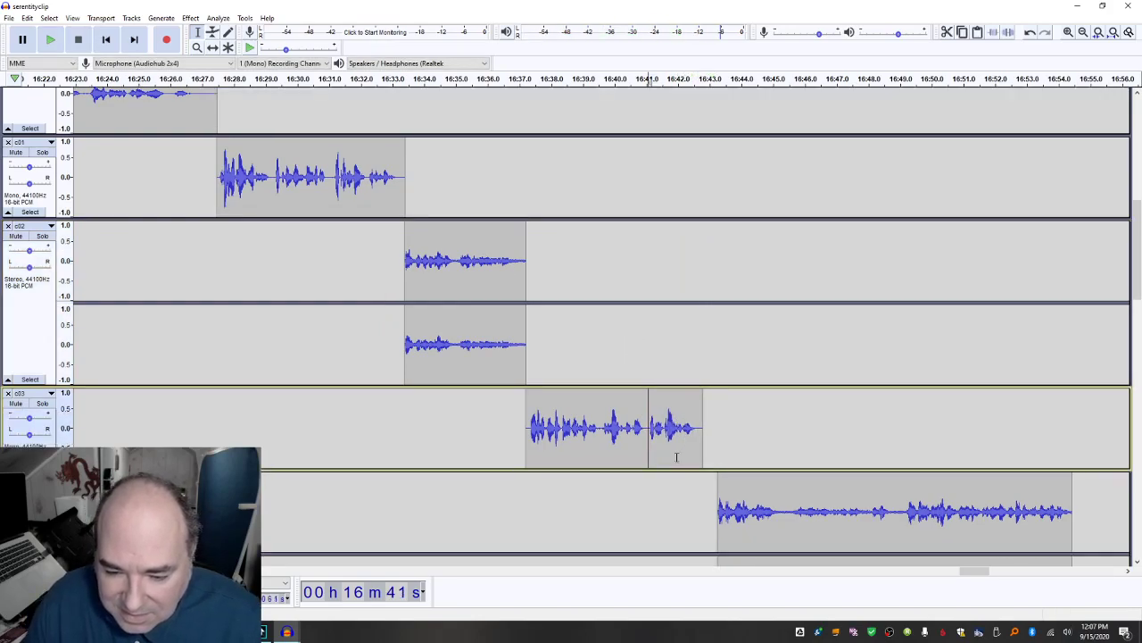
{"action": "scroll", "coordinate": [676, 454], "scroll_direction": "down", "scroll_amount": 3}
{"action": "scroll", "coordinate": [689, 369], "scroll_direction": "down", "scroll_amount": 3}
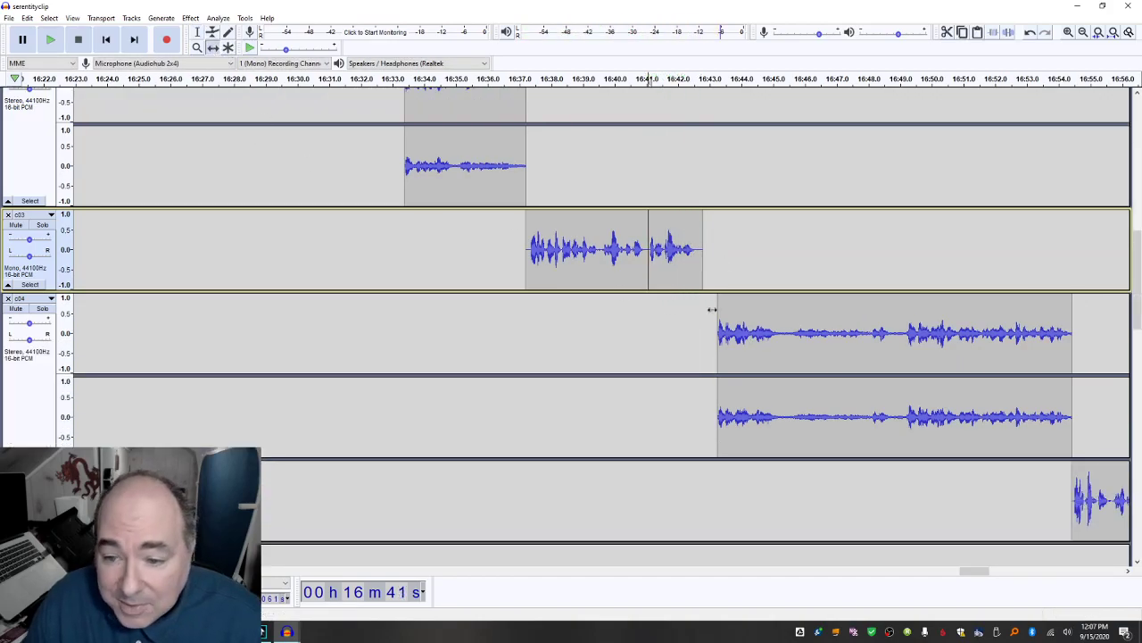
{"action": "left_click_drag", "start_coordinate": [747, 302], "coordinate": [731, 301]}
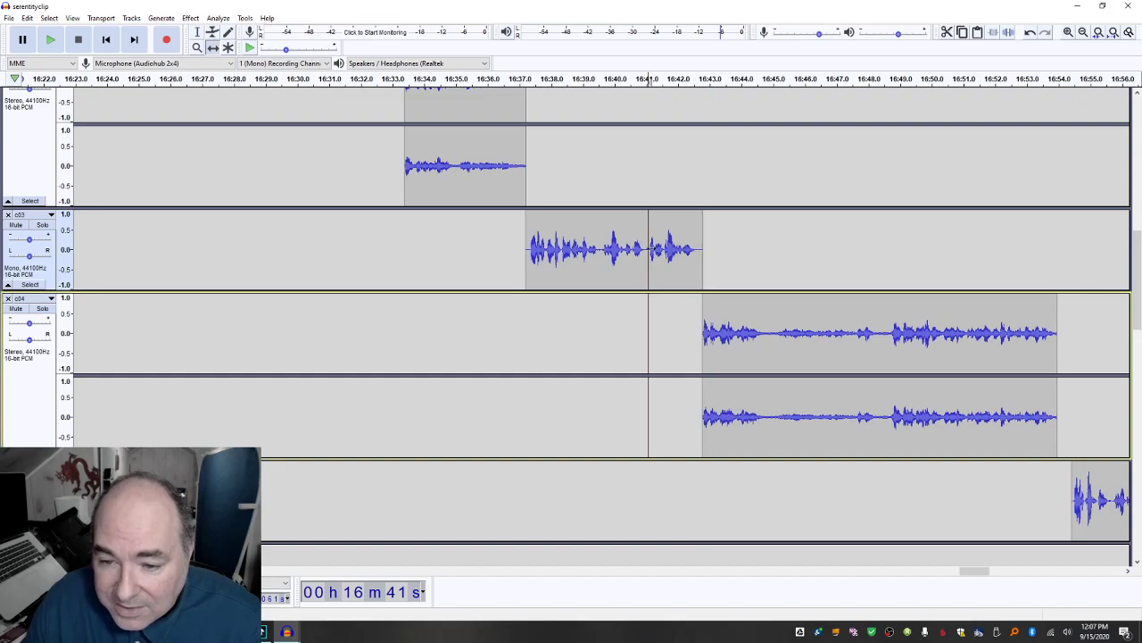
{"action": "key", "text": "space"}
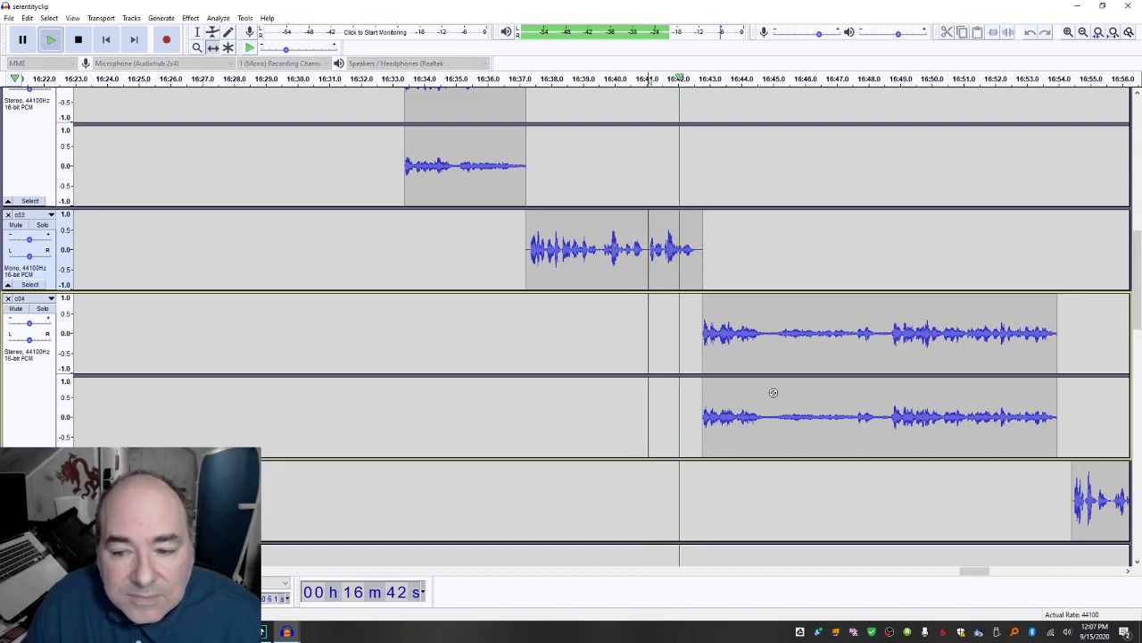
Step: Delete the short pause near 16:48 in c04 and play across the cut
{"action": "scroll", "coordinate": [809, 458], "scroll_direction": "down", "scroll_amount": 2}
{"action": "left_click_drag", "start_coordinate": [981, 572], "coordinate": [991, 573]}
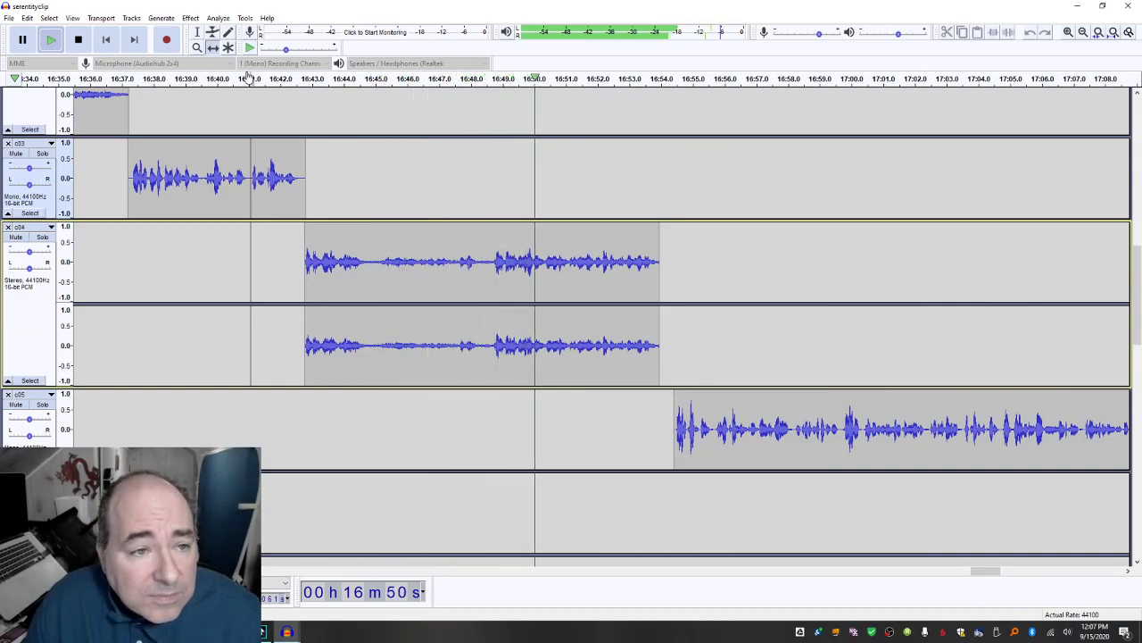
{"action": "key", "text": "space"}
{"action": "left_click", "coordinate": [479, 268]}
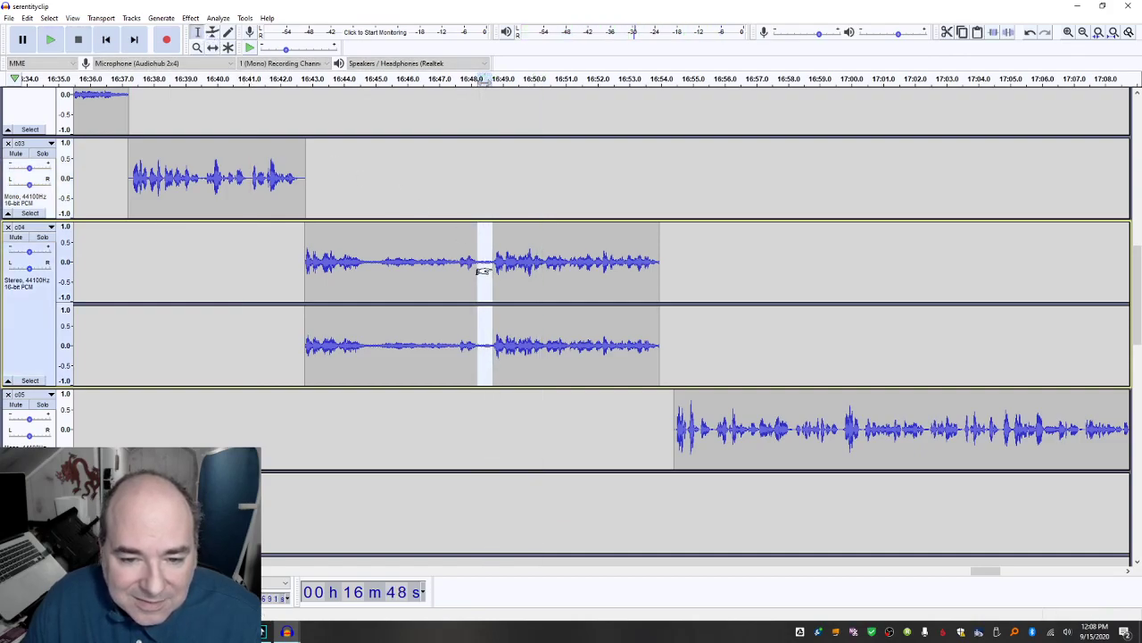
{"action": "key", "text": "Delete"}
{"action": "left_click", "coordinate": [468, 276]}
{"action": "key", "text": "space"}
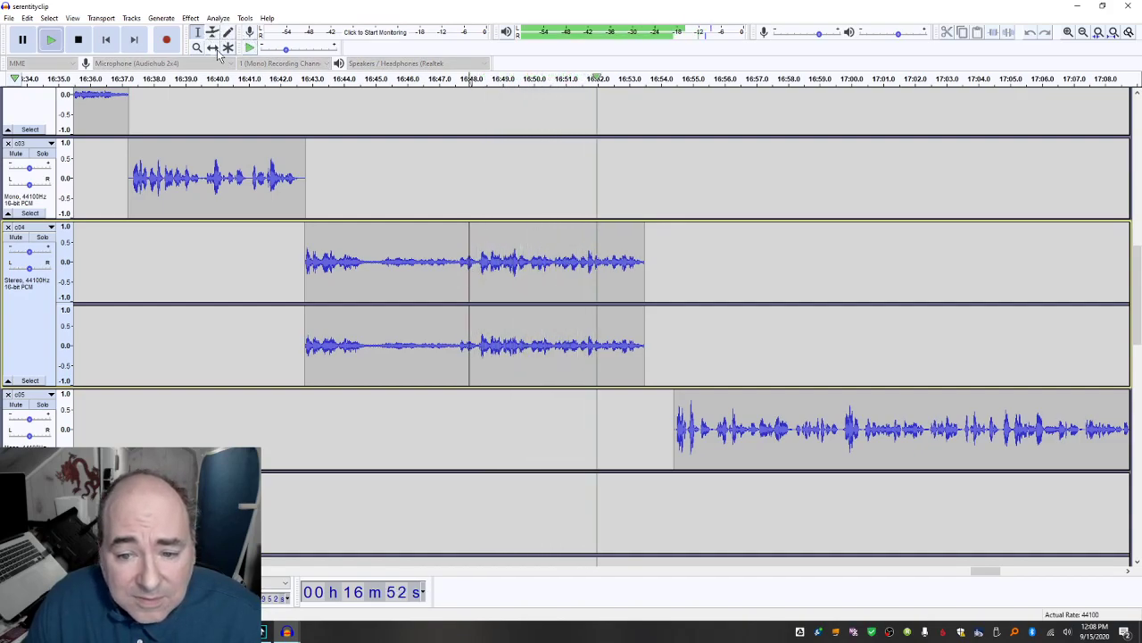
{"action": "key", "text": "space"}
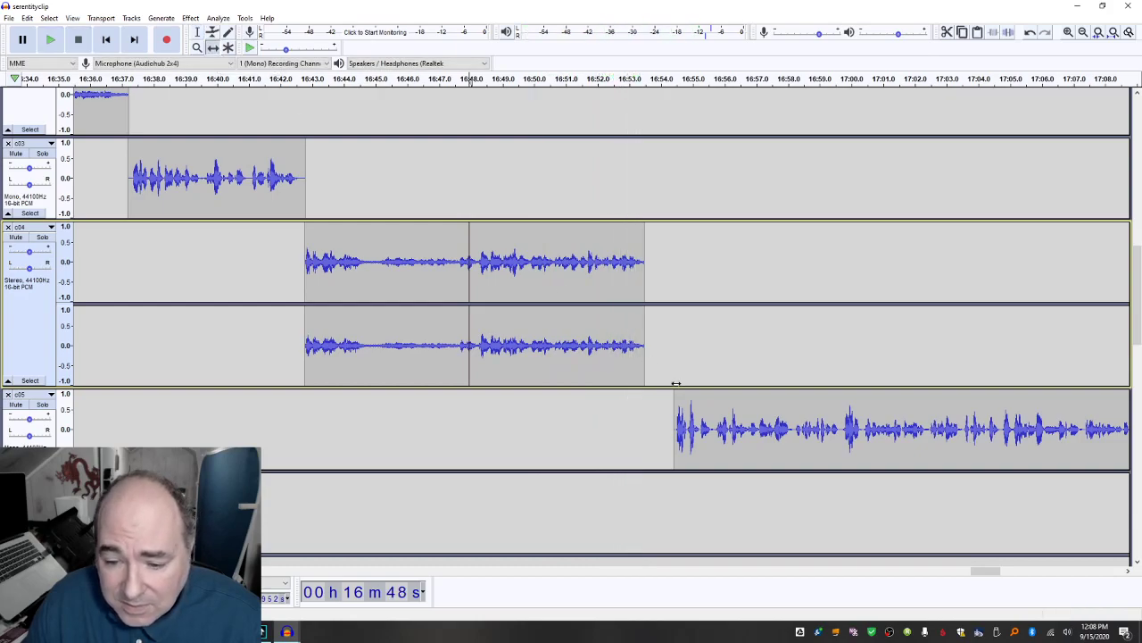
Step: Slide c05 left to start where c04 ends and play the join
{"action": "left_click_drag", "start_coordinate": [728, 416], "coordinate": [698, 416]}
{"action": "left_click", "coordinate": [622, 371]}
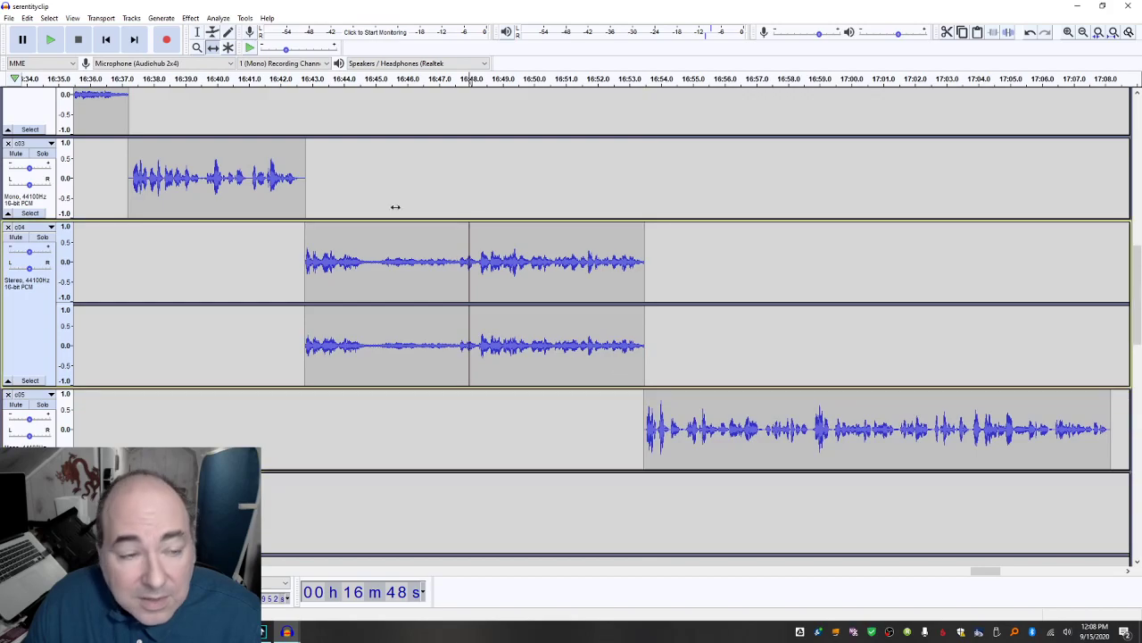
{"action": "key", "text": "space"}
Step: Slide c06 left to meet c05's end and play back the c05–c06 join
{"action": "scroll", "coordinate": [901, 479], "scroll_direction": "down", "scroll_amount": 2}
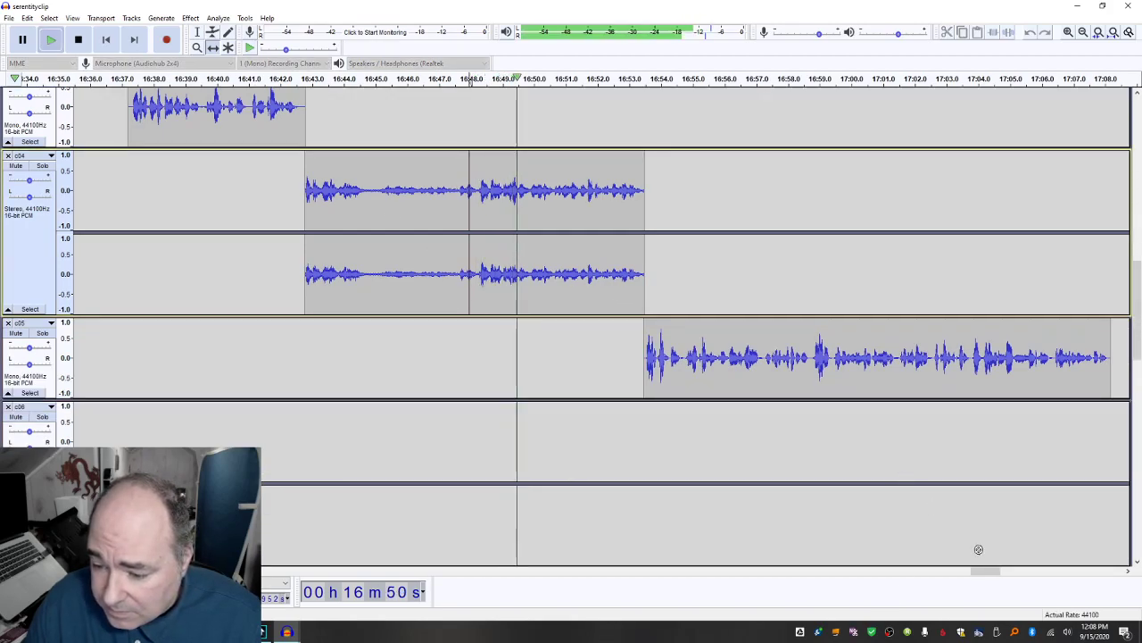
{"action": "left_click_drag", "start_coordinate": [983, 574], "coordinate": [994, 571]}
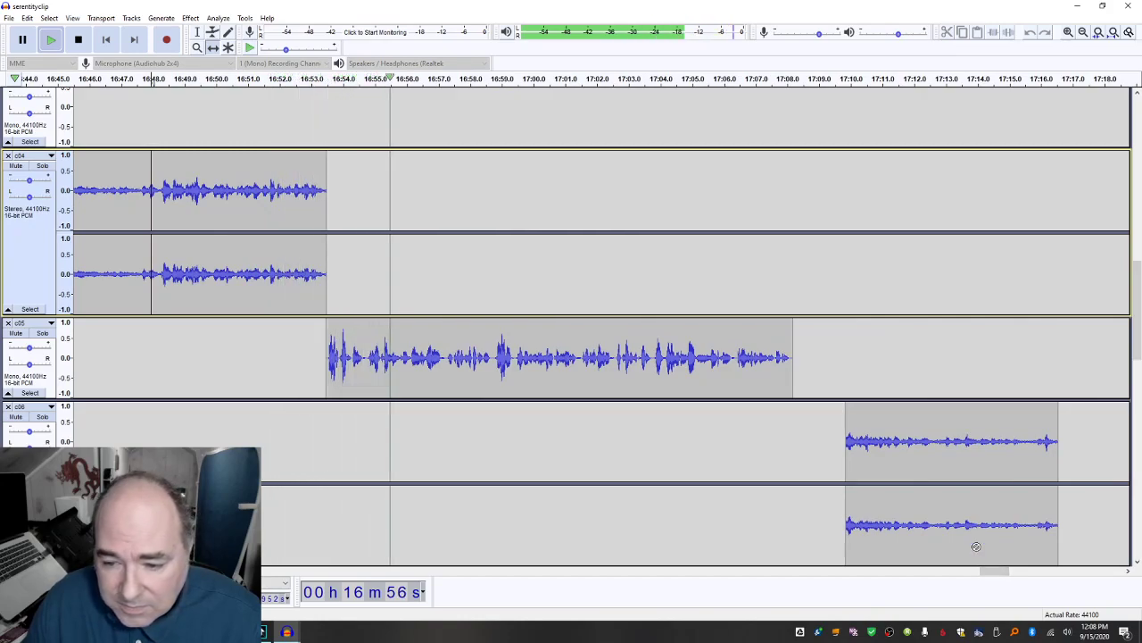
{"action": "key", "text": "space"}
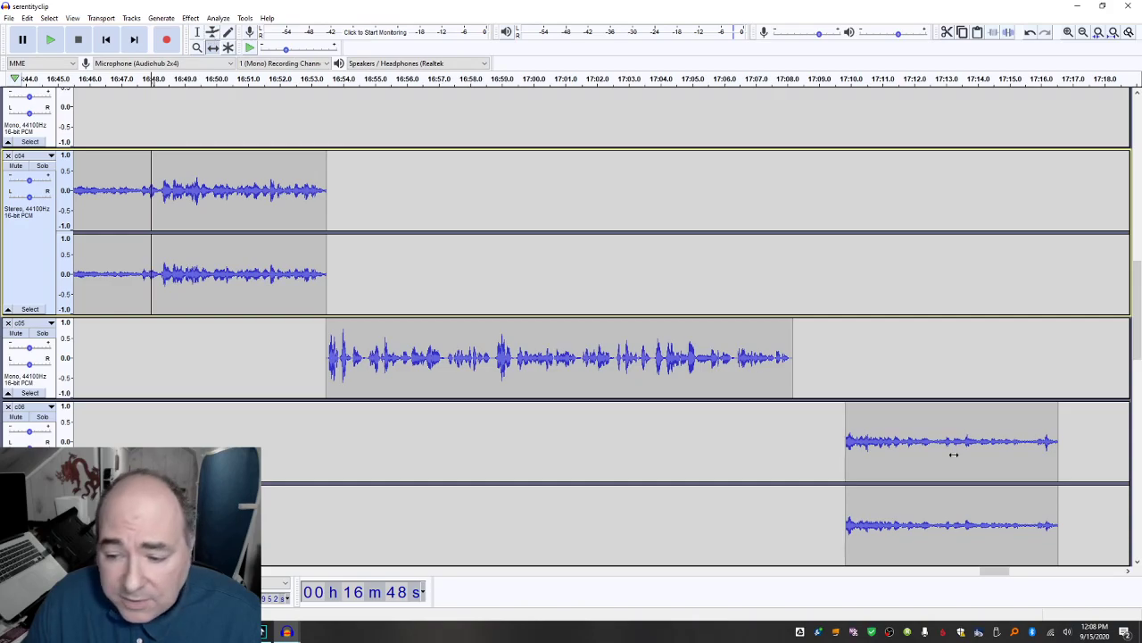
{"action": "left_click_drag", "start_coordinate": [953, 423], "coordinate": [899, 423]}
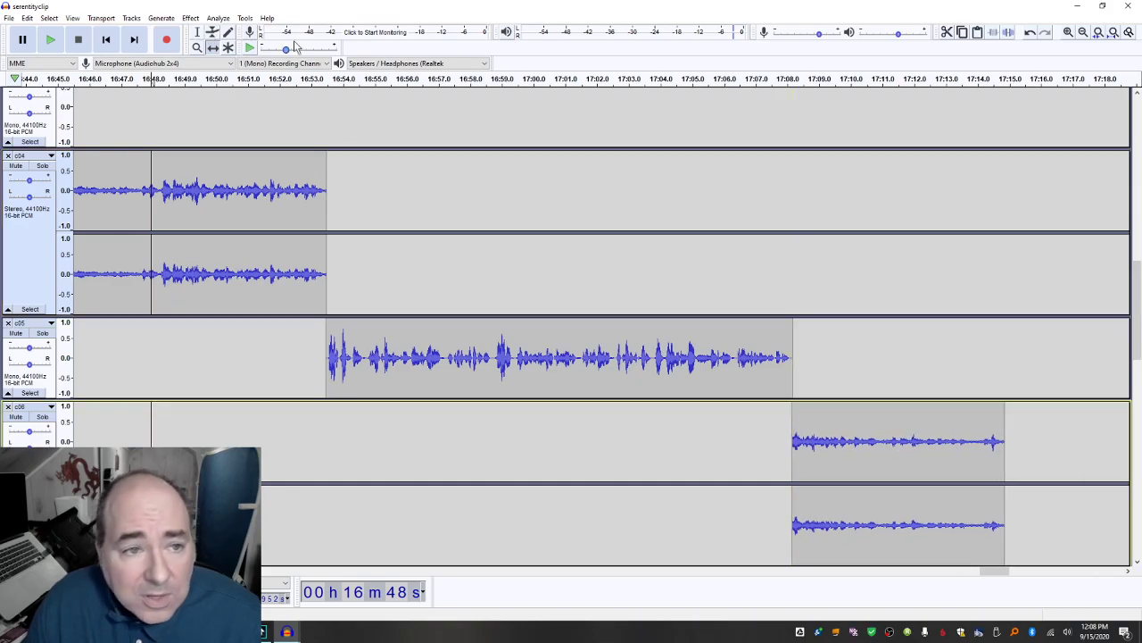
{"action": "left_click", "coordinate": [755, 382]}
{"action": "key", "text": "space"}
Step: Slide c07 left against c06's end and play back the c06–c07 join
{"action": "left_click_drag", "start_coordinate": [998, 572], "coordinate": [1006, 578]}
{"action": "scroll", "coordinate": [1041, 499], "scroll_direction": "down", "scroll_amount": 4}
{"action": "scroll", "coordinate": [1042, 500], "scroll_direction": "down", "scroll_amount": 1}
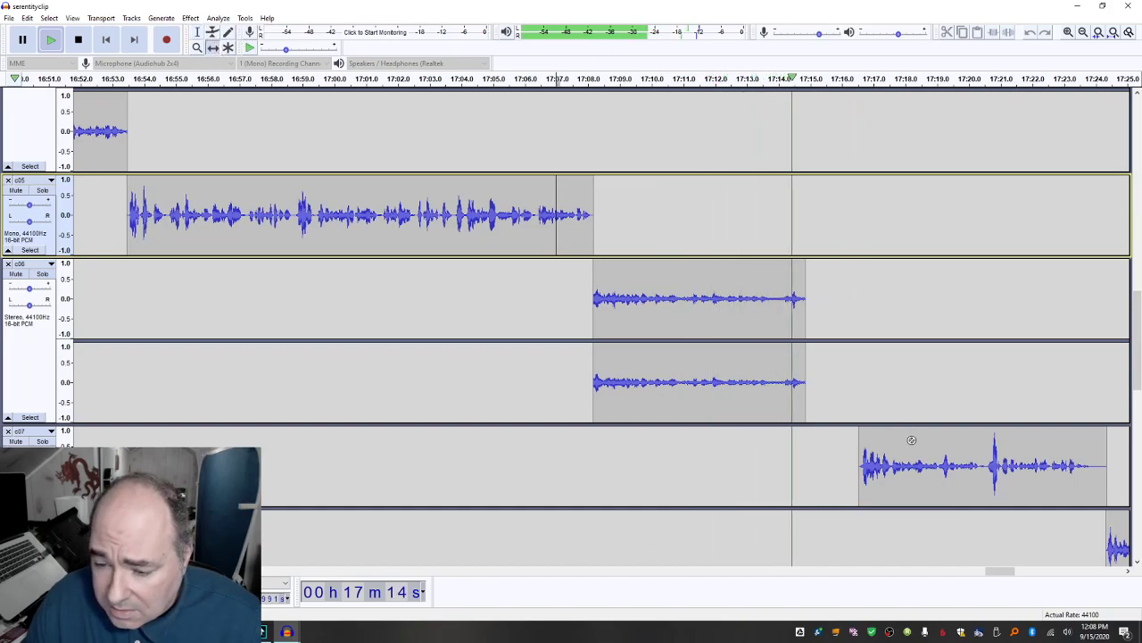
{"action": "key", "text": "space"}
{"action": "left_click_drag", "start_coordinate": [913, 448], "coordinate": [857, 446]}
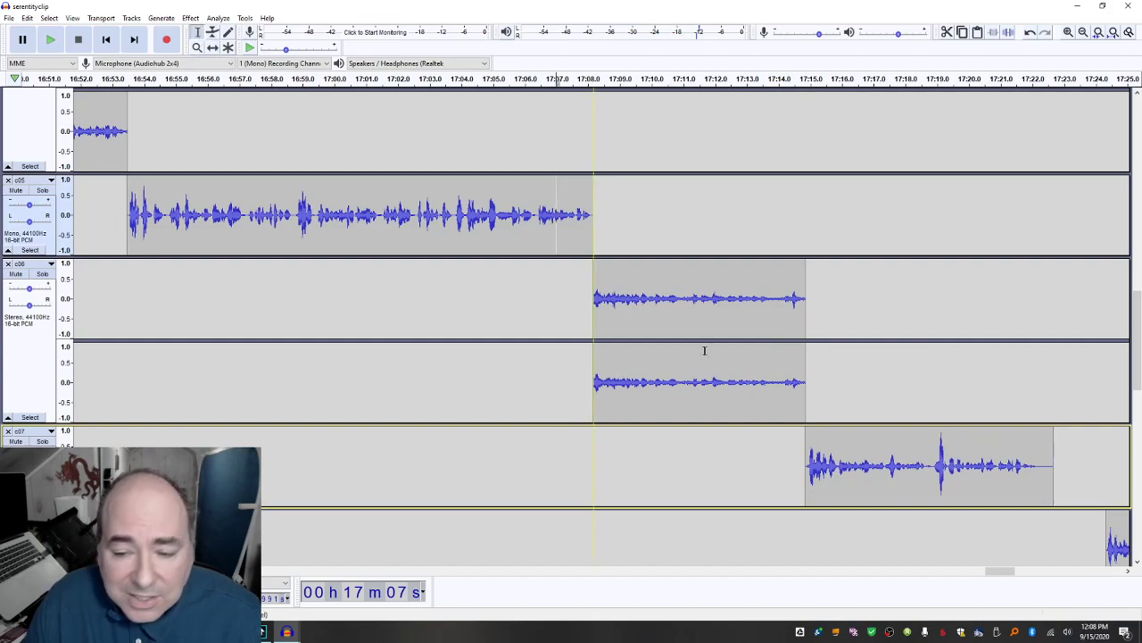
{"action": "left_click", "coordinate": [766, 401]}
{"action": "key", "text": "space"}
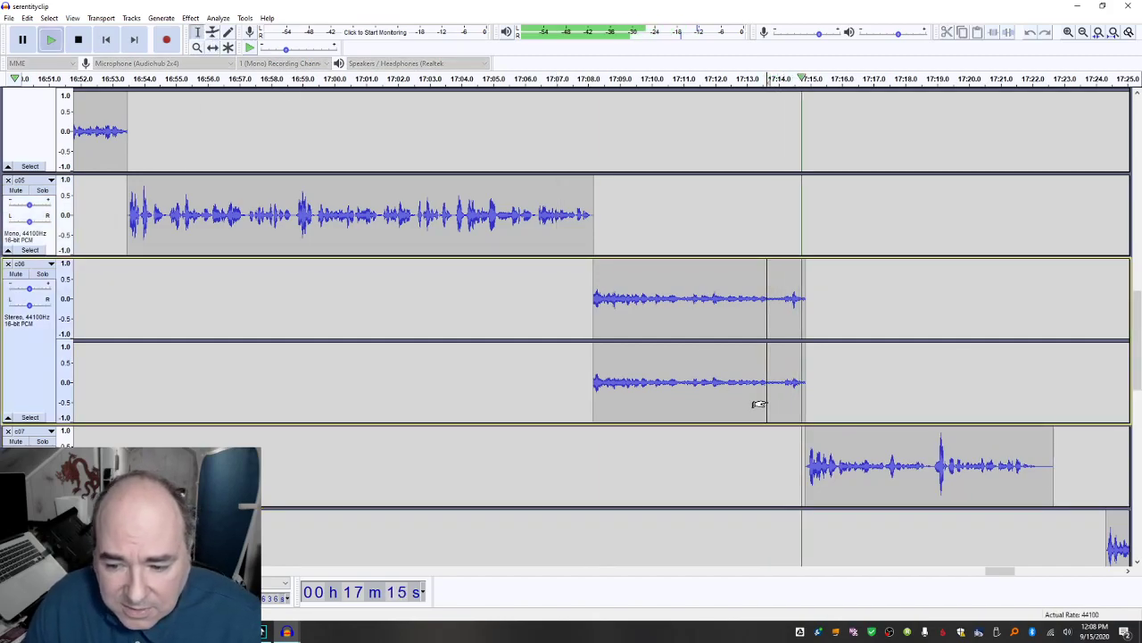
Step: Slide c08 and c09 left to close their gaps, then play the joins from c07 onward
{"action": "scroll", "coordinate": [1103, 544], "scroll_direction": "down", "scroll_amount": 2}
{"action": "left_click_drag", "start_coordinate": [1014, 570], "coordinate": [1028, 571]}
{"action": "scroll", "coordinate": [799, 426], "scroll_direction": "down", "scroll_amount": 5}
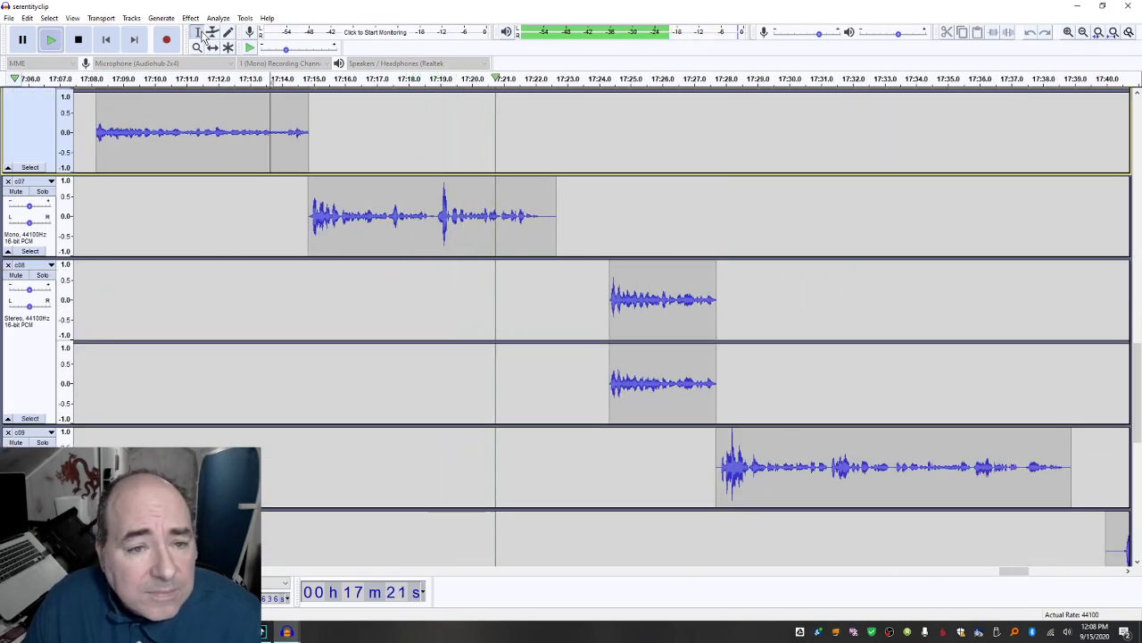
{"action": "key", "text": "space"}
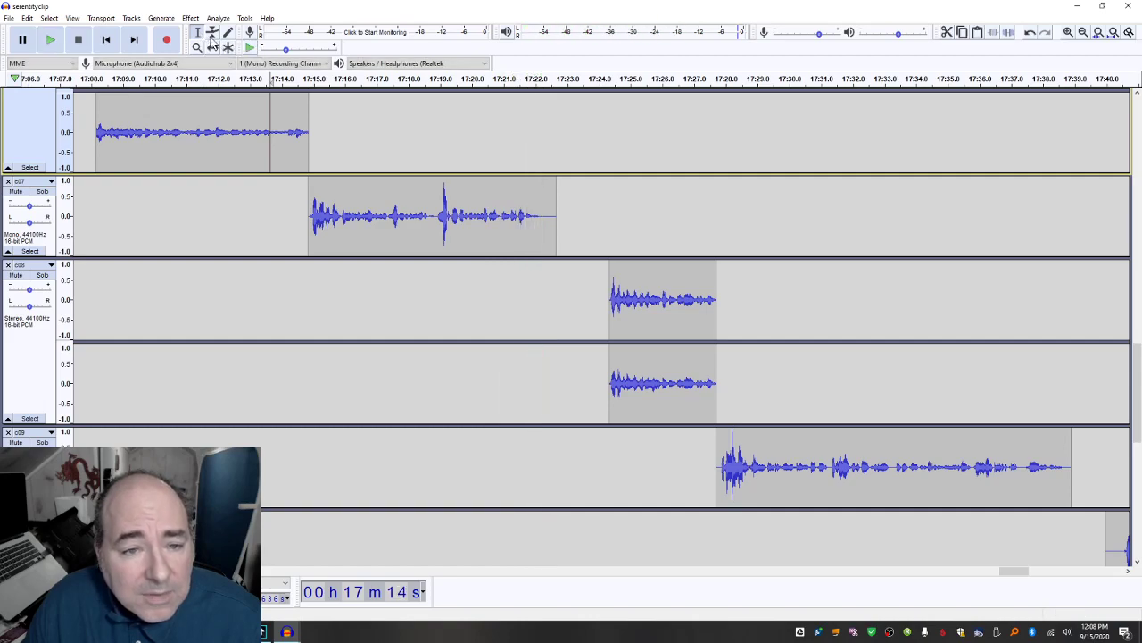
{"action": "left_click", "coordinate": [545, 217]}
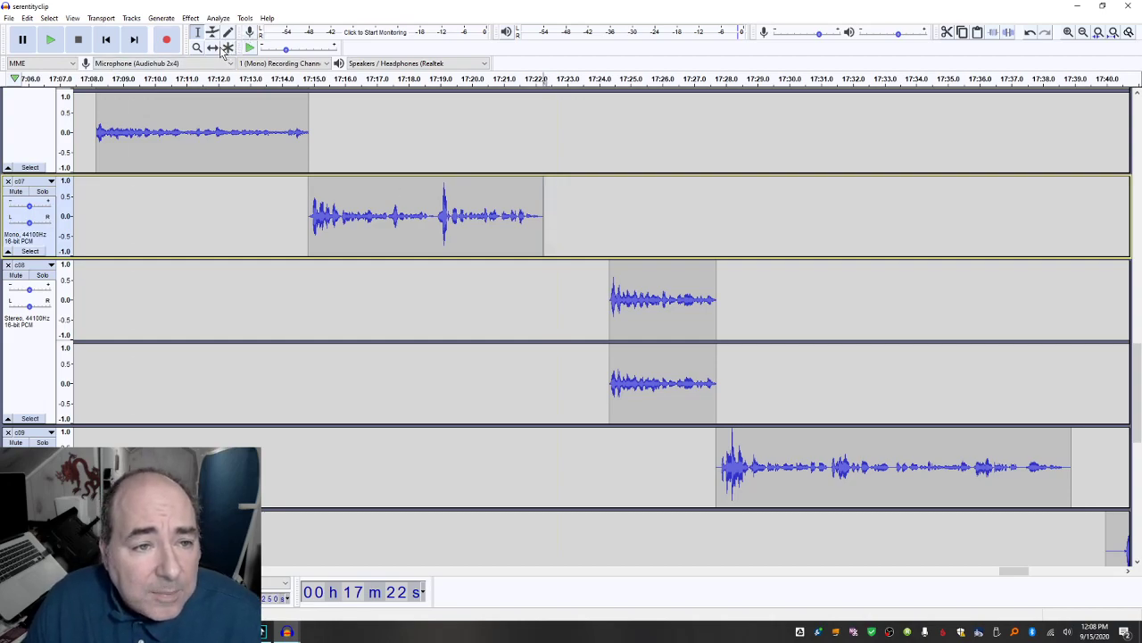
{"action": "left_click_drag", "start_coordinate": [640, 269], "coordinate": [575, 270]}
{"action": "left_click_drag", "start_coordinate": [779, 456], "coordinate": [713, 476]}
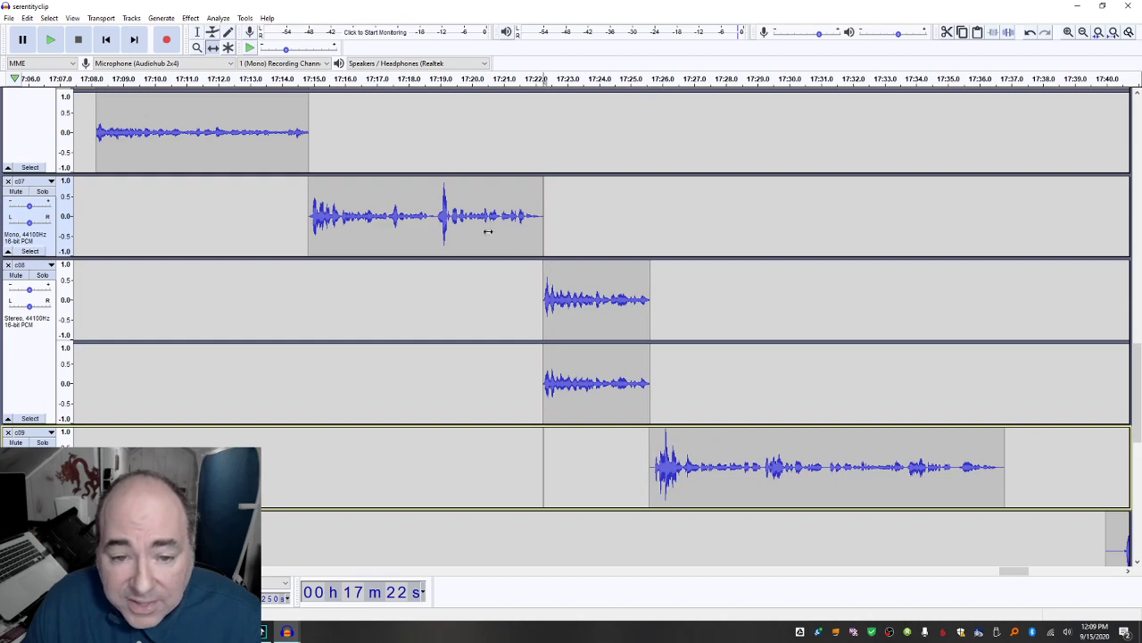
{"action": "left_click", "coordinate": [498, 215]}
{"action": "key", "text": "space"}
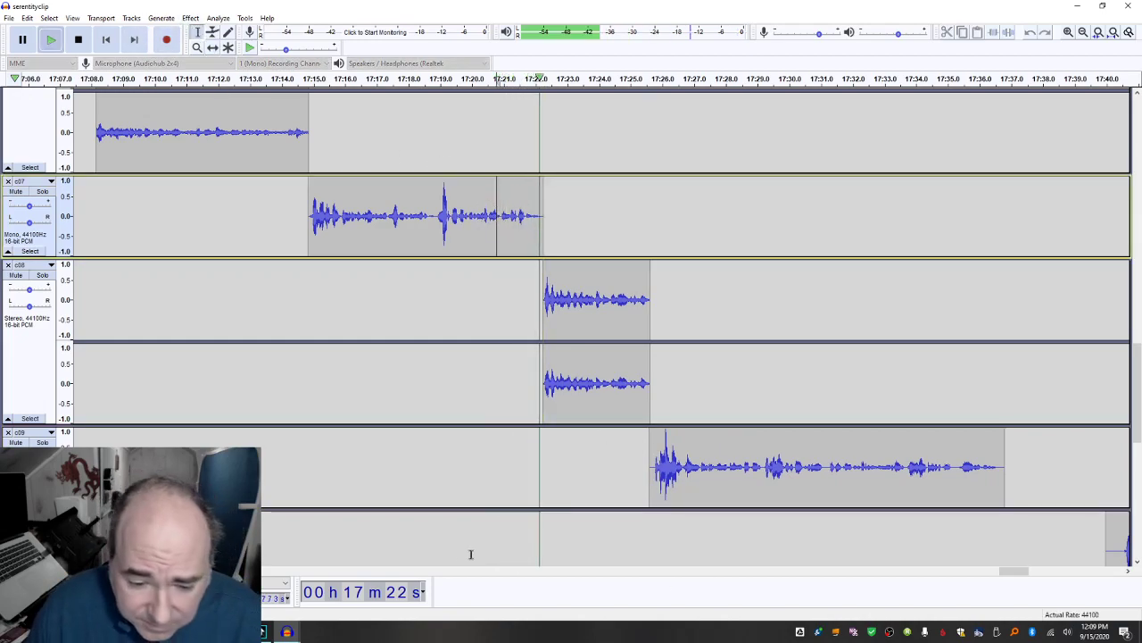
{"action": "left_click_drag", "start_coordinate": [1020, 573], "coordinate": [1026, 574]}
{"action": "scroll", "coordinate": [1024, 485], "scroll_direction": "down", "scroll_amount": 2}
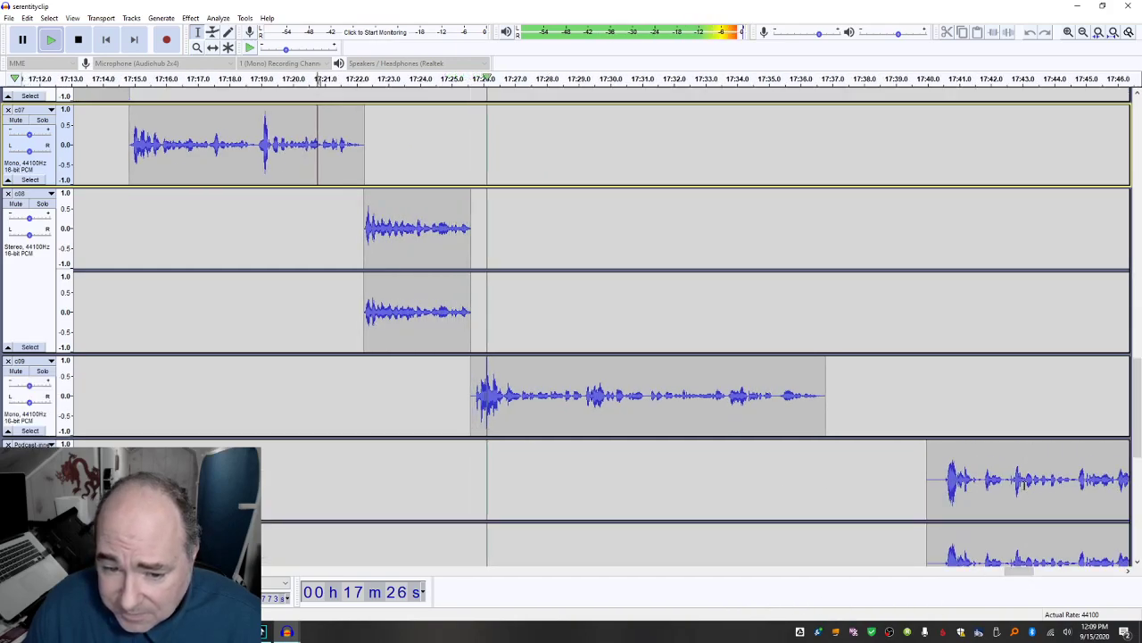
{"action": "scroll", "coordinate": [1022, 485], "scroll_direction": "down", "scroll_amount": 4}
{"action": "left_click_drag", "start_coordinate": [1020, 578], "coordinate": [1028, 578]}
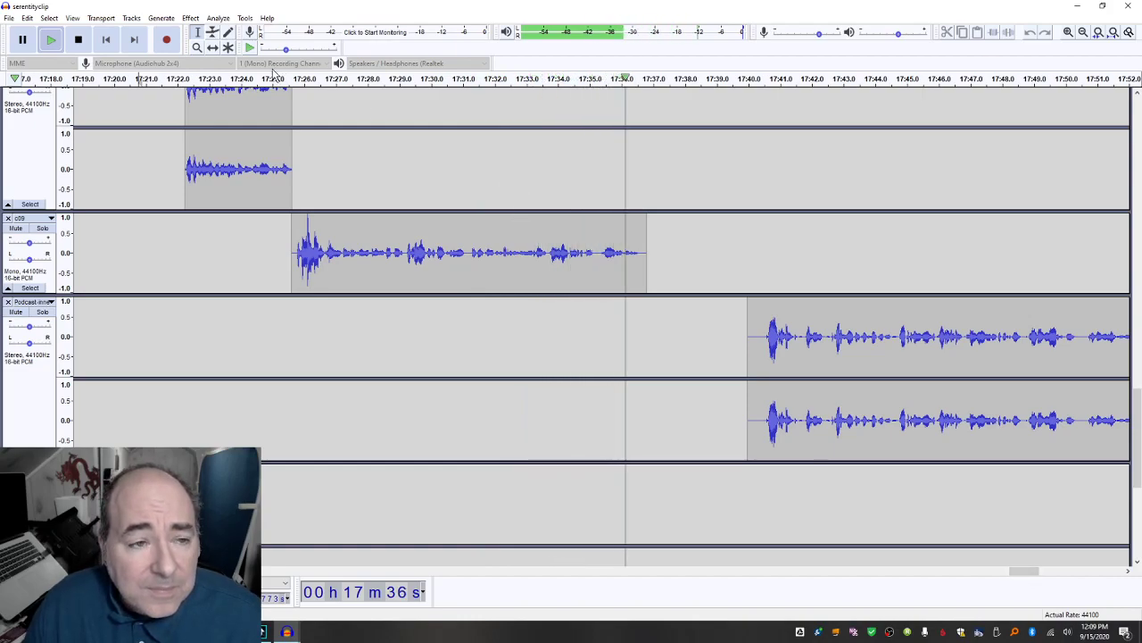
Step: Time Shift the Podcast music clip left toward c09 and play the transition
{"action": "key", "text": "space"}
{"action": "left_click", "coordinate": [212, 47]}
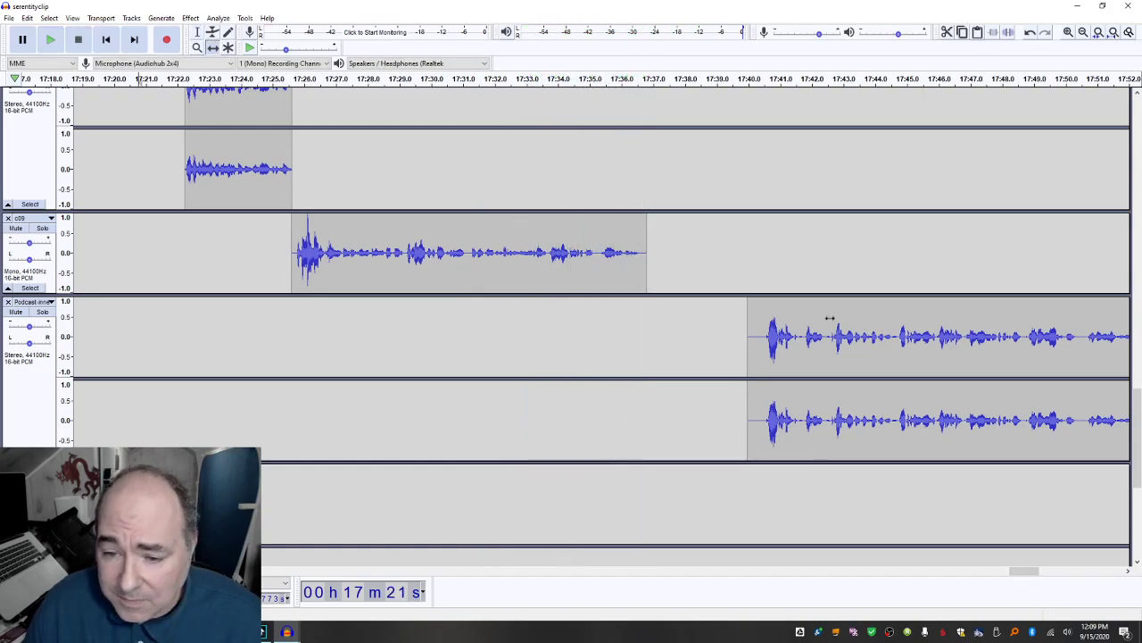
{"action": "left_click_drag", "start_coordinate": [837, 318], "coordinate": [741, 328]}
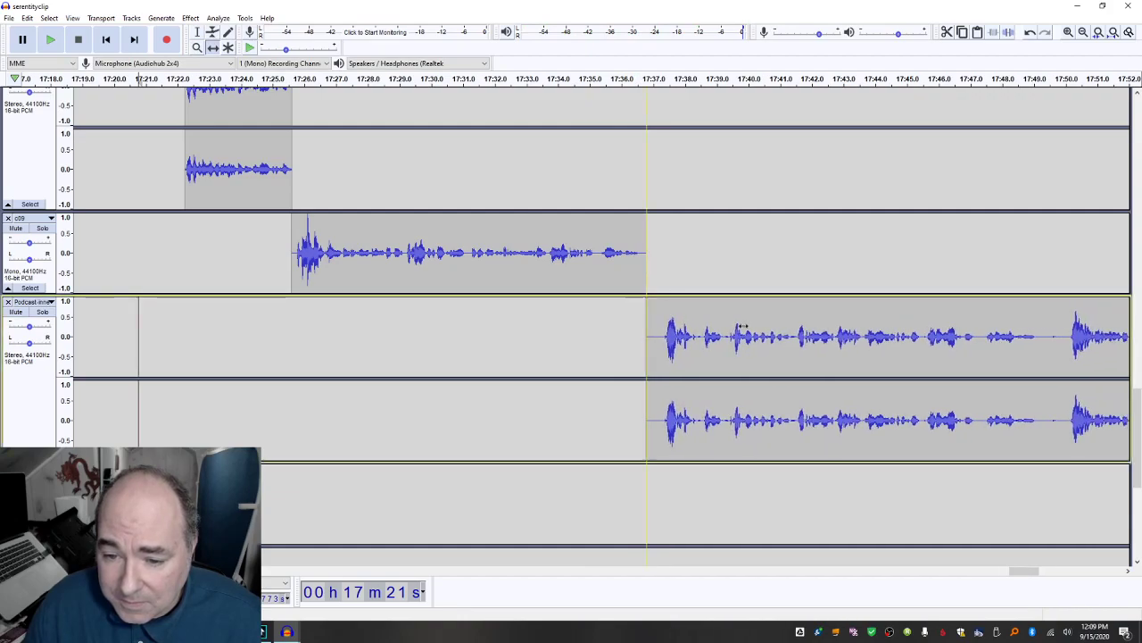
{"action": "left_click", "coordinate": [618, 265]}
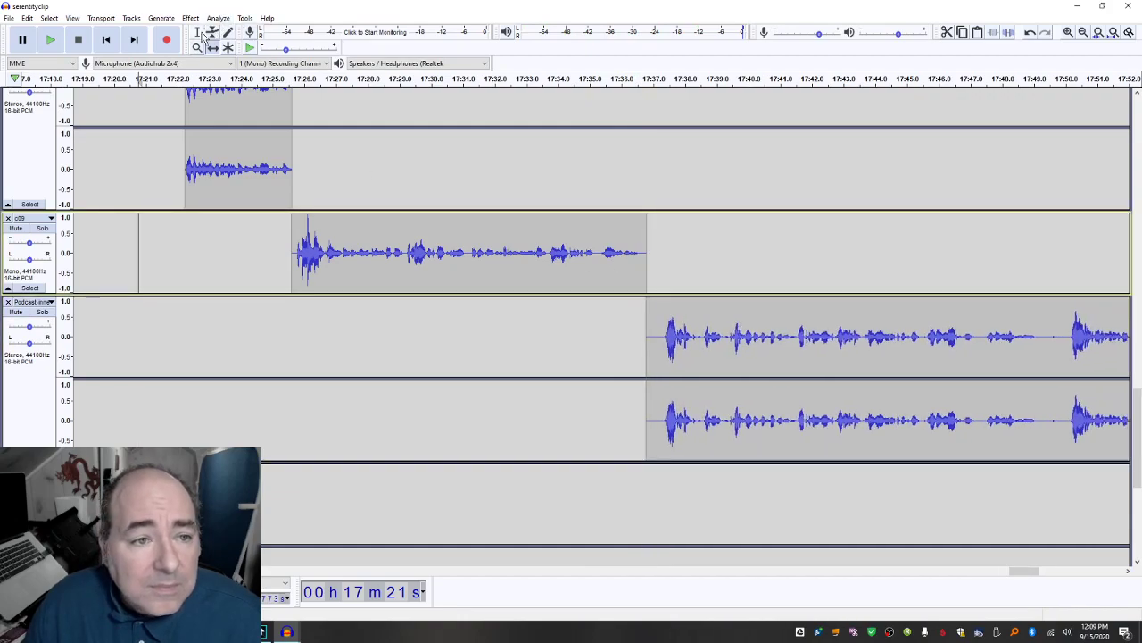
{"action": "left_click", "coordinate": [617, 265]}
{"action": "key", "text": "space"}
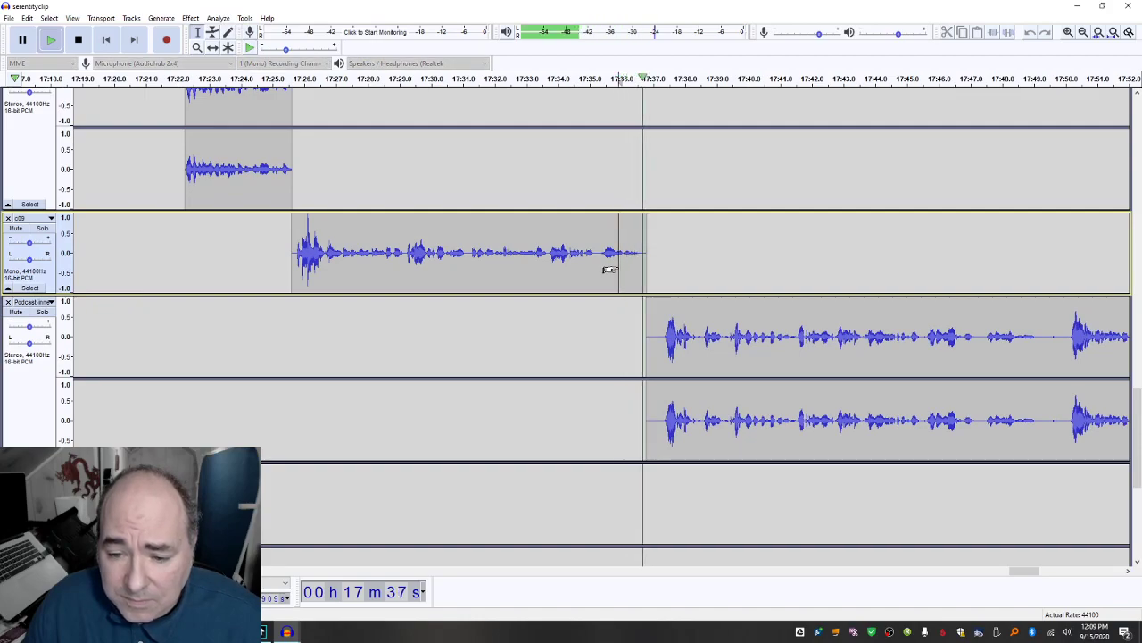
{"action": "key", "text": "space"}
Step: Delete the music clip's leading silence, snap it to c09's end, and replay the join
{"action": "left_click_drag", "start_coordinate": [637, 337], "coordinate": [656, 343]}
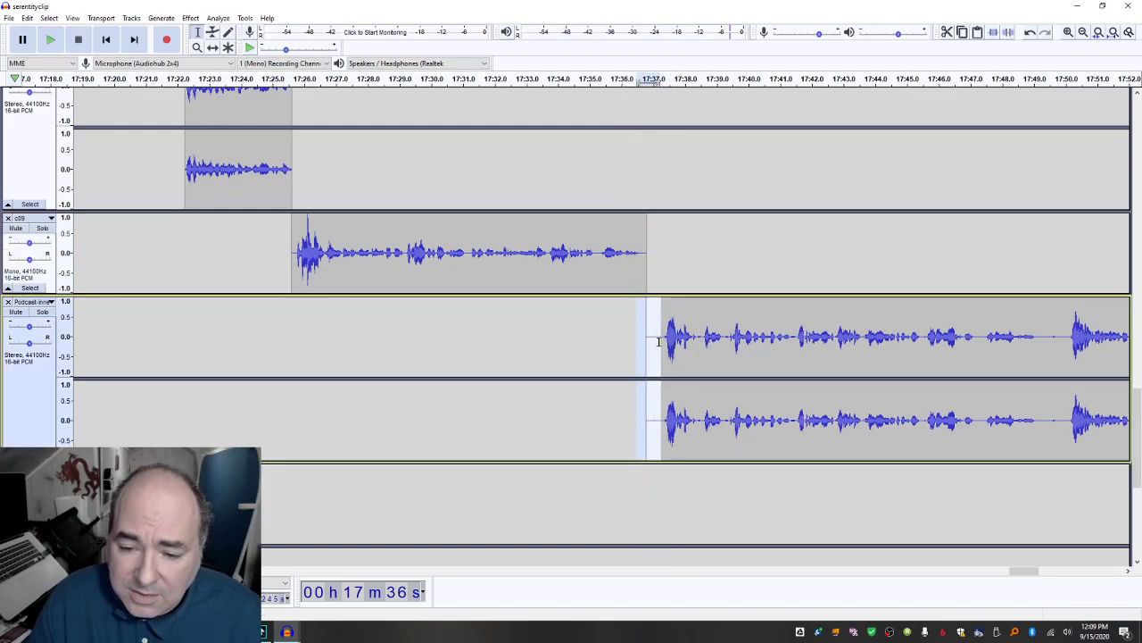
{"action": "key", "text": "Delete"}
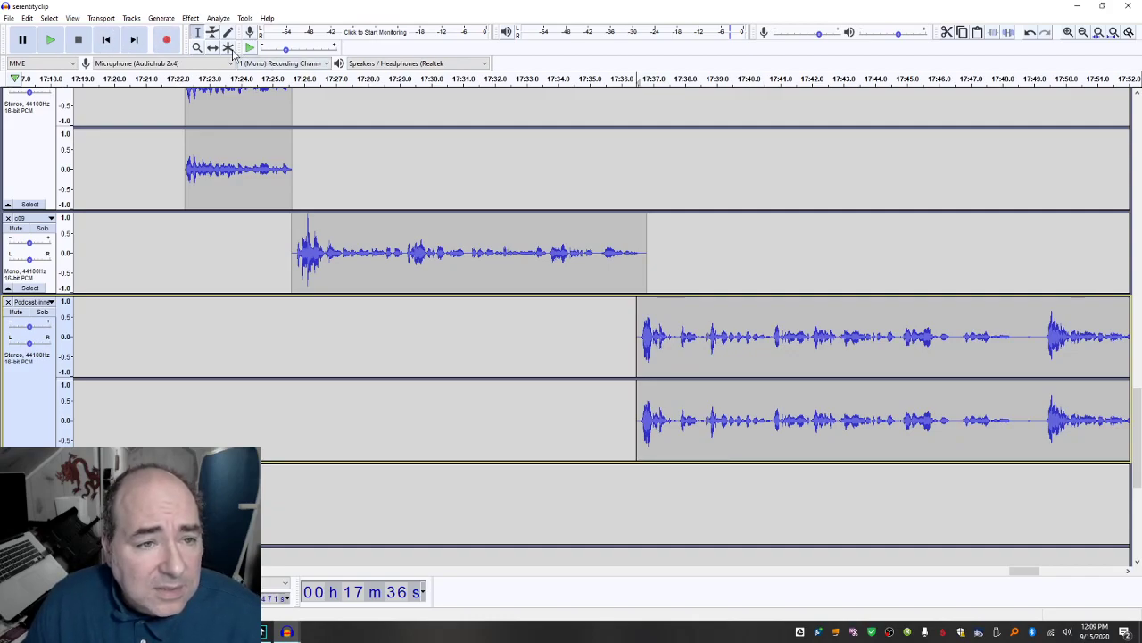
{"action": "left_click_drag", "start_coordinate": [710, 339], "coordinate": [723, 336]}
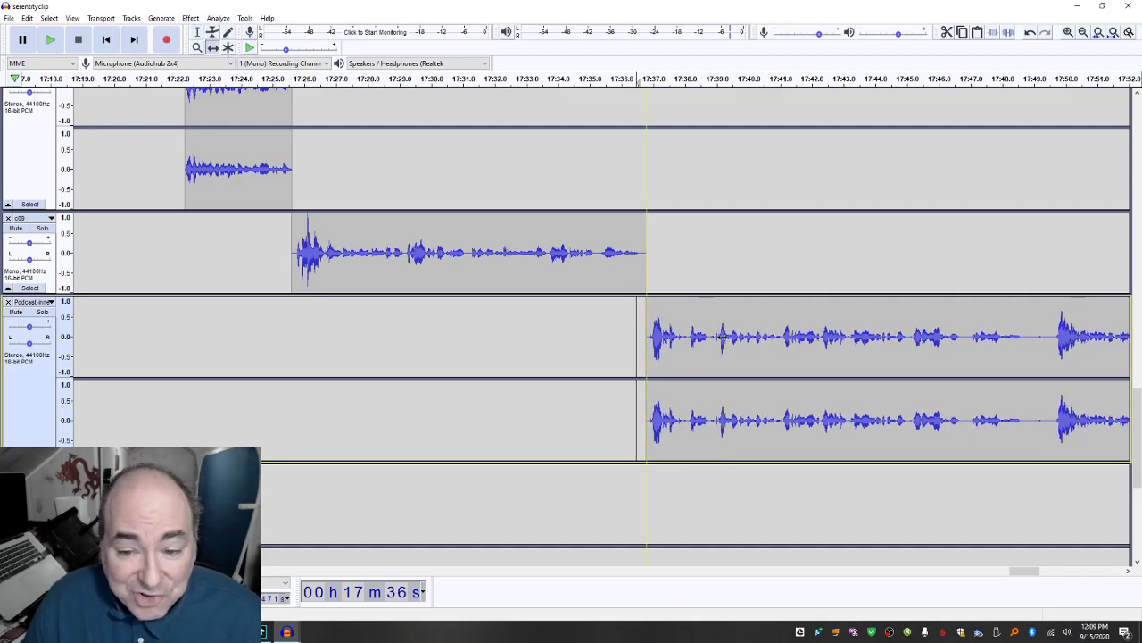
{"action": "left_click", "coordinate": [618, 269]}
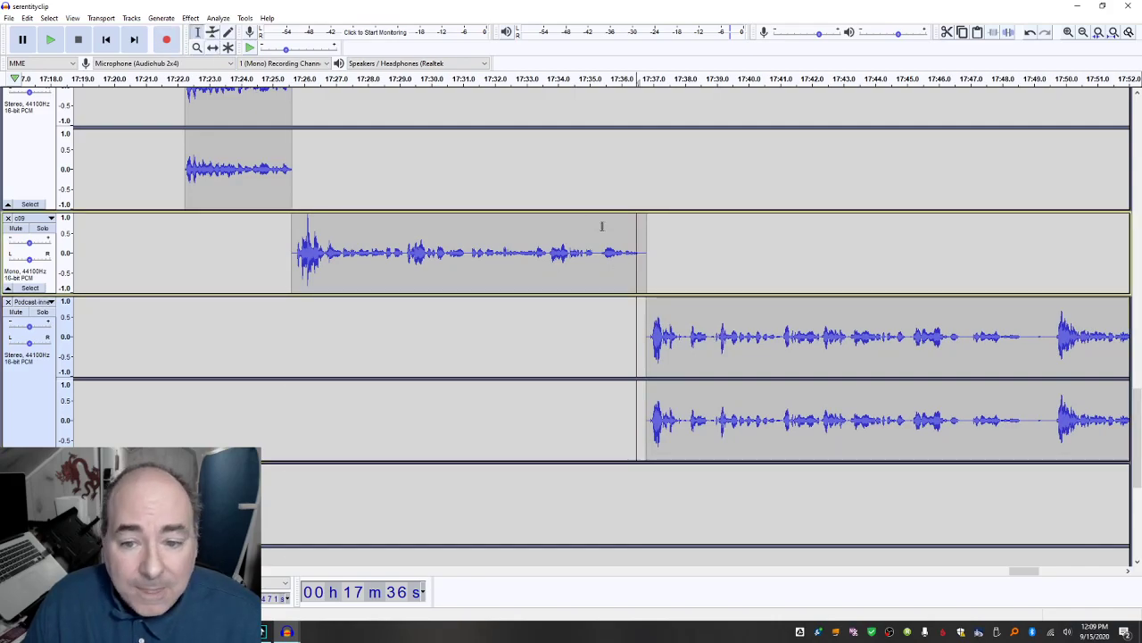
{"action": "left_click", "coordinate": [624, 263]}
{"action": "key", "text": "space"}
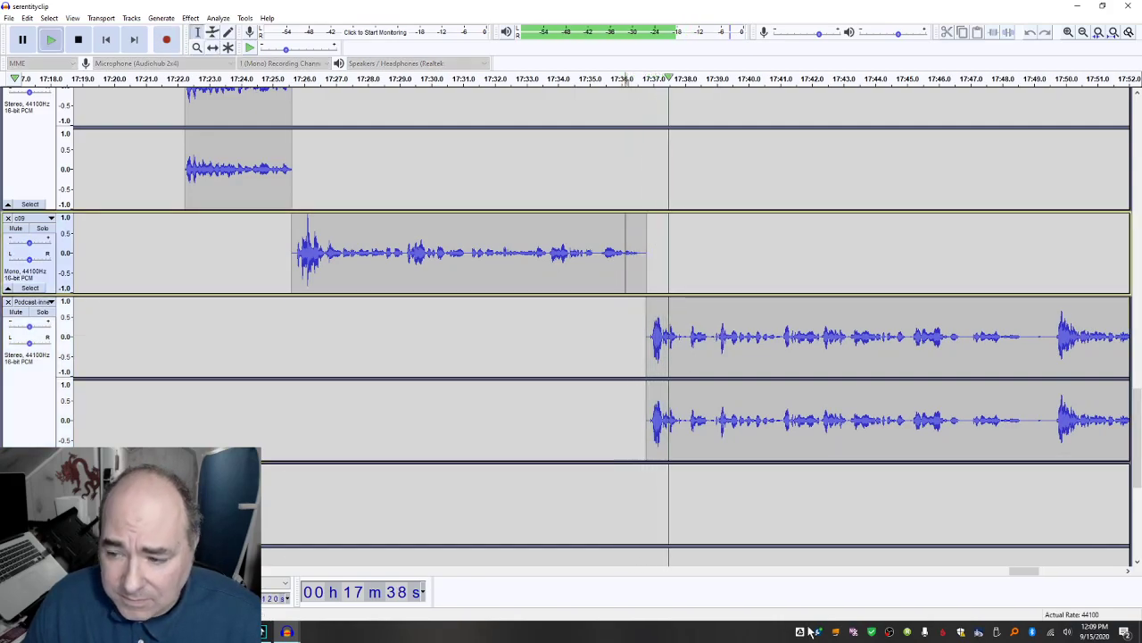
{"action": "scroll", "coordinate": [915, 472], "scroll_direction": "down", "scroll_amount": 2}
{"action": "left_click_drag", "start_coordinate": [1025, 573], "coordinate": [1098, 571]}
{"action": "scroll", "coordinate": [841, 391], "scroll_direction": "down", "scroll_amount": 4}
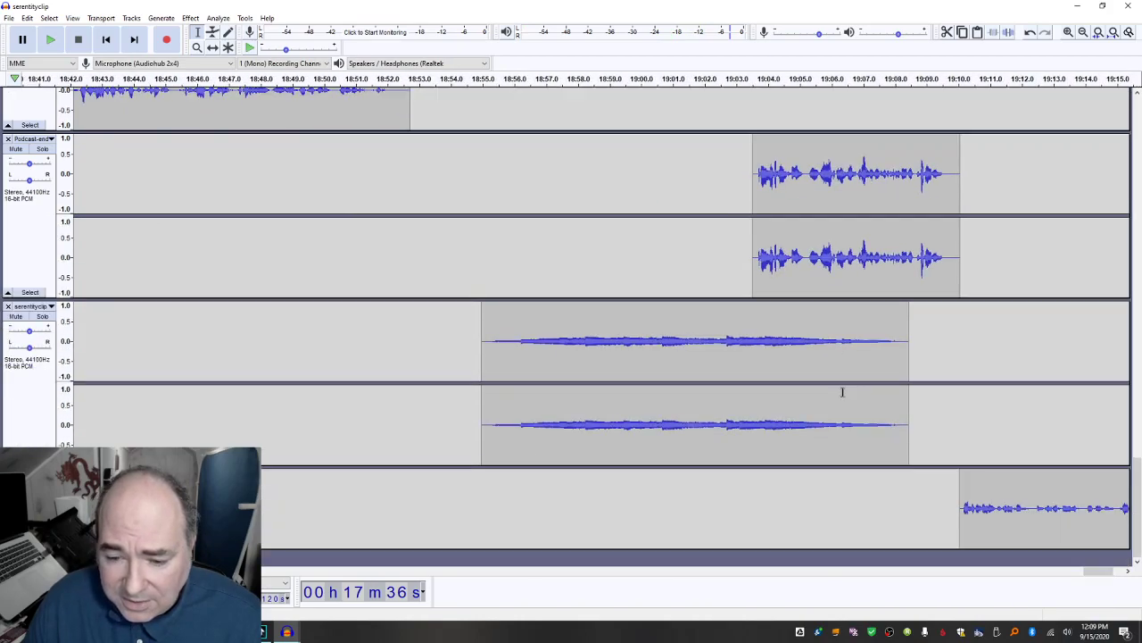
{"action": "scroll", "coordinate": [842, 391], "scroll_direction": "up", "scroll_amount": 2}
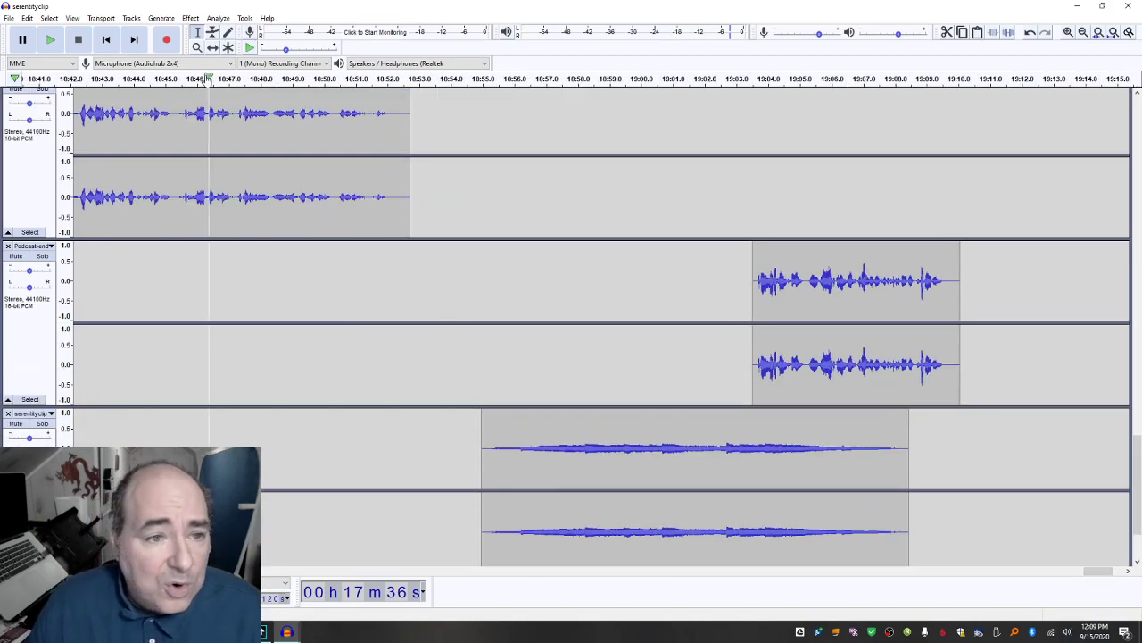
{"action": "left_click_drag", "start_coordinate": [551, 425], "coordinate": [371, 423]}
{"action": "left_click_drag", "start_coordinate": [862, 251], "coordinate": [681, 251]}
{"action": "scroll", "coordinate": [763, 394], "scroll_direction": "down", "scroll_amount": 2}
{"action": "left_click_drag", "start_coordinate": [1013, 493], "coordinate": [830, 487]}
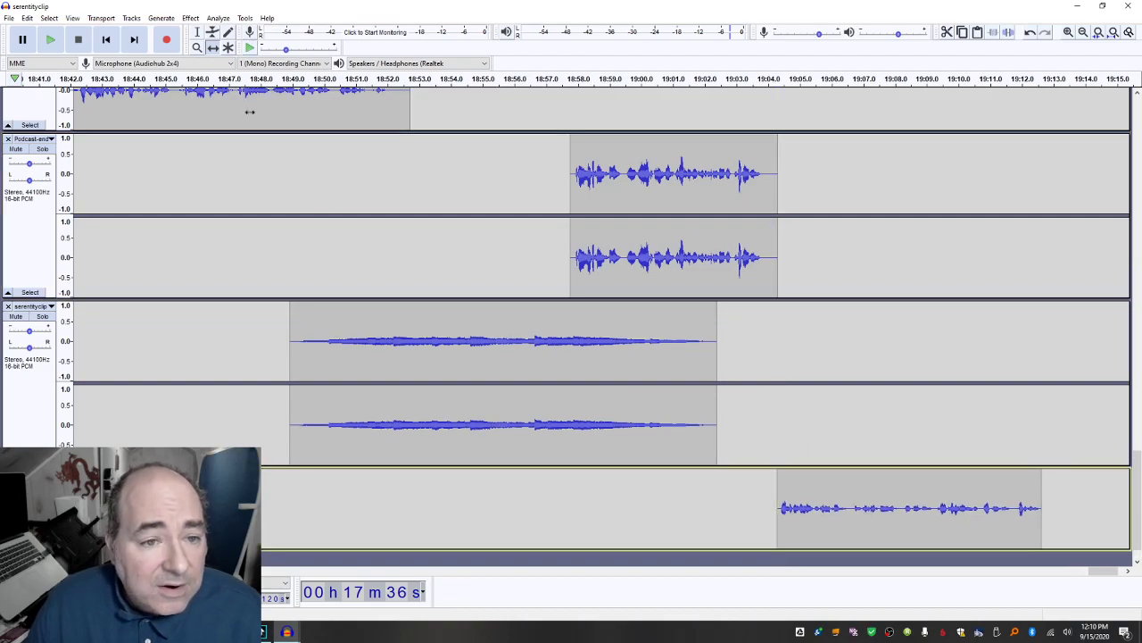
{"action": "scroll", "coordinate": [249, 112], "scroll_direction": "up", "scroll_amount": 2}
{"action": "left_click", "coordinate": [243, 151]}
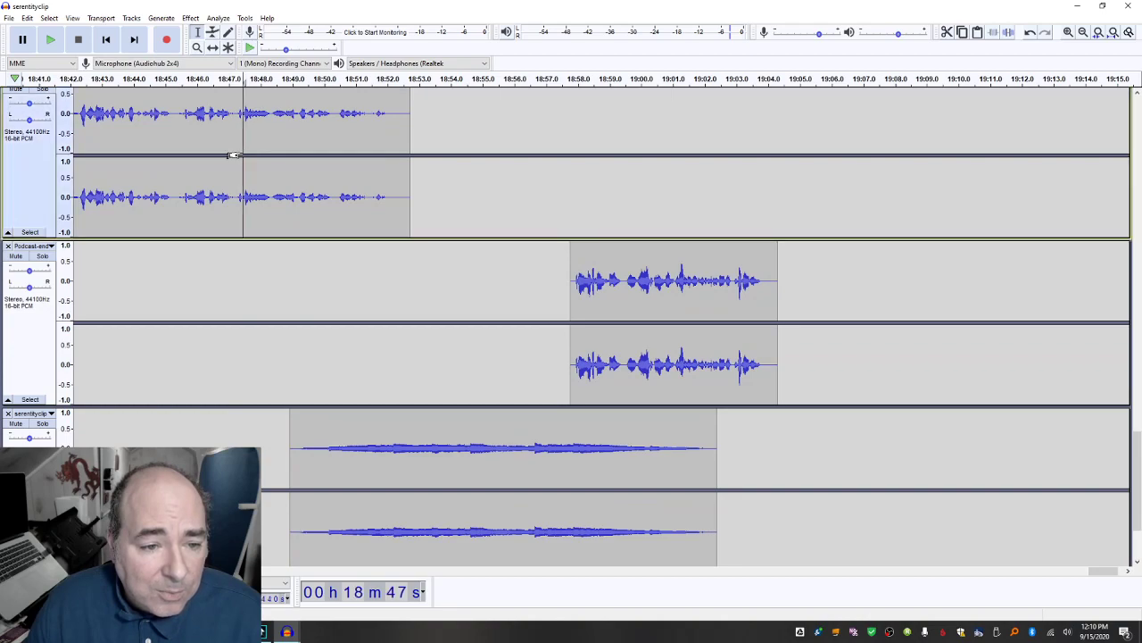
{"action": "scroll", "coordinate": [233, 153], "scroll_direction": "up", "scroll_amount": 1}
{"action": "key", "text": "space"}
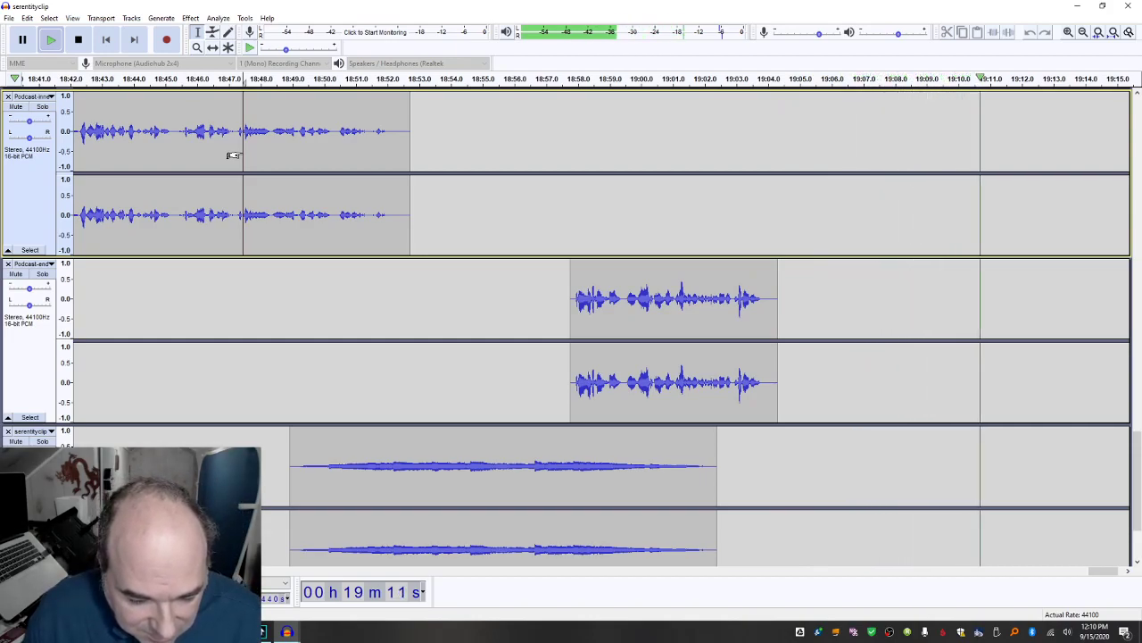
{"action": "key", "text": "space"}
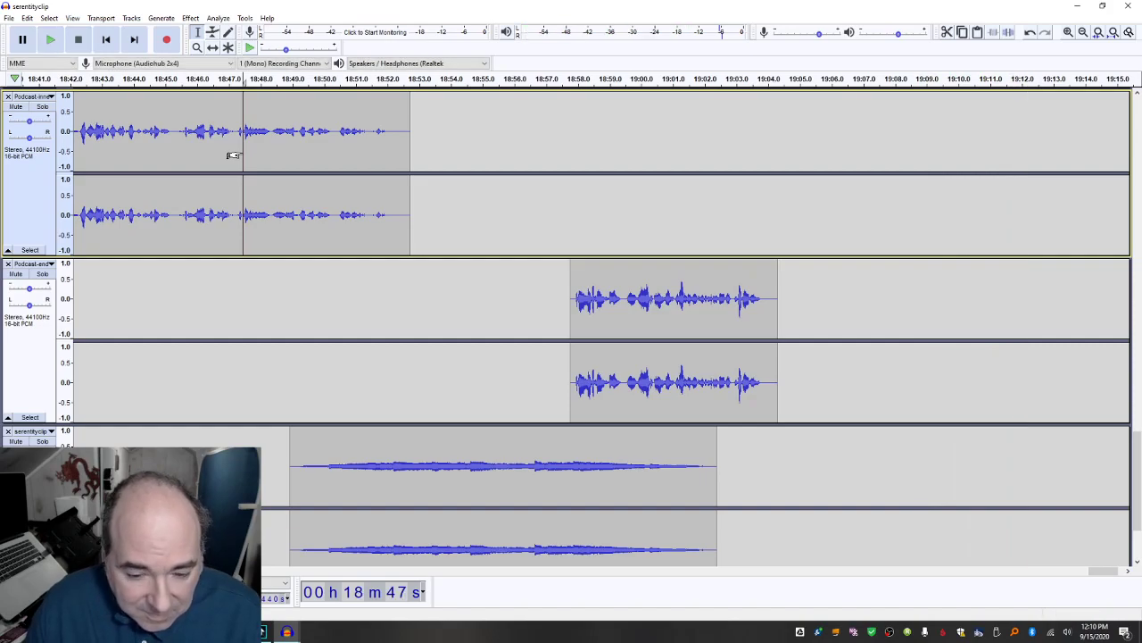
{"action": "key", "text": "space"}
{"action": "key", "text": "space"}
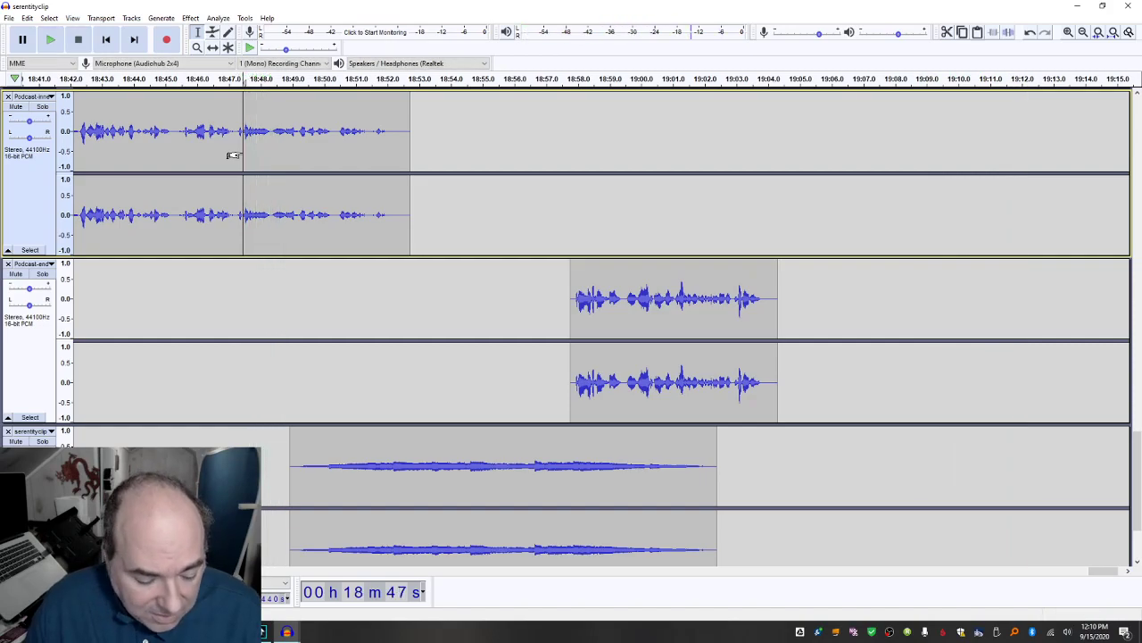
Step: Fit the project to the window, zoom out one step, and scroll back to the top tracks
{"action": "left_click", "coordinate": [1114, 33]}
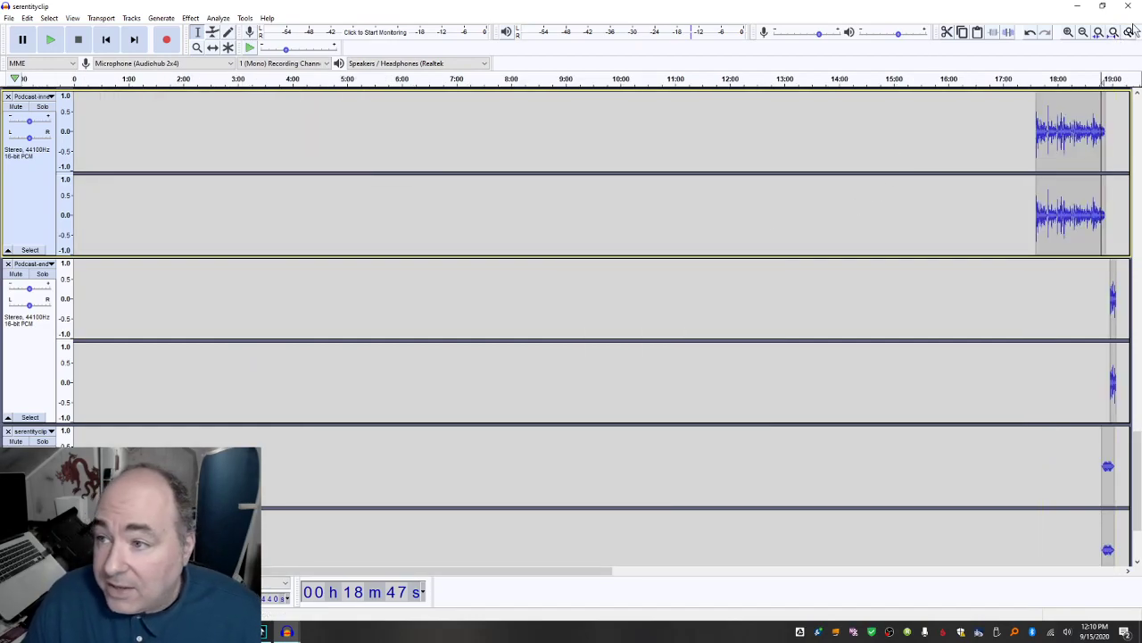
{"action": "left_click", "coordinate": [1083, 33]}
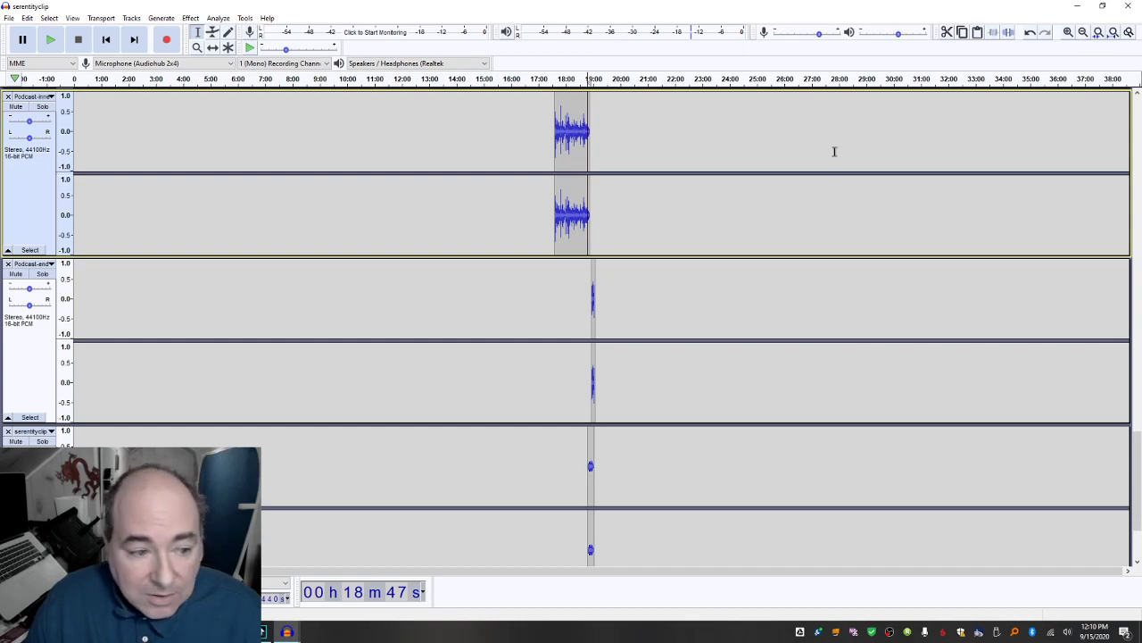
{"action": "scroll", "coordinate": [828, 173], "scroll_direction": "down", "scroll_amount": 10}
{"action": "scroll", "coordinate": [828, 174], "scroll_direction": "up", "scroll_amount": 10}
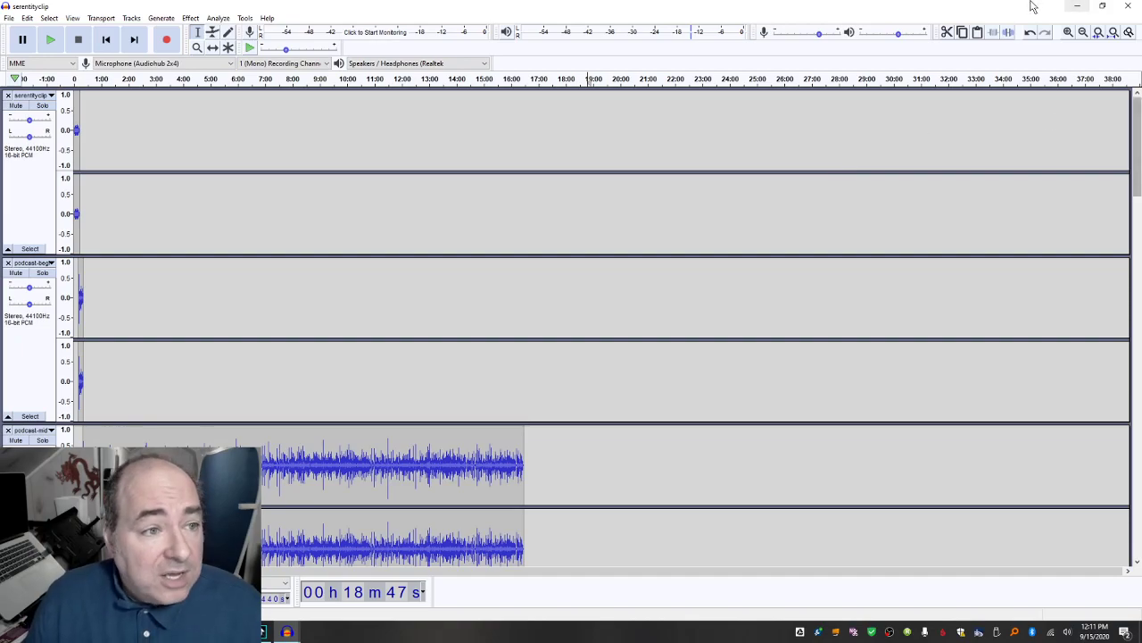
Step: Export as MP3 at Standard 170–210 kbps quality, saving the file as PodCastMaster
{"action": "left_click", "coordinate": [8, 18]}
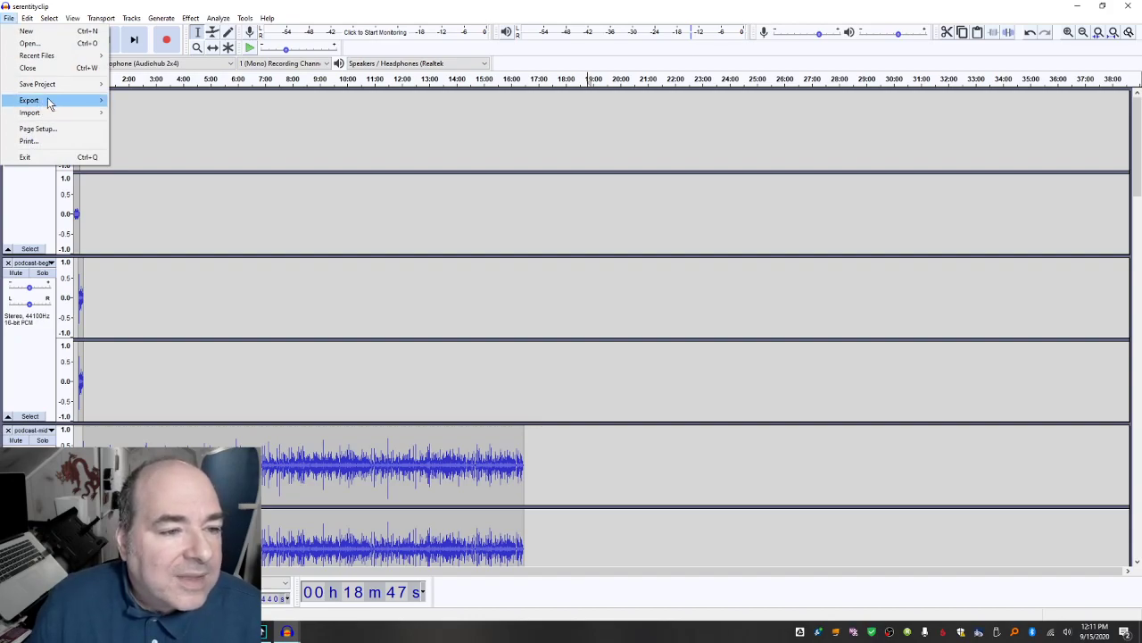
{"action": "mouse_move", "coordinate": [49, 100]}
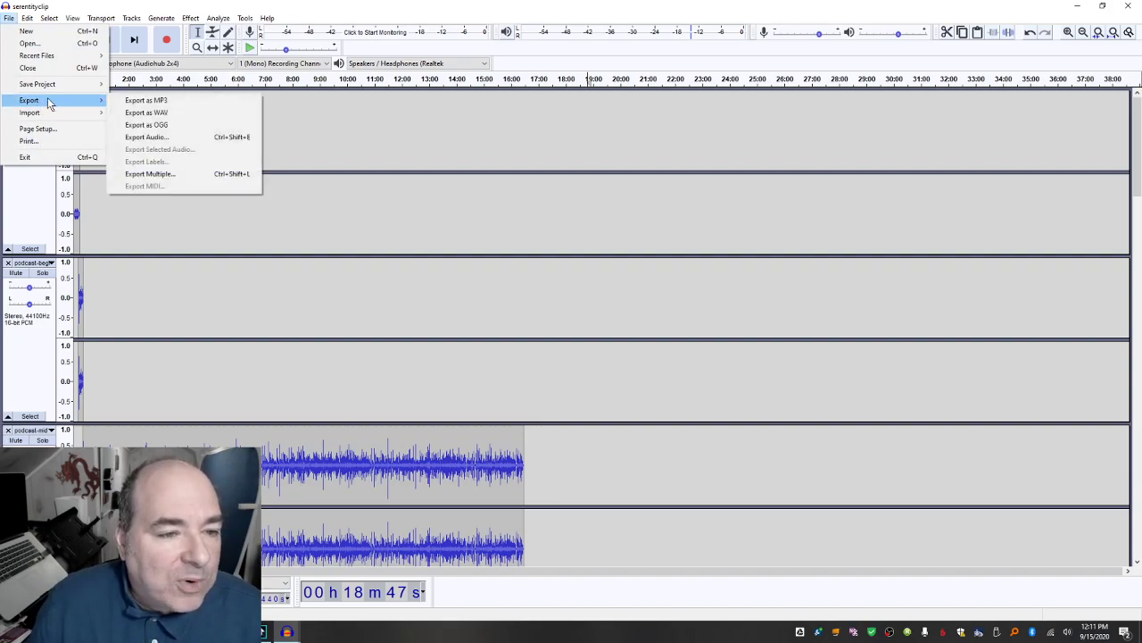
{"action": "left_click", "coordinate": [151, 102]}
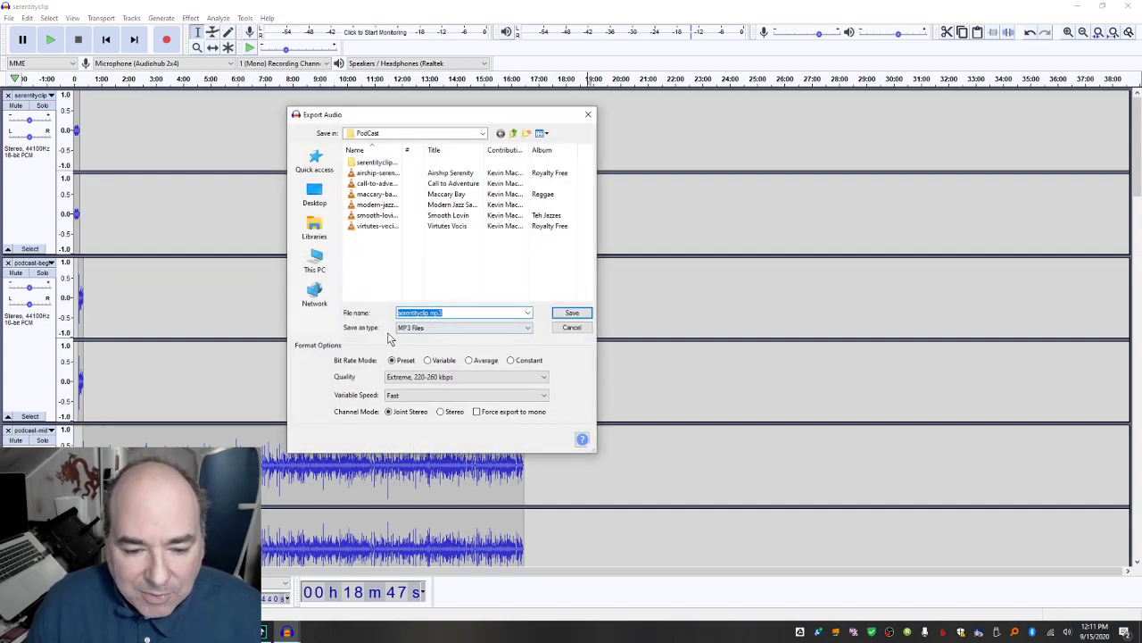
{"action": "left_click", "coordinate": [448, 377]}
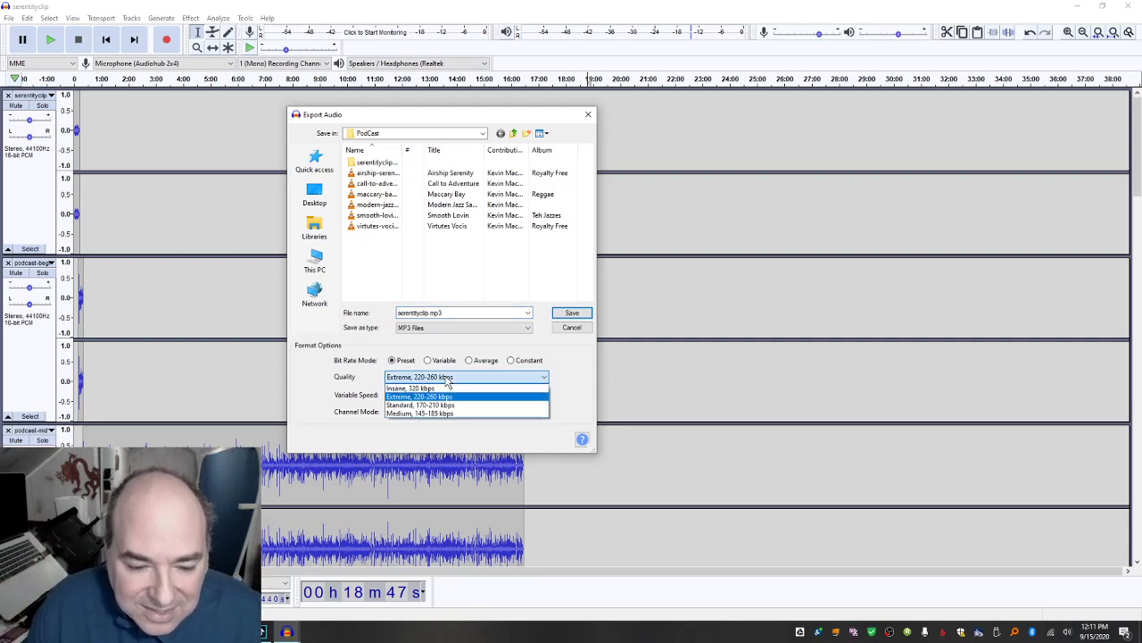
{"action": "left_click", "coordinate": [446, 406]}
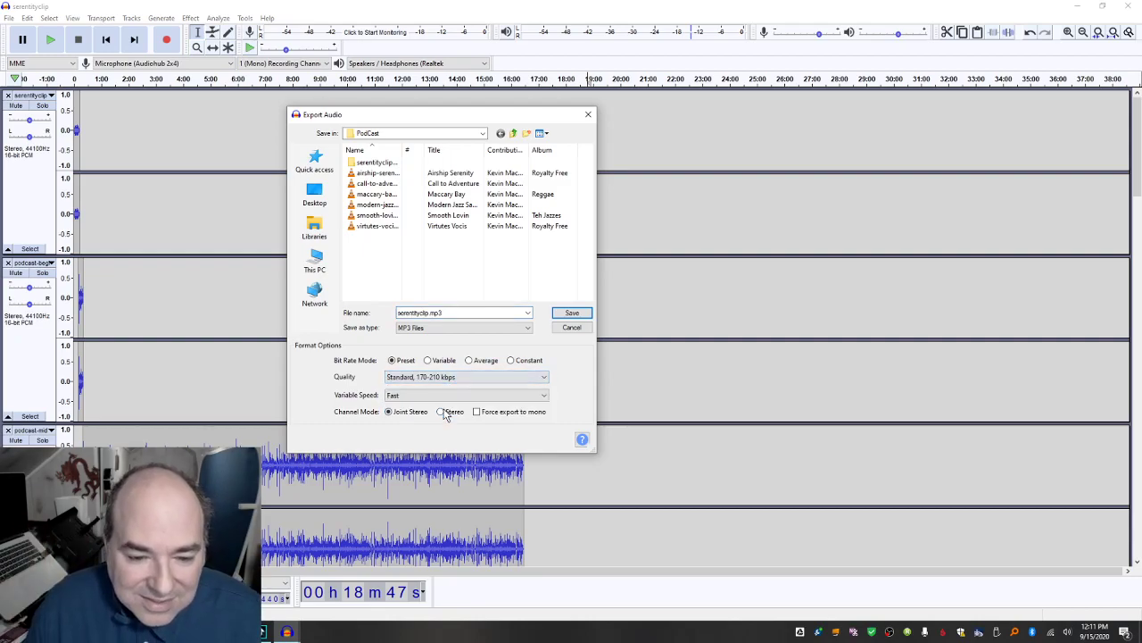
{"action": "double_click", "coordinate": [453, 313]}
{"action": "left_click", "coordinate": [481, 313]}
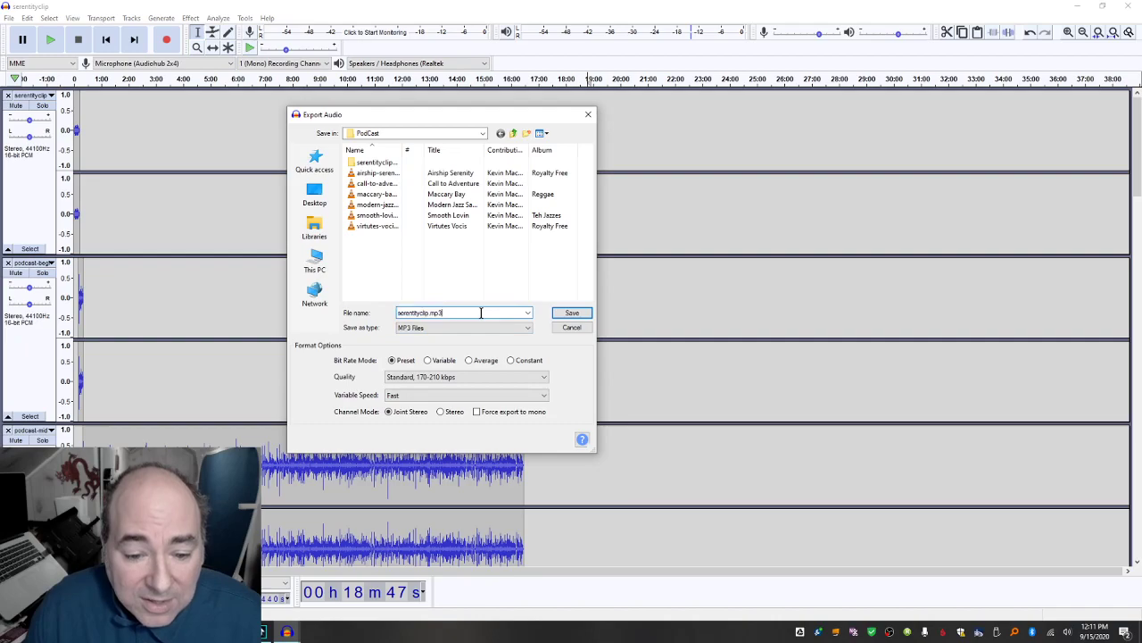
{"action": "left_click_drag", "start_coordinate": [500, 312], "coordinate": [361, 319]}
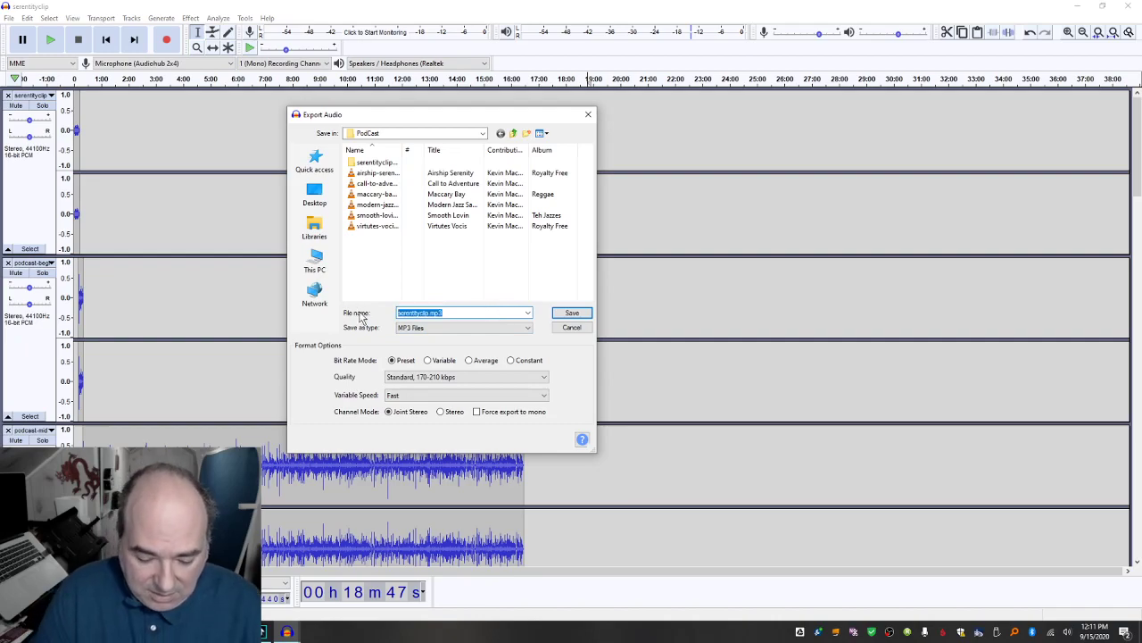
{"action": "type", "text": "PodCastMaster"}
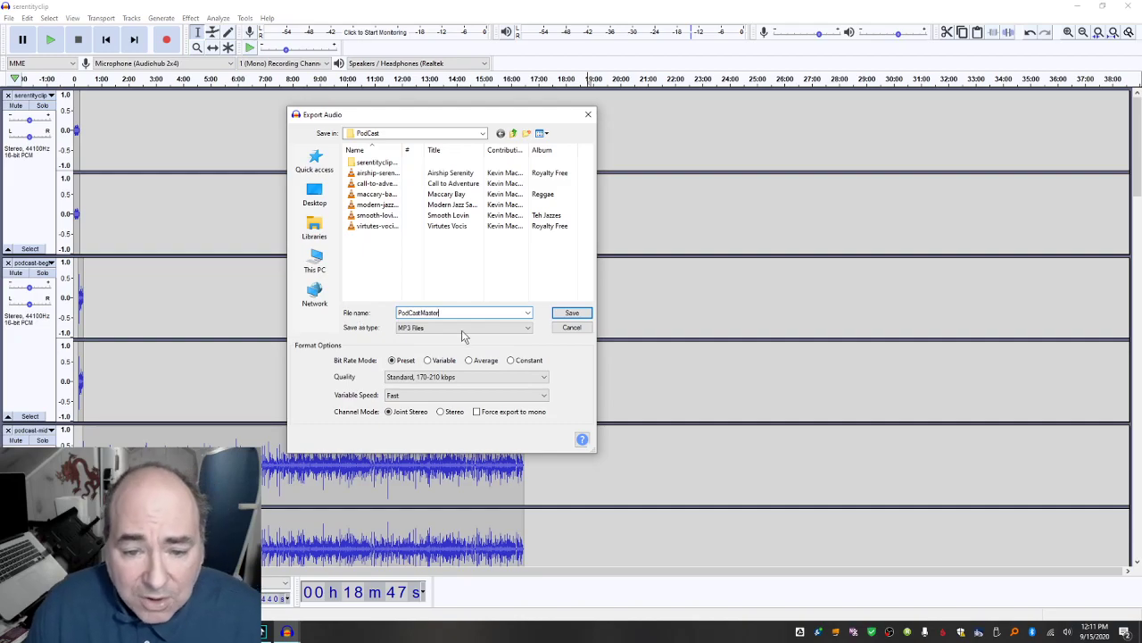
{"action": "left_click", "coordinate": [572, 315]}
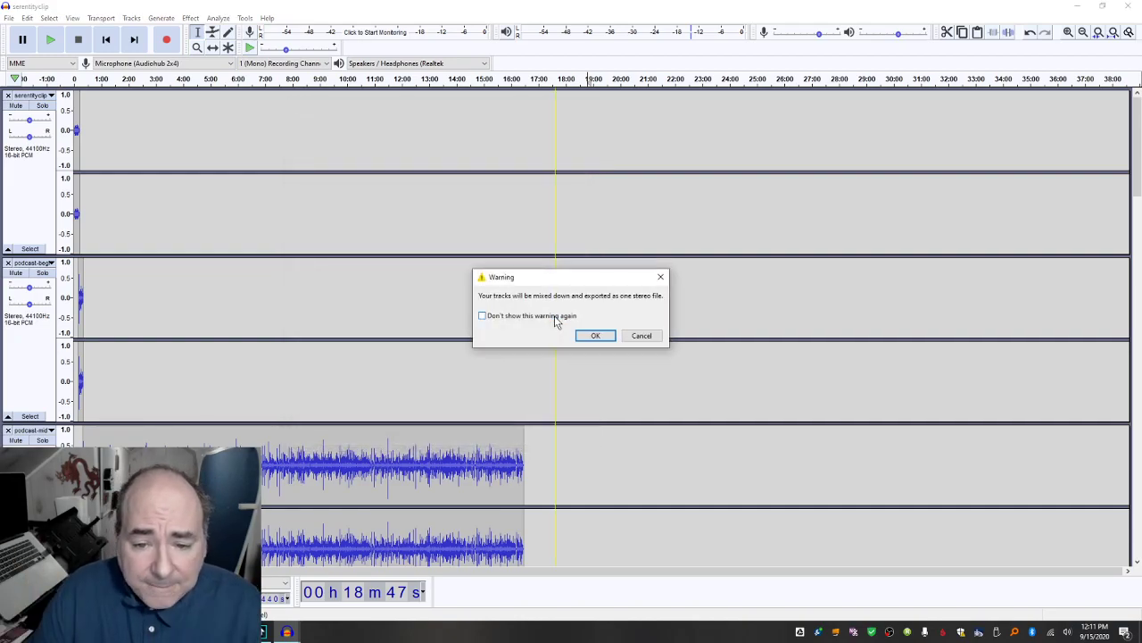
Step: Accept the mixdown warning and clear the old Artist, Album, Track Title, Year and Comments tags
{"action": "left_click", "coordinate": [595, 336]}
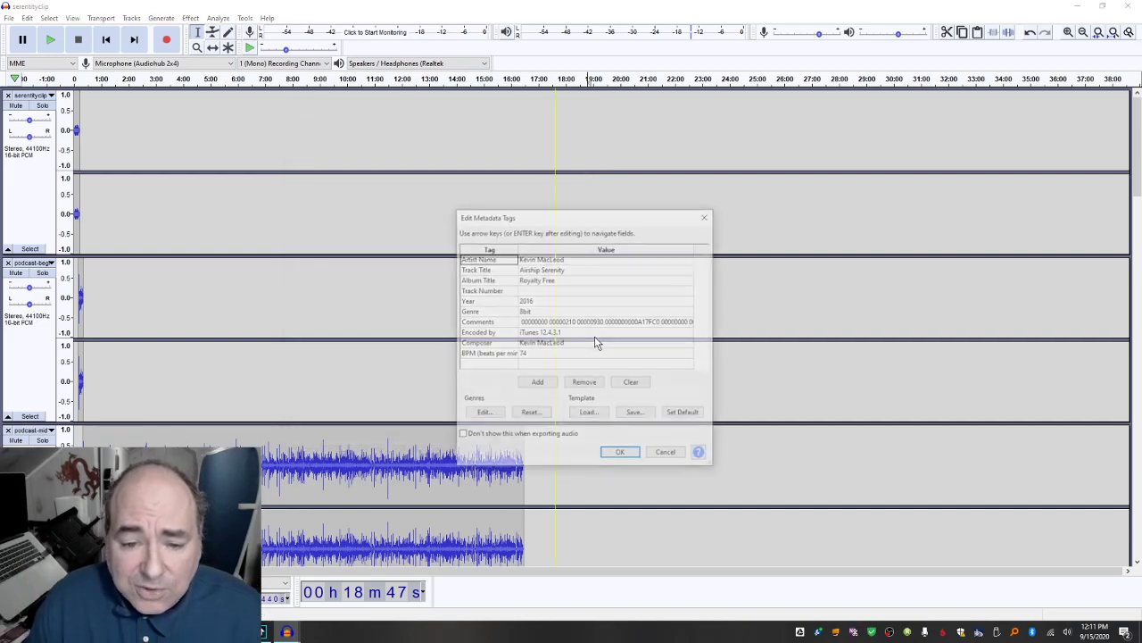
{"action": "left_click", "coordinate": [500, 259]}
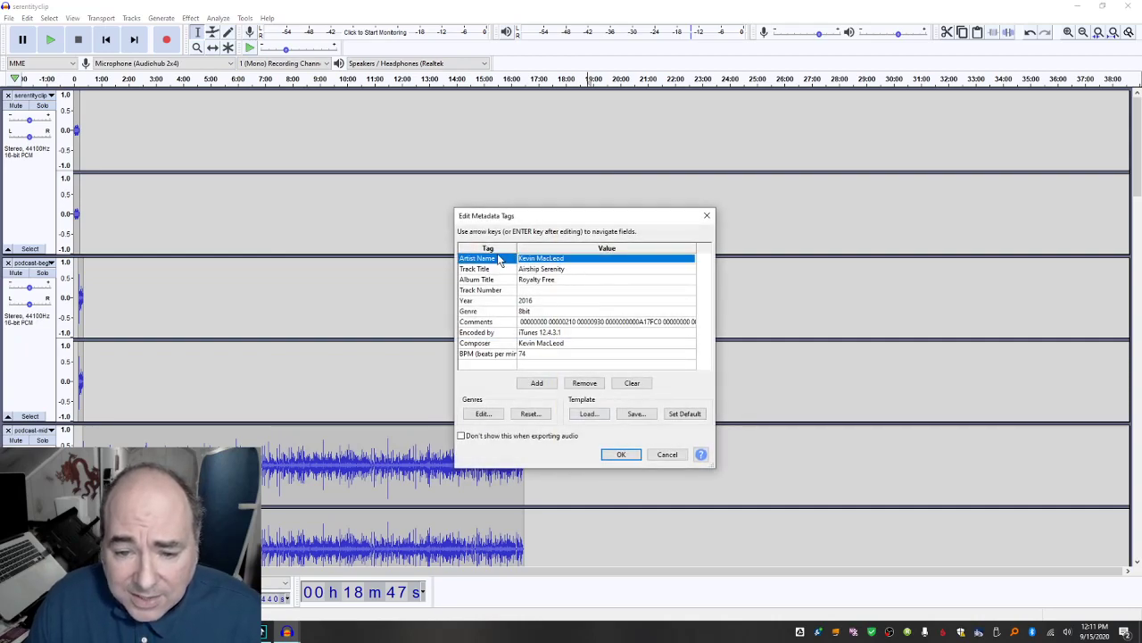
{"action": "key", "text": "BackSpace"}
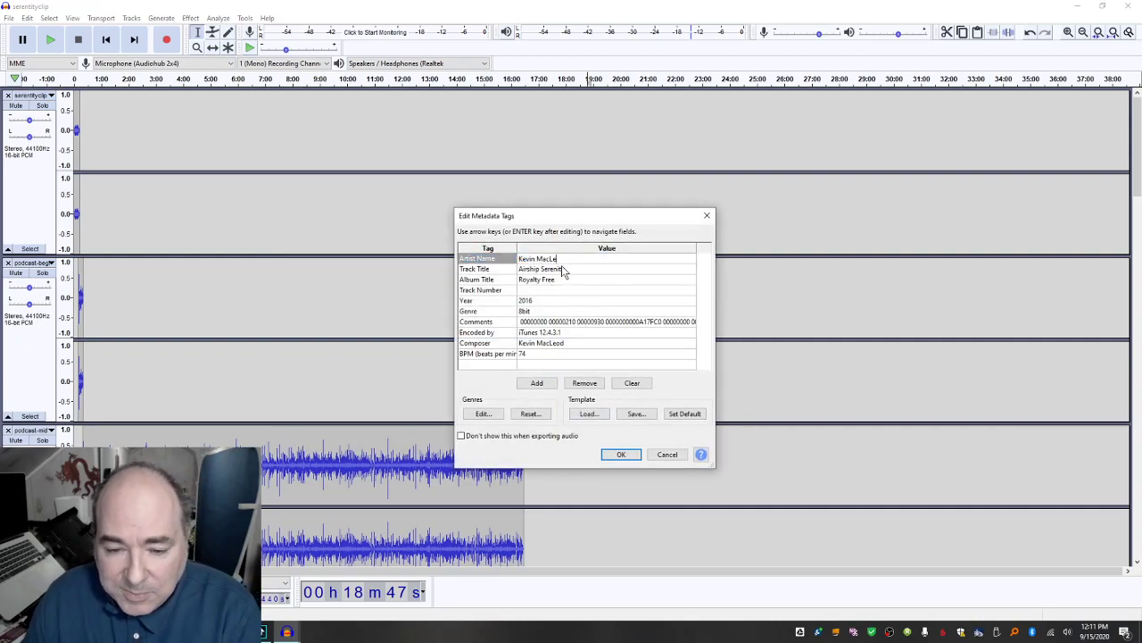
{"action": "key", "text": "BackSpace"}
{"action": "key", "text": "BackSpace"}
{"action": "key", "text": "BackSpace"}
{"action": "key", "text": "BackSpace"}
{"action": "key", "text": "BackSpace"}
{"action": "key", "text": "BackSpace"}
{"action": "key", "text": "BackSpace"}
{"action": "key", "text": "BackSpace"}
{"action": "key", "text": "BackSpace"}
{"action": "key", "text": "BackSpace"}
{"action": "key", "text": "BackSpace"}
{"action": "key", "text": "BackSpace"}
{"action": "key", "text": "BackSpace"}
{"action": "key", "text": "BackSpace"}
{"action": "key", "text": "BackSpace"}
{"action": "key", "text": "BackSpace"}
{"action": "key", "text": "BackSpace"}
{"action": "key", "text": "BackSpace"}
{"action": "key", "text": "BackSpace"}
{"action": "key", "text": "BackSpace"}
{"action": "key", "text": "BackSpace"}
{"action": "key", "text": "BackSpace"}
{"action": "key", "text": "BackSpace"}
{"action": "key", "text": "BackSpace"}
{"action": "key", "text": "BackSpace"}
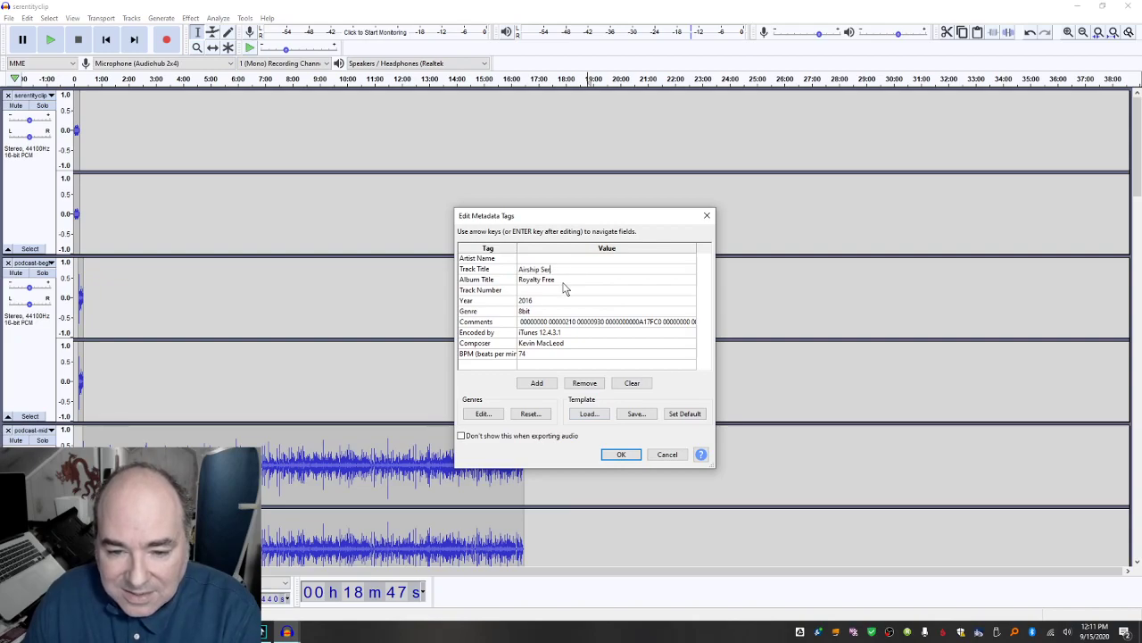
{"action": "key", "text": "Down"}
{"action": "key", "text": "BackSpace"}
{"action": "key", "text": "BackSpace"}
{"action": "key", "text": "BackSpace"}
{"action": "key", "text": "BackSpace"}
{"action": "key", "text": "BackSpace"}
{"action": "key", "text": "BackSpace"}
{"action": "key", "text": "BackSpace"}
{"action": "key", "text": "BackSpace"}
{"action": "key", "text": "BackSpace"}
{"action": "key", "text": "BackSpace"}
{"action": "key", "text": "BackSpace"}
{"action": "key", "text": "BackSpace"}
{"action": "left_click", "coordinate": [551, 302]}
{"action": "key", "text": "BackSpace"}
{"action": "key", "text": "BackSpace"}
{"action": "key", "text": "BackSpace"}
{"action": "key", "text": "BackSpace"}
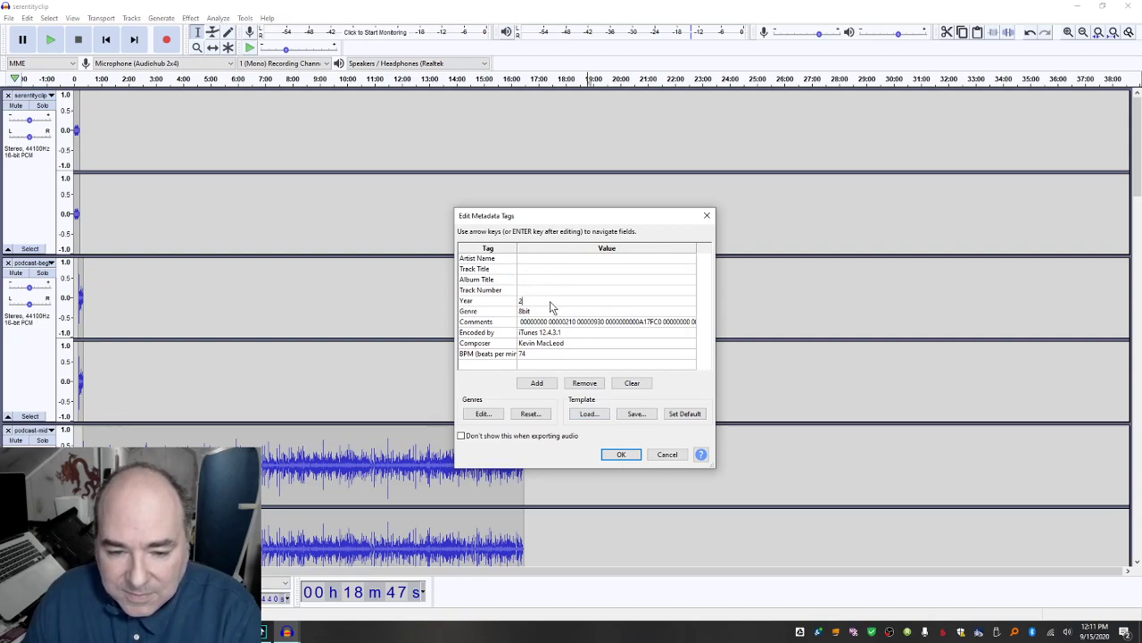
{"action": "left_click", "coordinate": [565, 322]}
{"action": "key", "text": "BackSpace"}
{"action": "key", "text": "ctrl+a"}
{"action": "key", "text": "BackSpace"}
Step: Clear the old Encoded by, Composer and Genre tag values
{"action": "left_click", "coordinate": [545, 334]}
{"action": "key", "text": "Delete"}
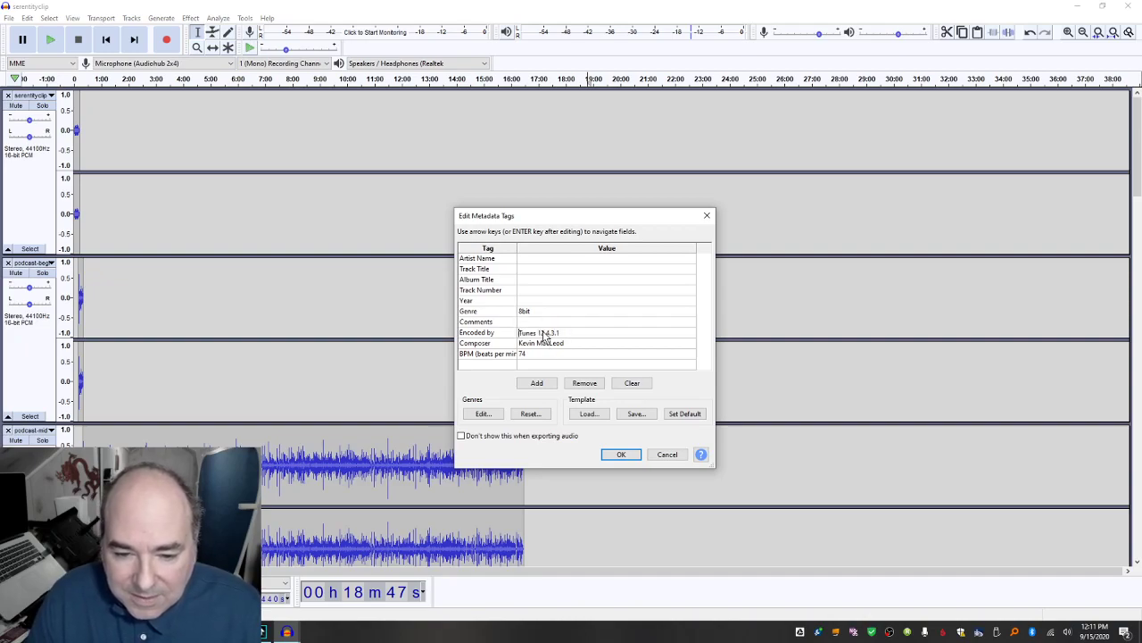
{"action": "left_click", "coordinate": [546, 343]}
{"action": "key", "text": "Delete"}
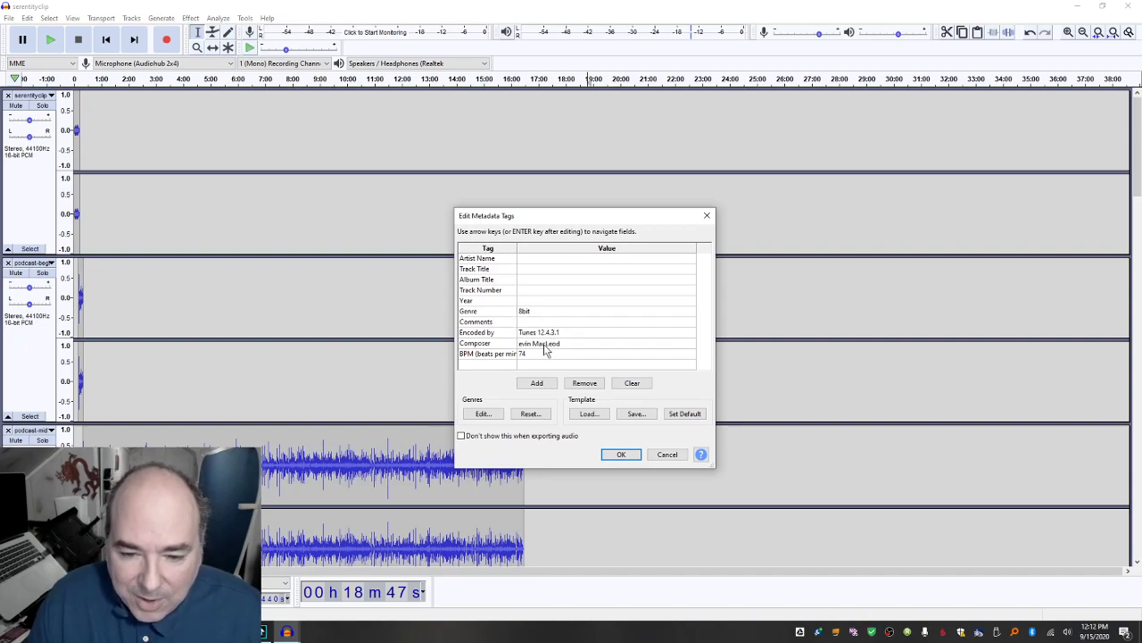
{"action": "mouse_move", "coordinate": [566, 342]}
{"action": "left_mouse_down"}
{"action": "mouse_move", "coordinate": [505, 348]}
{"action": "mouse_move", "coordinate": [544, 334]}
{"action": "mouse_move", "coordinate": [510, 331]}
{"action": "mouse_move", "coordinate": [541, 314]}
{"action": "mouse_move", "coordinate": [508, 312]}
{"action": "left_mouse_up"}
{"action": "key", "text": "BackSpace"}
{"action": "left_click", "coordinate": [558, 334]}
{"action": "key", "text": "BackSpace"}
{"action": "key", "text": "BackSpace"}
{"action": "key", "text": "BackSpace"}
{"action": "key", "text": "BackSpace"}
{"action": "key", "text": "BackSpace"}
{"action": "key", "text": "BackSpace"}
{"action": "key", "text": "BackSpace"}
{"action": "key", "text": "BackSpace"}
{"action": "key", "text": "BackSpace"}
{"action": "key", "text": "BackSpace"}
{"action": "left_click", "coordinate": [539, 313]}
{"action": "key", "text": "BackSpace"}
{"action": "key", "text": "BackSpace"}
{"action": "key", "text": "BackSpace"}
Step: Enter the artist's name and track title 'Podcast on PodCast', then confirm the tags to export
{"action": "left_click", "coordinate": [538, 260]}
{"action": "type", "text": "Janed C"}
{"action": "type", "text": "ndis"}
{"action": "left_click", "coordinate": [536, 260]}
{"action": "type", "text": "B"}
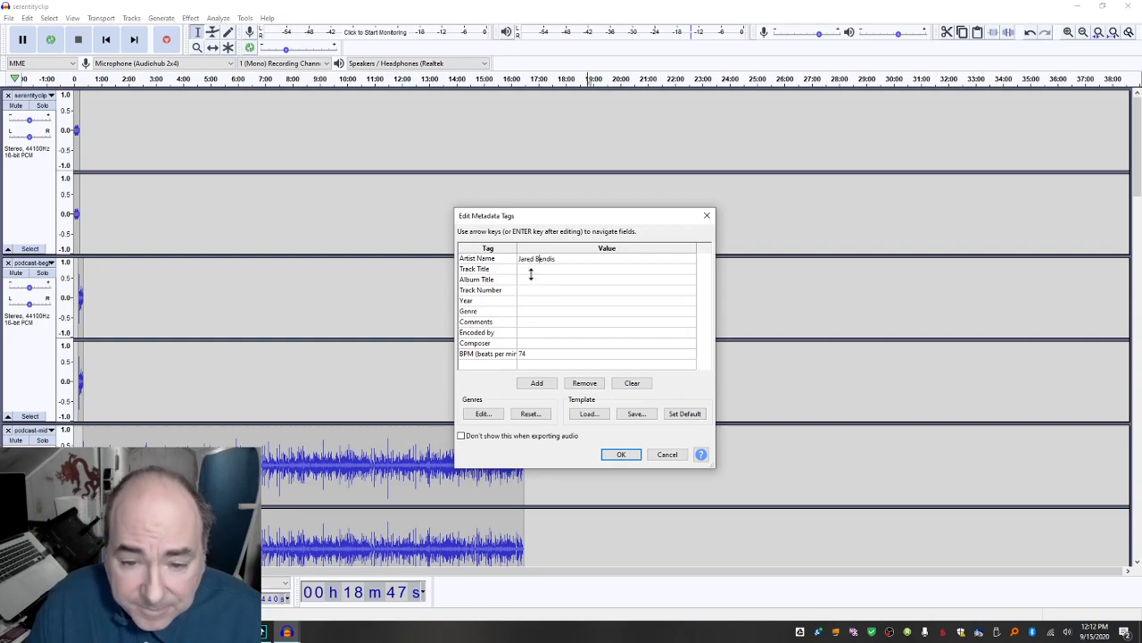
{"action": "left_click", "coordinate": [536, 271]}
{"action": "type", "text": "Po"}
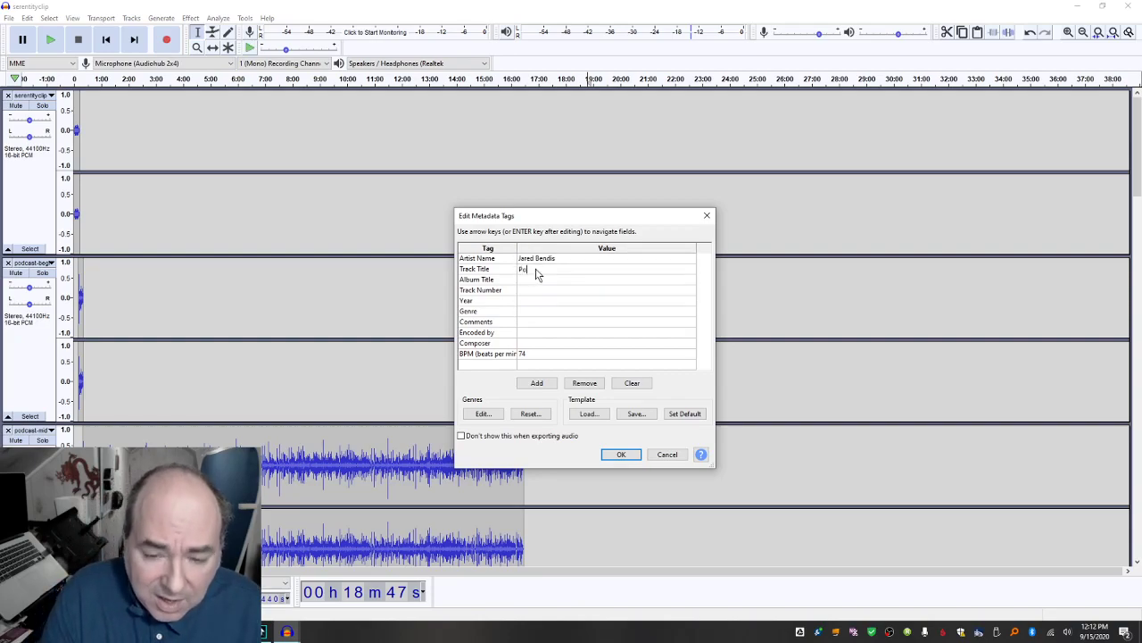
{"action": "type", "text": "dcast on PodCa"}
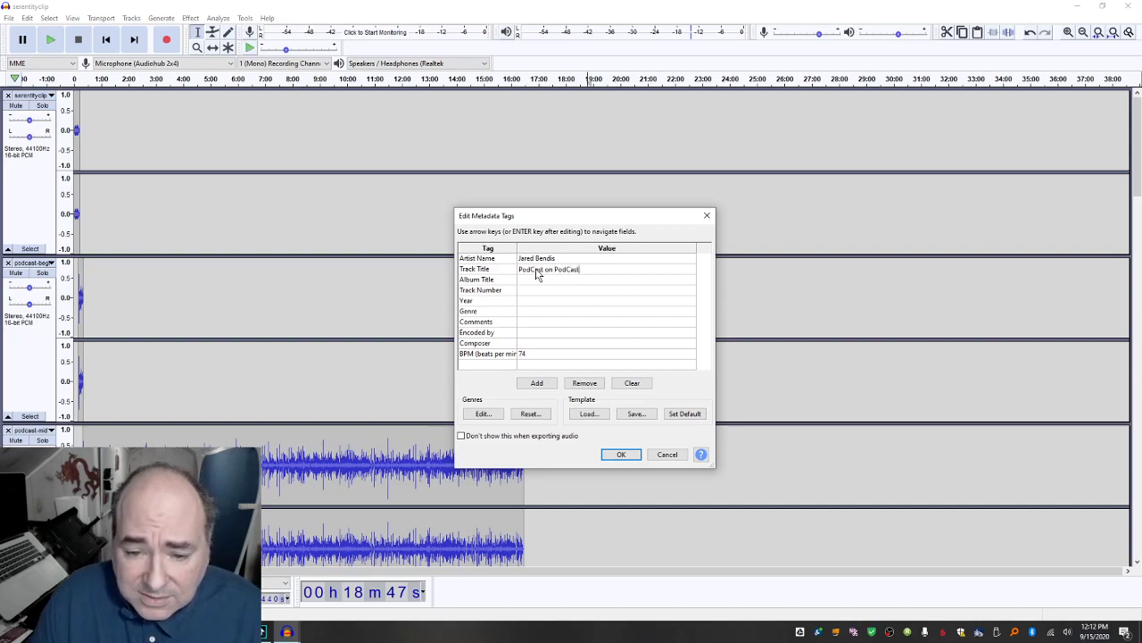
{"action": "type", "text": "st"}
{"action": "key", "text": "Return"}
{"action": "left_click", "coordinate": [632, 457]}
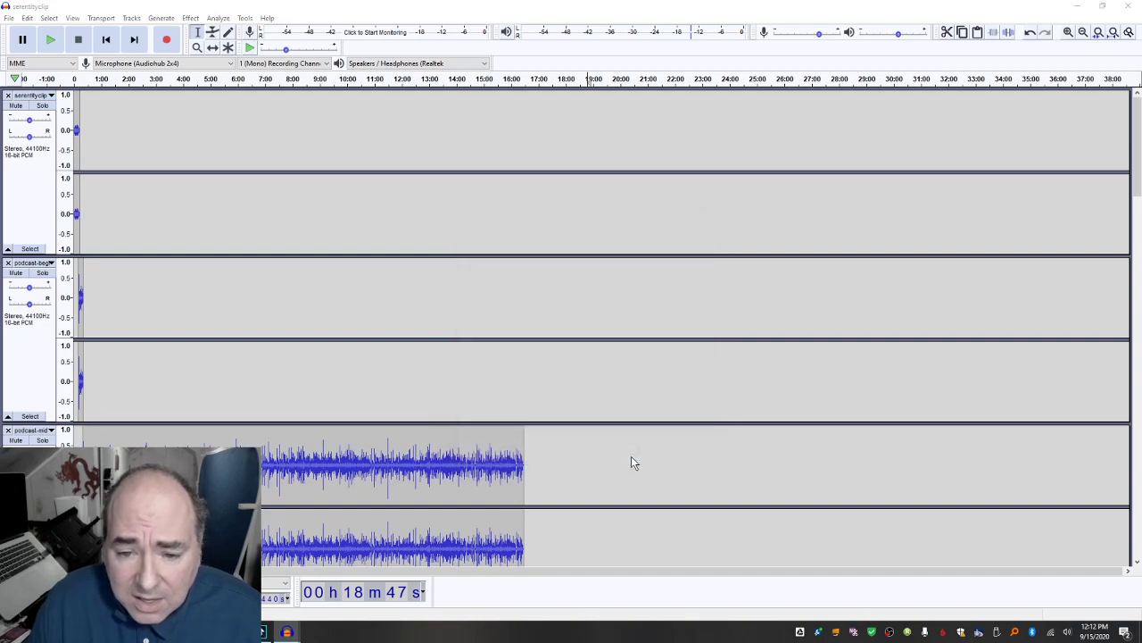